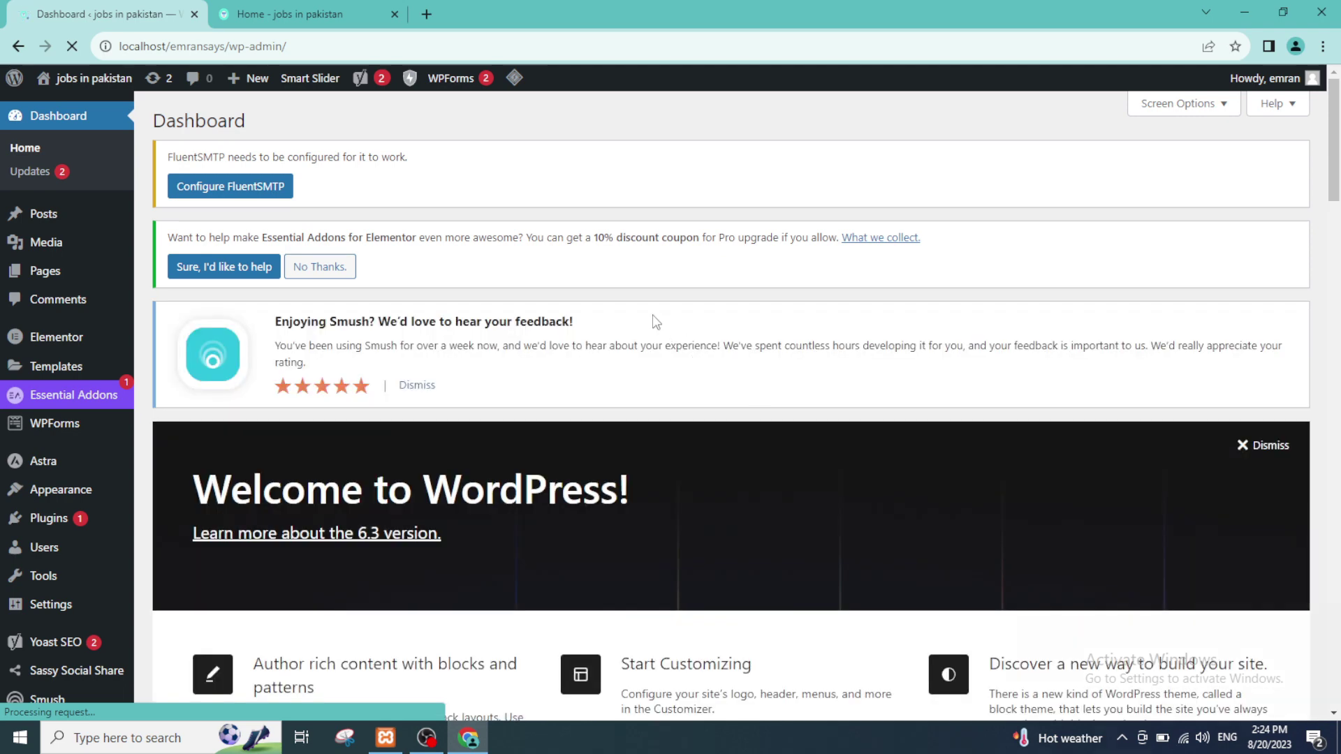
Dismiss the Smush feedback notice on the WordPress dashboard.
scroll(650, 328, down, 1)
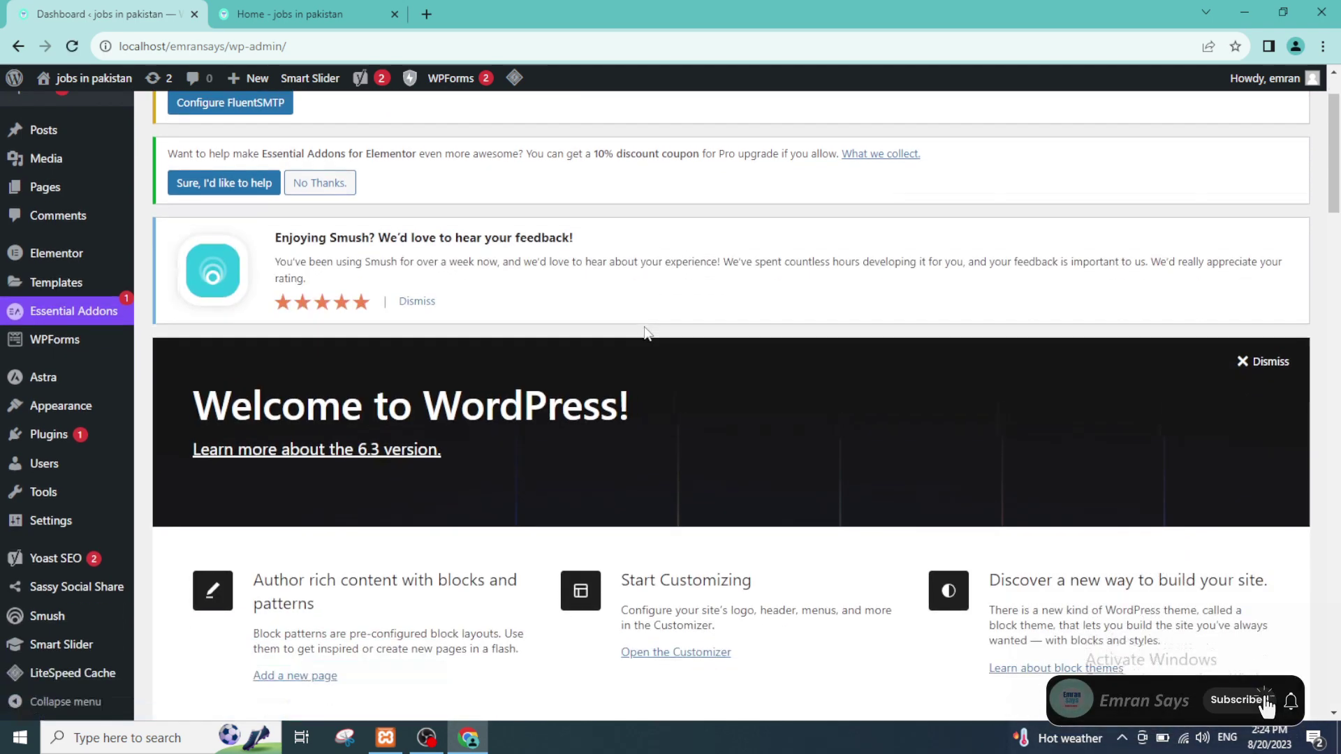
mouse_move(60, 136)
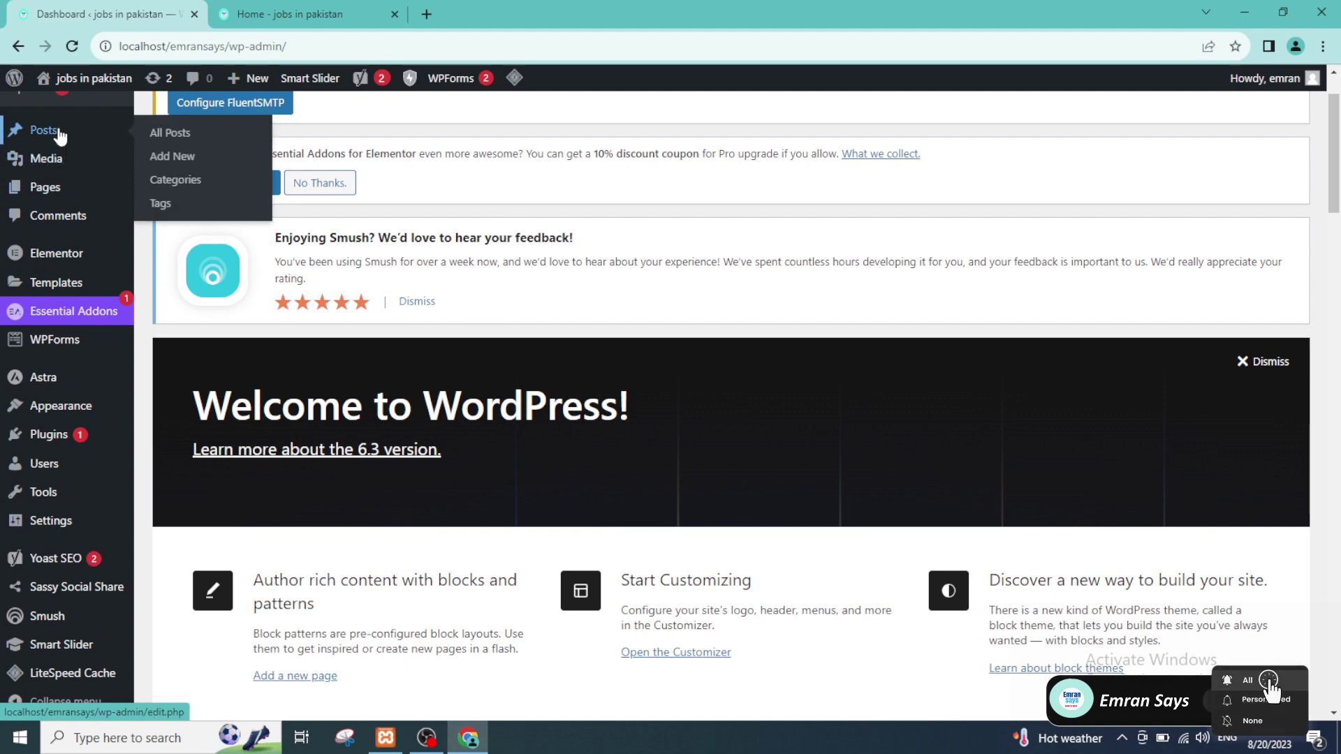
click(307, 10)
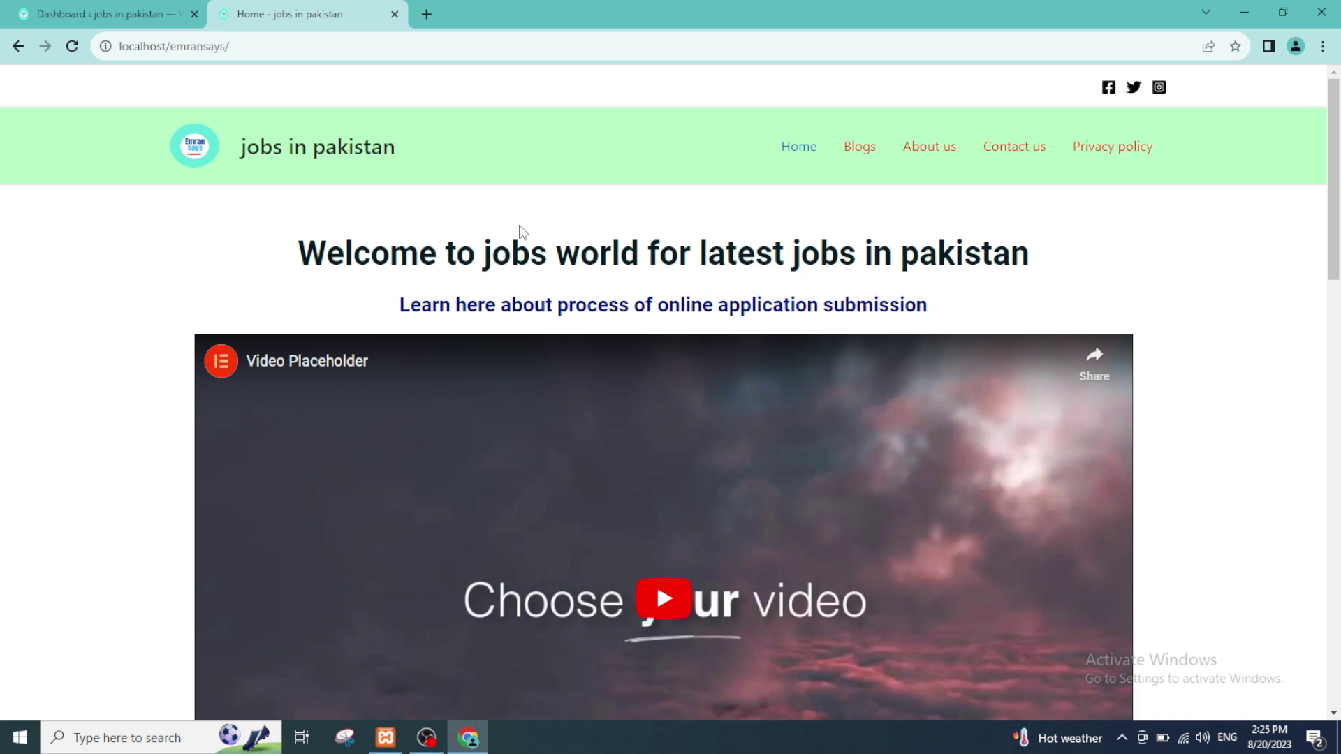
click(98, 14)
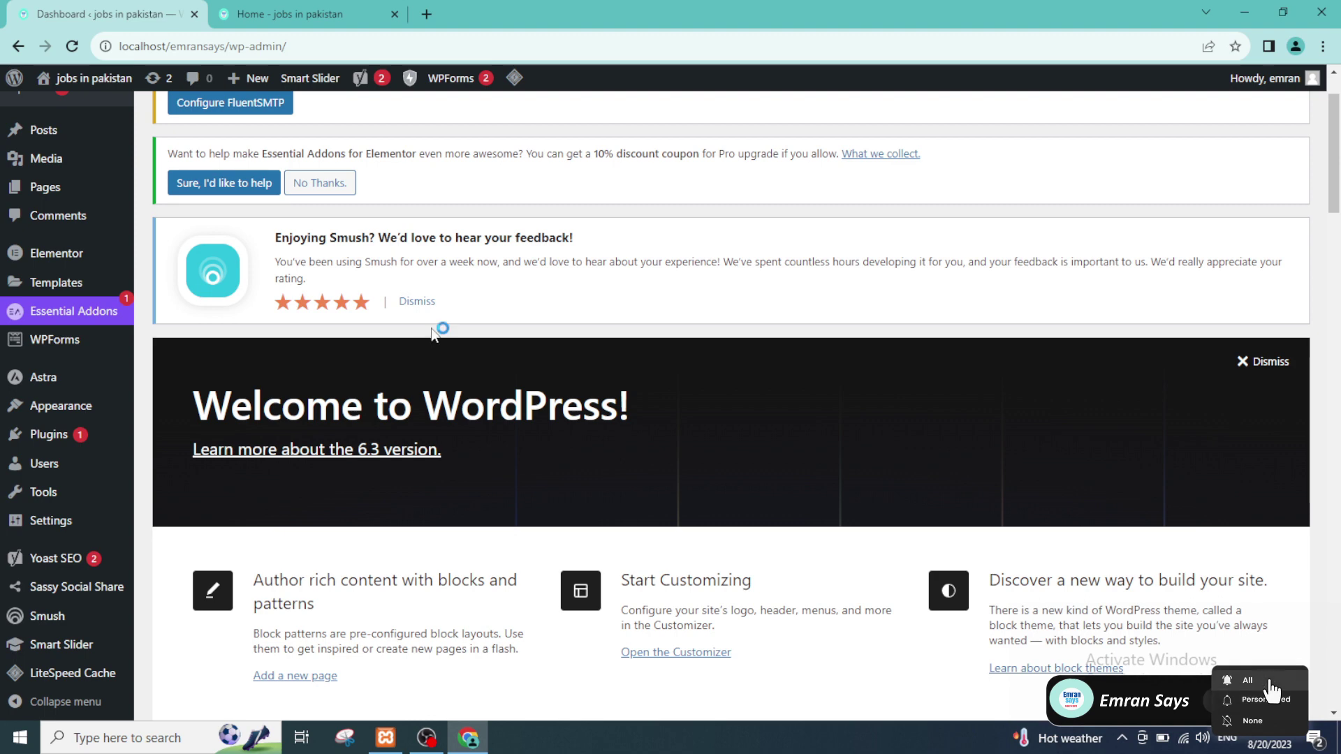
click(424, 305)
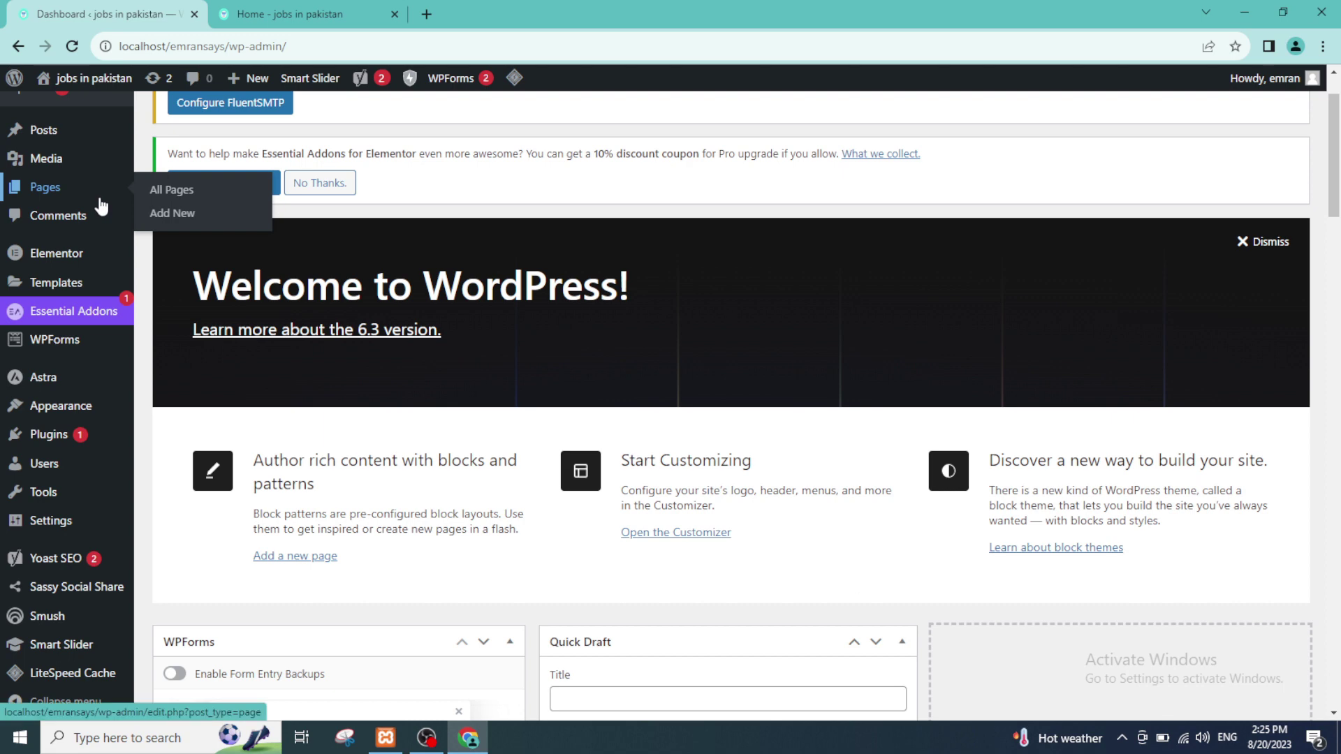
Open the editor for a new post in a separate browser tab.
mouse_move(48, 139)
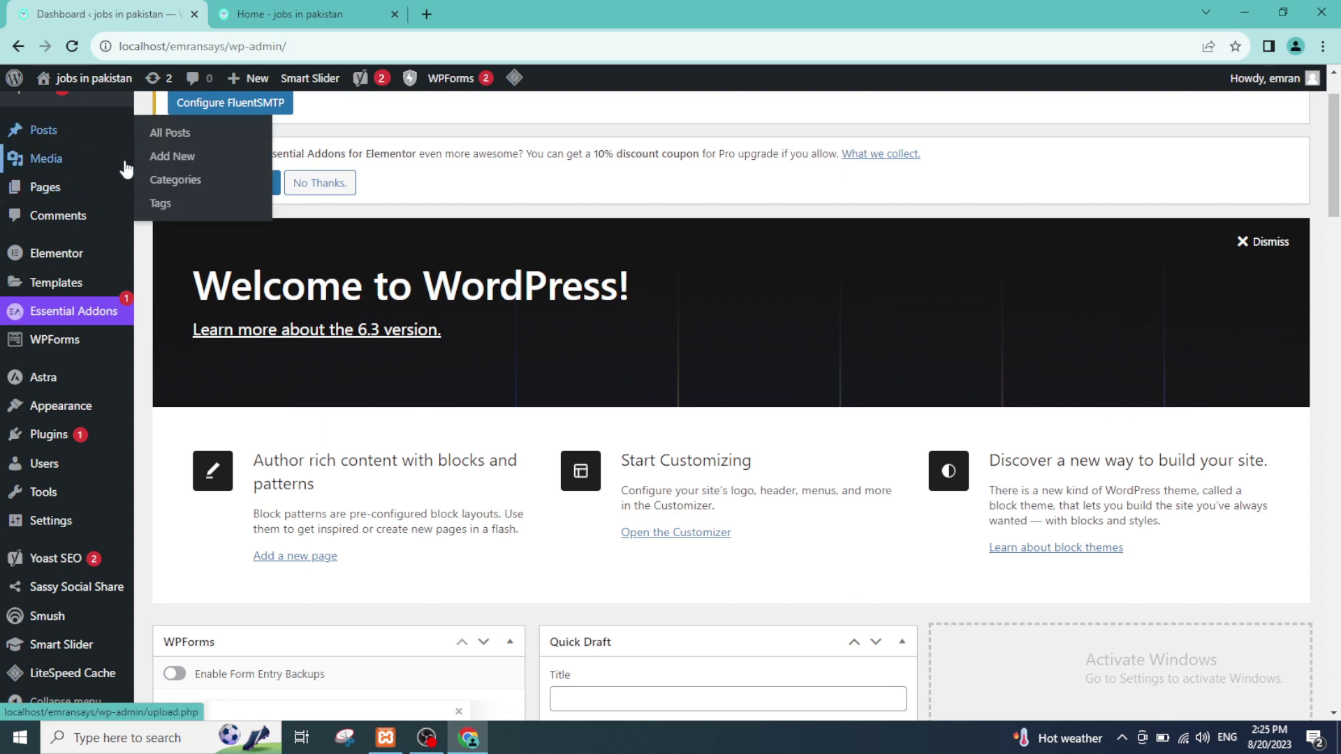
right_click(171, 157)
click(210, 171)
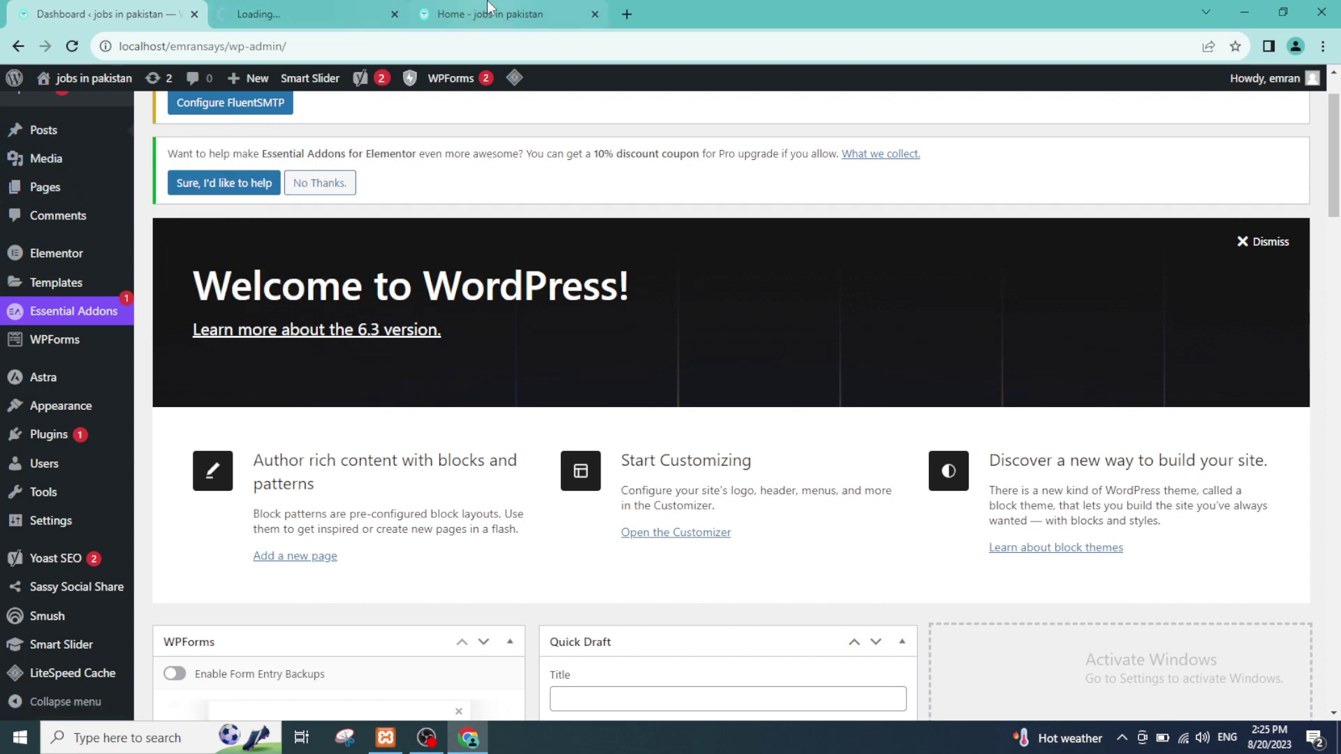
Look over the site's home page down to its footer and return to the new post.
click(482, 14)
scroll(607, 391, down, 12)
scroll(599, 407, down, 6)
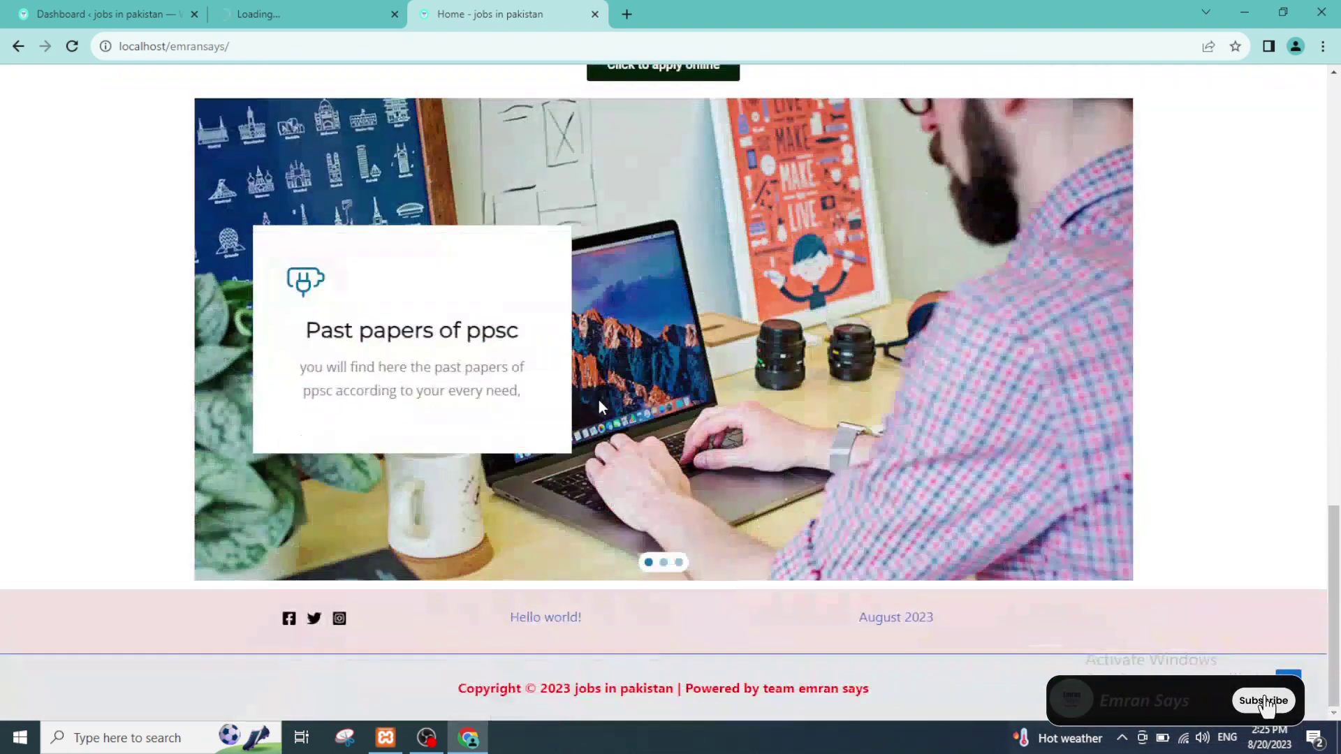
scroll(597, 400, up, 12)
scroll(597, 399, up, 6)
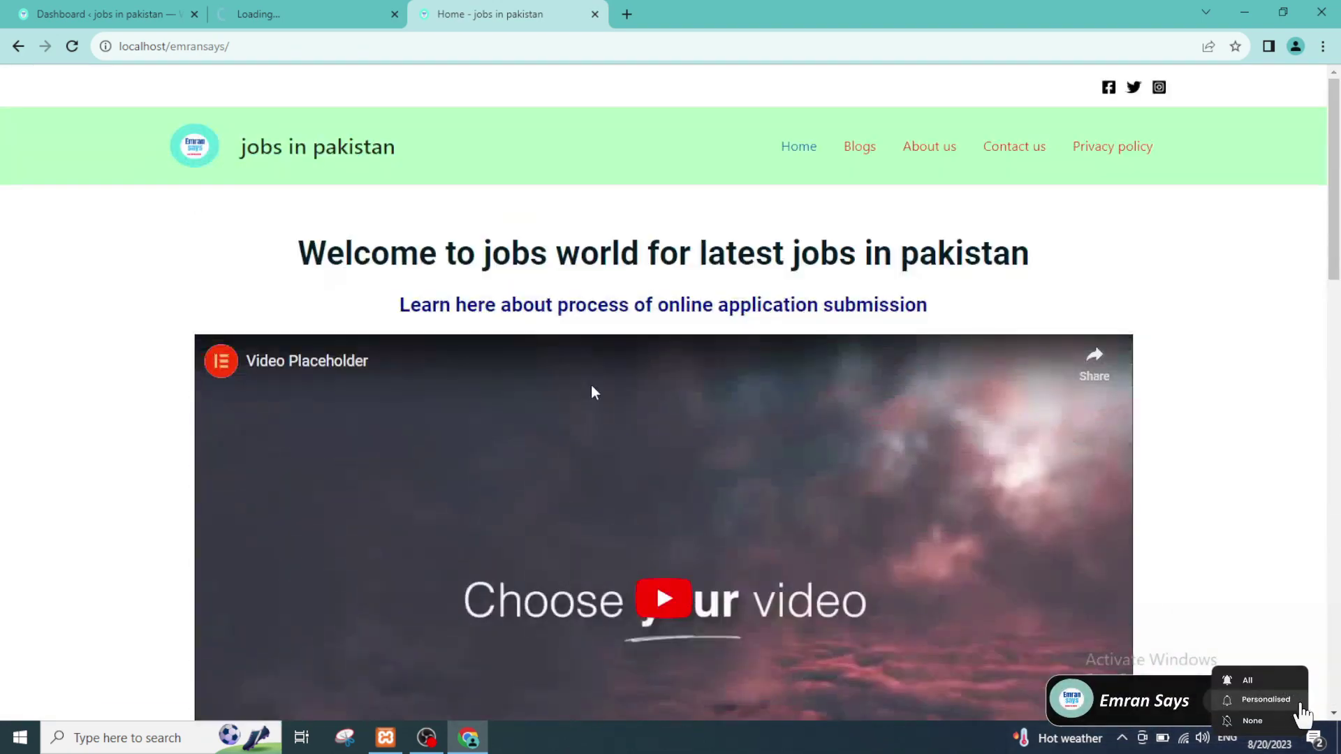
click(281, 10)
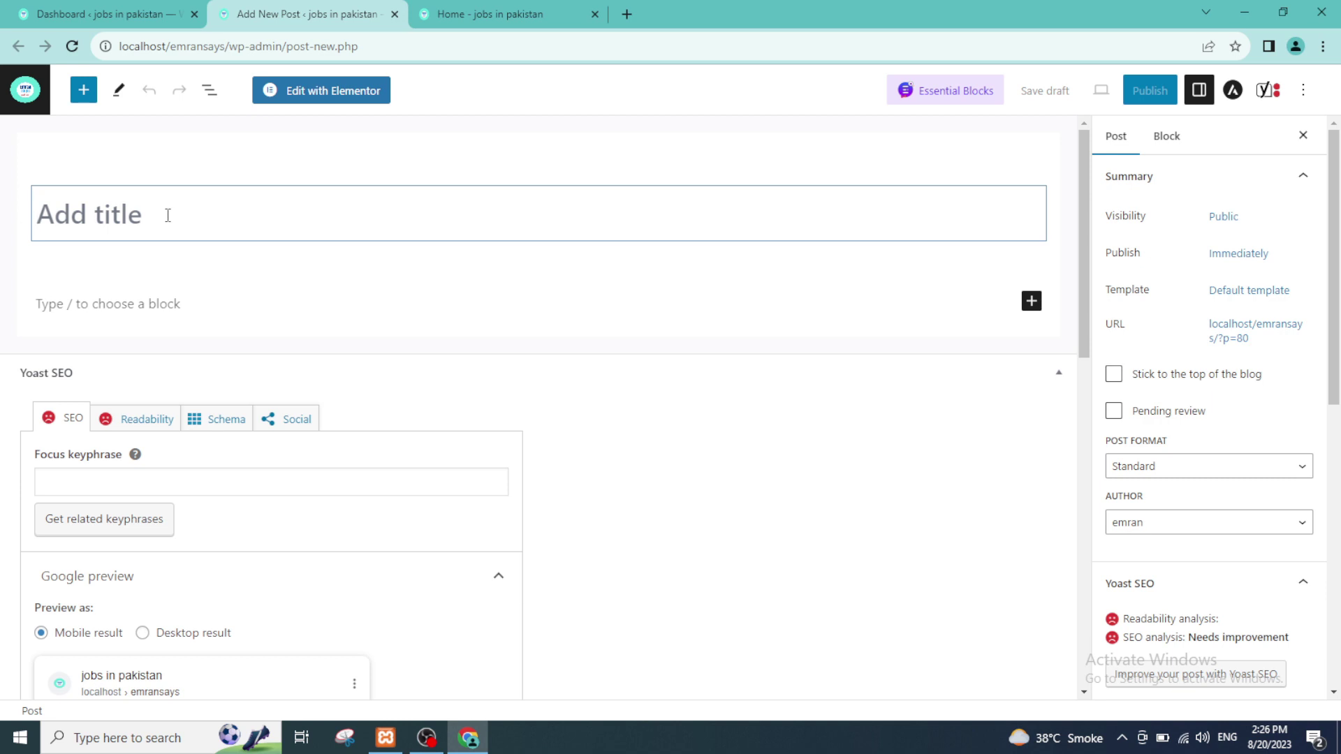
click(105, 14)
mouse_move(90, 267)
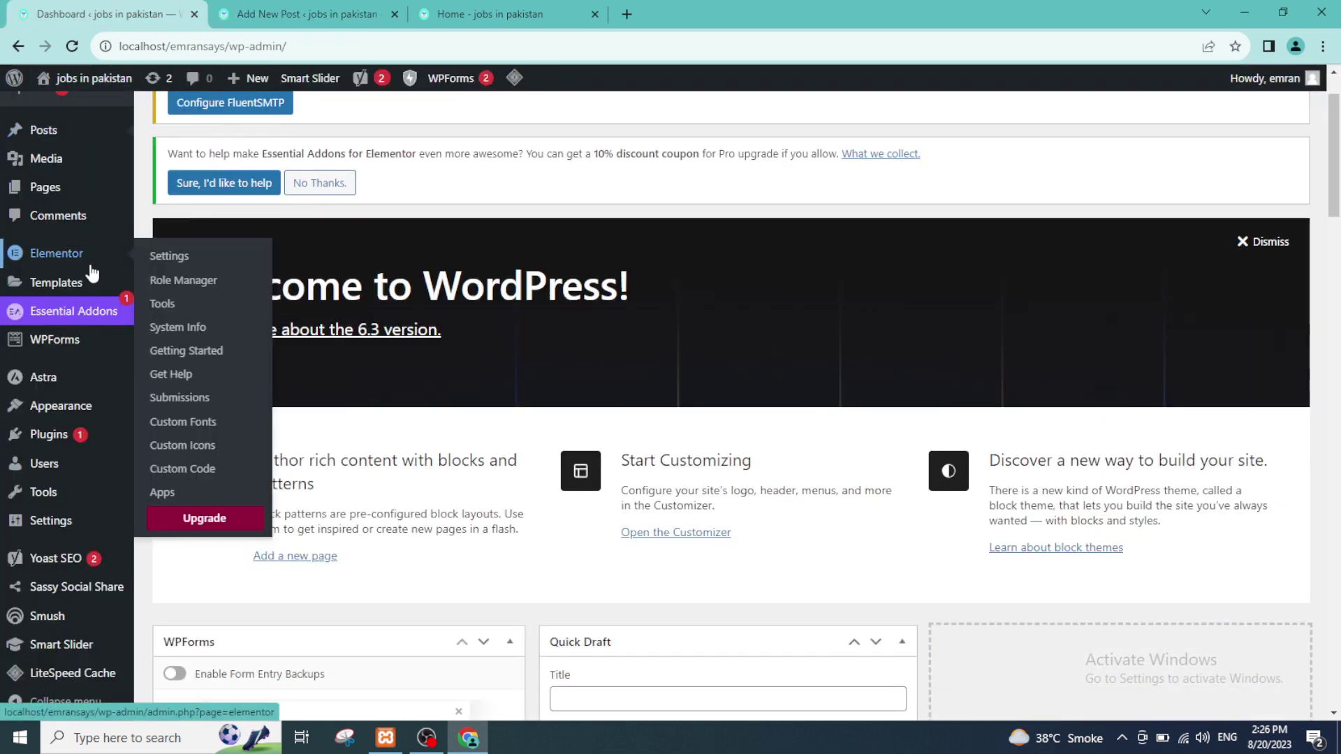
mouse_move(46, 139)
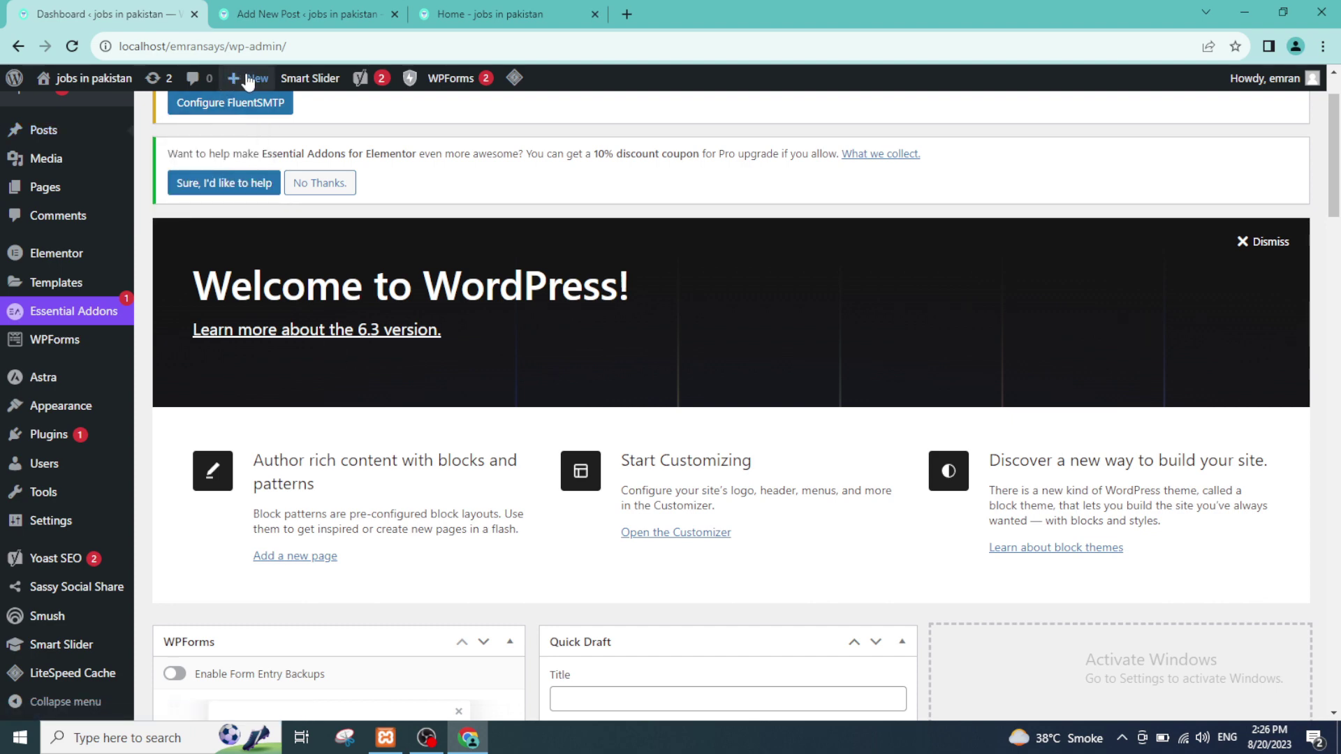
mouse_move(248, 80)
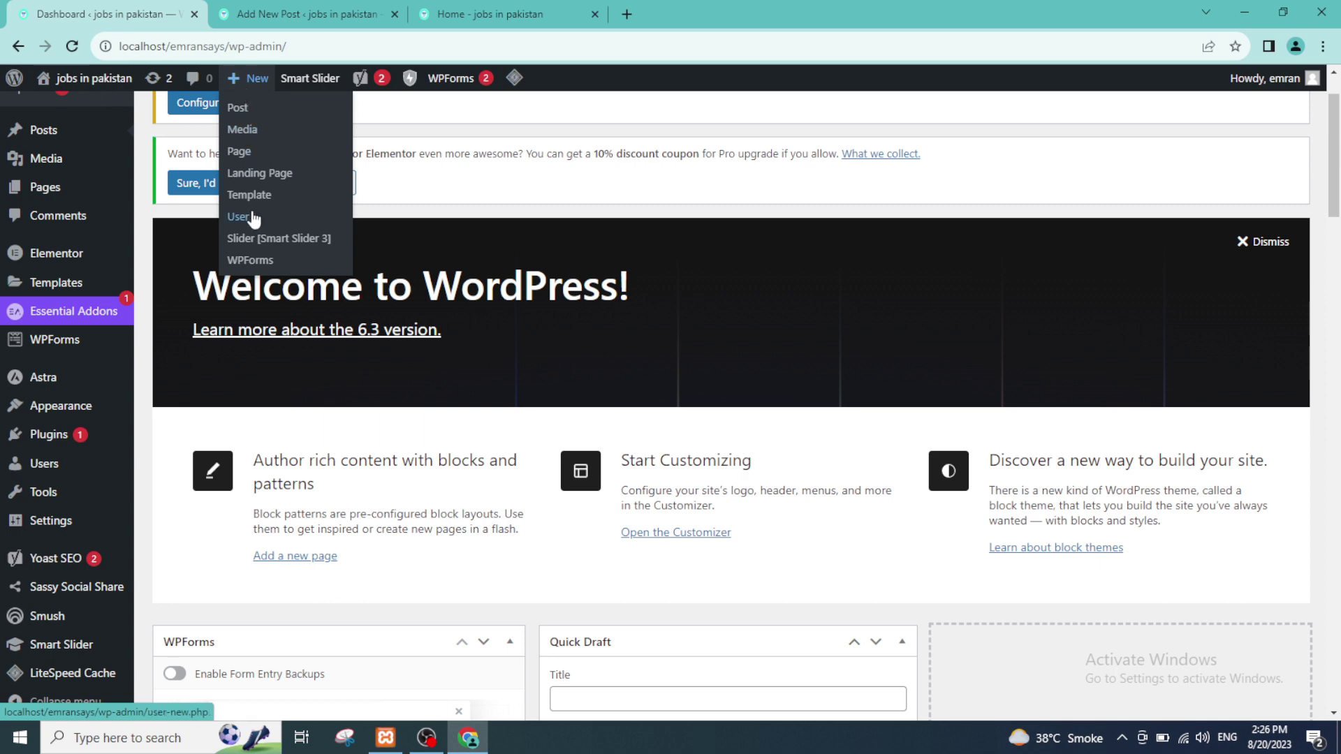
click(237, 109)
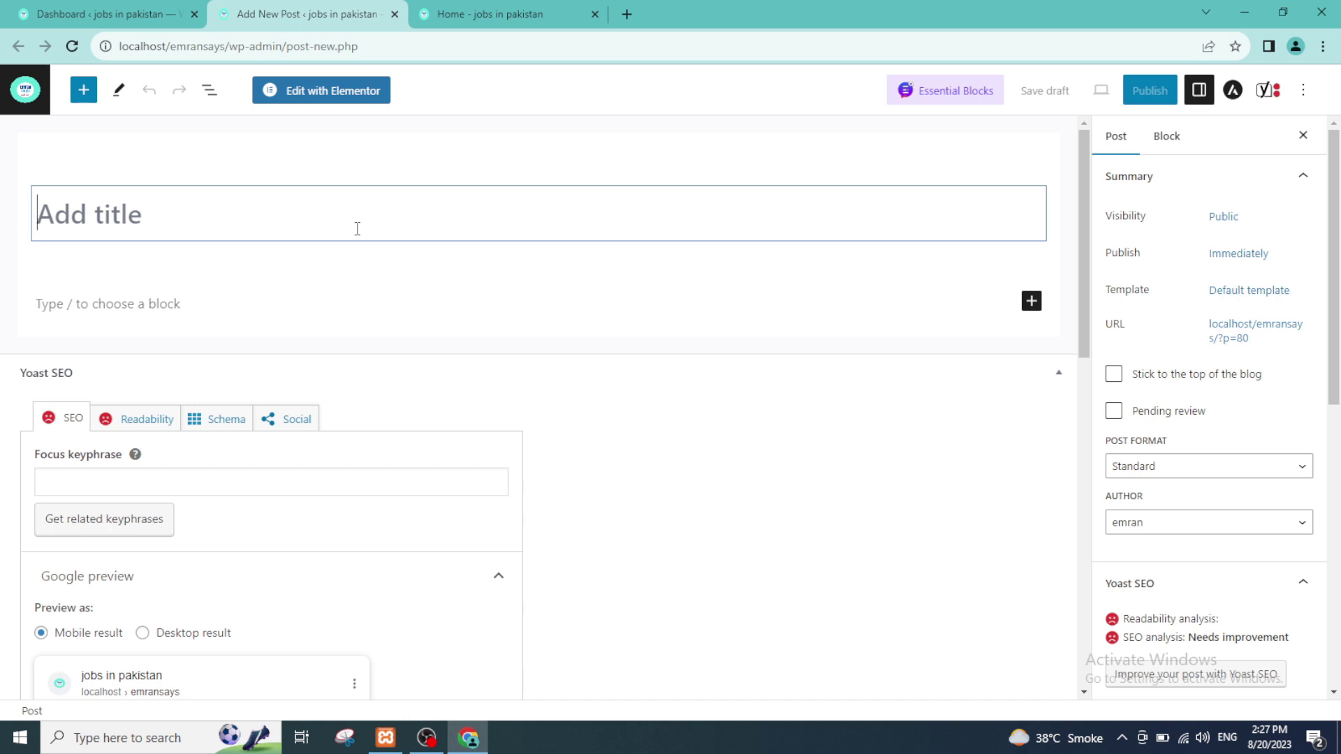
click(489, 14)
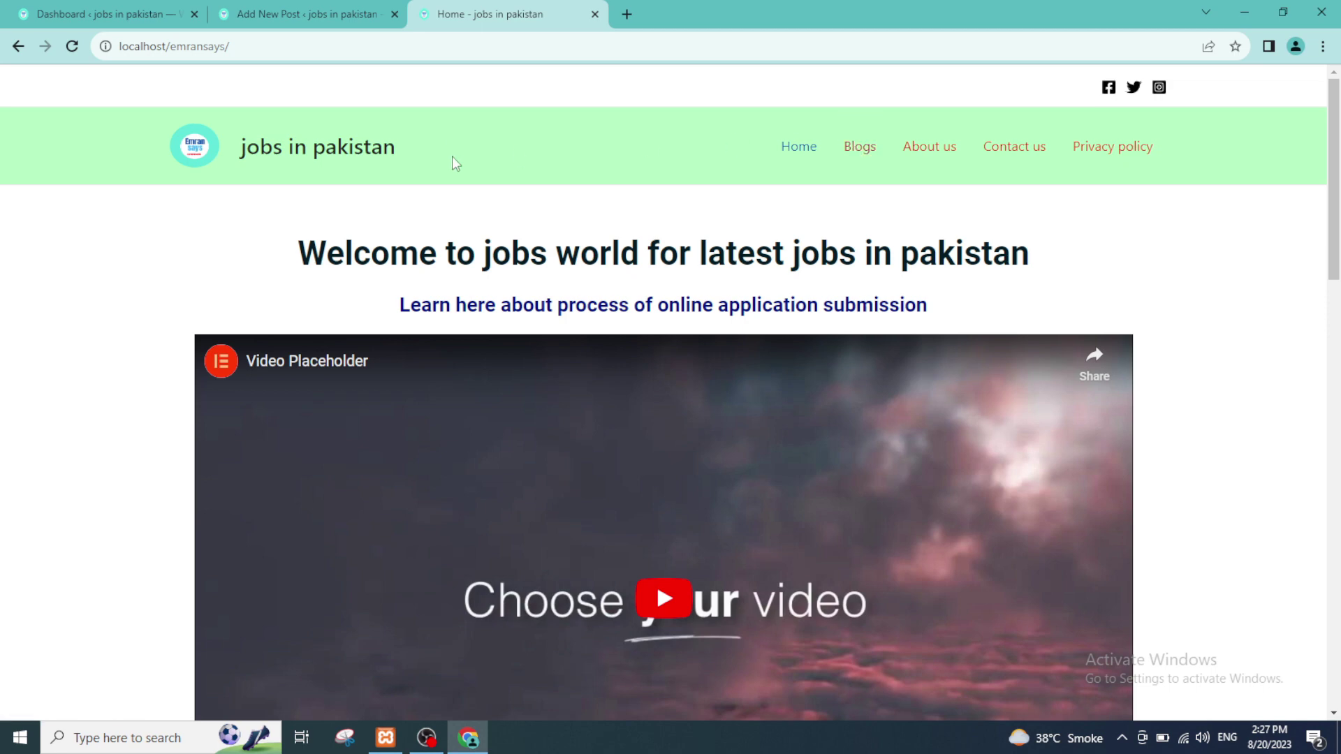
click(338, 8)
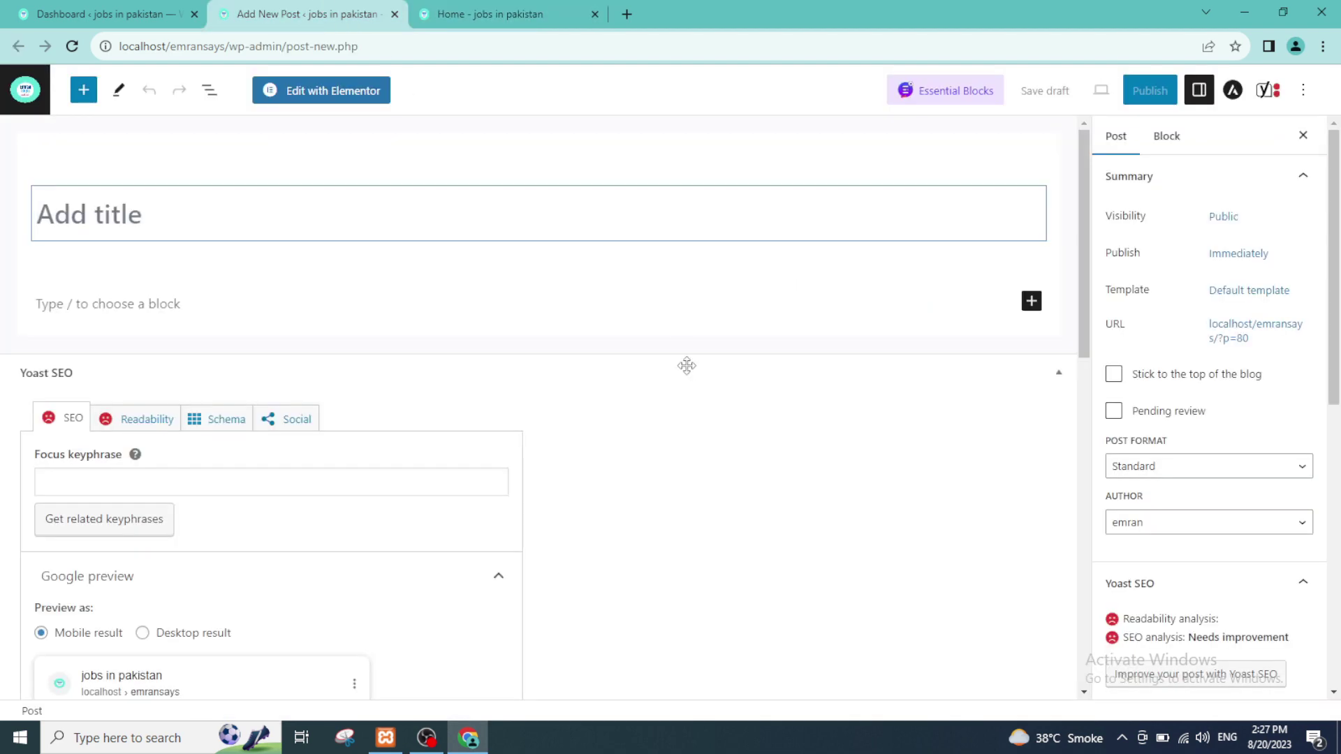
click(452, 11)
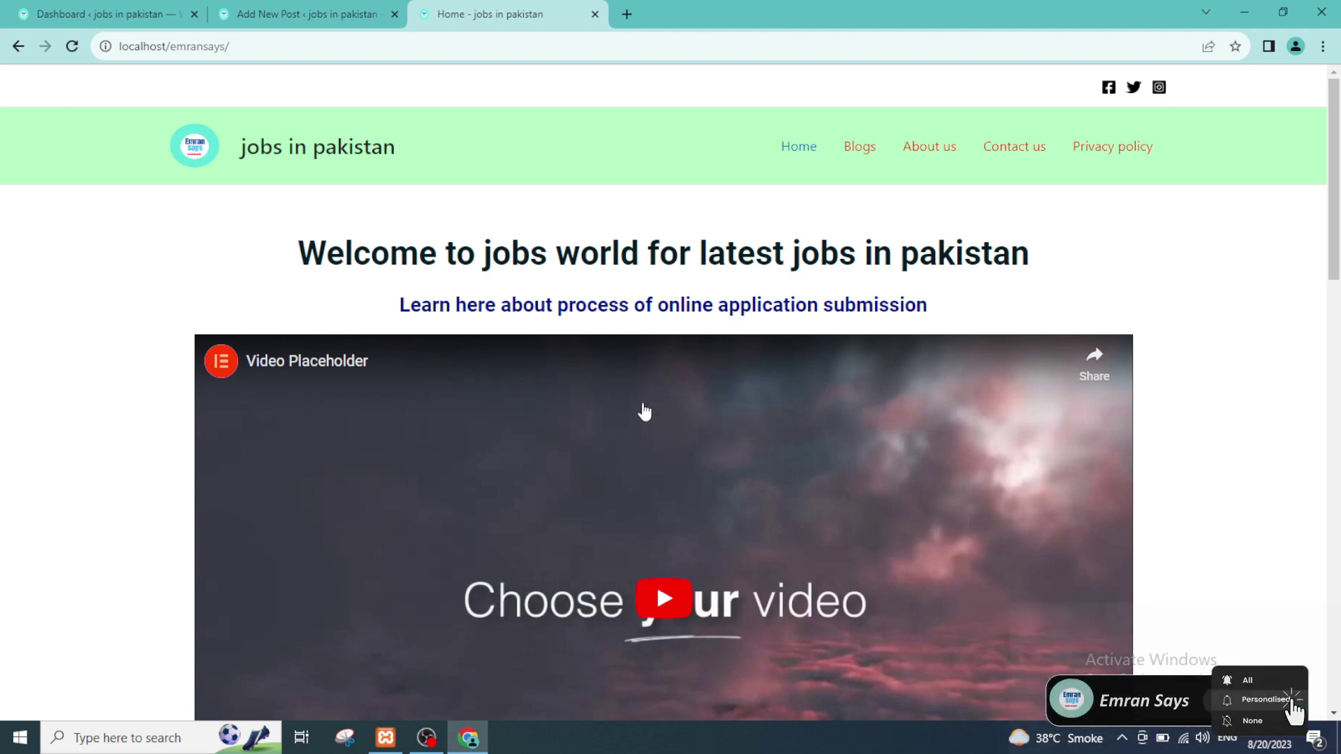
Title the new post "what is css and how to prepare for it".
click(300, 12)
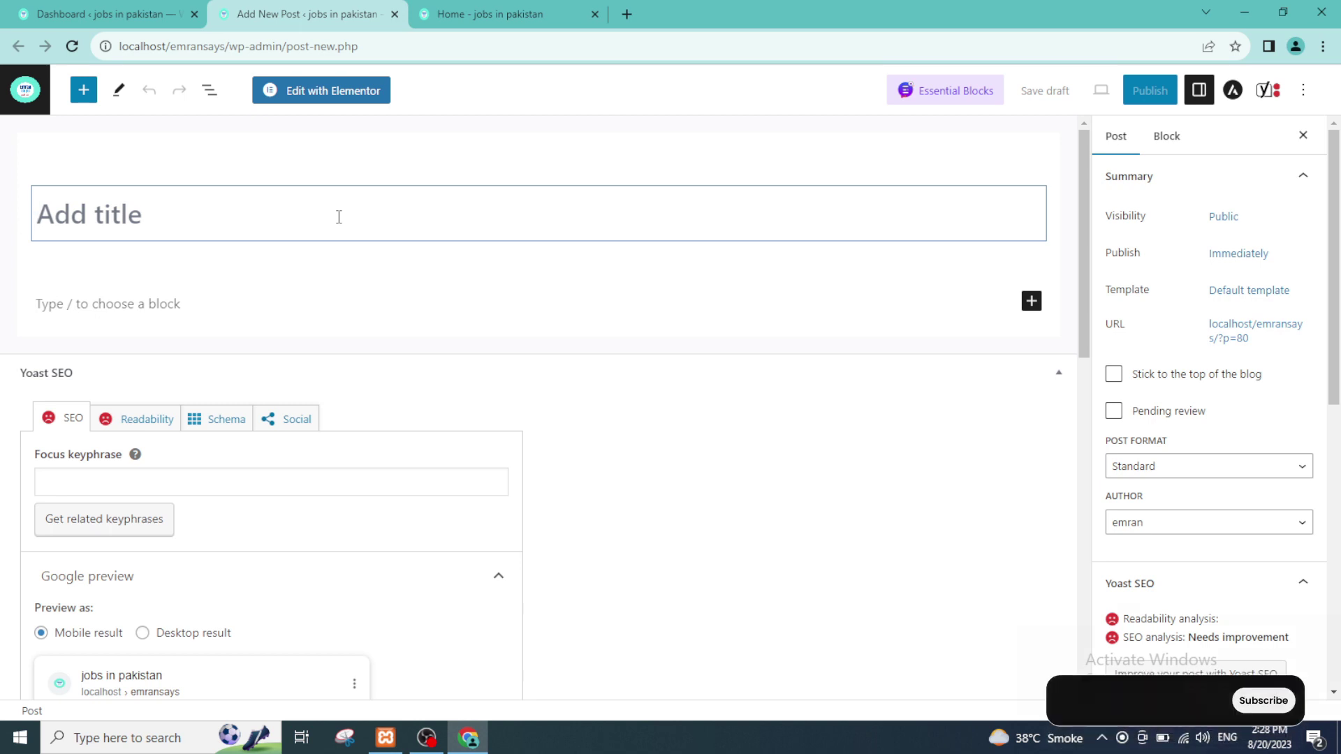
text(what is c)
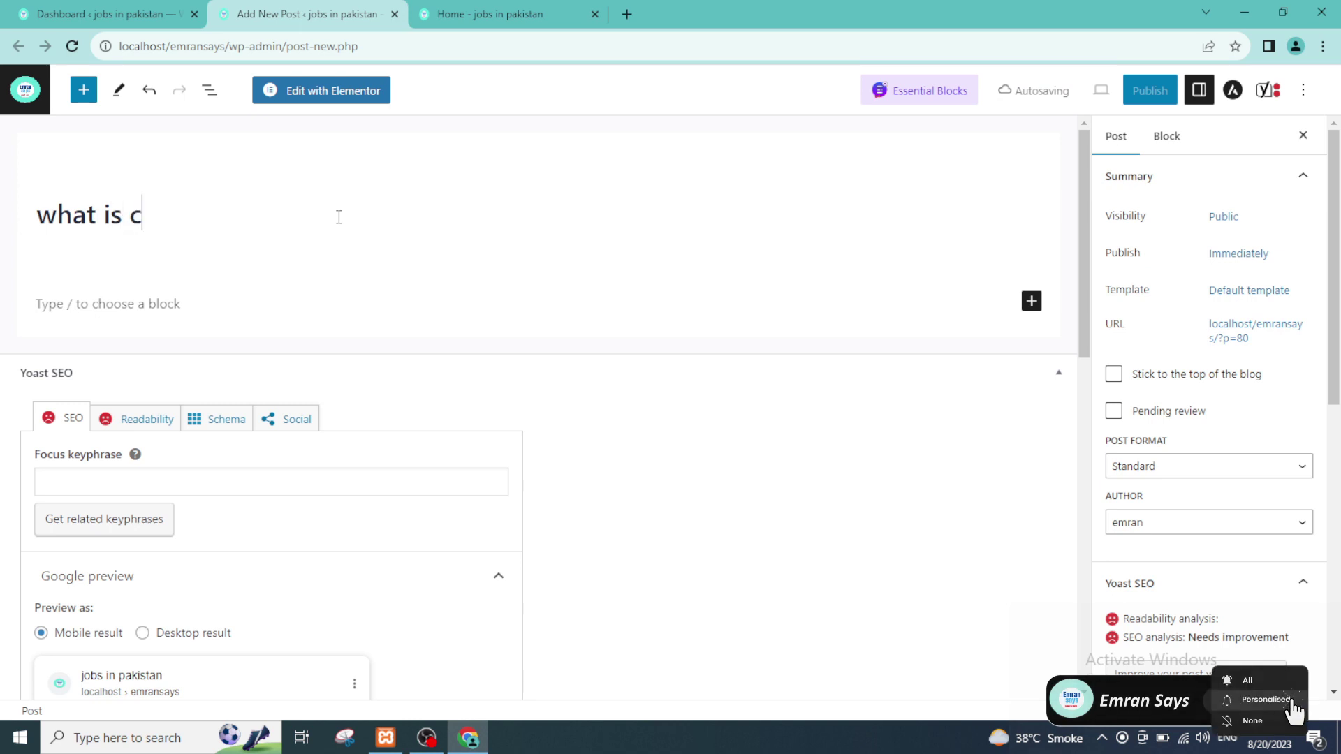
text(esss)
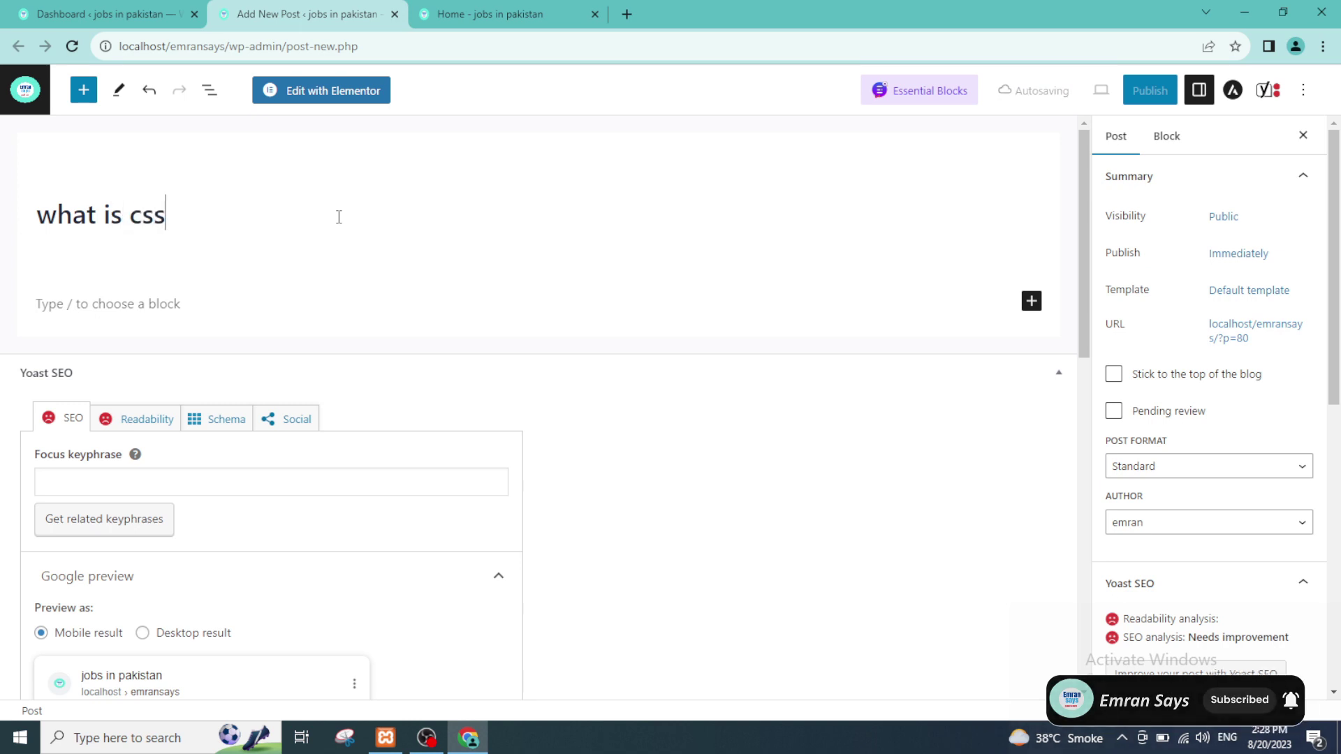
text( and how to prepare for it)
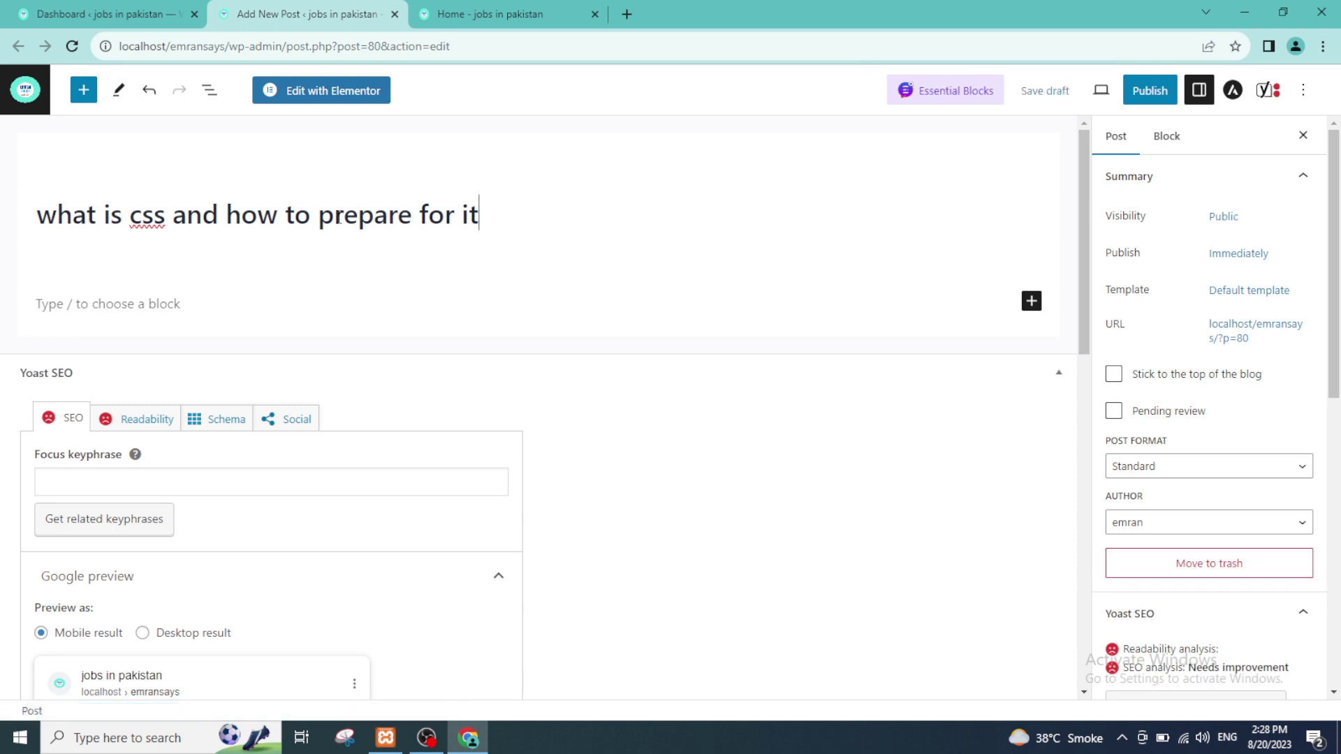
Add a paragraph block beneath the post title.
click(199, 295)
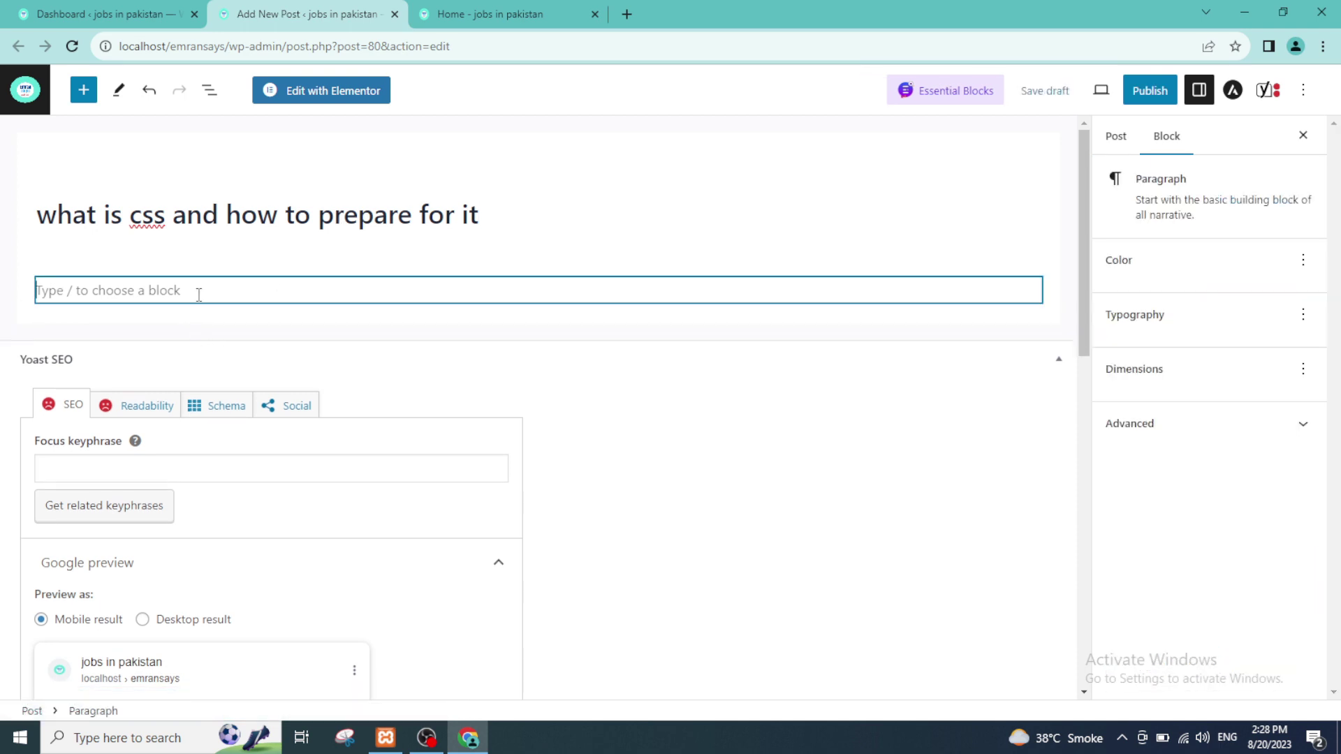
click(243, 220)
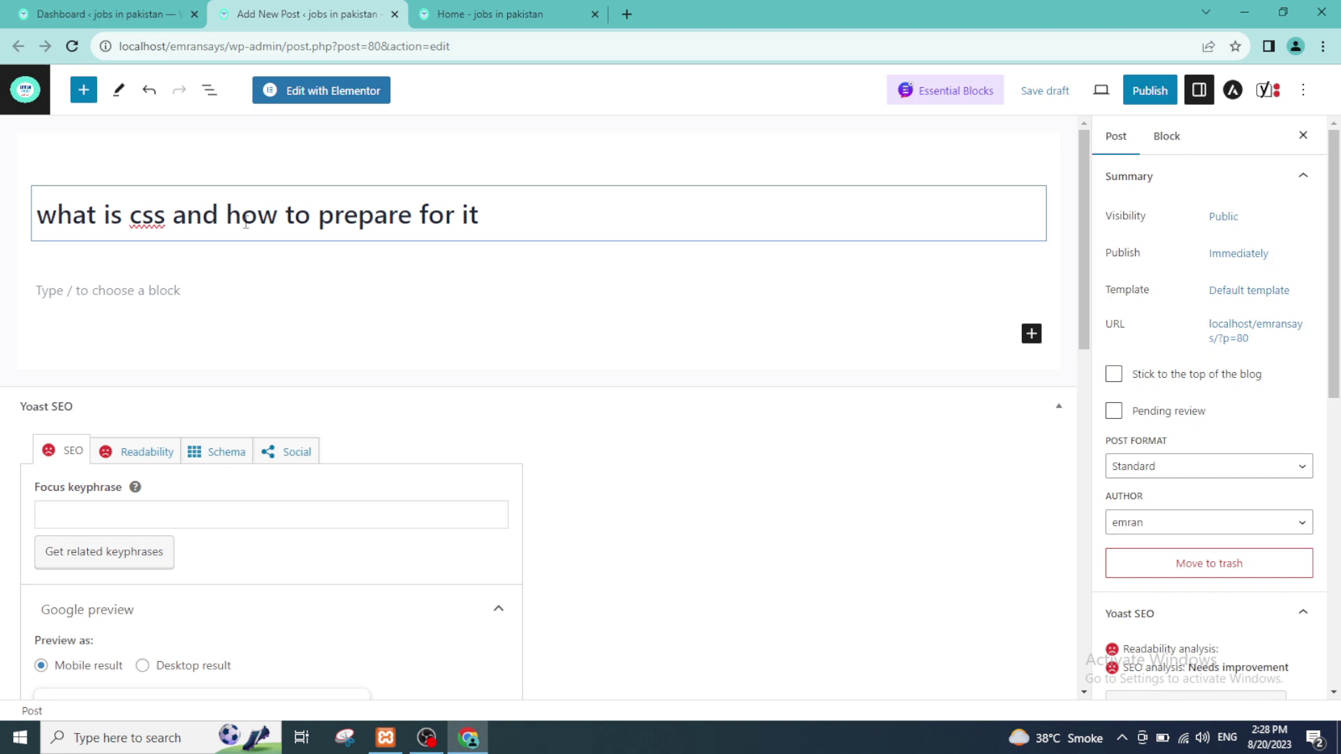
click(169, 287)
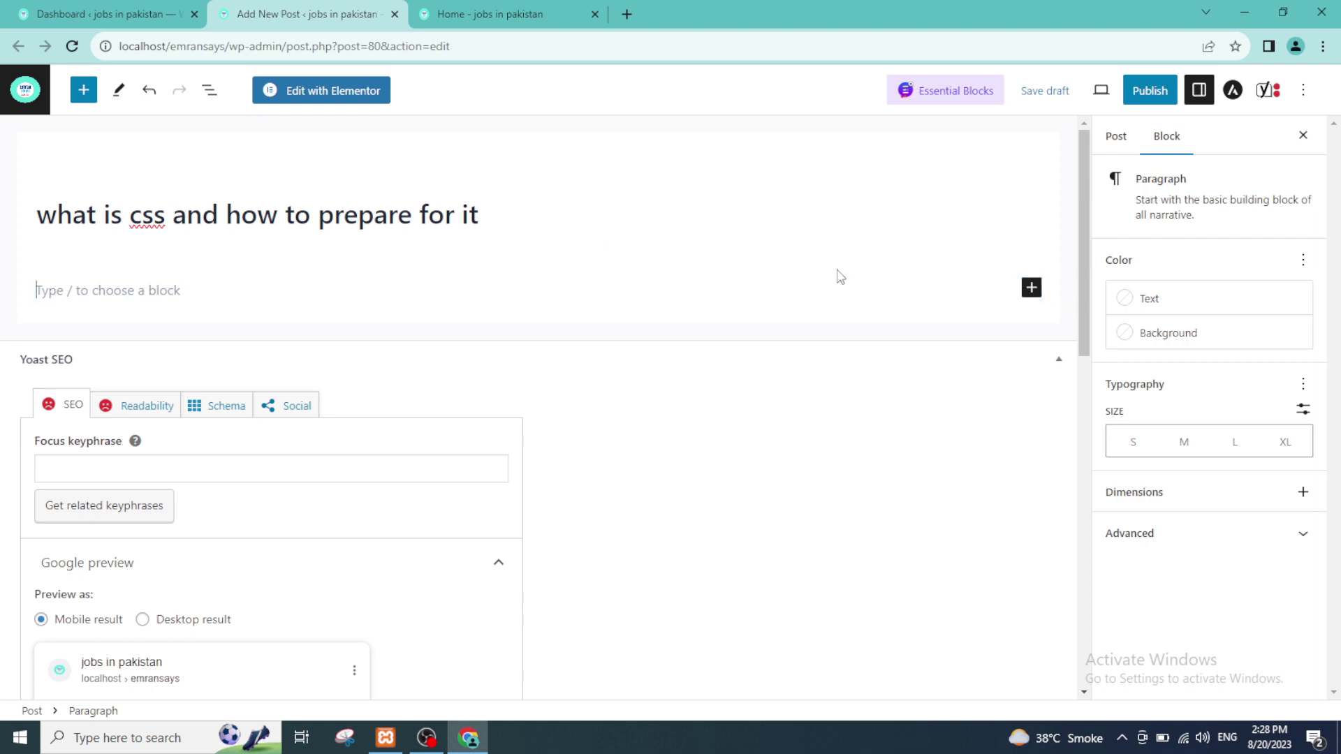
click(1031, 288)
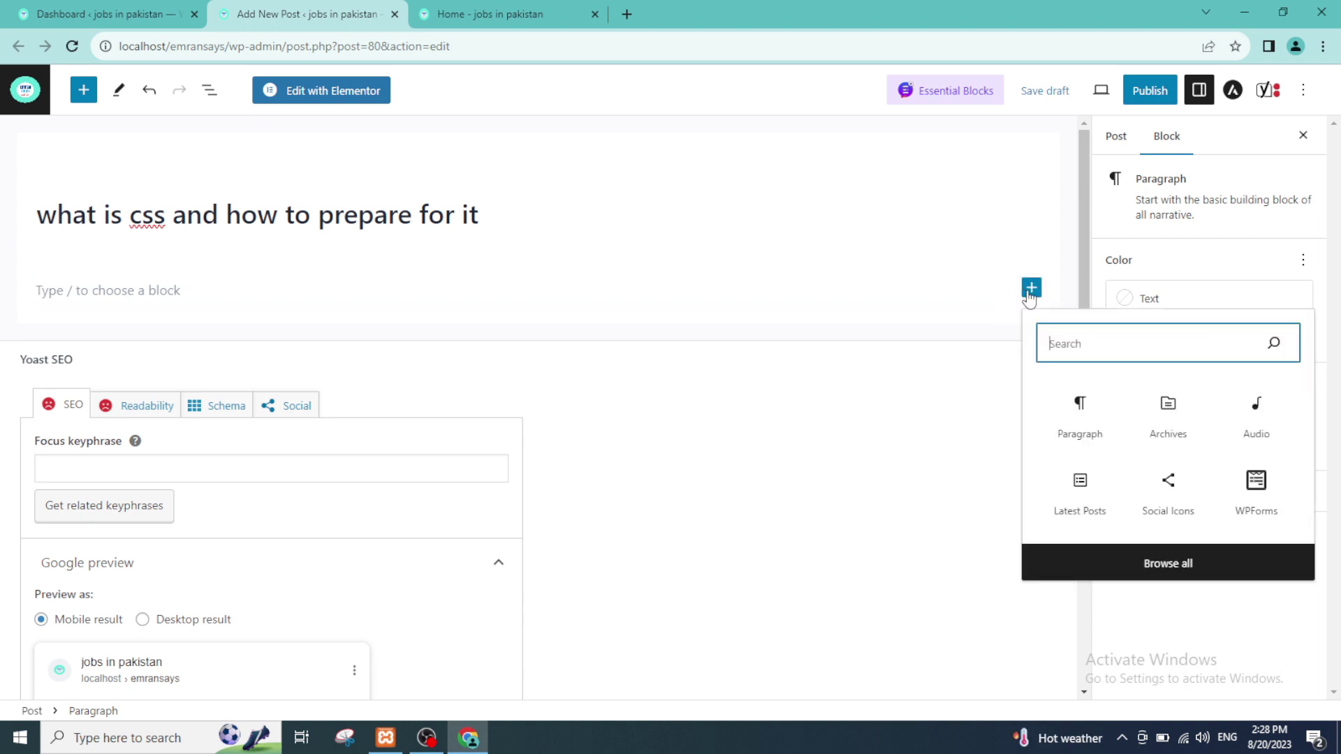
click(1081, 429)
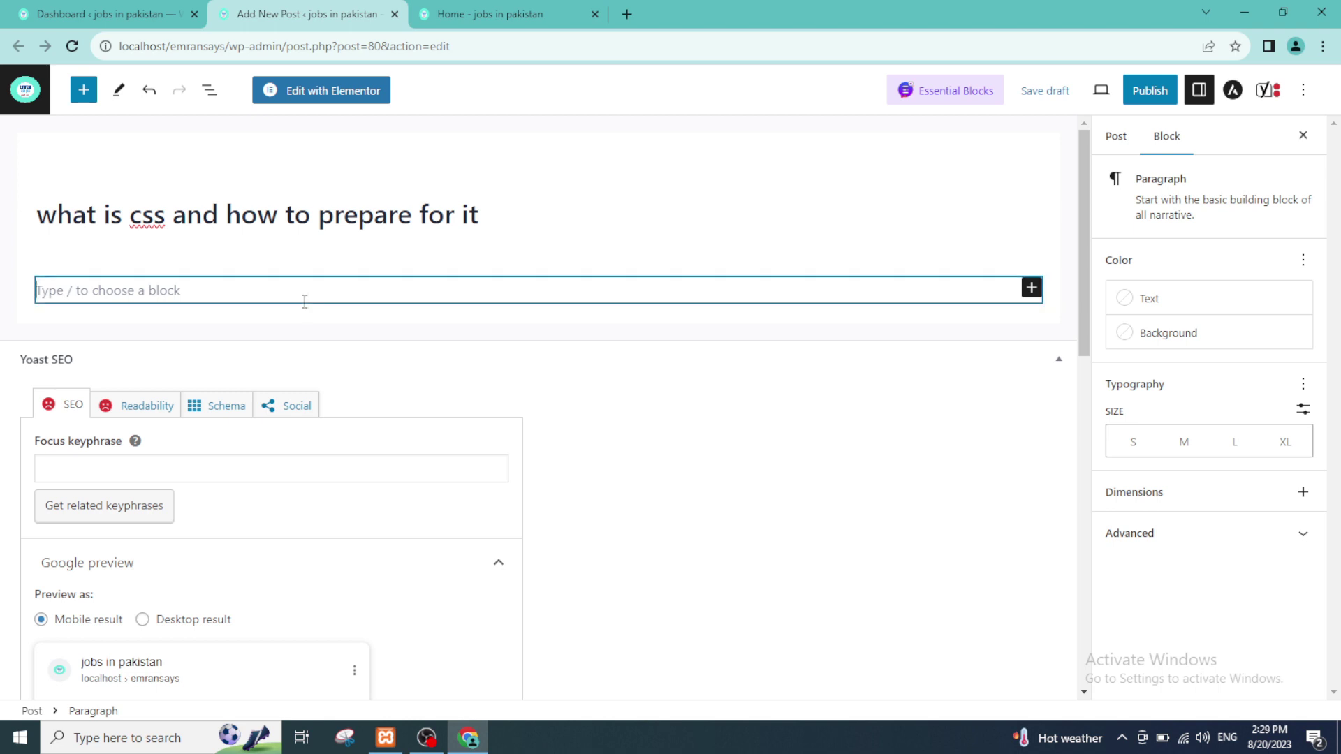
Write "css is the abbreviation of cental superior services pakistan" in the paragraph below the title.
text(css is the abbreviation of)
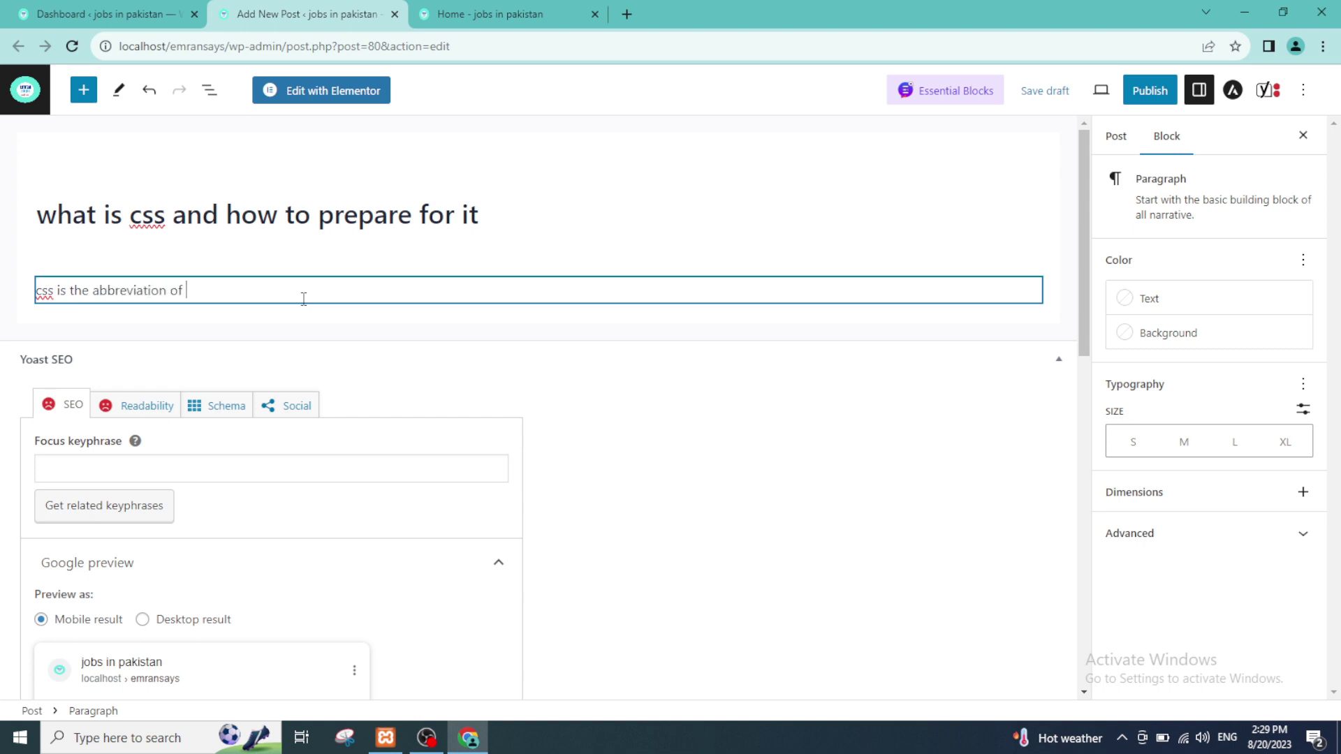
key(BackSpace)
key(BackSpace)
text(n)
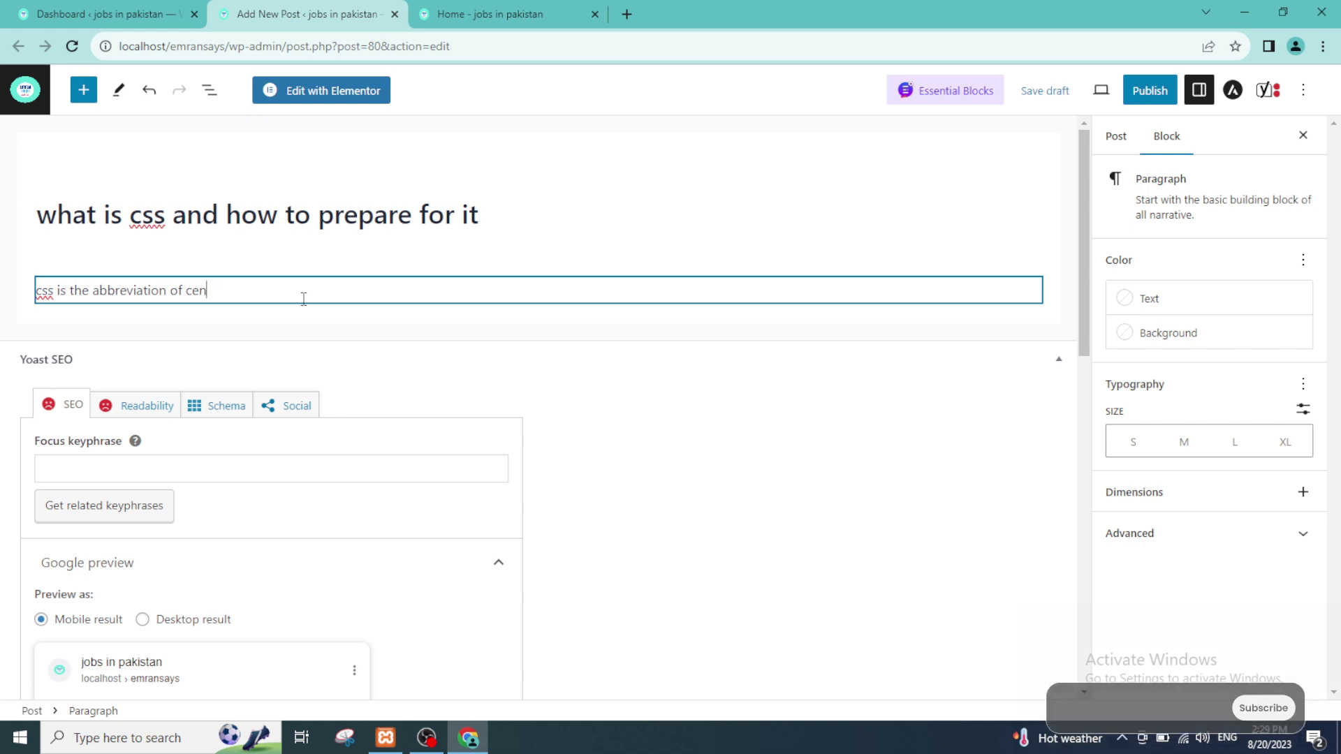
text(tal superior)
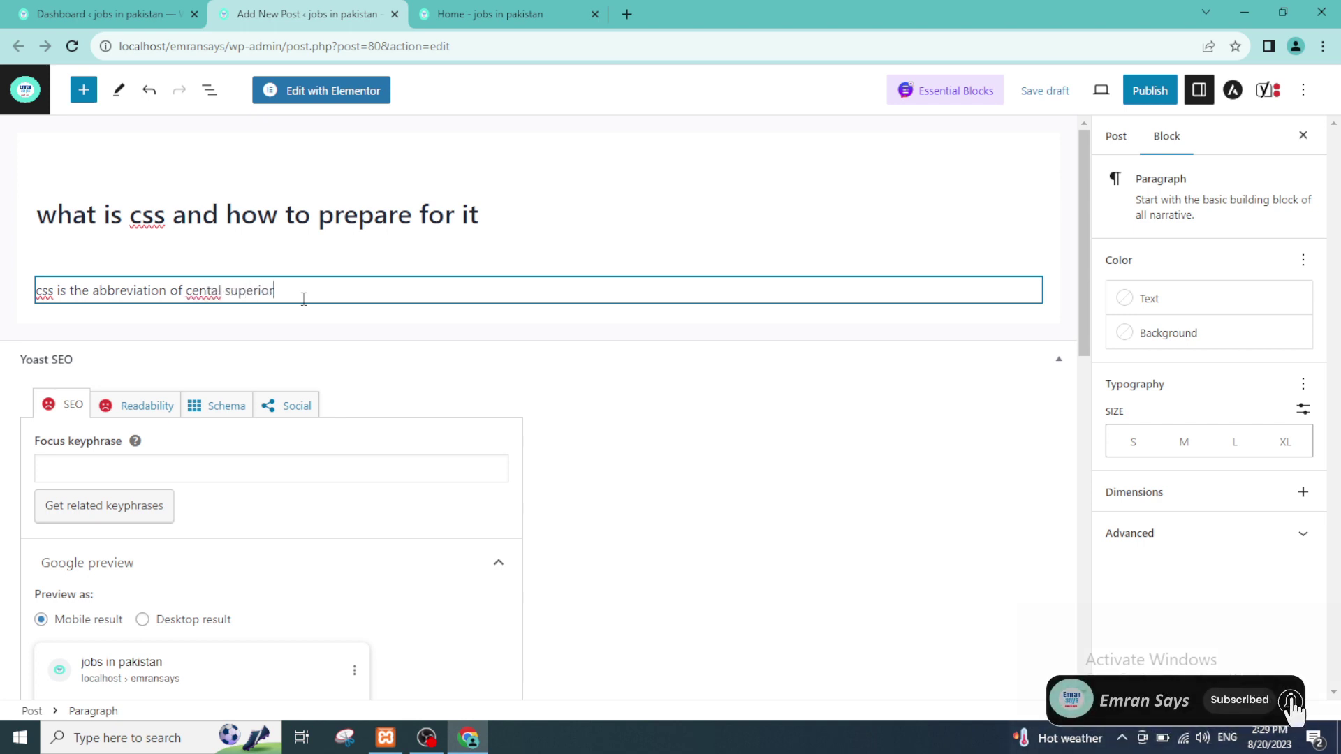
text( services pajk)
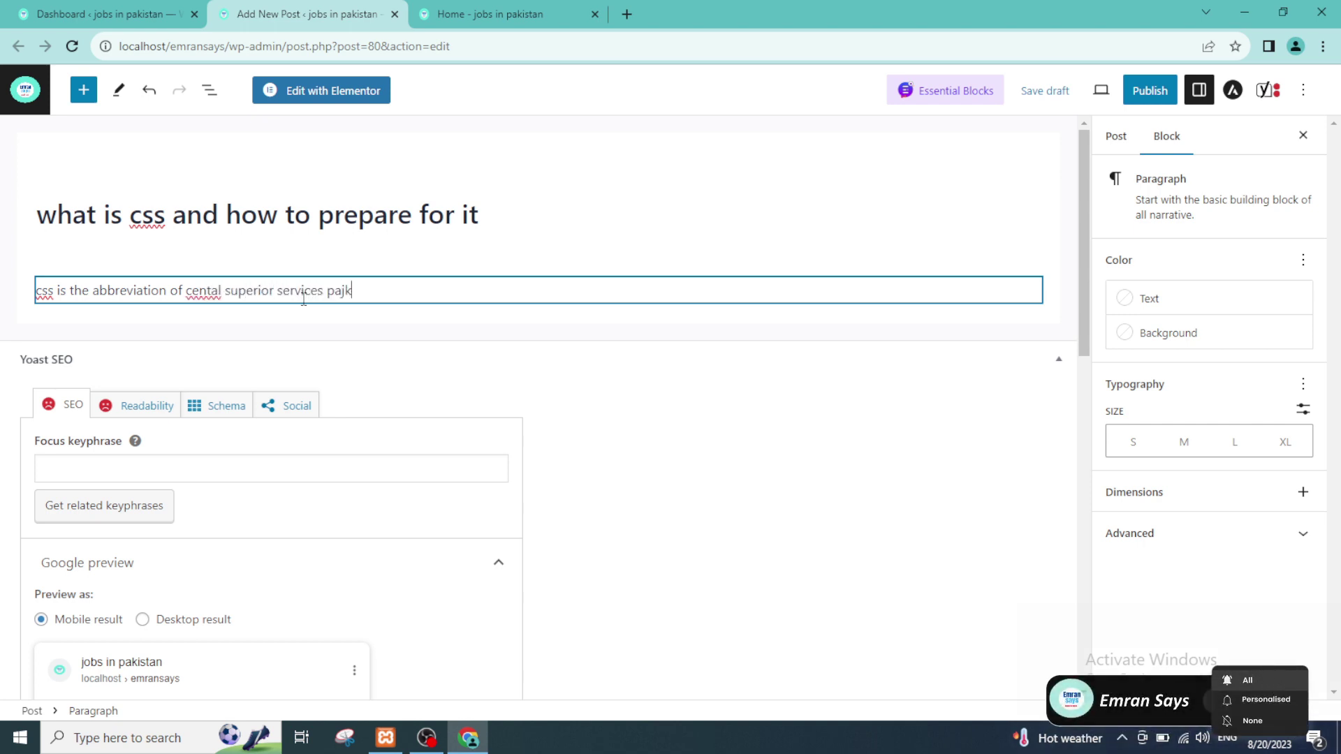
text(istan)
key(BackSpace)
key(BackSpace)
key(BackSpace)
key(BackSpace)
key(BackSpace)
key(BackSpace)
key(BackSpace)
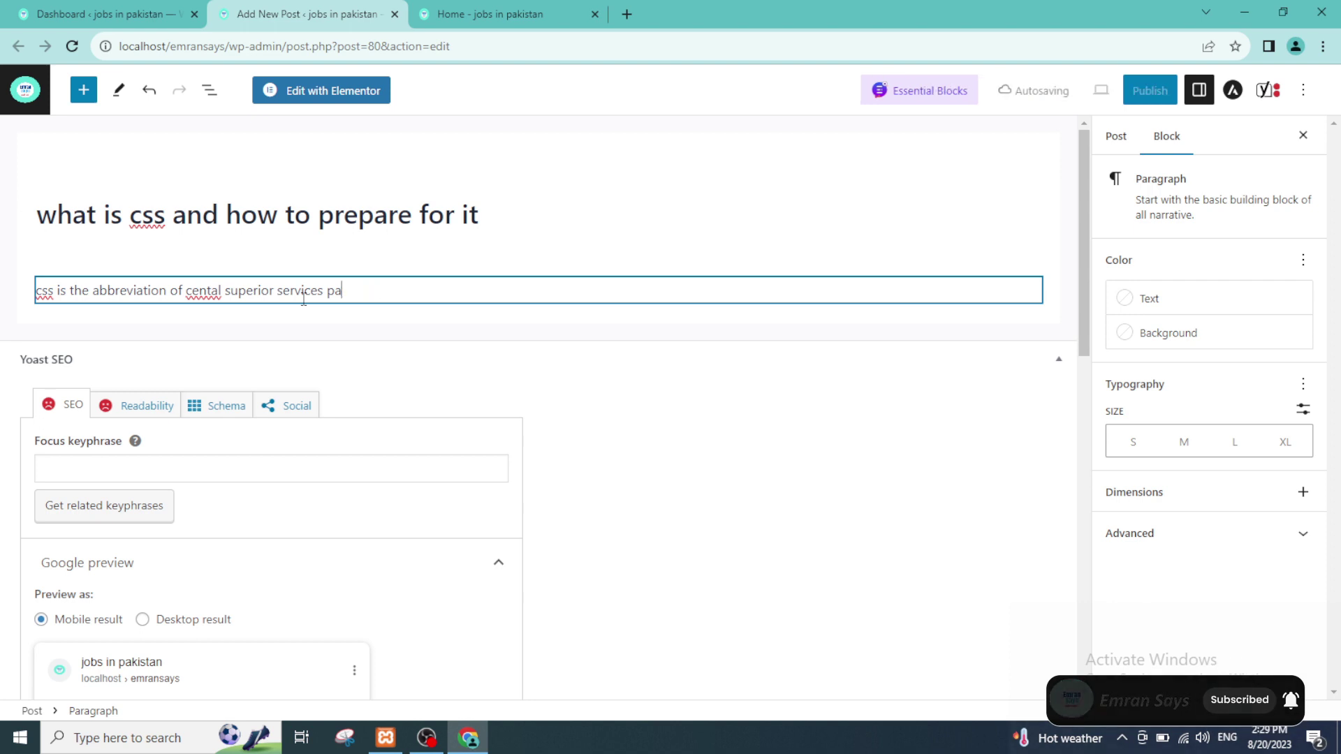
text(ks)
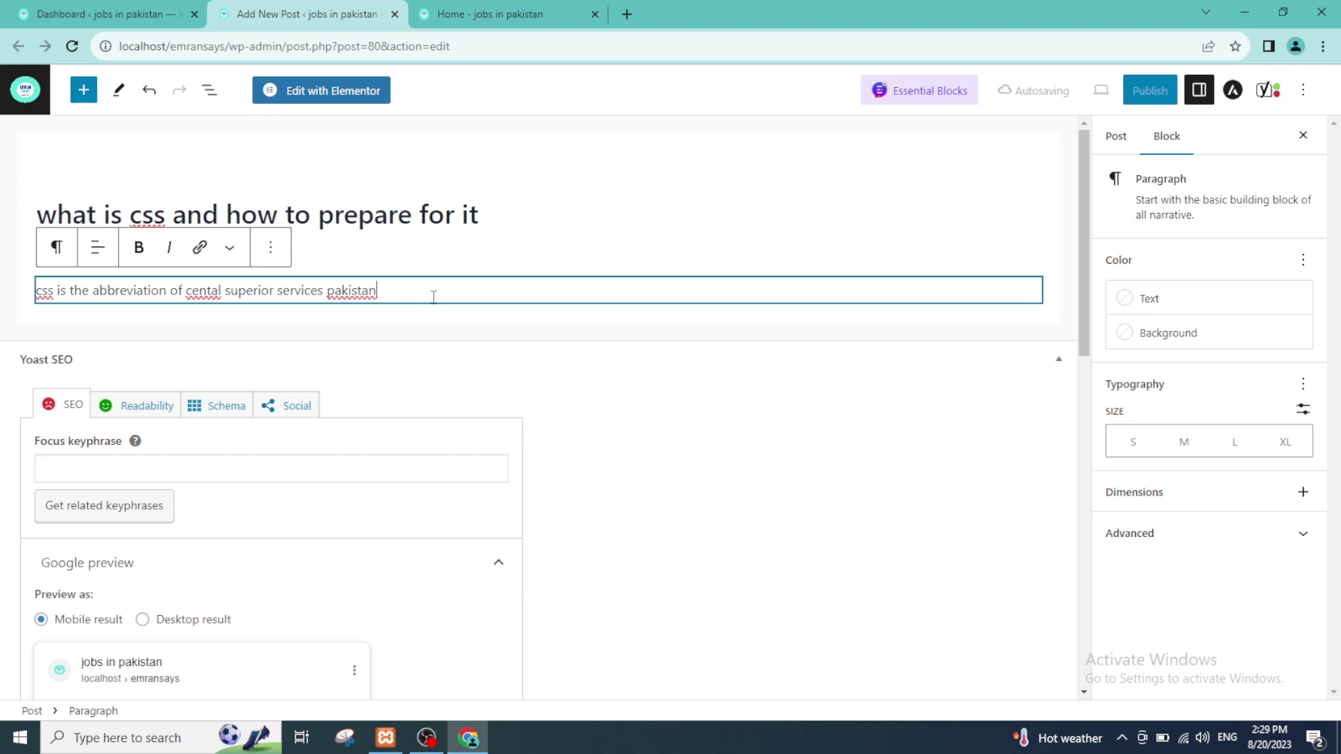
Search Google for "what is css" in a new browser tab.
drag(408, 294, 19, 313)
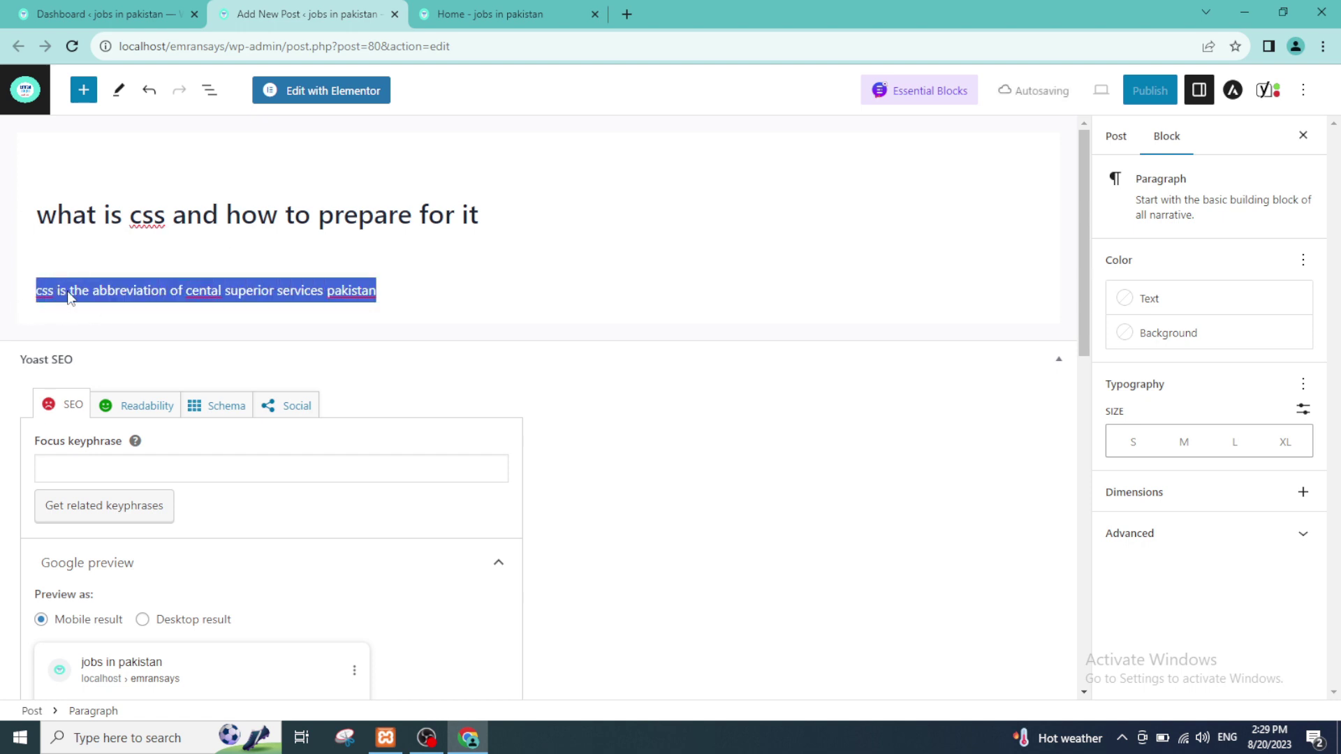
click(632, 11)
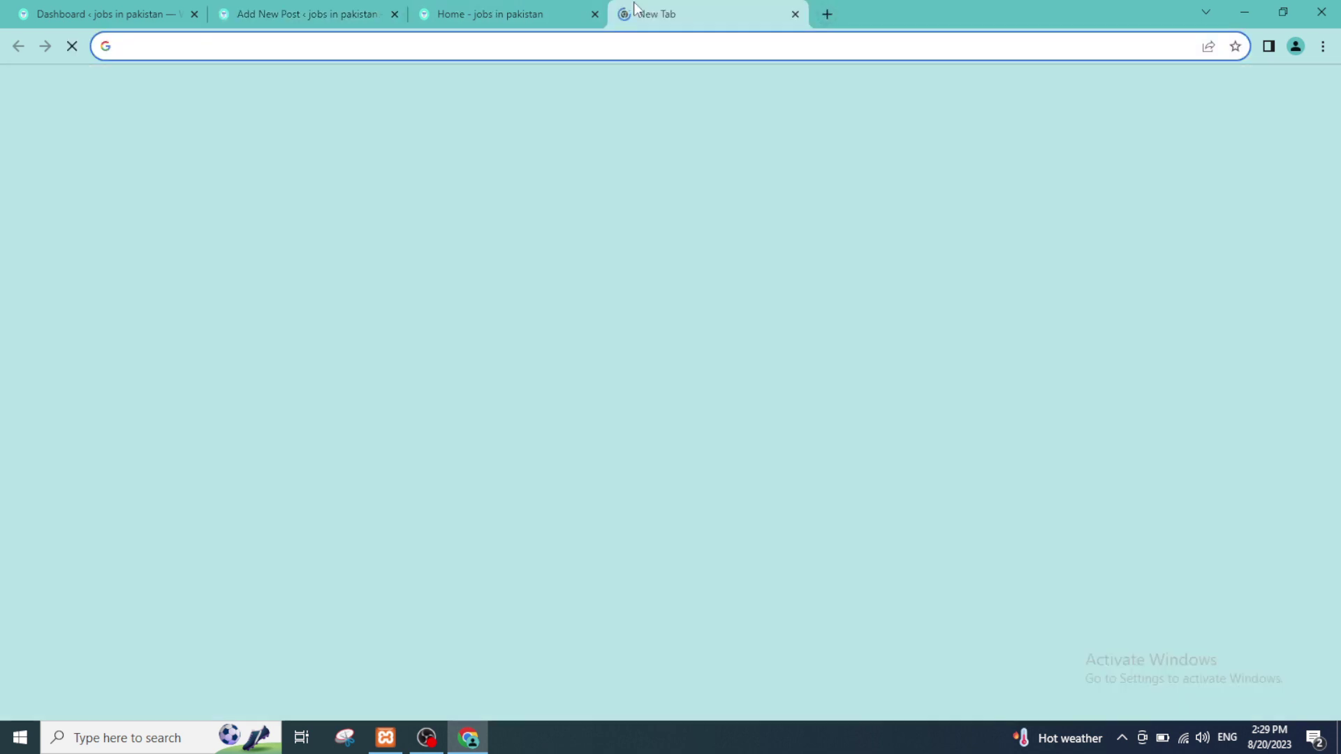
text(what si c)
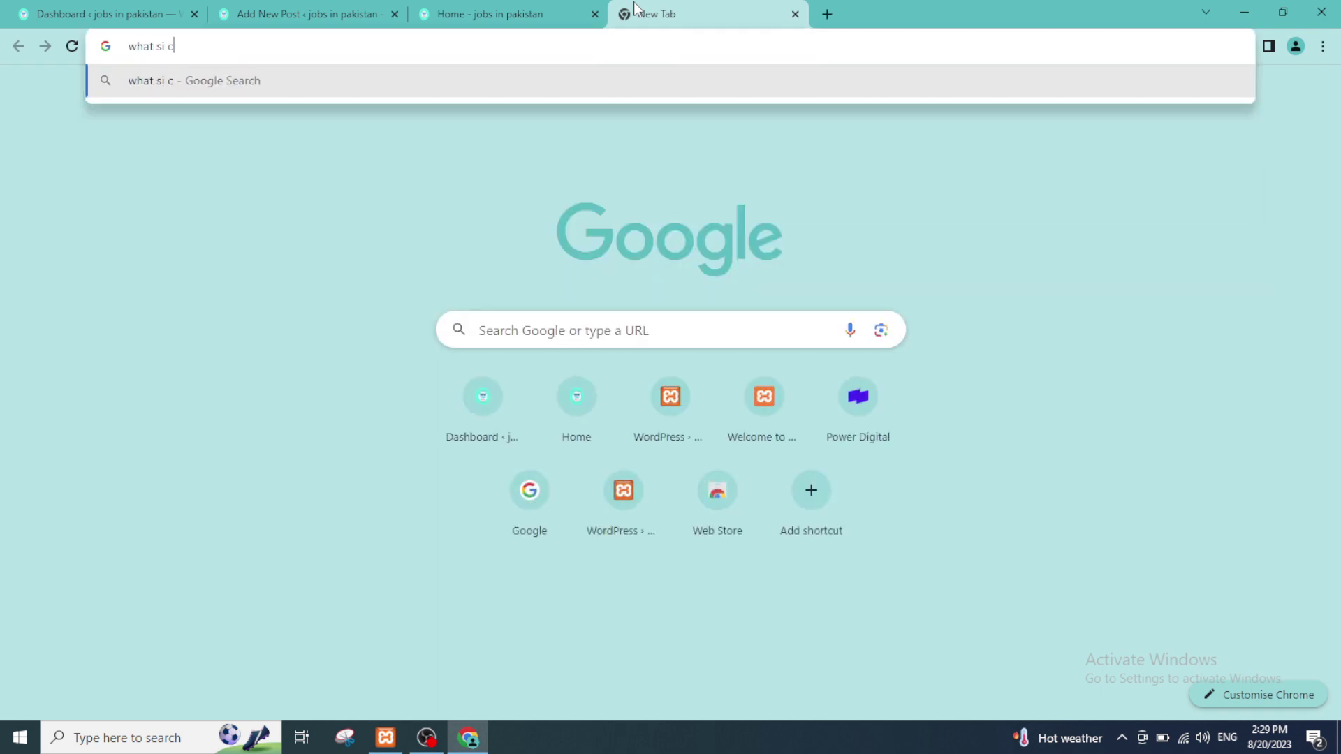
key(BackSpace)
key(BackSpace)
text(is css)
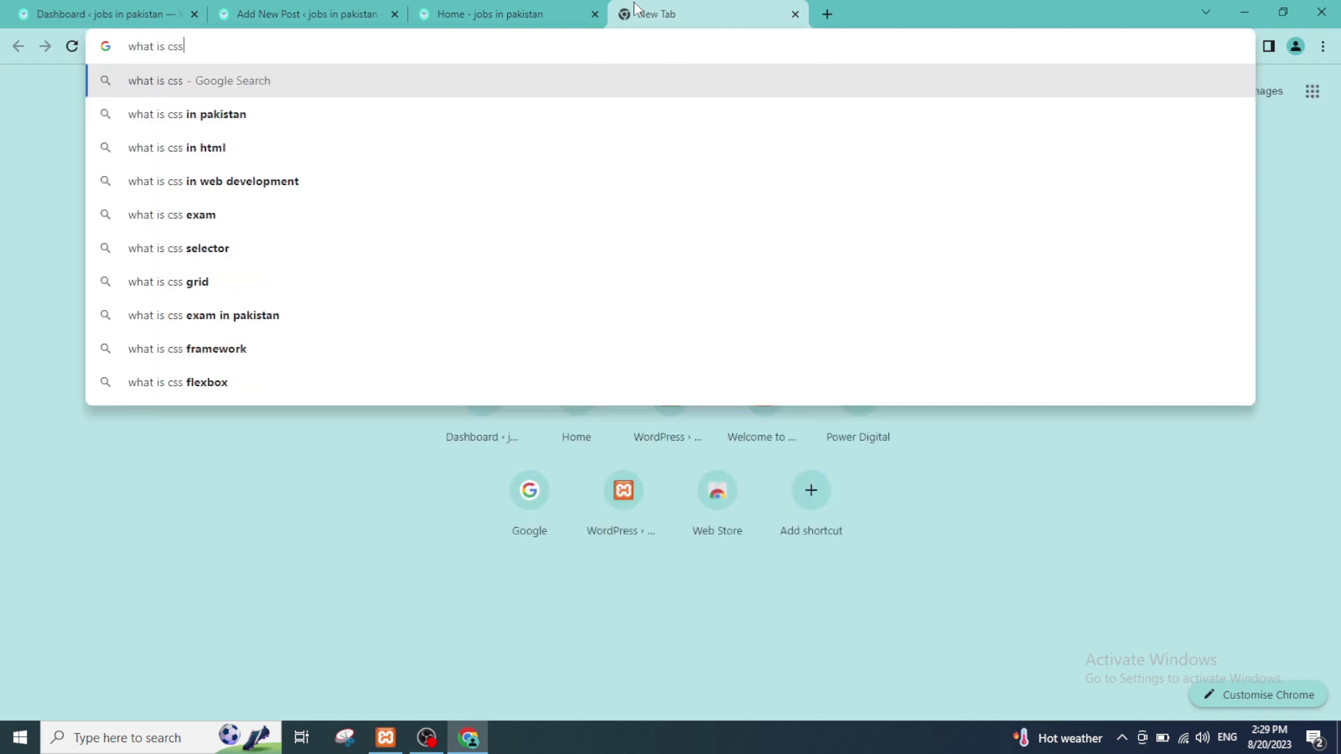
key(Return)
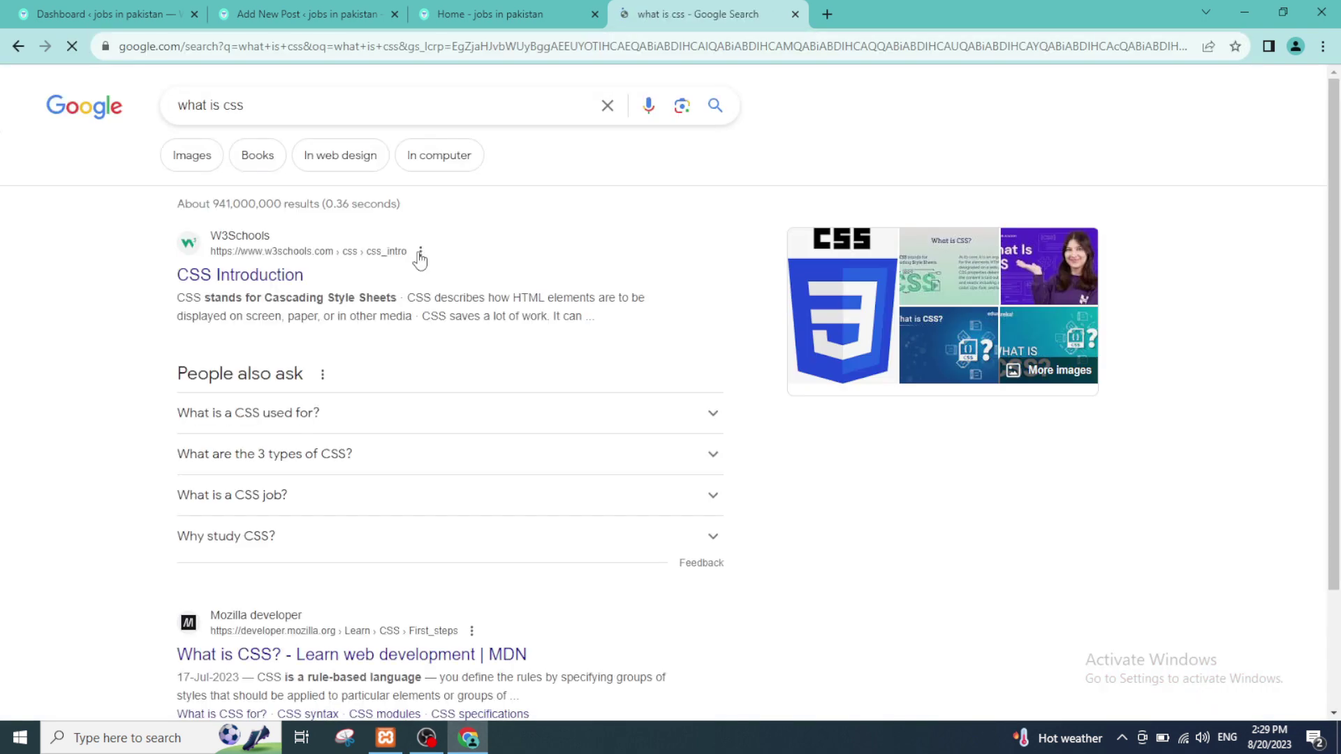
Skim the search results and refine the search to "what is css in pakistan".
scroll(433, 280, down, 3)
scroll(349, 280, down, 4)
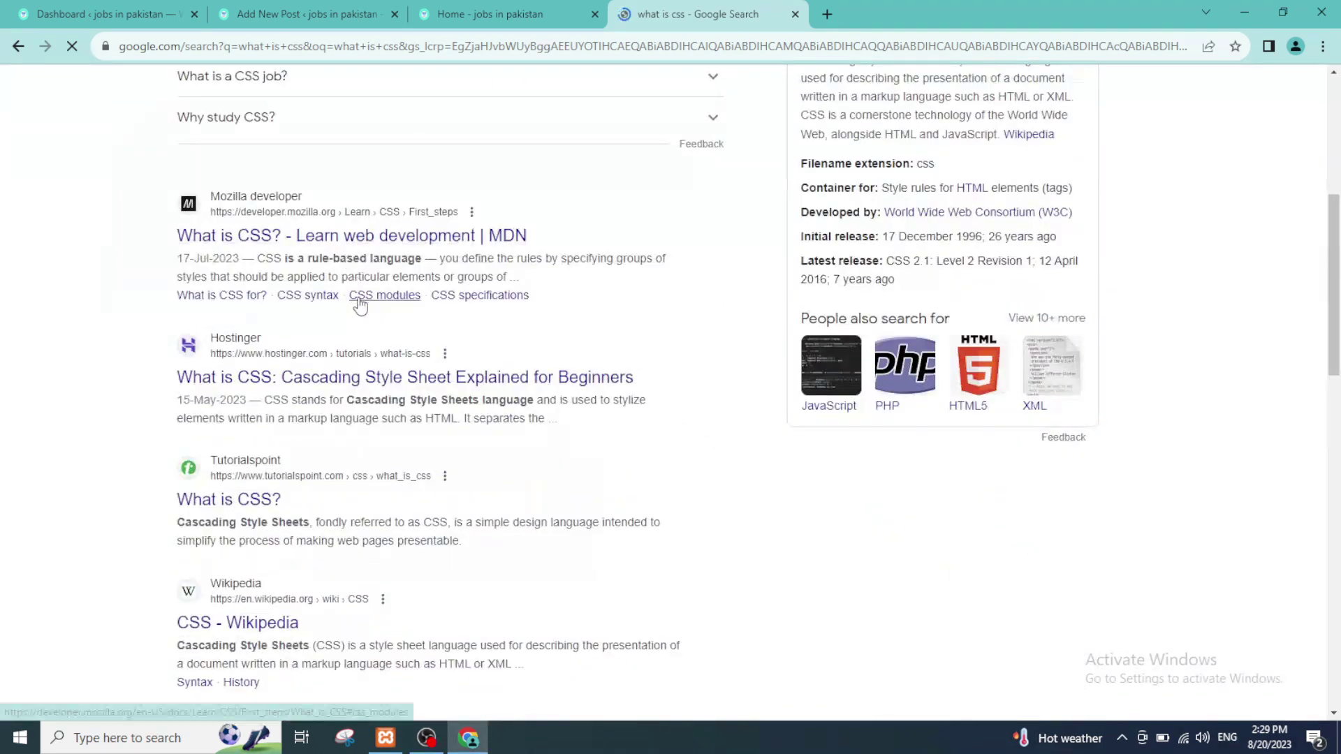
scroll(262, 206, up, 5)
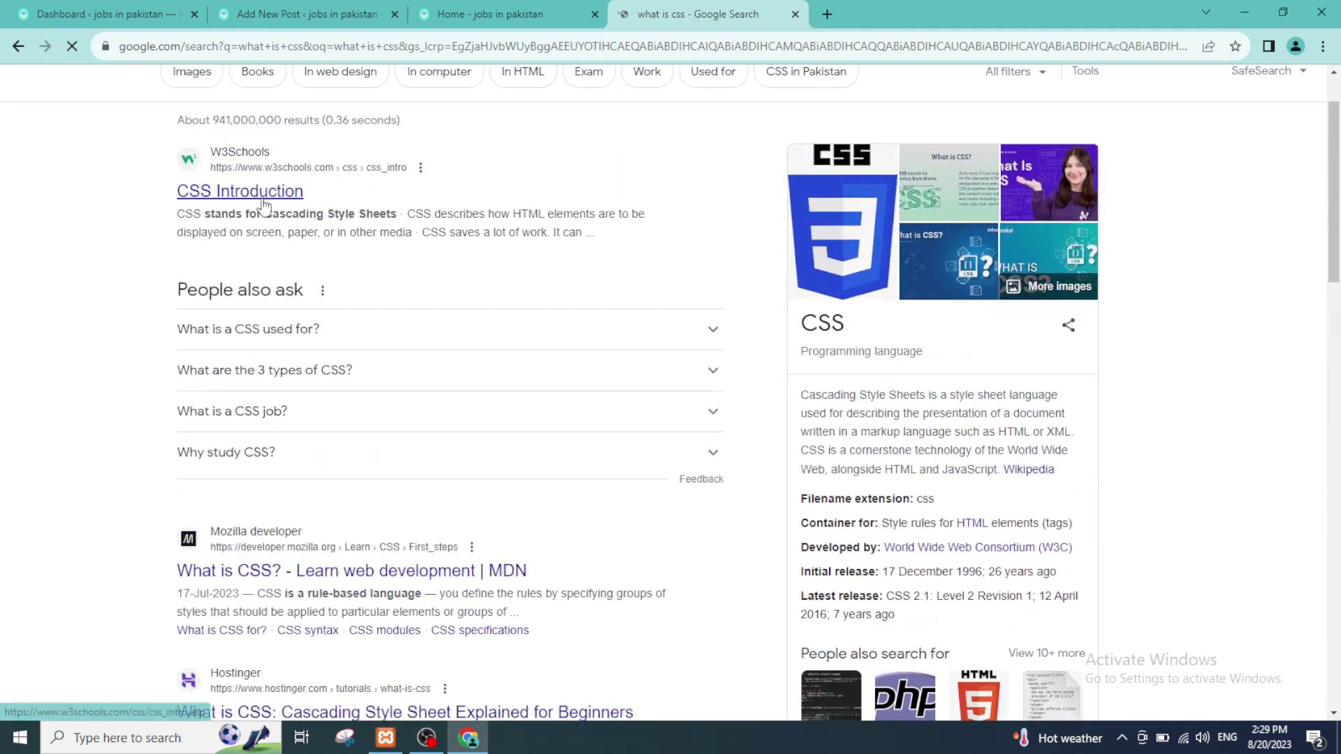
scroll(294, 266, down, 15)
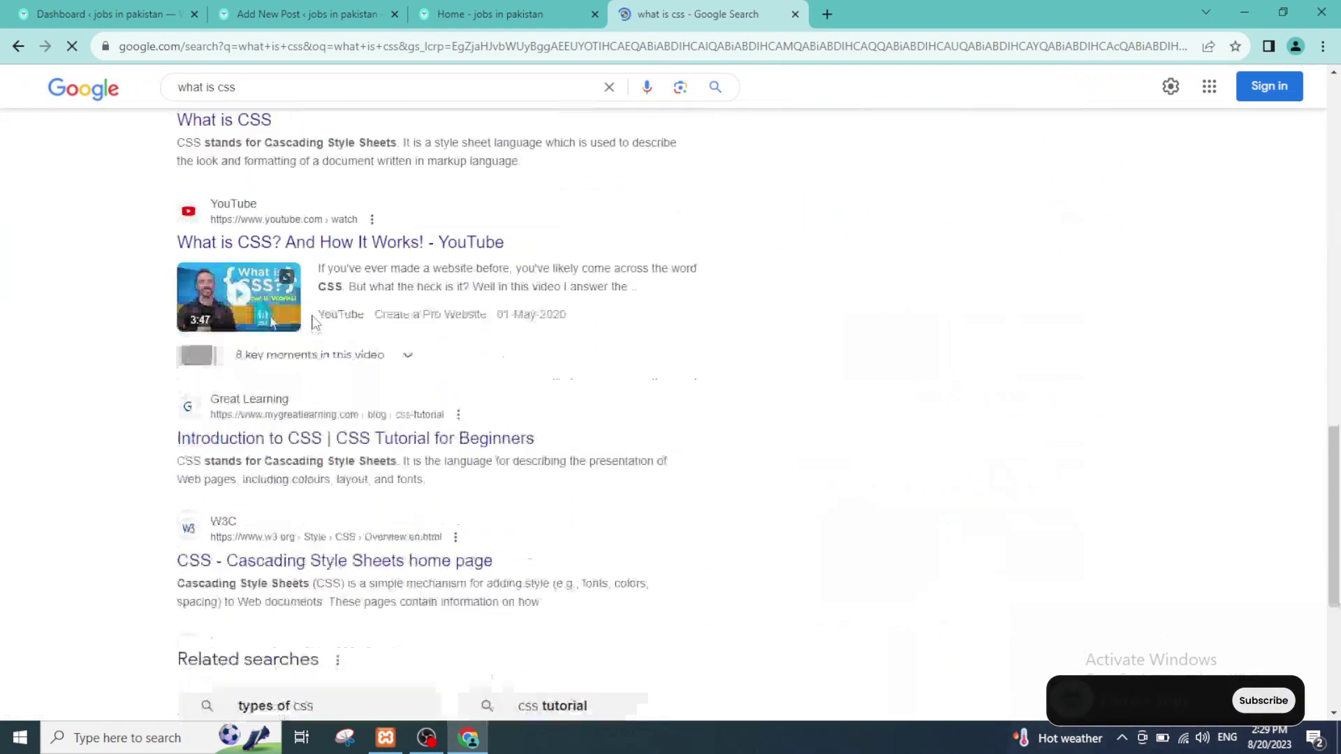
scroll(313, 315, up, 8)
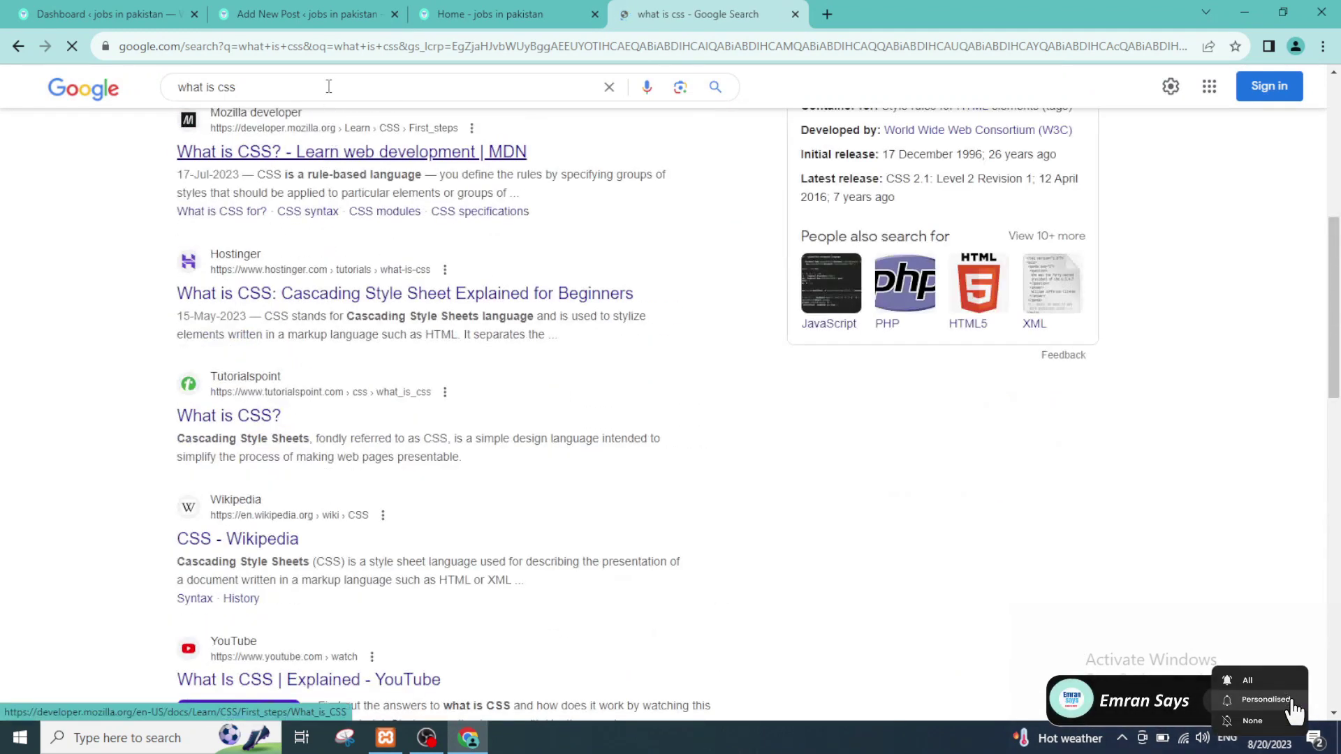
click(328, 79)
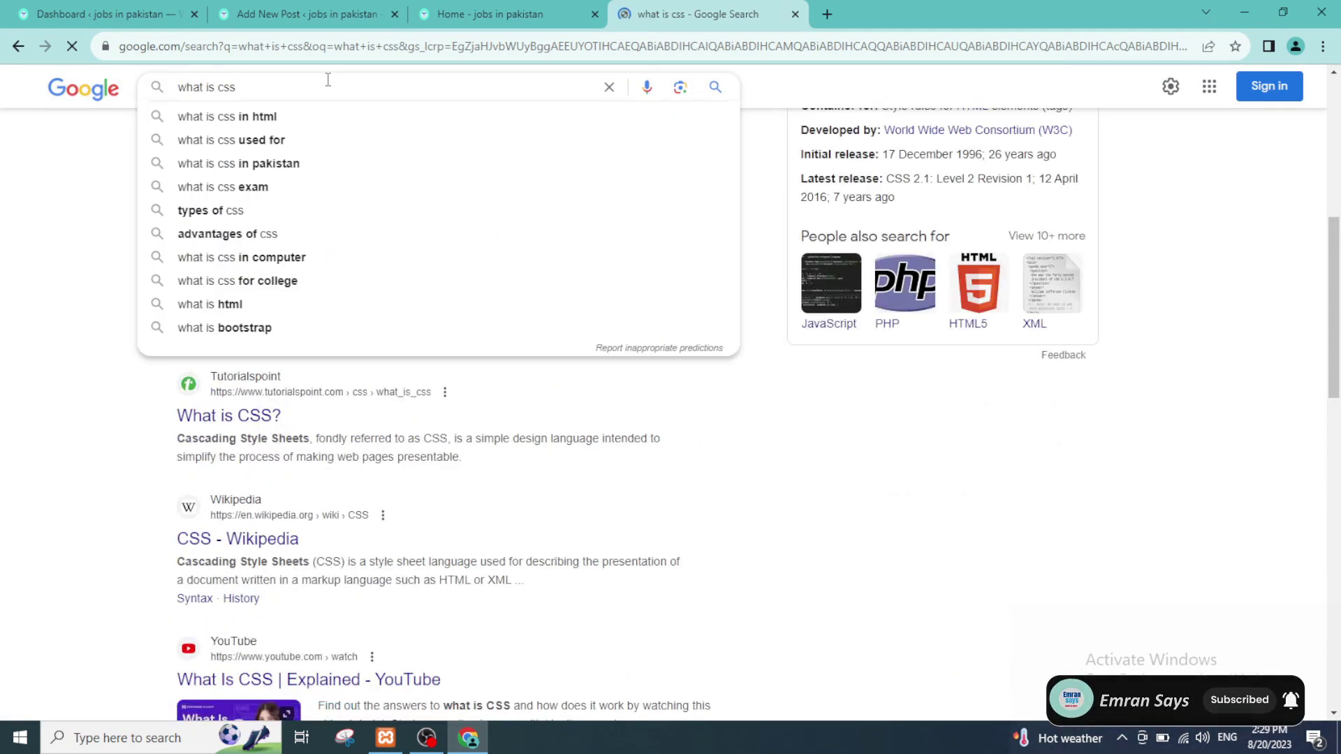
click(287, 164)
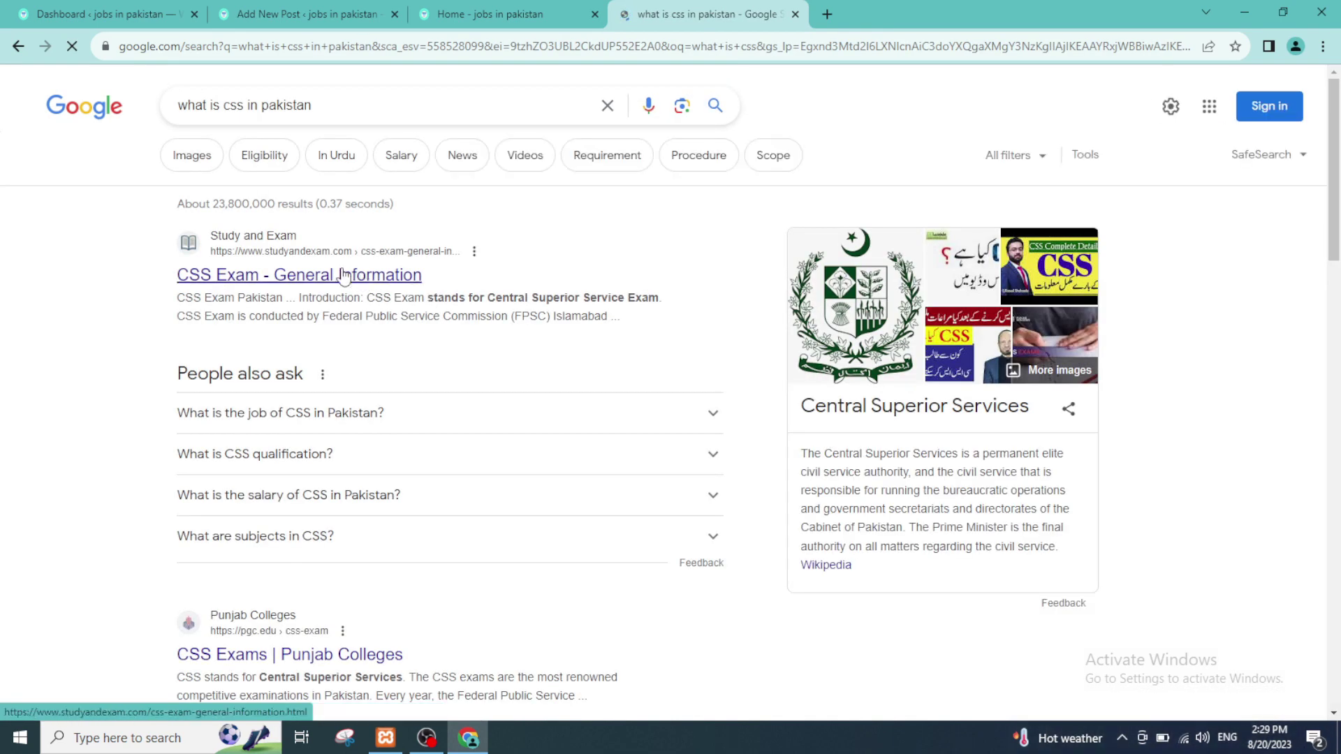
Open the "CSS Exam - General Information" result in a separate tab and read through its exam parts and eligibility criteria.
right_click(340, 273)
click(380, 280)
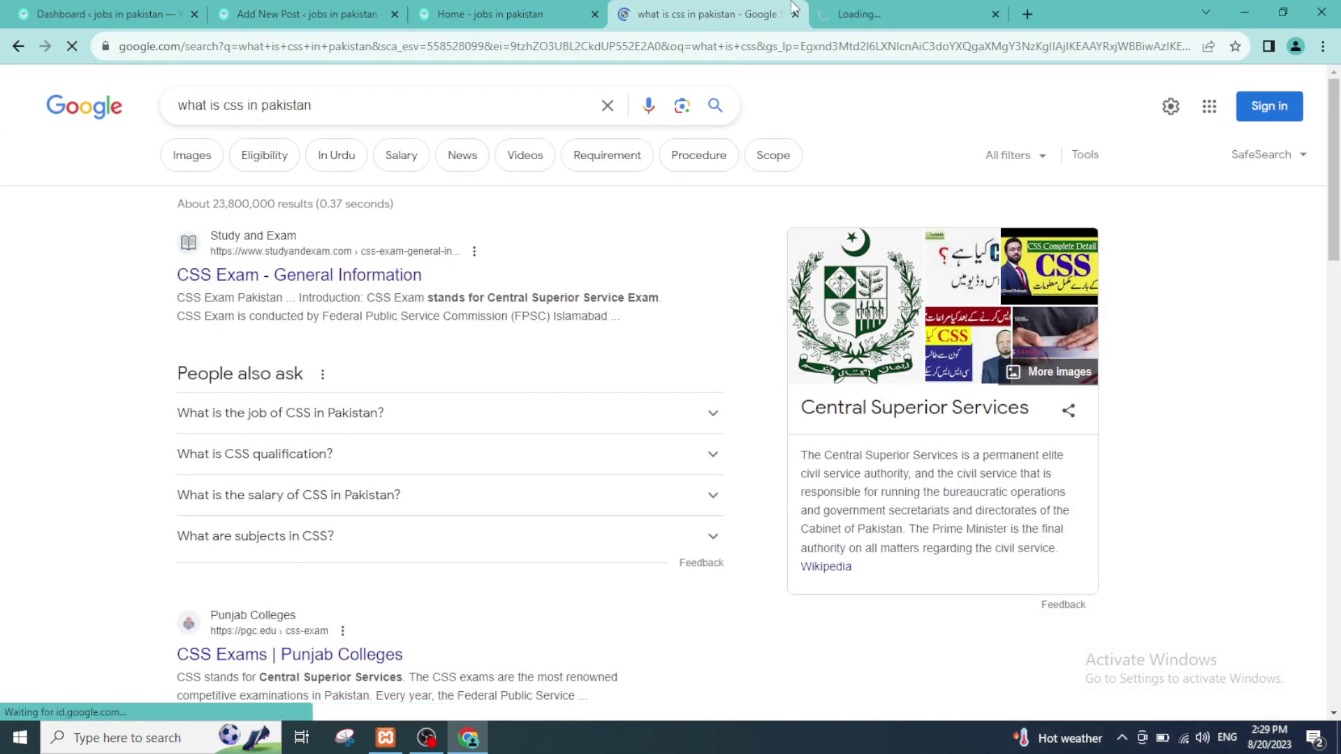
click(854, 6)
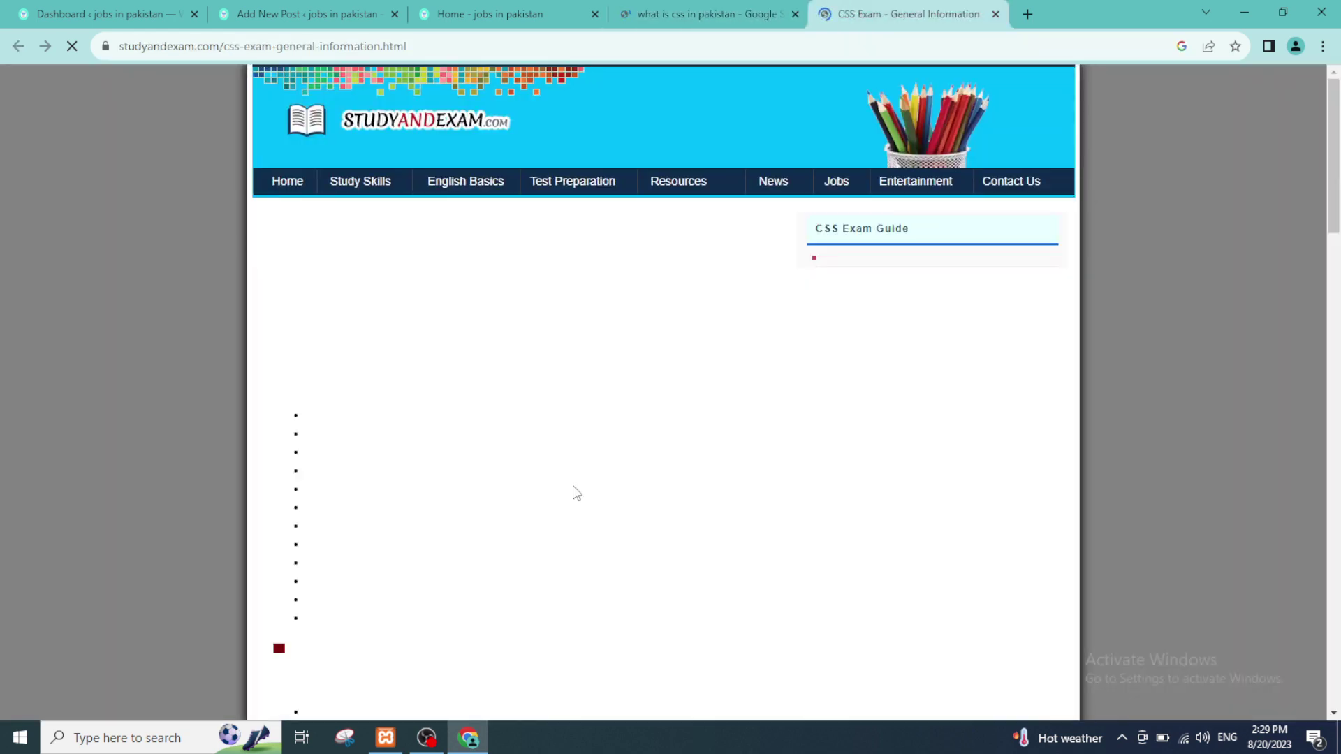
scroll(552, 433, down, 3)
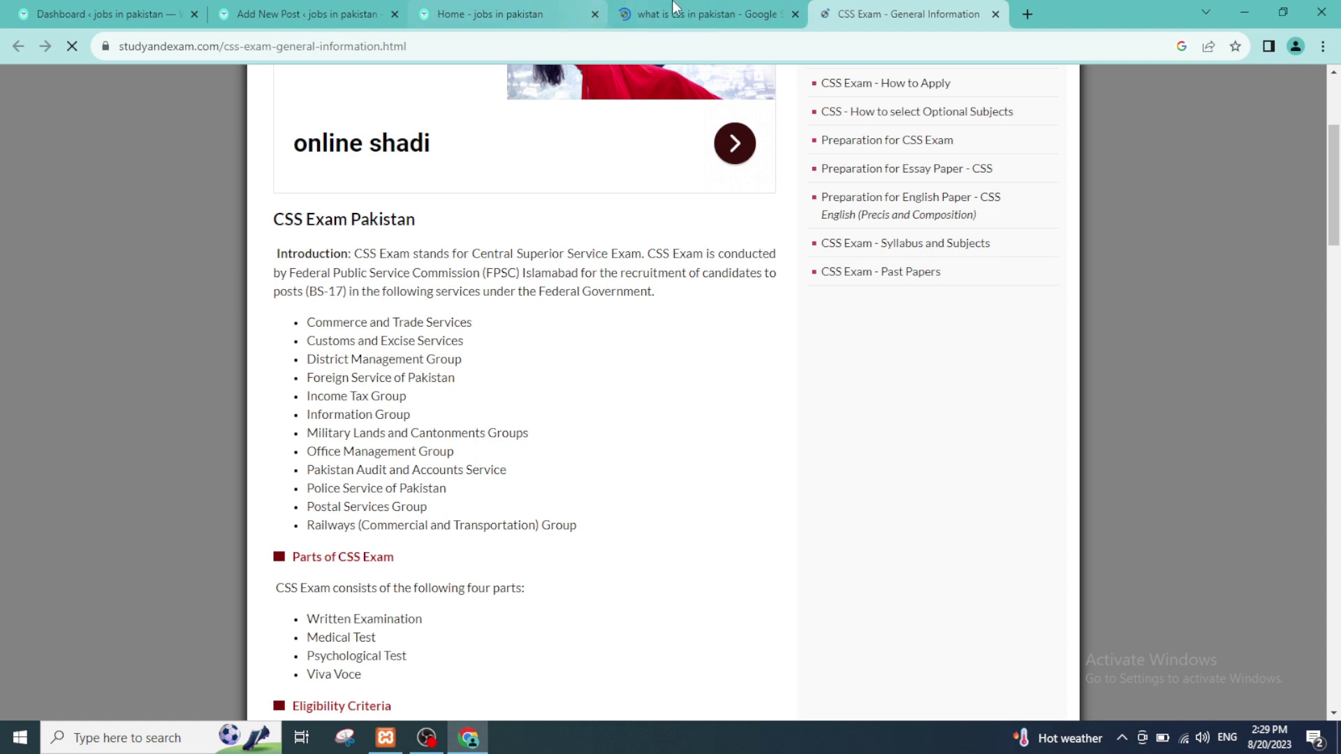
drag(831, 7, 706, 6)
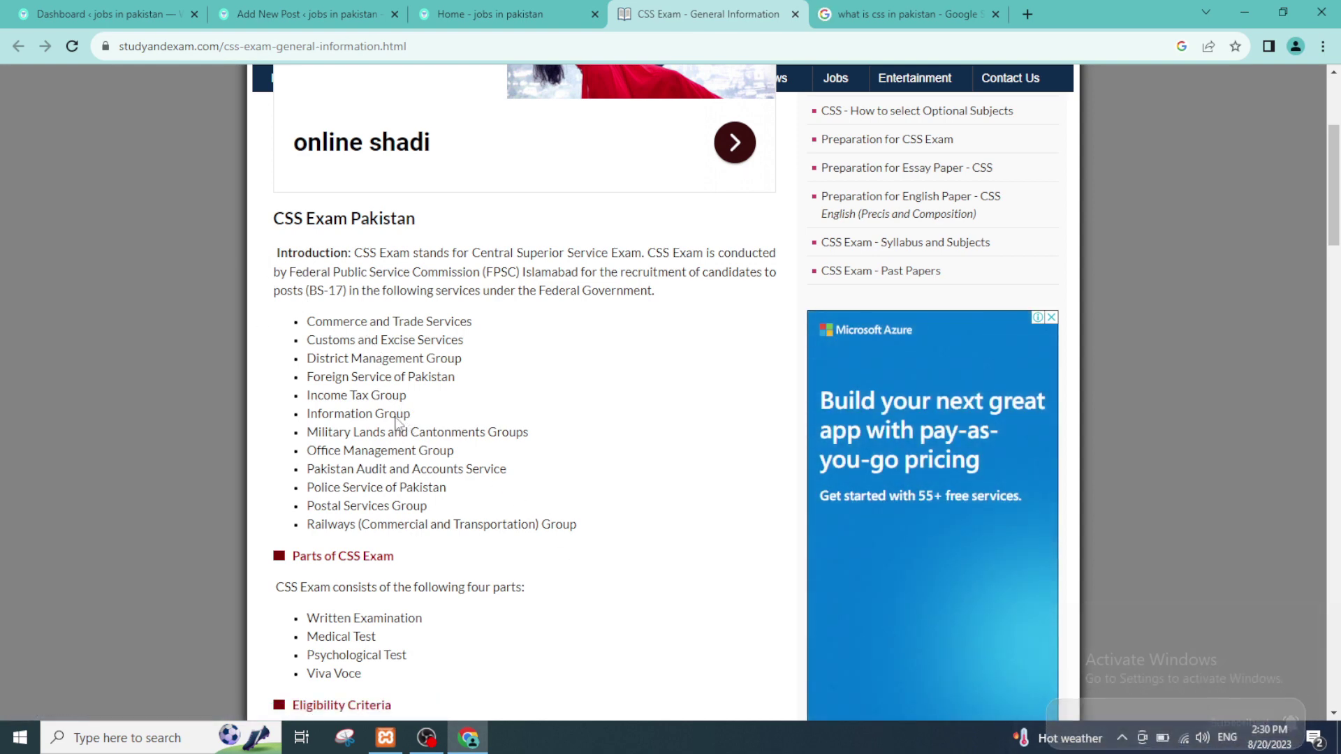
scroll(436, 403, down, 6)
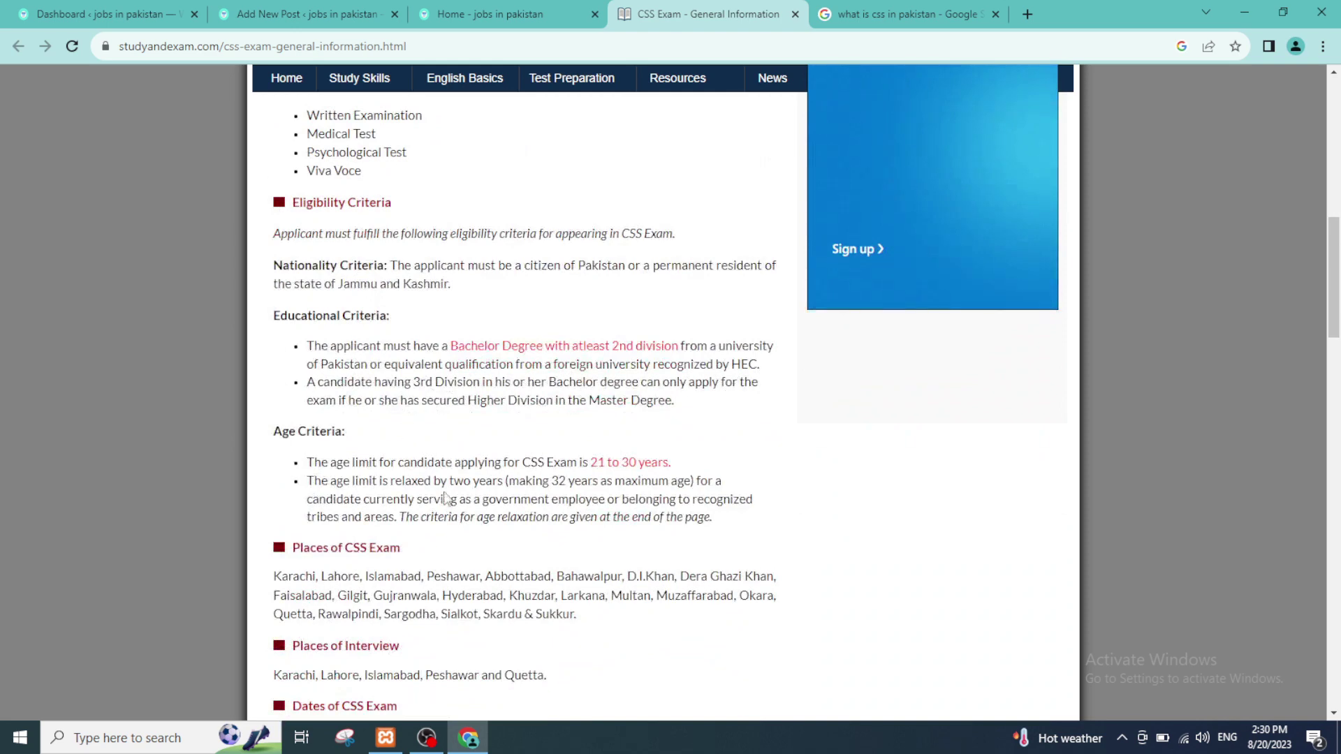
Open the "CSS Exams | Punjab Colleges" search result in a separate tab and place that tab beside the post editor's tab.
click(908, 14)
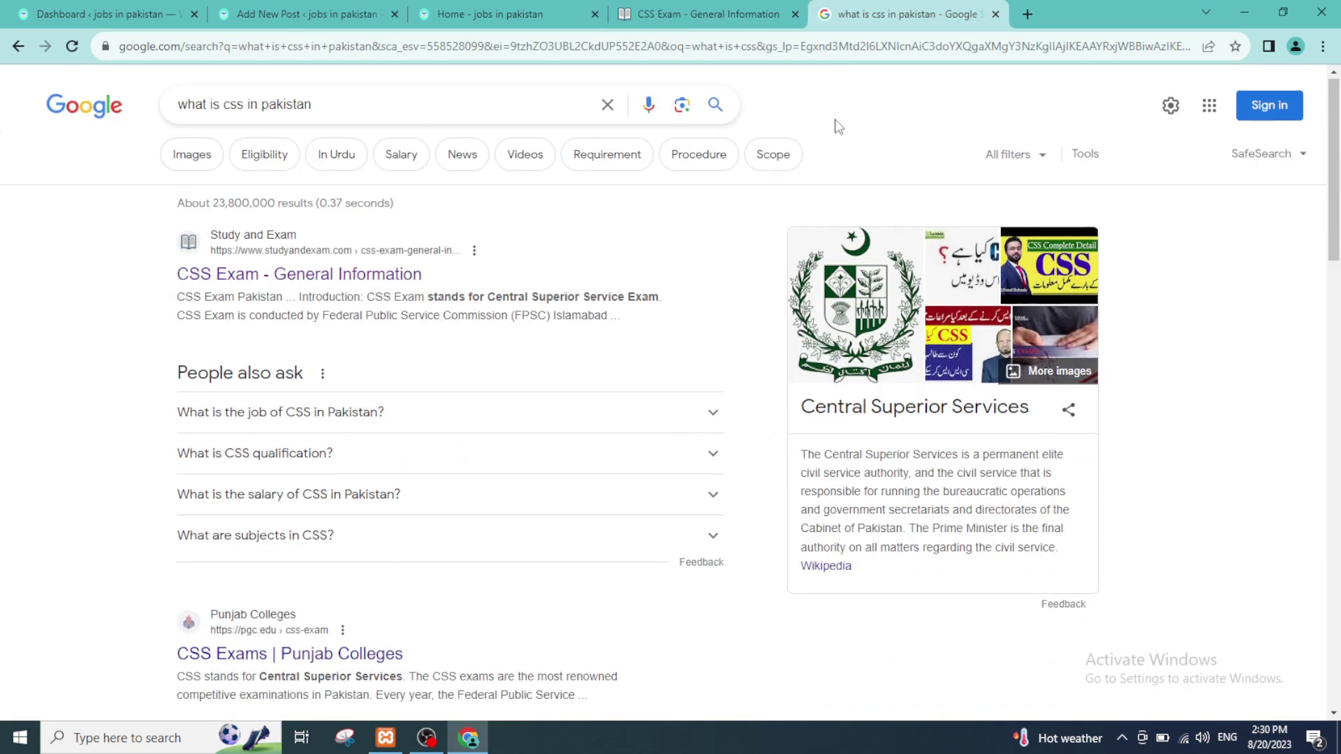
scroll(791, 245, down, 2)
scroll(792, 244, down, 3)
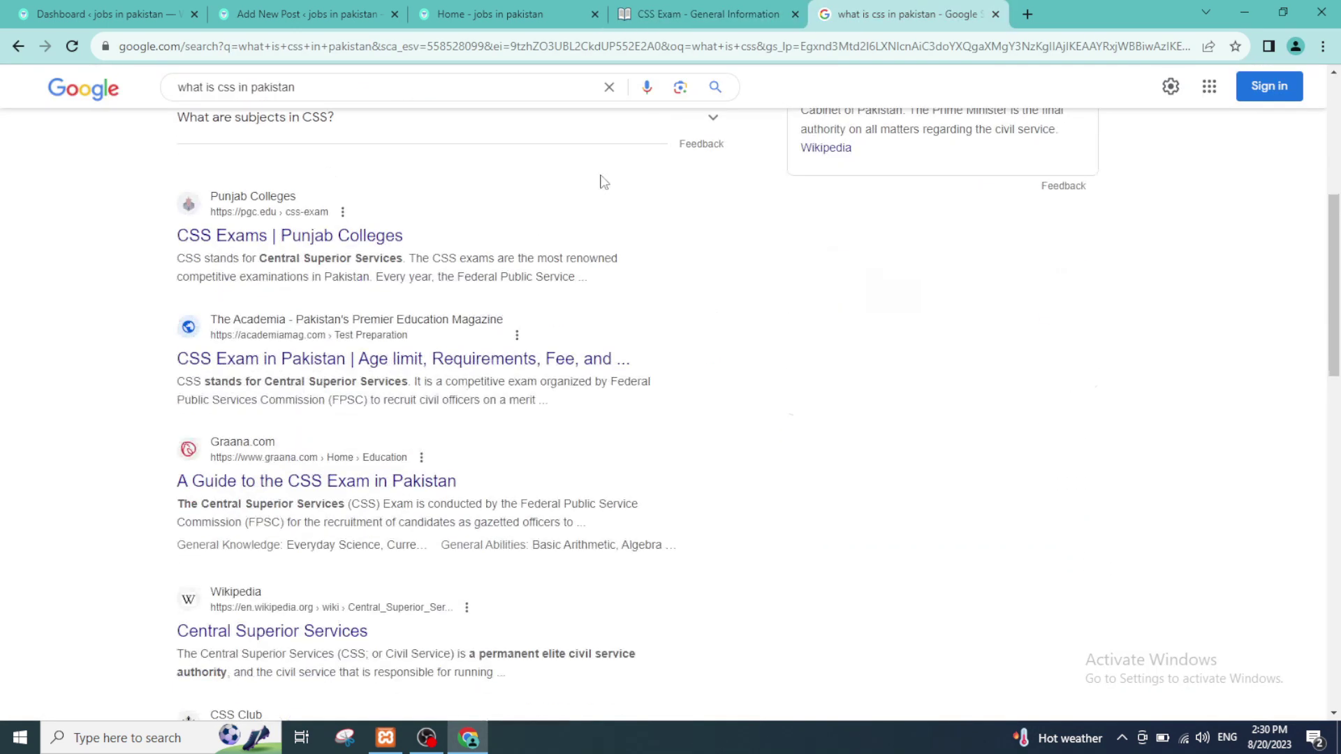
right_click(275, 236)
click(307, 256)
click(985, 13)
drag(984, 14, 496, 9)
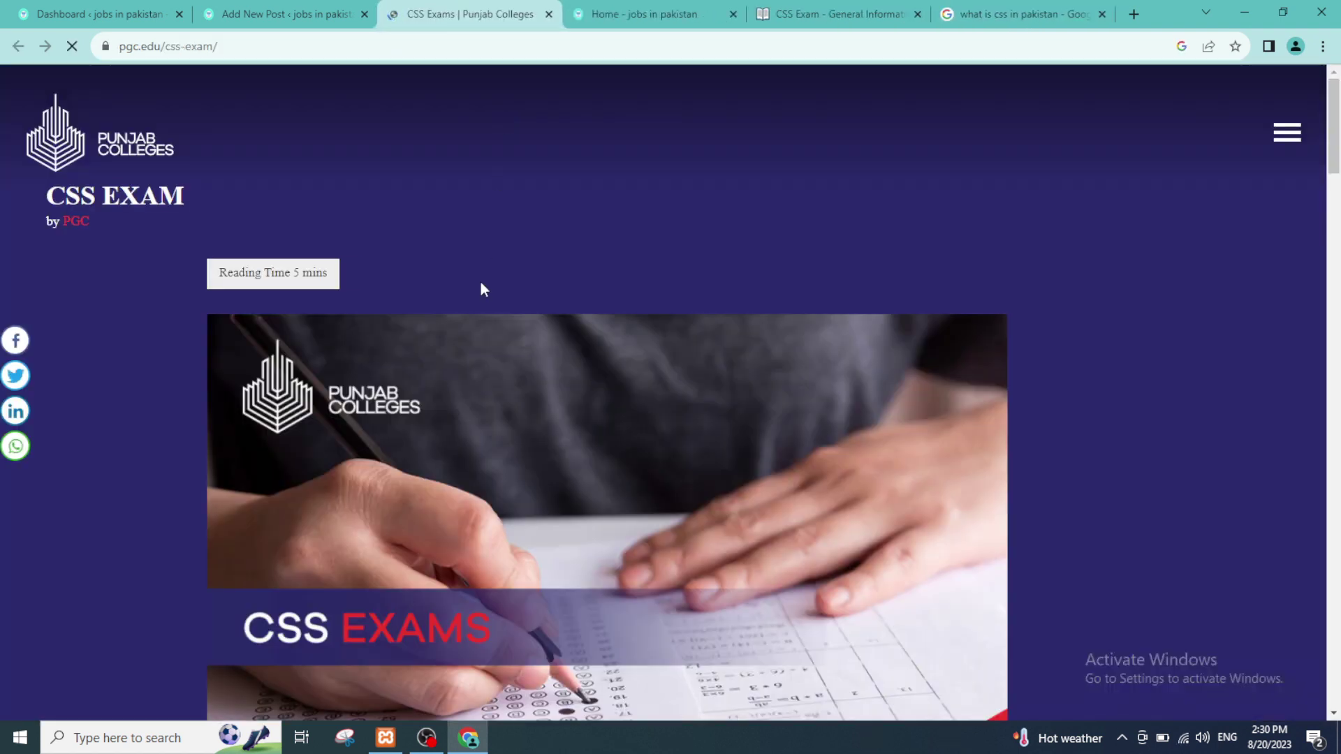
Dismiss the admissions popup on the Punjab Colleges page and copy the three introductory paragraphs beginning "CSS stands for Central Superior Services".
scroll(480, 283, down, 15)
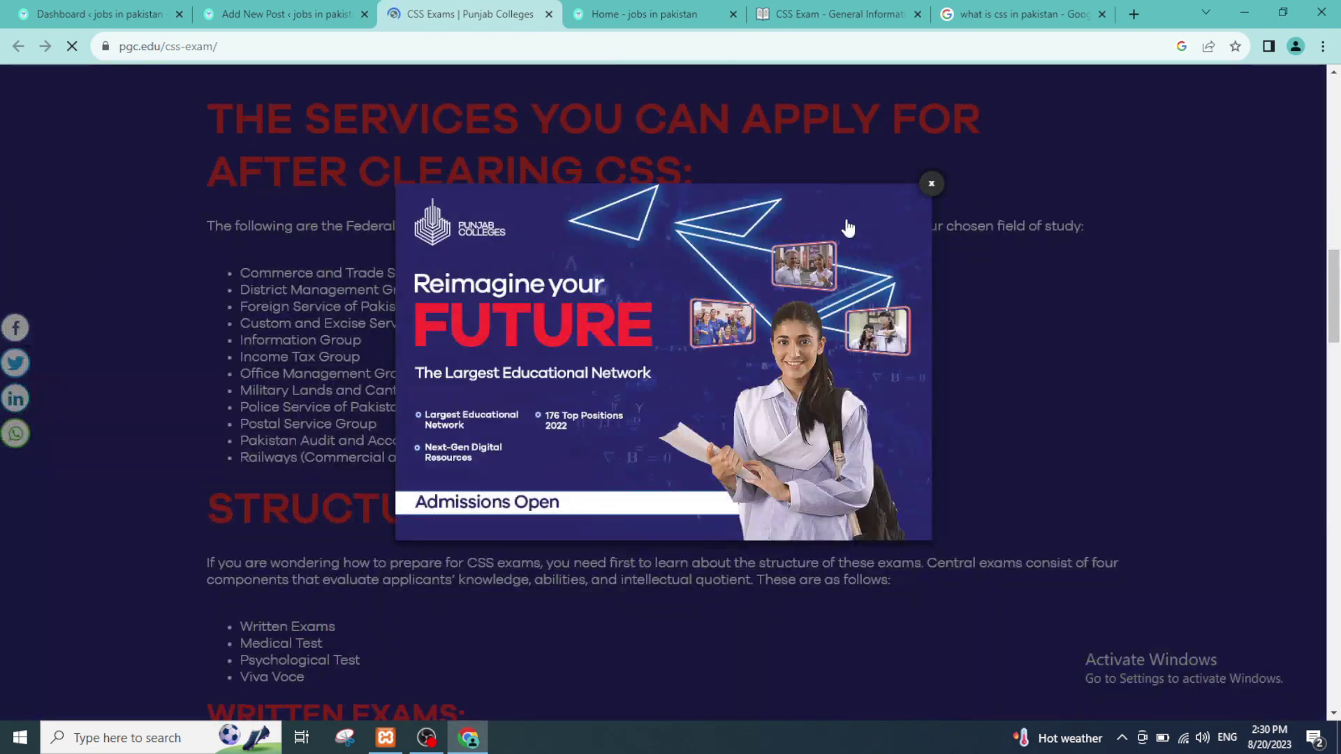
click(931, 183)
scroll(539, 484, up, 7)
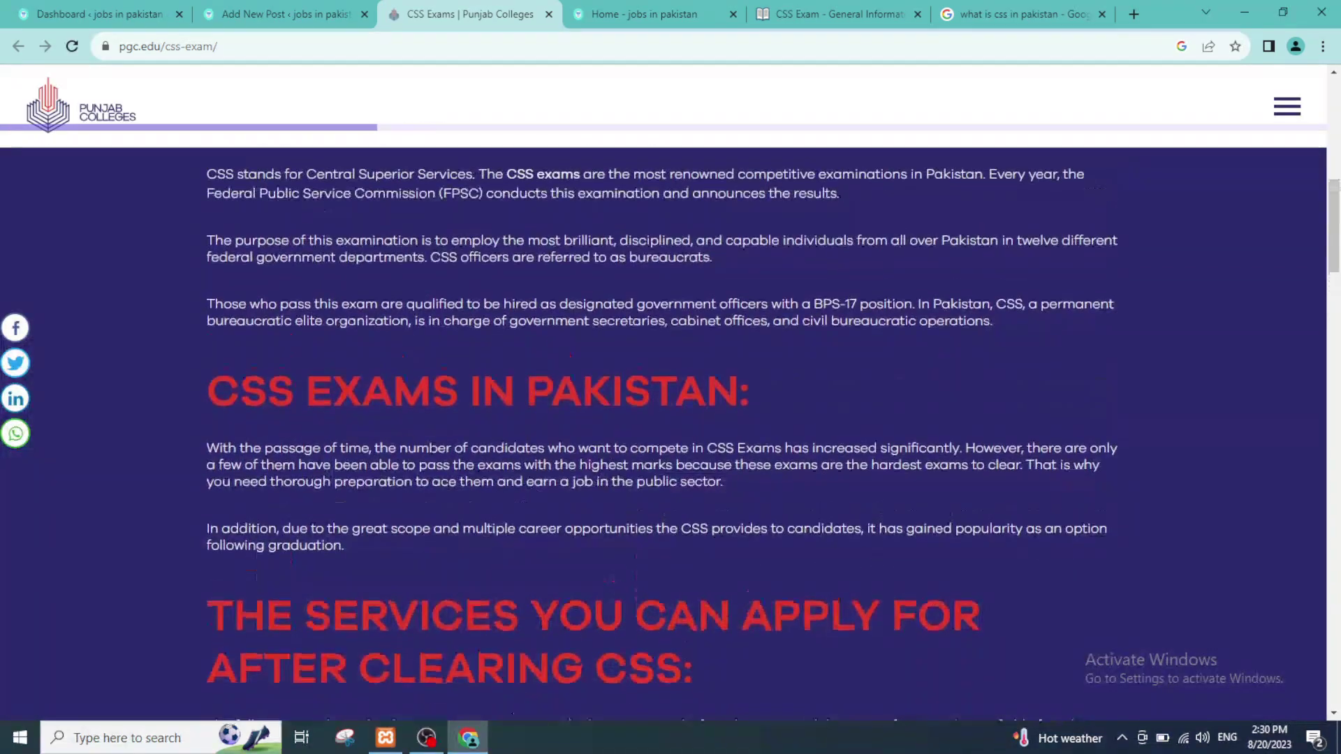
scroll(233, 351, up, 3)
drag(225, 363, 1040, 517)
right_click(787, 389)
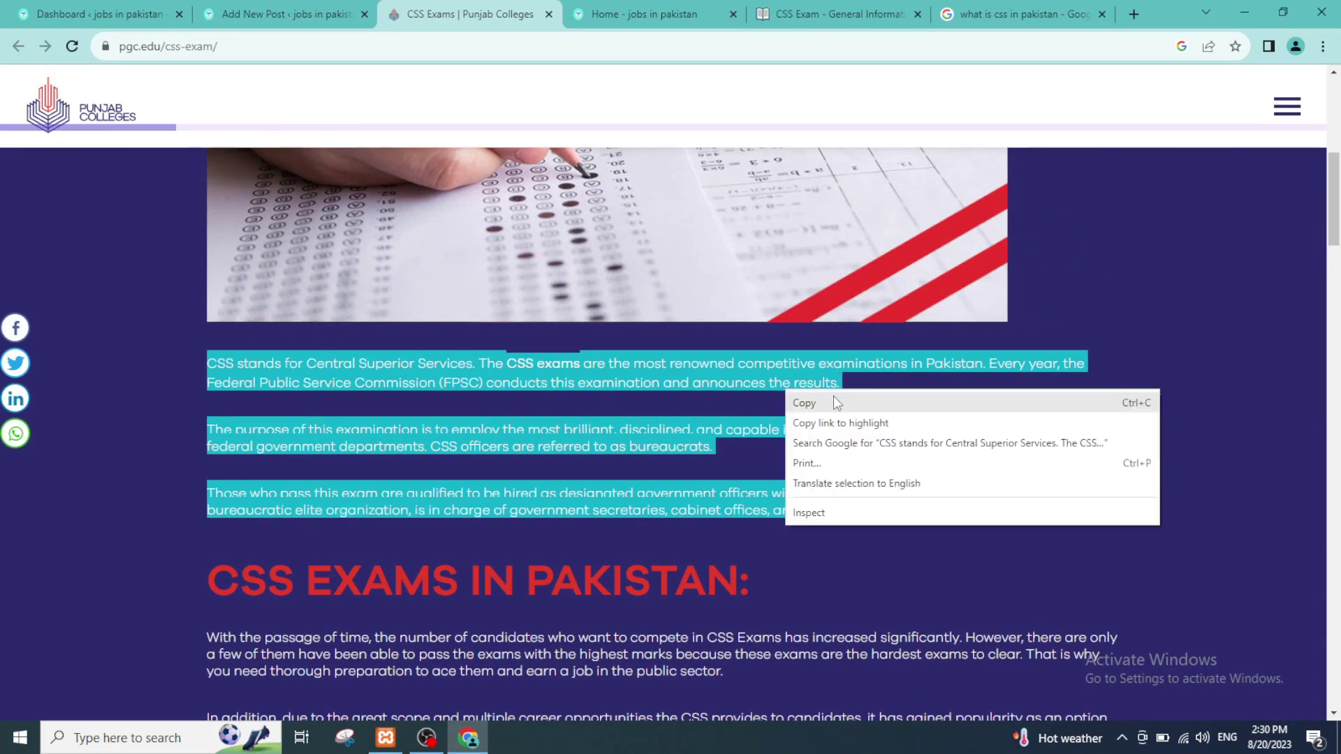
click(836, 403)
Replace the sentence below the post title with the copied introductory paragraphs.
click(286, 14)
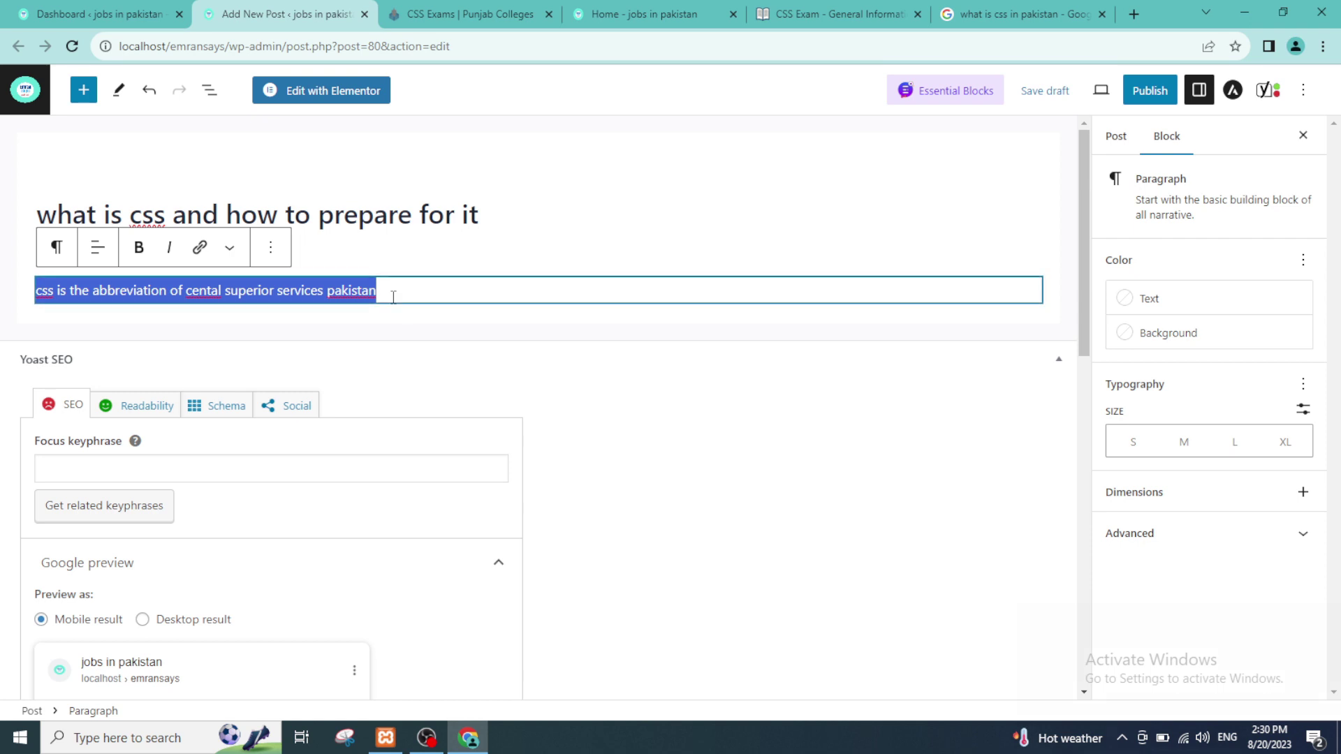
key(ctrl+v)
scroll(549, 279, down, 1)
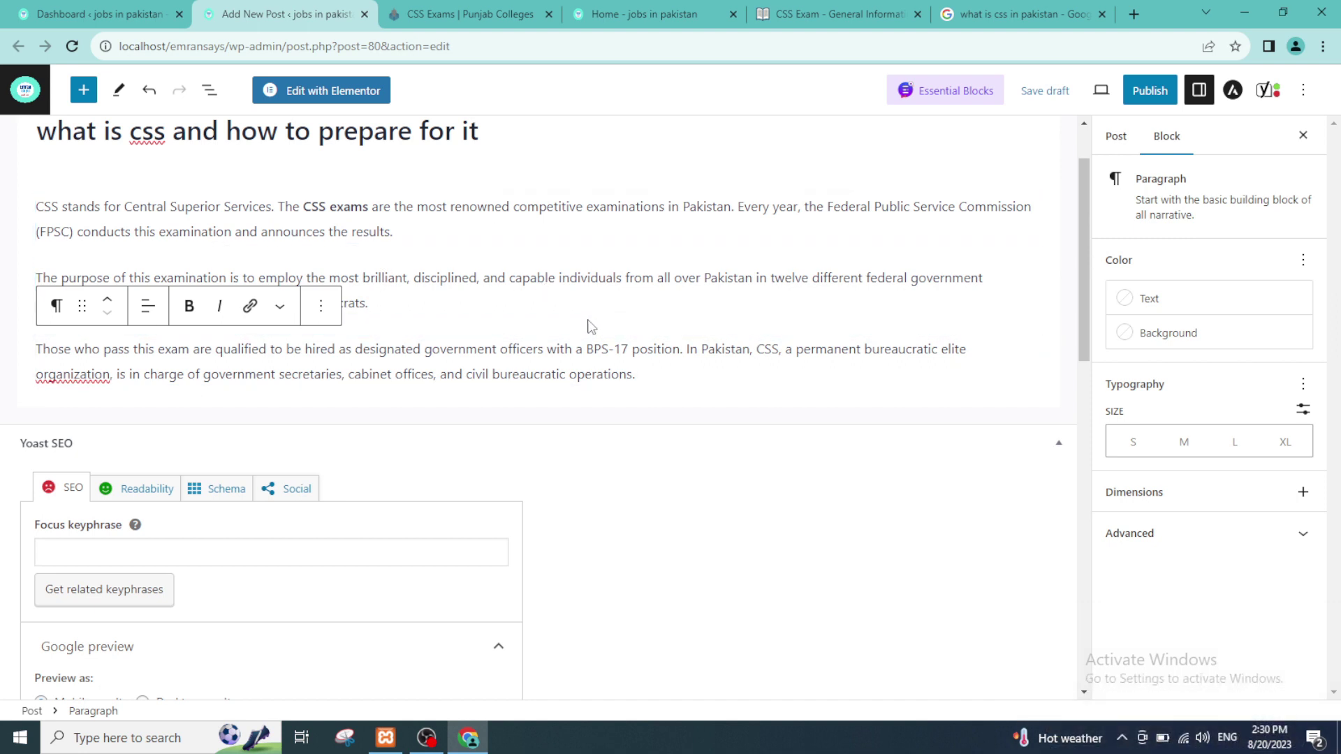
Insert a Heading block above the paragraph beginning "CSS stands for Central Superior Services".
click(36, 207)
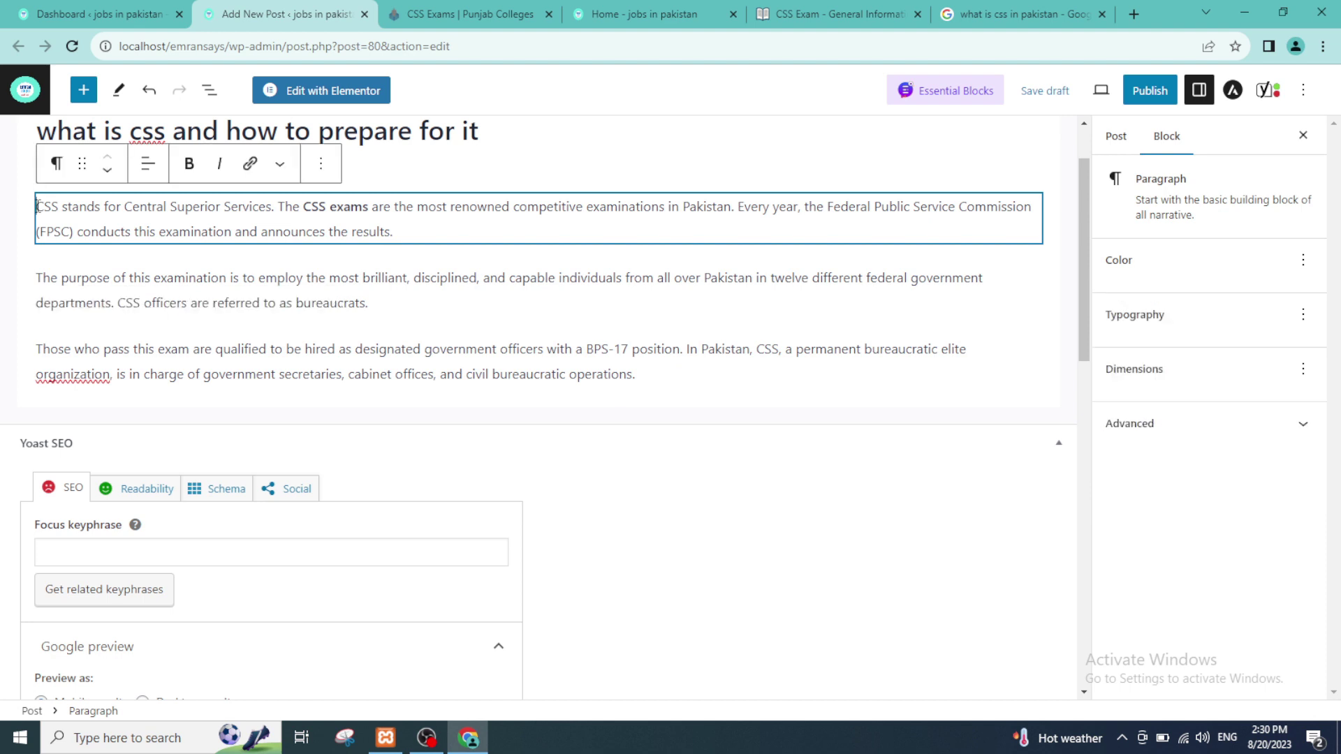
key(Return)
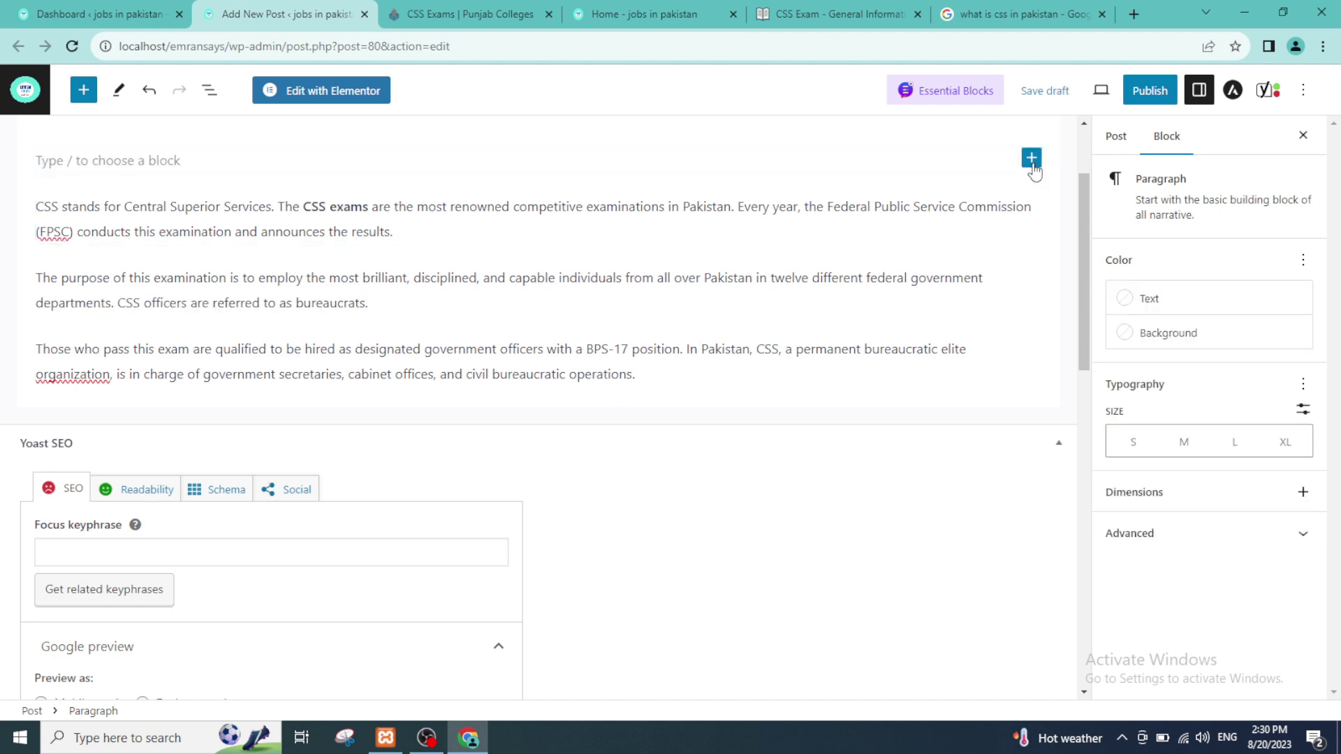
click(1032, 159)
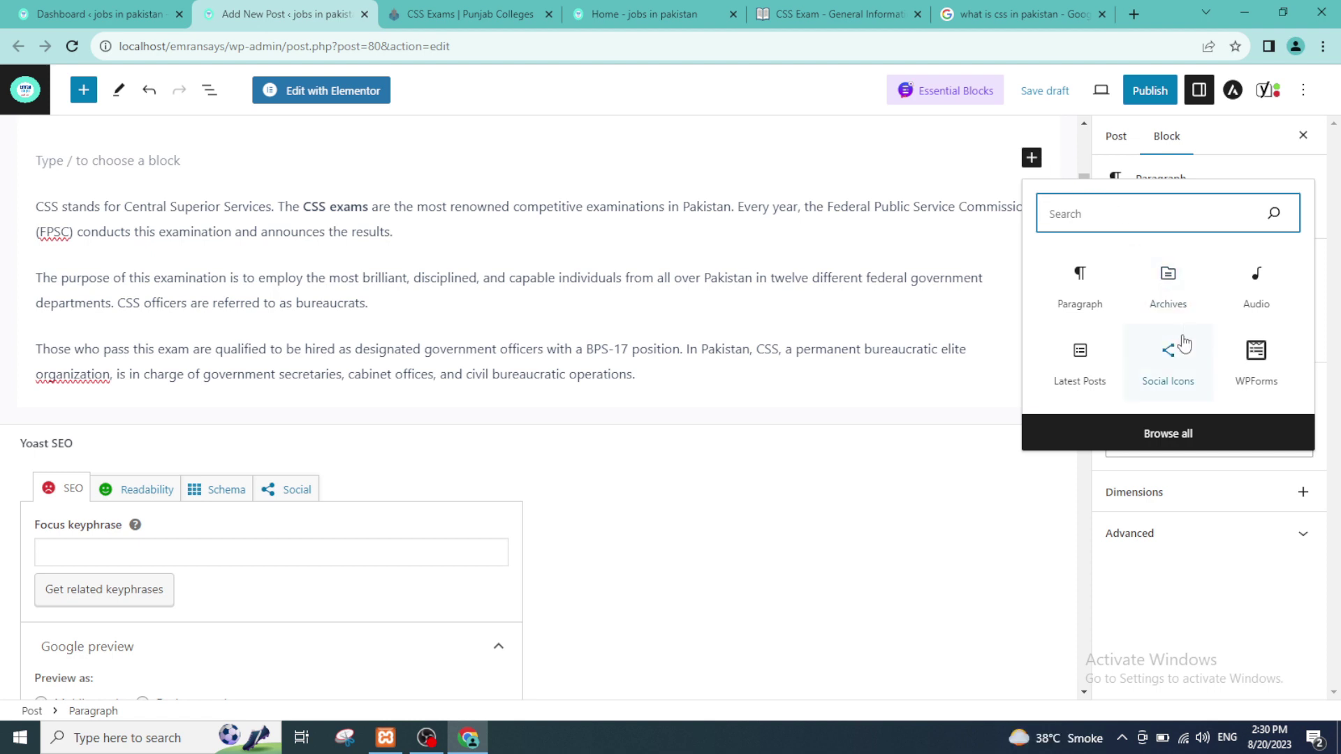
click(1136, 439)
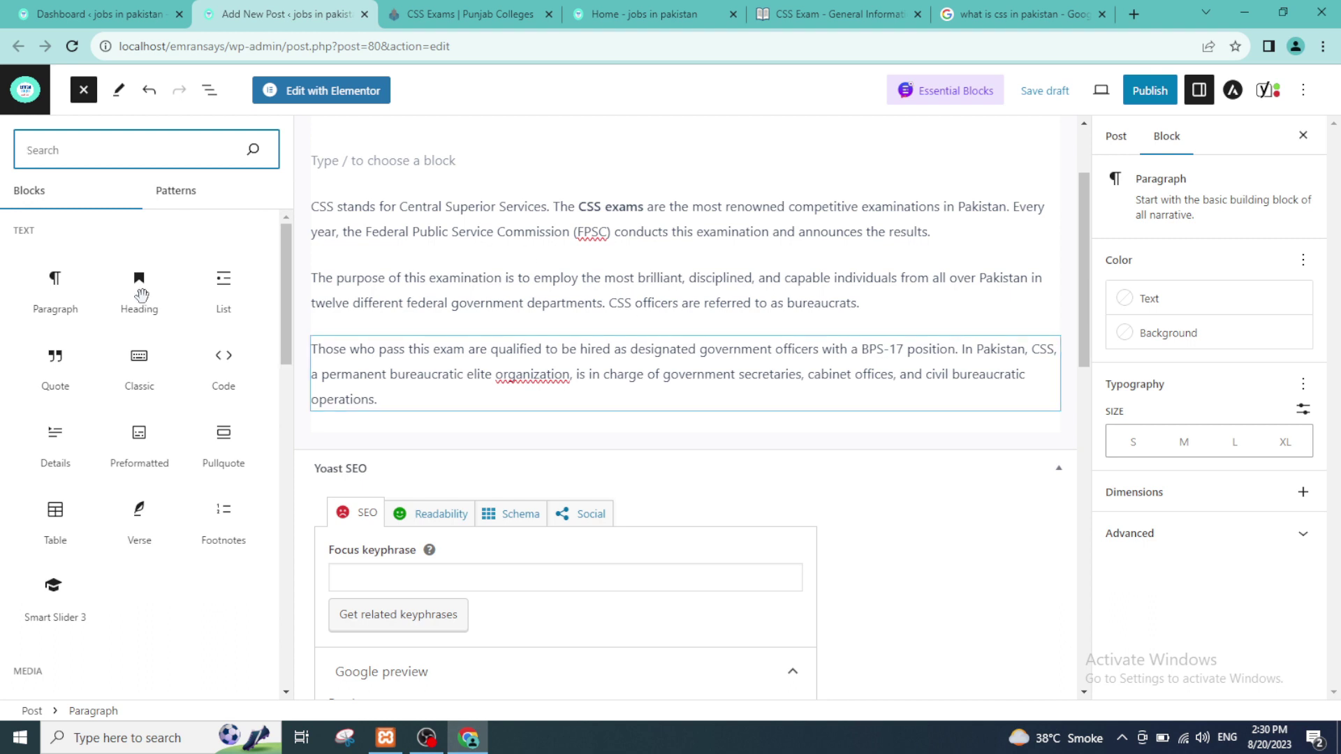
click(141, 291)
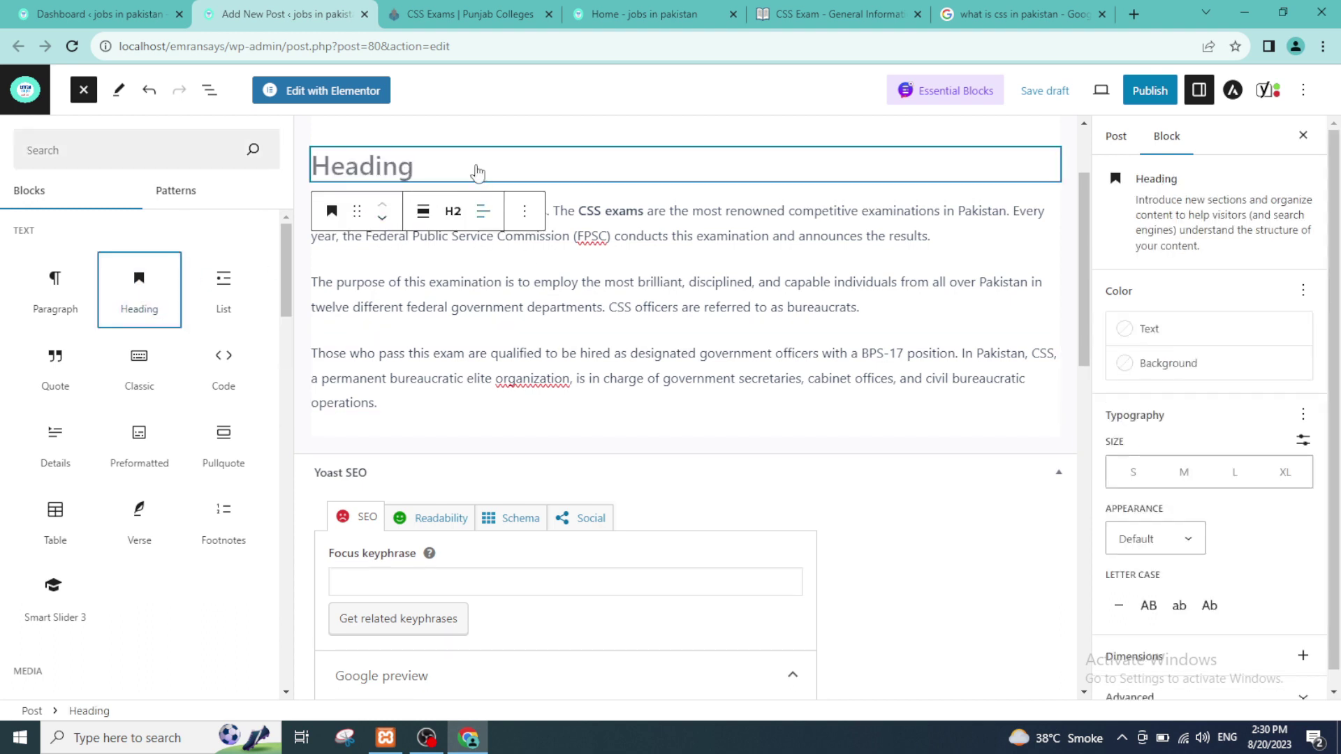
key(ctrl+v)
click(508, 304)
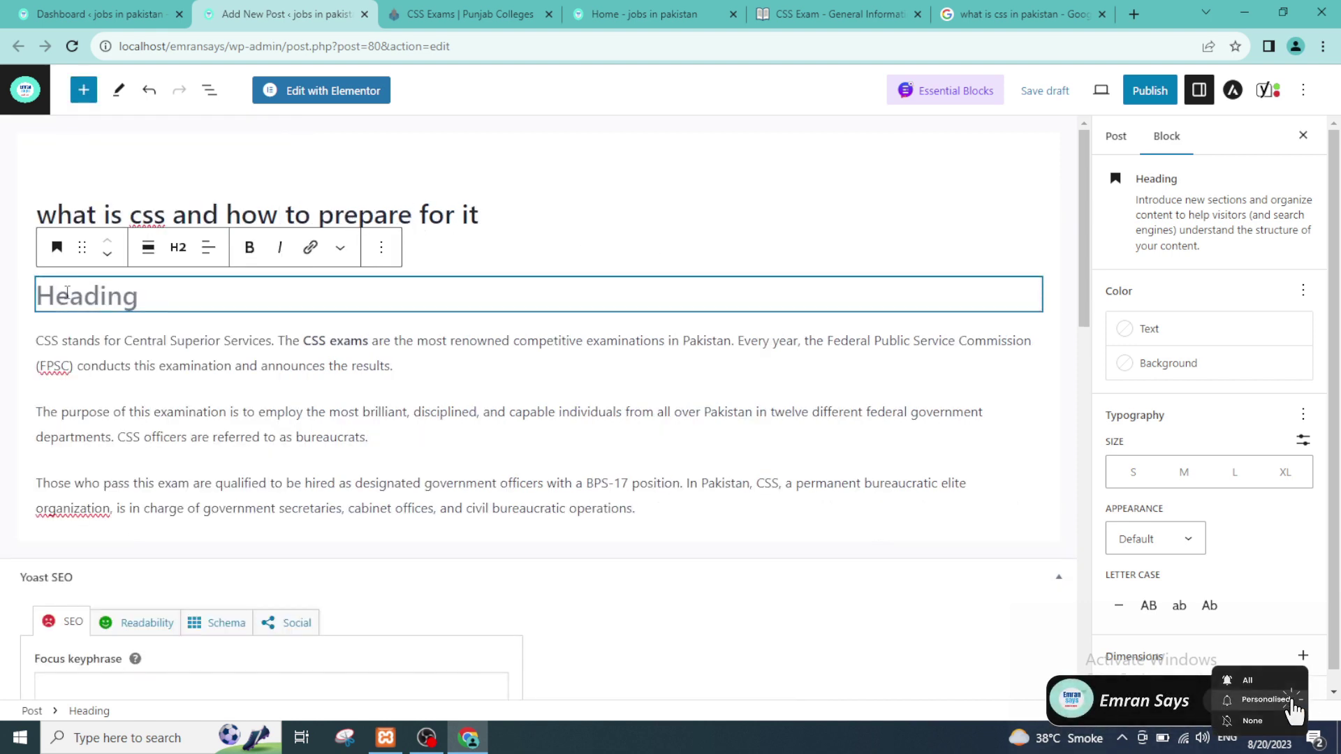
Copy the post title "what is css and how to prepare for it" into the empty Heading block below it.
click(39, 215)
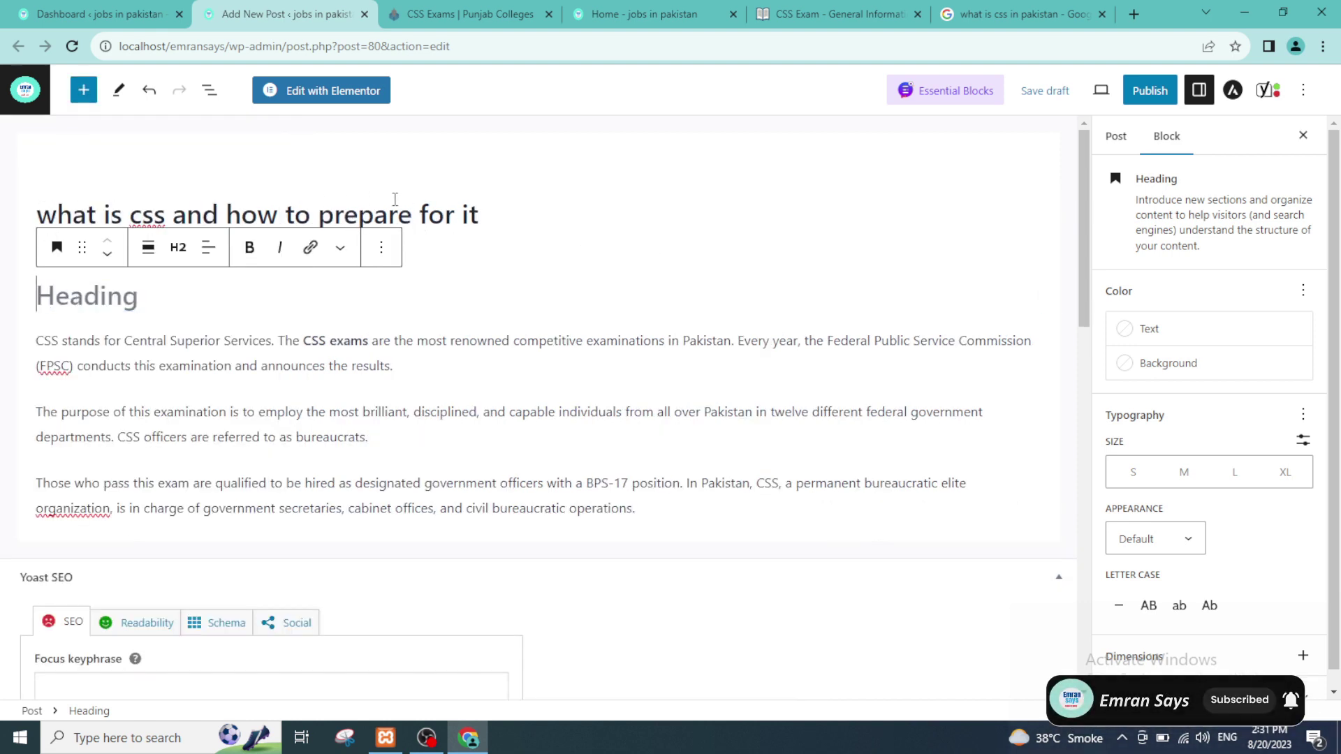
drag(39, 214, 435, 196)
click(458, 203)
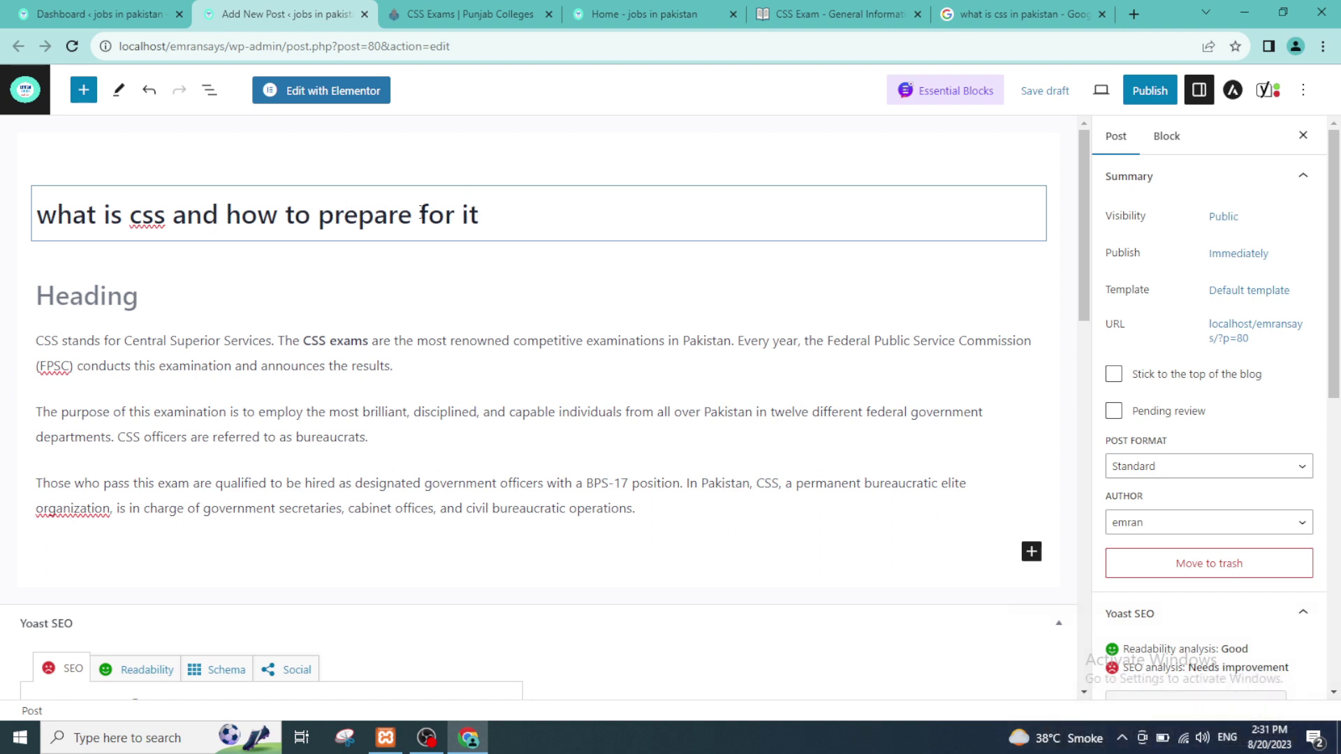
drag(503, 216, 42, 220)
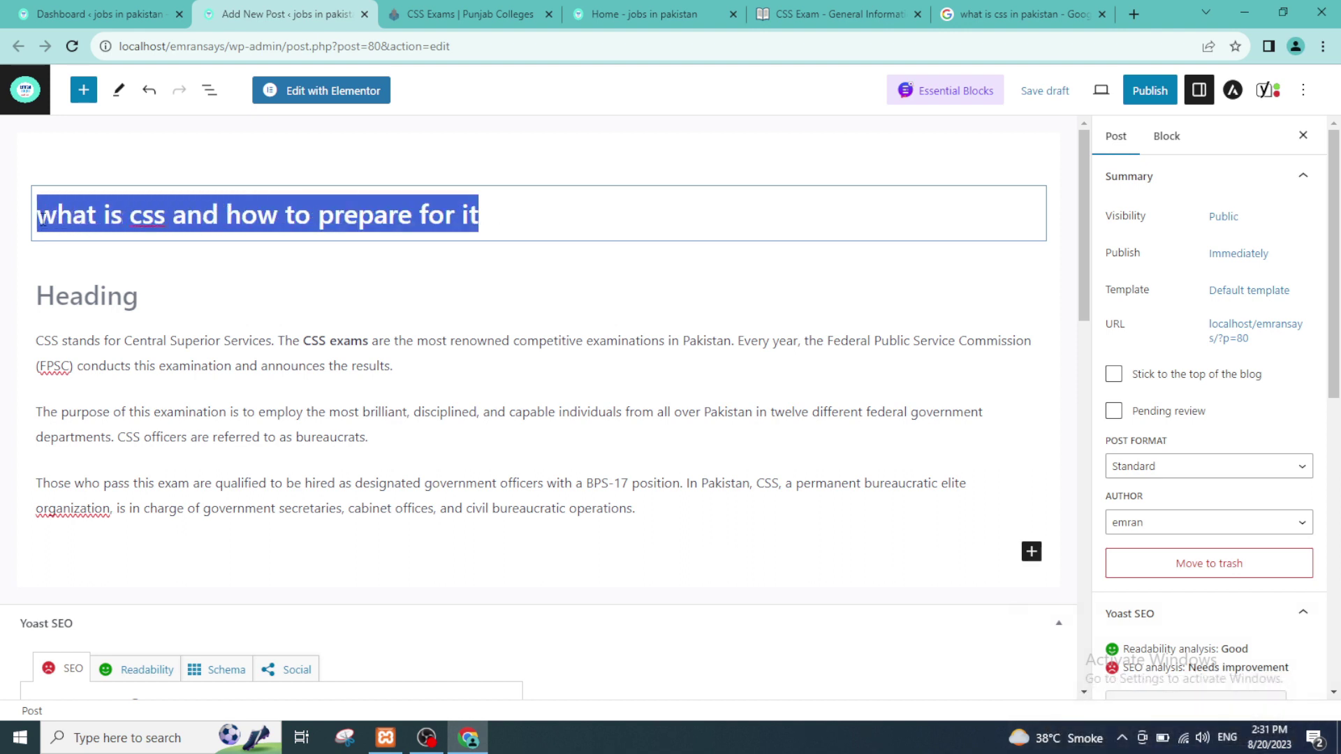
right_click(61, 221)
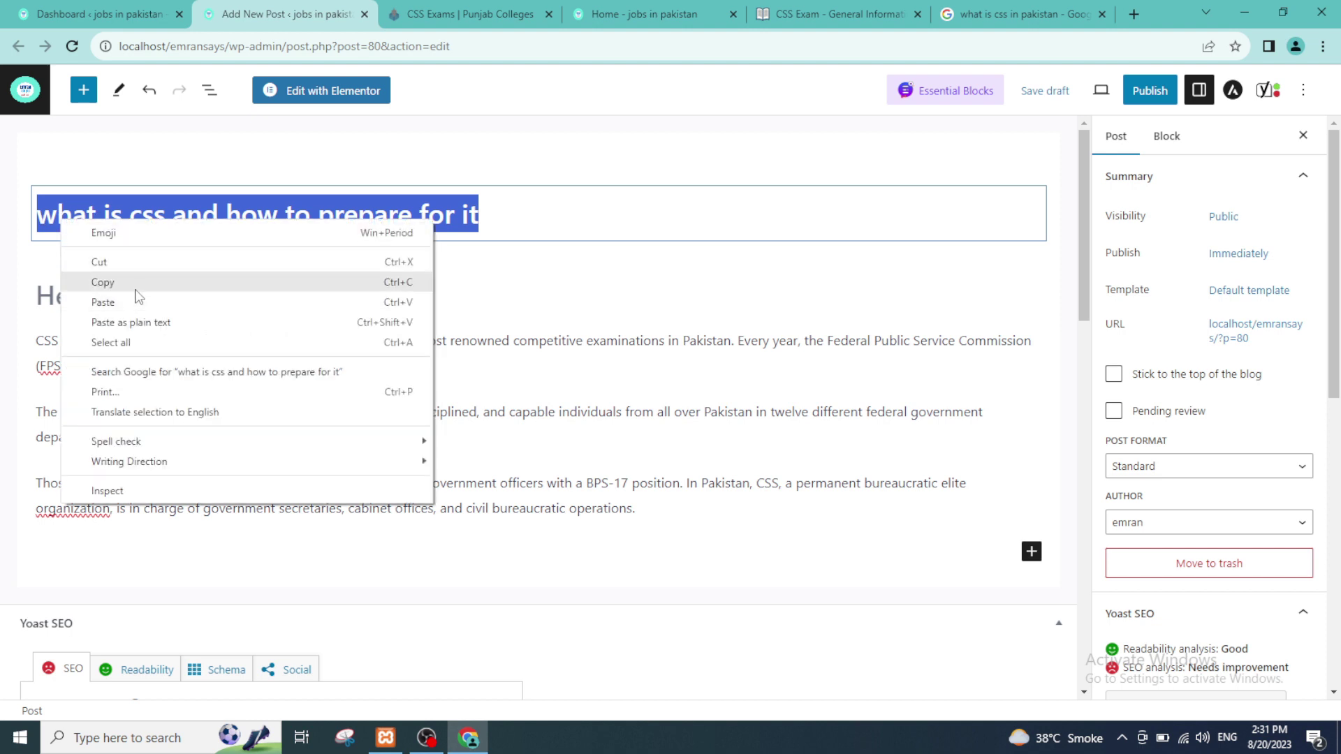
click(138, 278)
scroll(209, 266, down, 1)
click(194, 201)
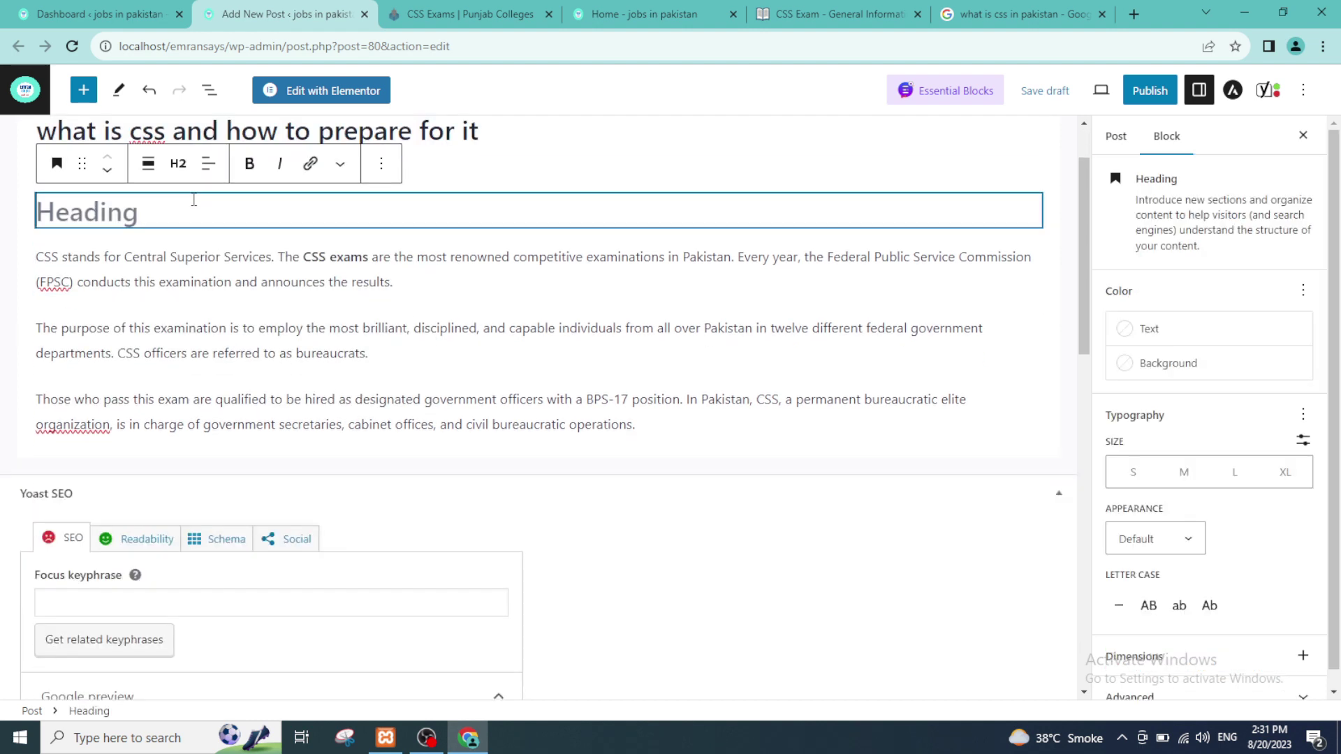
key(ctrl+v)
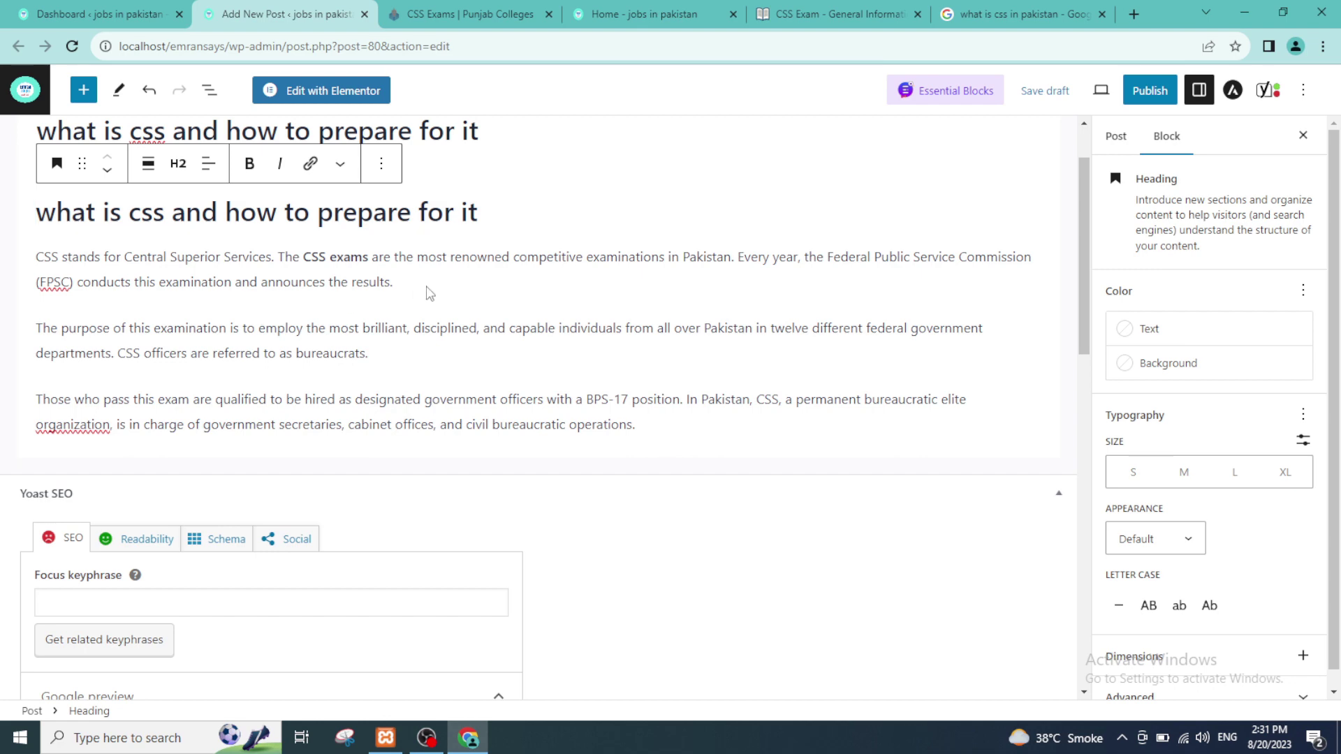
Look over the post's heading and paragraphs and the Yoast SEO section with its focus keyphrase and Google preview.
scroll(429, 293, down, 1)
click(429, 294)
scroll(429, 293, down, 2)
scroll(430, 309, up, 4)
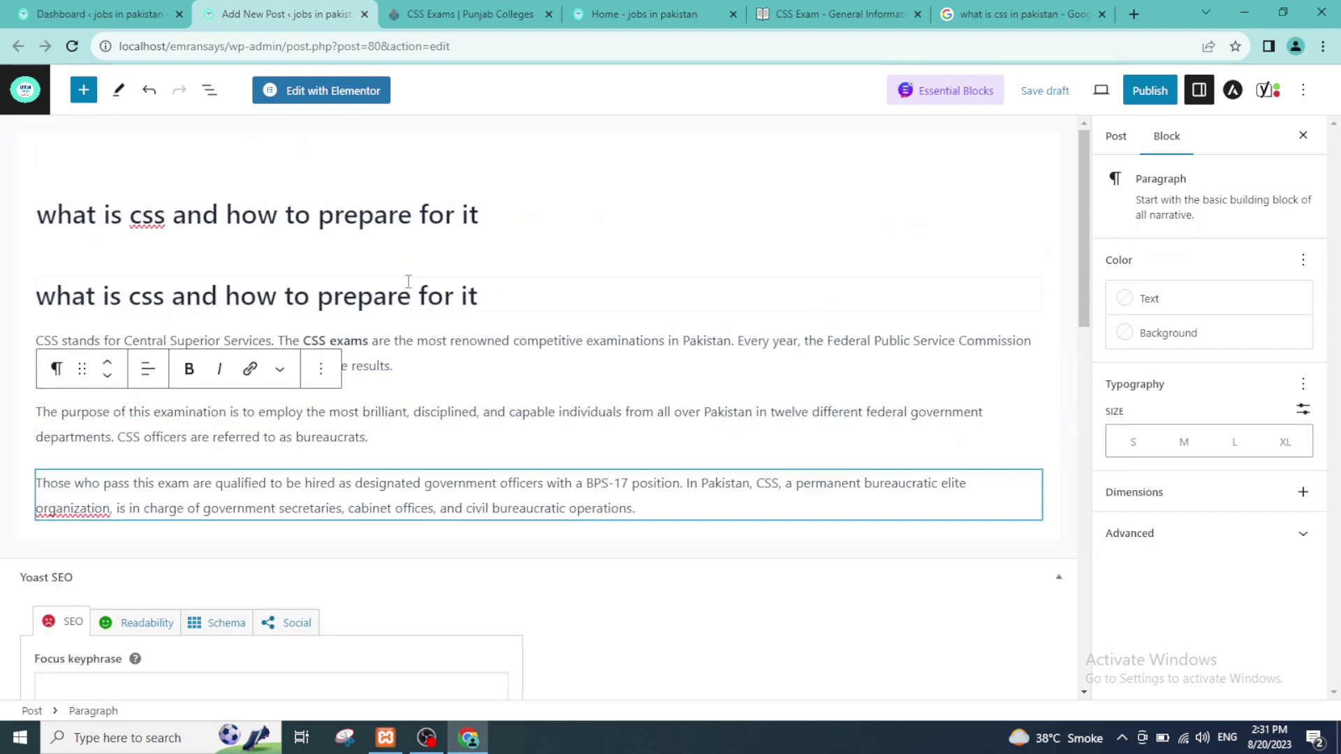
scroll(650, 378, down, 7)
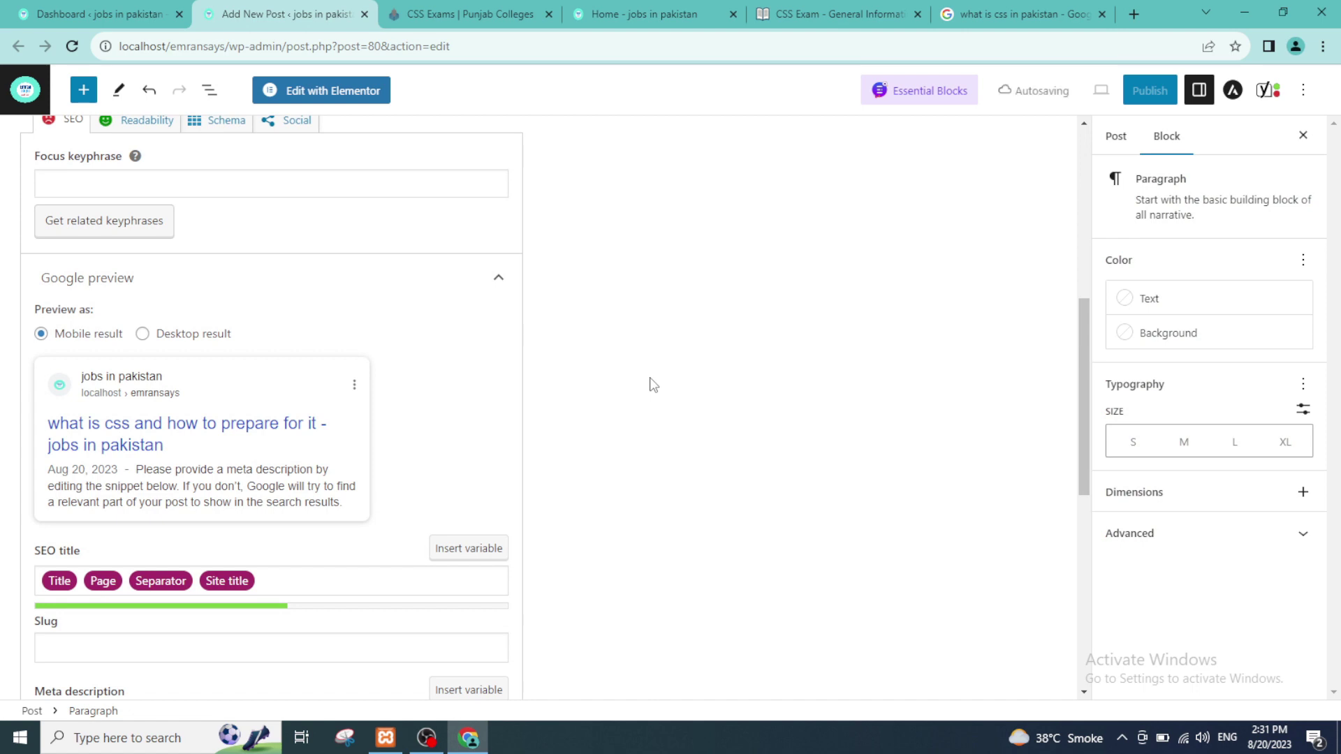
scroll(488, 413, up, 6)
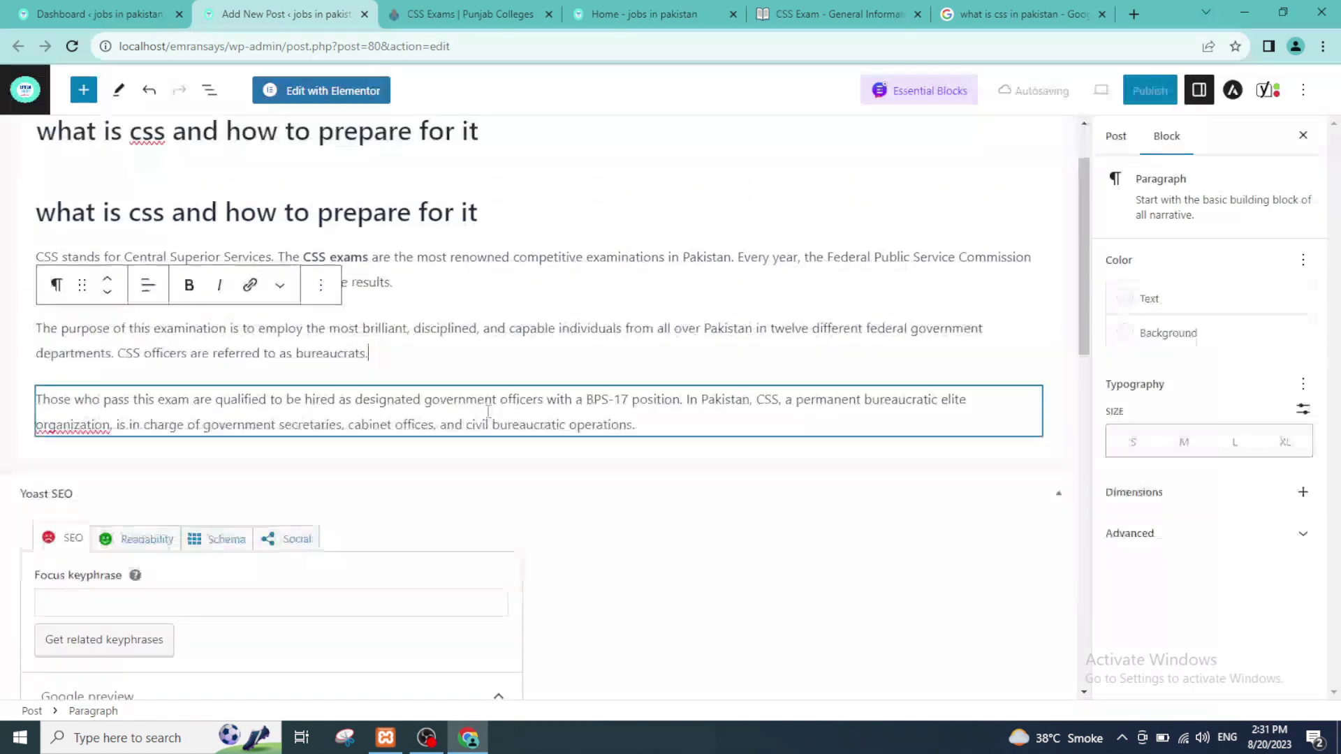
scroll(488, 412, up, 1)
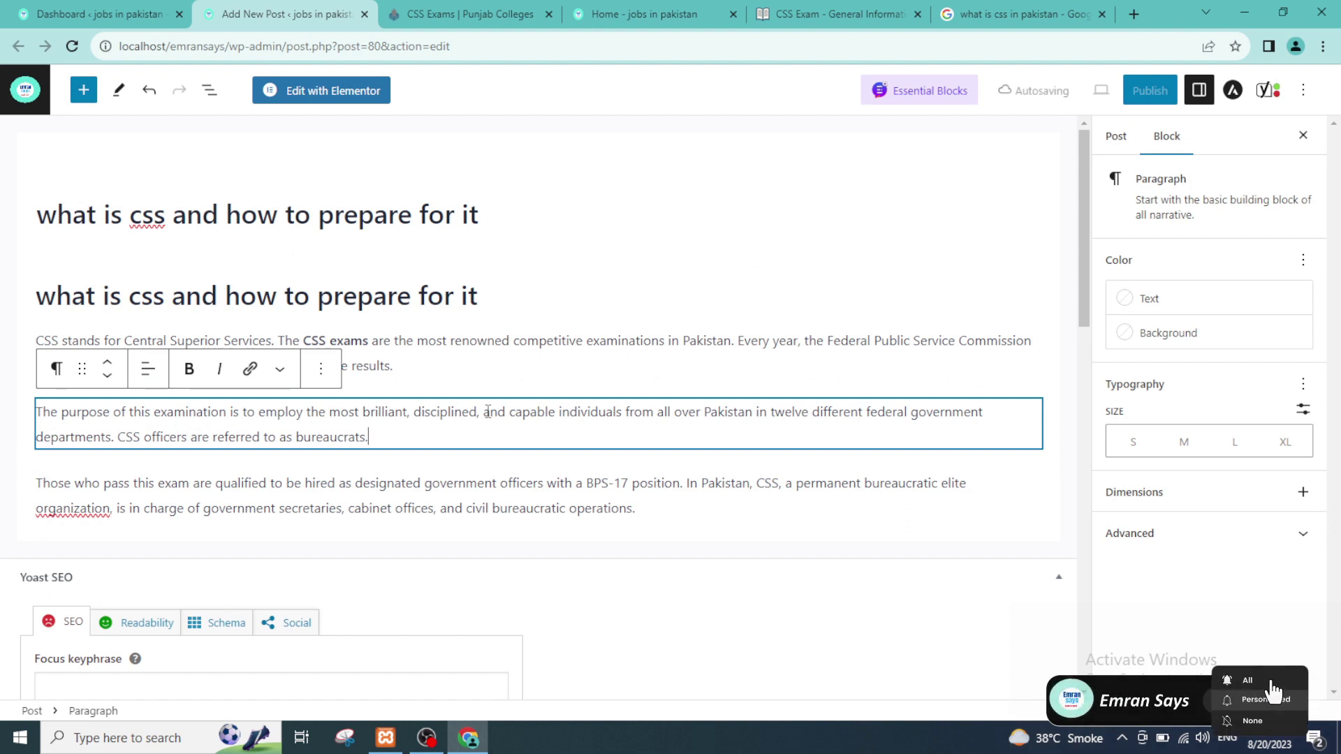
scroll(485, 419, down, 1)
scroll(453, 390, down, 1)
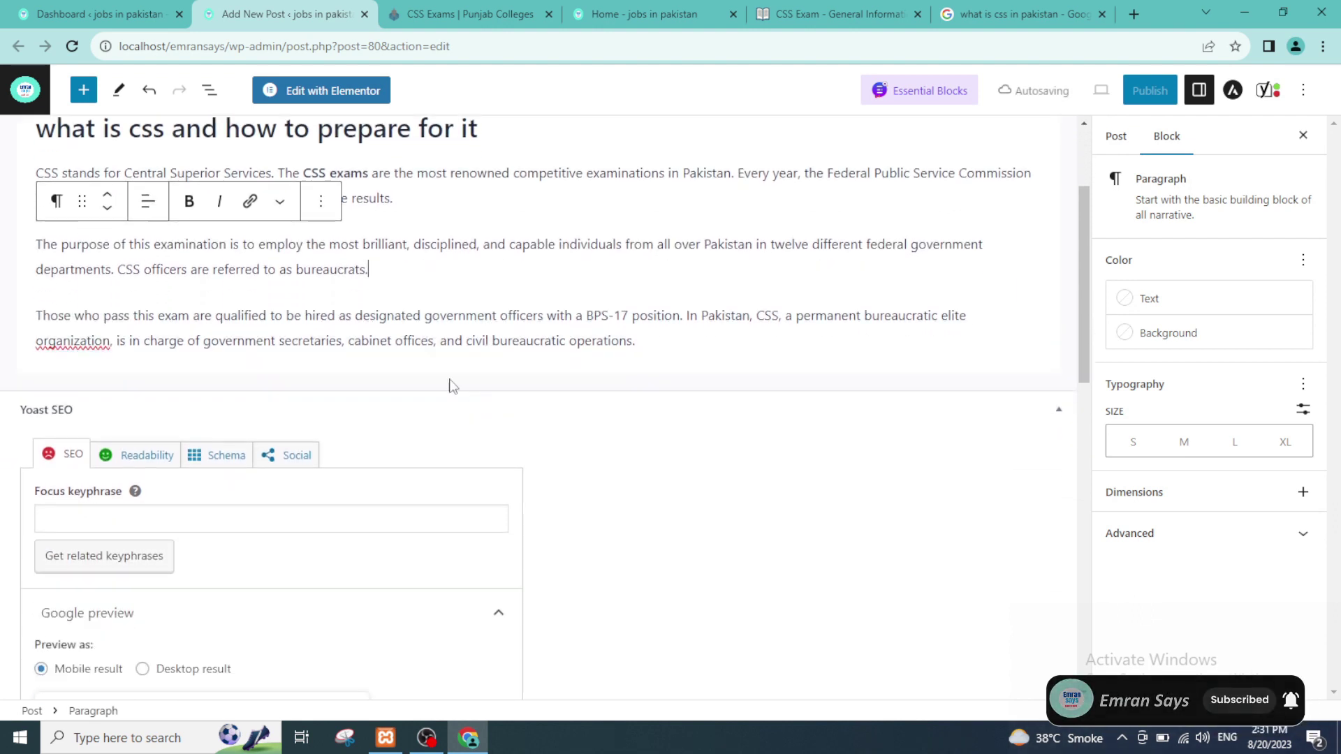
scroll(347, 381, down, 4)
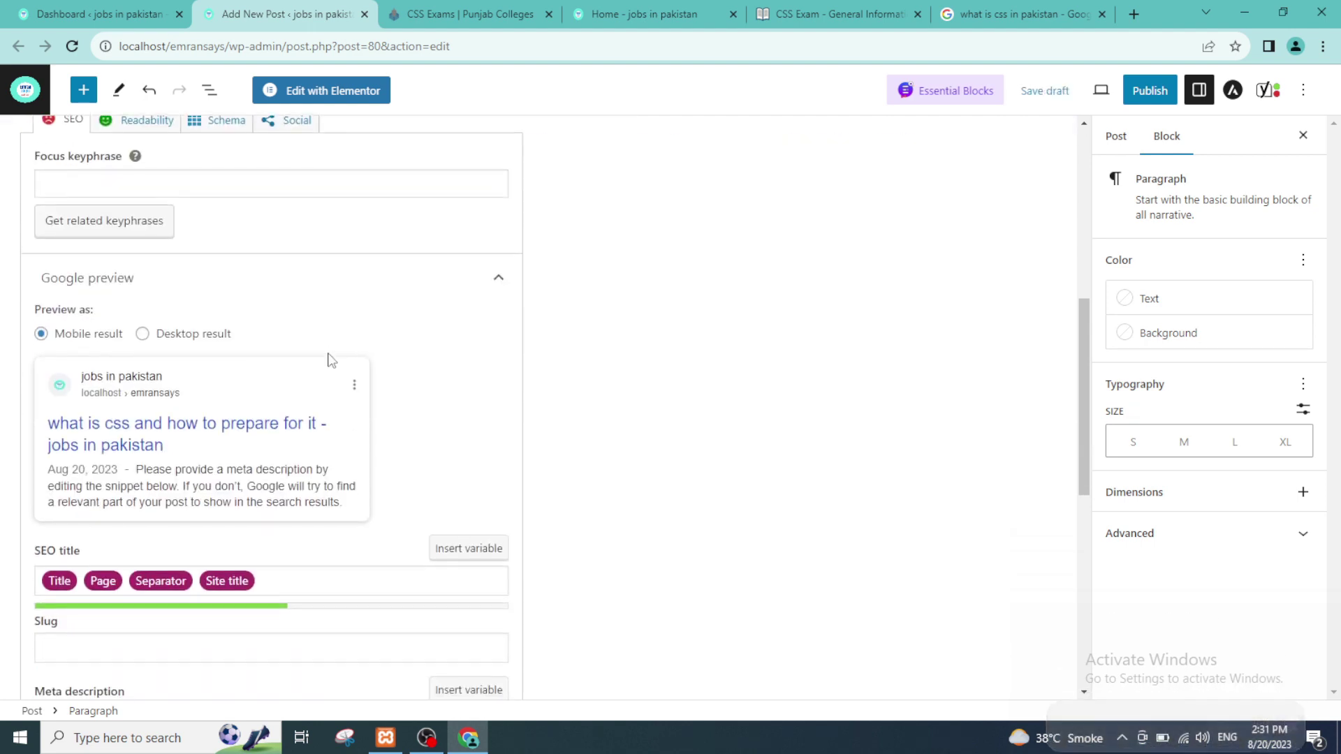
Copy "what is css" from the post title and enter it as the Yoast SEO focus keyphrase.
click(235, 183)
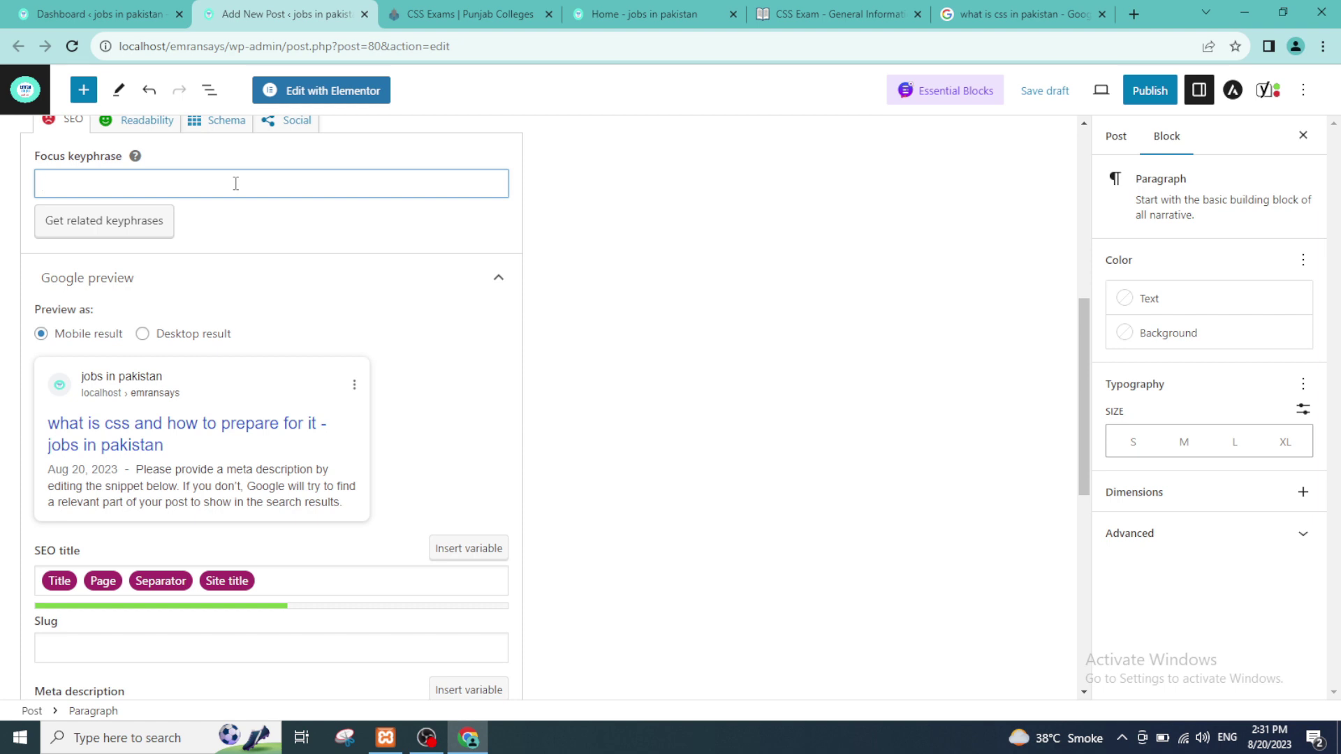
scroll(346, 305, up, 7)
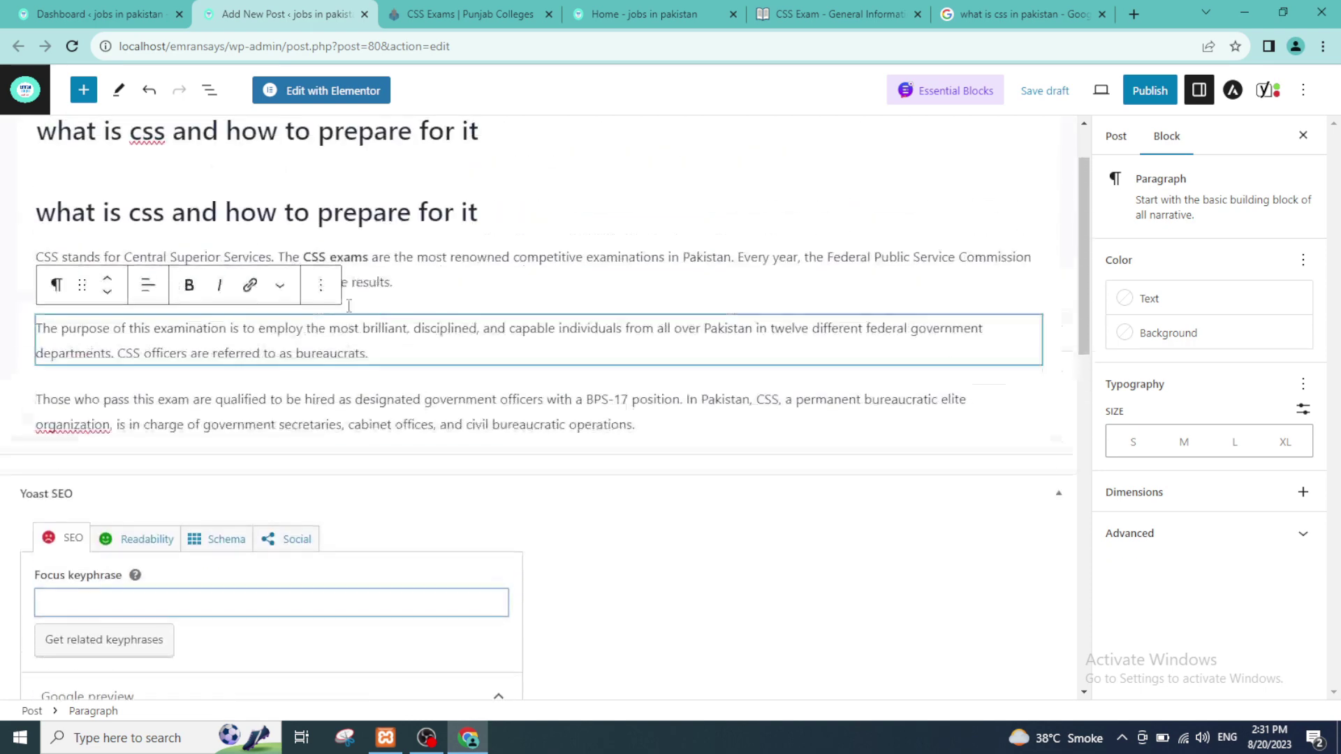
drag(41, 220, 167, 217)
right_click(121, 218)
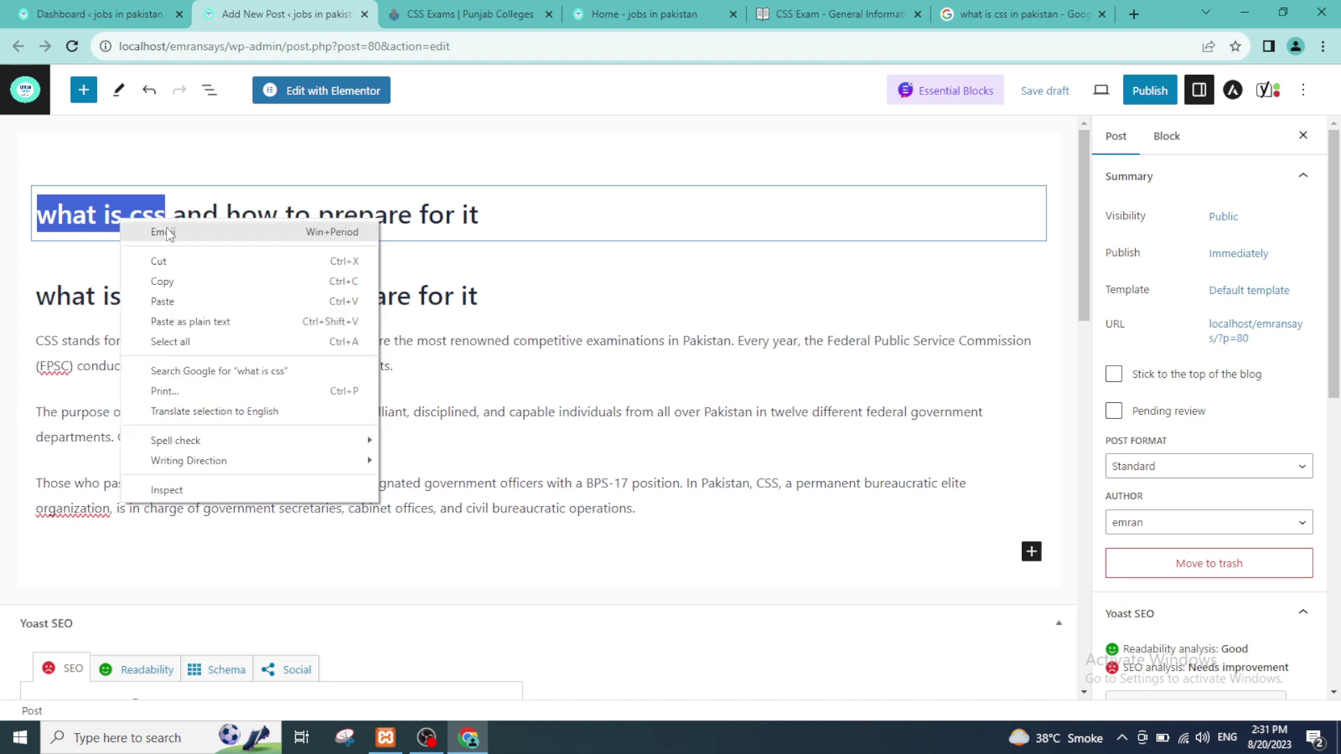
click(171, 278)
scroll(286, 322, down, 7)
scroll(286, 322, up, 1)
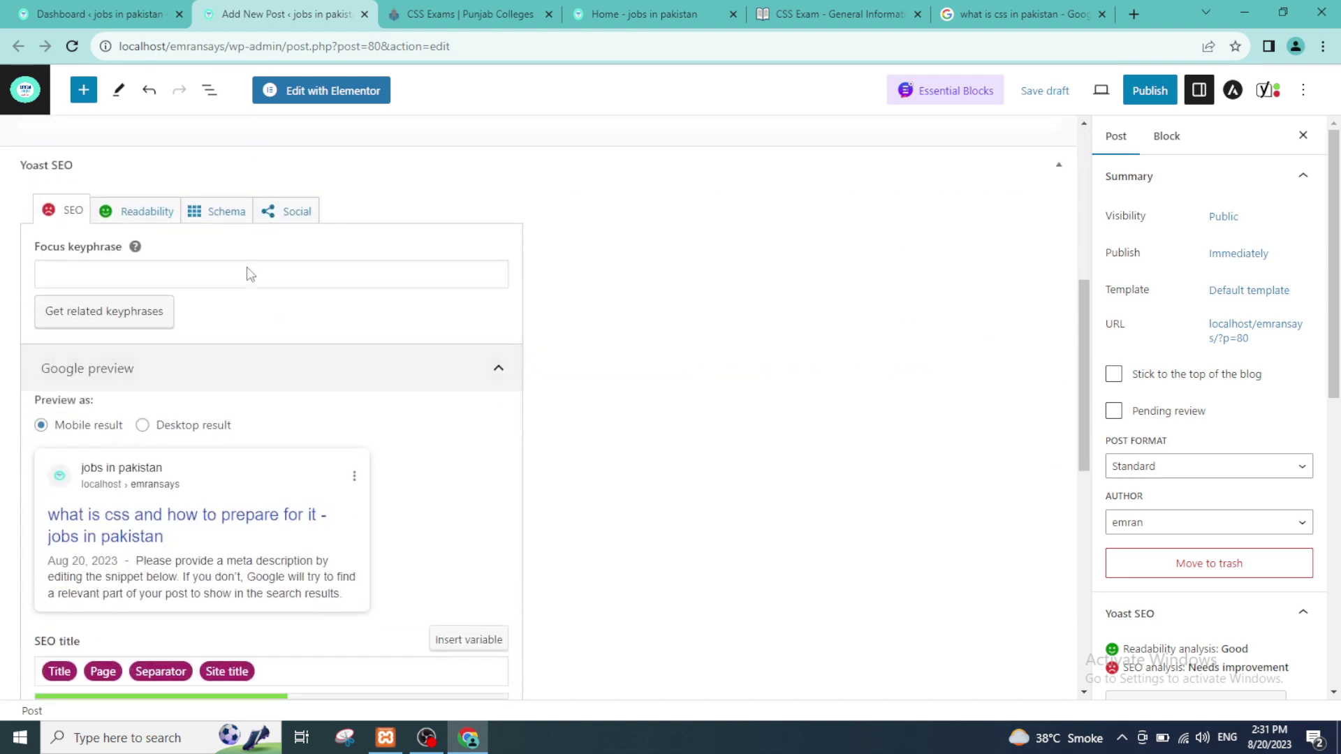
scroll(249, 272, down, 2)
click(217, 153)
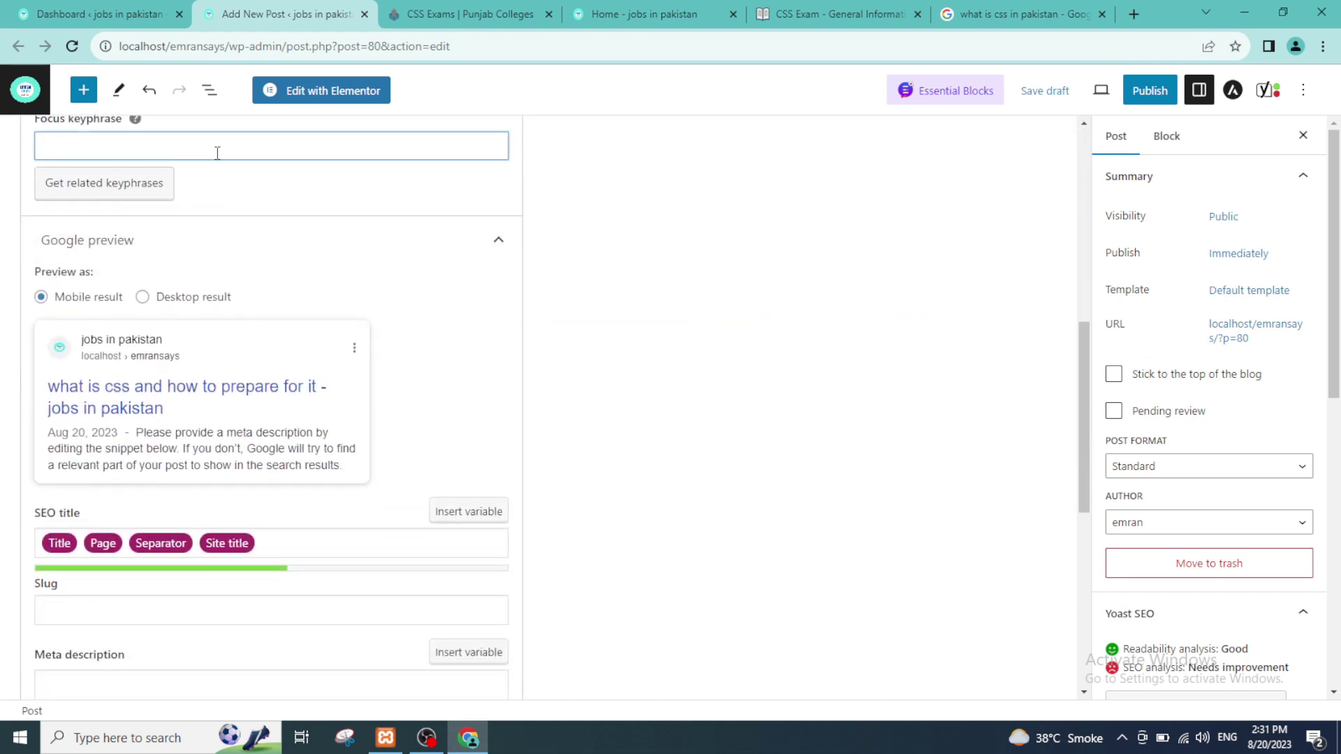
key(ctrl+v)
Replace the Title variable in the Yoast SEO title with the copied post title "what is css and how to prepare for it".
scroll(168, 508, down, 1)
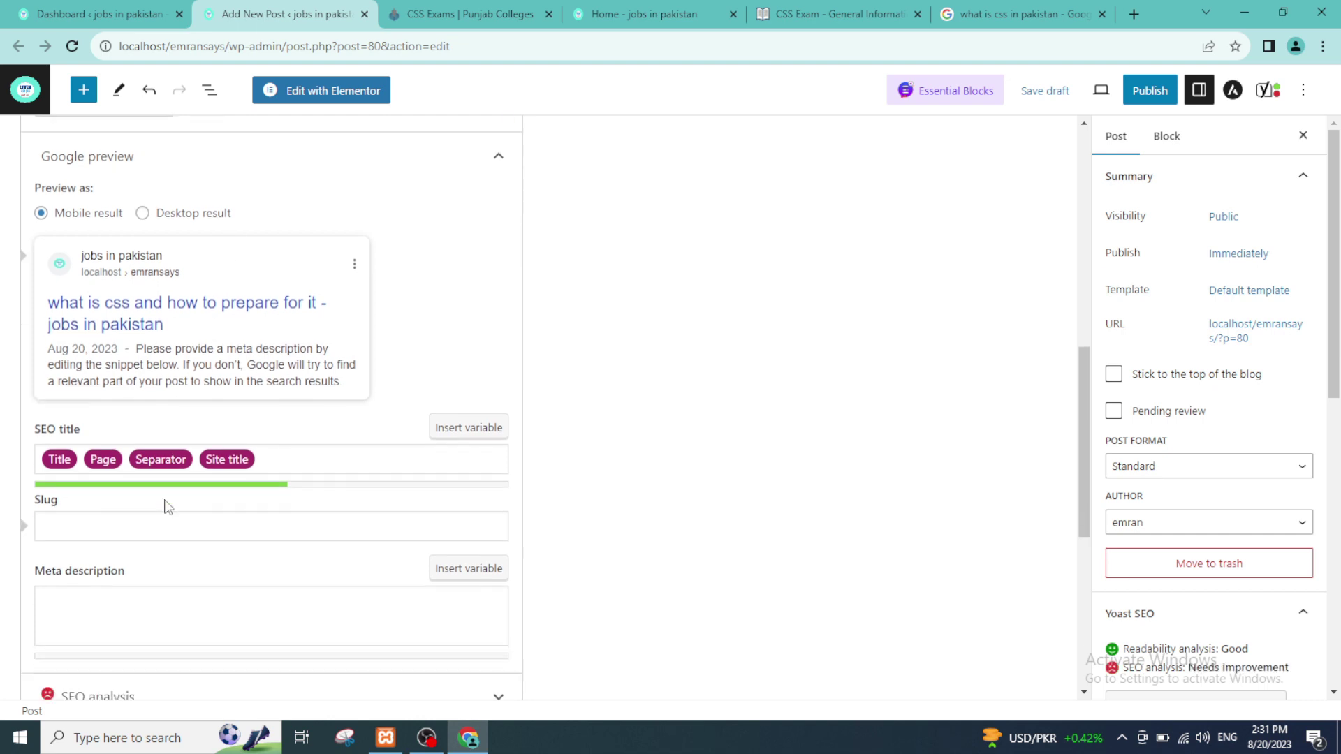
scroll(167, 508, down, 2)
scroll(168, 508, up, 4)
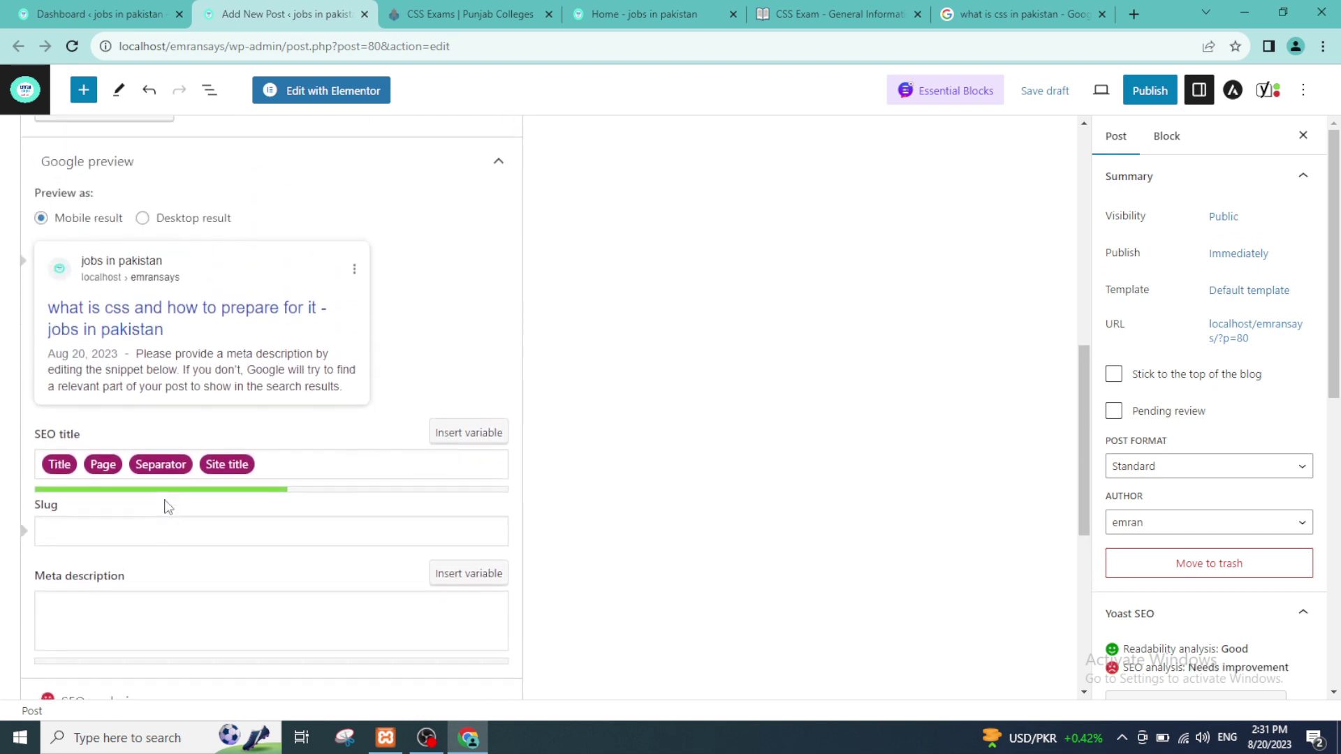
scroll(168, 496, down, 4)
scroll(167, 439, up, 1)
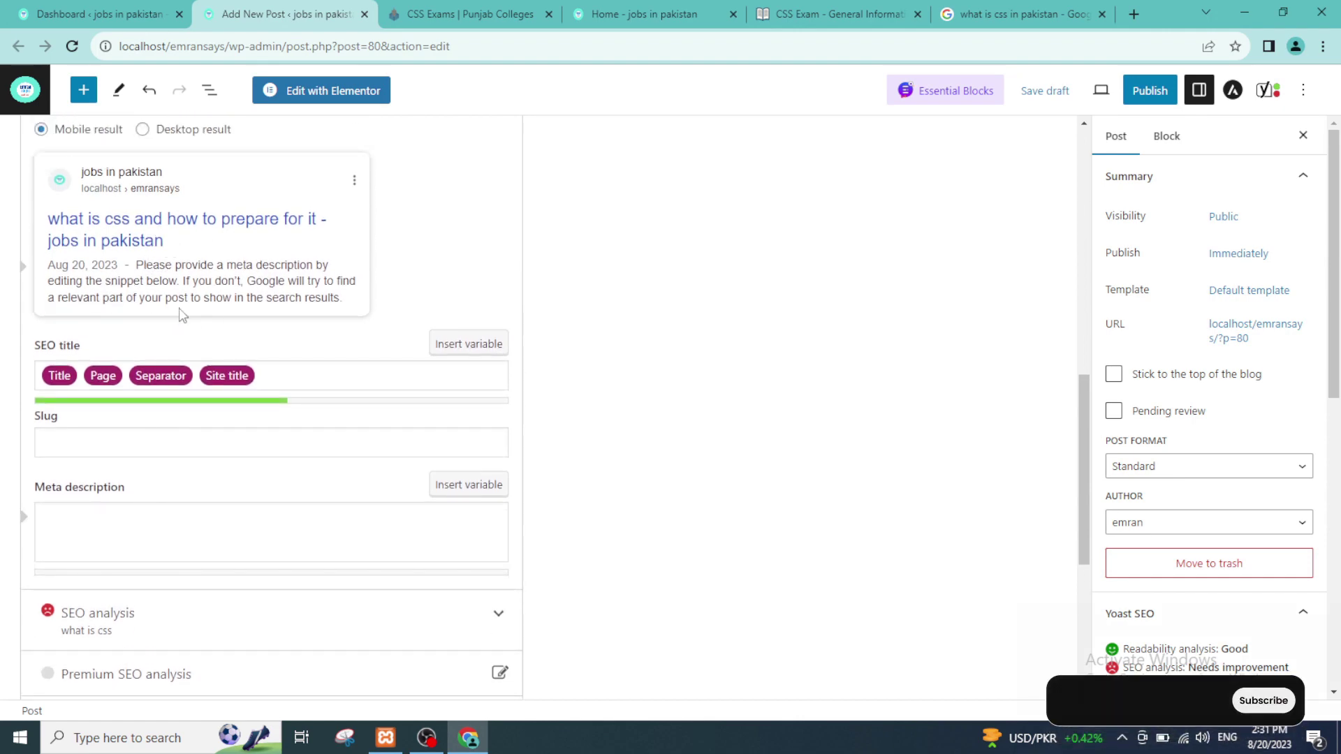
scroll(346, 202, up, 8)
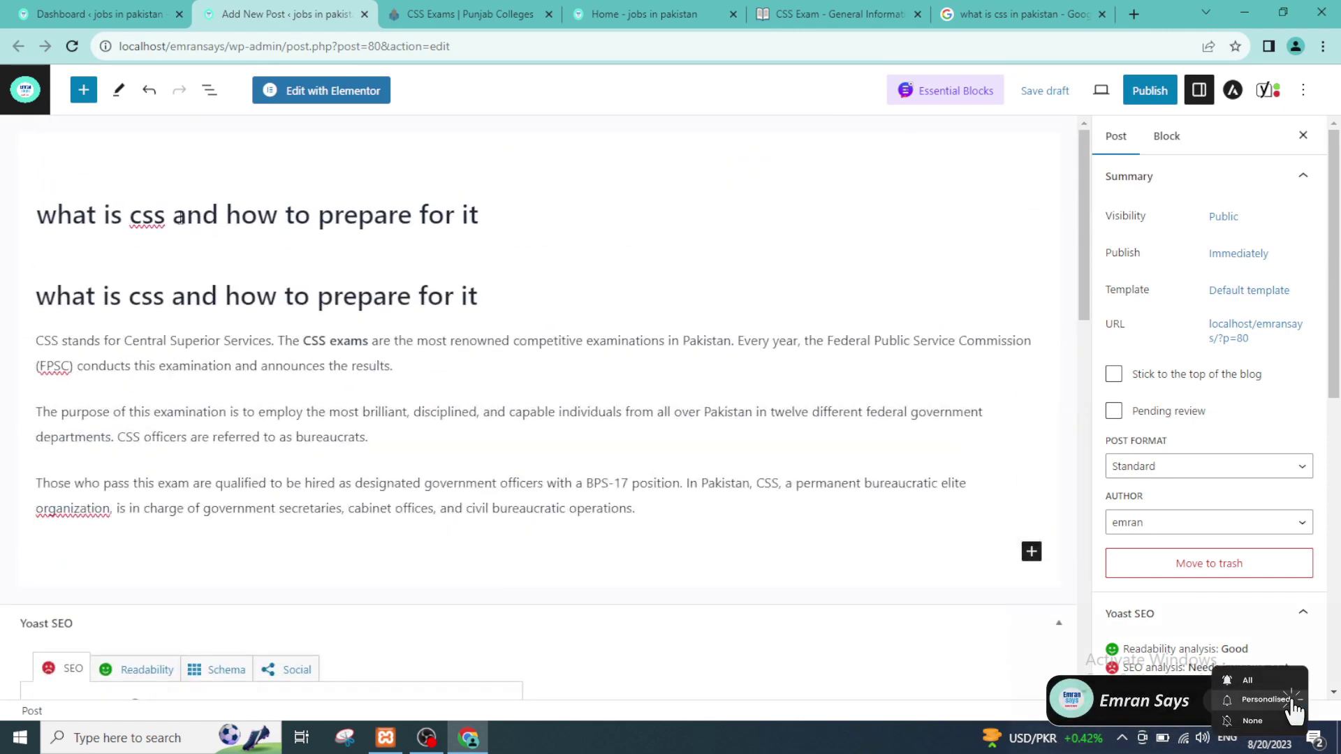
drag(482, 215, 73, 232)
right_click(98, 230)
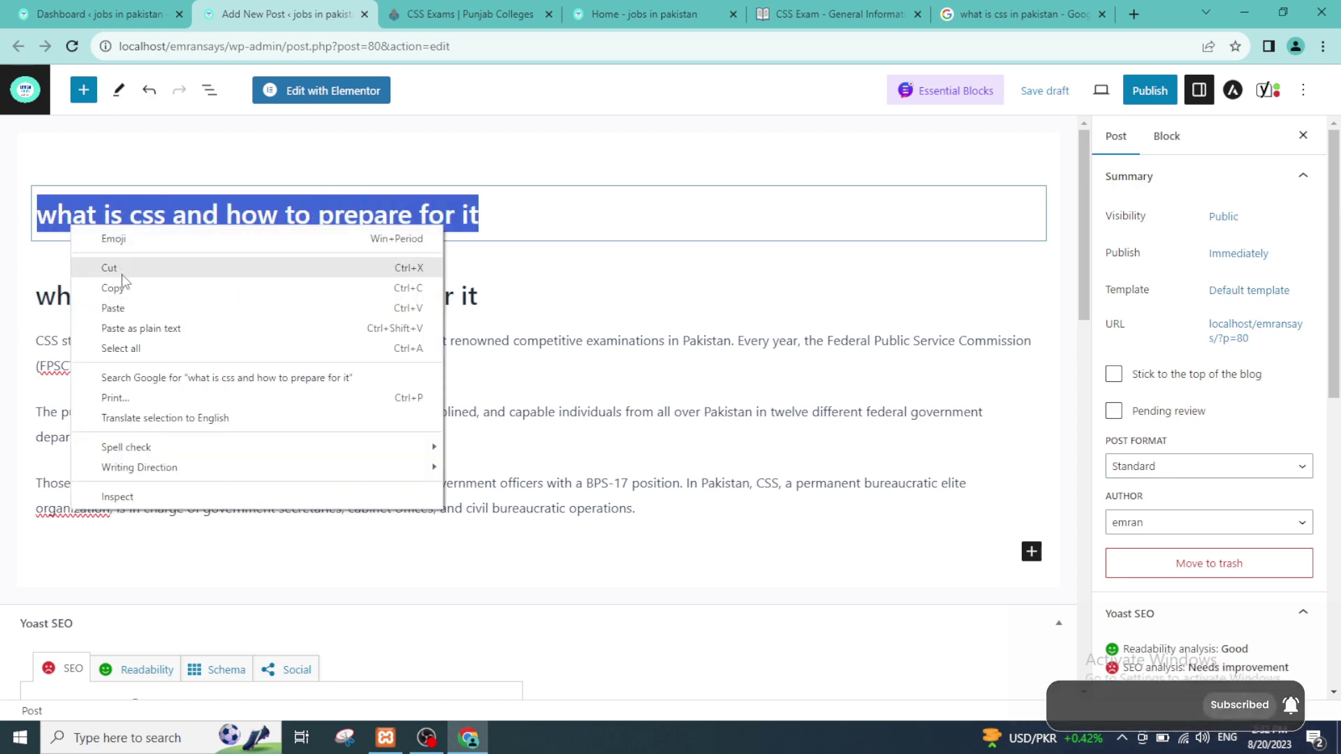
click(119, 285)
scroll(217, 370, down, 10)
scroll(216, 371, down, 3)
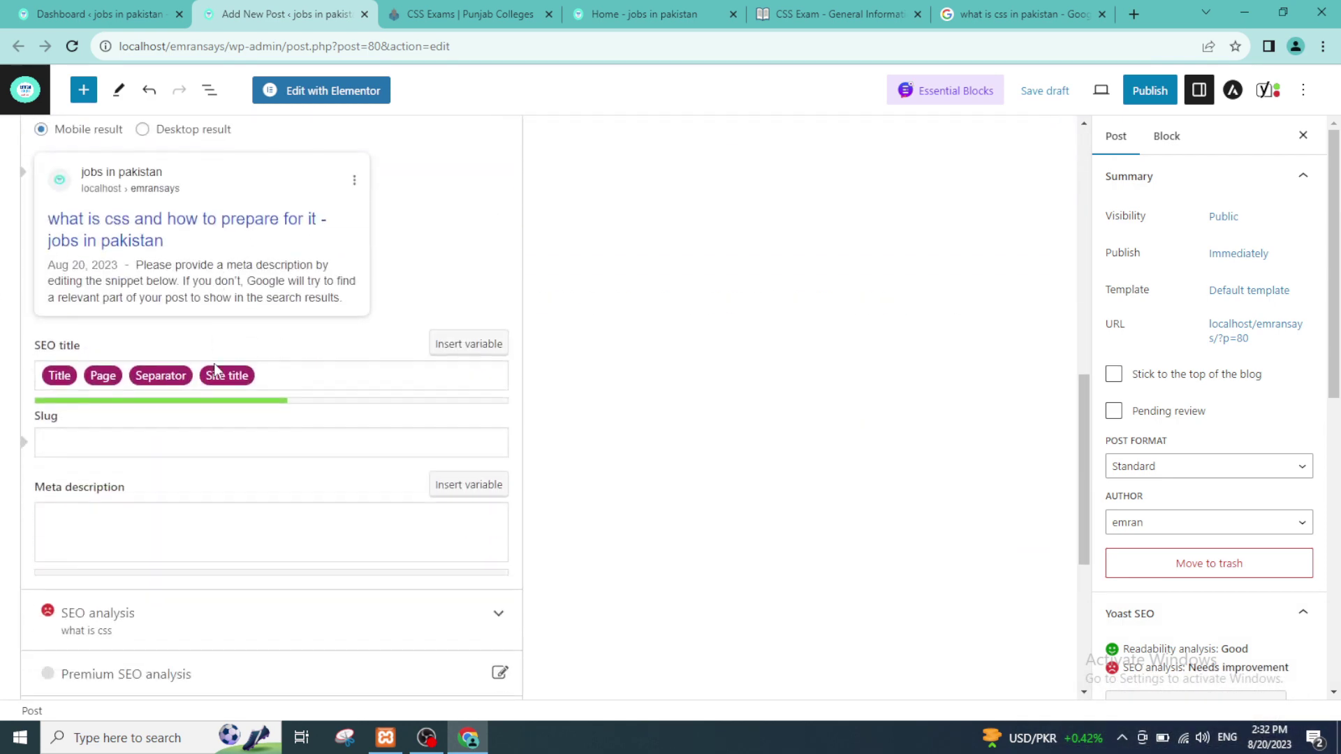
click(34, 294)
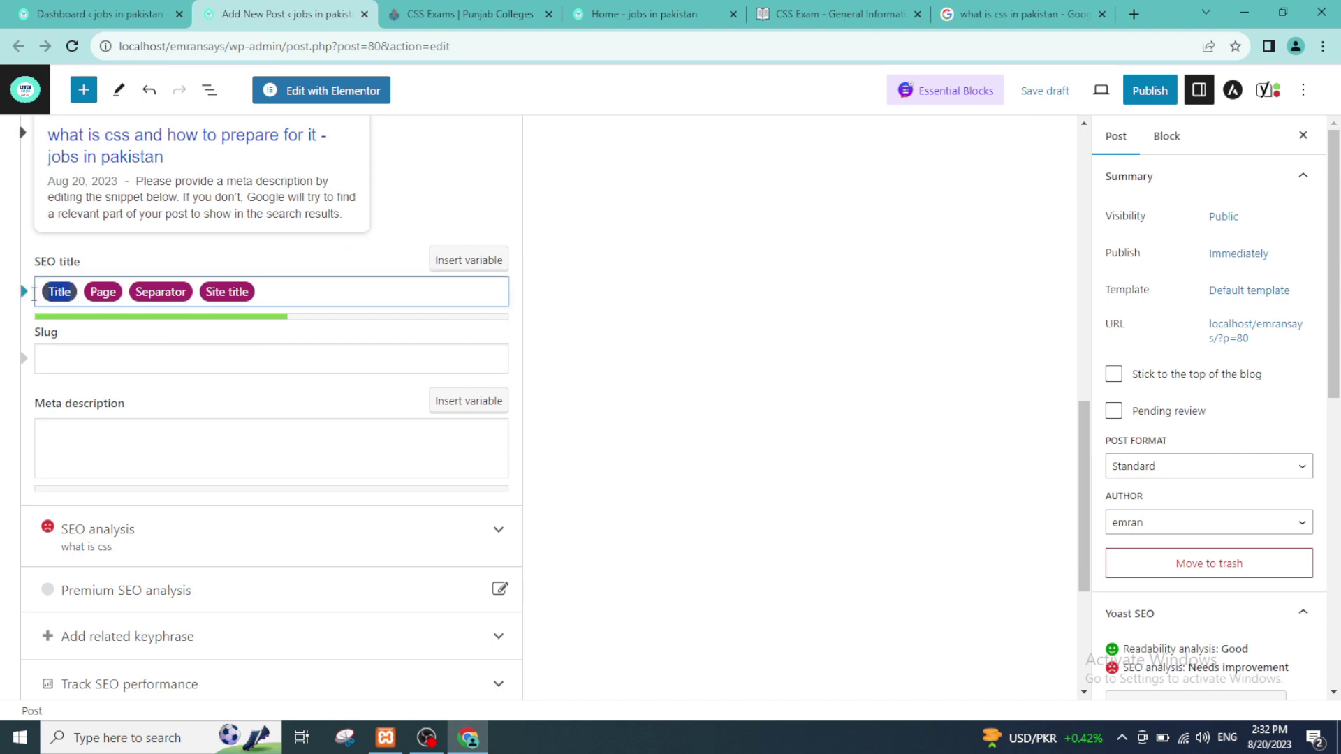
key(ctrl+v)
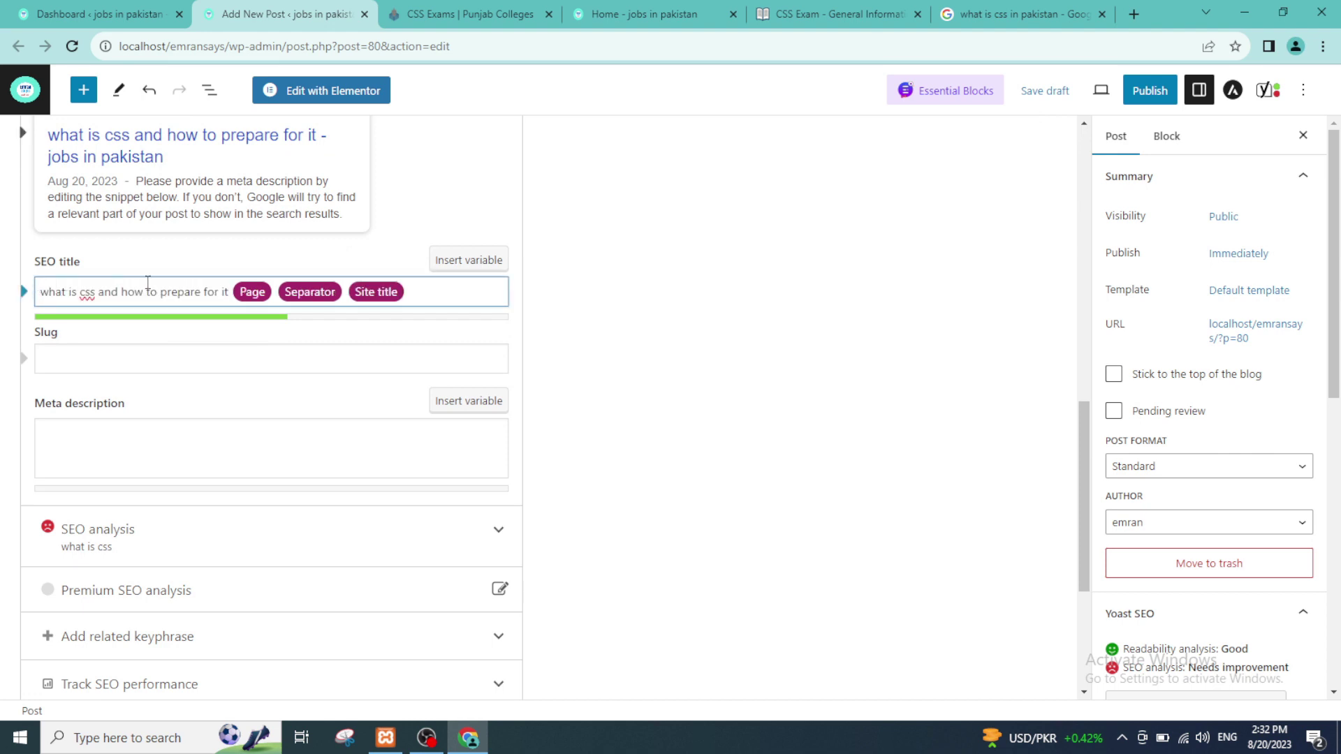
Restore the browser window to its smaller size and switch the Google preview to Desktop result.
scroll(321, 370, up, 1)
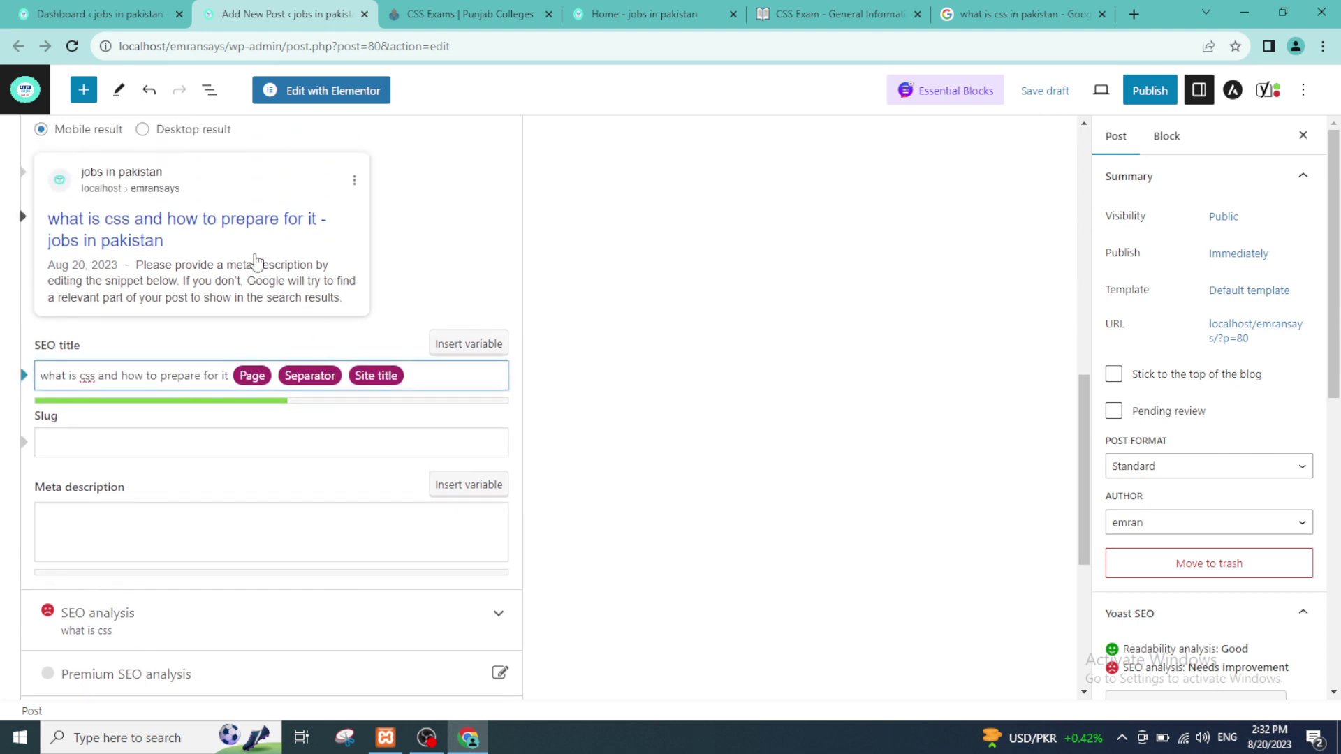
click(1283, 12)
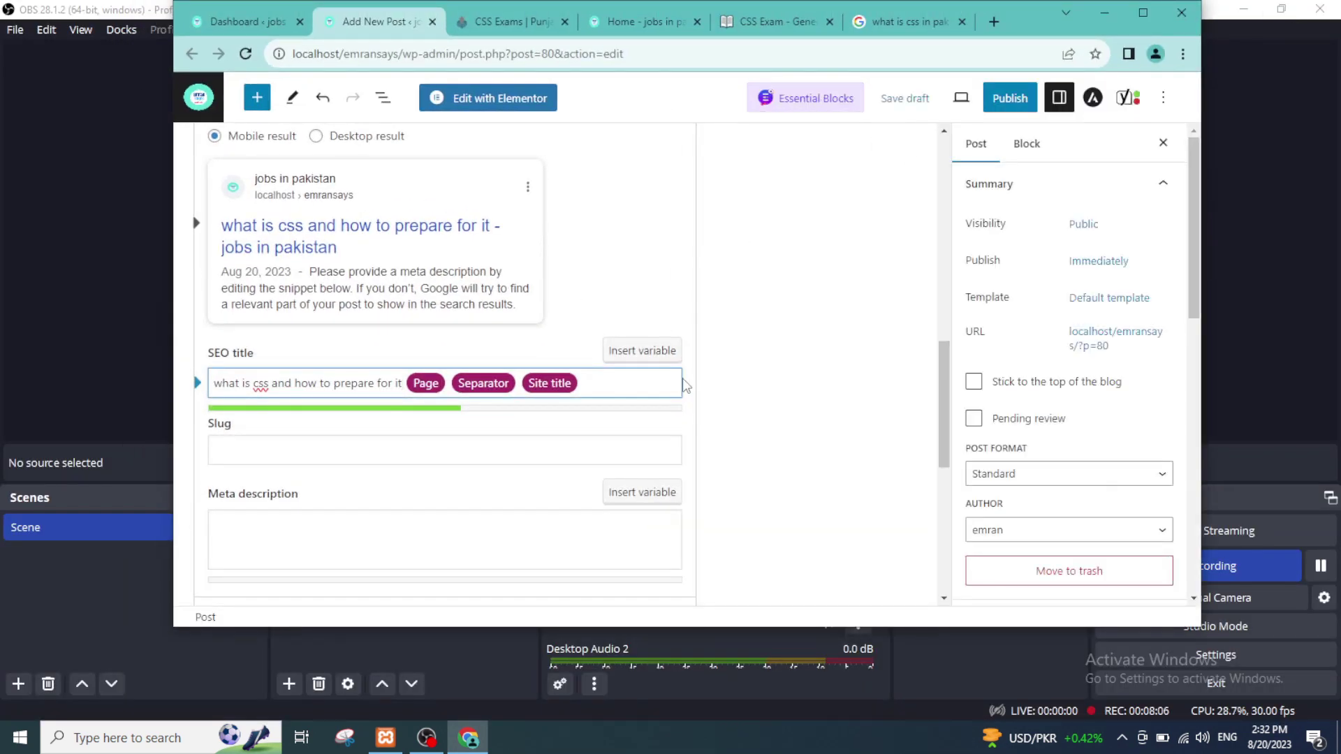
scroll(504, 323, up, 1)
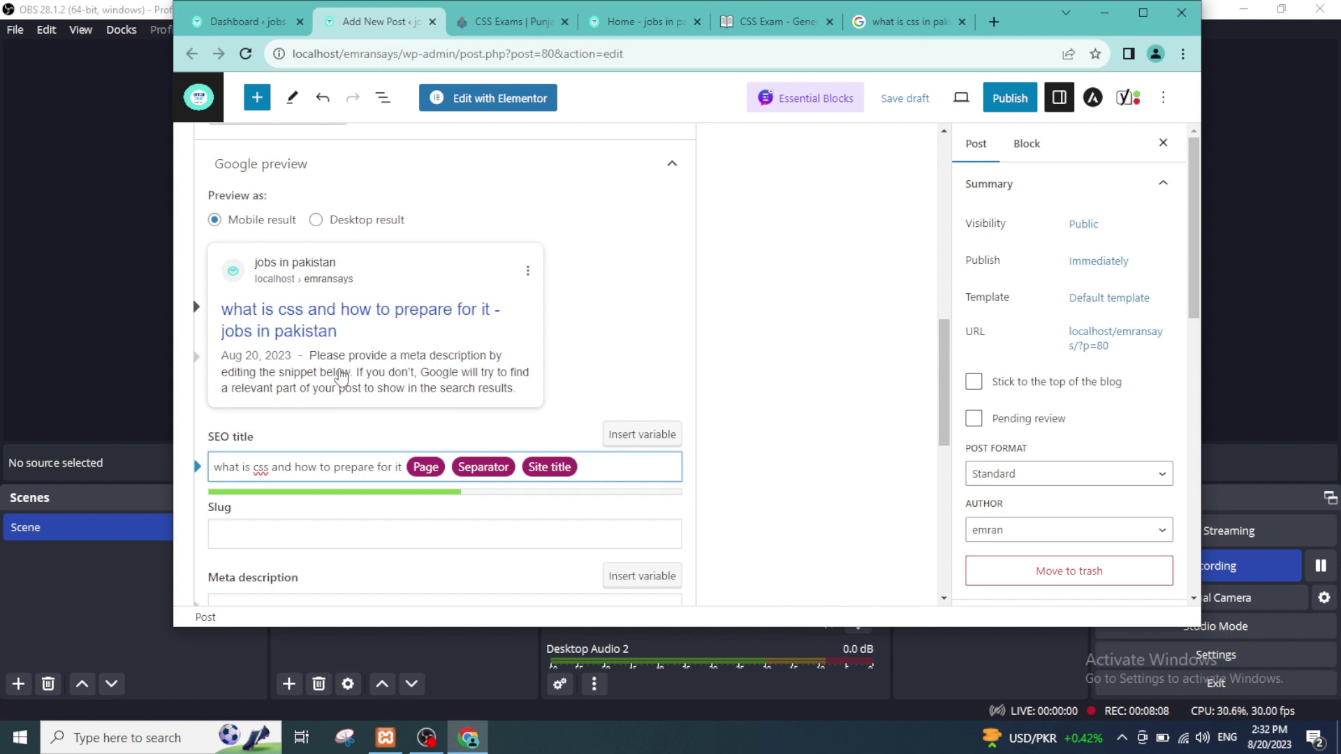
click(317, 220)
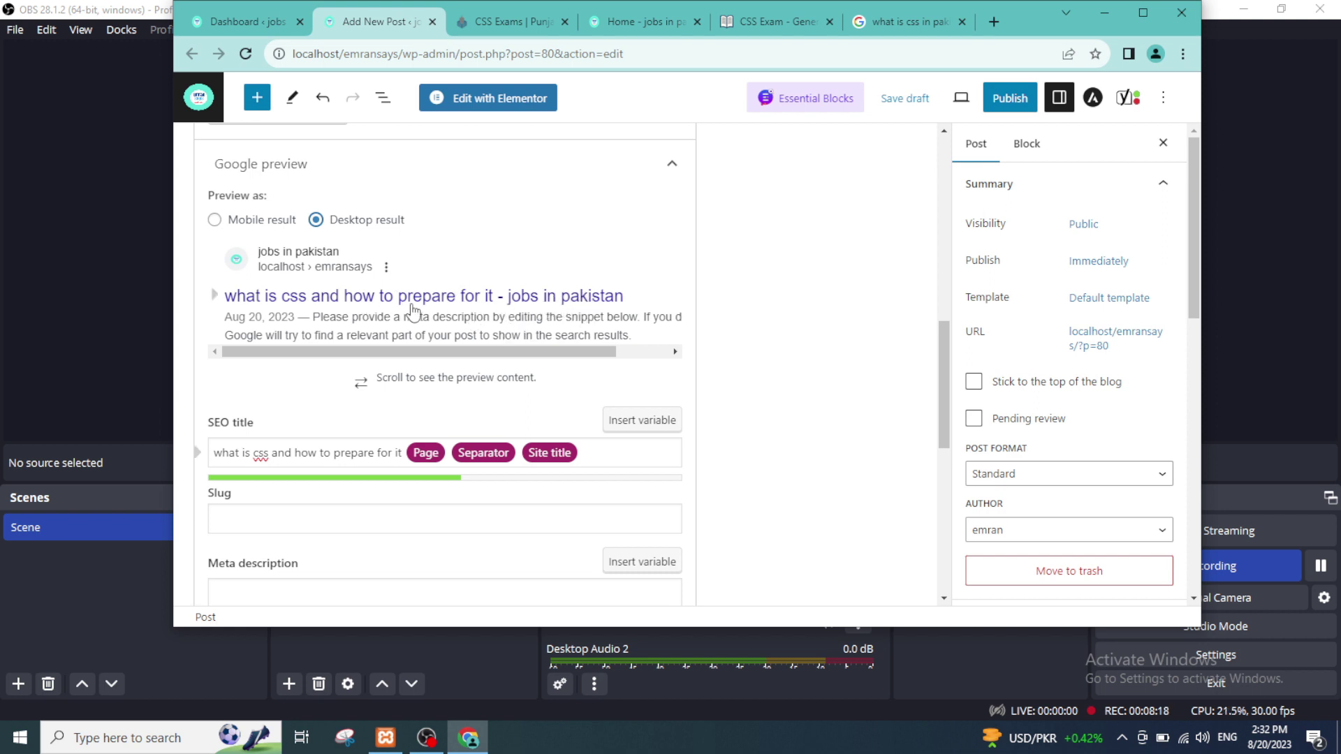
Set the Yoast SEO slug to "what is css and how to prepare for it", reusing the text from the SEO title.
scroll(368, 382, down, 1)
scroll(368, 382, down, 1)
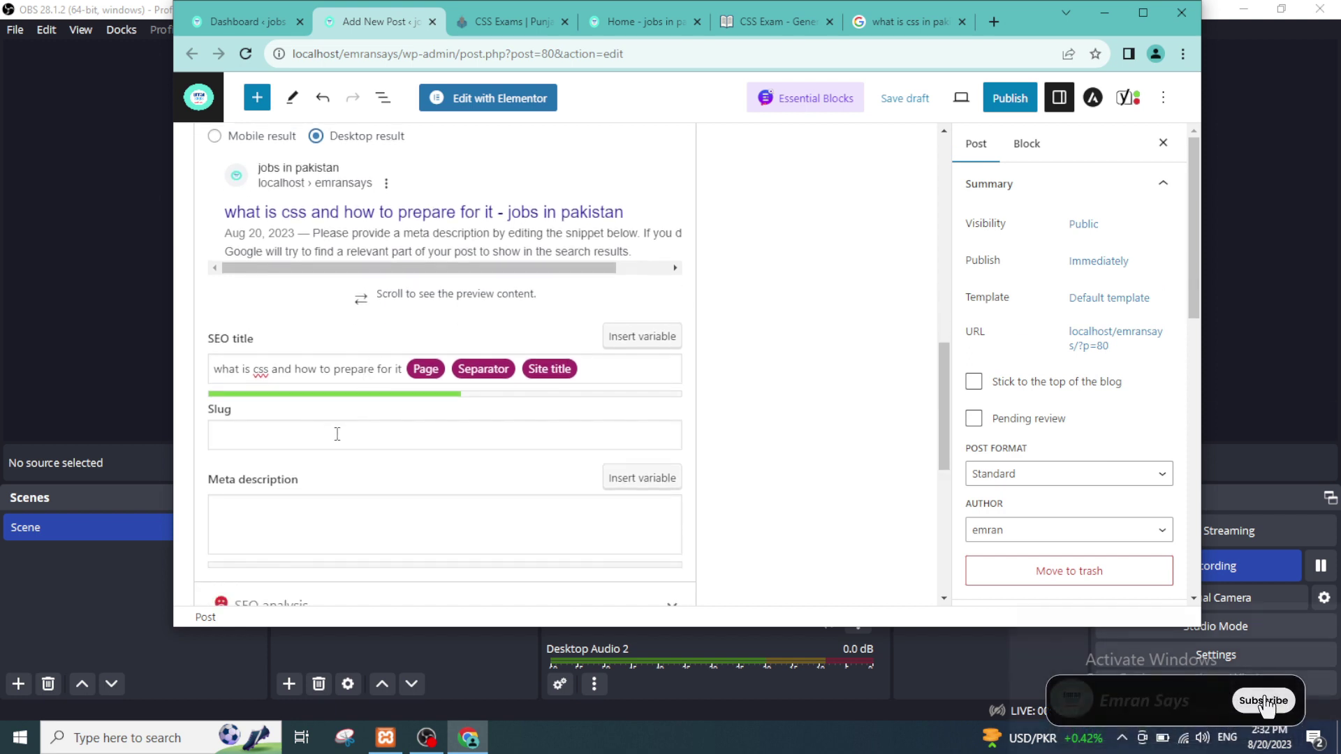
click(337, 433)
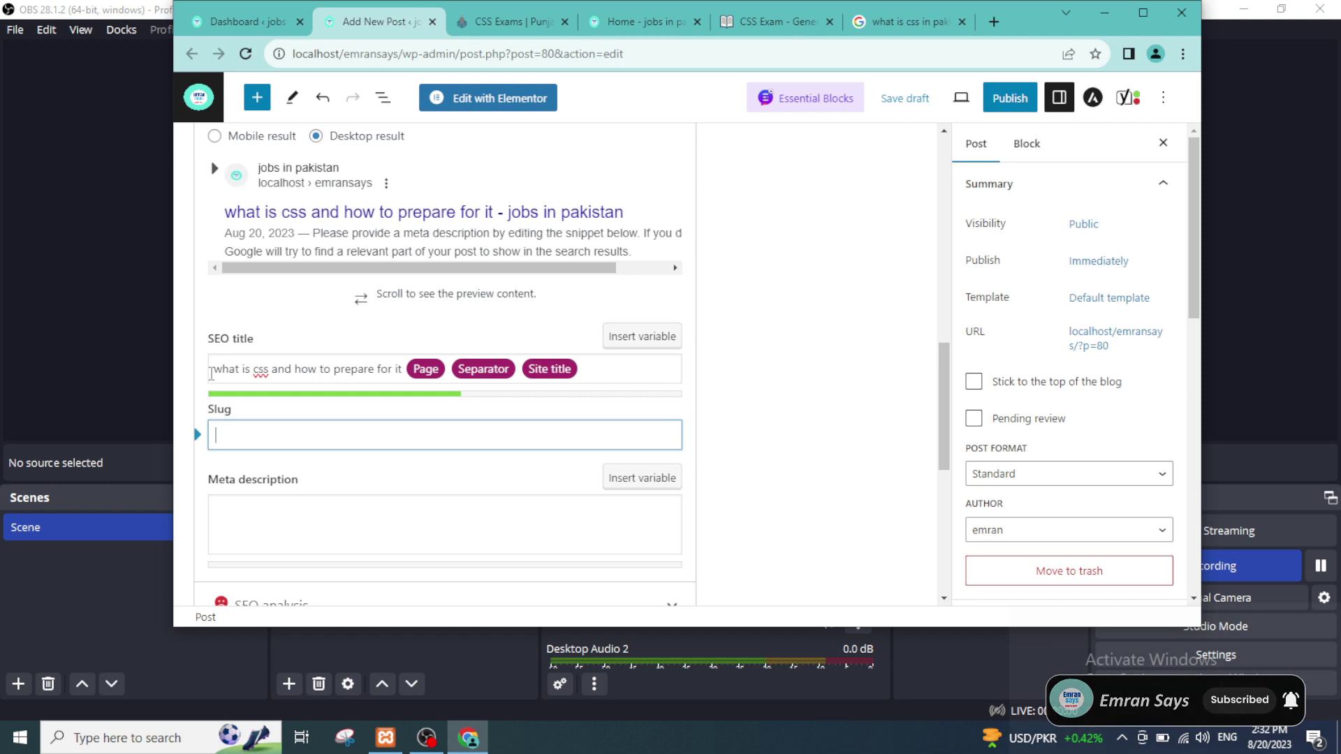
drag(214, 368, 398, 372)
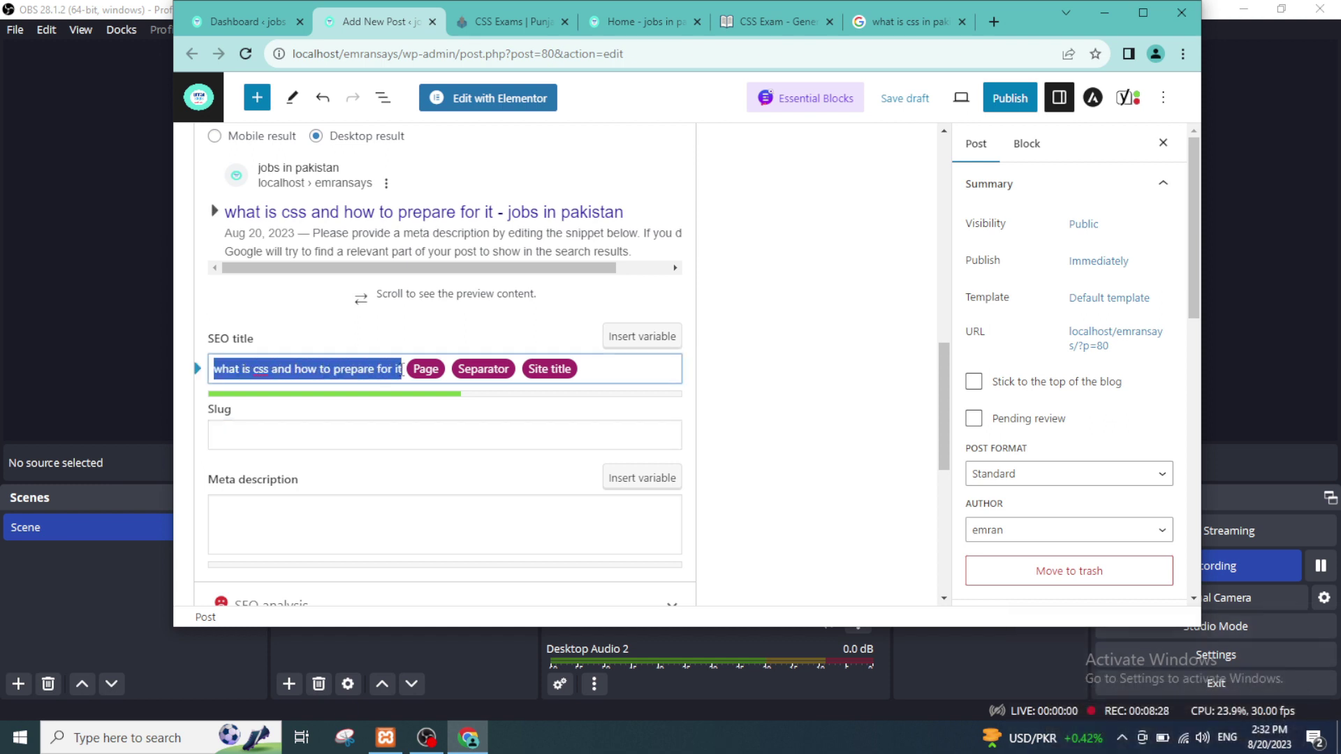
click(371, 434)
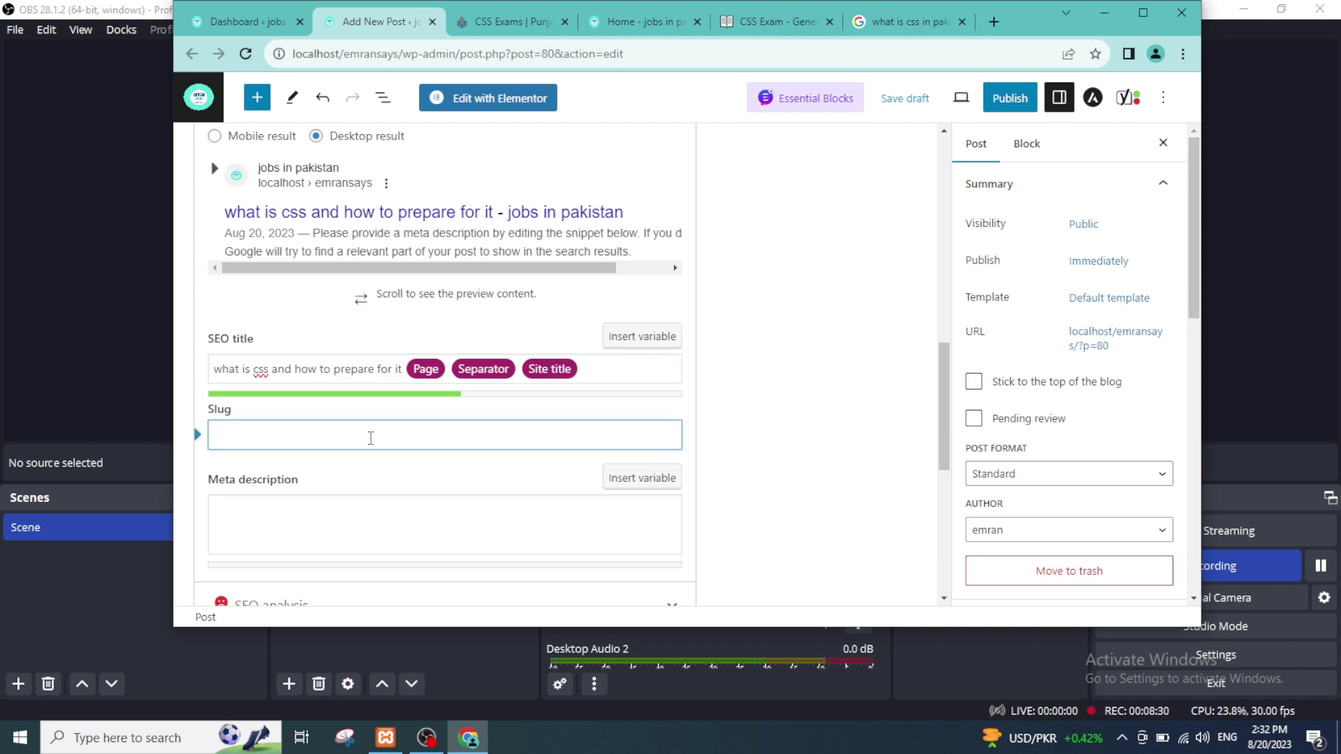
key(ctrl+v)
click(744, 517)
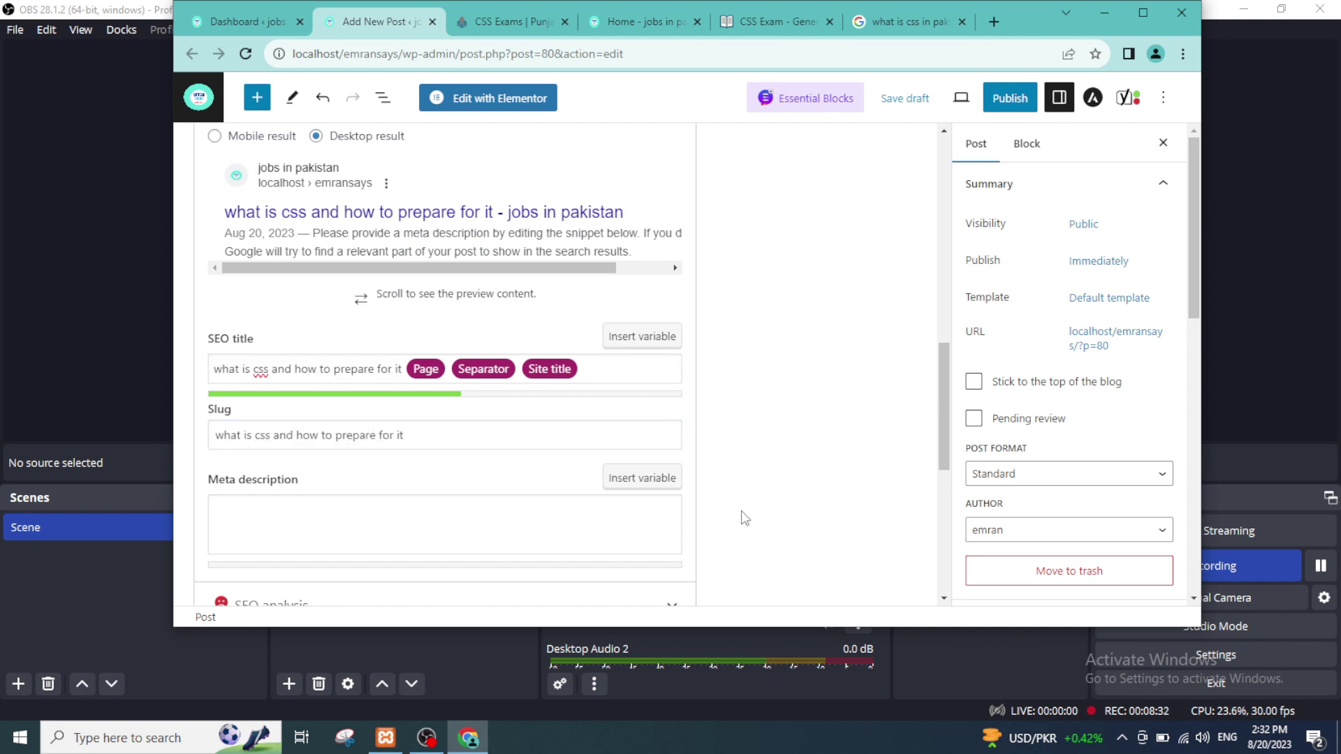
Copy the post's opening paragraph about Central Superior Services and the CSS exams into the Yoast SEO meta description.
click(481, 532)
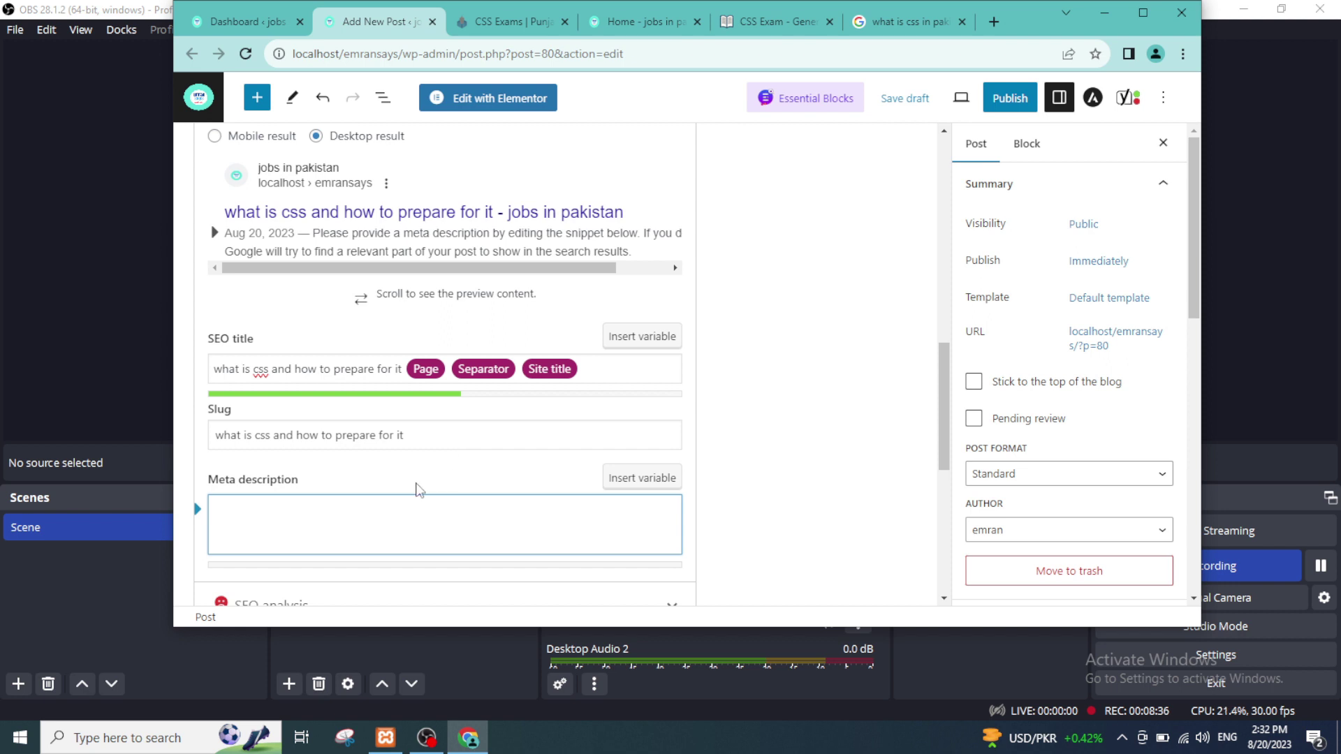
scroll(417, 489, up, 8)
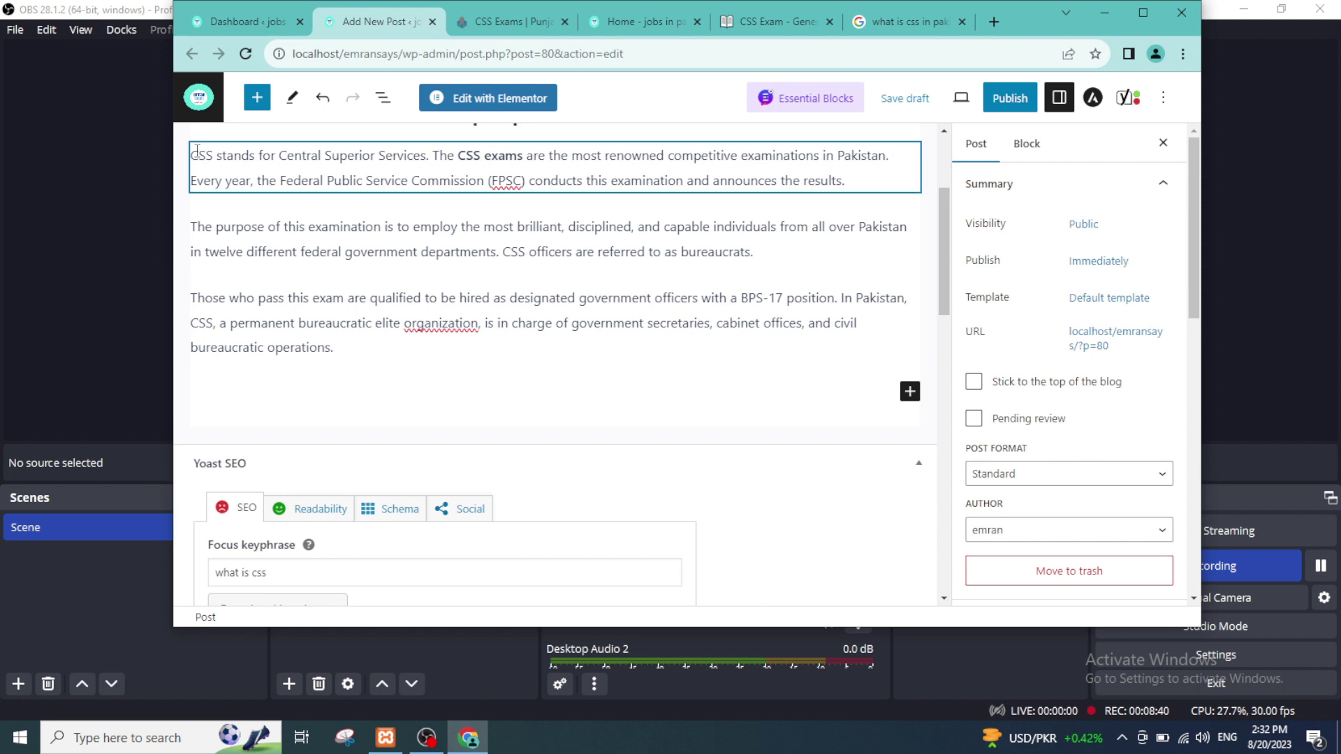
triple_click(513, 168)
click(421, 172)
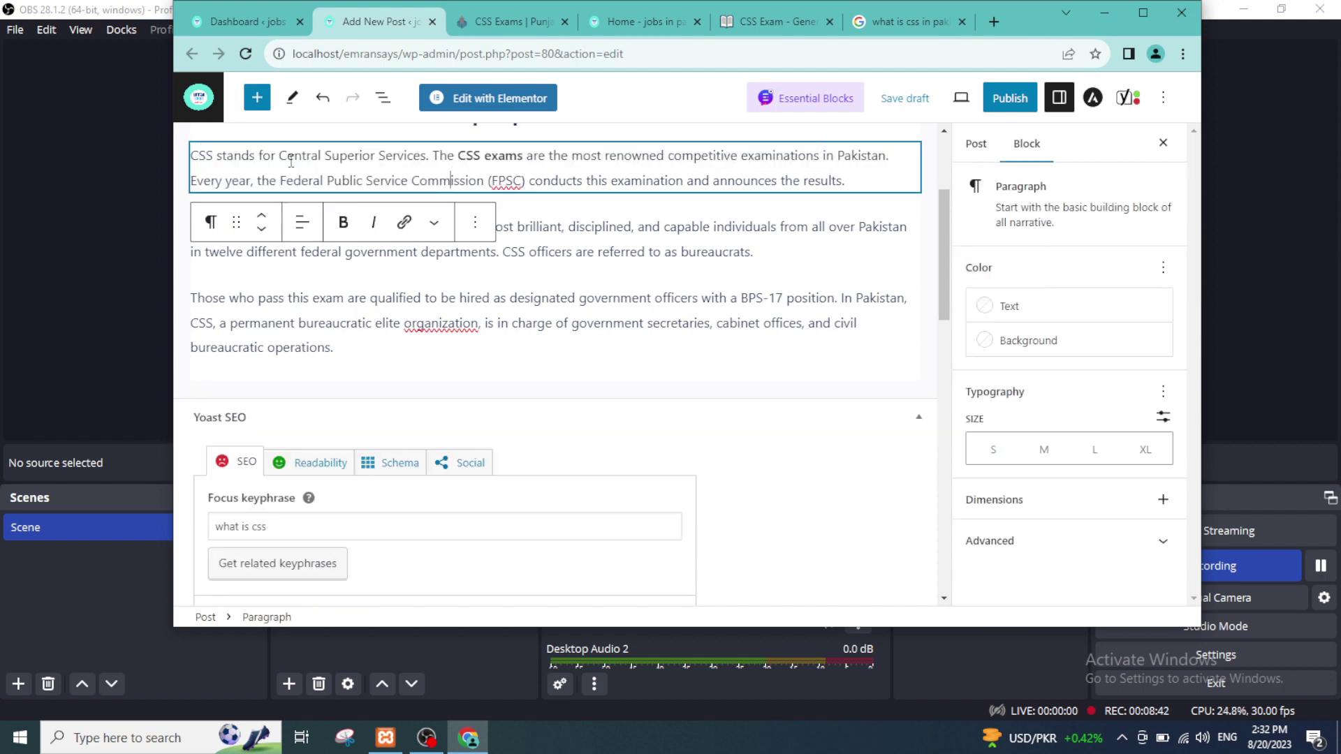
drag(187, 155, 862, 181)
right_click(775, 175)
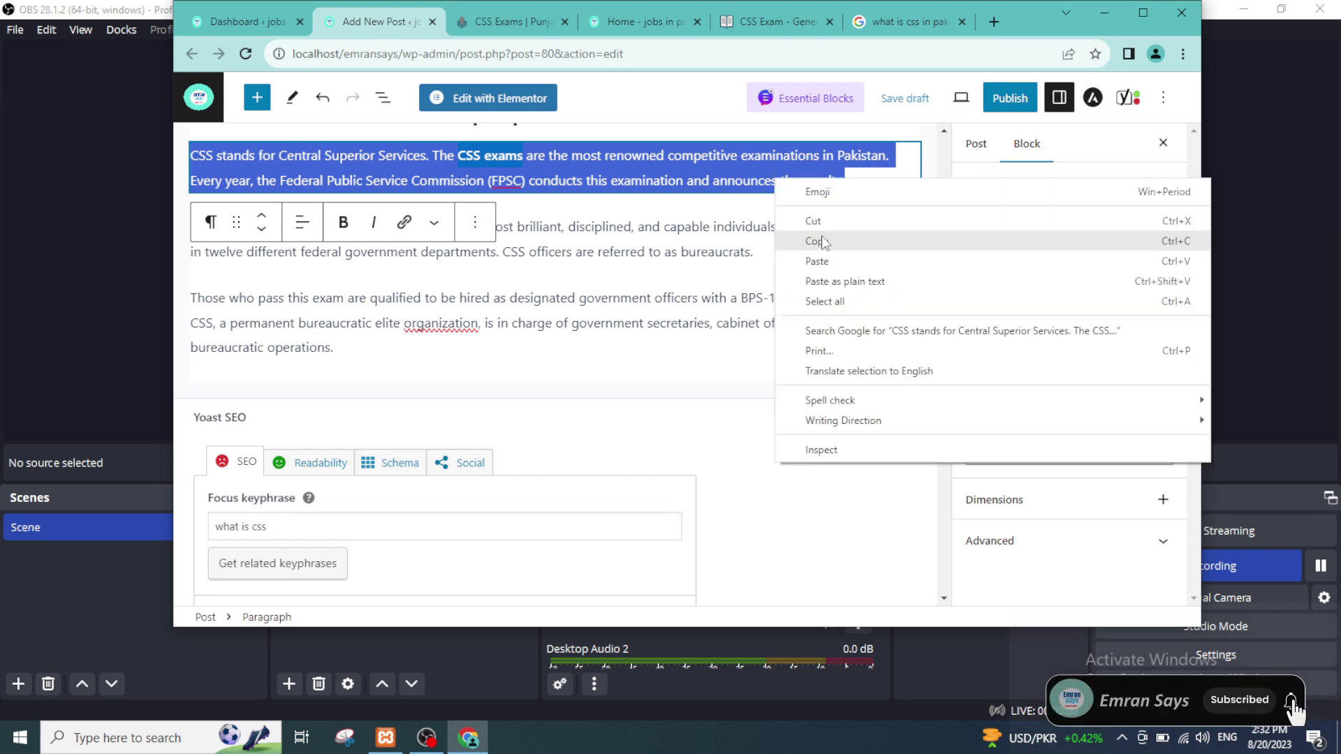
click(793, 261)
scroll(354, 403, down, 7)
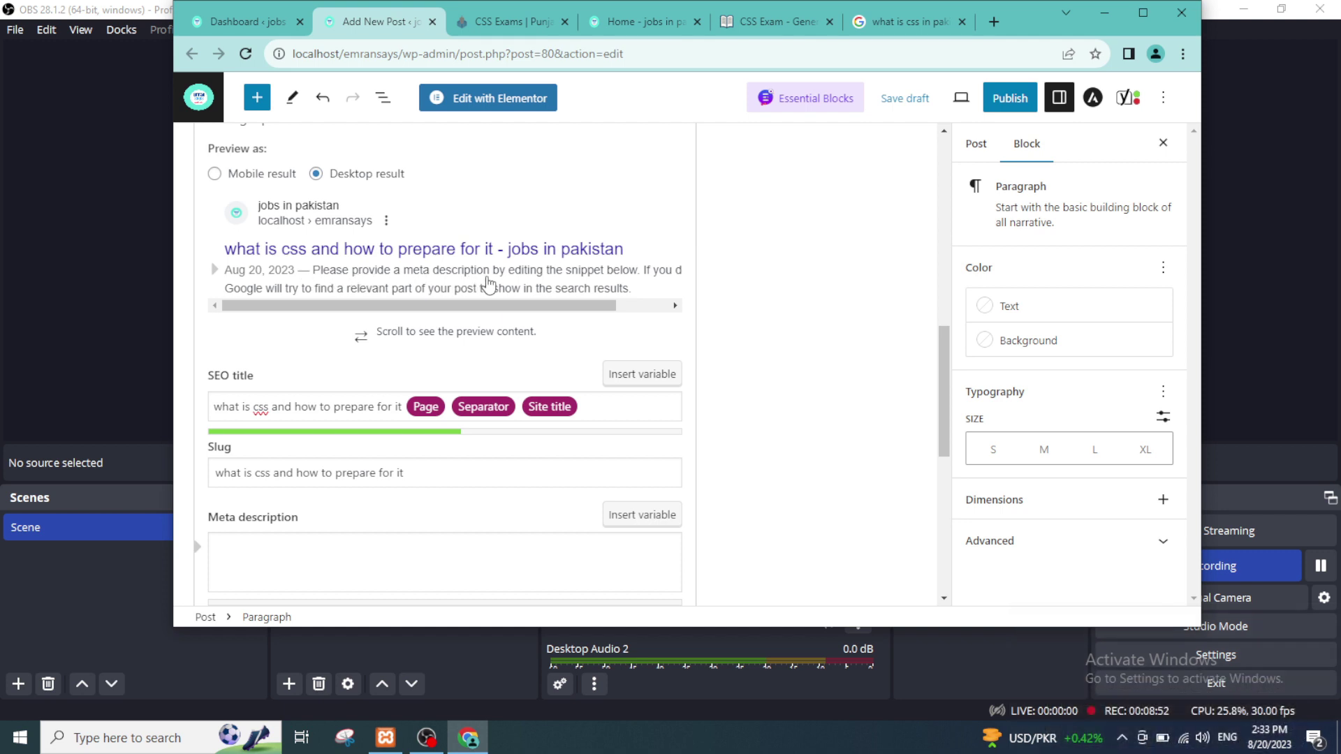
click(382, 549)
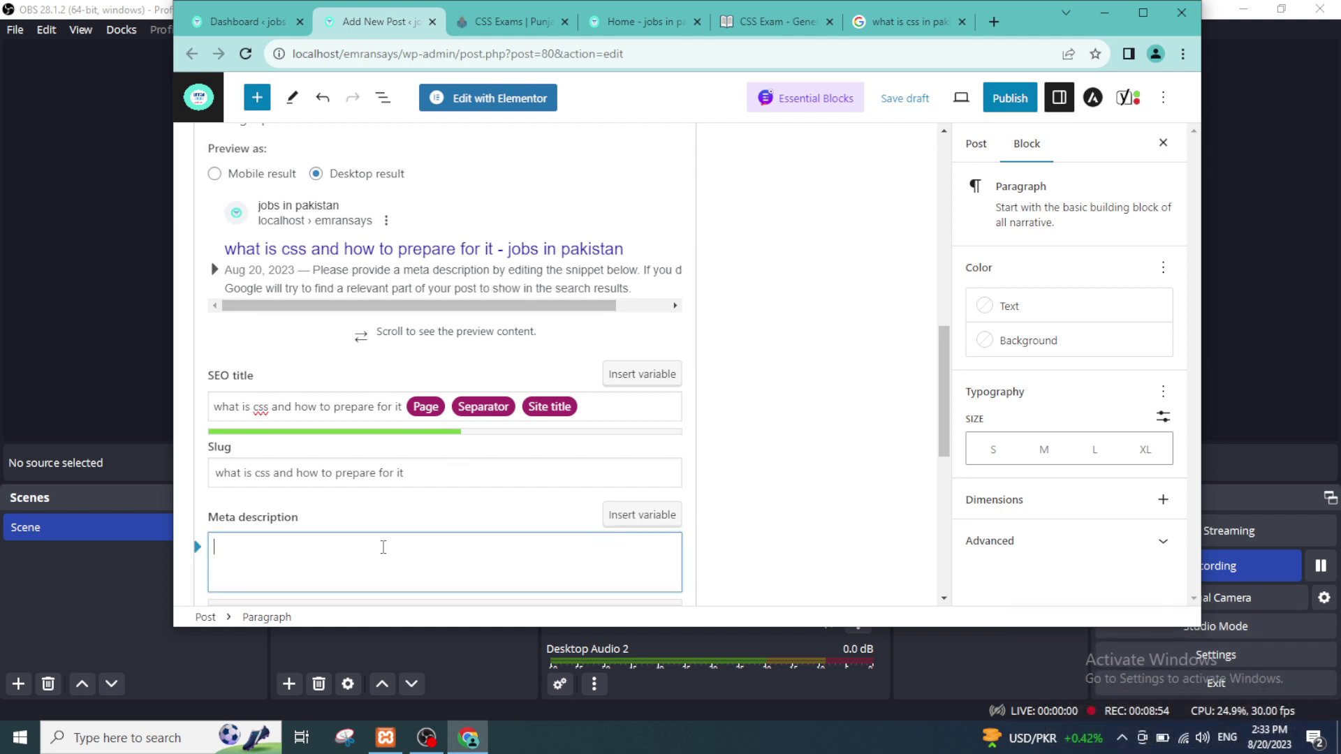
key(ctrl+v)
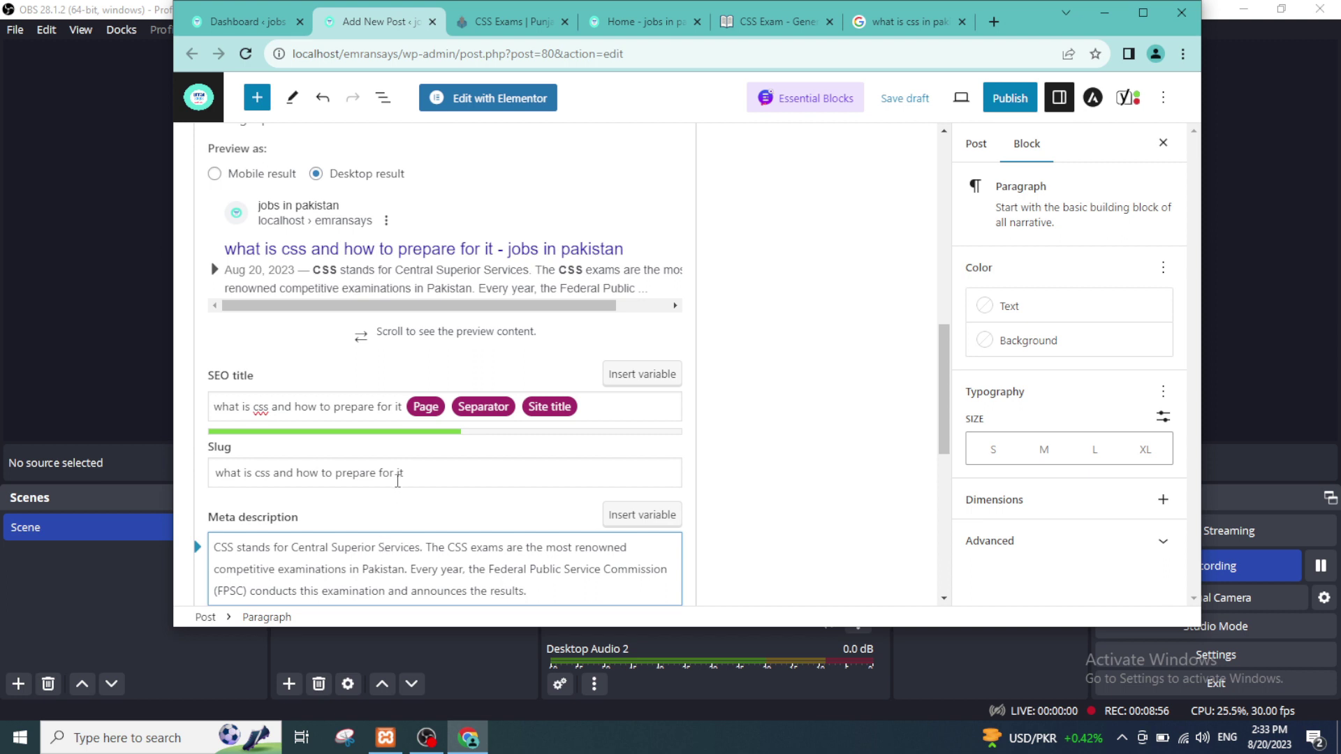
Add a period after "what is css and how to prepare for it" in the SEO title.
scroll(397, 481, down, 3)
scroll(397, 471, up, 2)
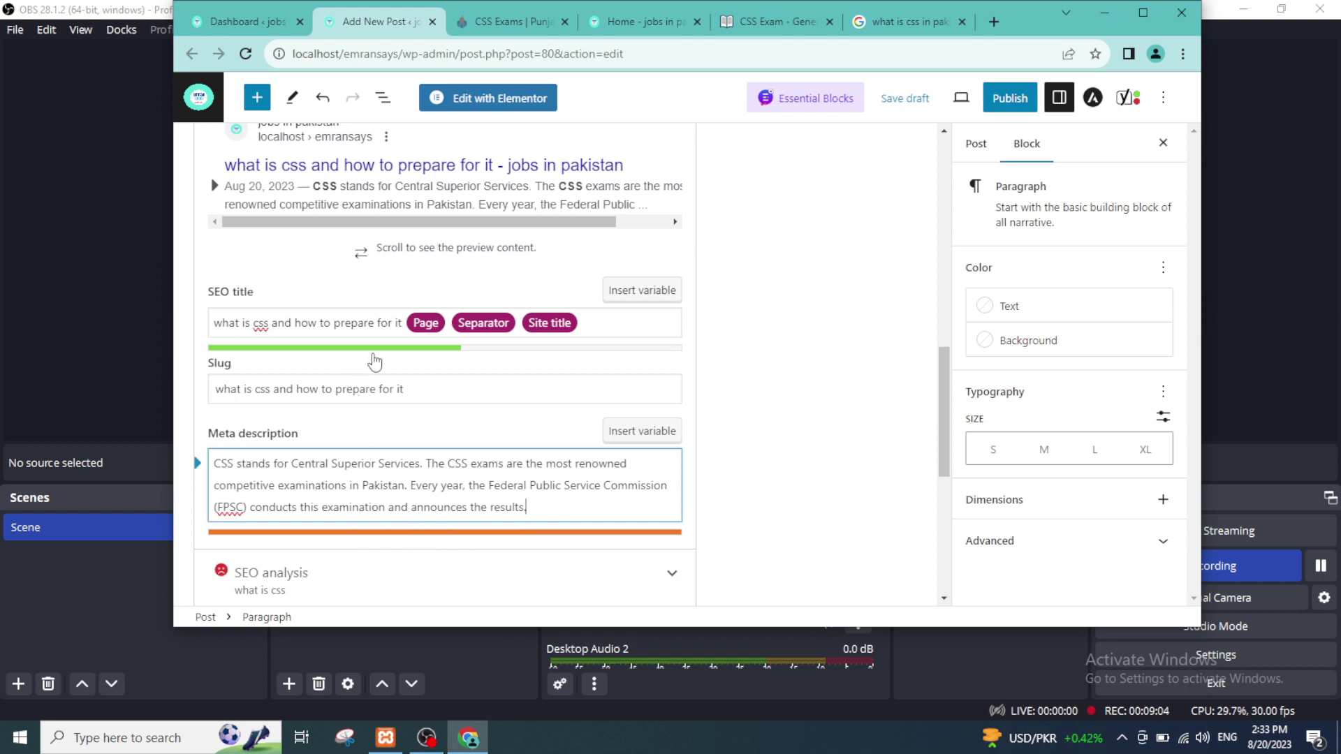
click(400, 370)
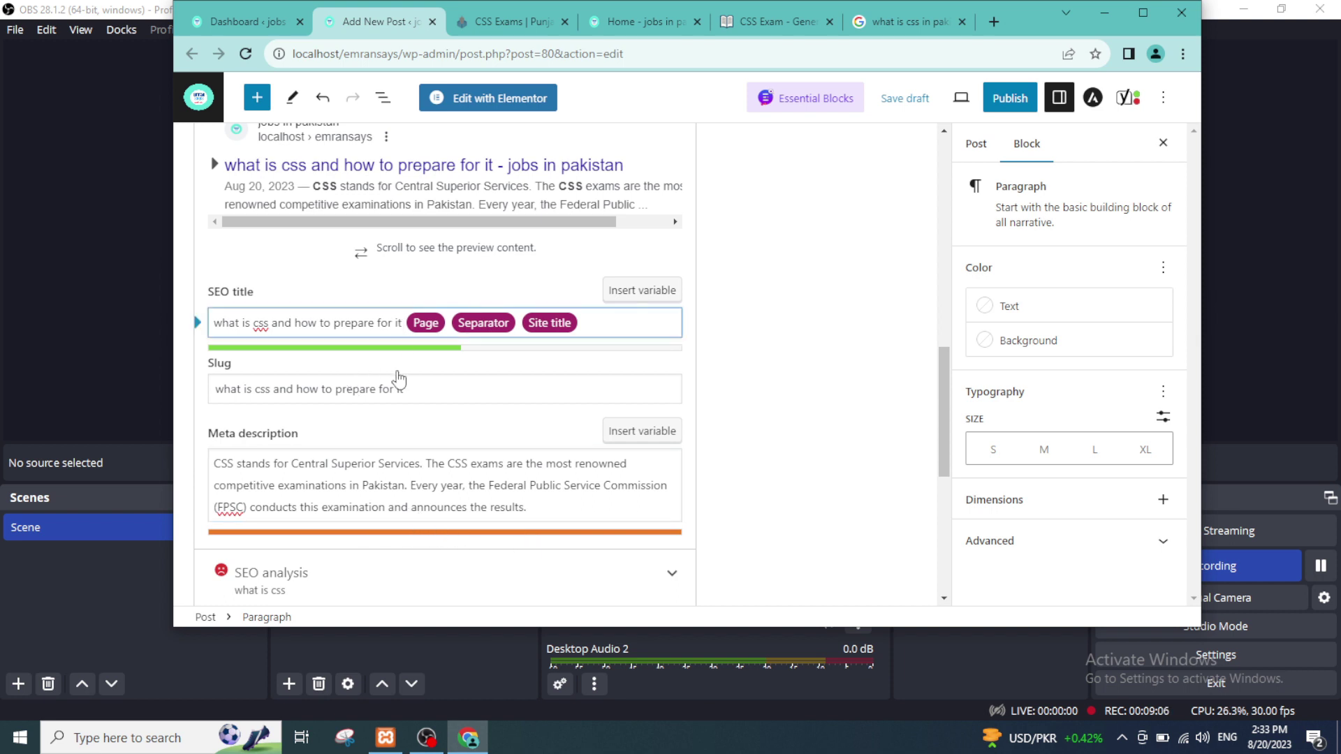
text(.)
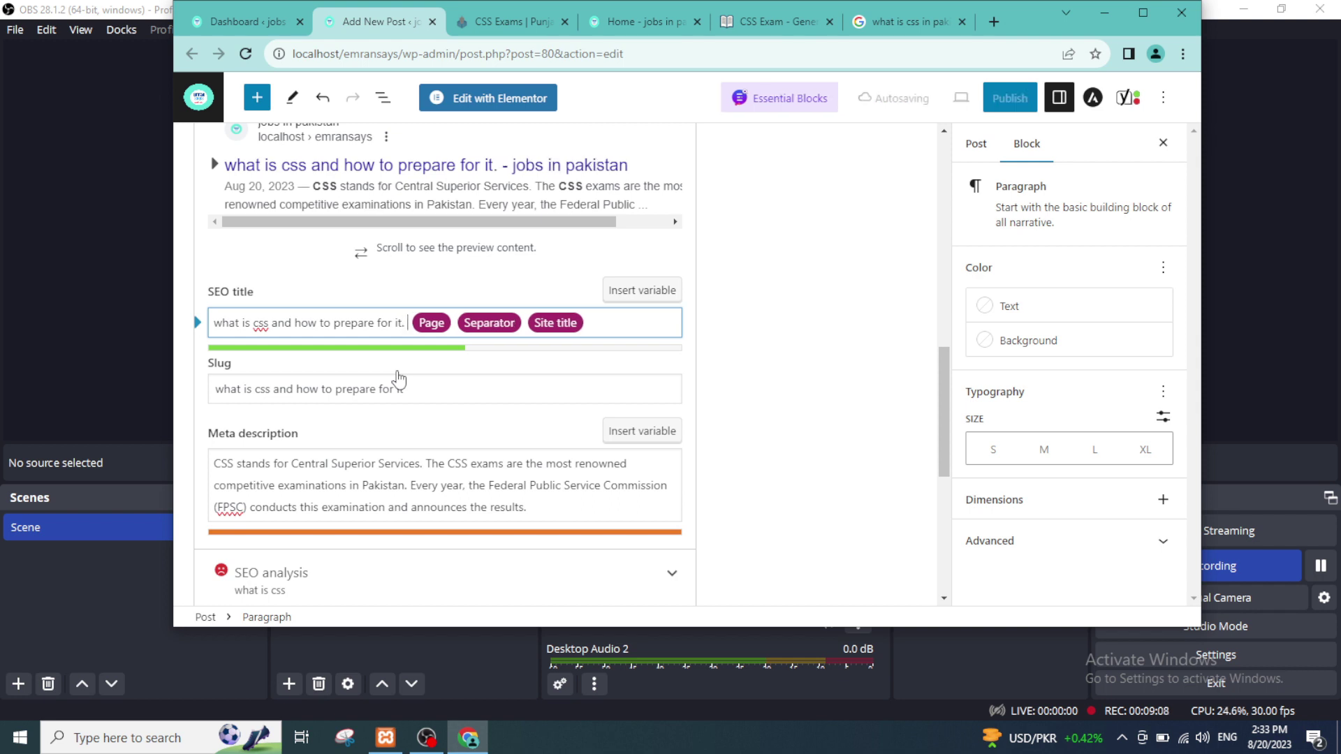
Try a longer SEO title by adding "what is css and how to go for it who is eleilblge for it" before the Page variable.
text( wha)
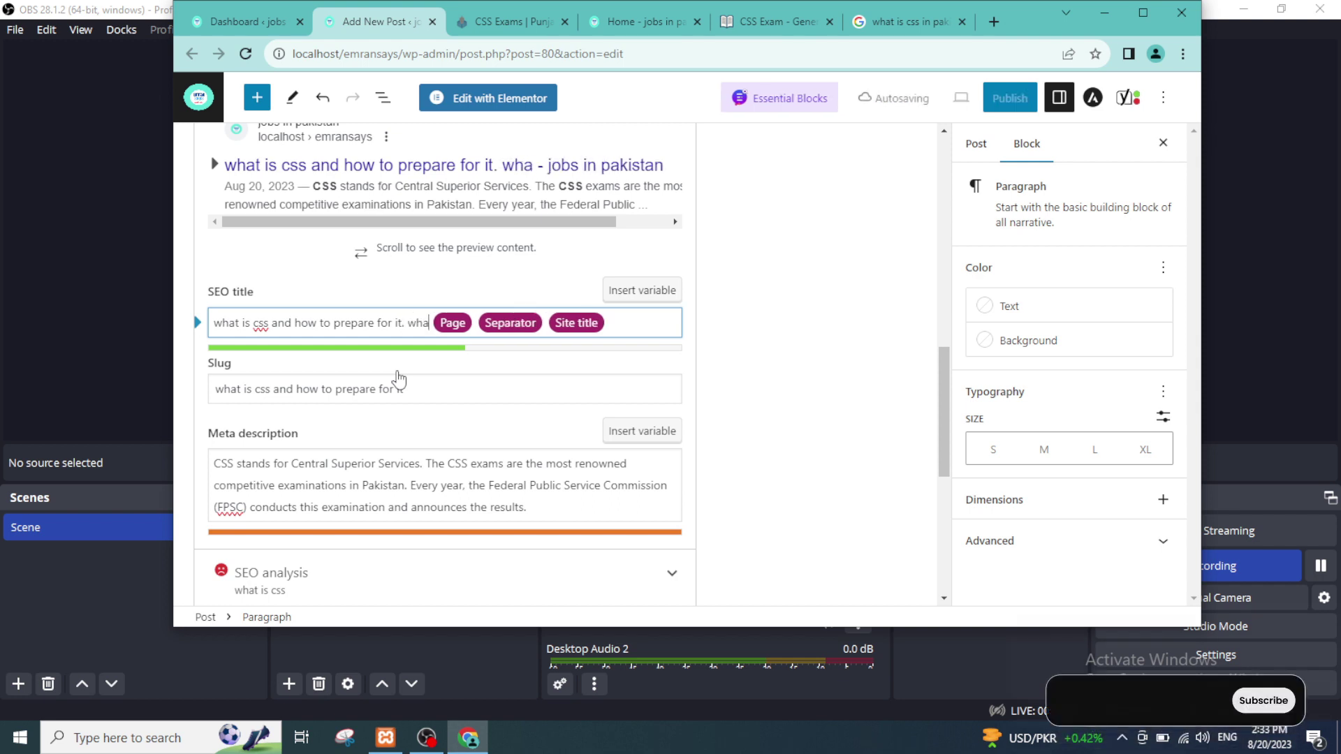
text(t is css and)
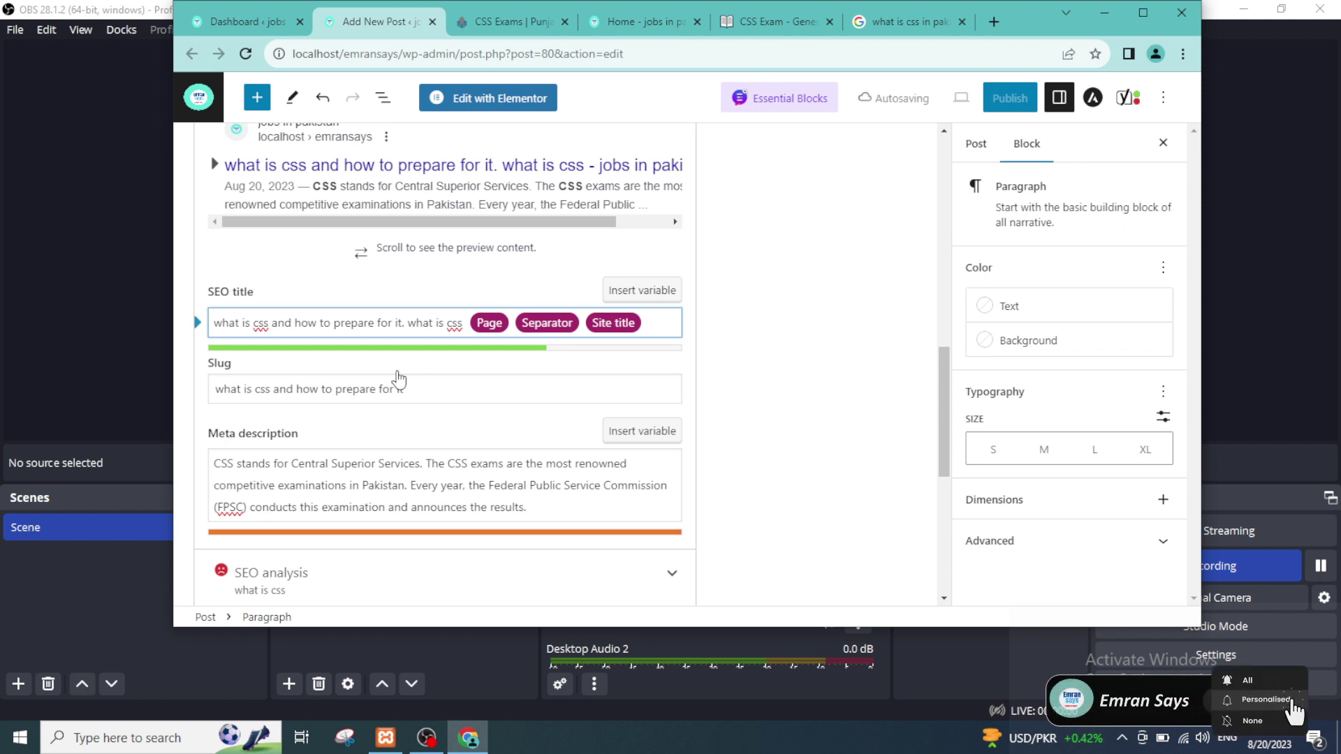
text( how to )
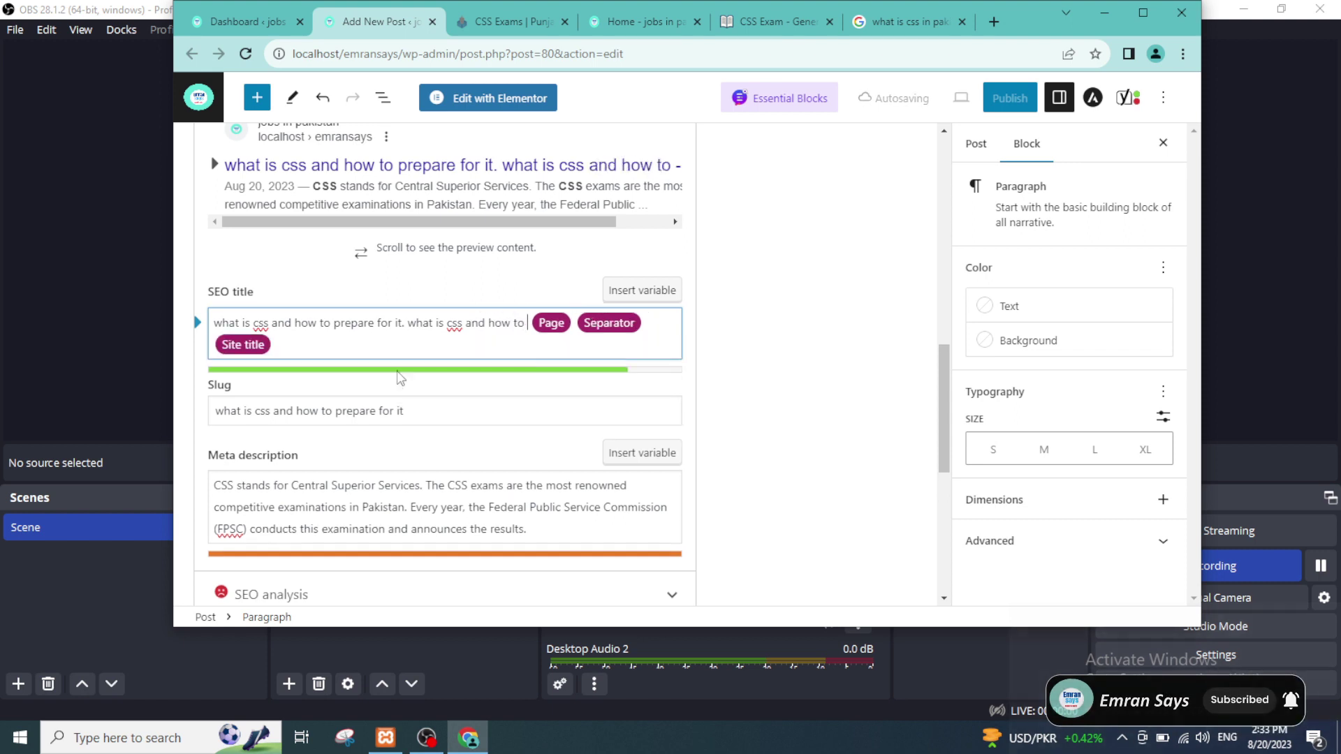
text(g)
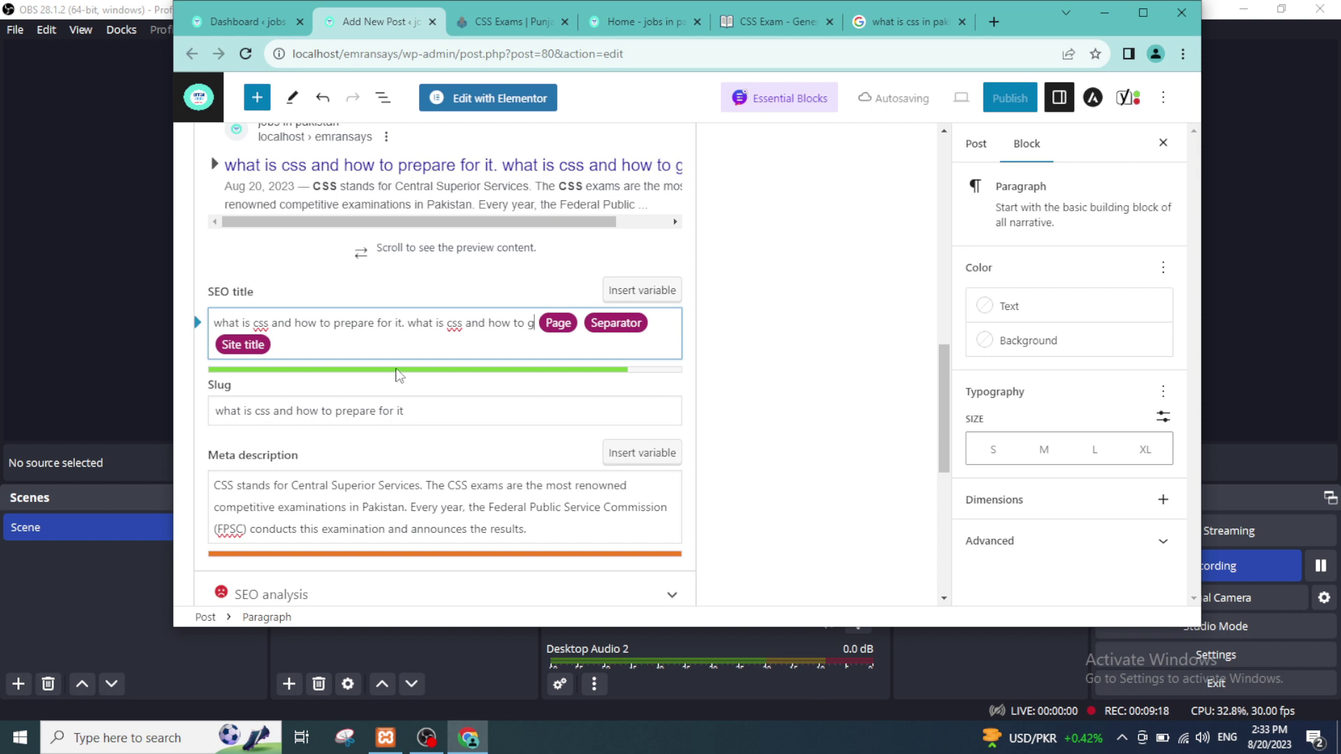
text(o for it wh)
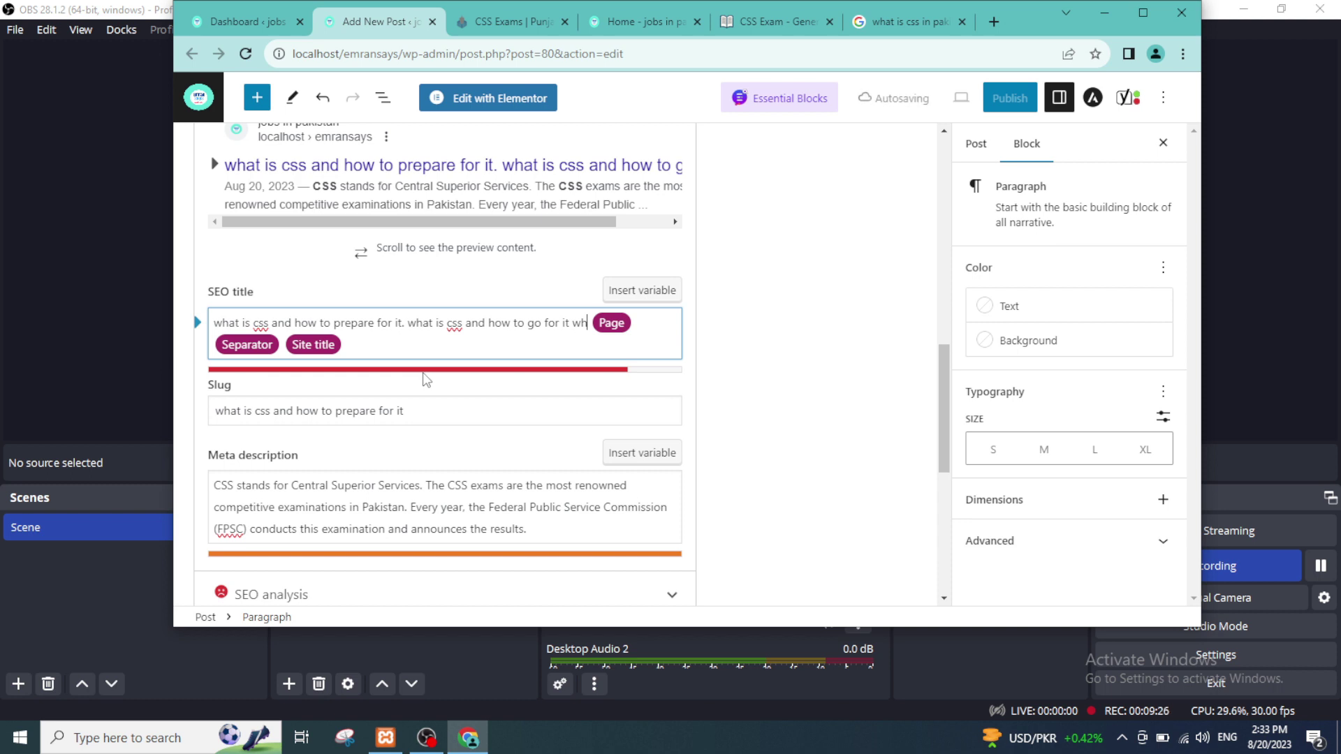
text(o is eleilblge for it)
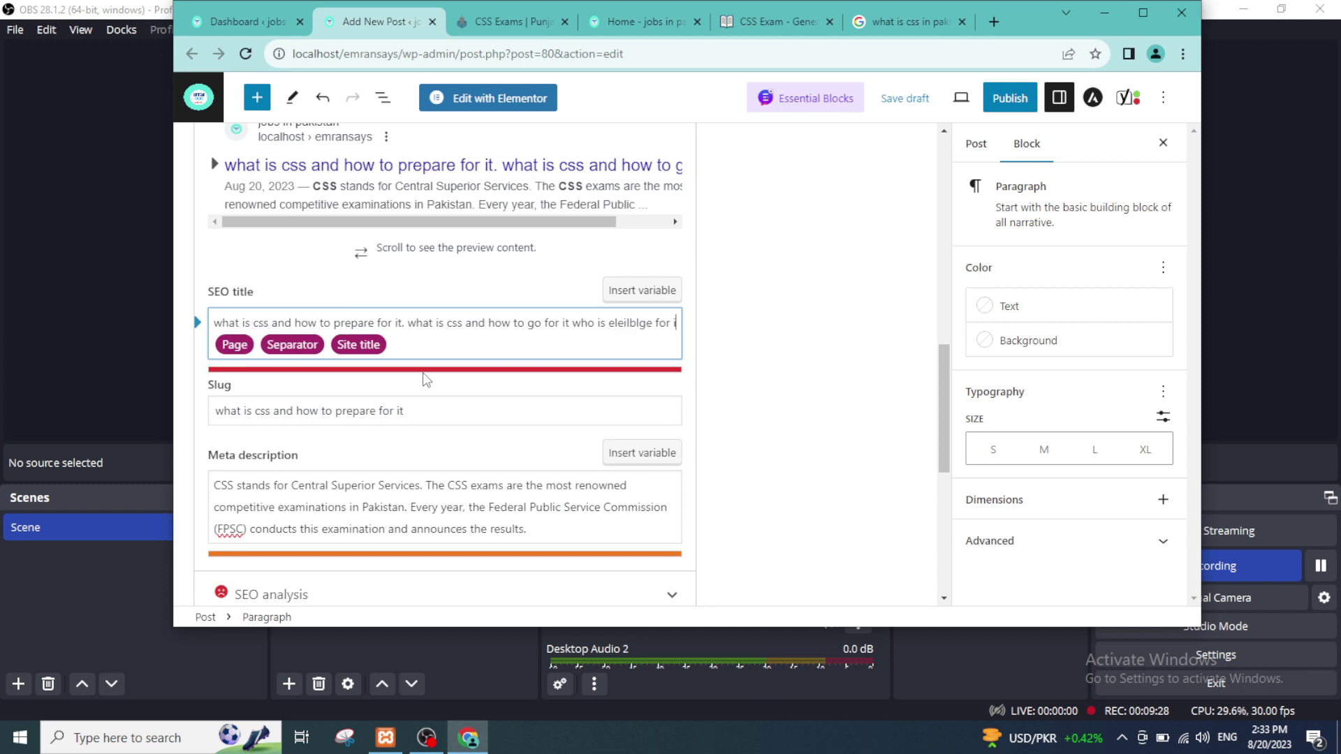
Delete the extra wording after the period in the SEO title, keeping the Page, Separator and Site title variables.
key(BackSpace)
key(BackSpace)
key(BackSpace)
key(BackSpace)
key(BackSpace)
key(BackSpace)
key(BackSpace)
key(BackSpace)
key(BackSpace)
key(BackSpace)
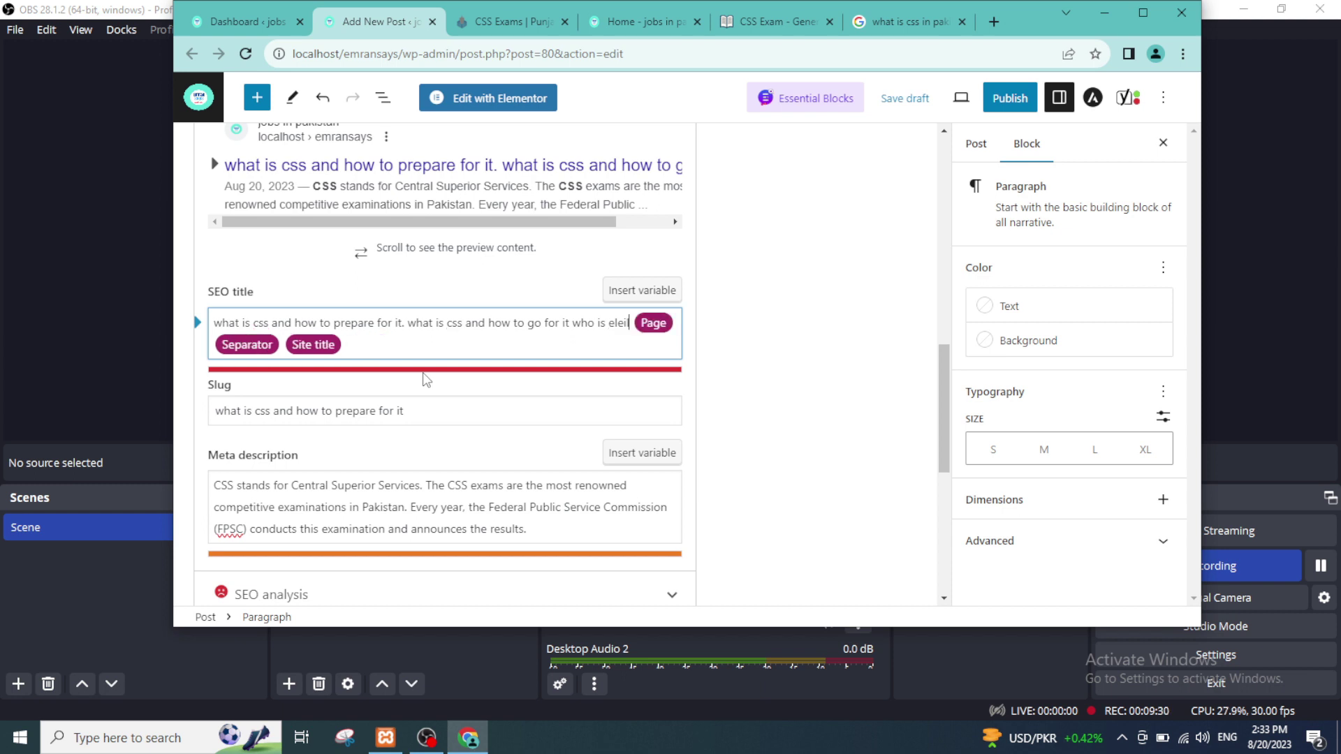
key(BackSpace)
key(BackSpace)
key(BackSpace)
key(BackSpace)
key(BackSpace)
key(BackSpace)
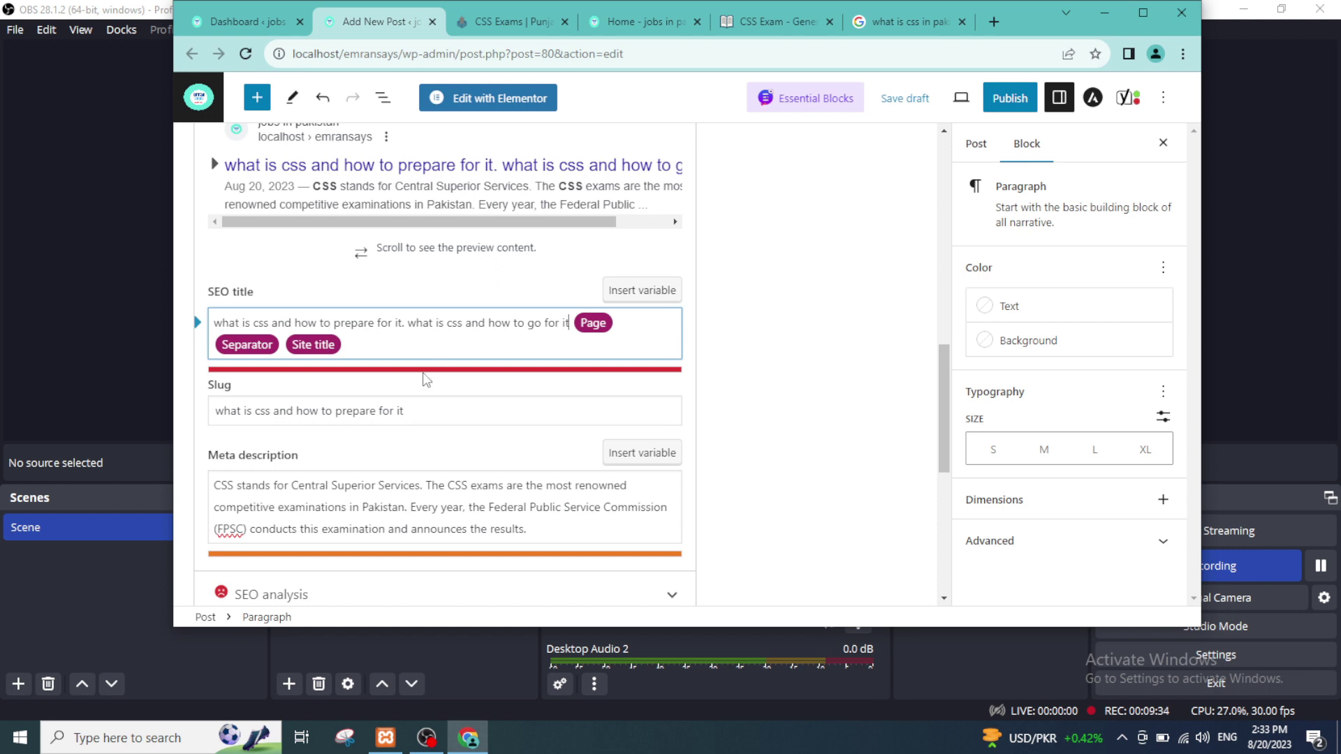
key(BackSpace)
key(BackSpace)
key(BackSpace)
key(BackSpace)
key(BackSpace)
key(BackSpace)
key(BackSpace)
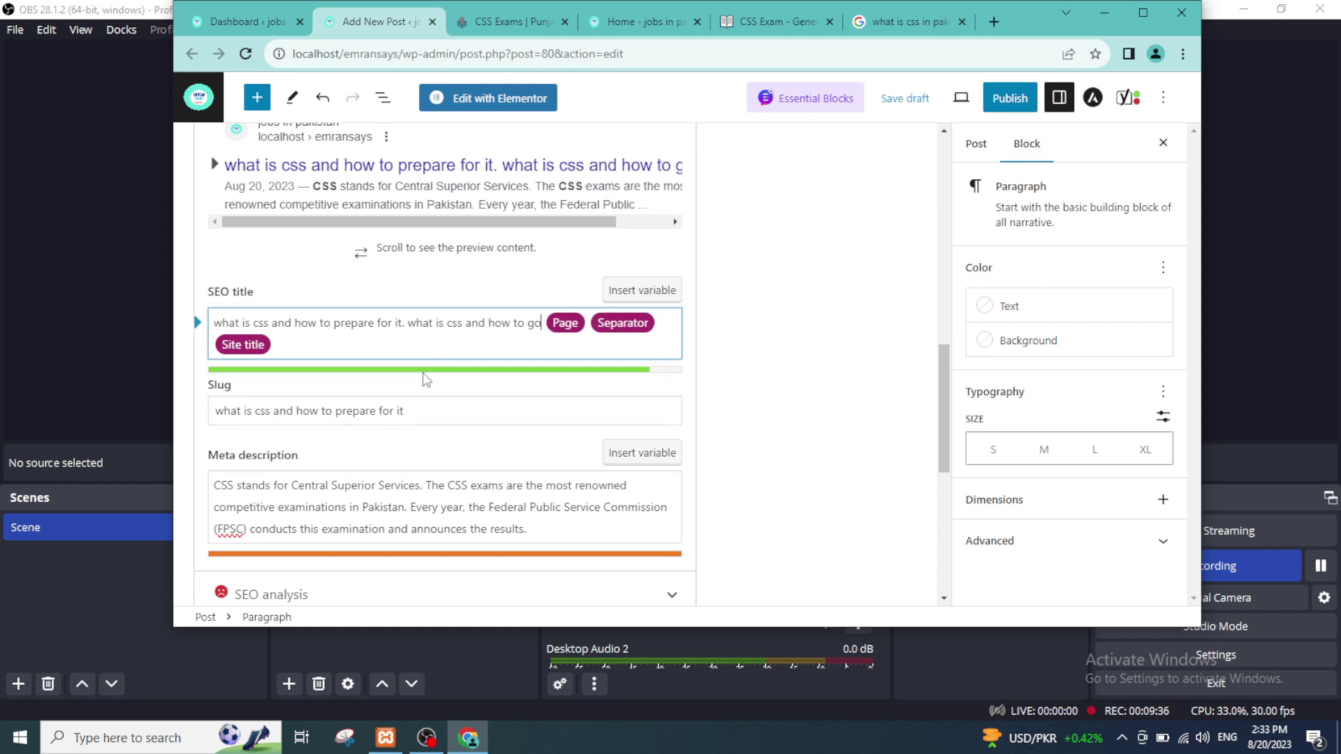
key(BackSpace)
key(BackSpace)
key(BackSpace)
key(BackSpace)
key(BackSpace)
key(BackSpace)
key(BackSpace)
key(BackSpace)
key(BackSpace)
key(BackSpace)
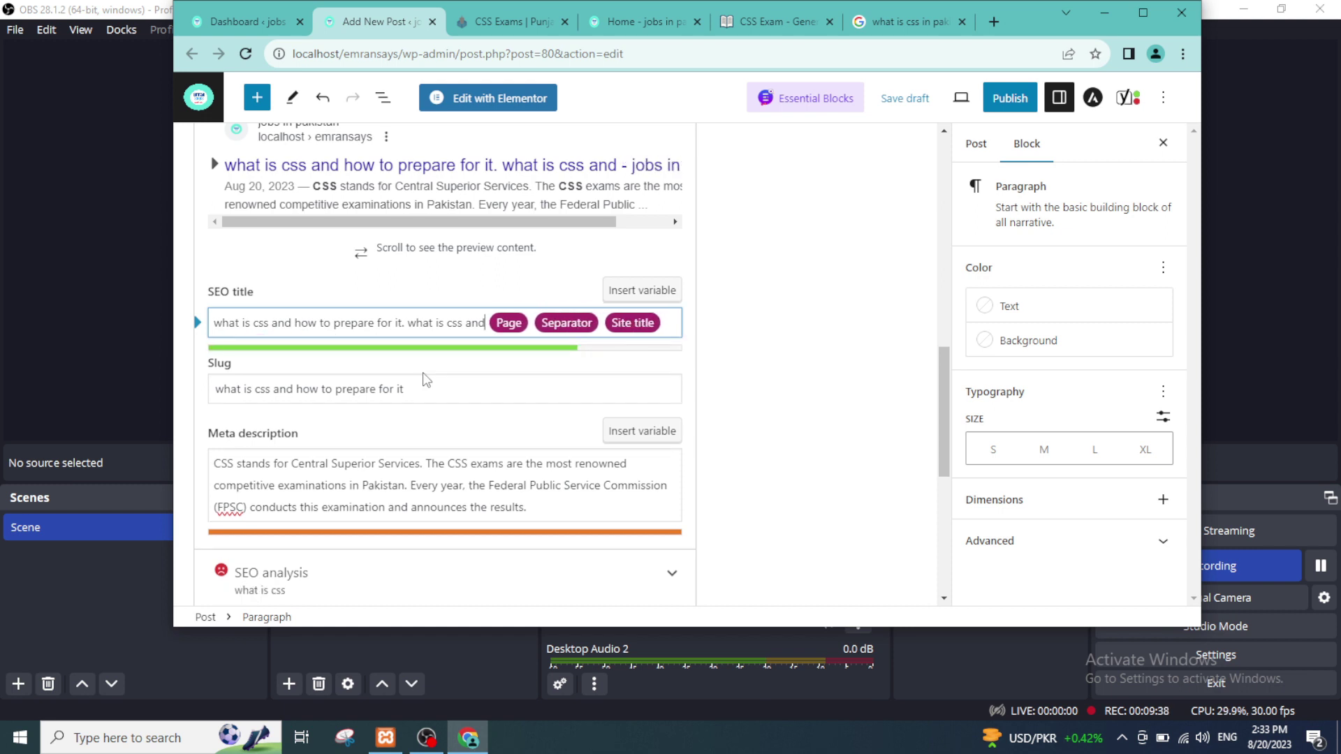
key(BackSpace)
key(BackSpace)
key(BackSpace)
key(BackSpace)
key(BackSpace)
key(BackSpace)
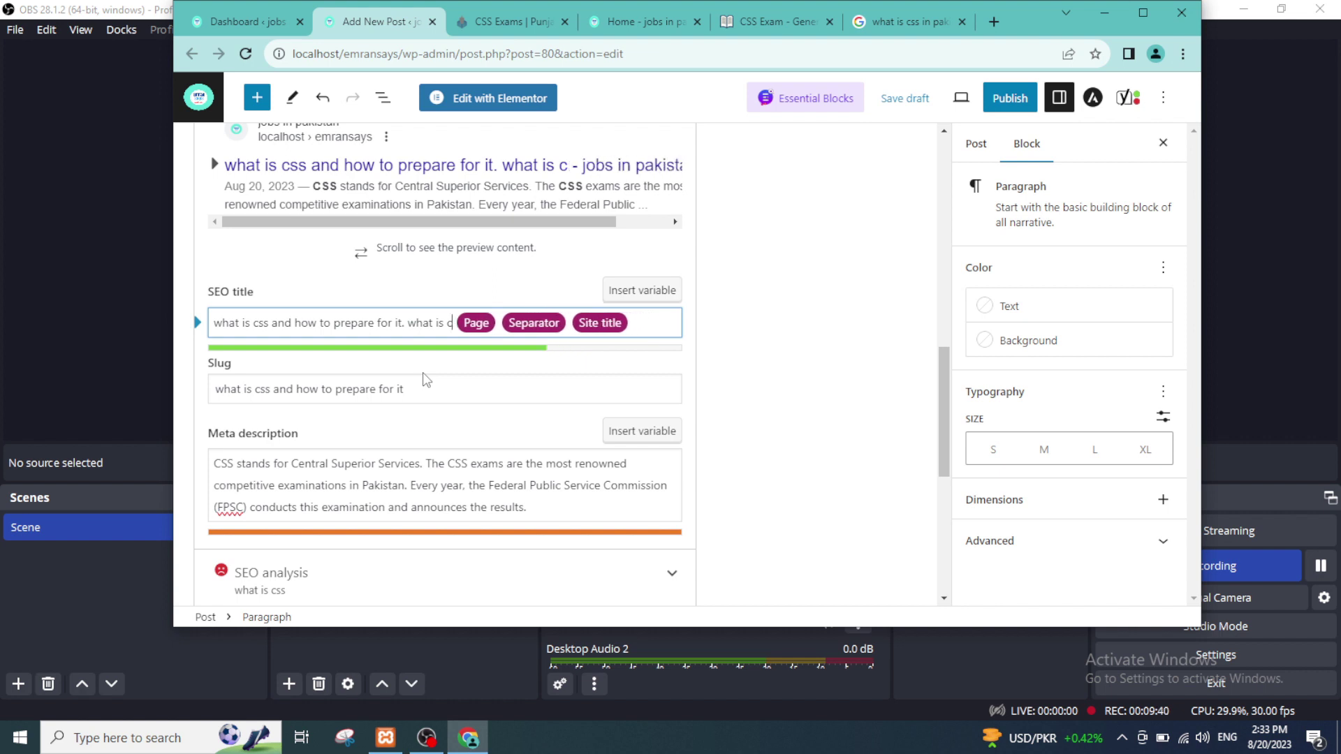
key(BackSpace)
key(BackSpace)
key(BackSpace)
key(BackSpace)
key(BackSpace)
key(BackSpace)
key(BackSpace)
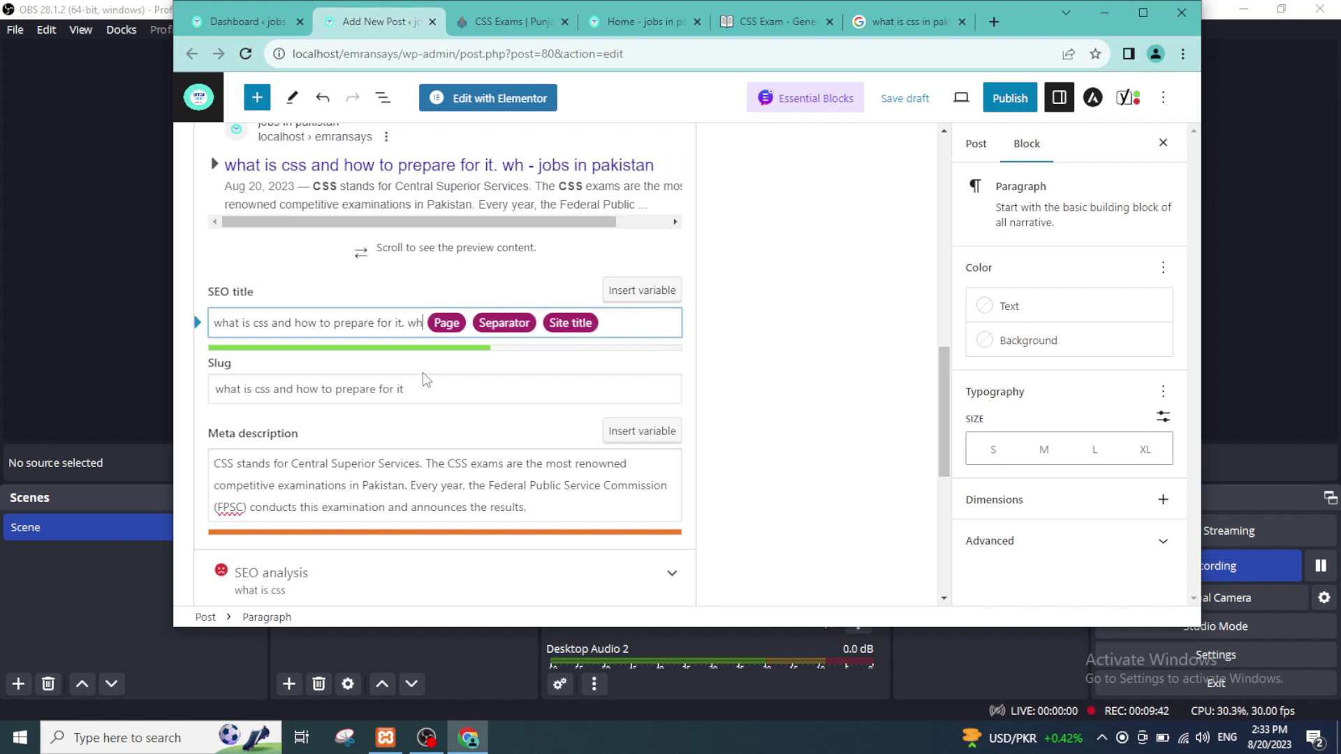
key(BackSpace)
key(BackSpace)
key(BackSpace)
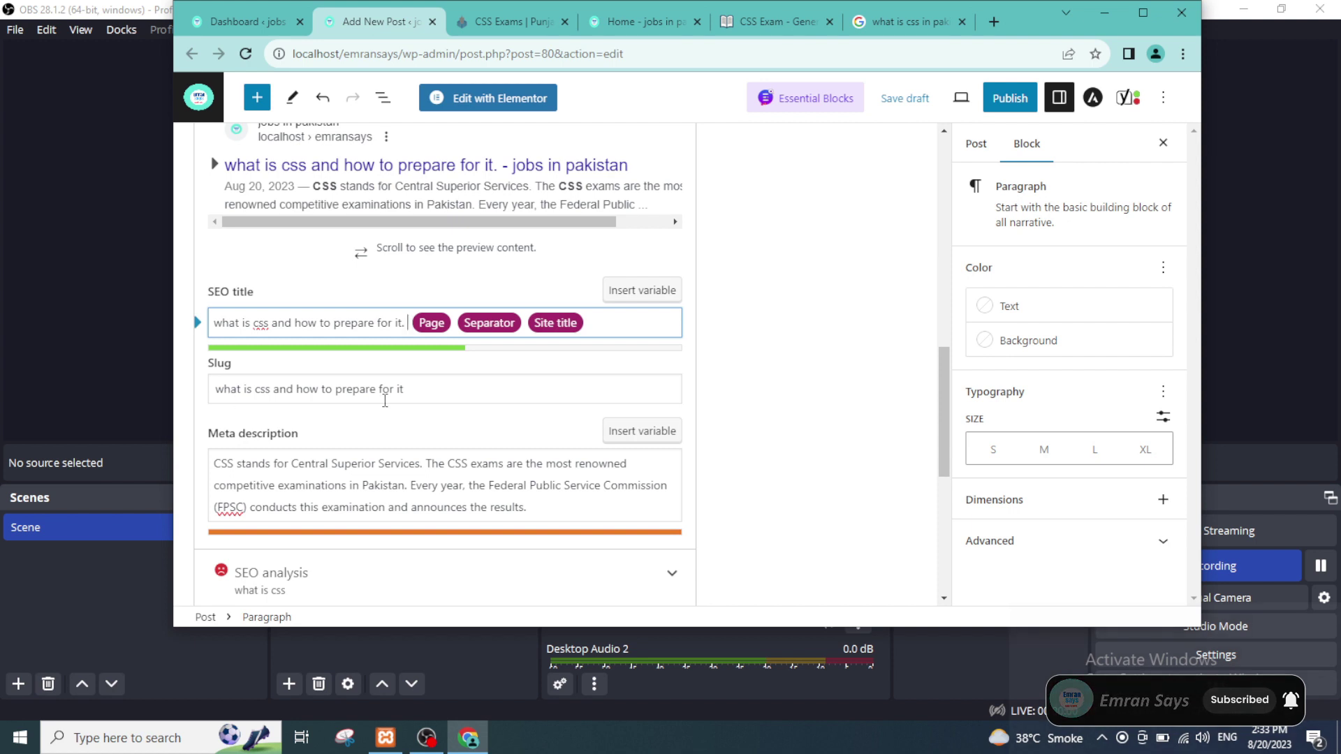
Shorten the meta description by deleting everything after "Every year,".
scroll(384, 401, down, 1)
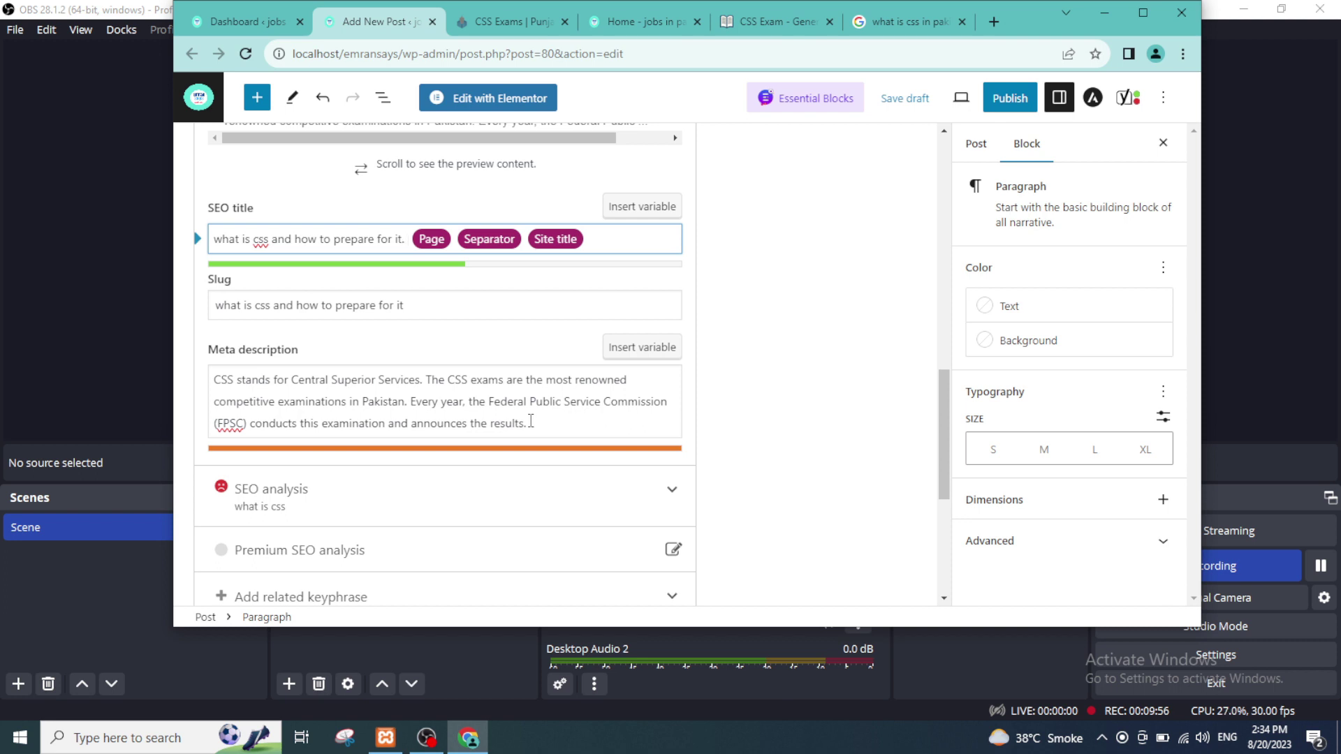
drag(552, 429, 475, 408)
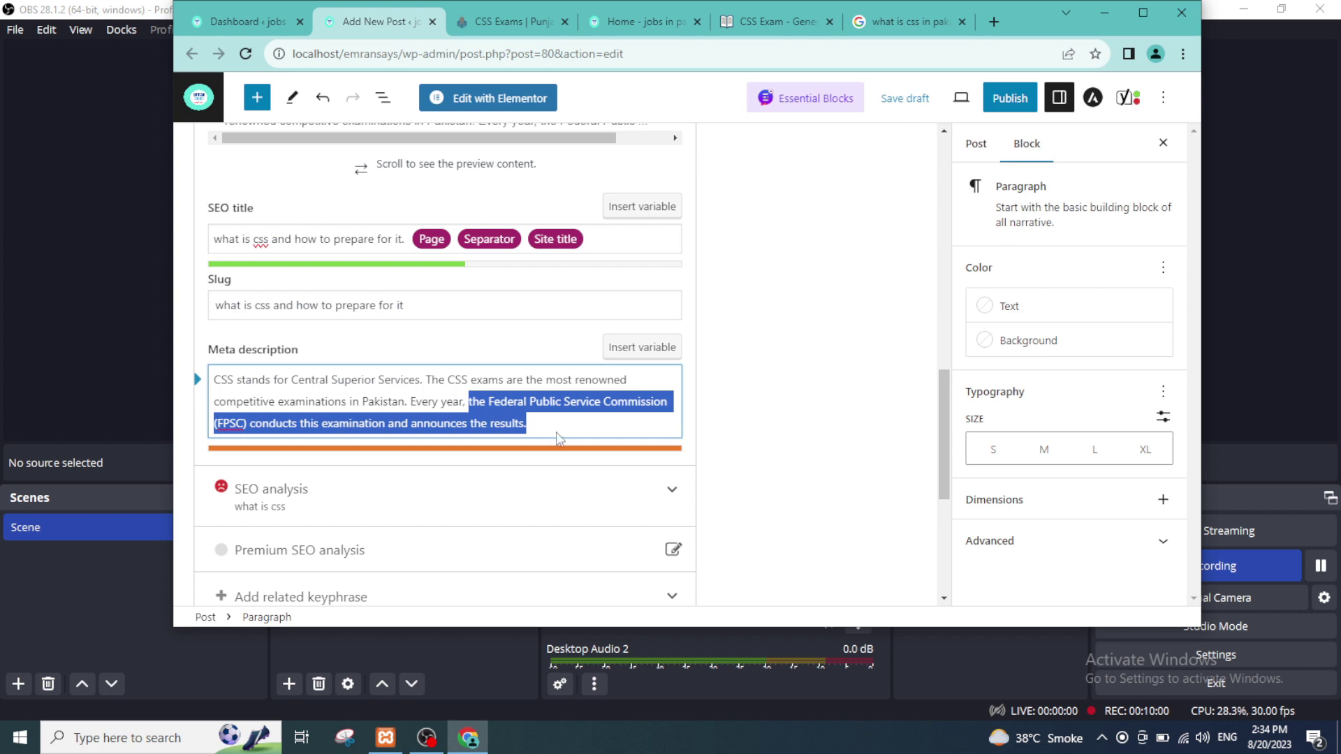
key(BackSpace)
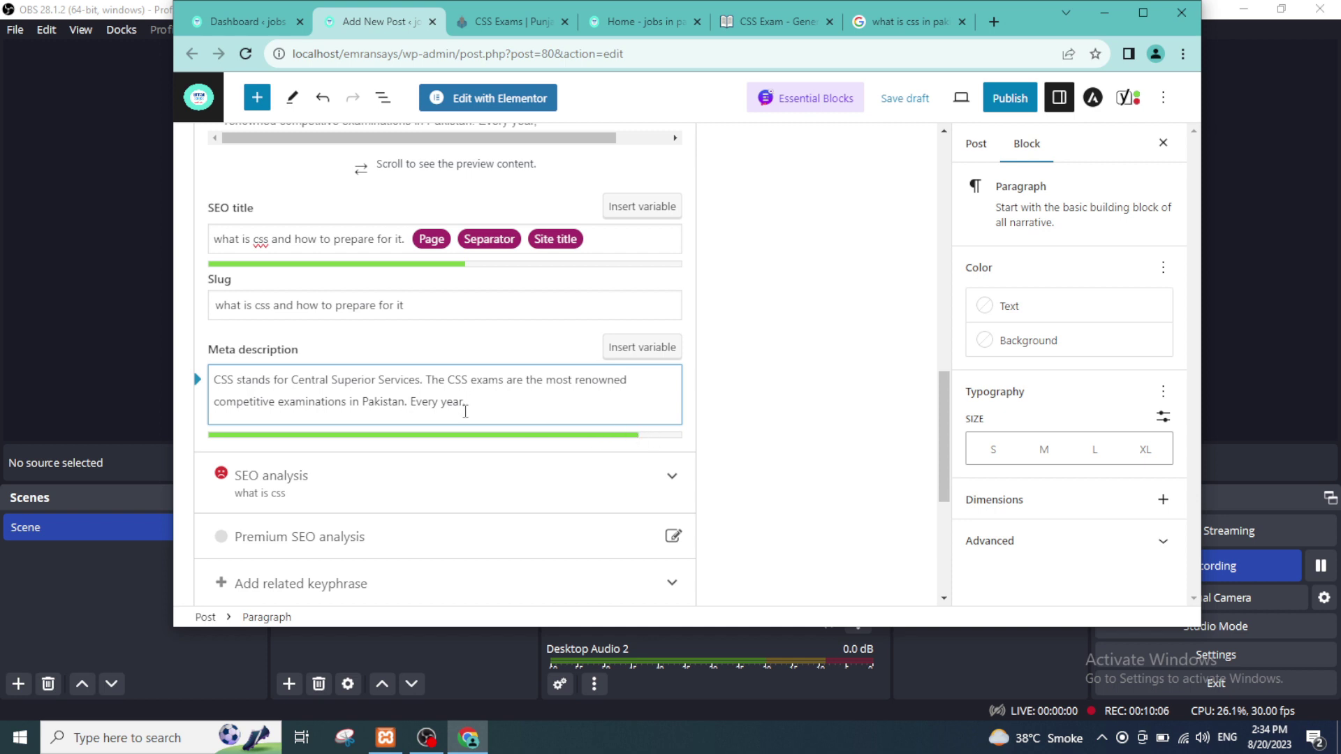
Maximize the browser window and review the Yoast SEO focus keyphrase, Google preview, SEO title, slug and meta description.
scroll(465, 411, up, 3)
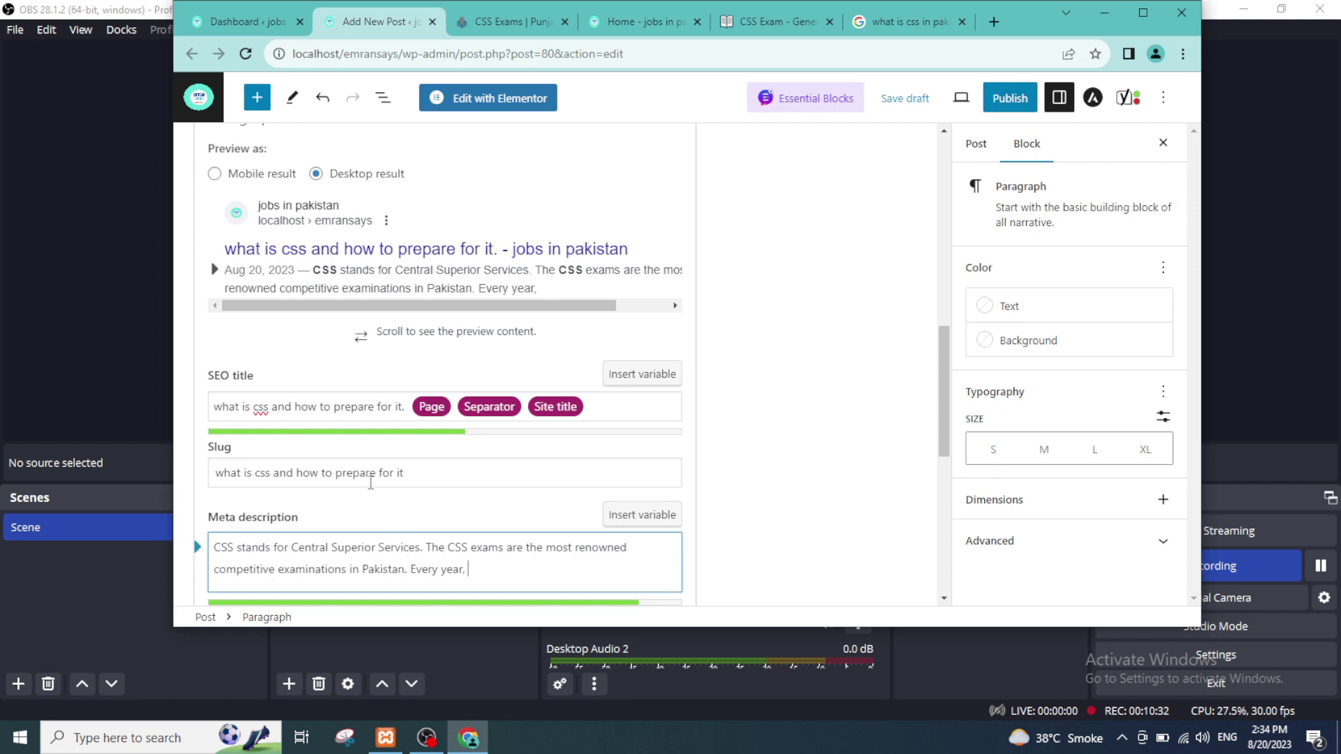
click(1142, 13)
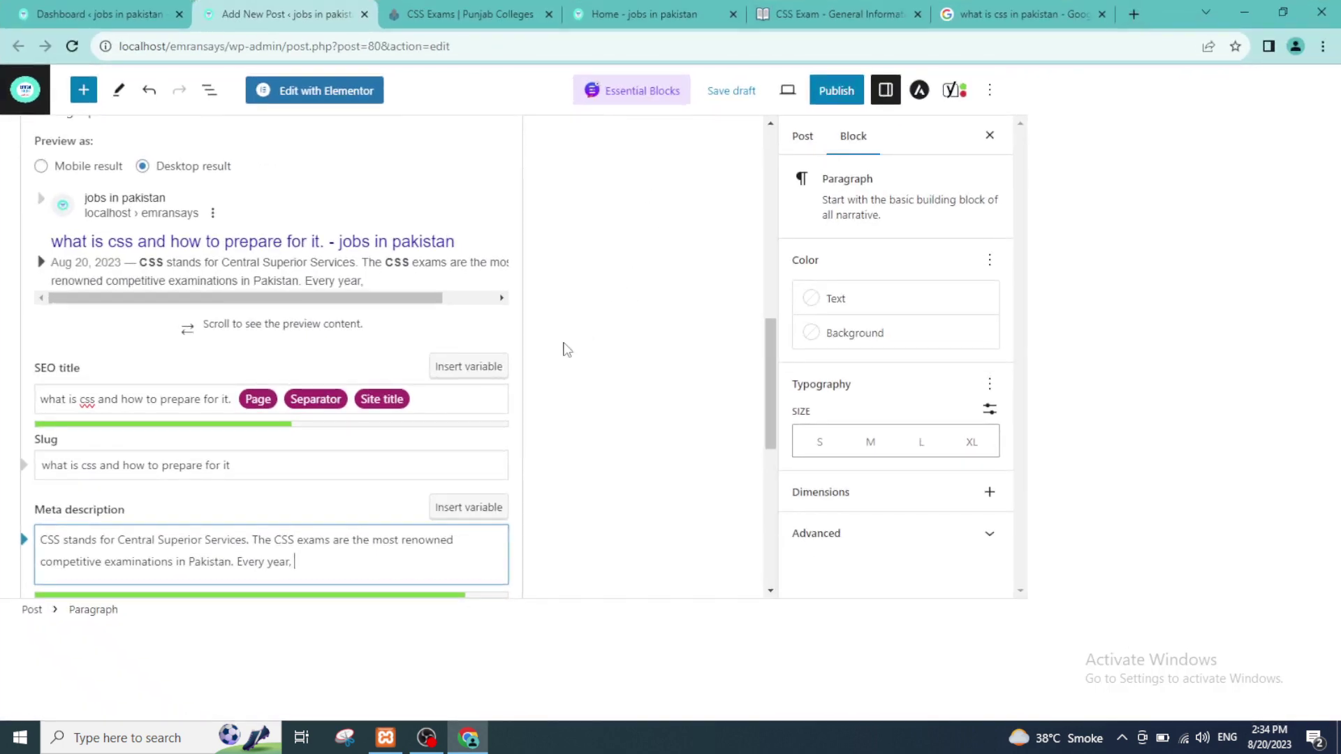
scroll(566, 350, down, 1)
scroll(434, 470, down, 4)
scroll(392, 493, up, 5)
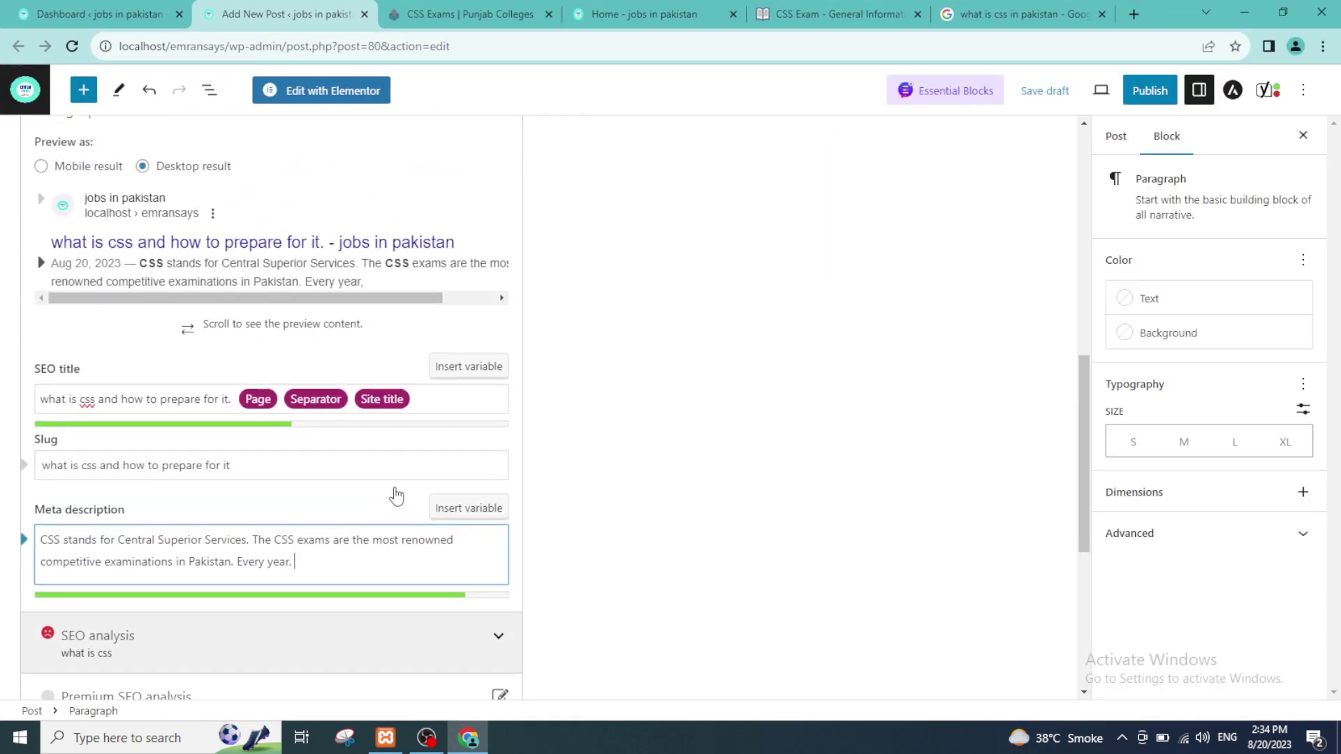
scroll(308, 449, up, 6)
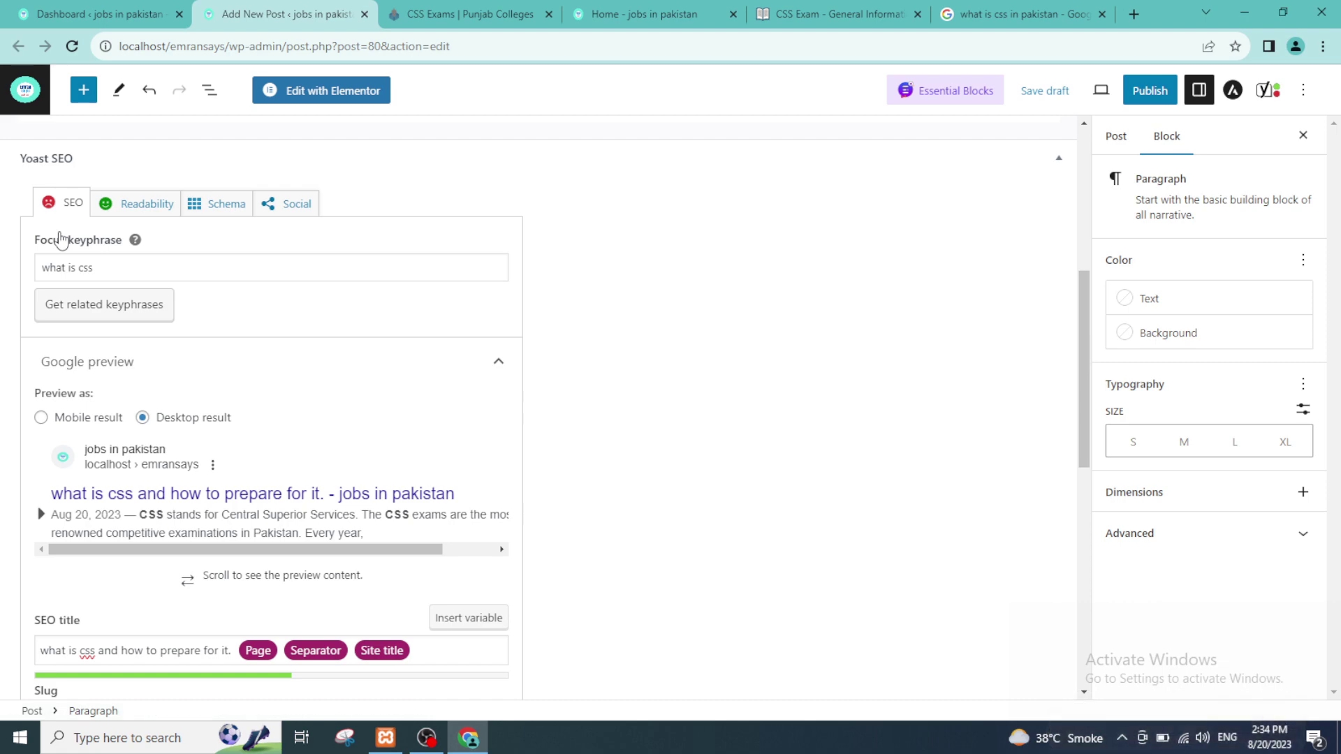
scroll(251, 371, down, 7)
scroll(299, 437, up, 2)
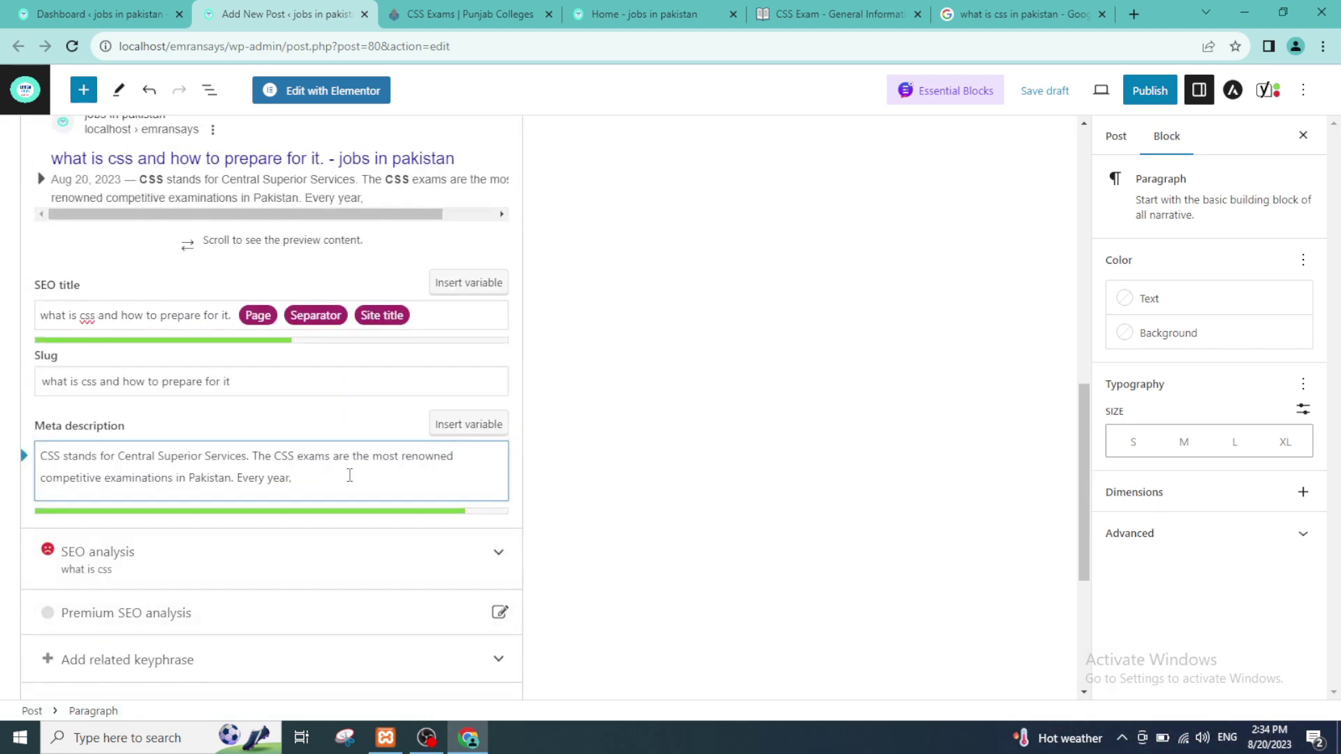
Expand the Yoast SEO analysis for "what is css" and review its problems and good results.
click(412, 570)
scroll(427, 548, down, 4)
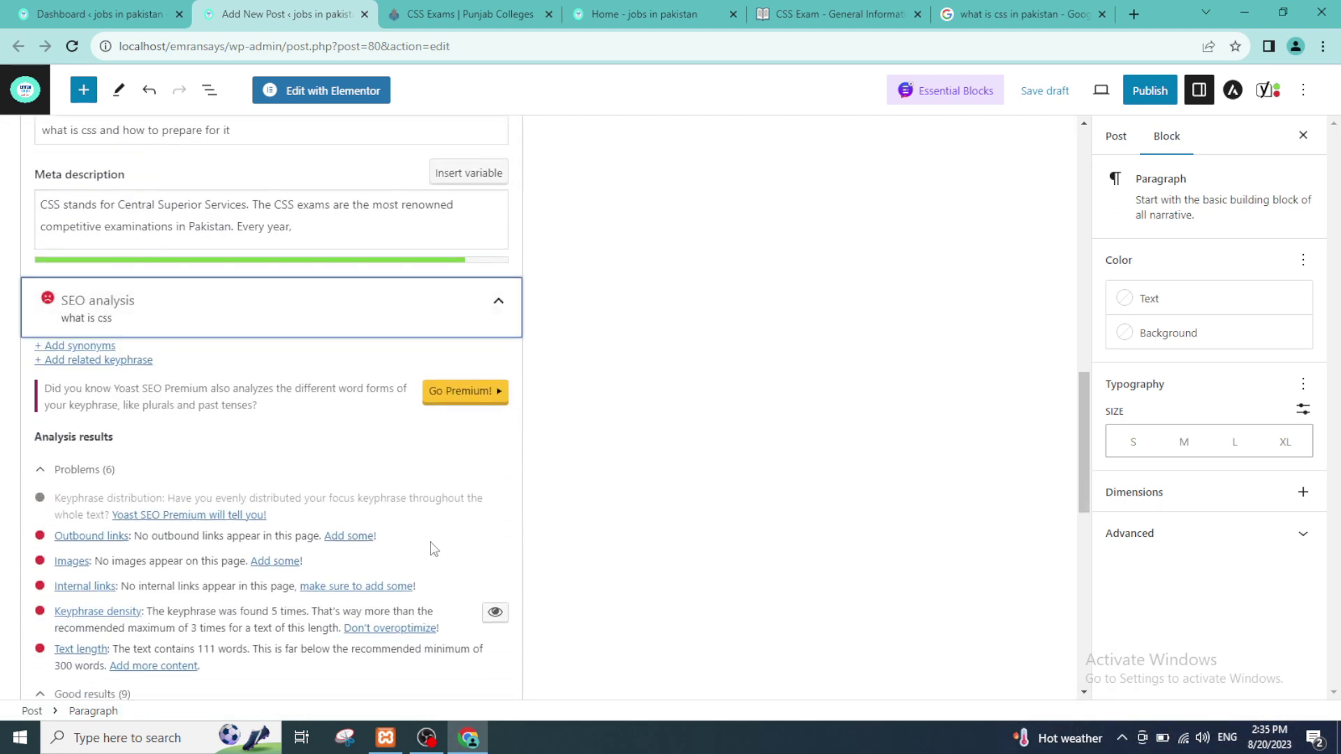
scroll(553, 488, down, 5)
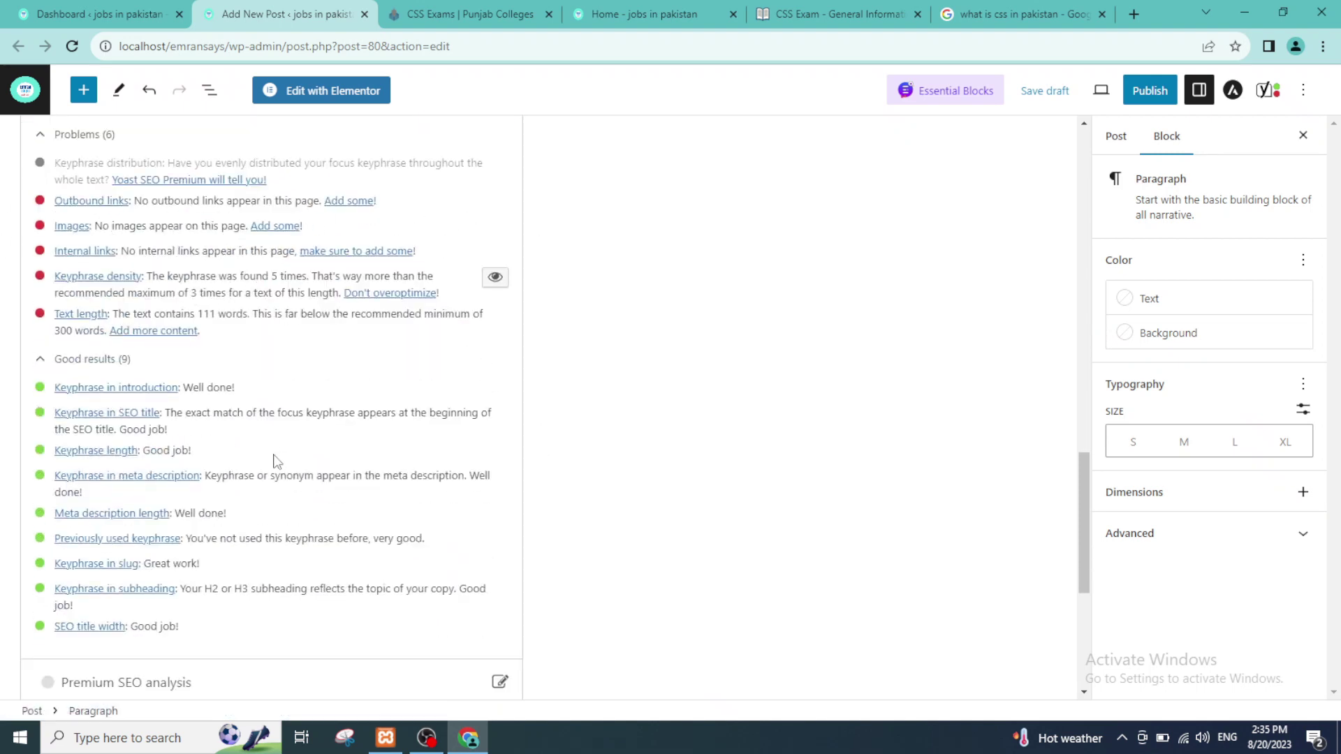
scroll(279, 468, down, 5)
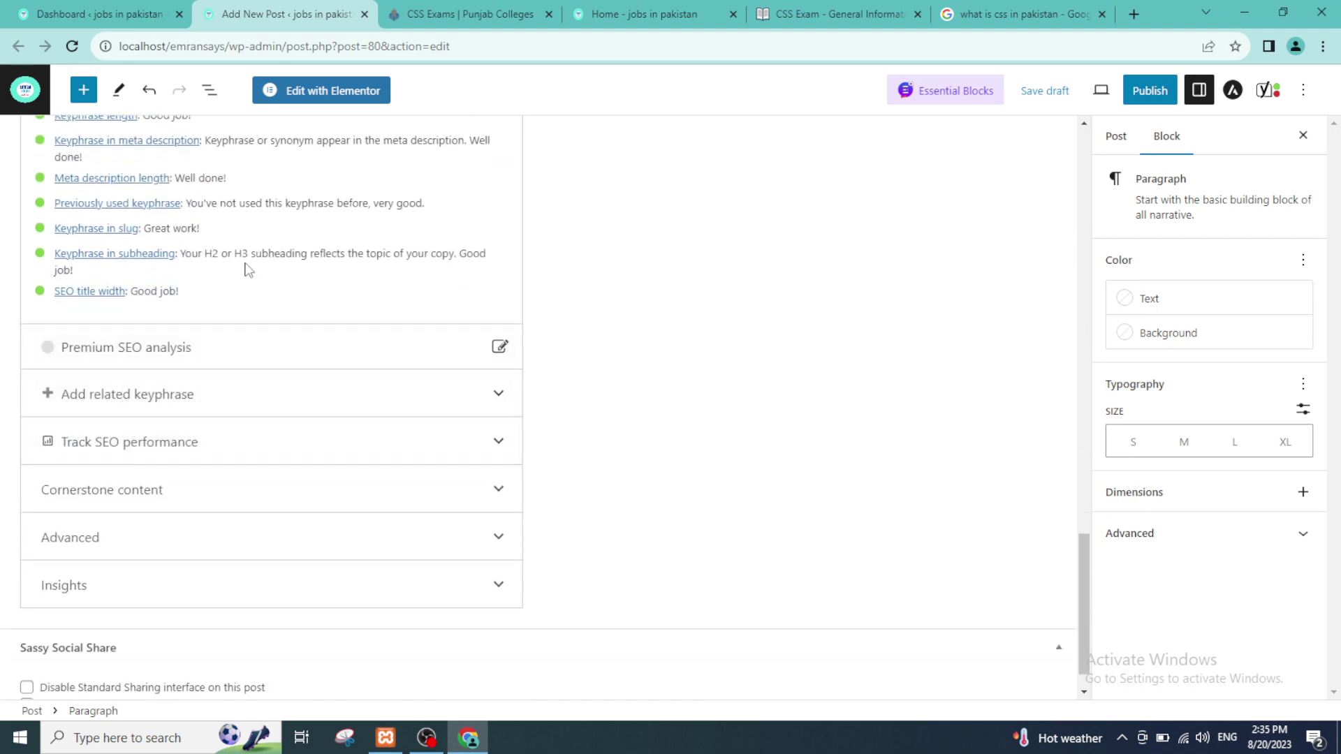
scroll(246, 268, up, 2)
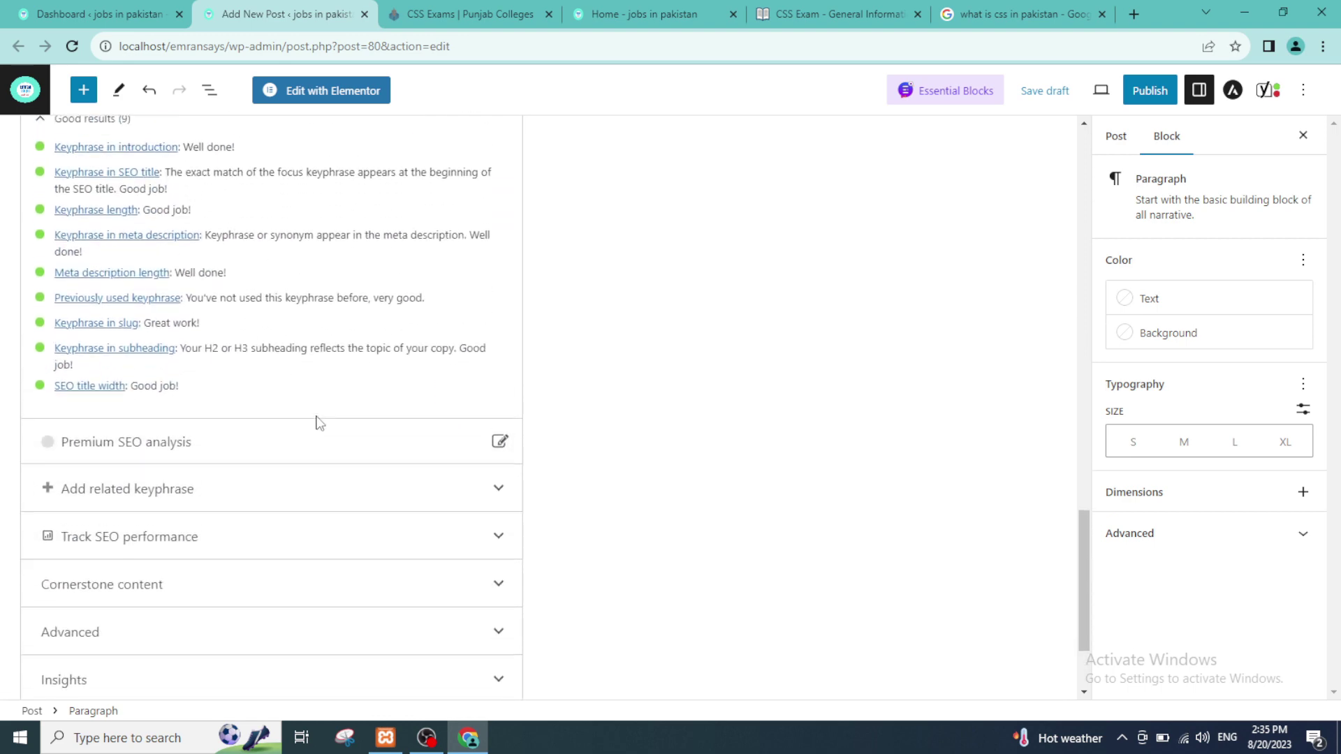
In the post's settings, create a new category named "css" and assign it to the post.
scroll(318, 422, up, 15)
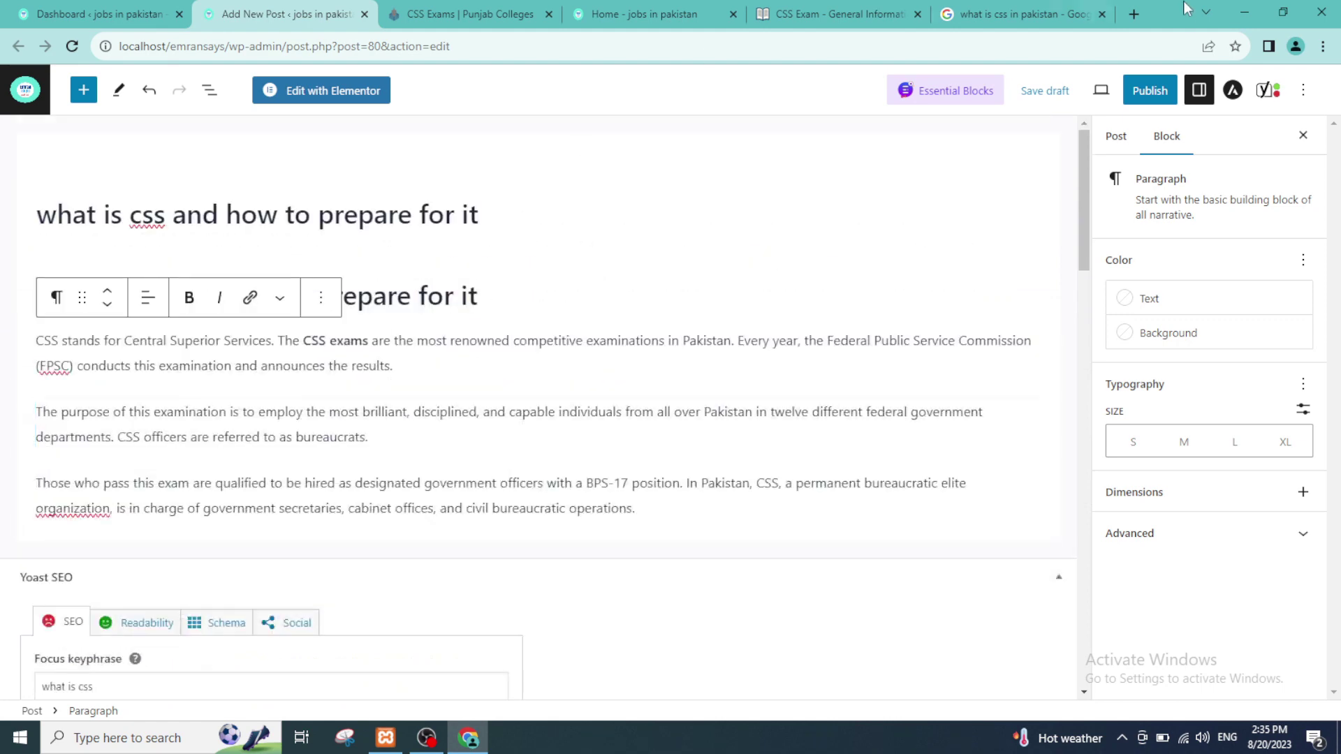
click(1121, 137)
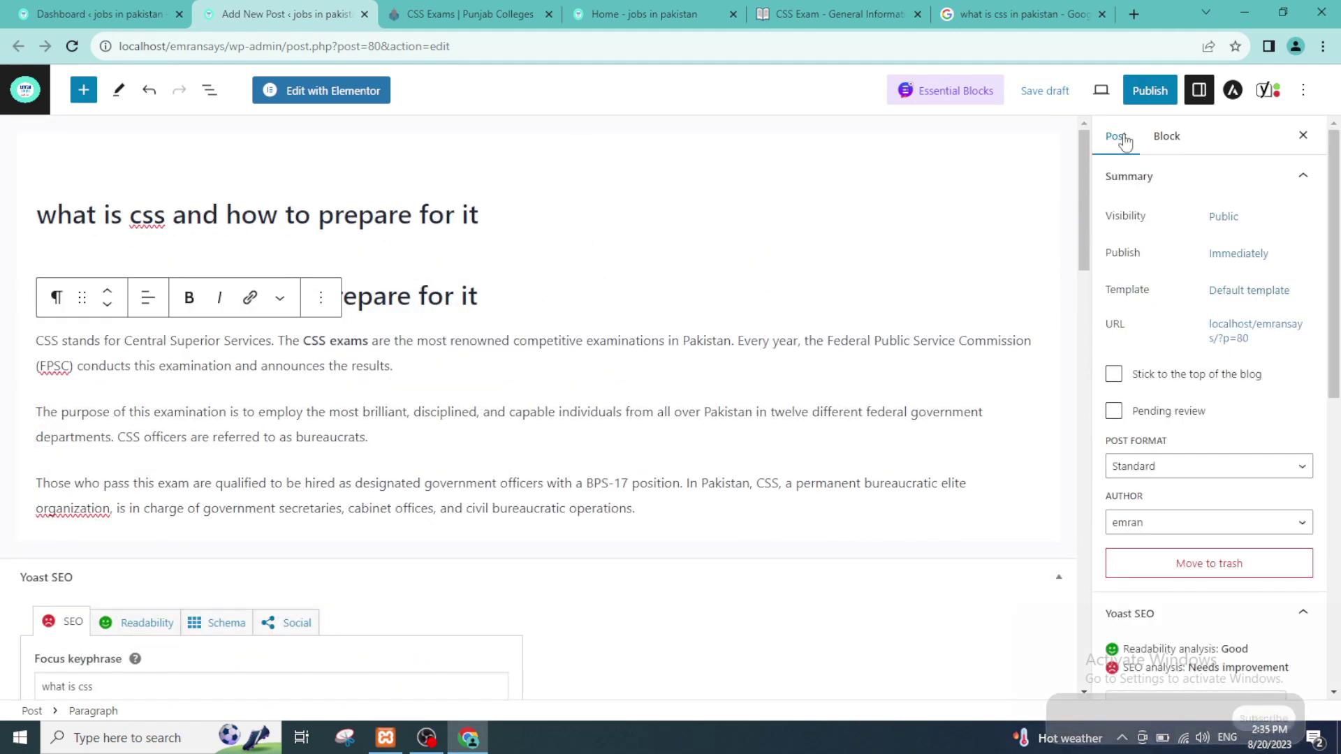
scroll(1231, 354, down, 5)
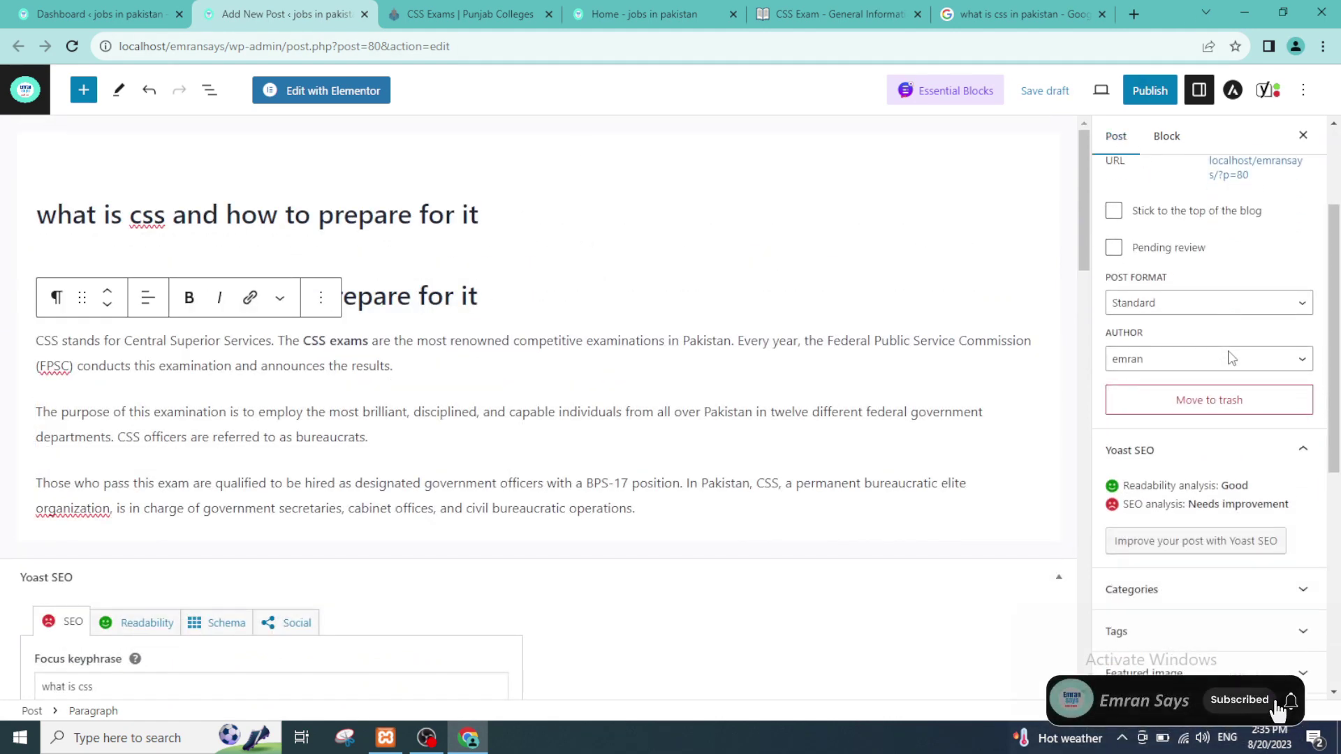
scroll(1230, 354, up, 3)
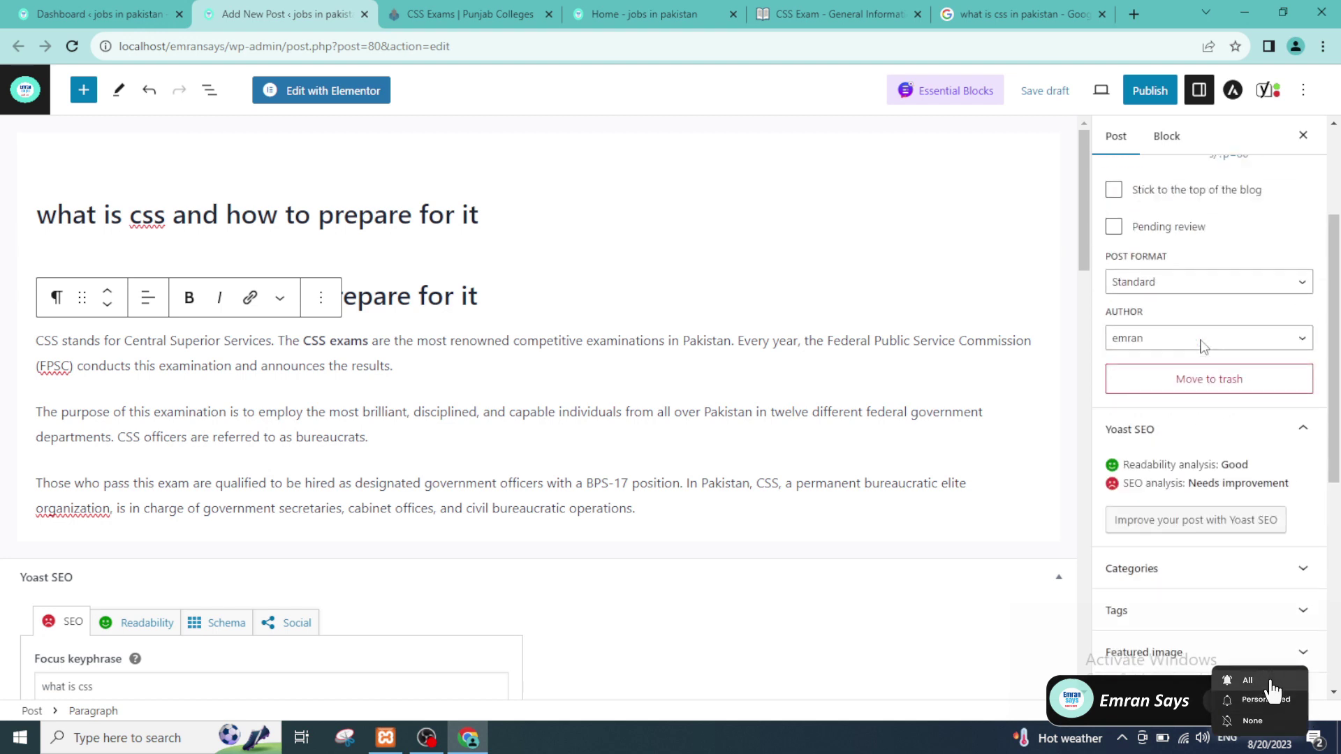
scroll(1192, 494, up, 2)
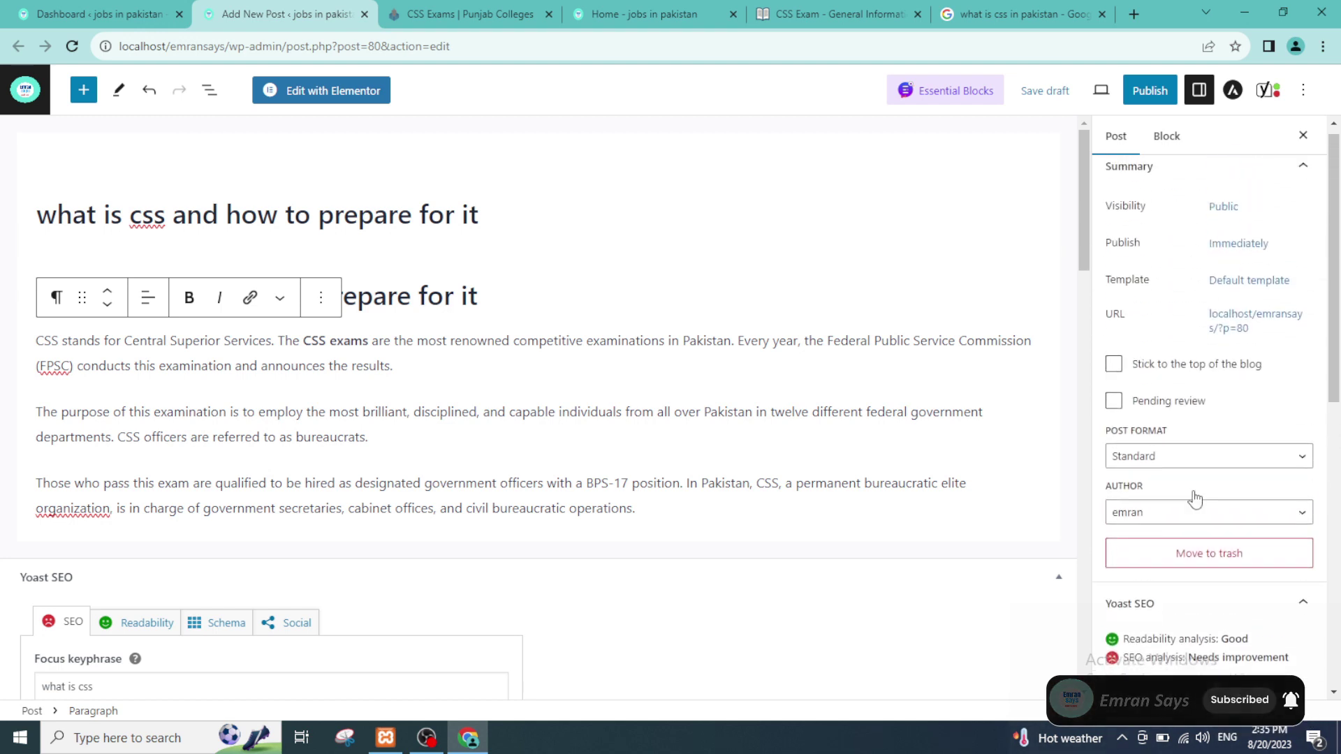
scroll(1179, 389, down, 5)
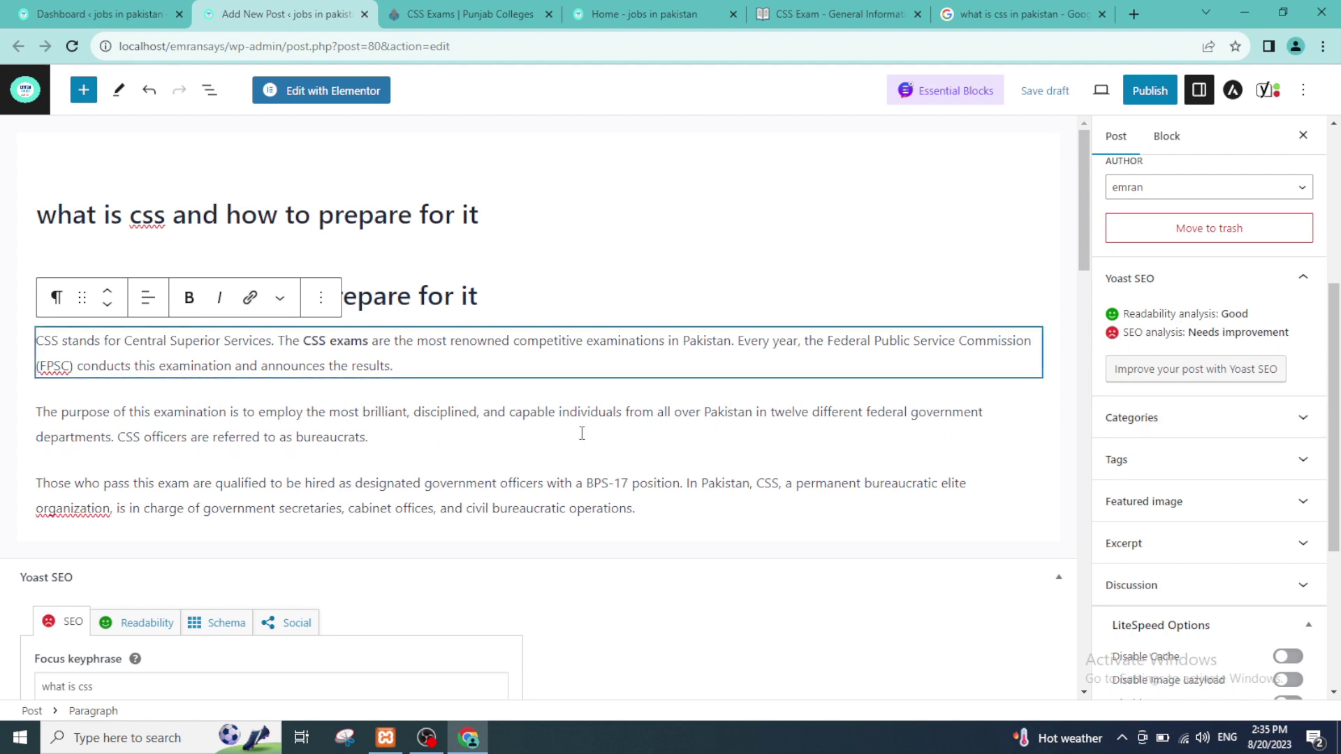
click(1203, 421)
scroll(1204, 426, down, 3)
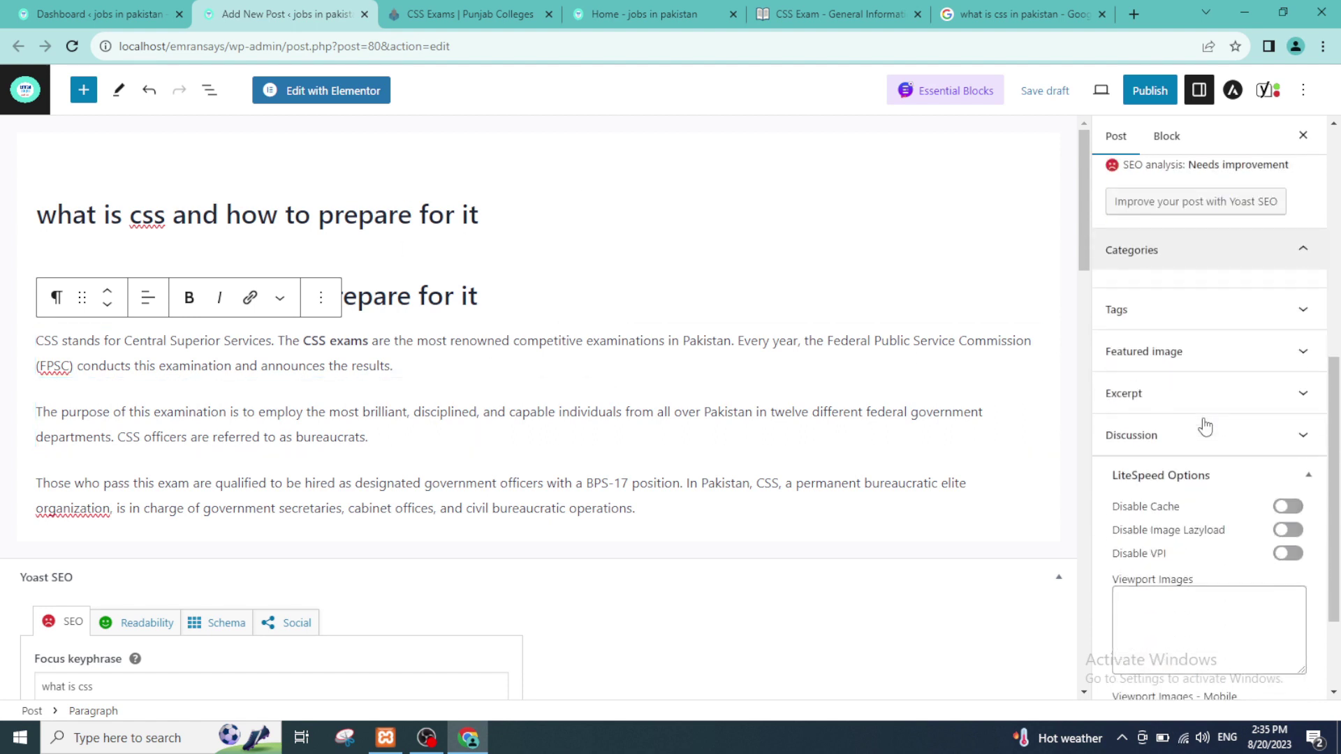
scroll(1183, 347, up, 2)
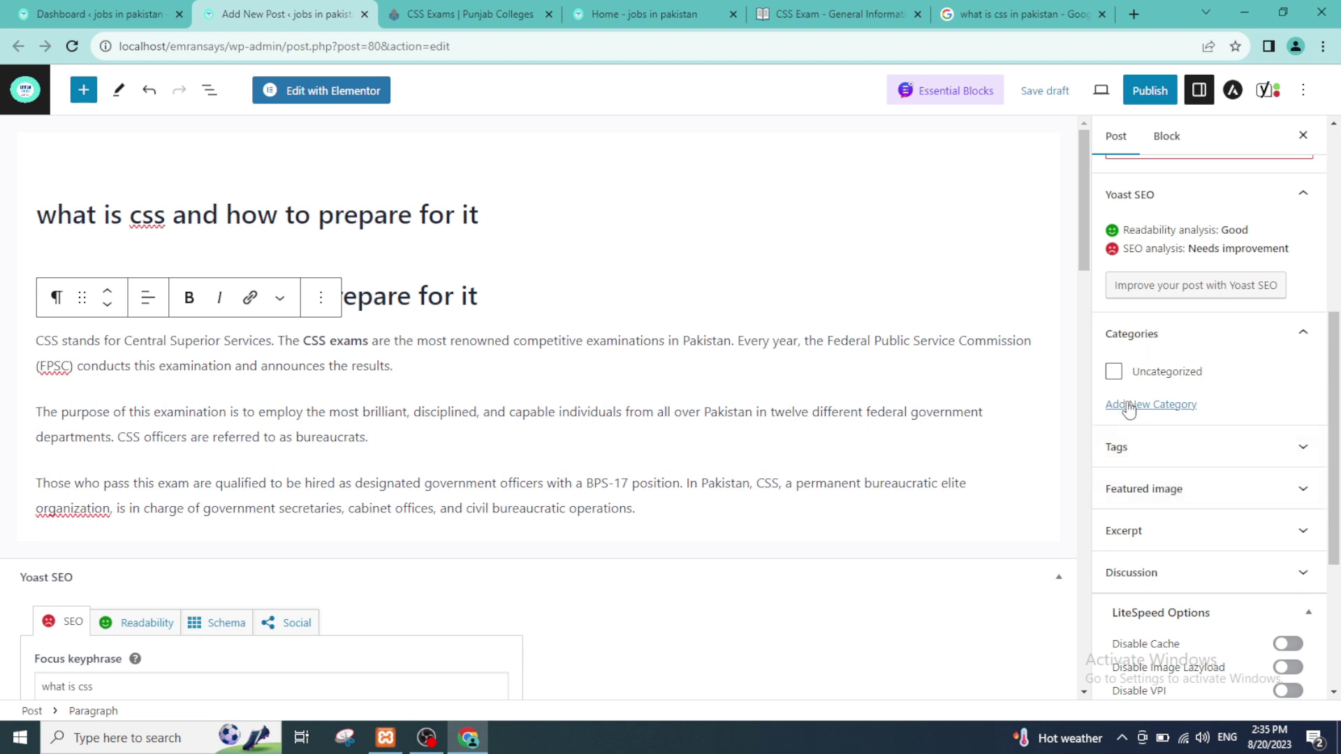
click(1131, 404)
click(1160, 462)
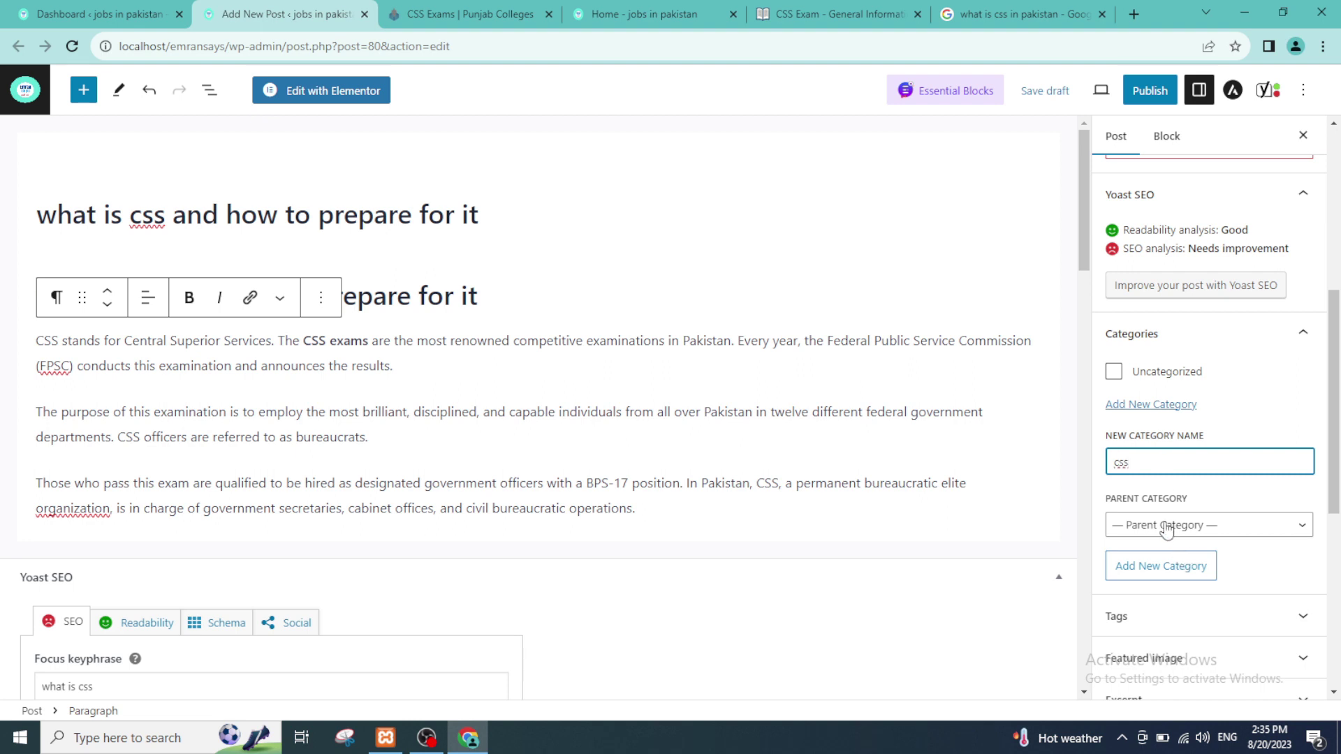
click(1168, 566)
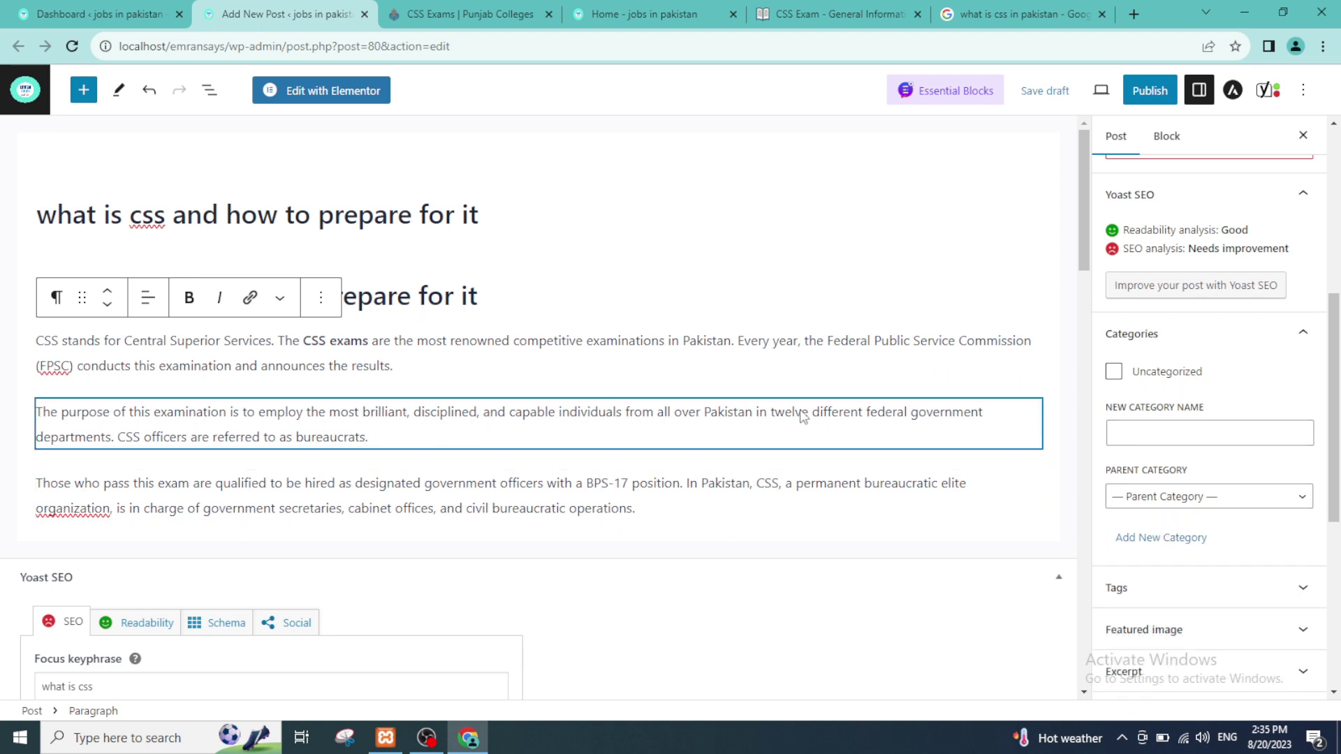
scroll(1171, 440, up, 1)
scroll(1171, 433, down, 1)
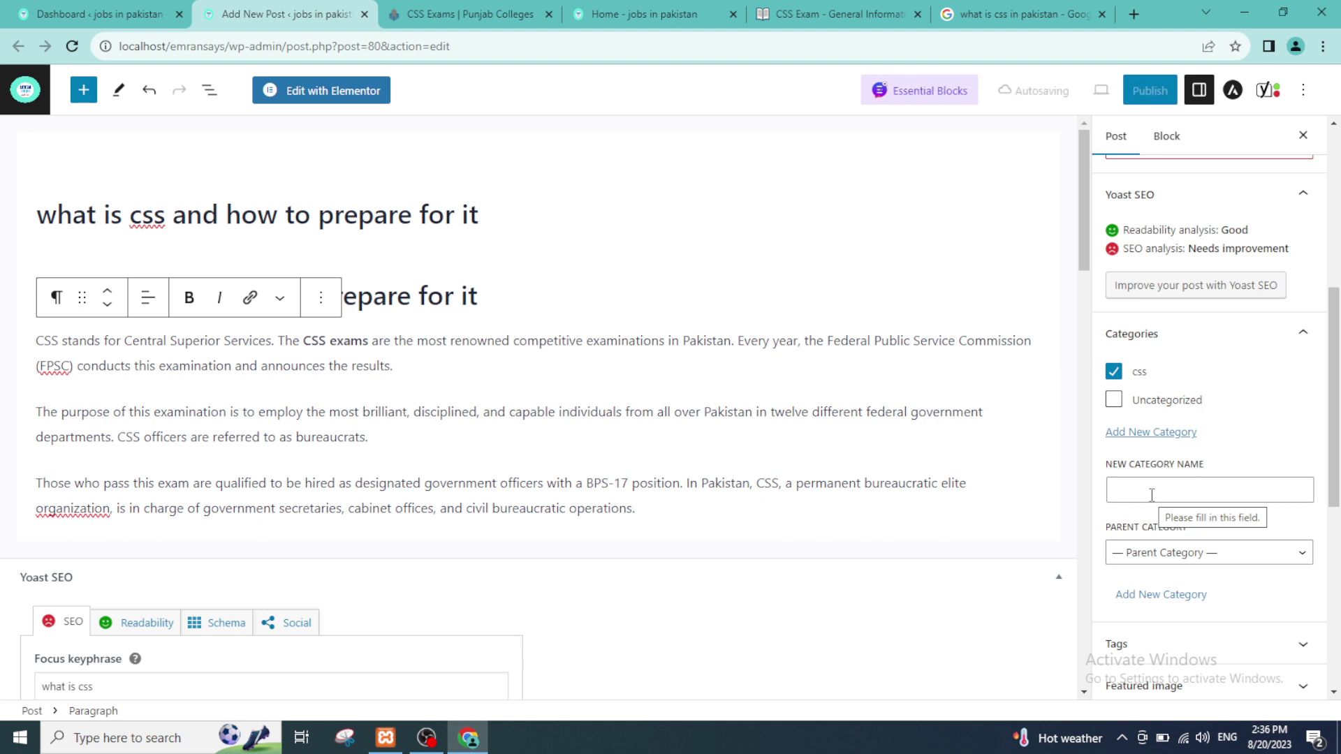
Add the tags "css prepration" and "css upper age limit" to the post.
scroll(1148, 488, down, 3)
click(1143, 482)
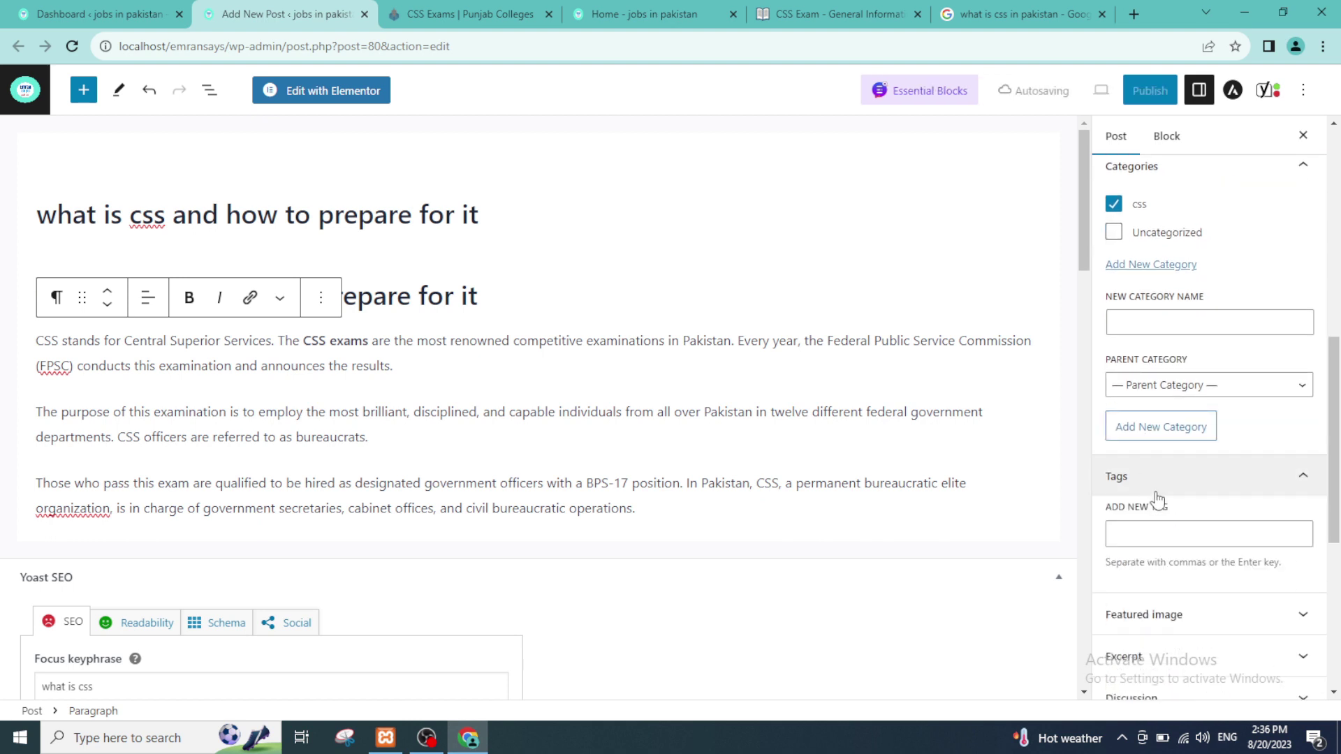
click(1159, 541)
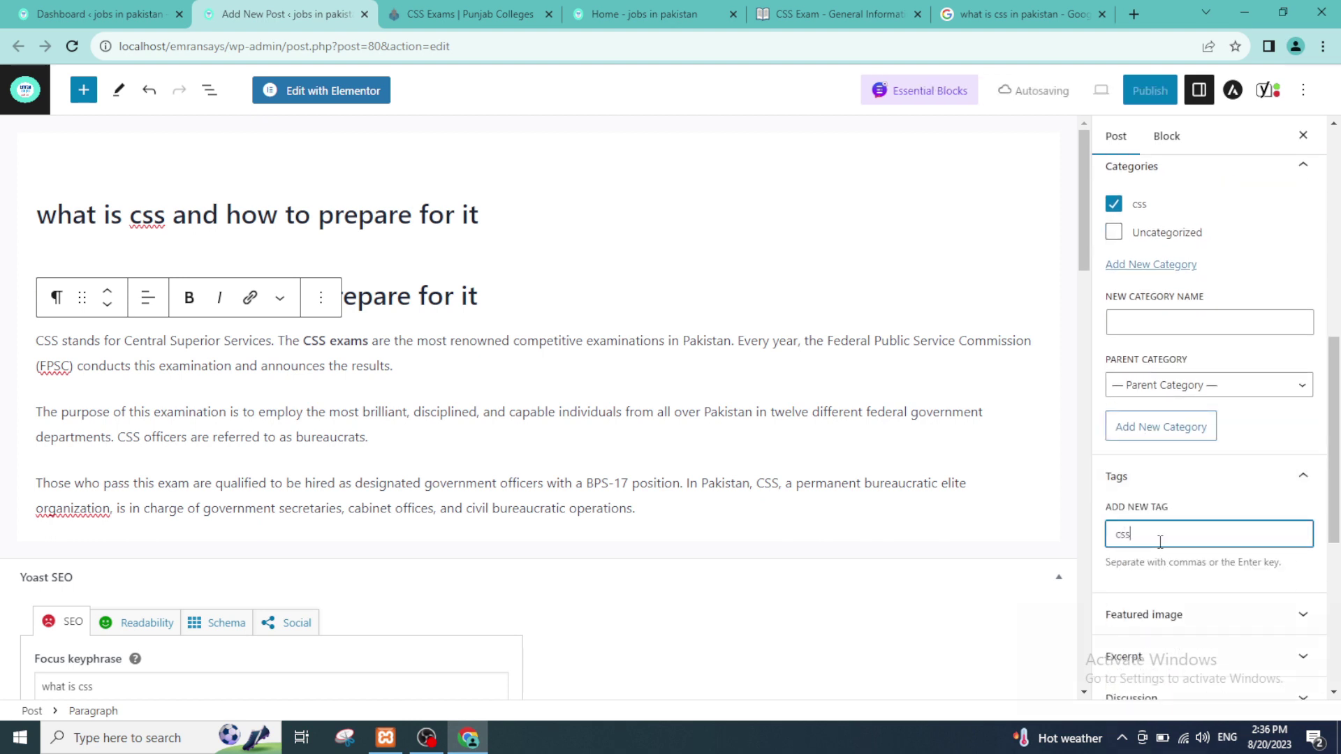
text(css)
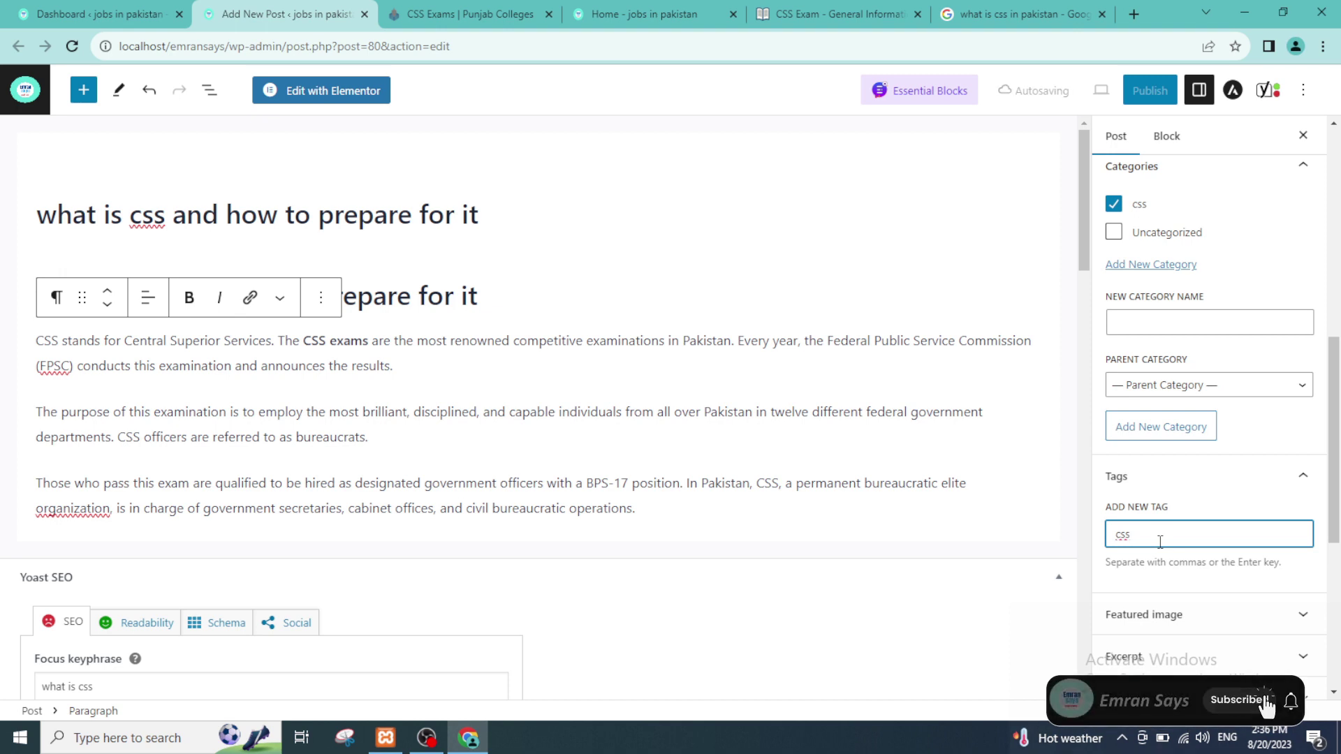
text( prep)
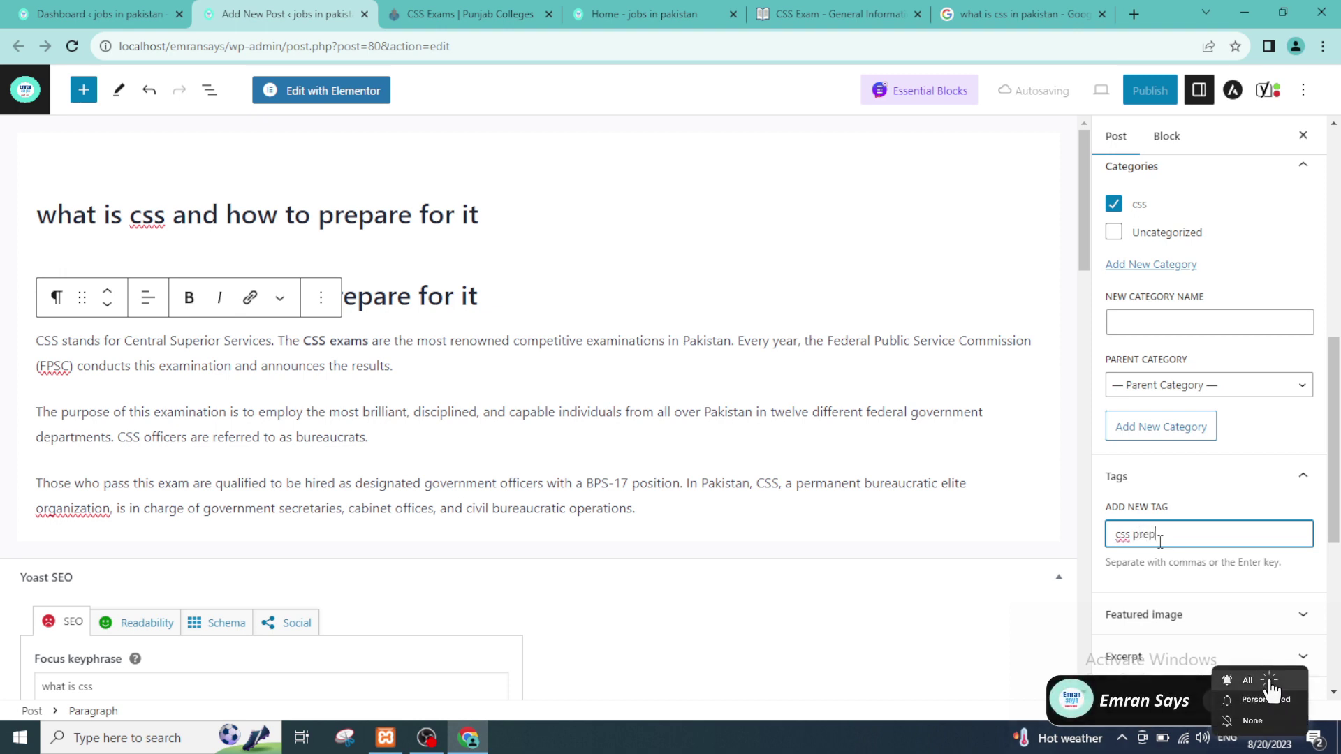
text(aration)
key(Return)
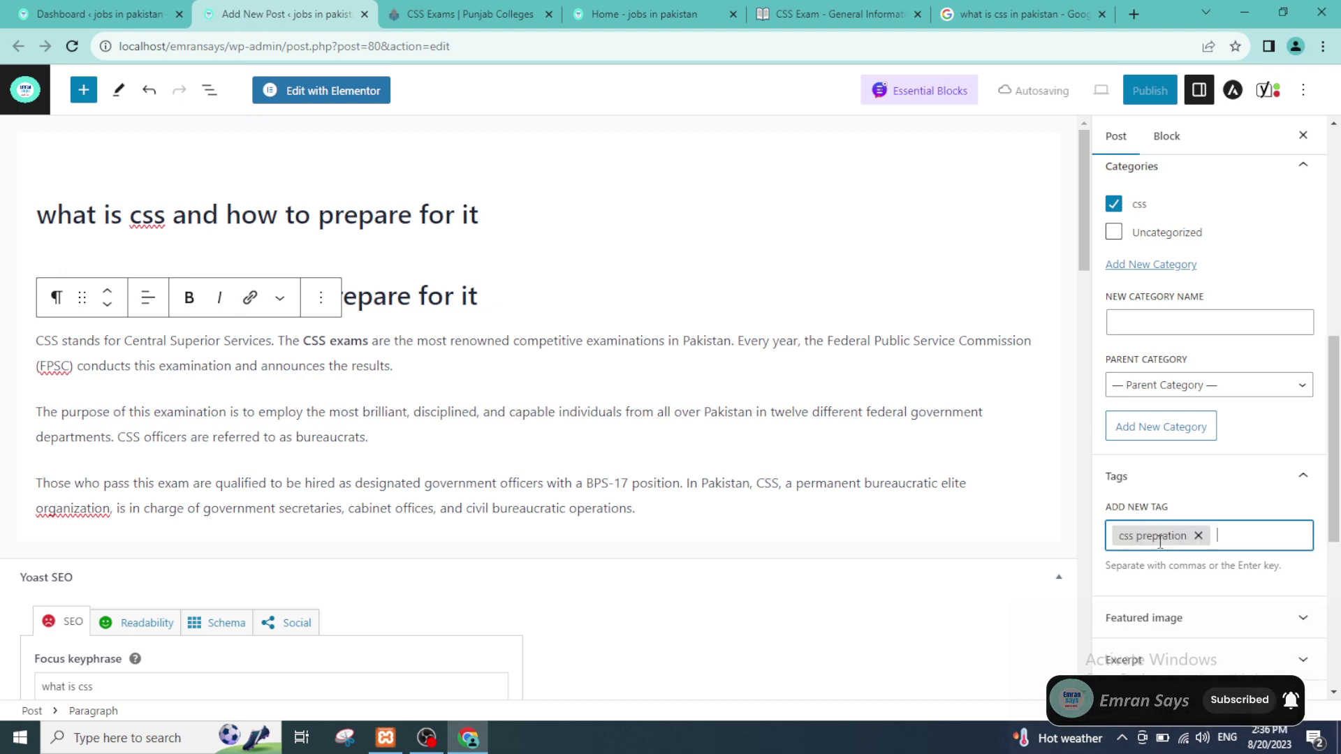
text(css )
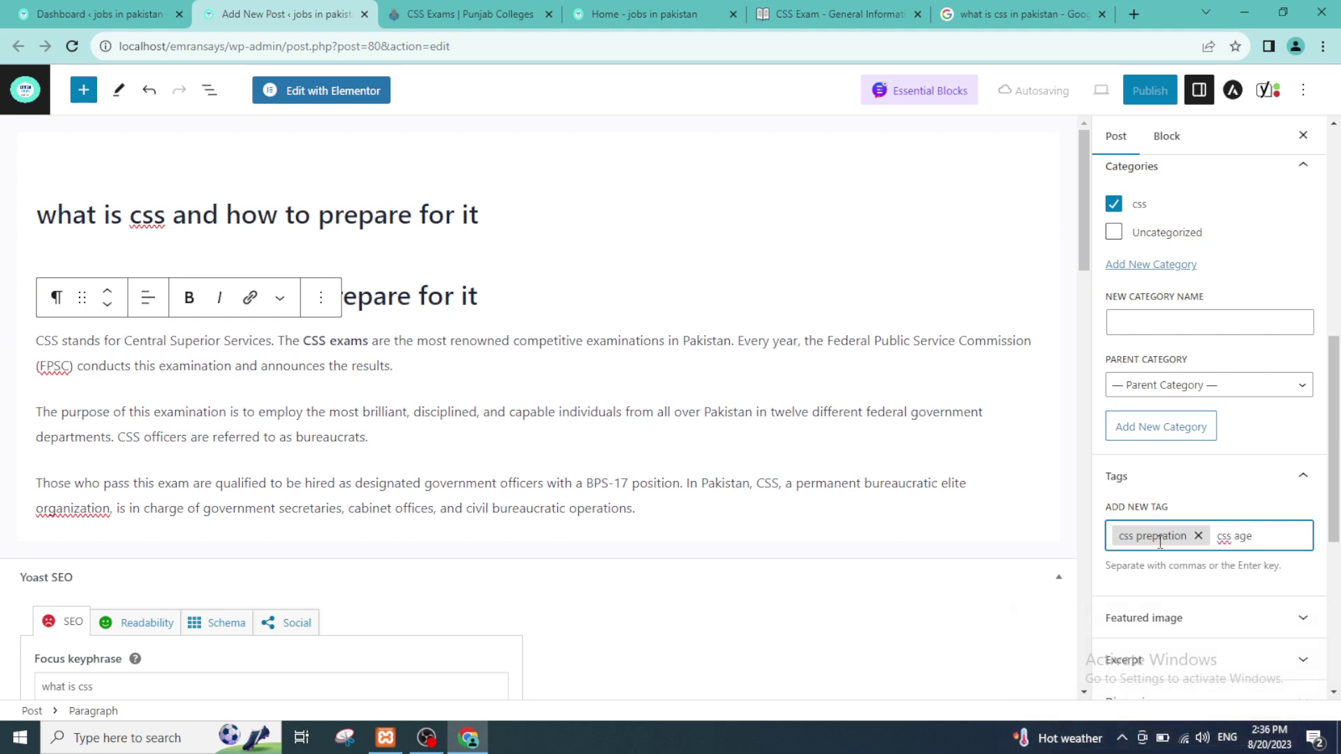
text(upper a)
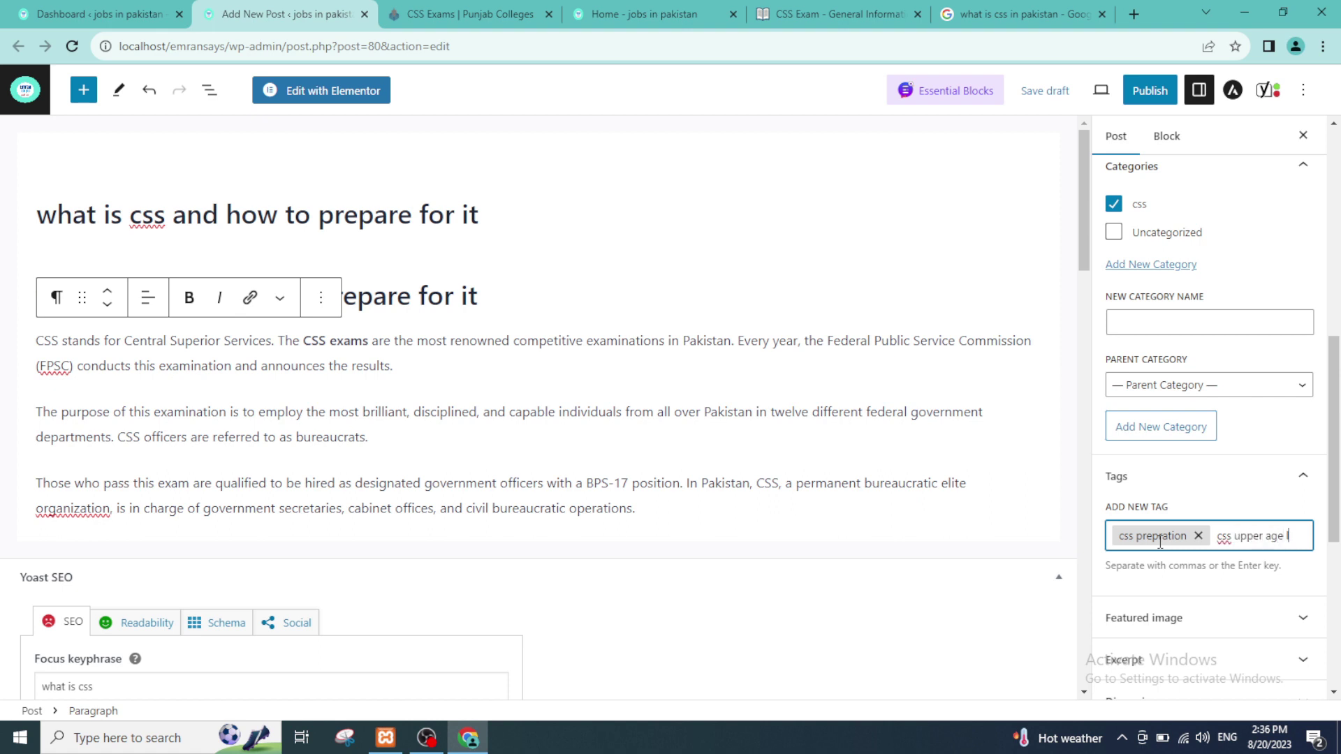
text(ge limit)
key(Return)
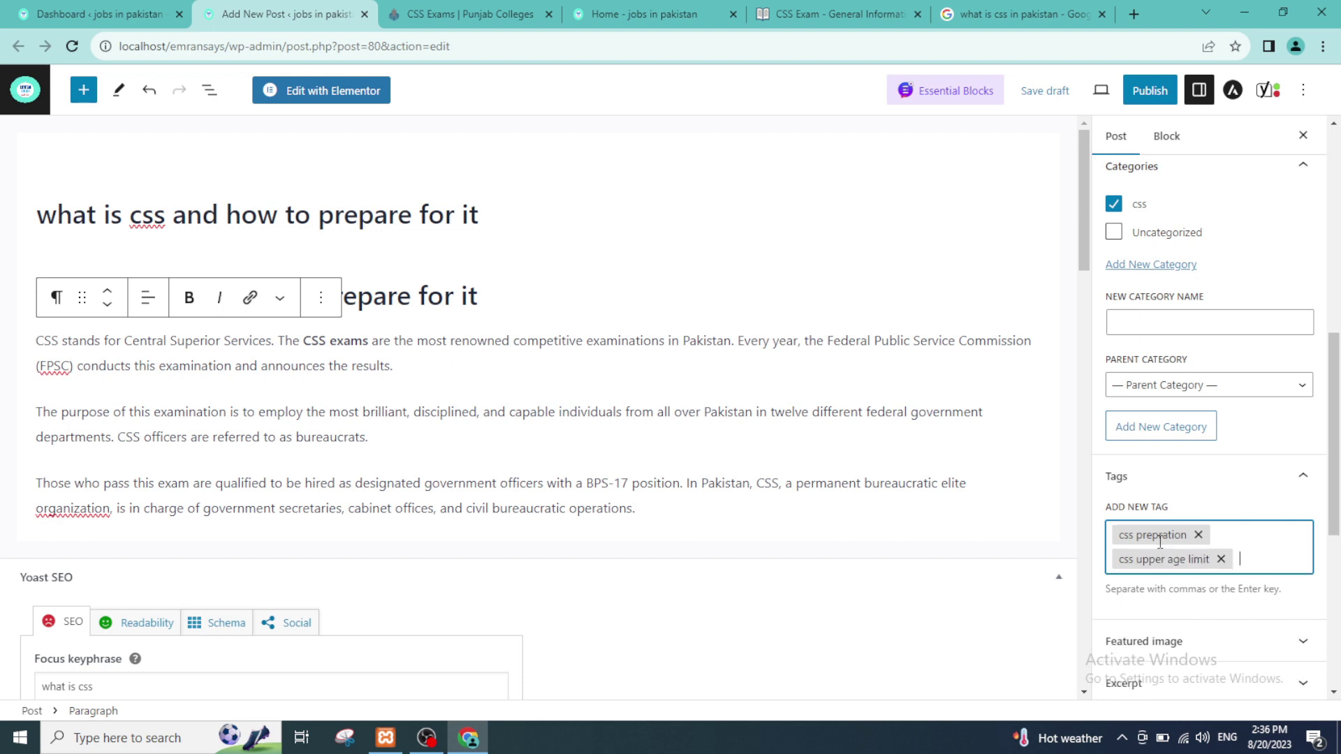
Look over the post's Featured image options and the remaining settings, including Excerpt, Discussion and LiteSpeed Options.
scroll(1211, 472, down, 1)
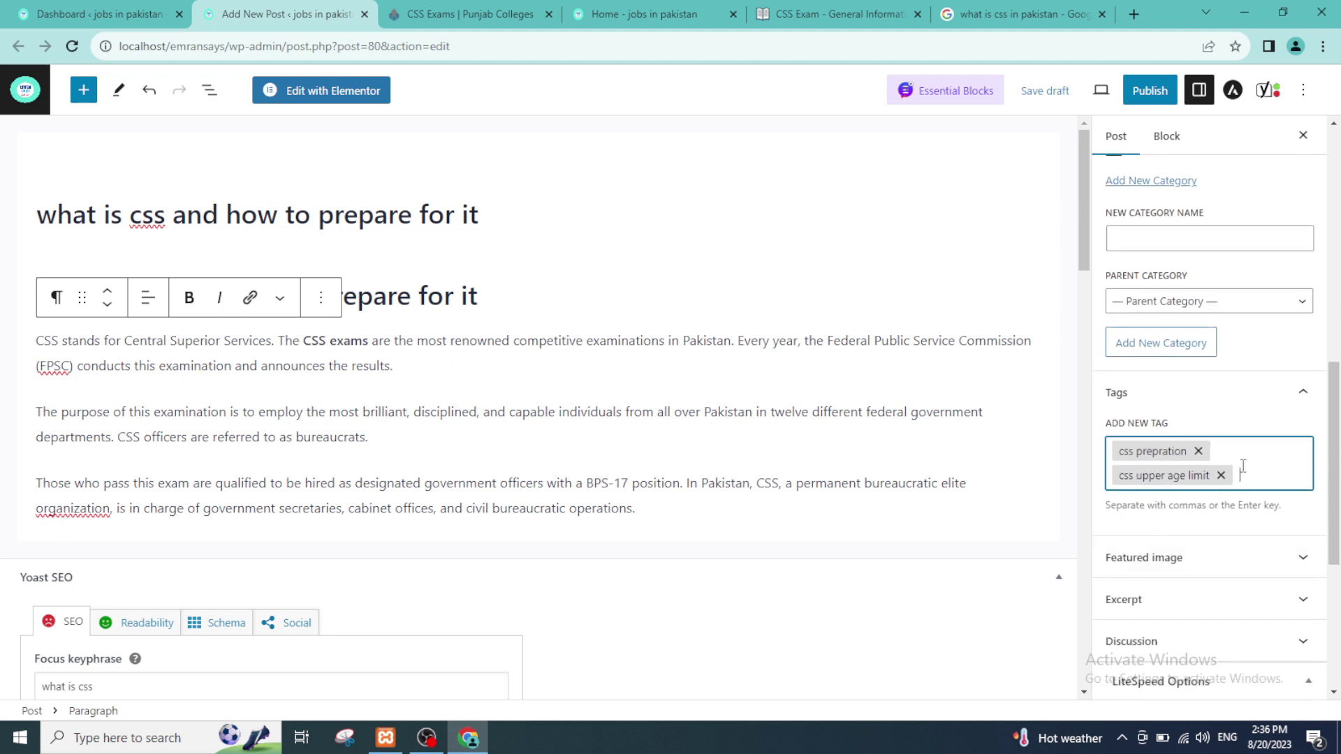
scroll(1242, 465, down, 2)
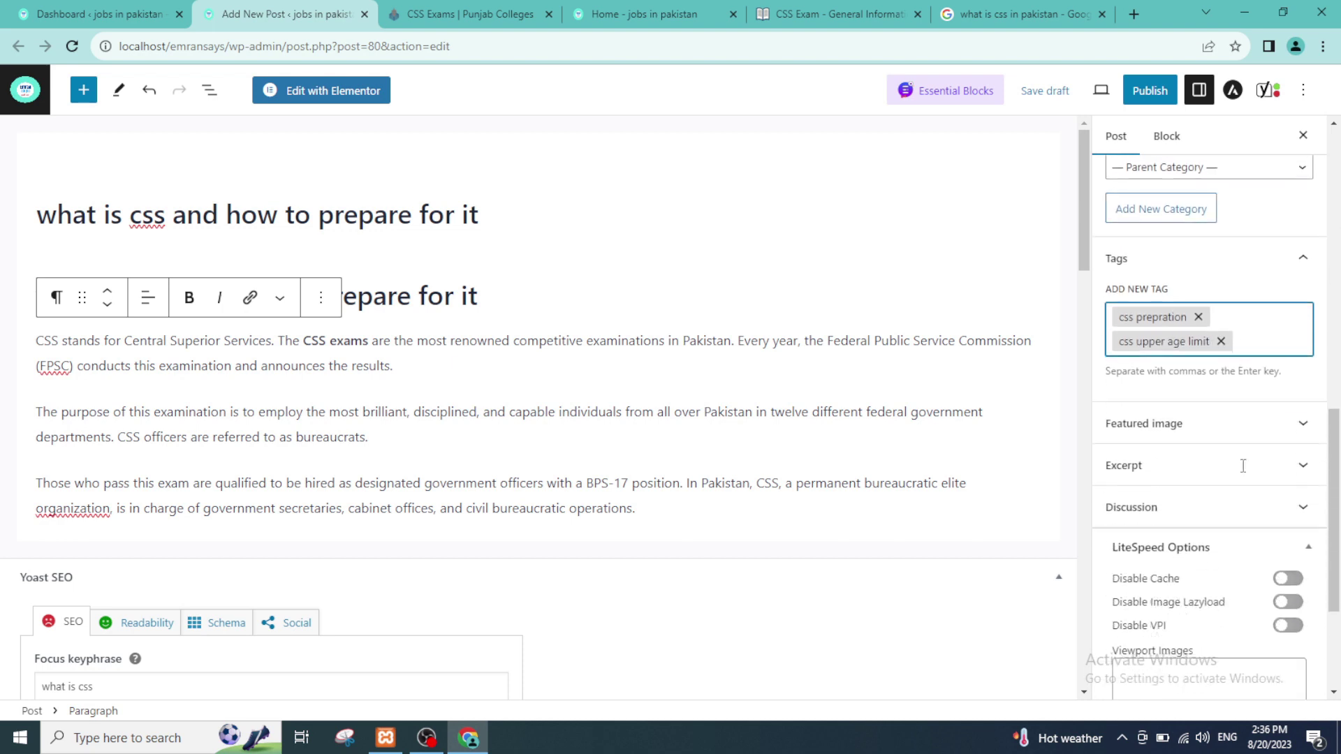
click(1182, 403)
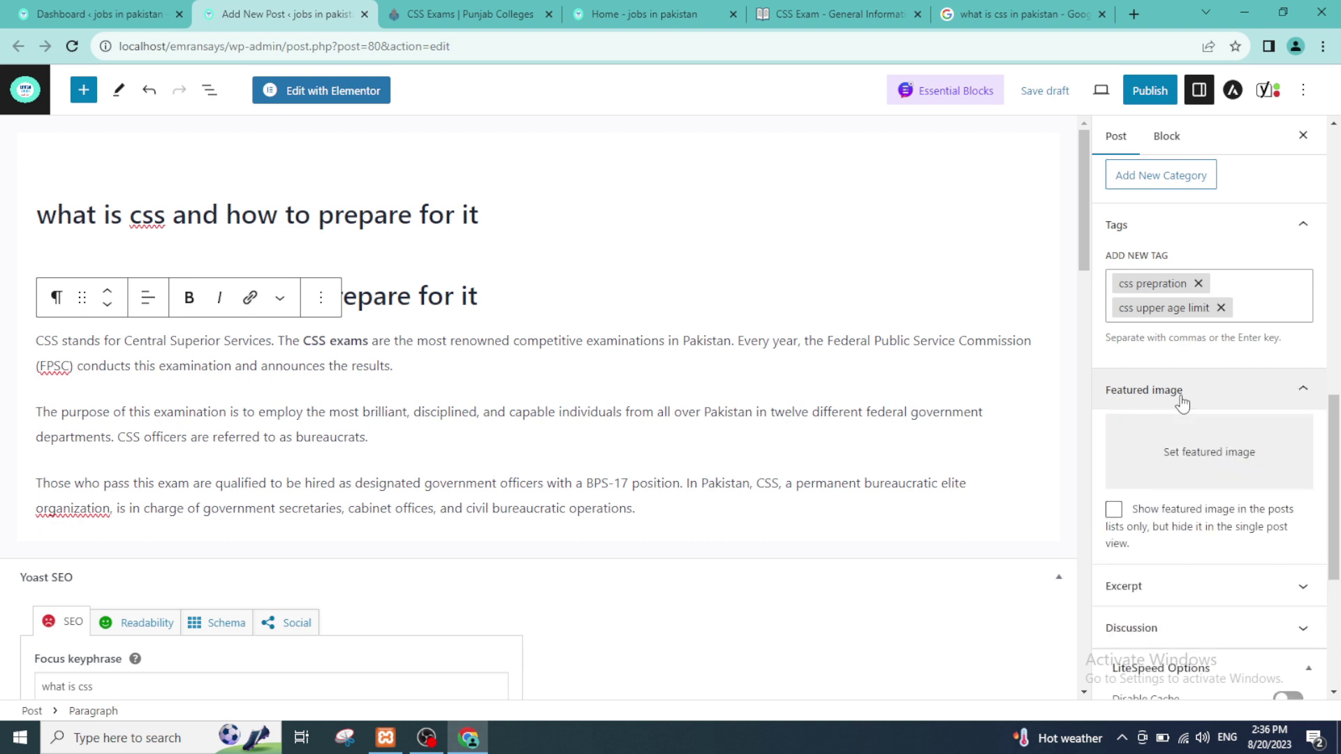
click(1182, 404)
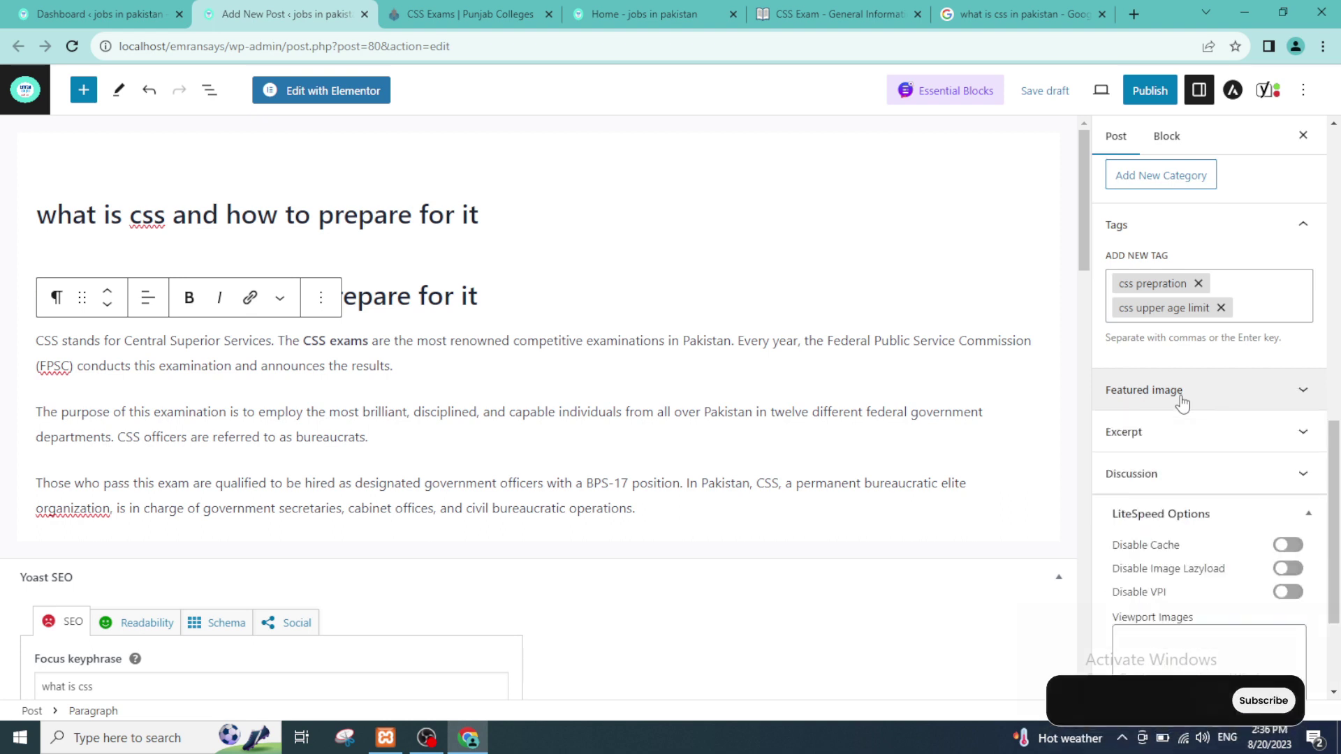
scroll(1181, 403, down, 1)
scroll(1181, 404, down, 3)
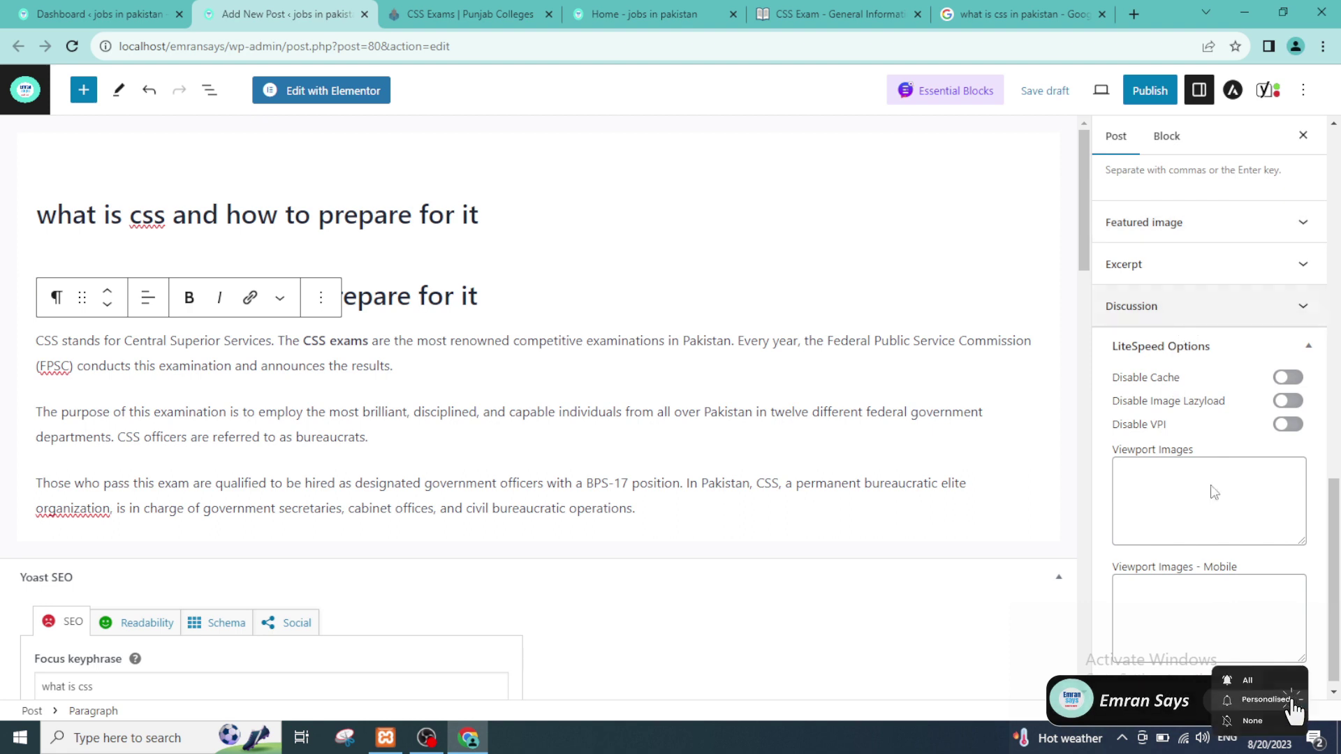
scroll(1195, 607, up, 10)
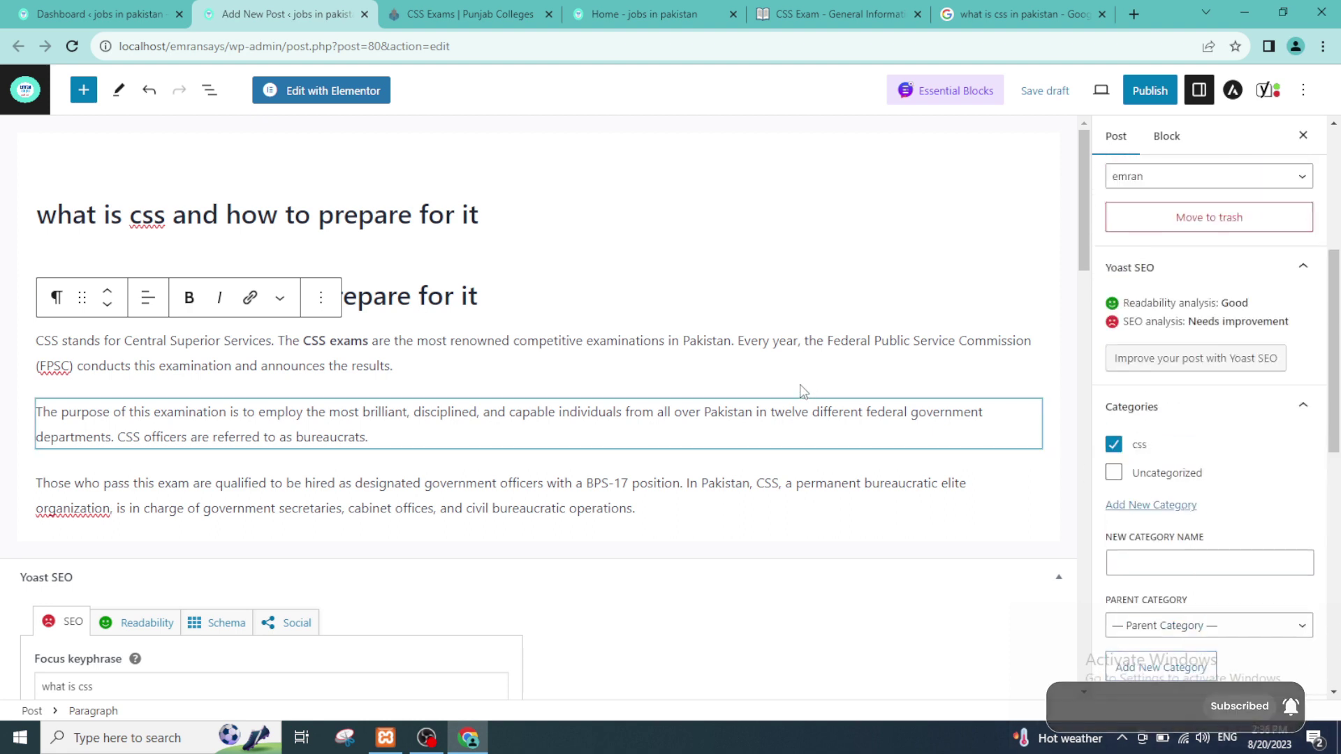
Publish the post with public visibility and immediate timing, confirming the pre-publish checks.
mouse_move(799, 391)
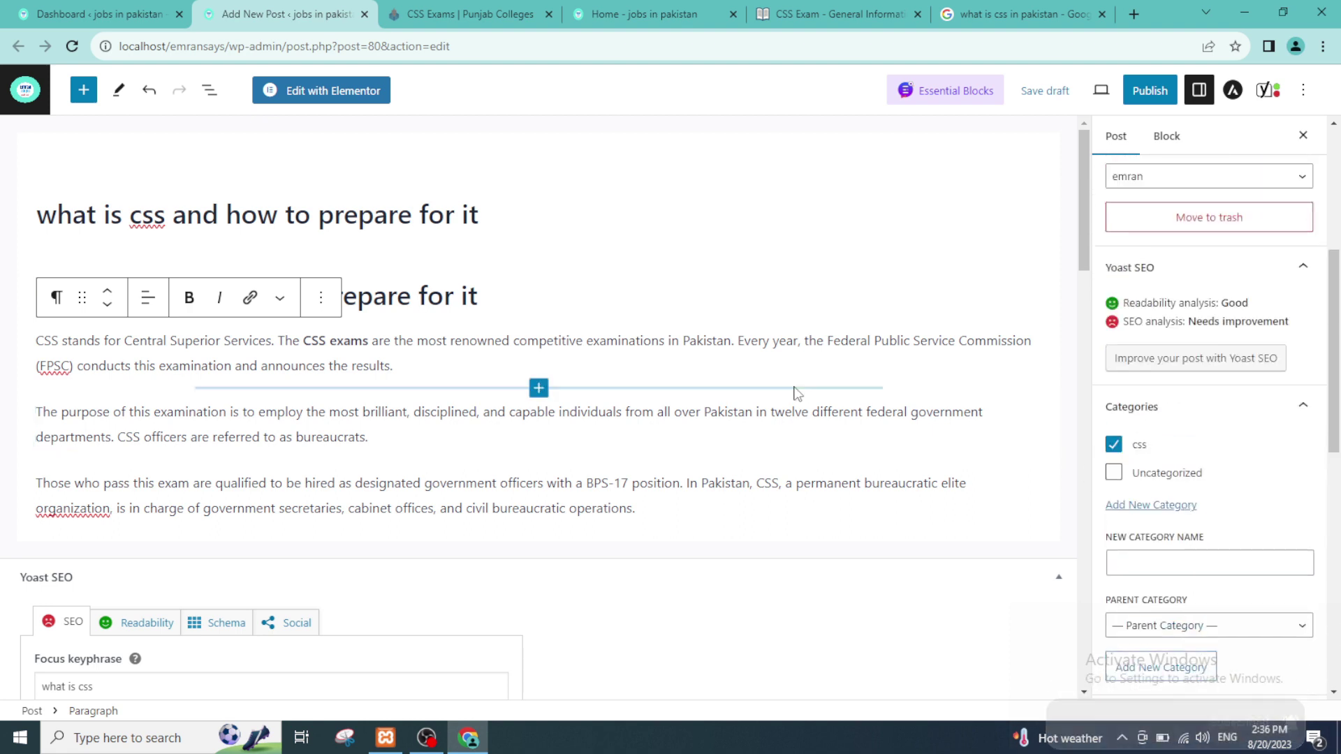
click(1167, 91)
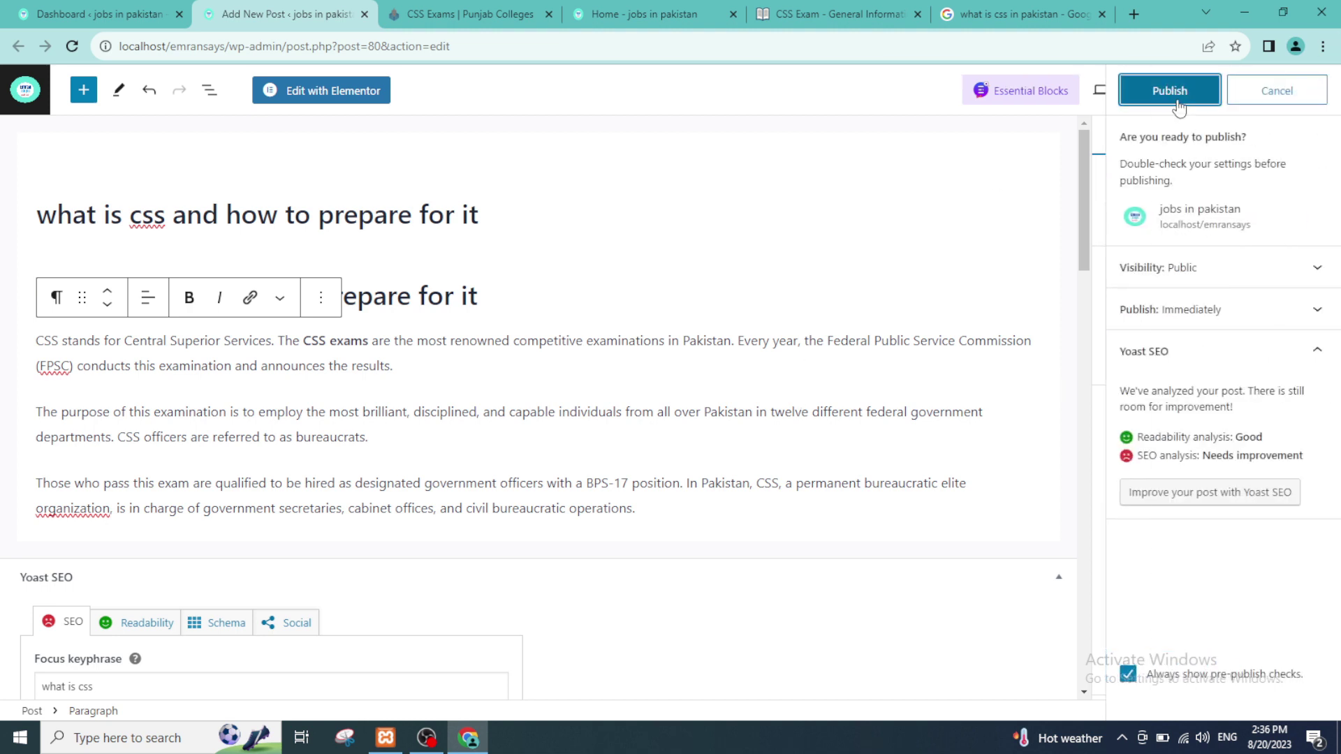
click(1168, 94)
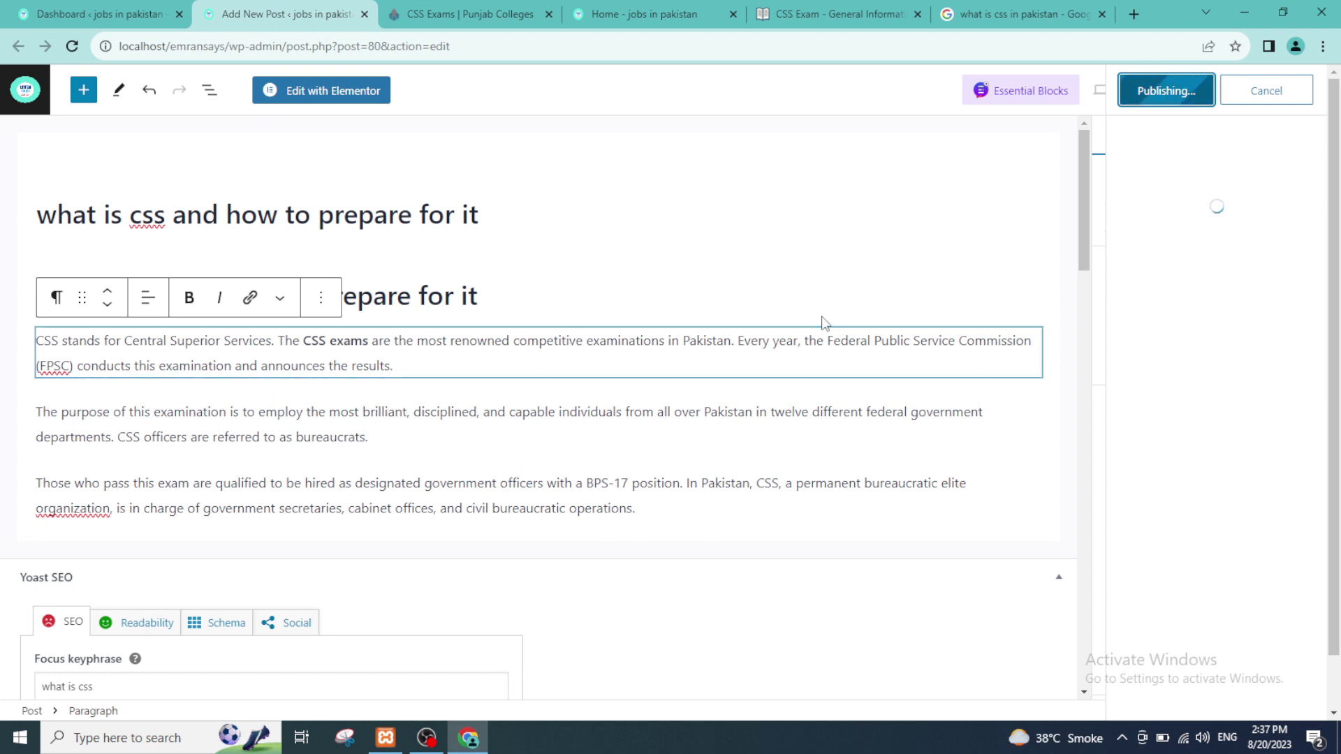
Review the post's Yoast SEO keyphrase, Google preview, meta description and SEO analysis problems.
scroll(105, 500, down, 2)
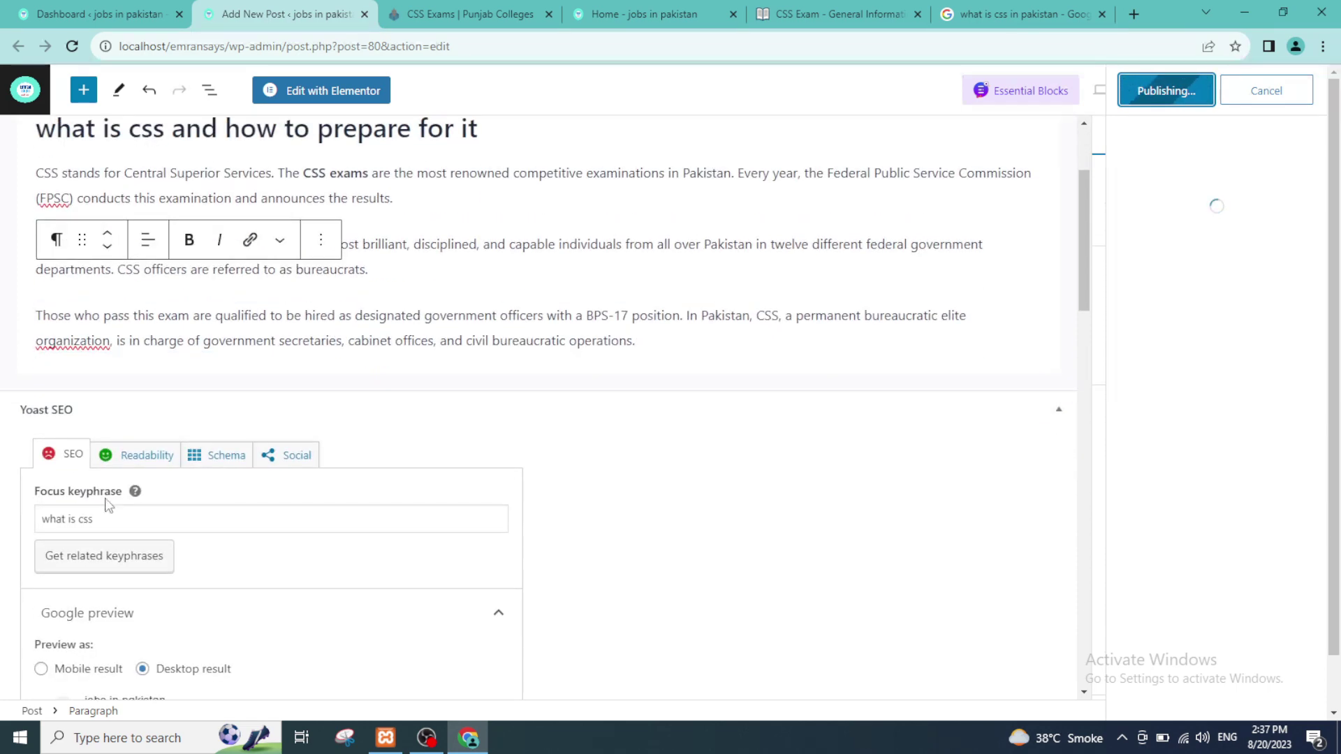
scroll(73, 543, up, 1)
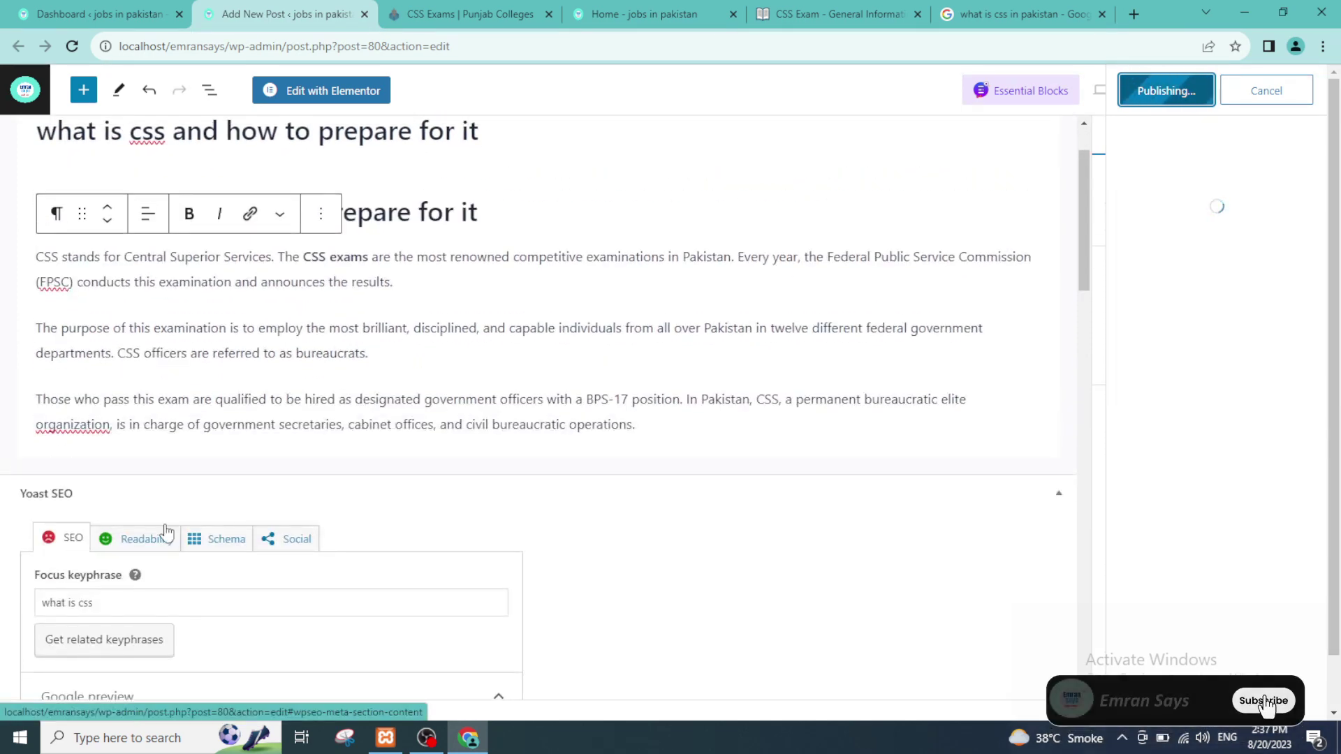
scroll(94, 547, down, 1)
scroll(95, 545, down, 10)
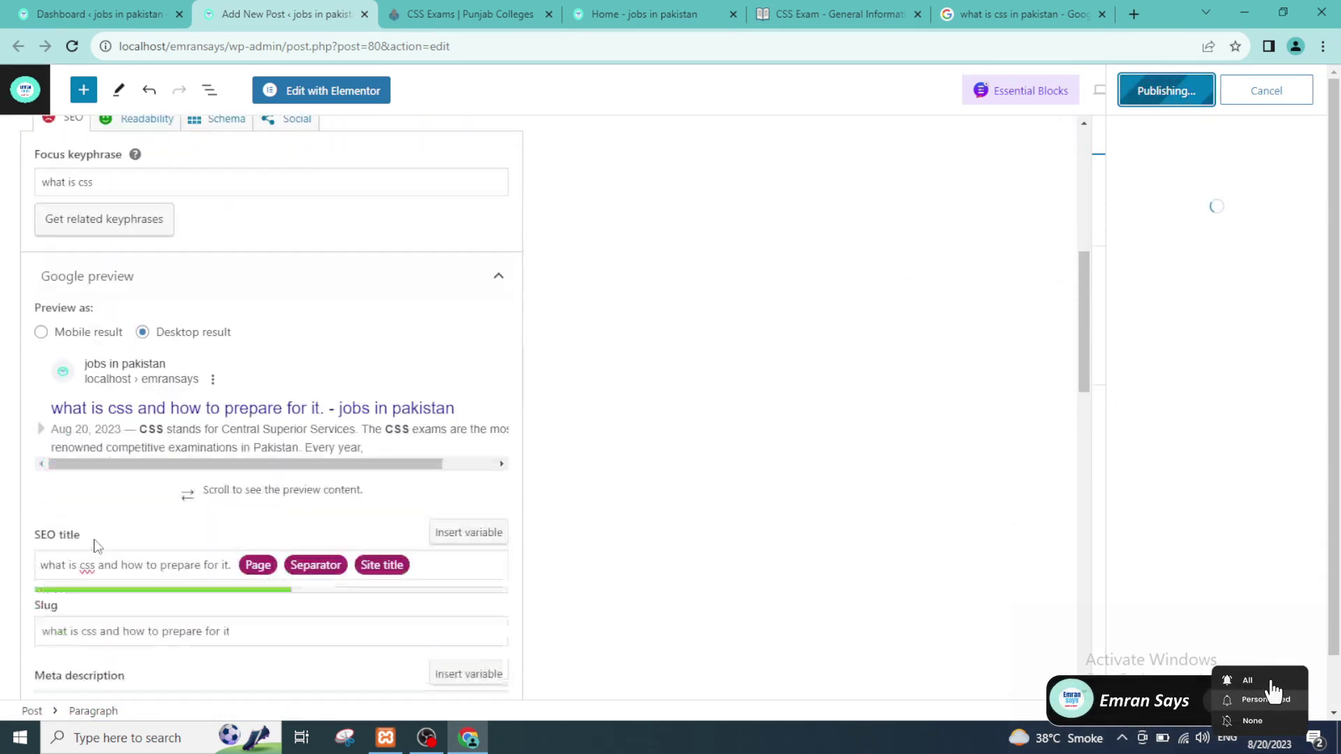
scroll(96, 545, down, 2)
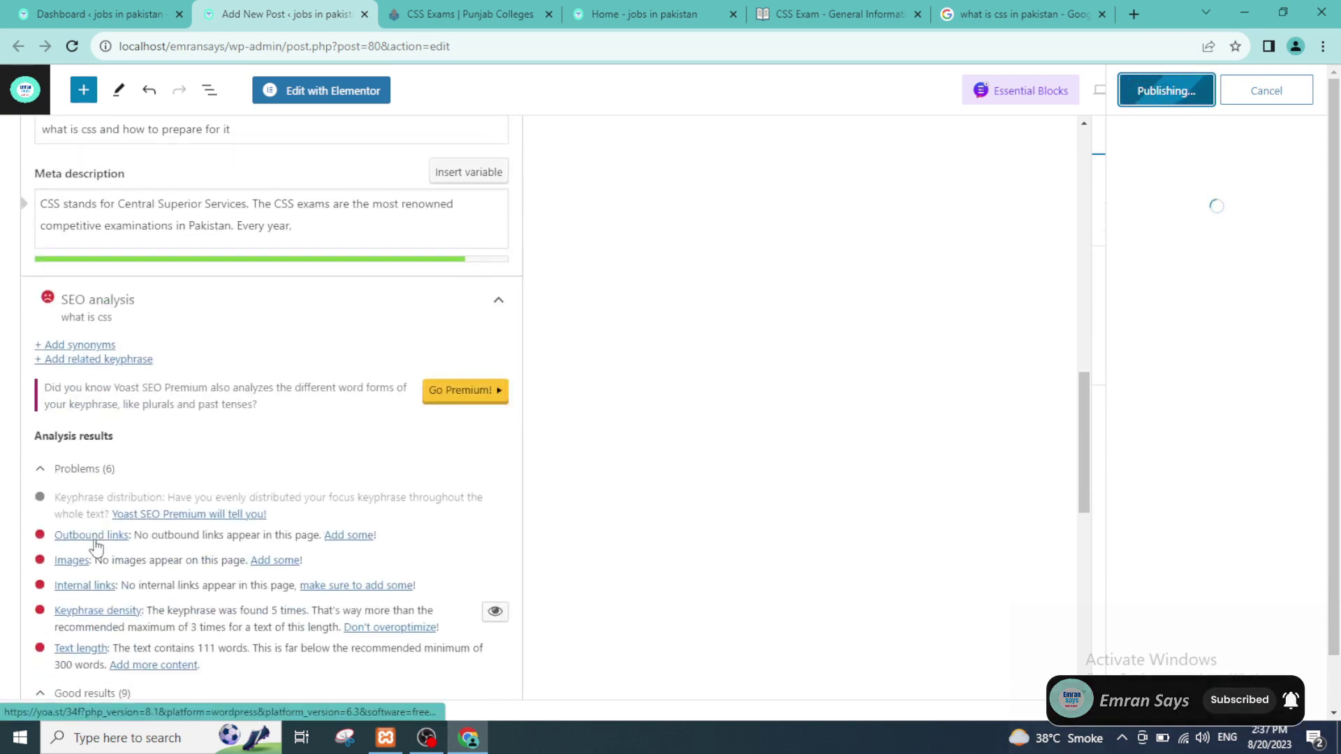
scroll(154, 188, up, 5)
scroll(170, 221, up, 4)
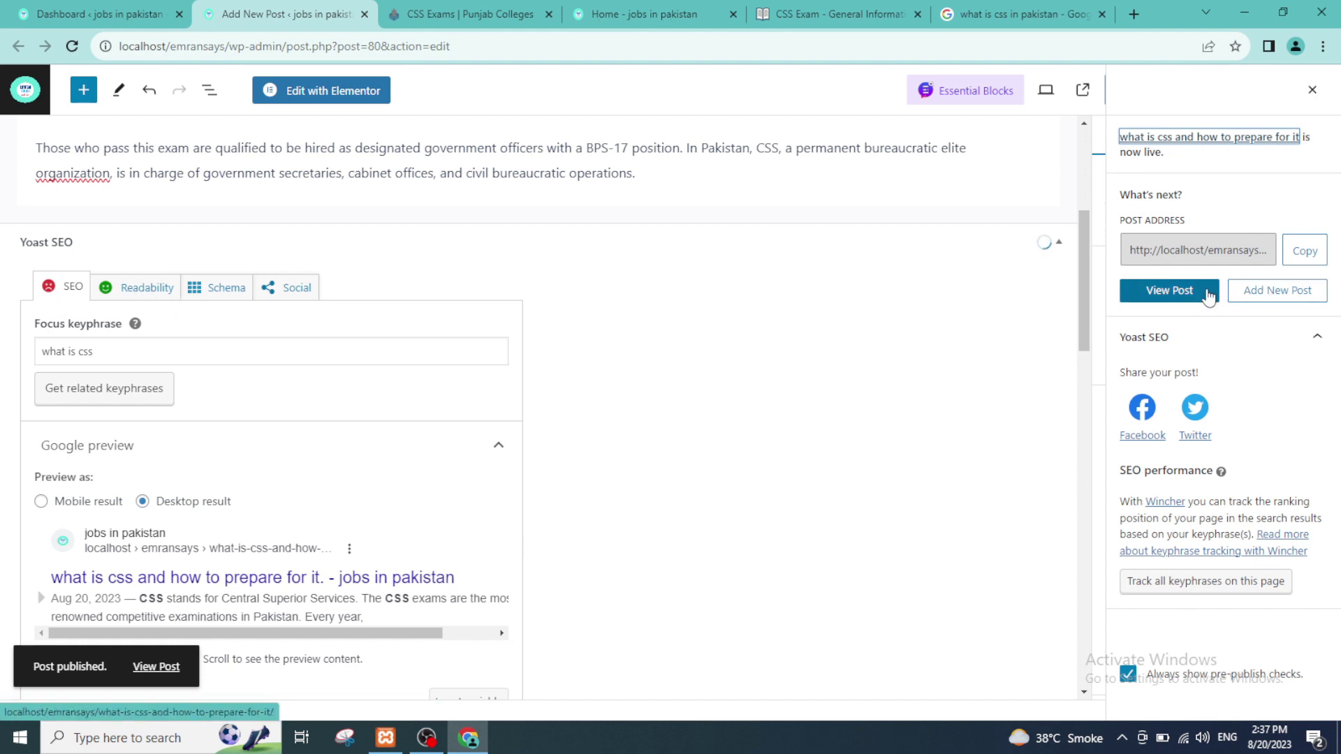
Open the published post on the live site and view the page.
click(1196, 292)
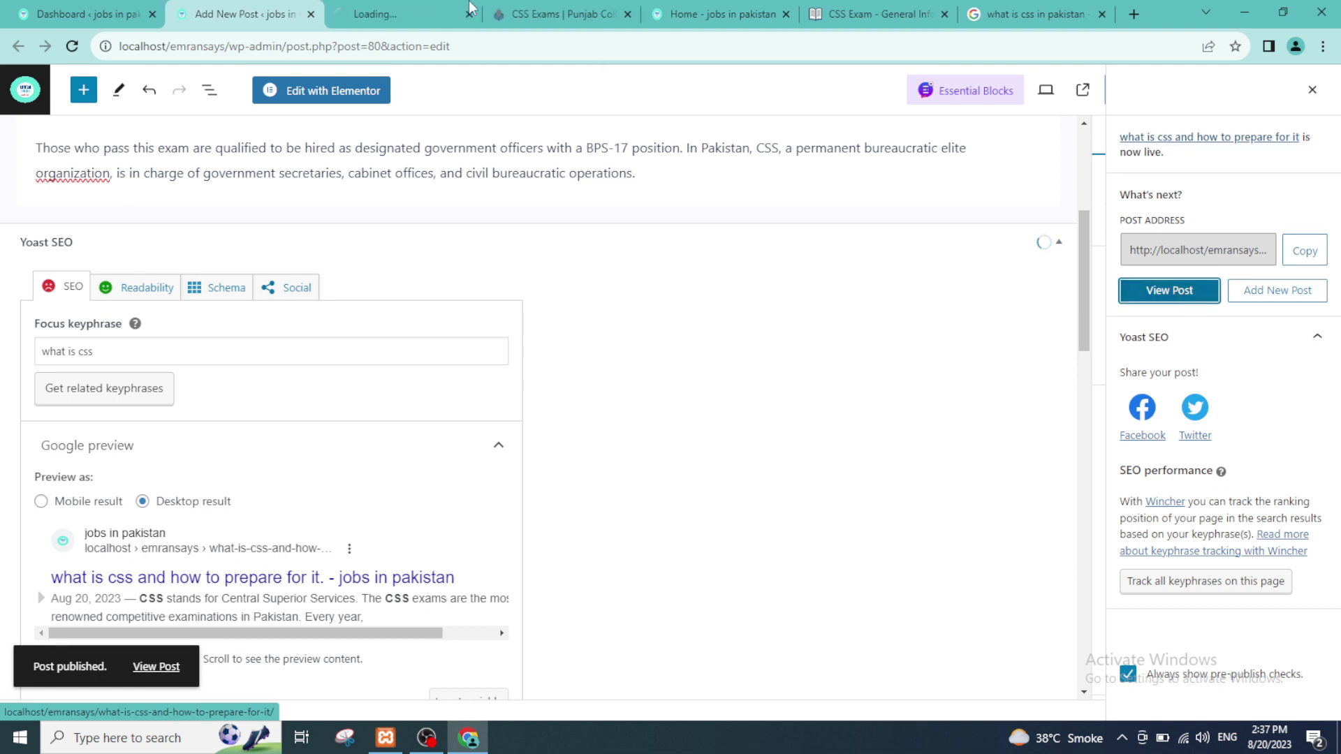
click(396, 8)
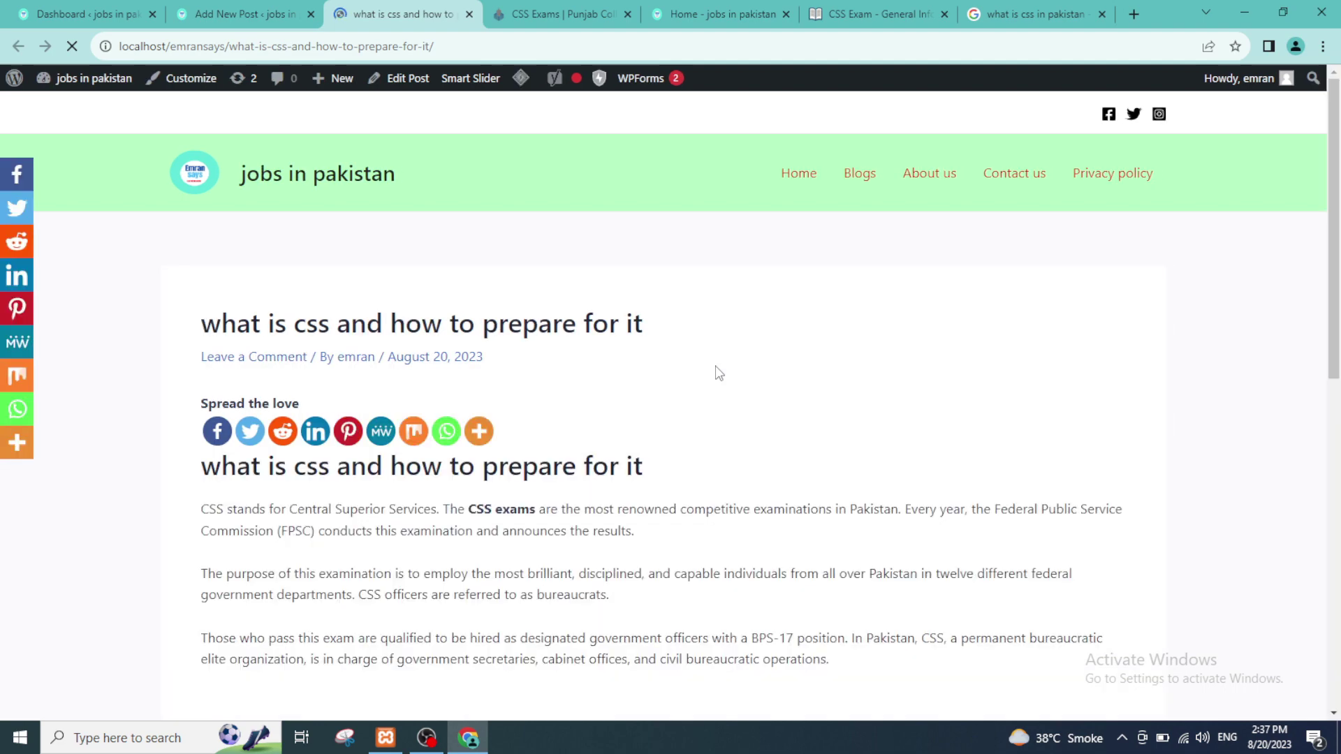
Look over the live post from its title and share icons down to the comment form.
scroll(706, 356, down, 3)
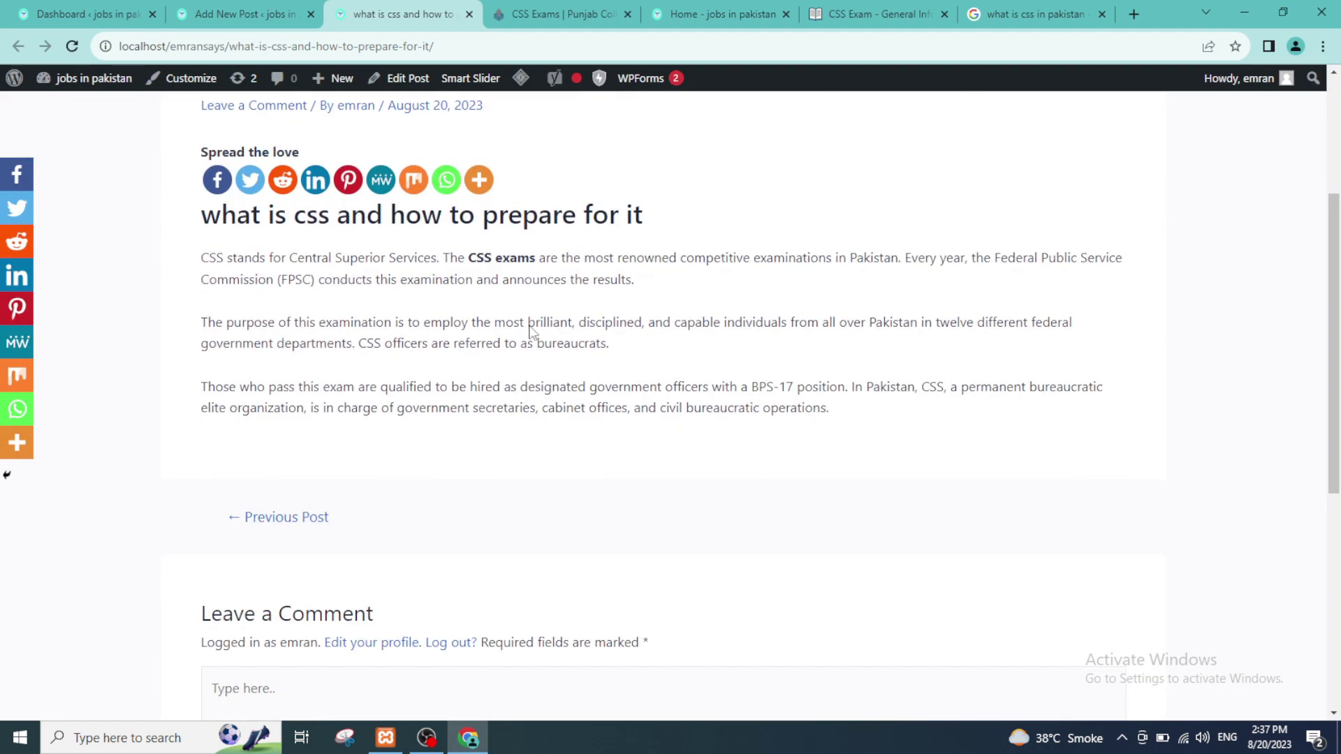
scroll(411, 341, up, 1)
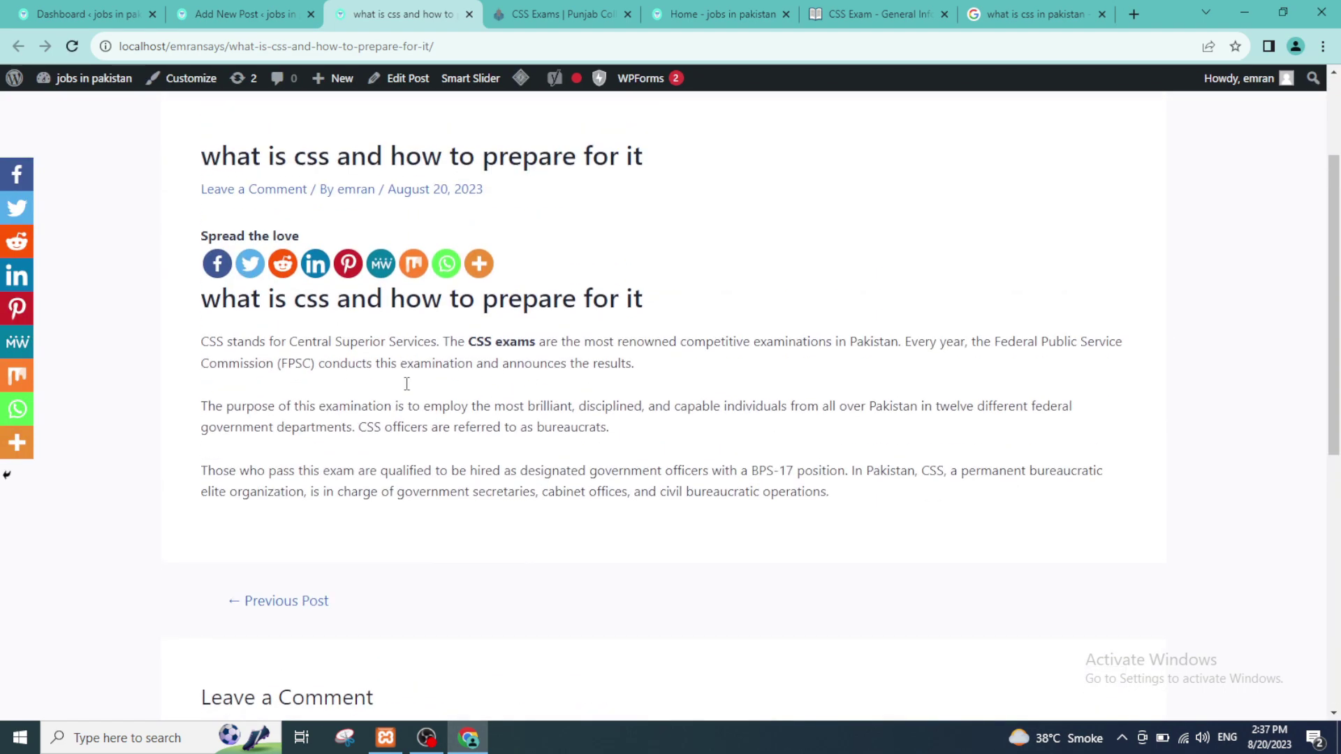
scroll(624, 393, down, 1)
scroll(522, 405, up, 2)
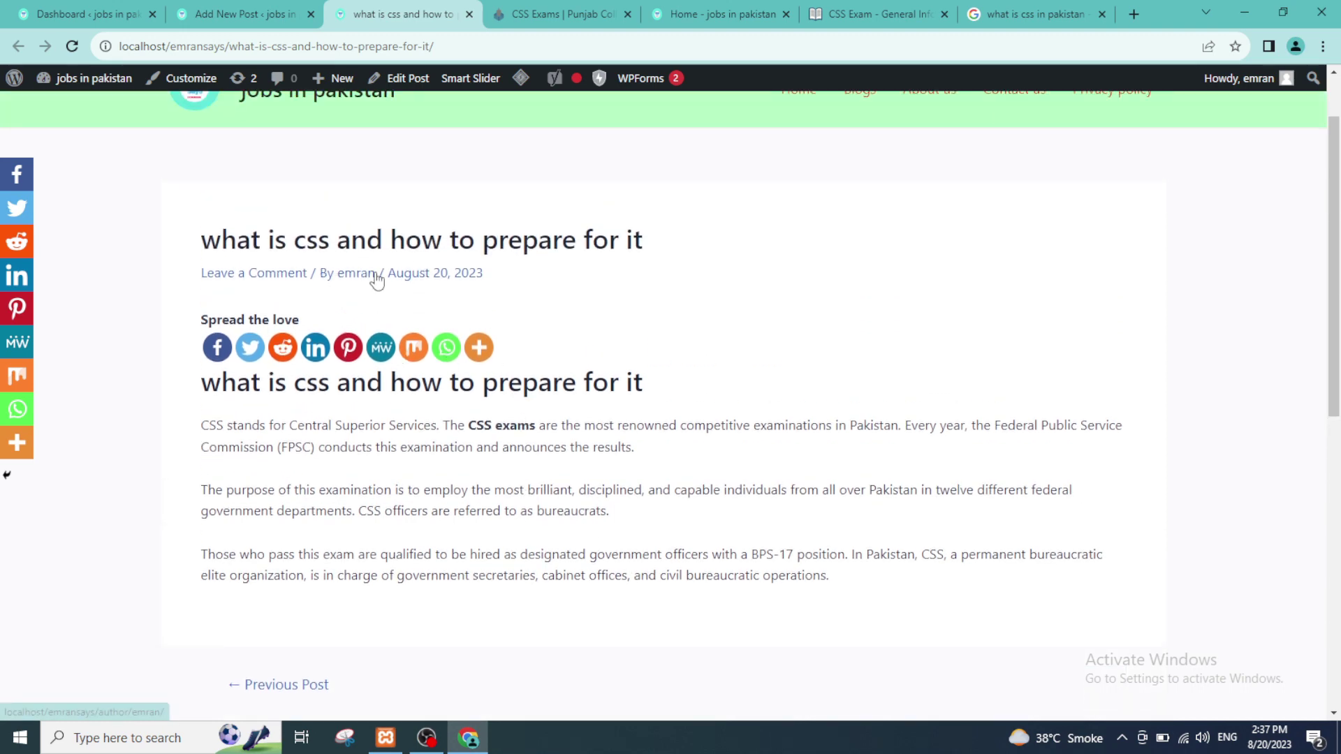
scroll(520, 431, down, 3)
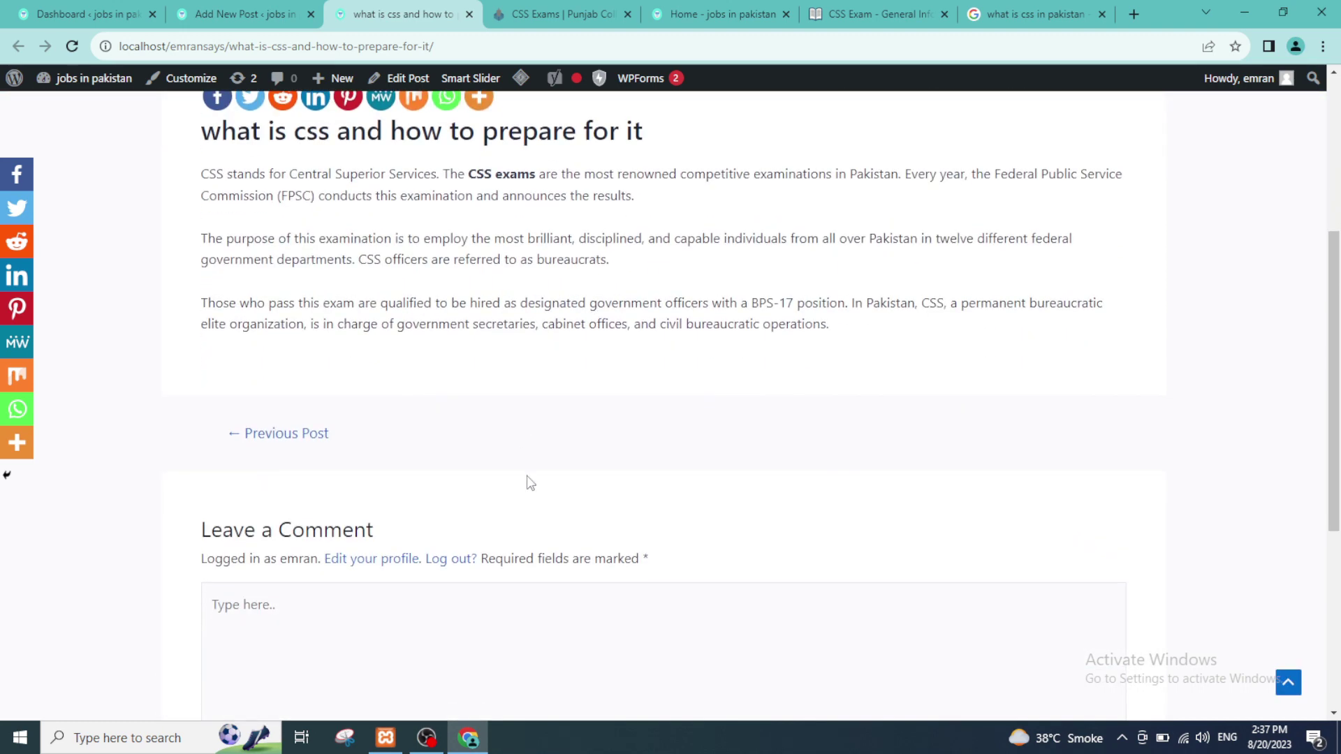
scroll(529, 480, down, 4)
scroll(530, 482, up, 10)
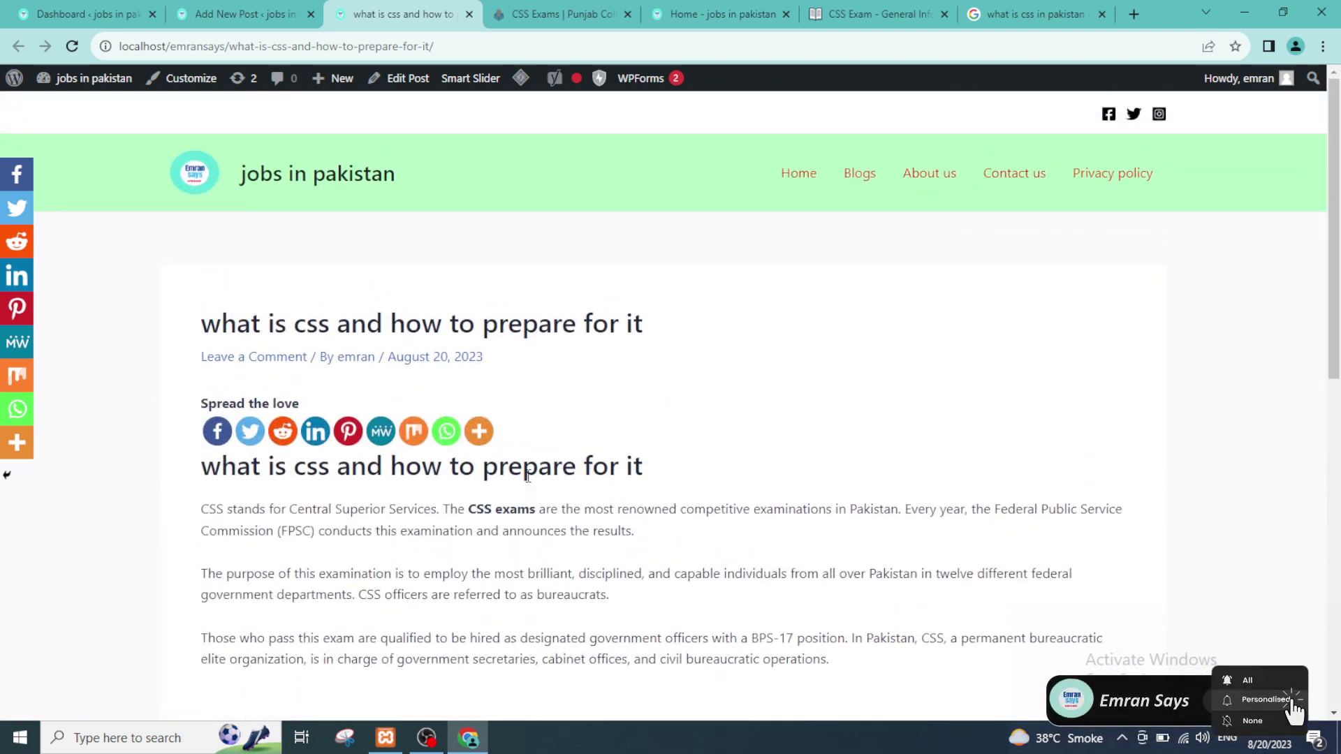
Return to the block editor and delete all body paragraphs below the post's H2 heading.
click(229, 8)
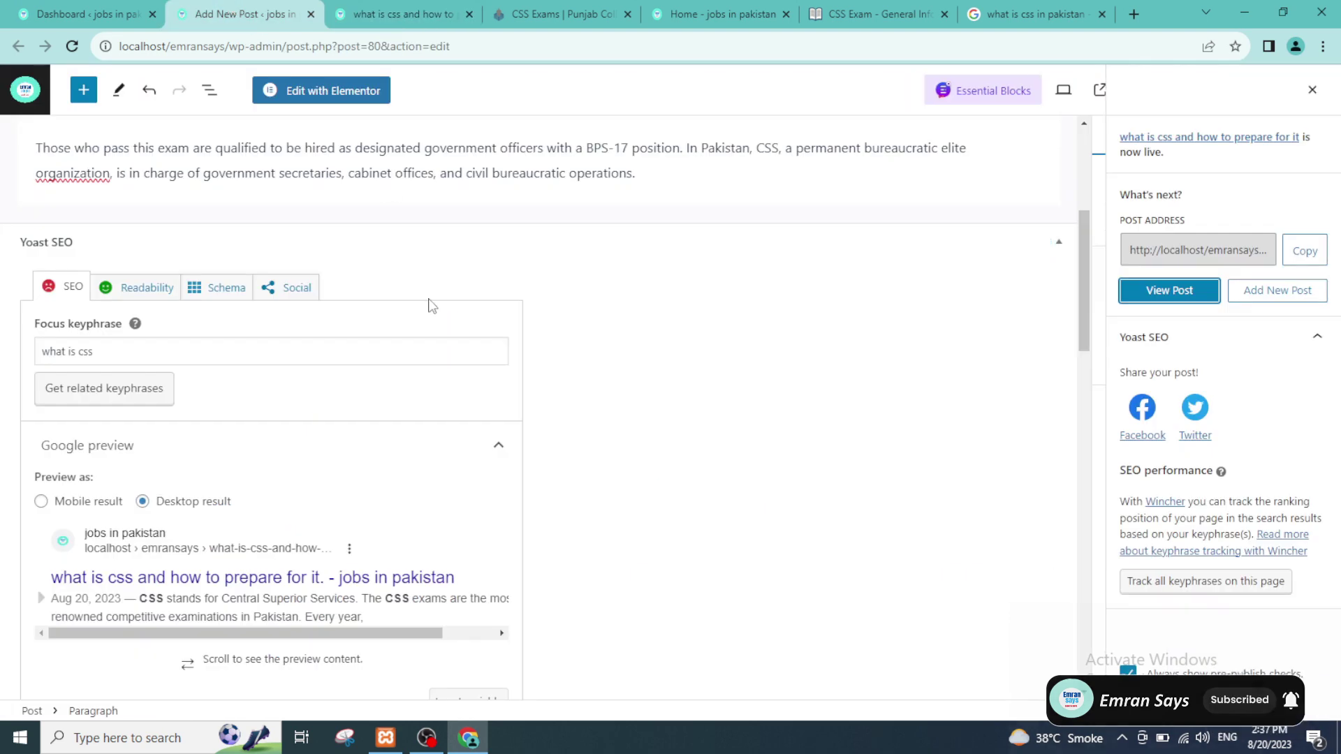
scroll(443, 363, up, 5)
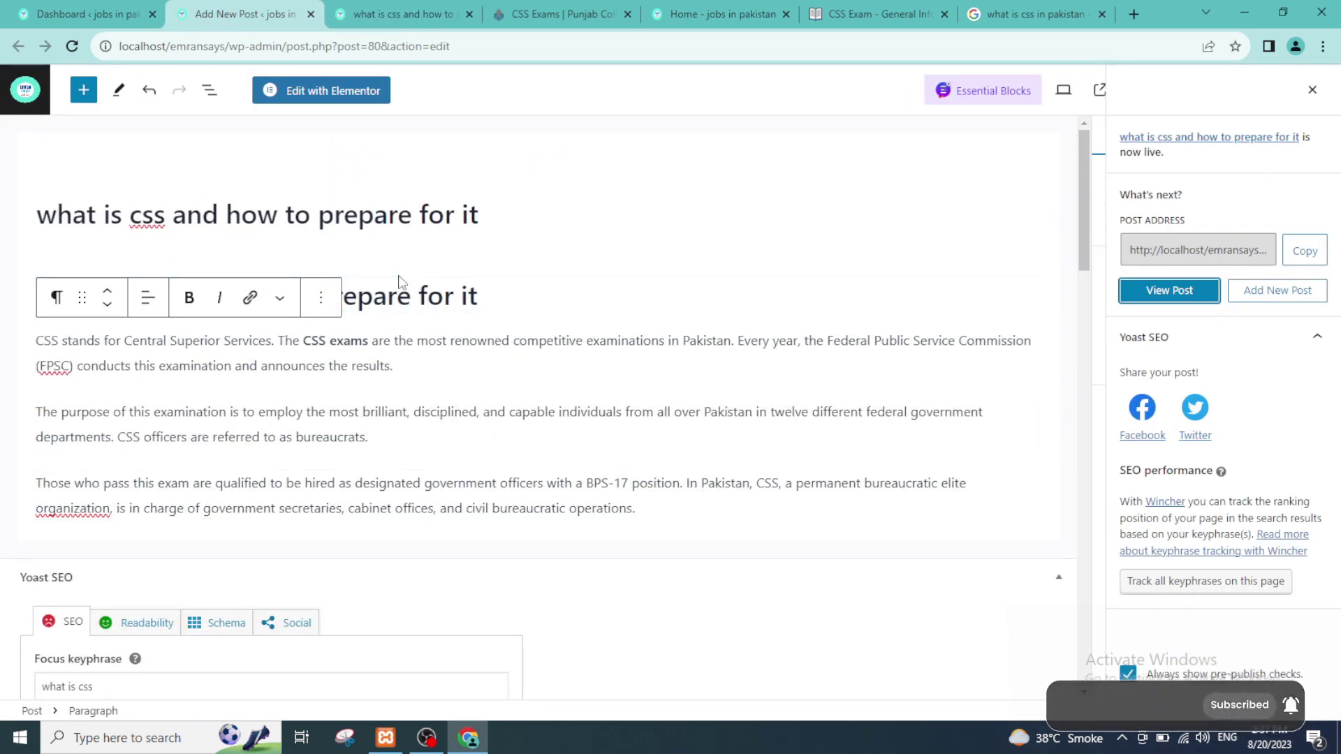
click(482, 425)
key(ctrl+a)
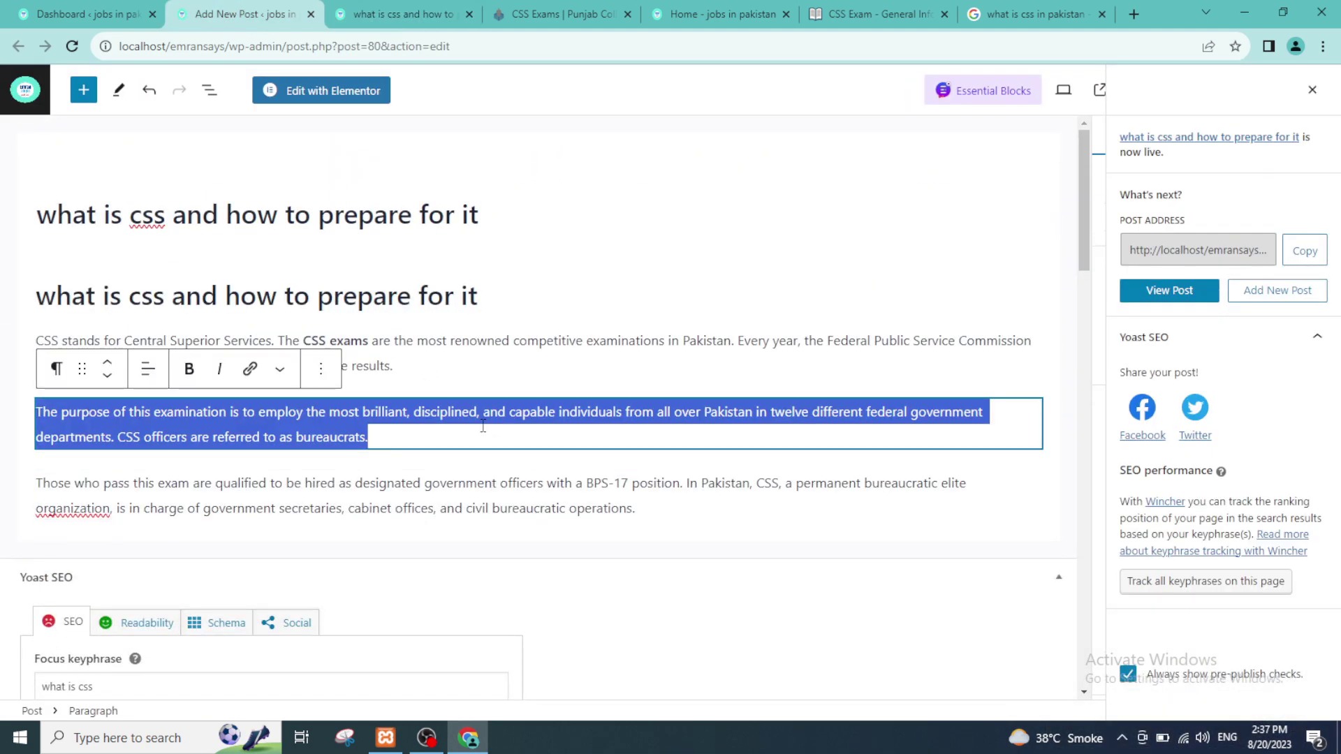
key(BackSpace)
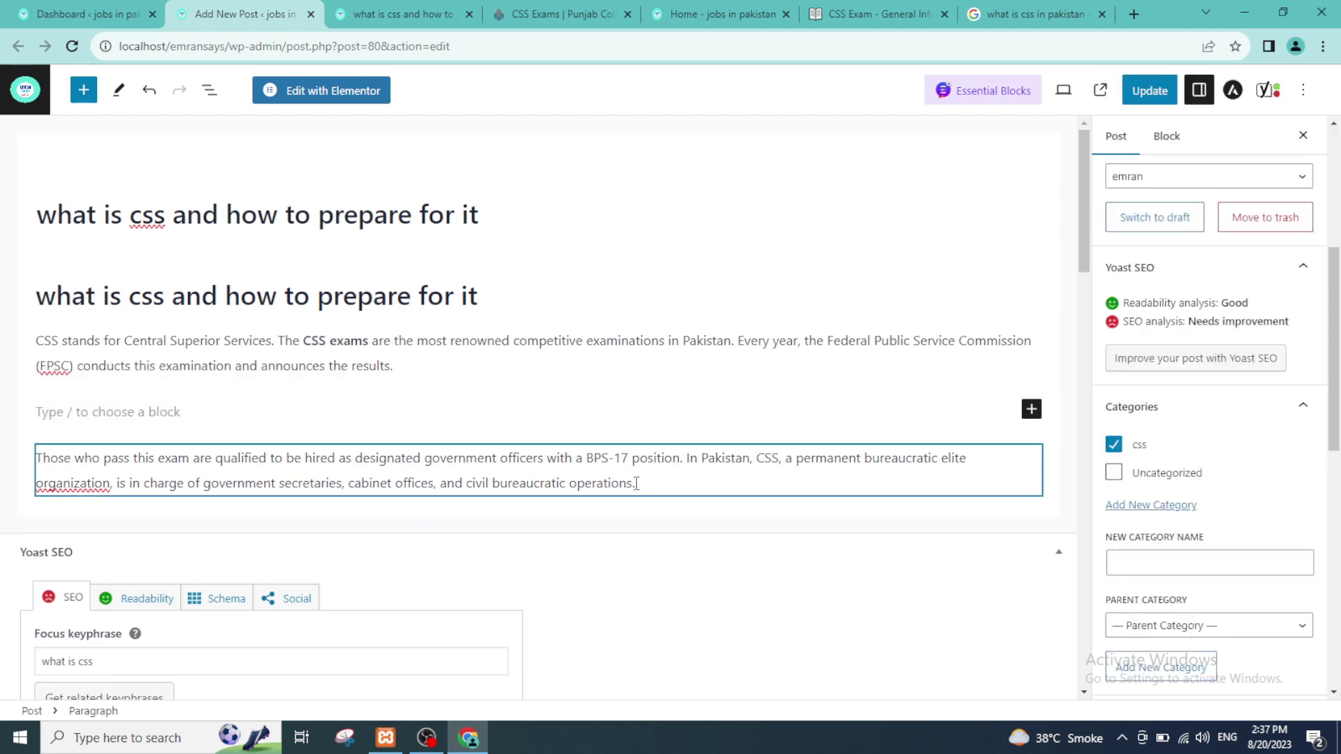
drag(636, 483, 41, 342)
text(C)
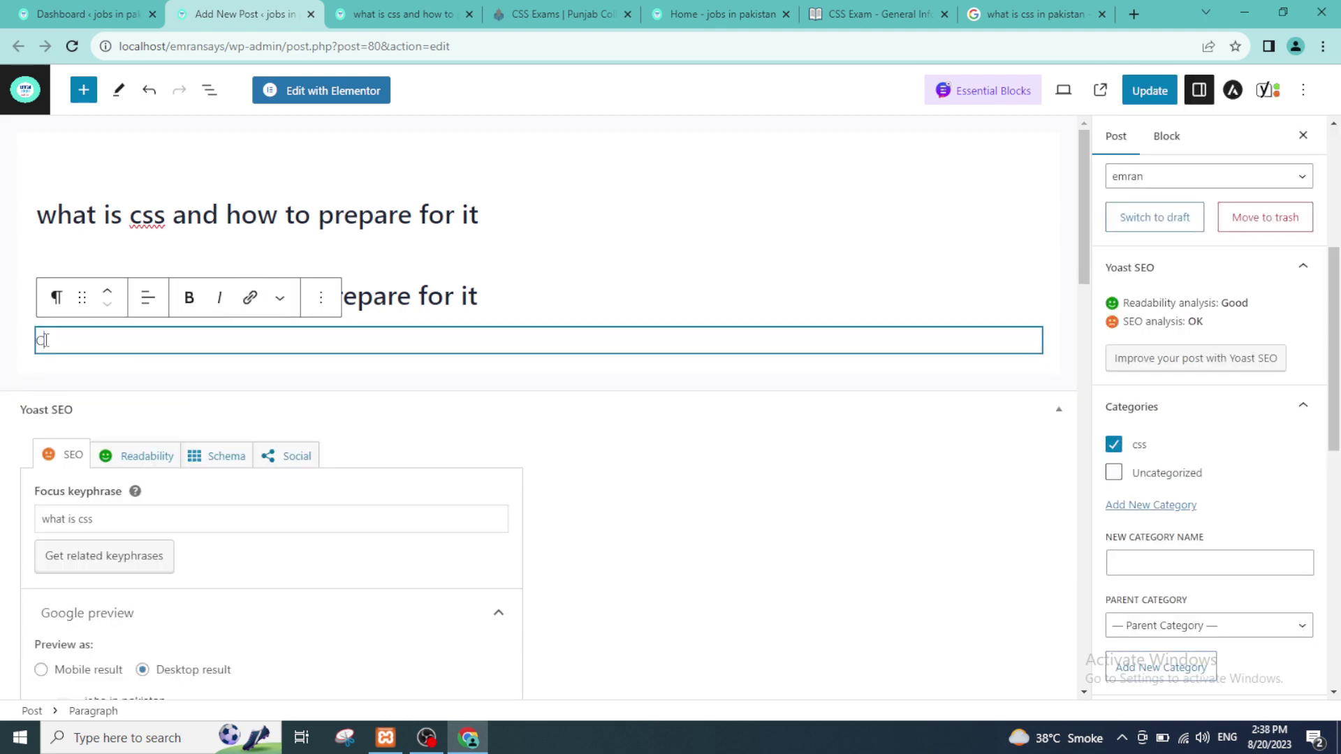
key(BackSpace)
key(BackSpace)
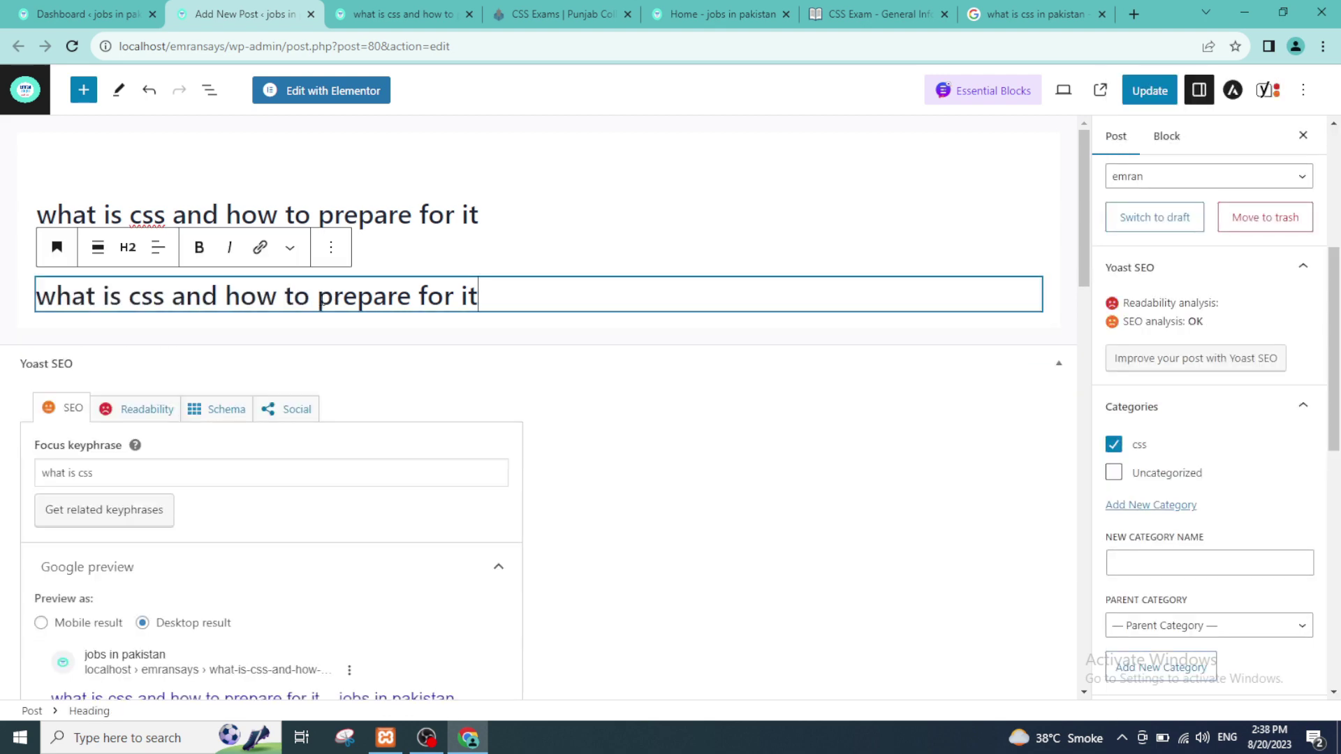
Erase the H2 heading "what is css and how to prepare for it" and remove its block.
key(BackSpace)
key(BackSpace)
key(BackSpace)
key(BackSpace)
key(BackSpace)
key(BackSpace)
key(BackSpace)
key(BackSpace)
key(BackSpace)
key(BackSpace)
key(BackSpace)
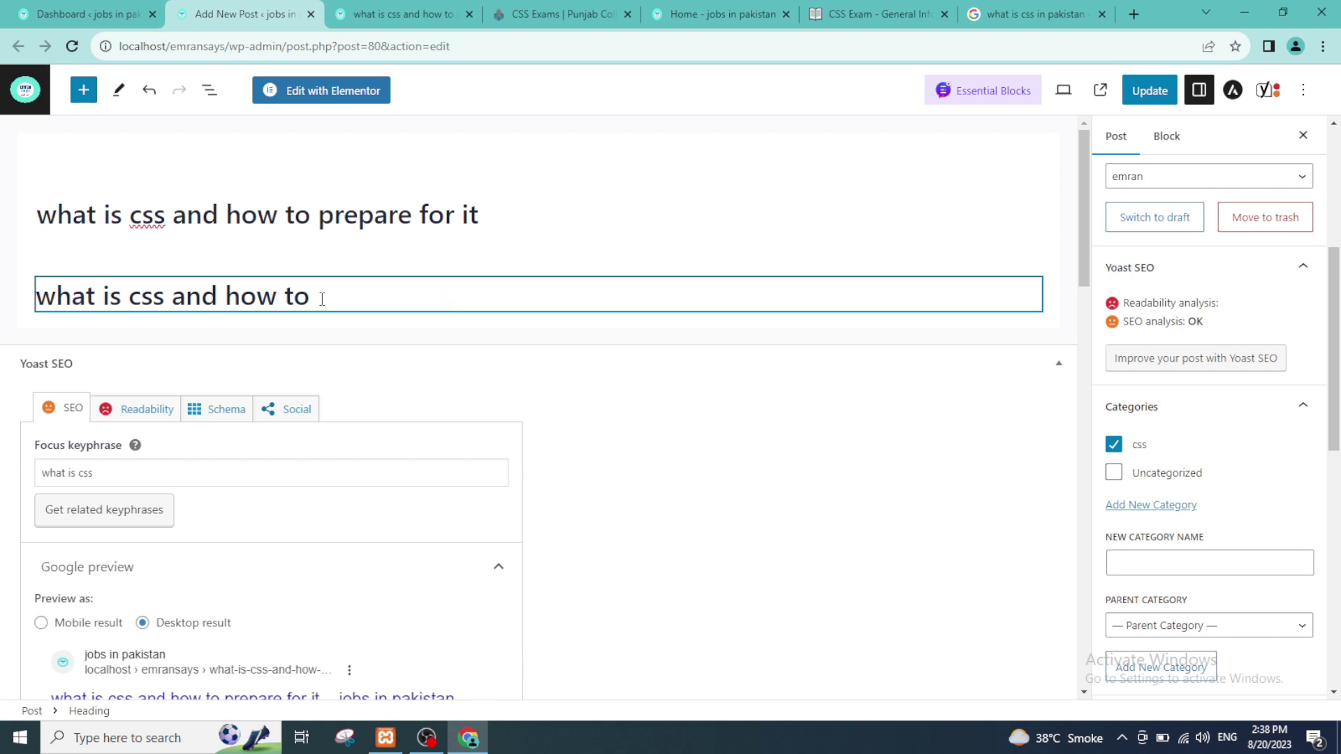
key(BackSpace)
key(BackSpace)
key(BackSpace)
key(BackSpace)
key(BackSpace)
key(BackSpace)
key(BackSpace)
key(BackSpace)
key(BackSpace)
key(BackSpace)
key(BackSpace)
key(BackSpace)
key(BackSpace)
key(BackSpace)
key(BackSpace)
key(BackSpace)
key(BackSpace)
key(BackSpace)
key(BackSpace)
key(BackSpace)
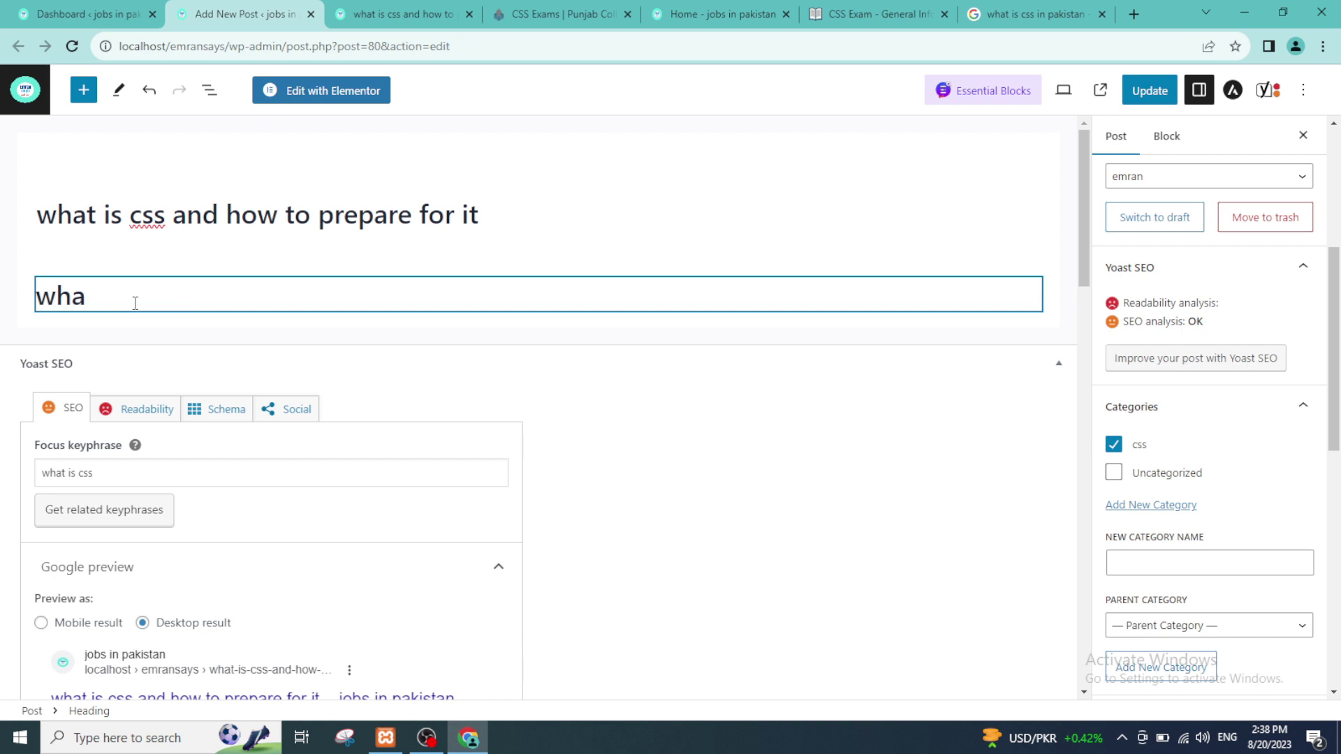
key(BackSpace)
key(BackSpace)
key(BackSpace)
key(BackSpace)
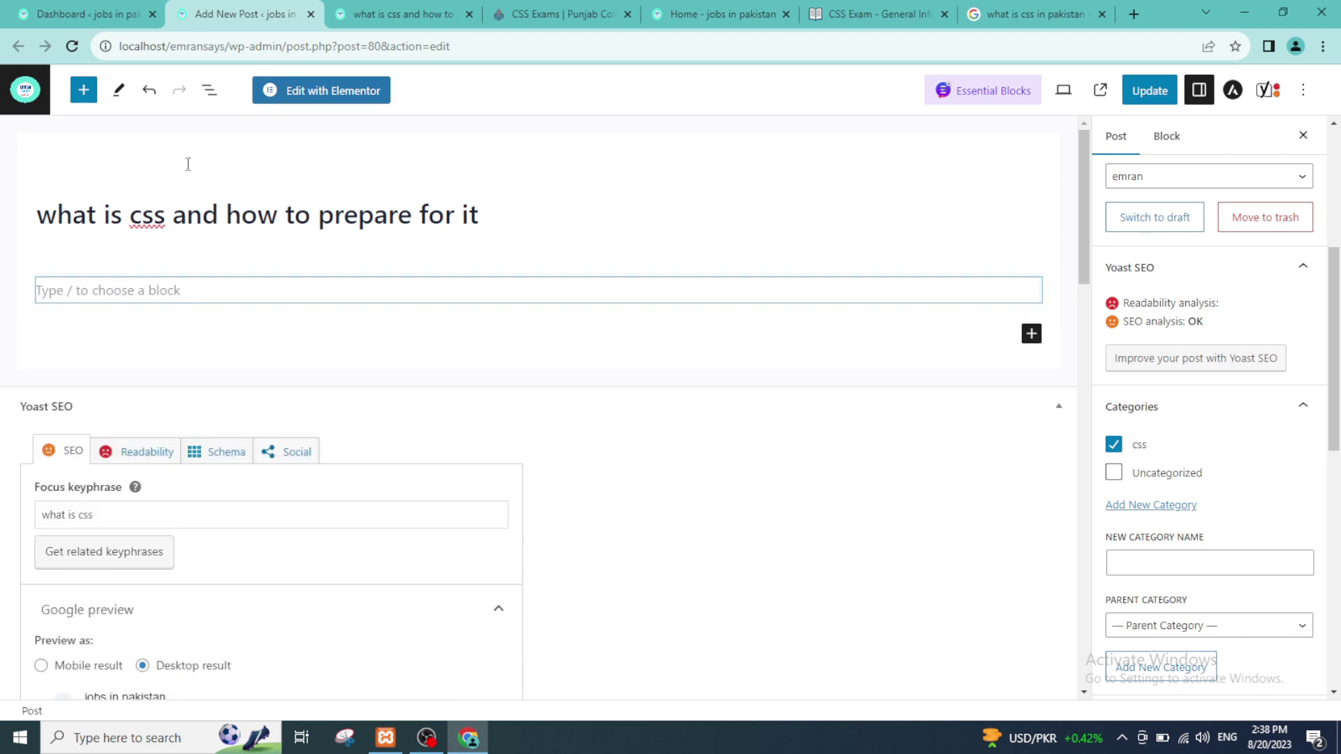
Open the post for editing with Elementor, leaving the block editor without saving the changes.
click(305, 88)
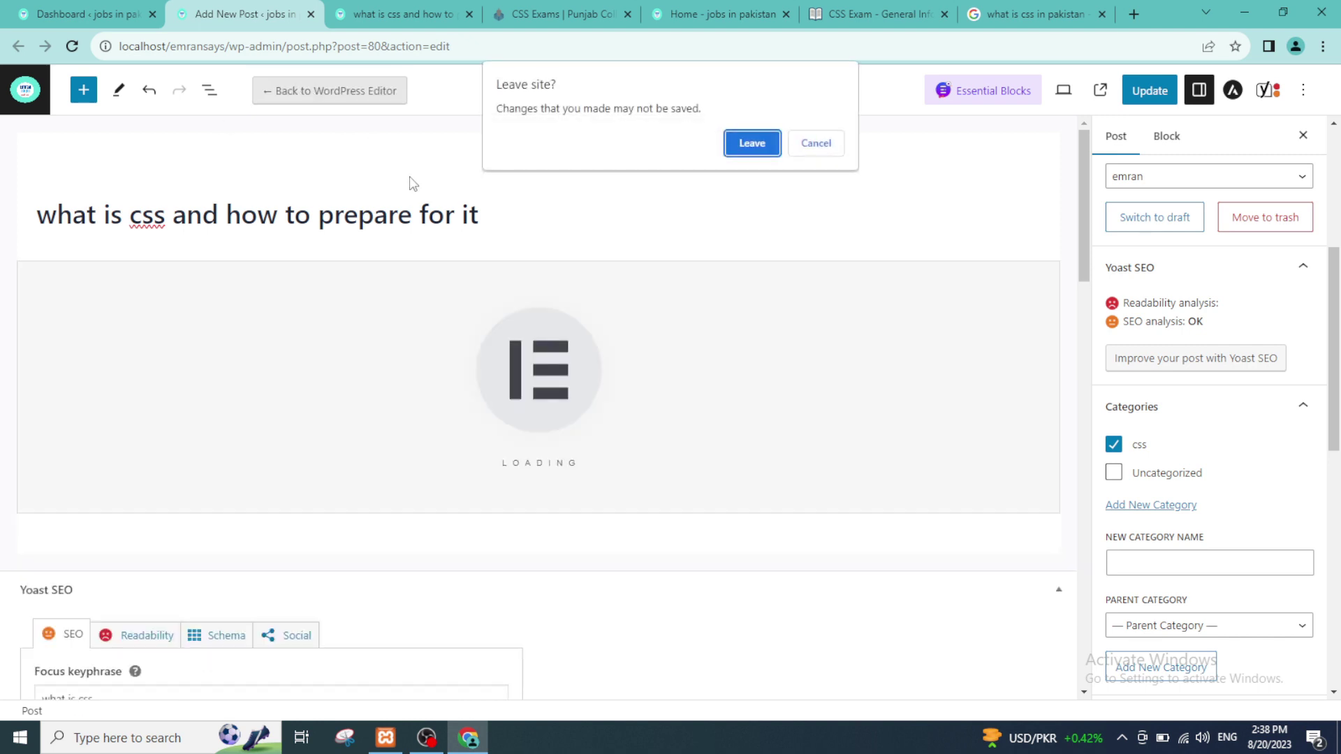
click(744, 145)
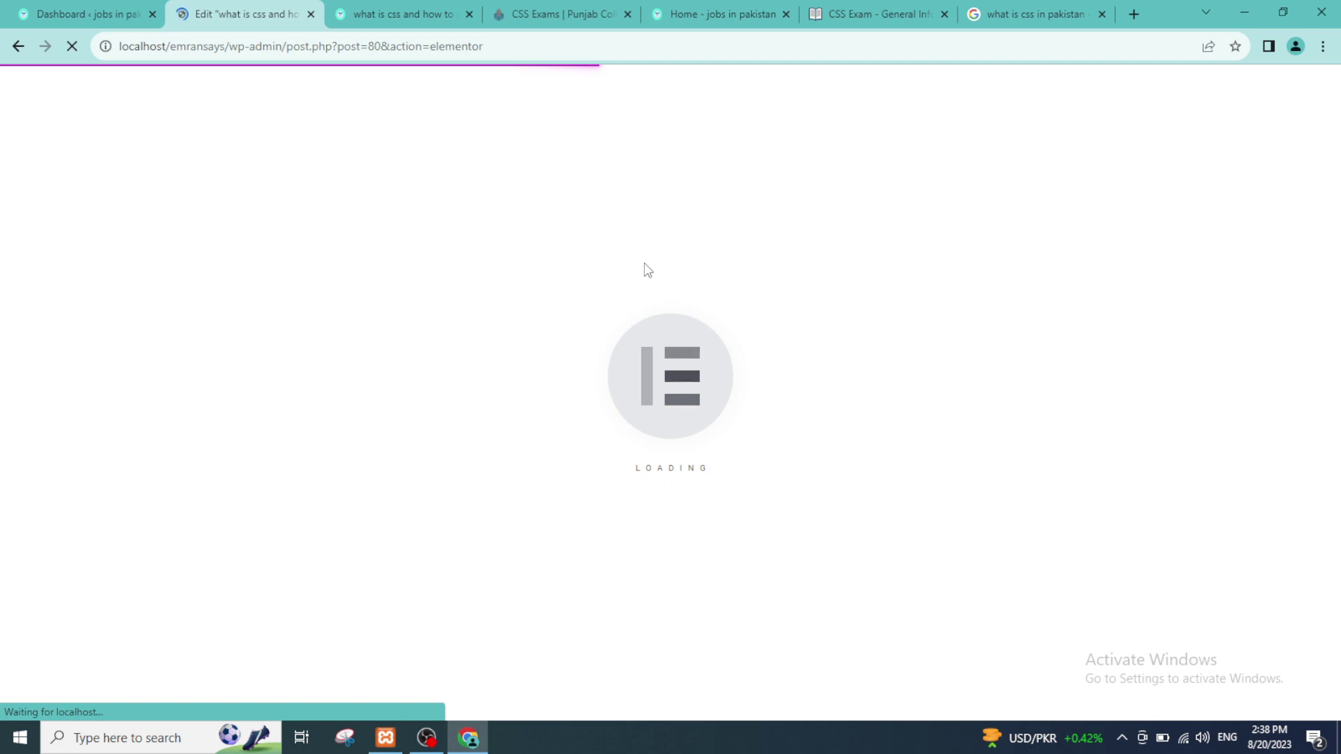
Skim the Punjab Colleges CSS Exams article, including its services, exam structure, subjects and psychological test sections.
click(559, 14)
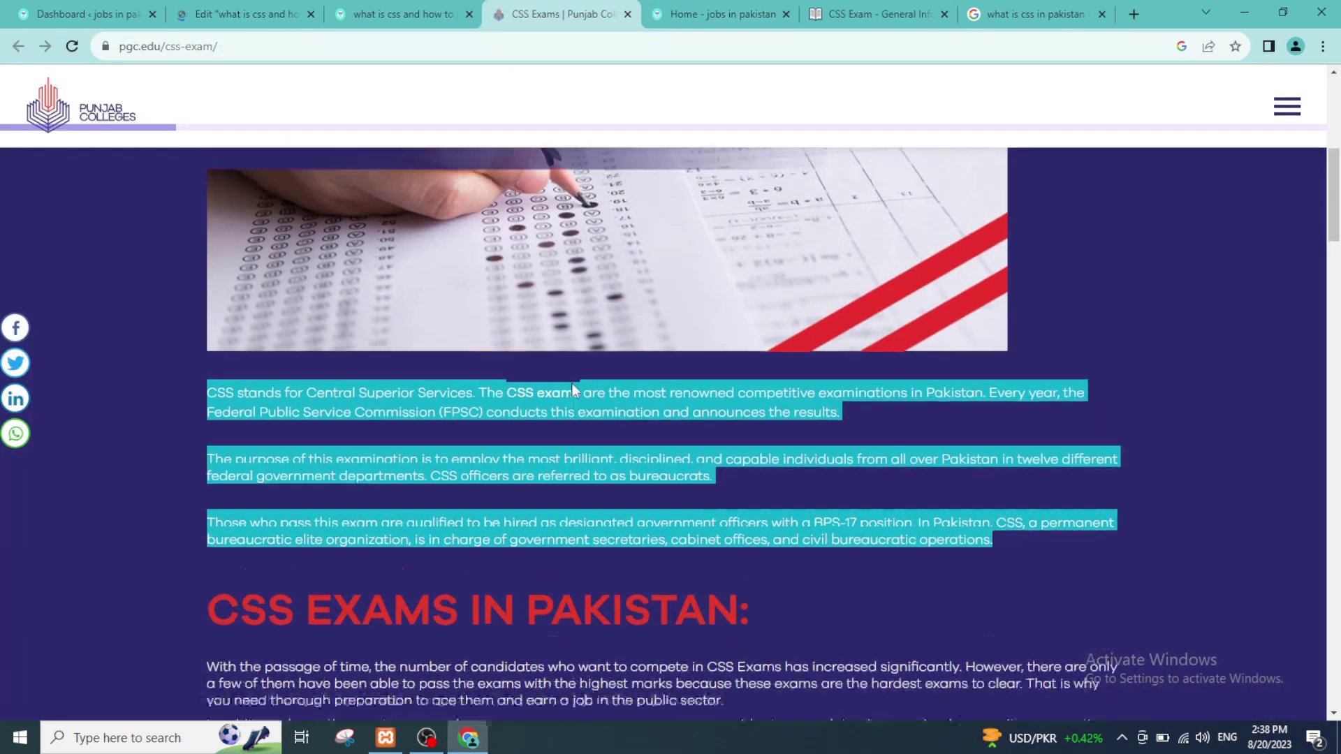
scroll(572, 382, up, 7)
scroll(534, 308, down, 6)
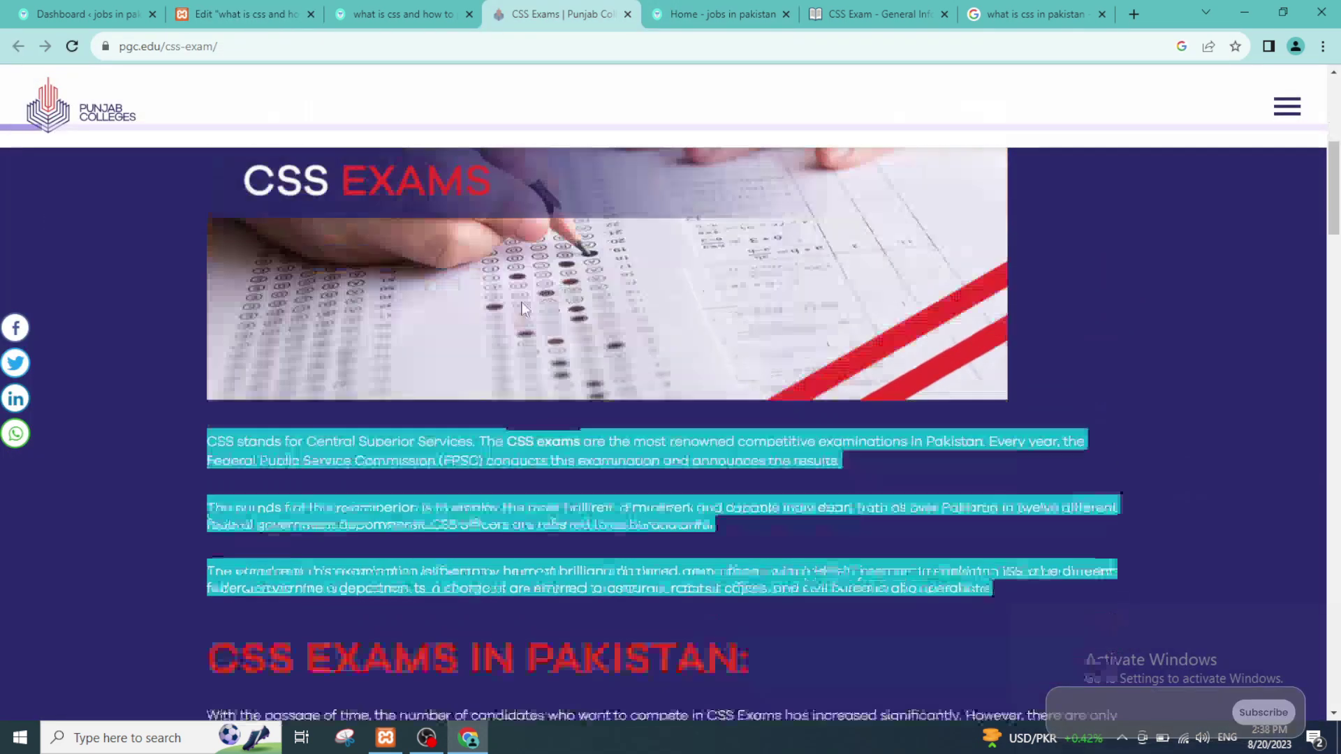
scroll(523, 307, down, 7)
scroll(485, 291, up, 3)
scroll(528, 374, down, 1)
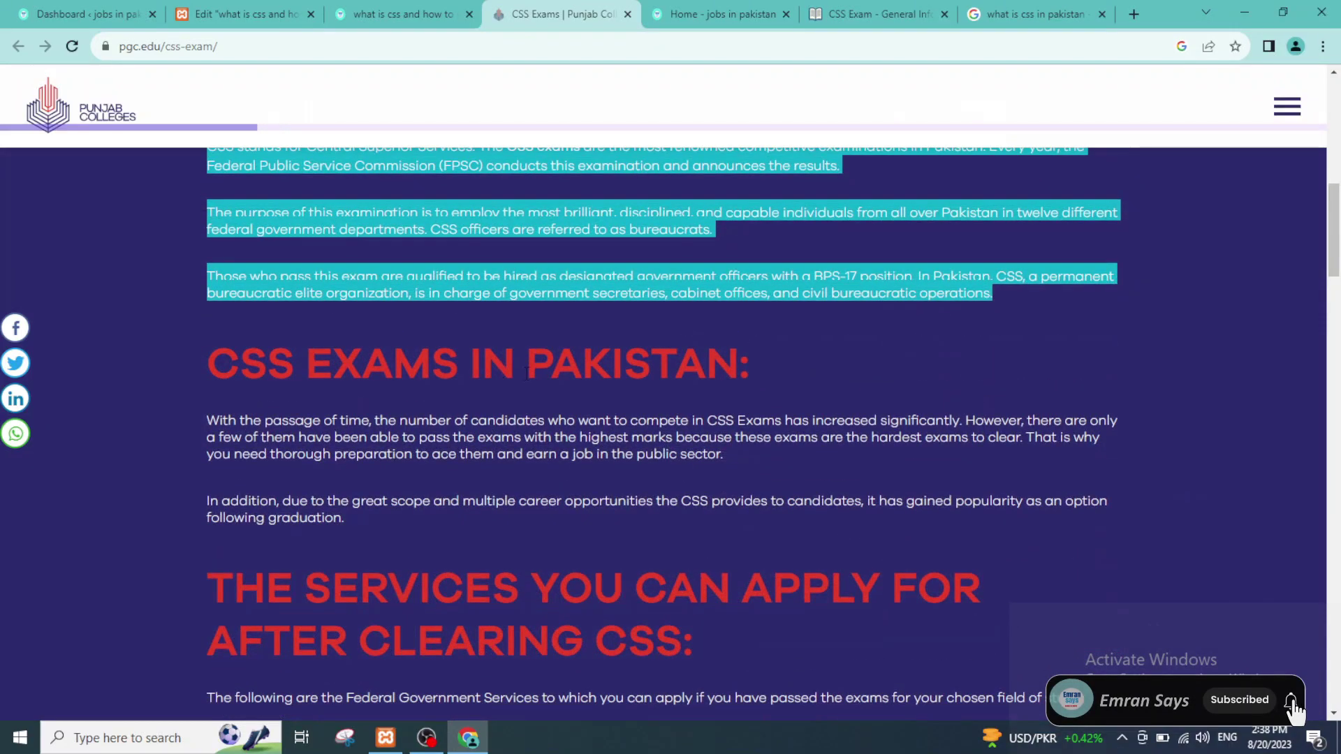
scroll(527, 373, down, 6)
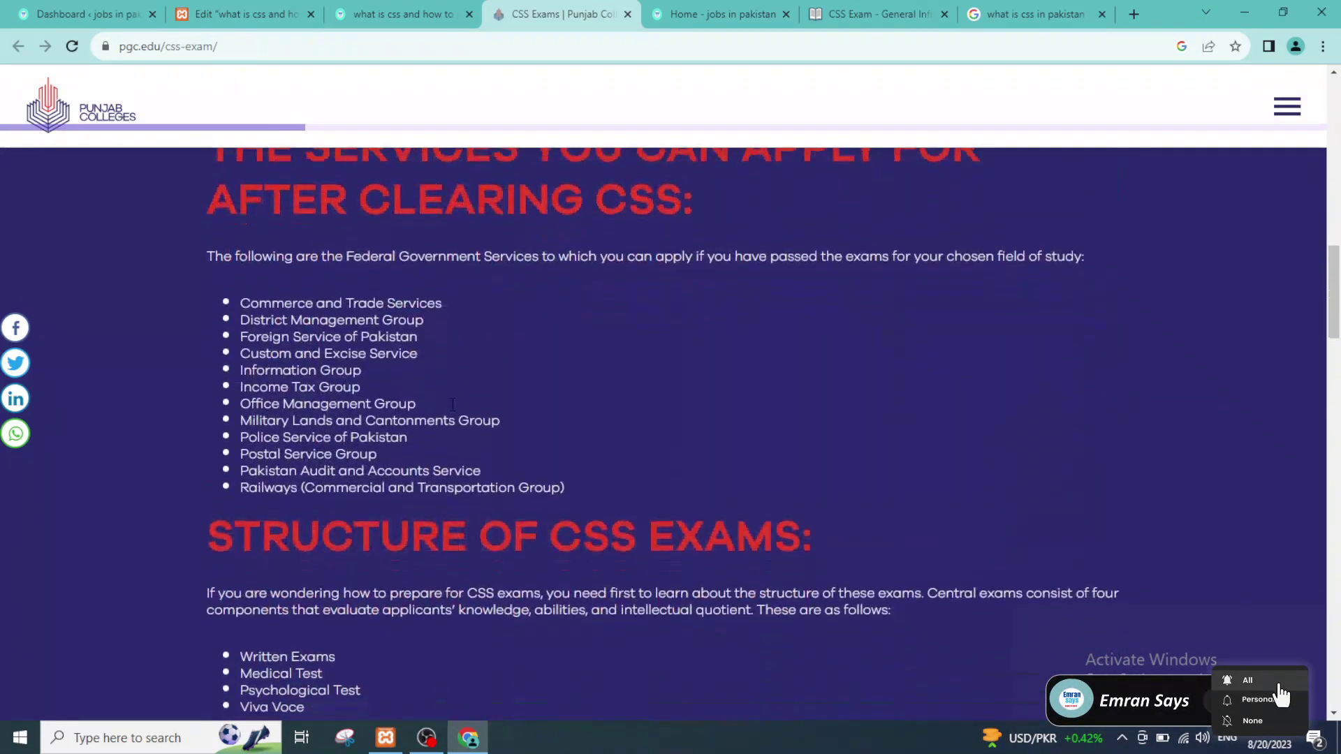
scroll(453, 404, down, 20)
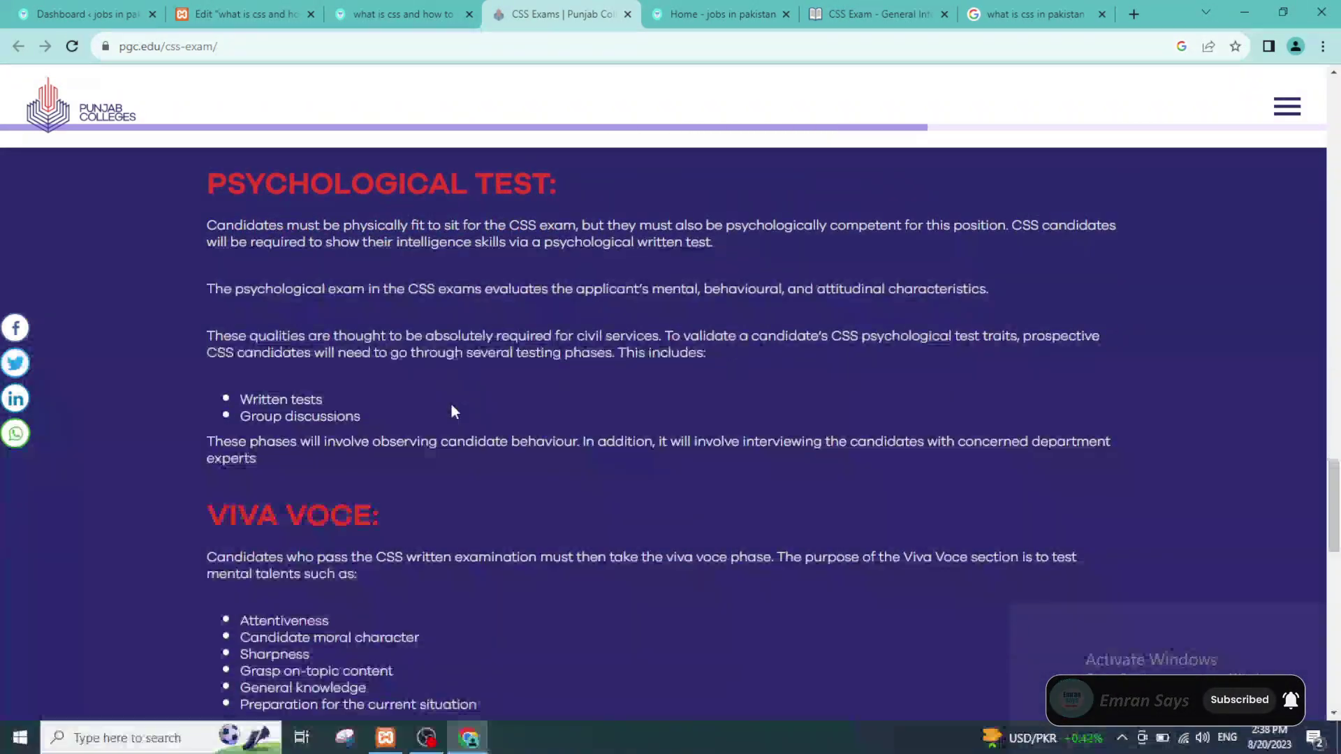
scroll(450, 404, up, 14)
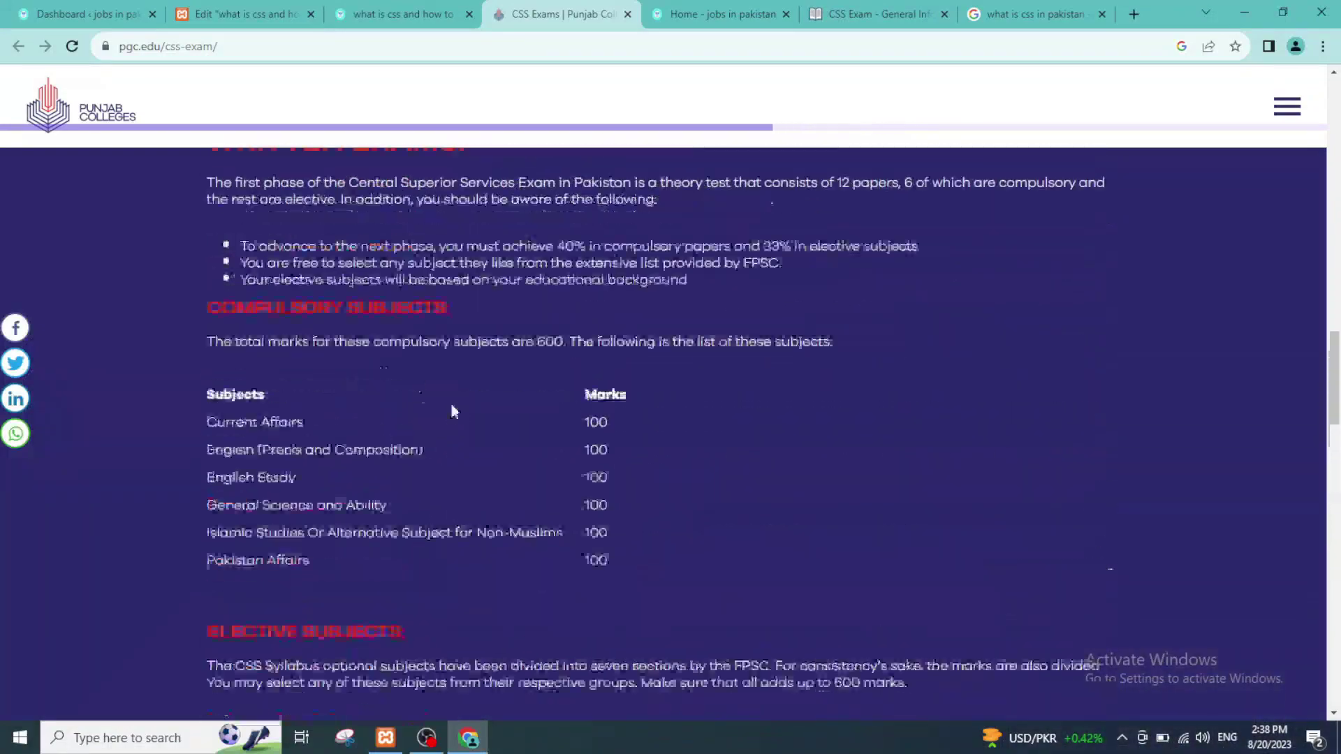
scroll(453, 410, up, 20)
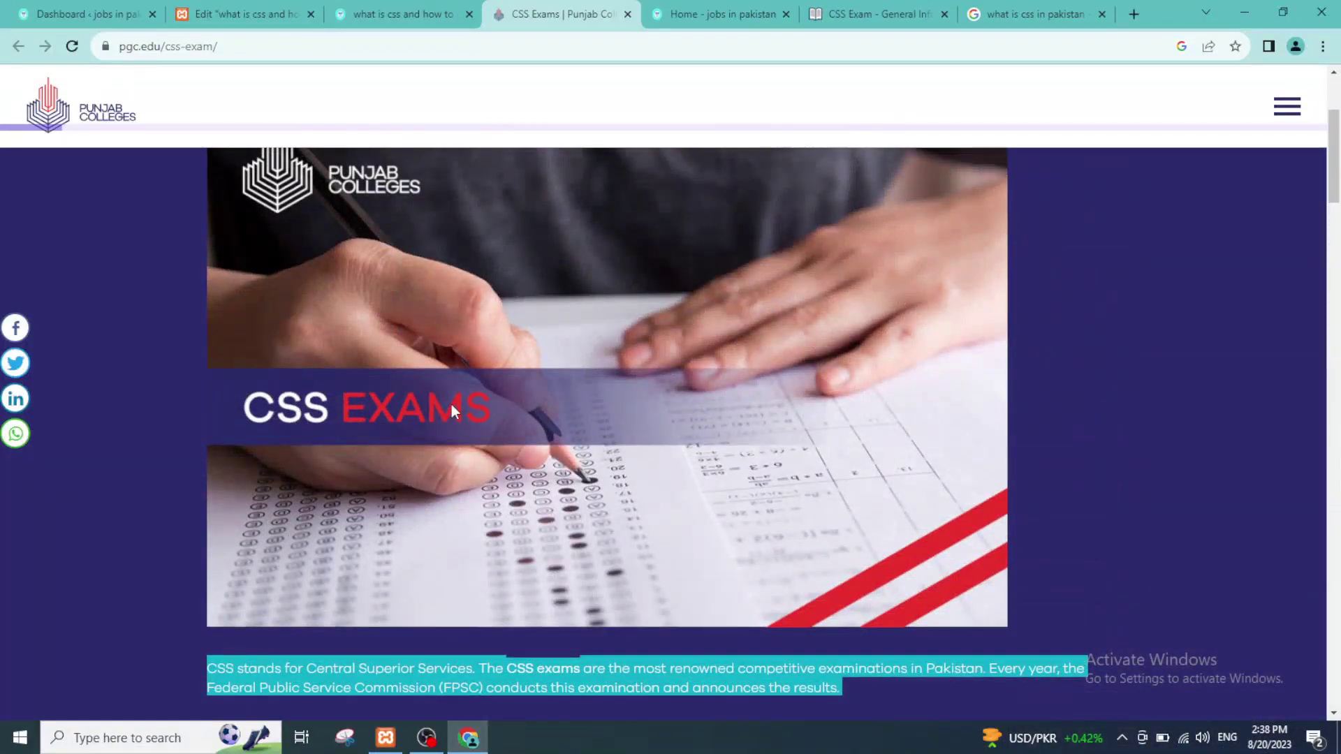
scroll(451, 404, up, 4)
Return to the Elementor editor and clear all content from the post's Text Editor widget.
click(236, 8)
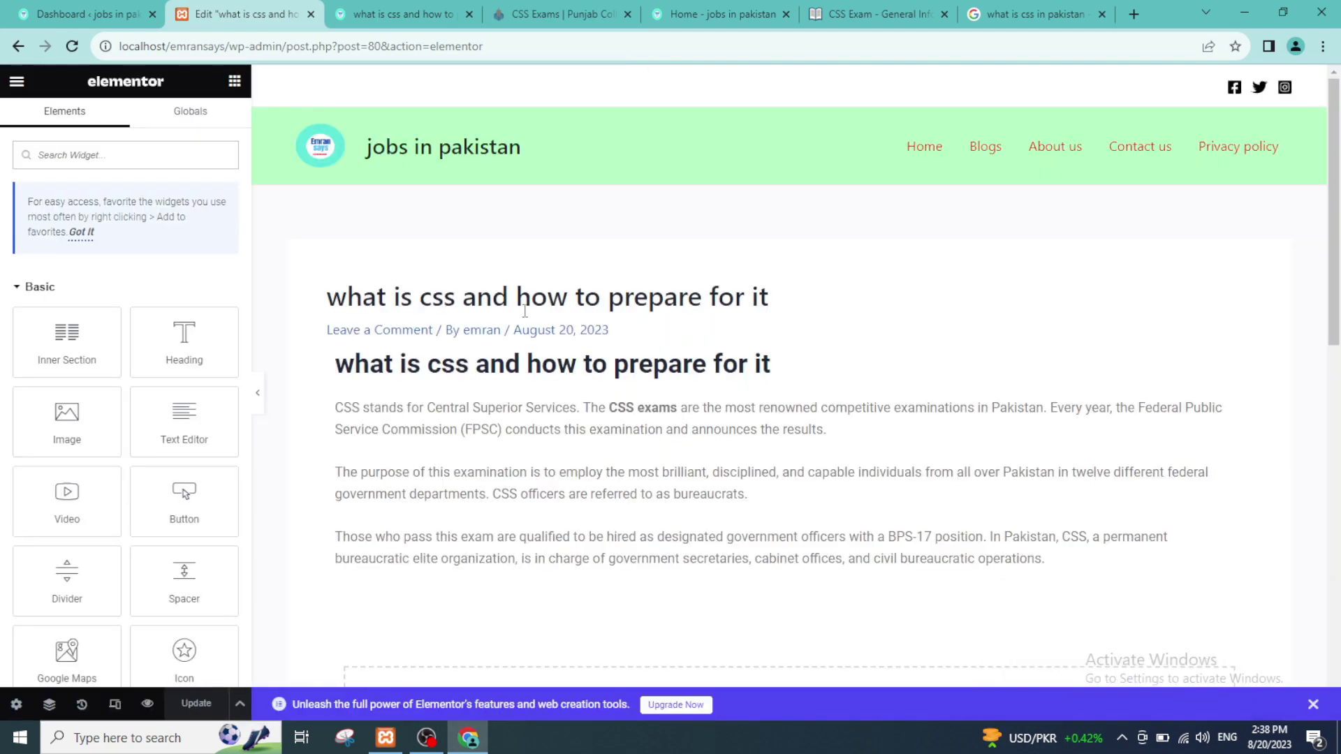
scroll(461, 323, down, 1)
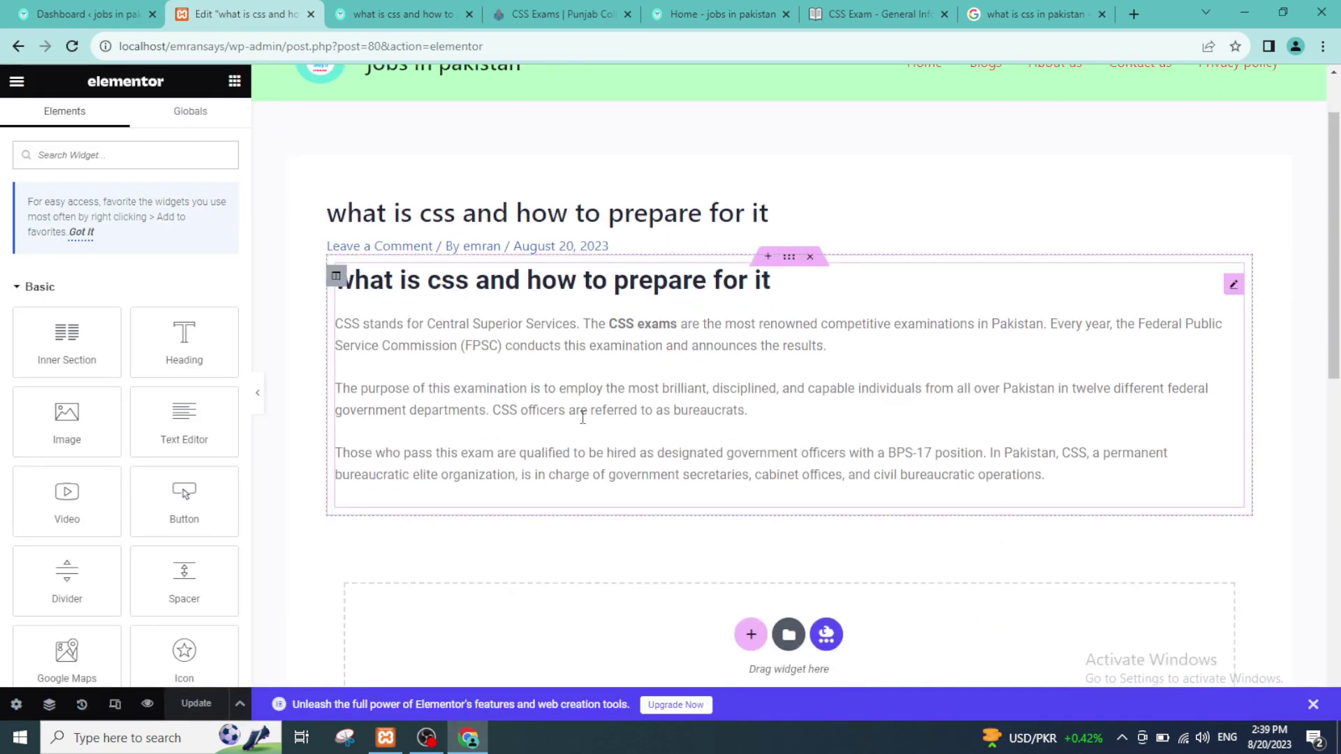
click(582, 417)
key(ctrl+a)
key(BackSpace)
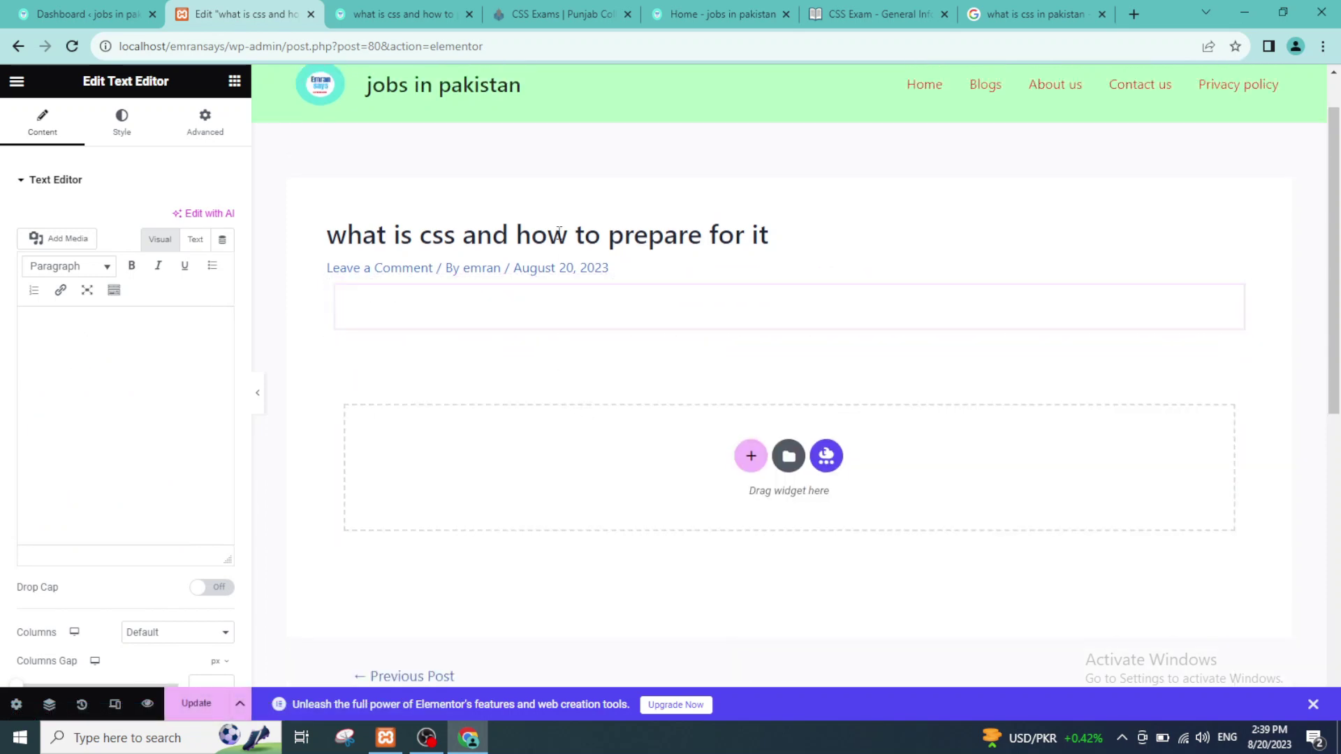
click(525, 213)
Add a Heading widget below the post title and replace its placeholder with the copied title "what is css and how to prepare for it".
scroll(548, 275, down, 2)
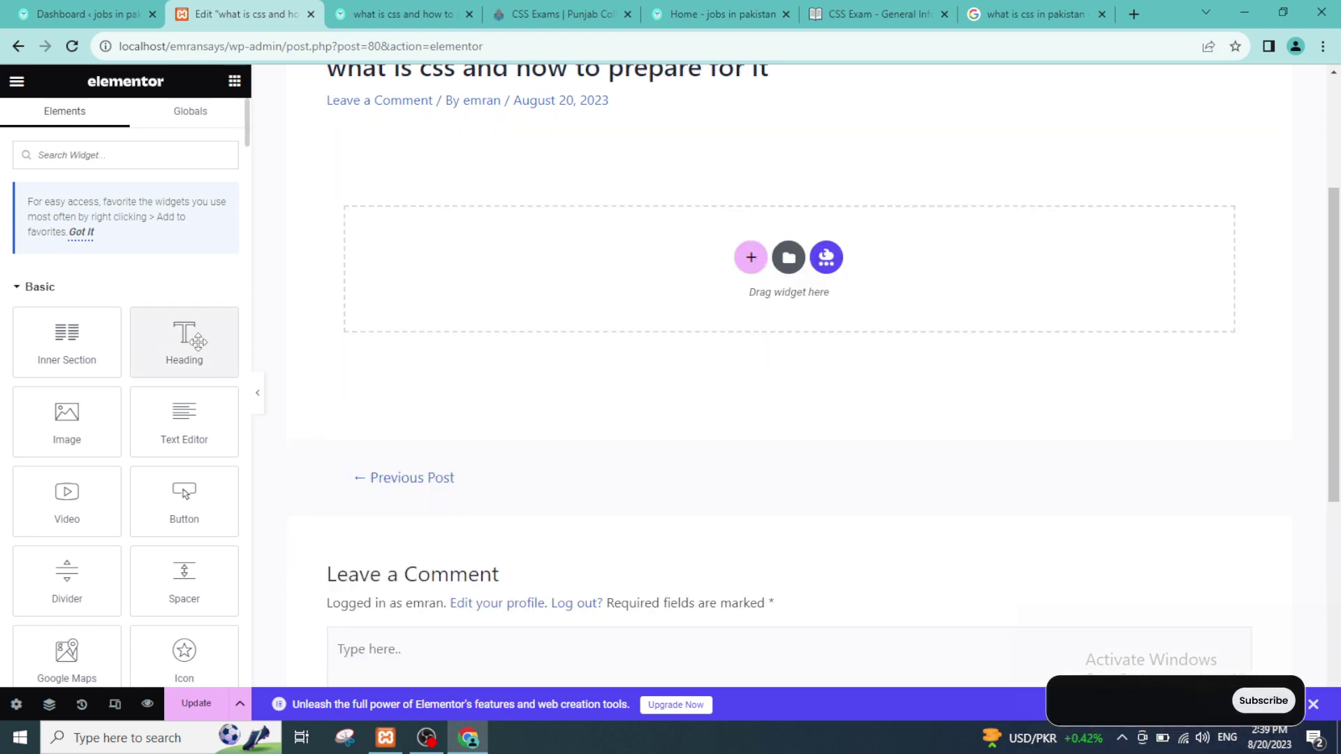
drag(199, 341, 696, 273)
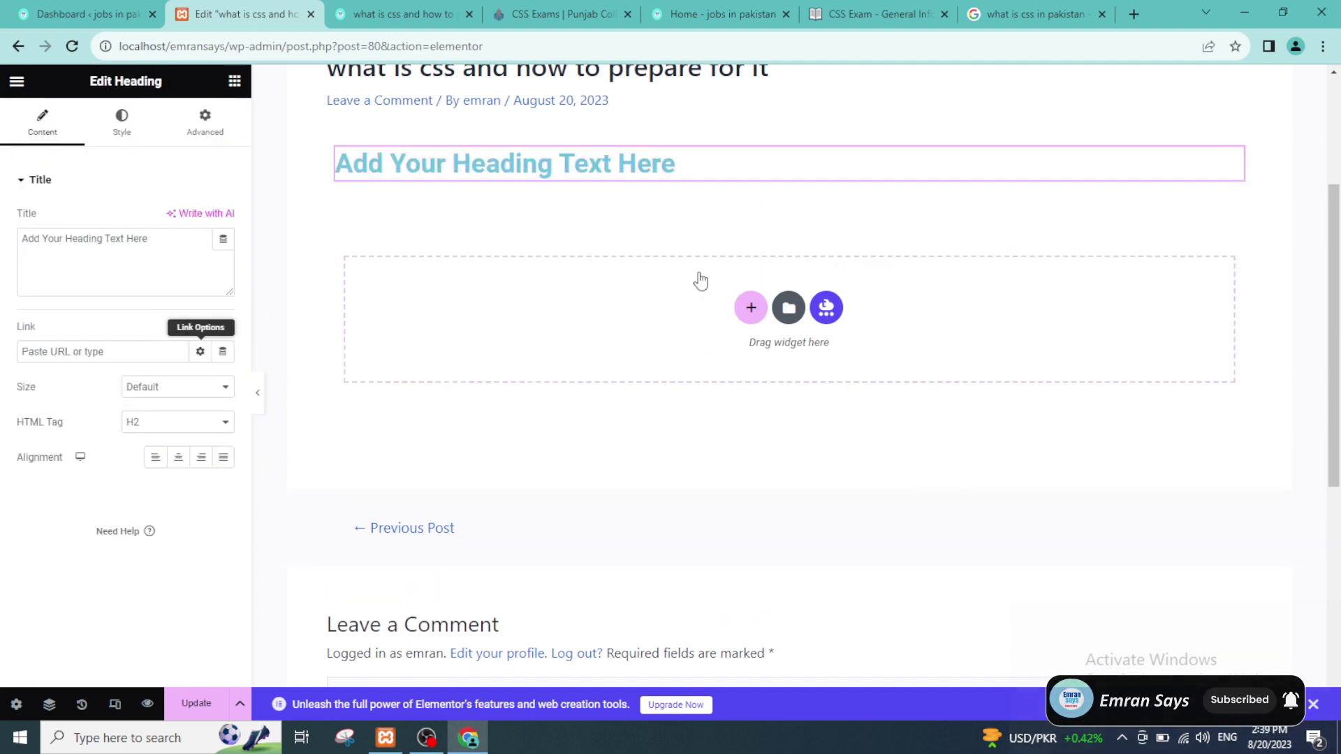
scroll(498, 118, up, 1)
drag(328, 150, 768, 151)
right_click(465, 151)
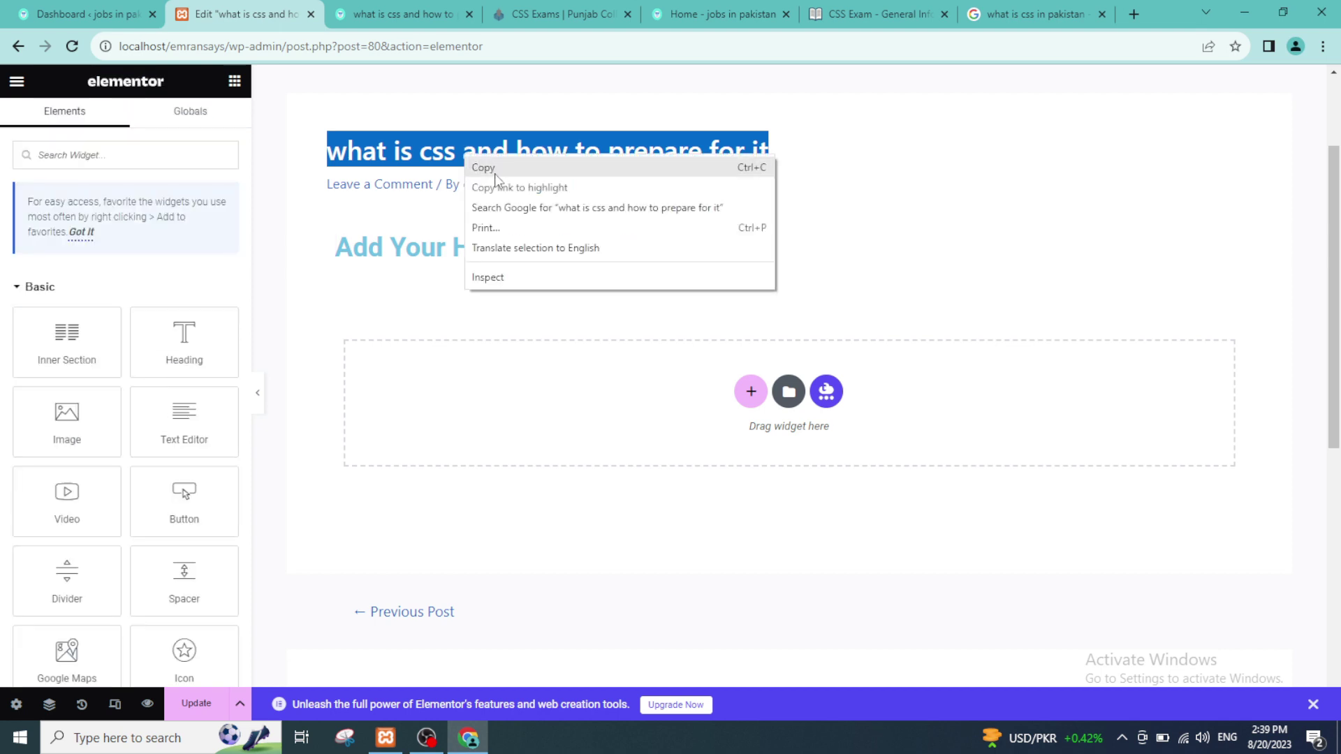
click(499, 175)
click(467, 248)
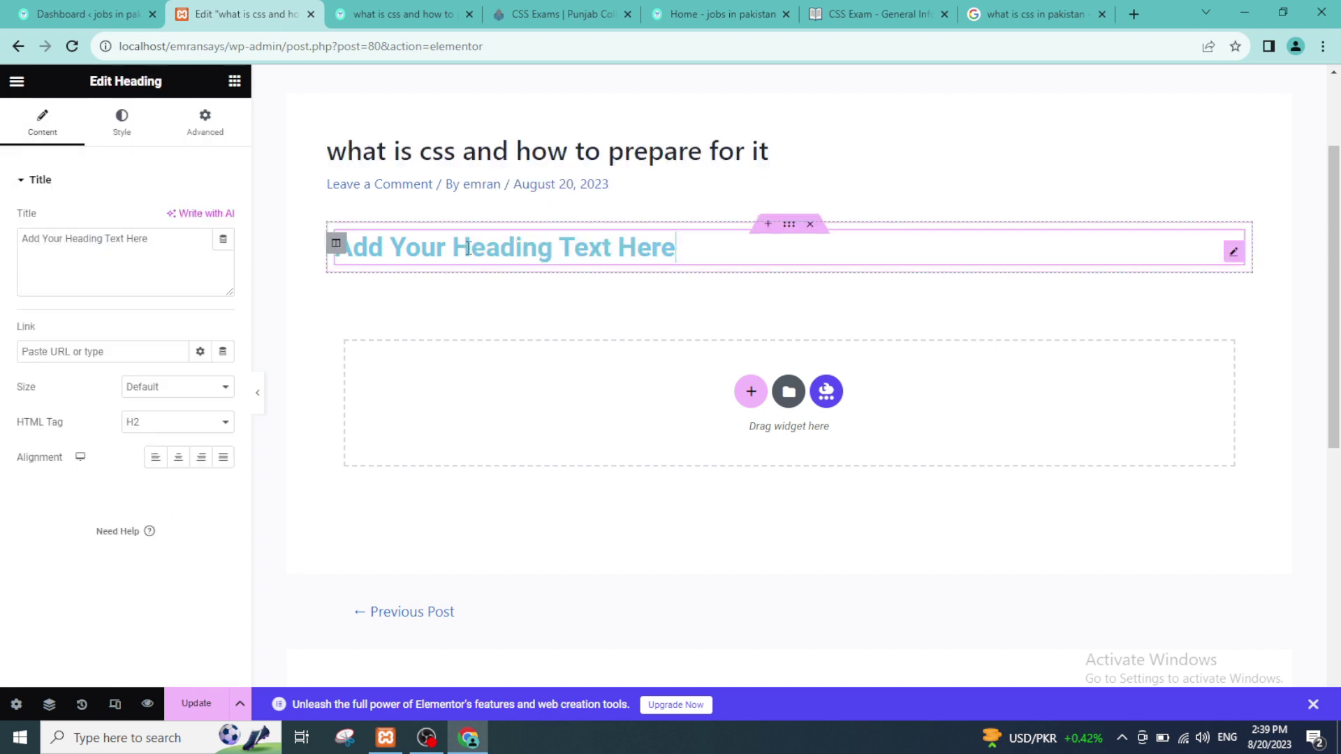
key(ctrl+v)
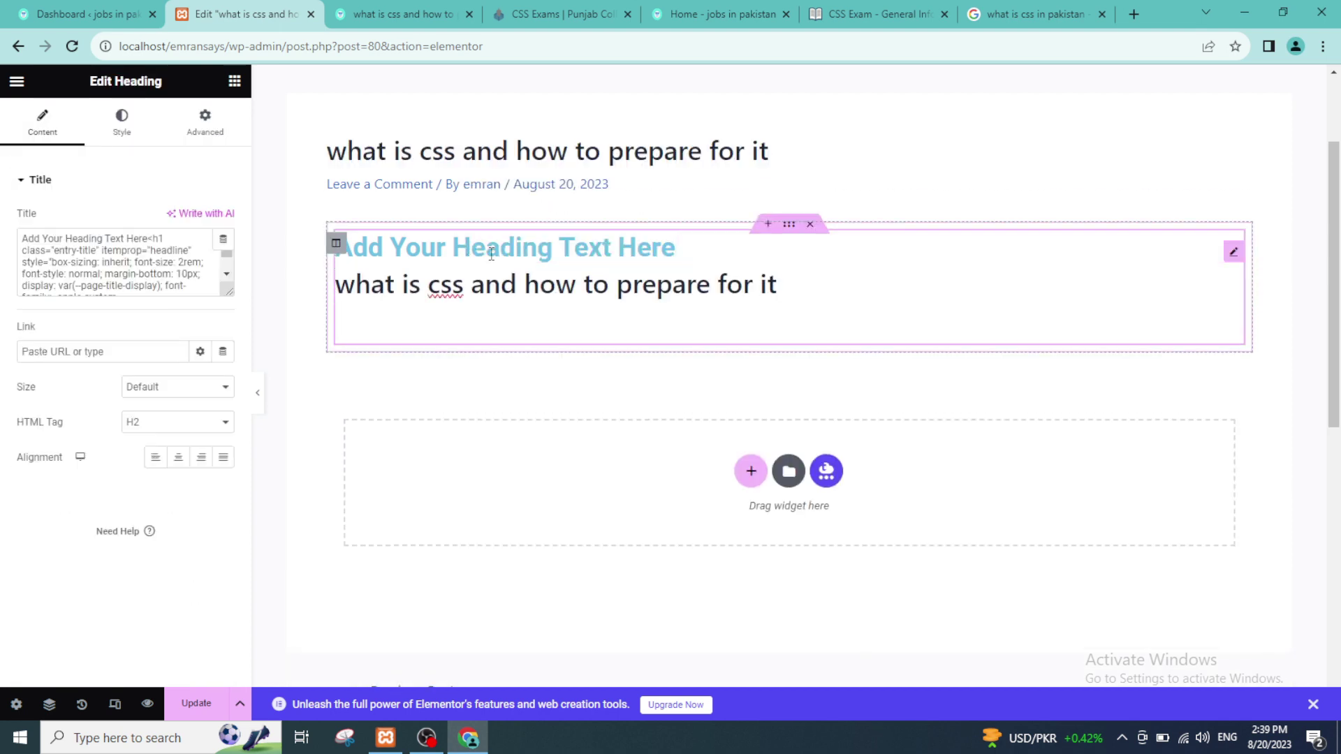
key(ctrl+a)
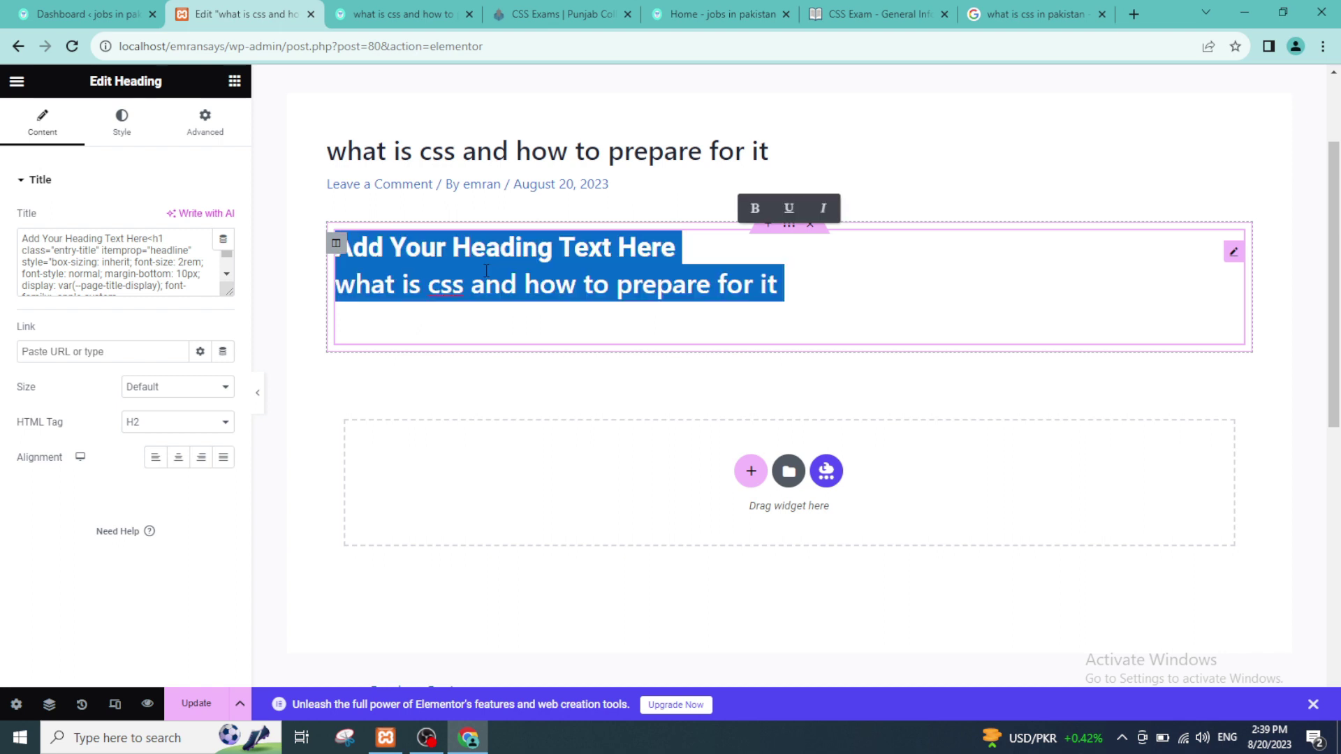
key(ctrl+v)
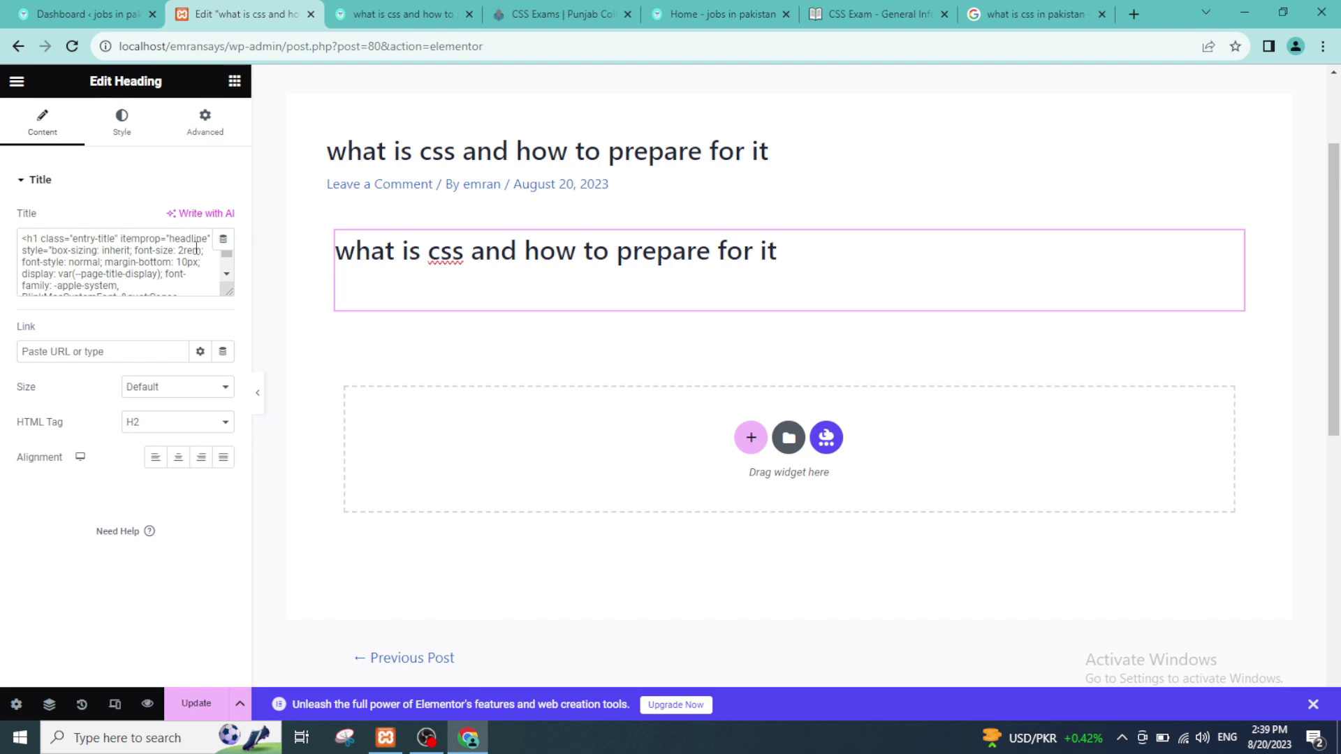
scroll(196, 248, down, 3)
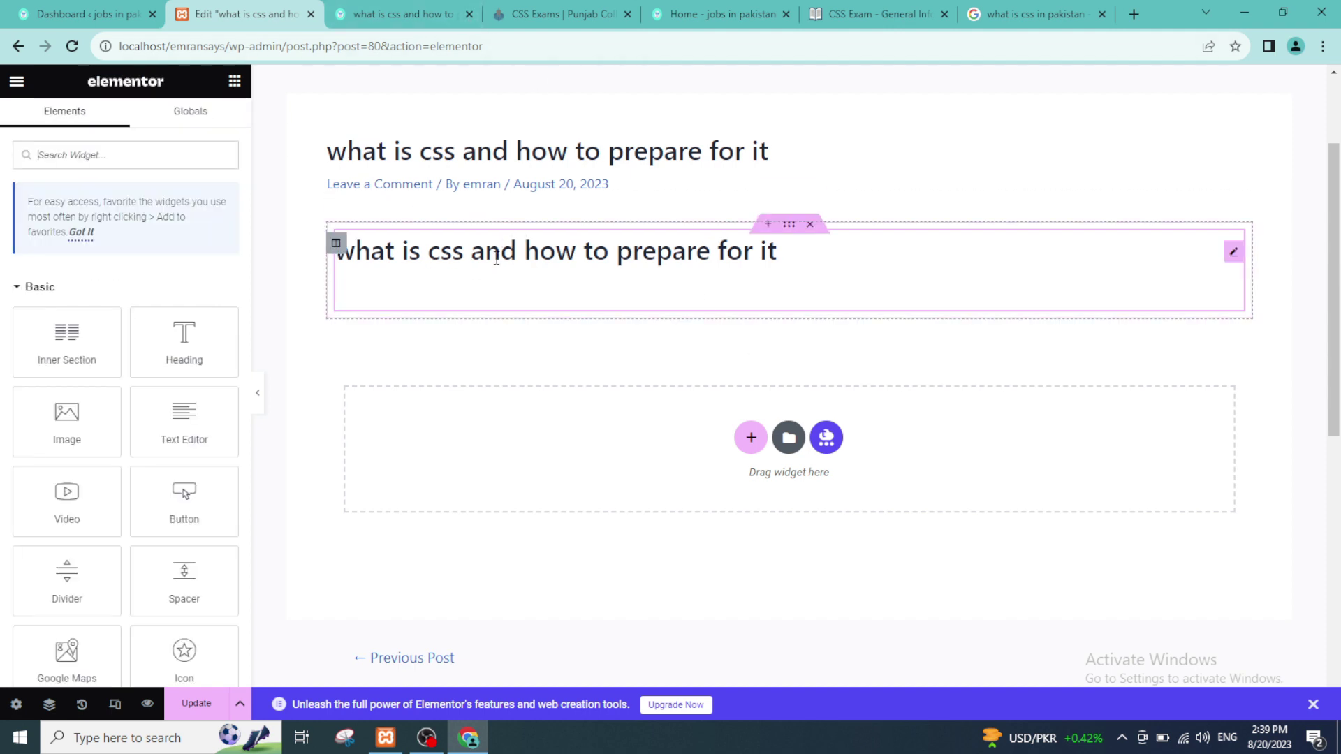
Switch to the Punjab Colleges CSS Exams article.
click(447, 13)
click(521, 10)
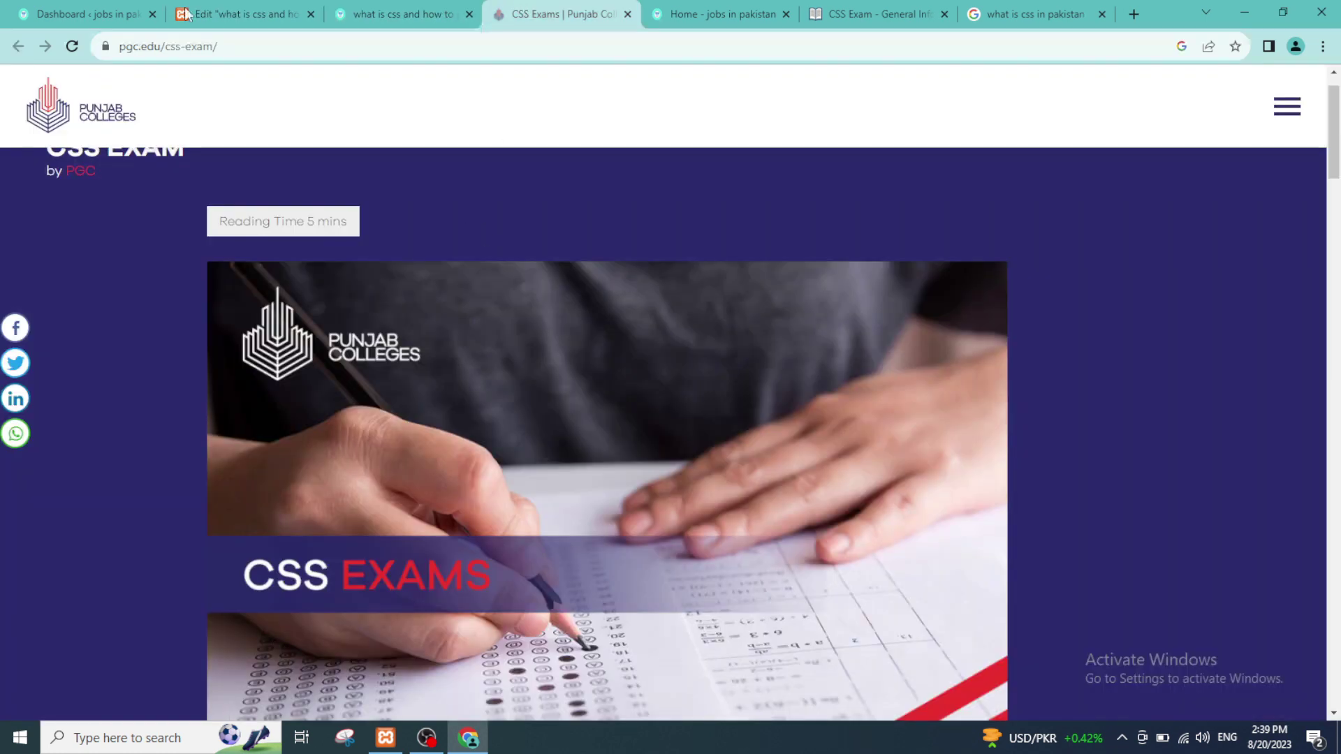
Return to the Elementor editor, search the widgets for "imag" and add an Image widget below the heading.
click(244, 14)
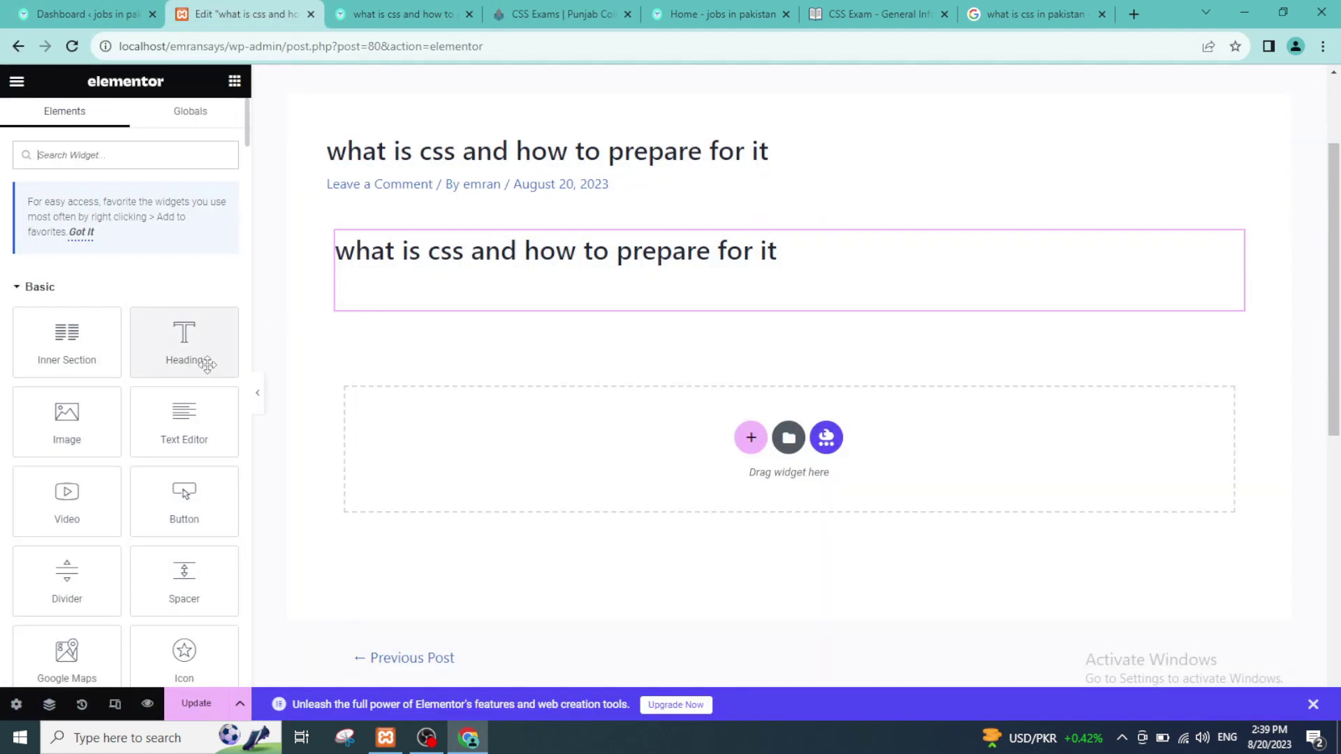
scroll(134, 462, down, 1)
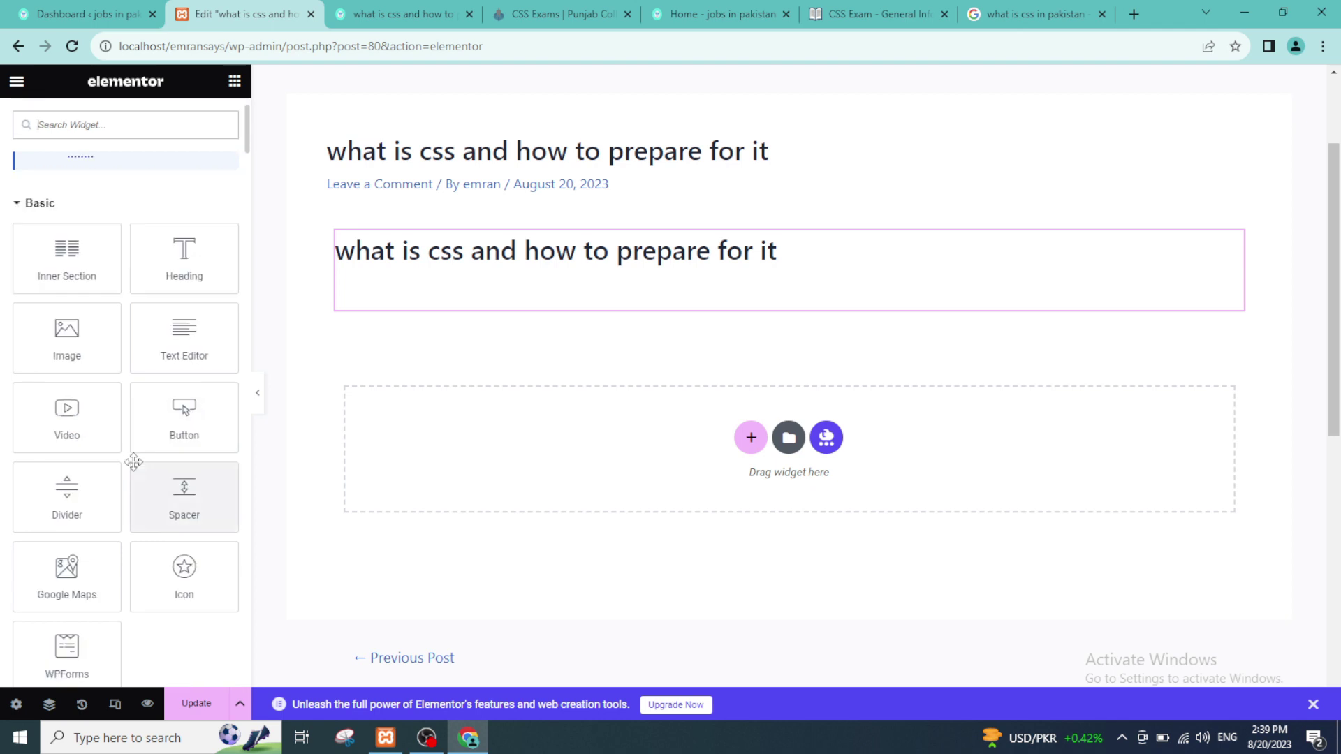
scroll(141, 531, up, 1)
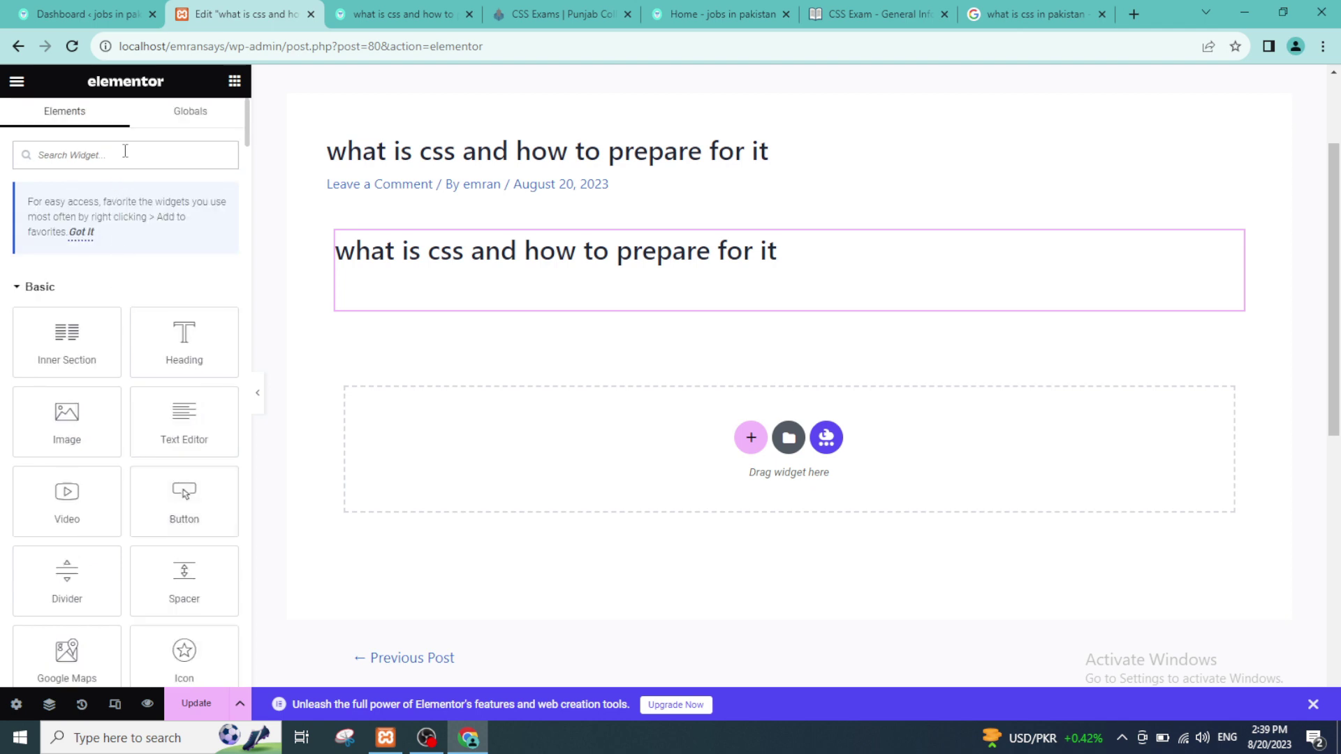
click(125, 150)
text(imafe)
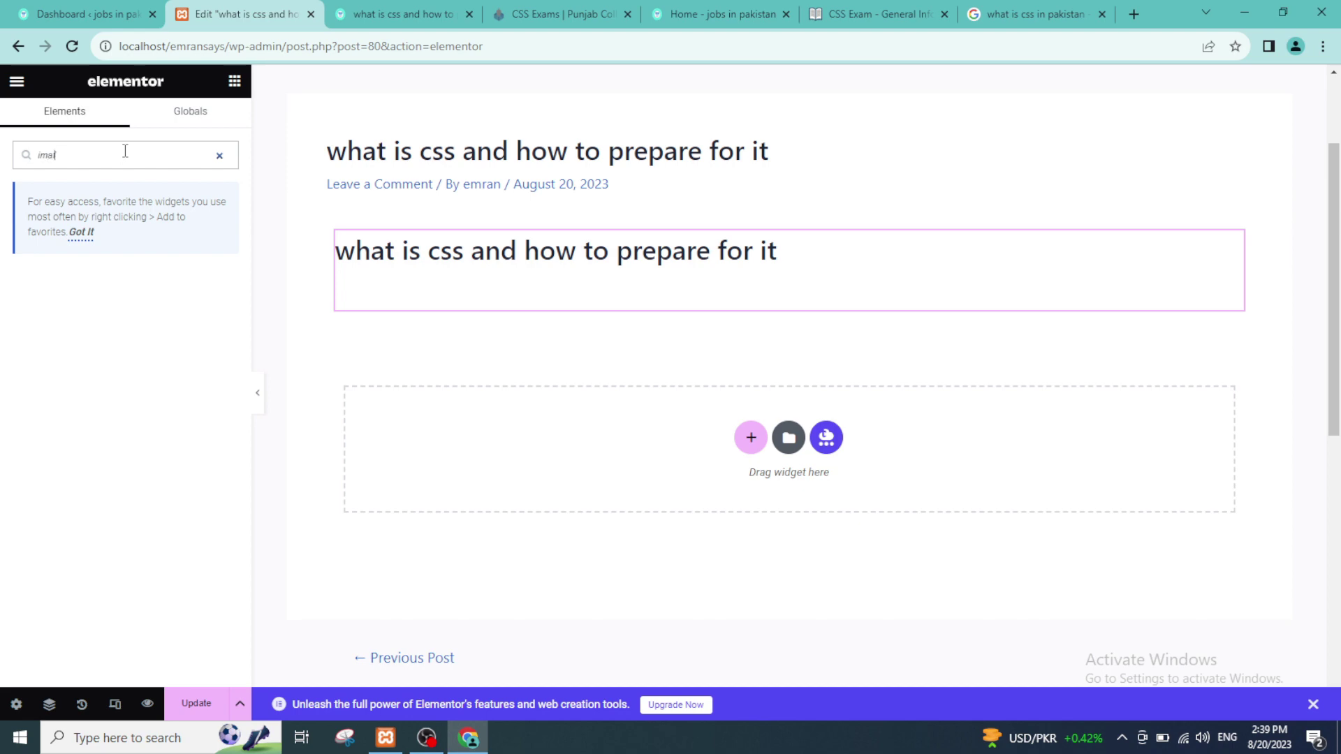
text(g)
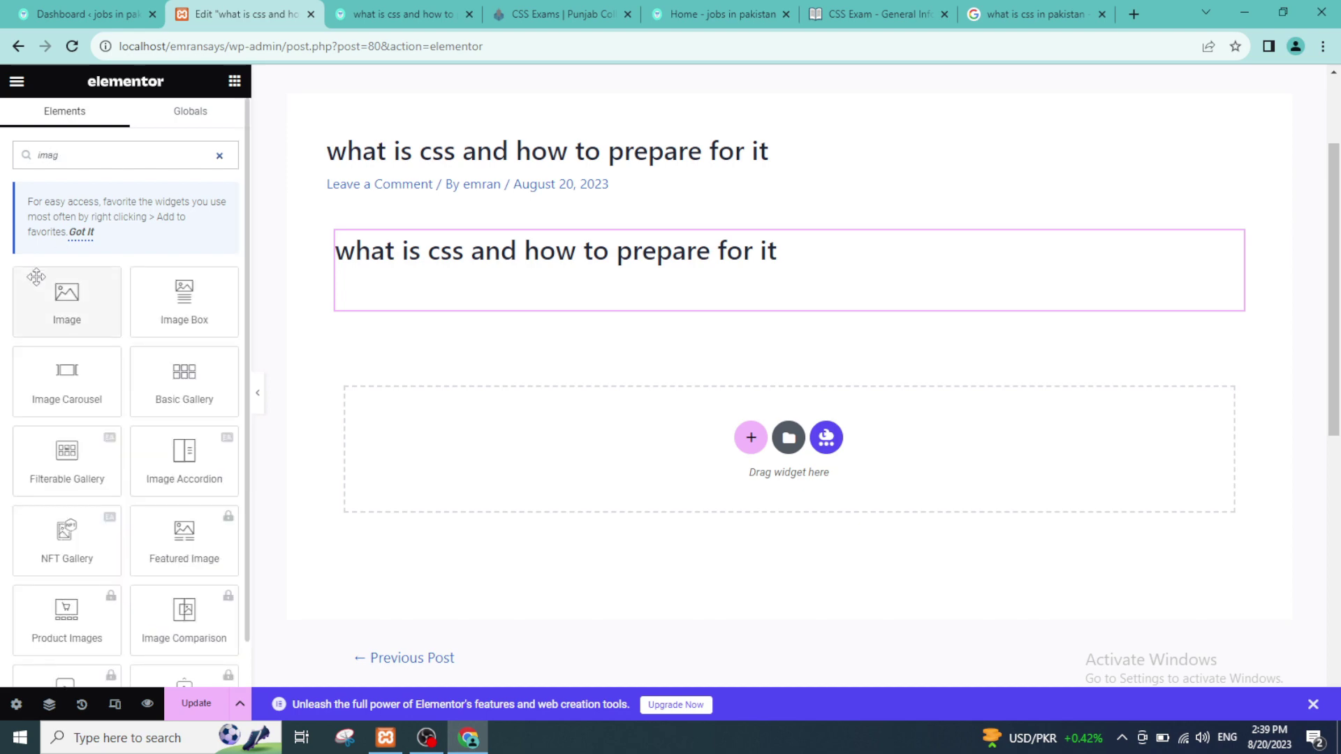
drag(66, 301, 709, 416)
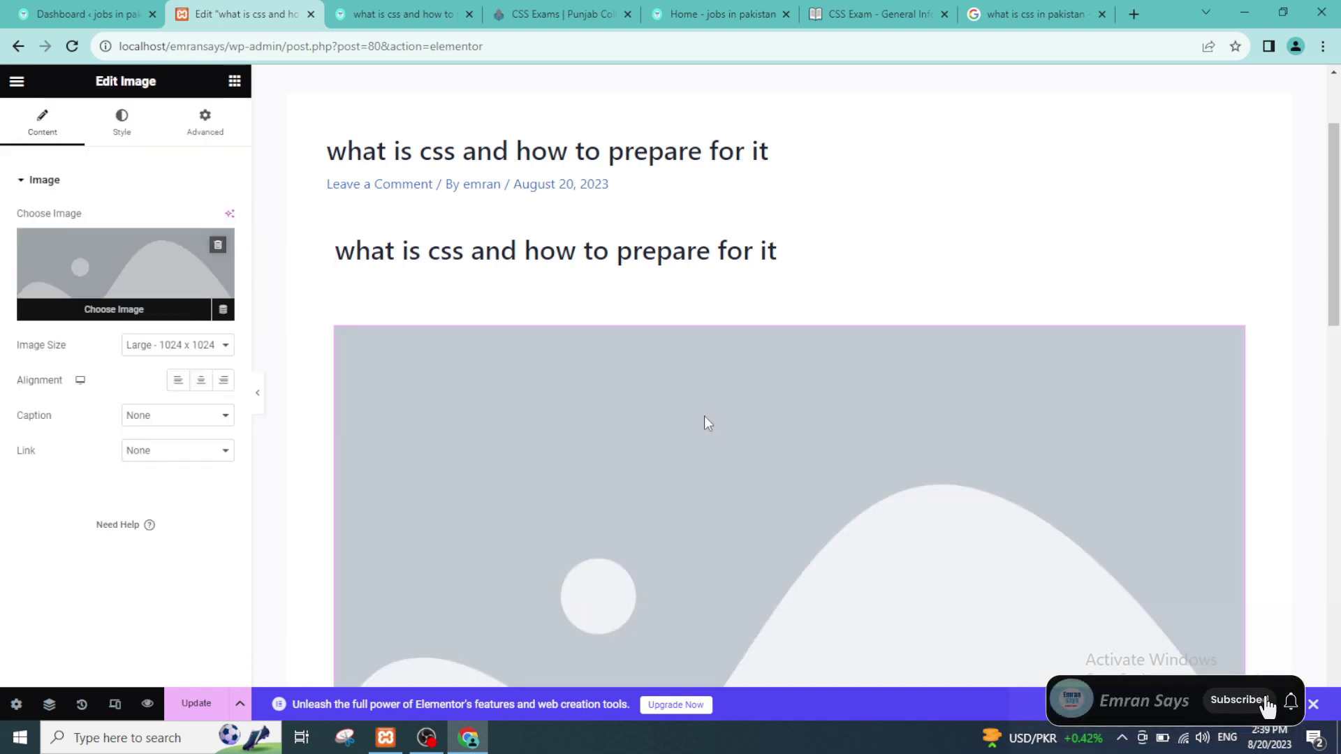
Set the Image widget's picture to kpssc.jpg from the media library and review its placement in the post.
scroll(592, 380, down, 3)
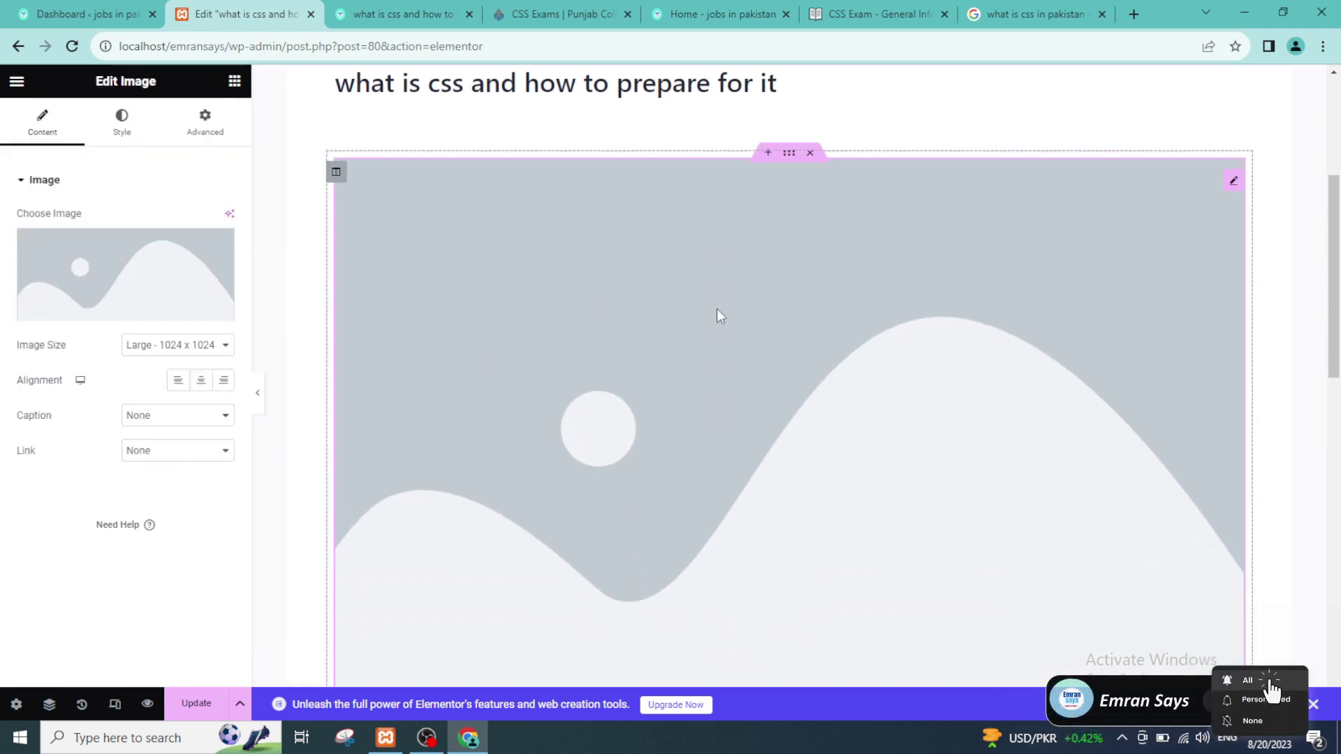
scroll(716, 309, down, 5)
mouse_move(156, 264)
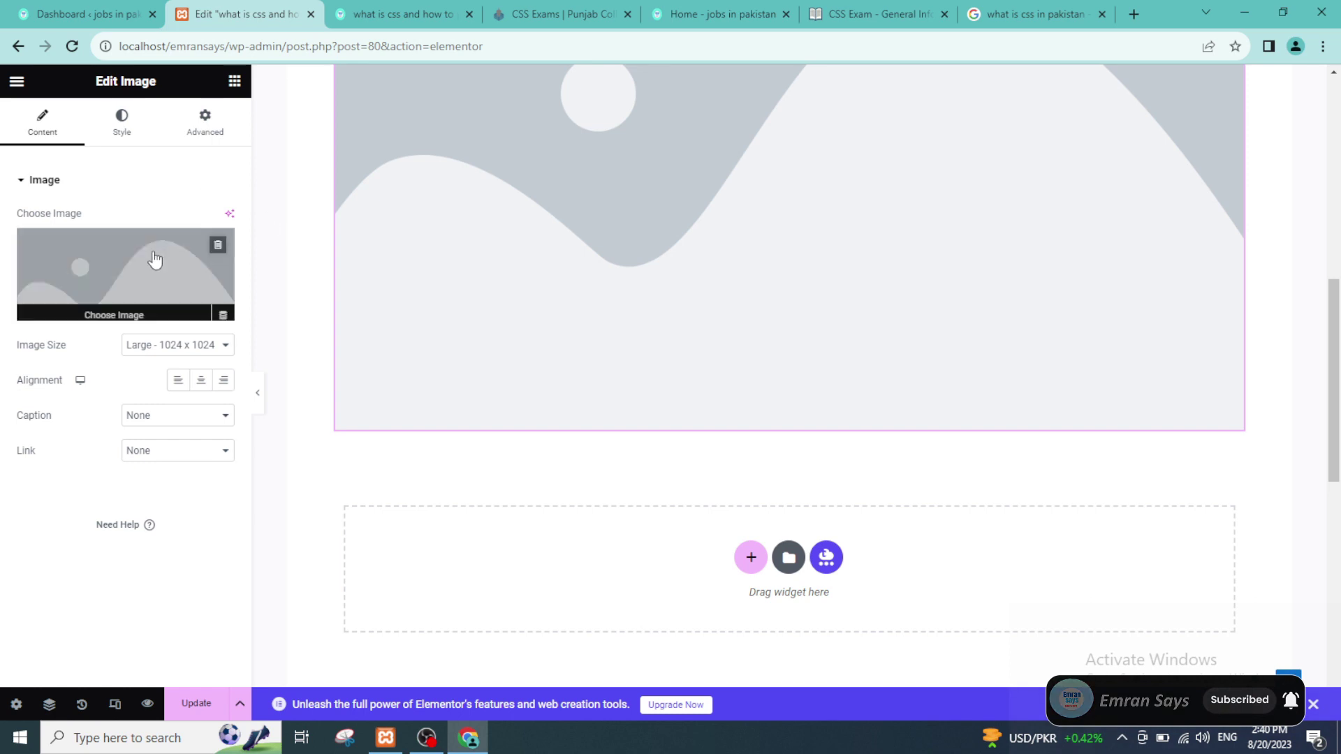
click(107, 308)
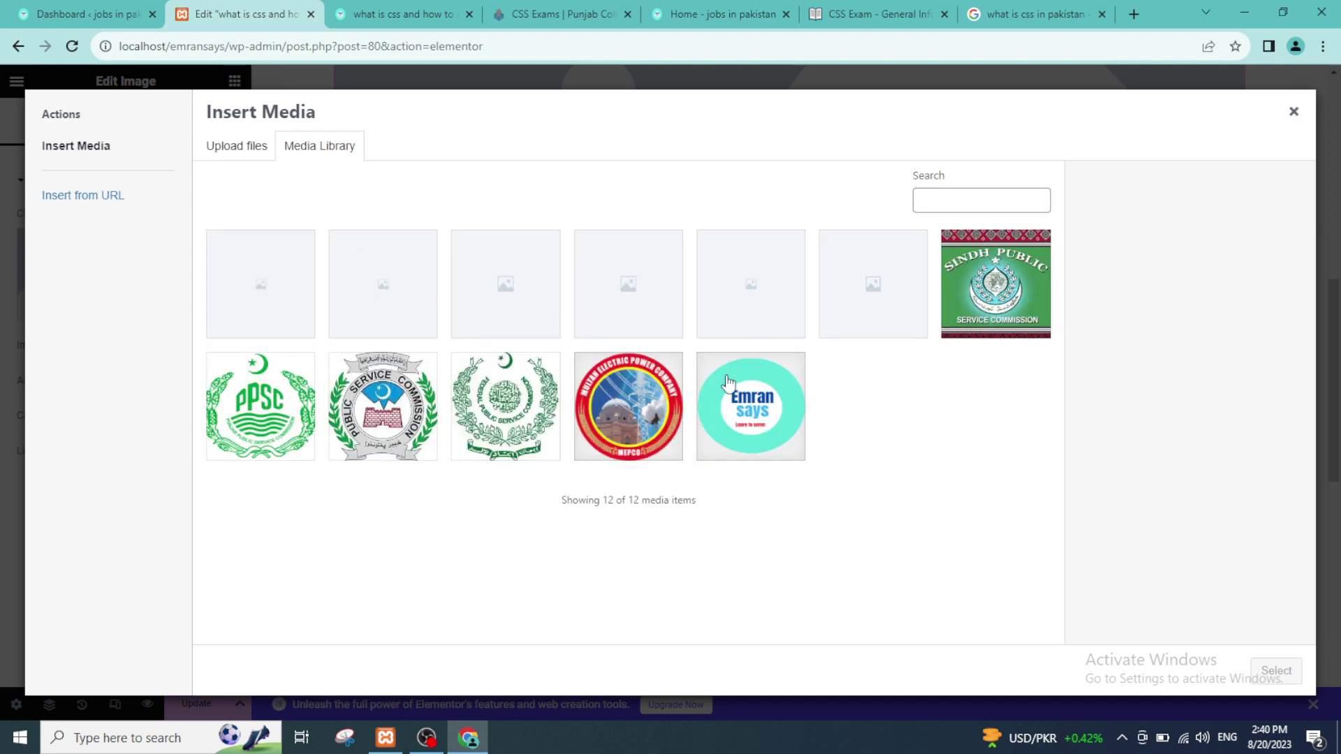
click(340, 451)
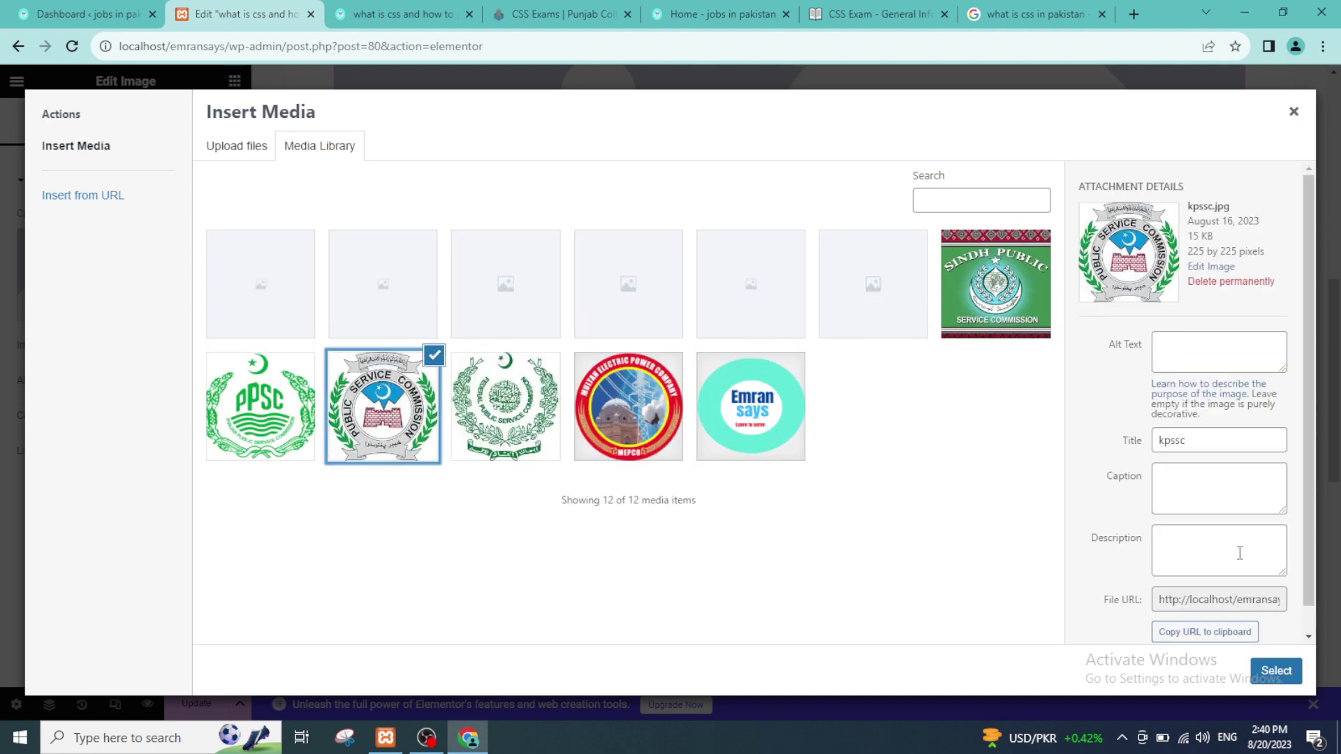
click(1276, 670)
scroll(625, 362, down, 5)
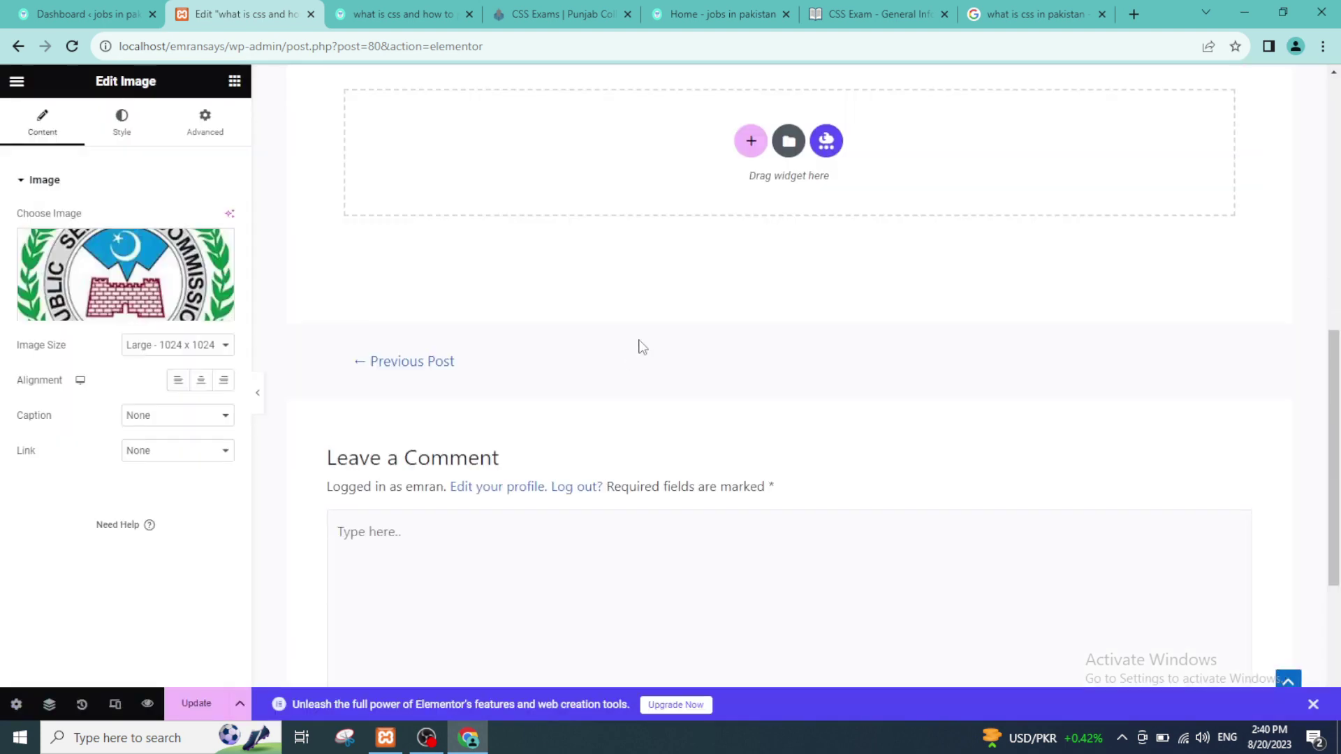
scroll(642, 347, up, 7)
scroll(643, 347, down, 5)
scroll(642, 347, up, 1)
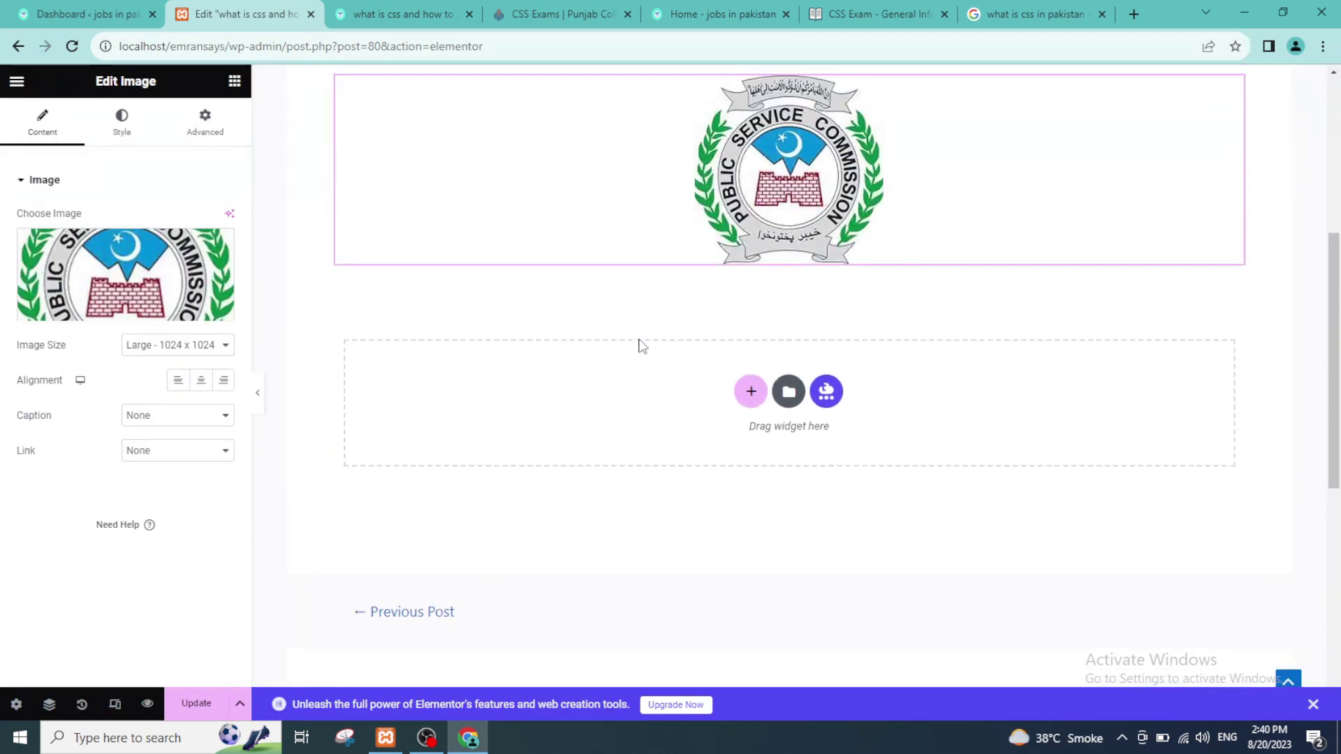
scroll(643, 346, up, 2)
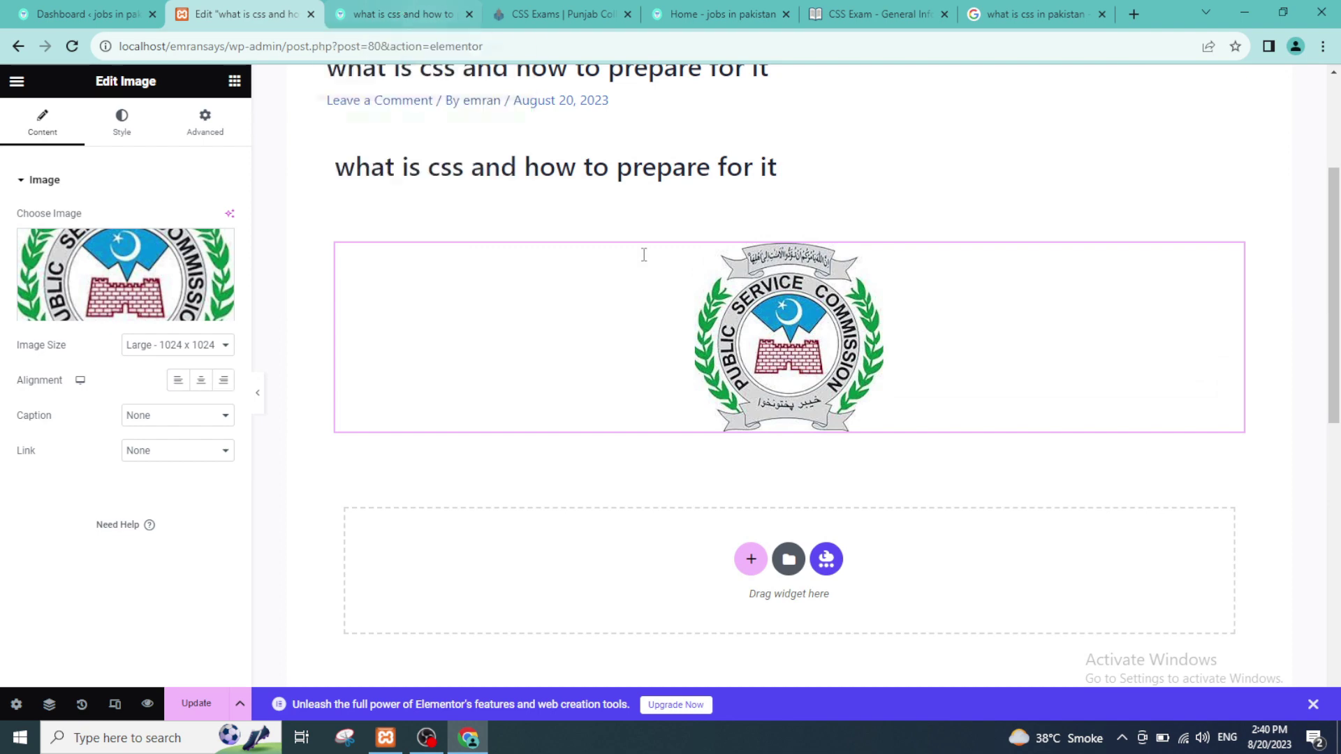
scroll(747, 433, down, 2)
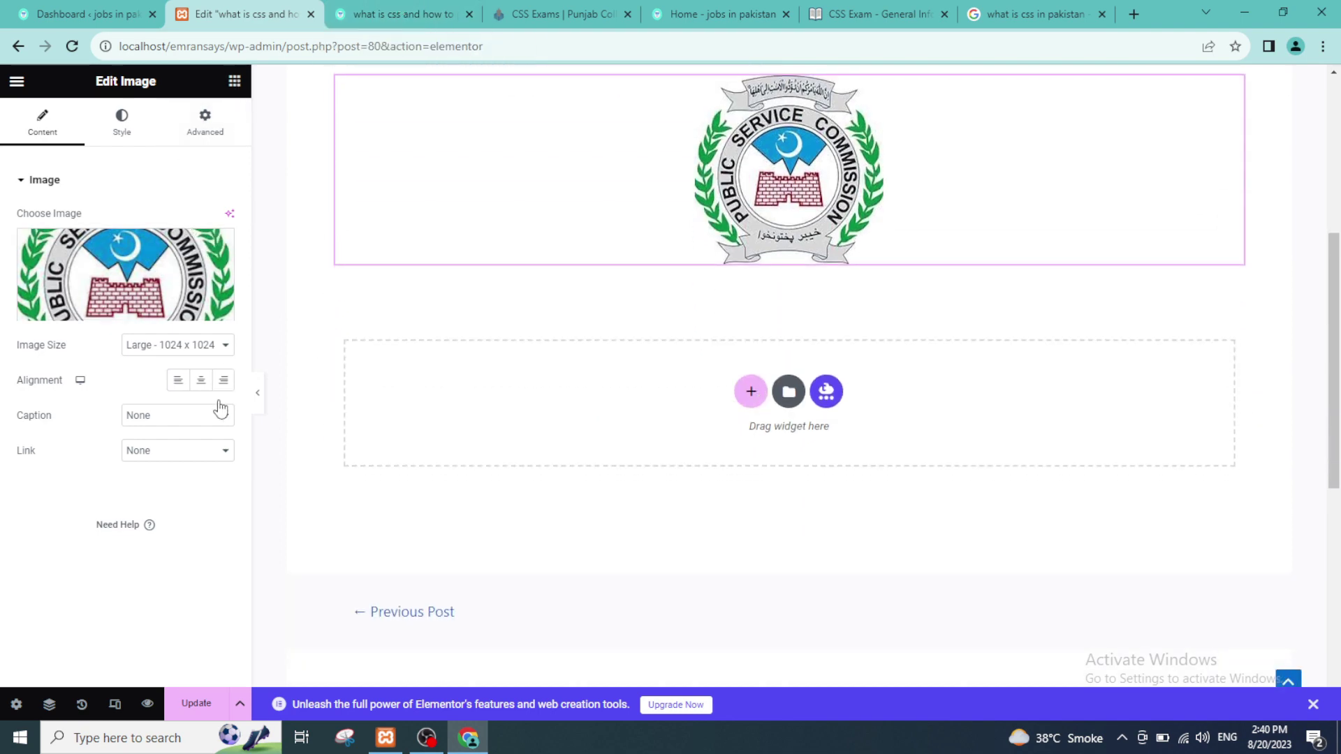
Add a Text Editor widget below the image and open its content in full-screen editing mode.
key(Delete)
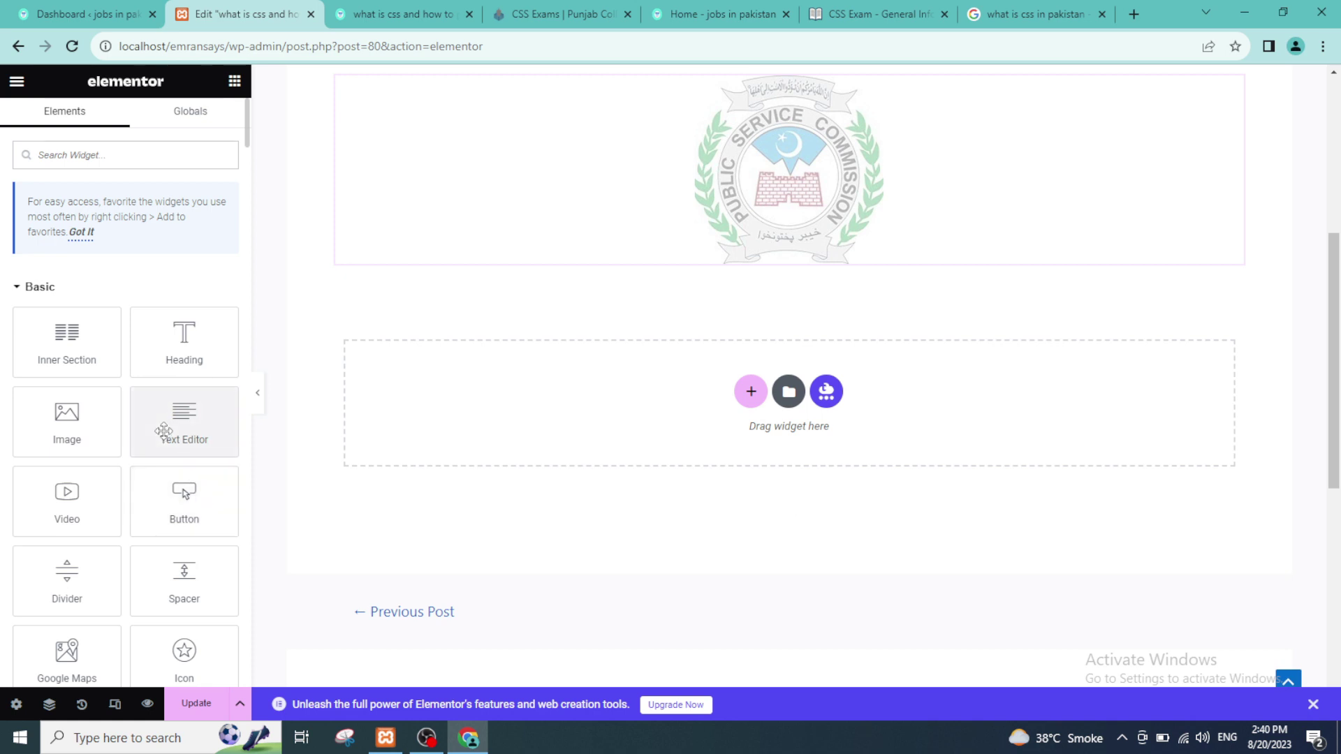
drag(184, 430, 686, 414)
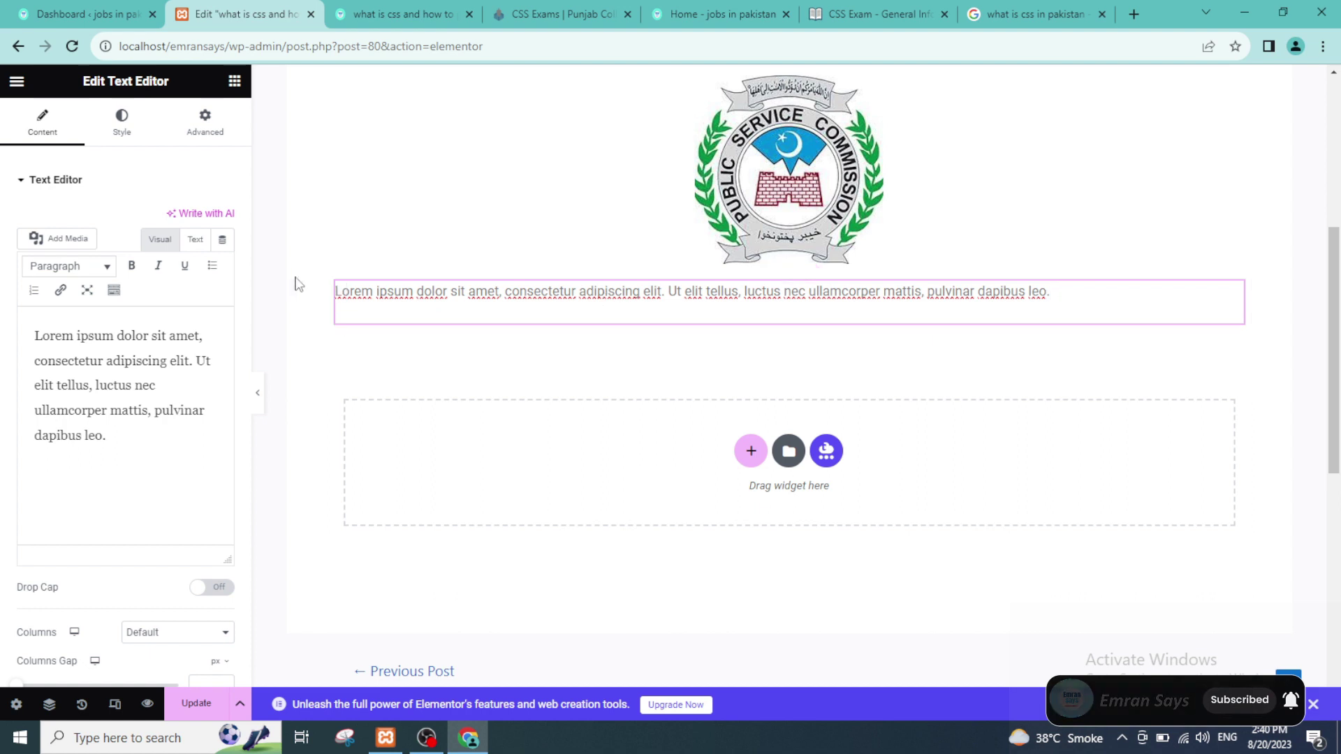
click(88, 291)
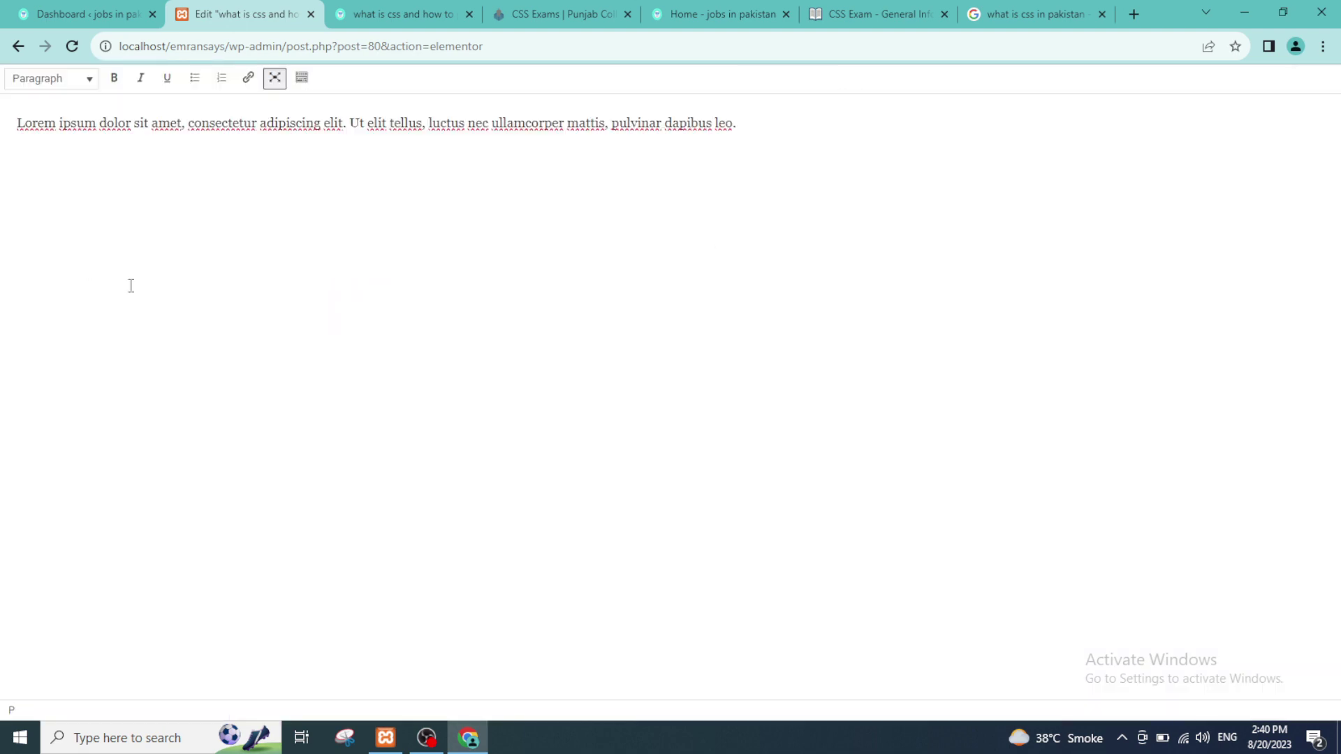
Copy the two paragraphs under "CSS Exams in Pakistan" from the Punjab Colleges article.
click(552, 14)
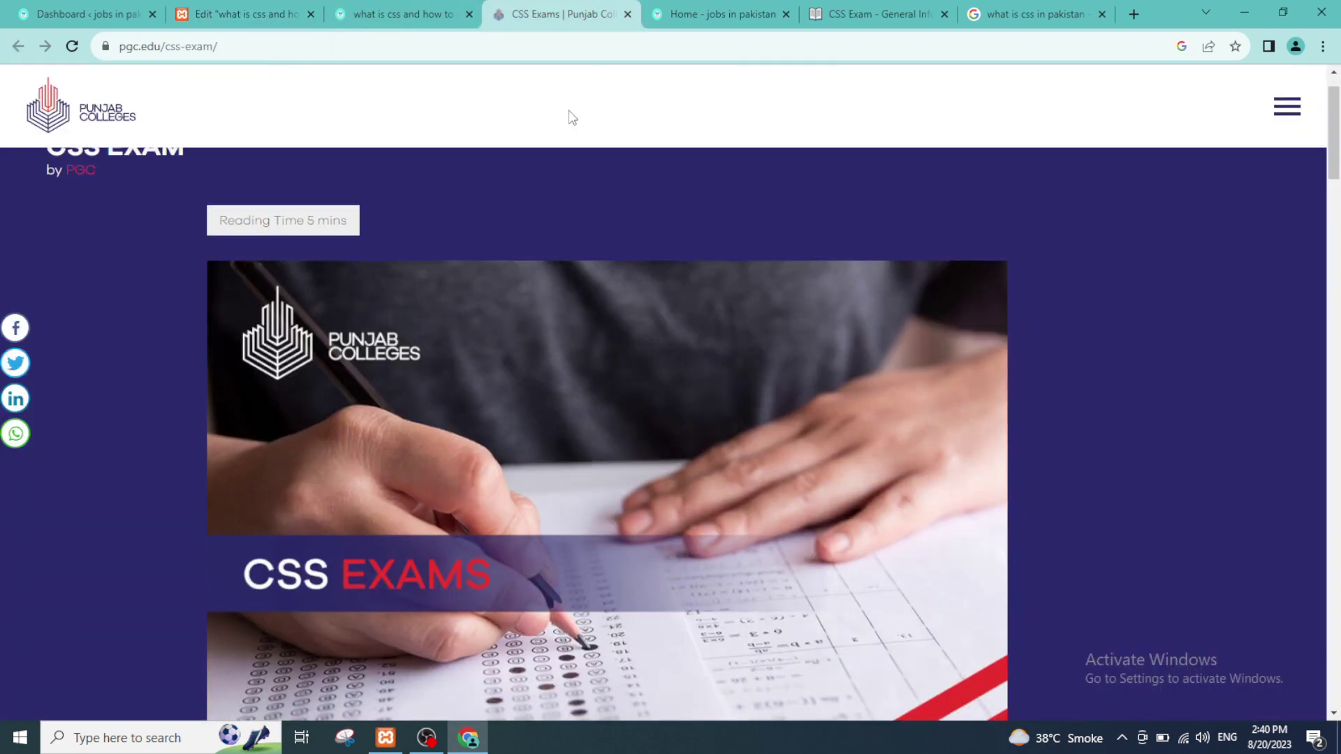
scroll(569, 114, down, 10)
scroll(386, 249, down, 1)
scroll(387, 249, up, 1)
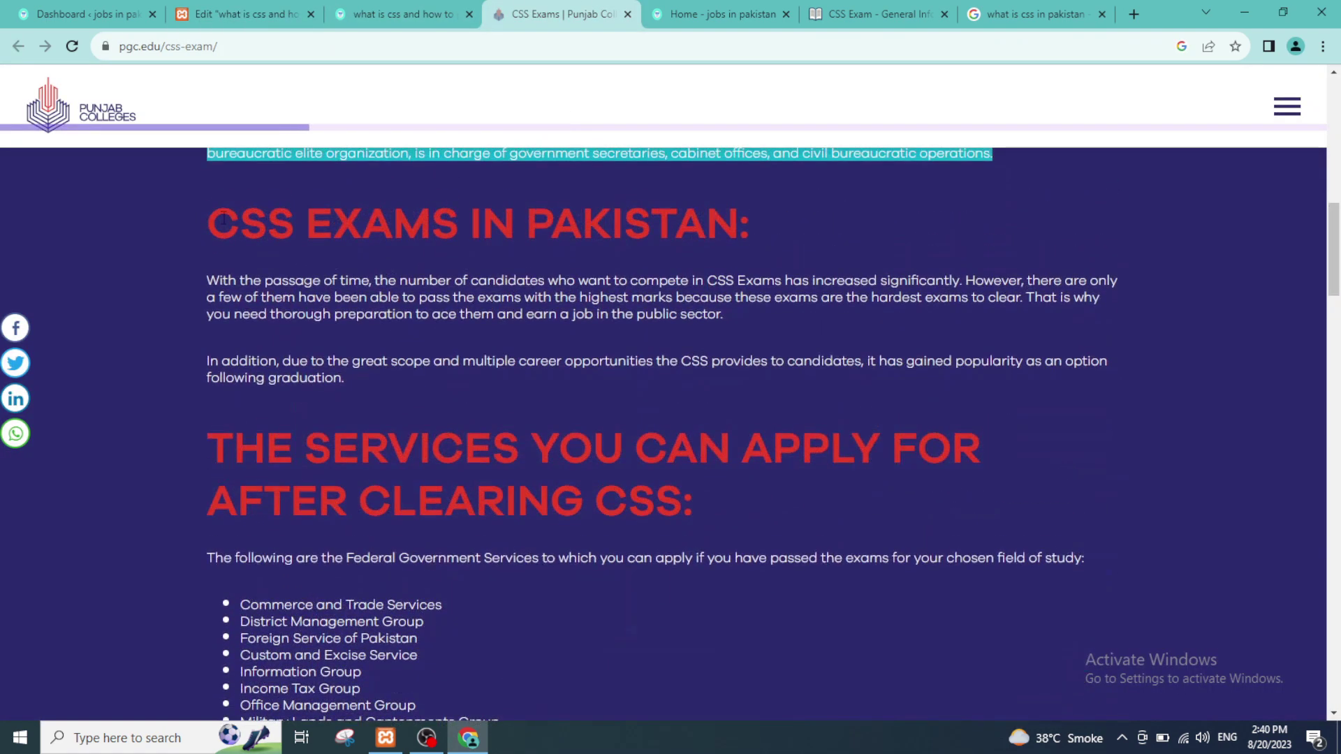
drag(370, 451, 364, 381)
key(ctrl+c)
click(215, 276)
right_click(332, 301)
click(362, 314)
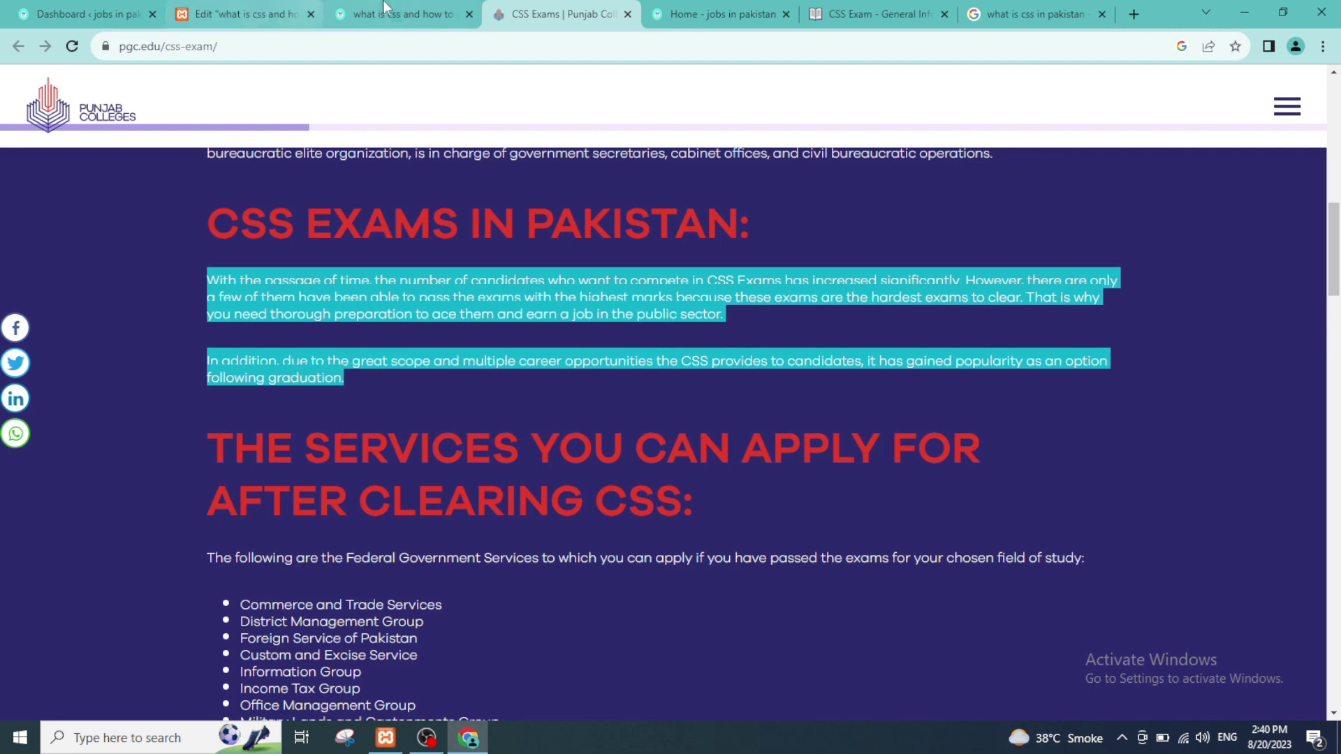
Return to the Elementor editor and replace the Text Editor's Lorem ipsum placeholder with the copied paragraphs.
click(398, 15)
click(143, 15)
click(225, 17)
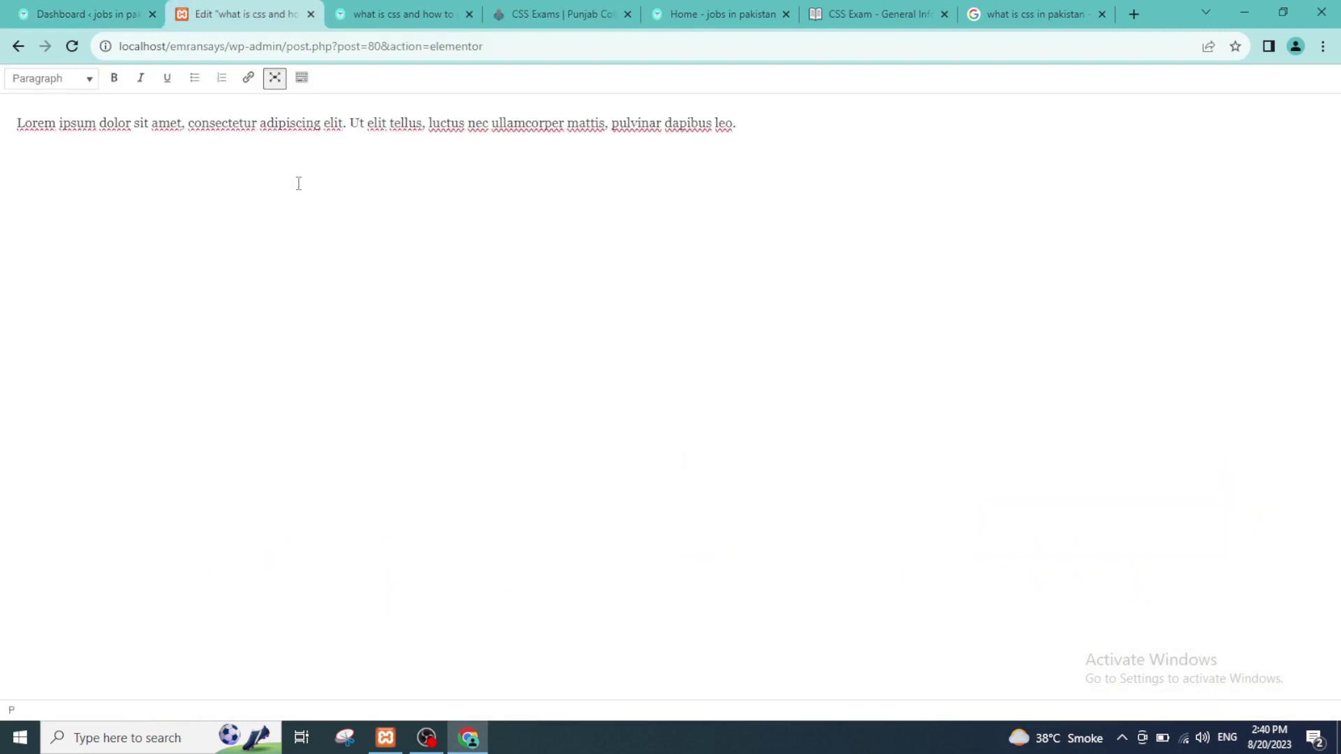
triple_click(274, 124)
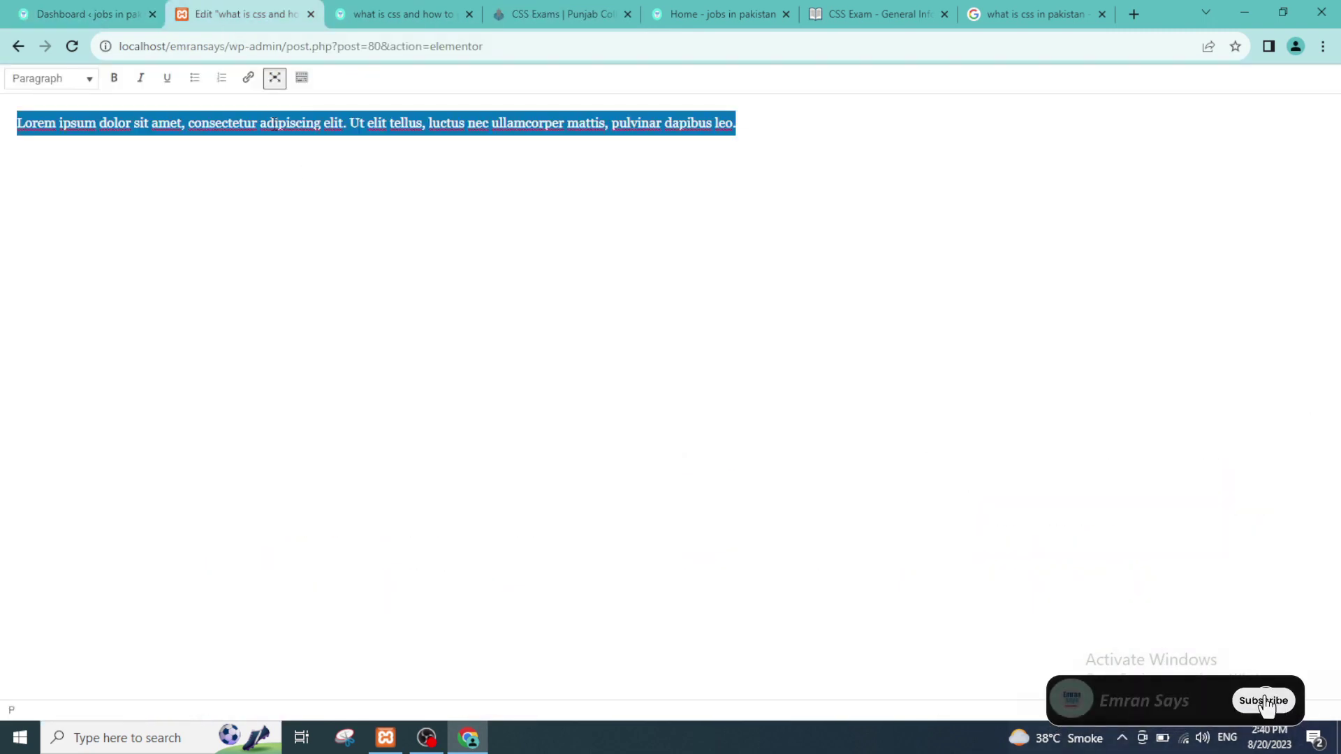
key(ctrl+v)
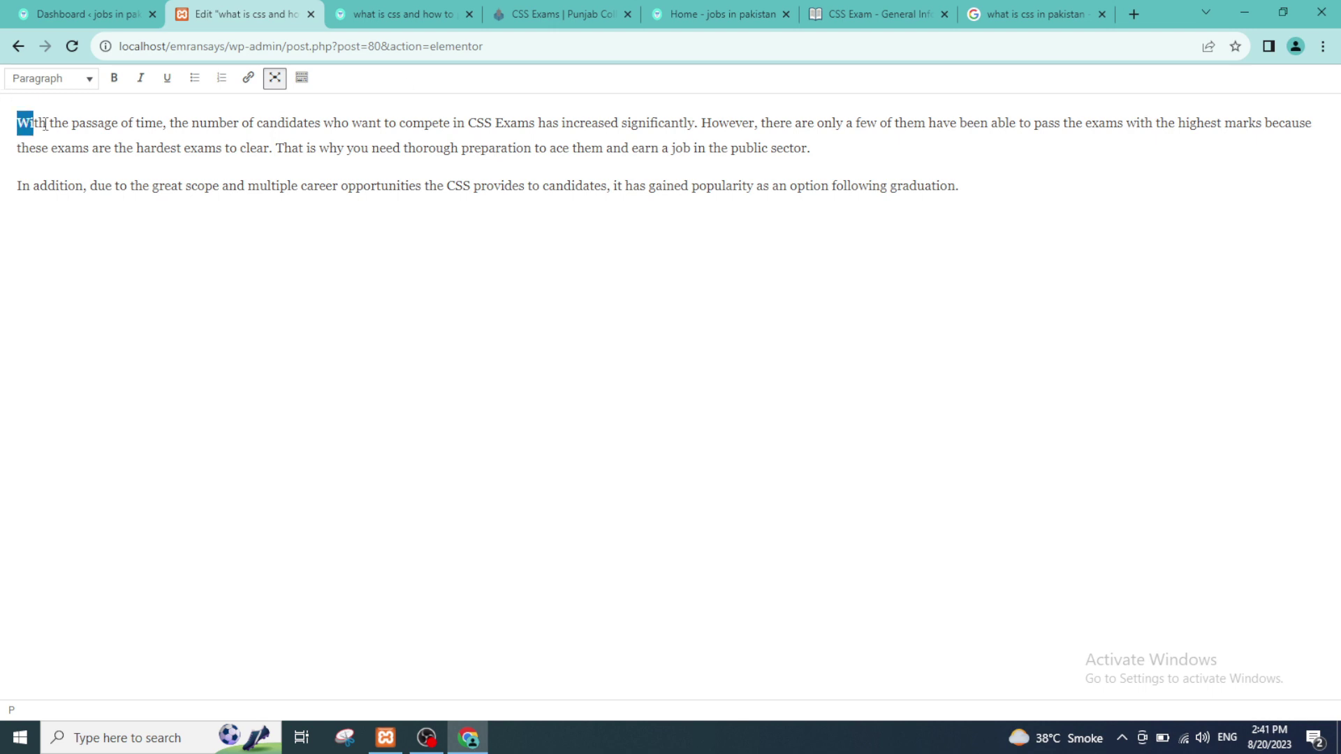
Make the opening words "With the passage of time, the number of candidates who want to compete in CSS Exams" bold.
drag(44, 124, 513, 120)
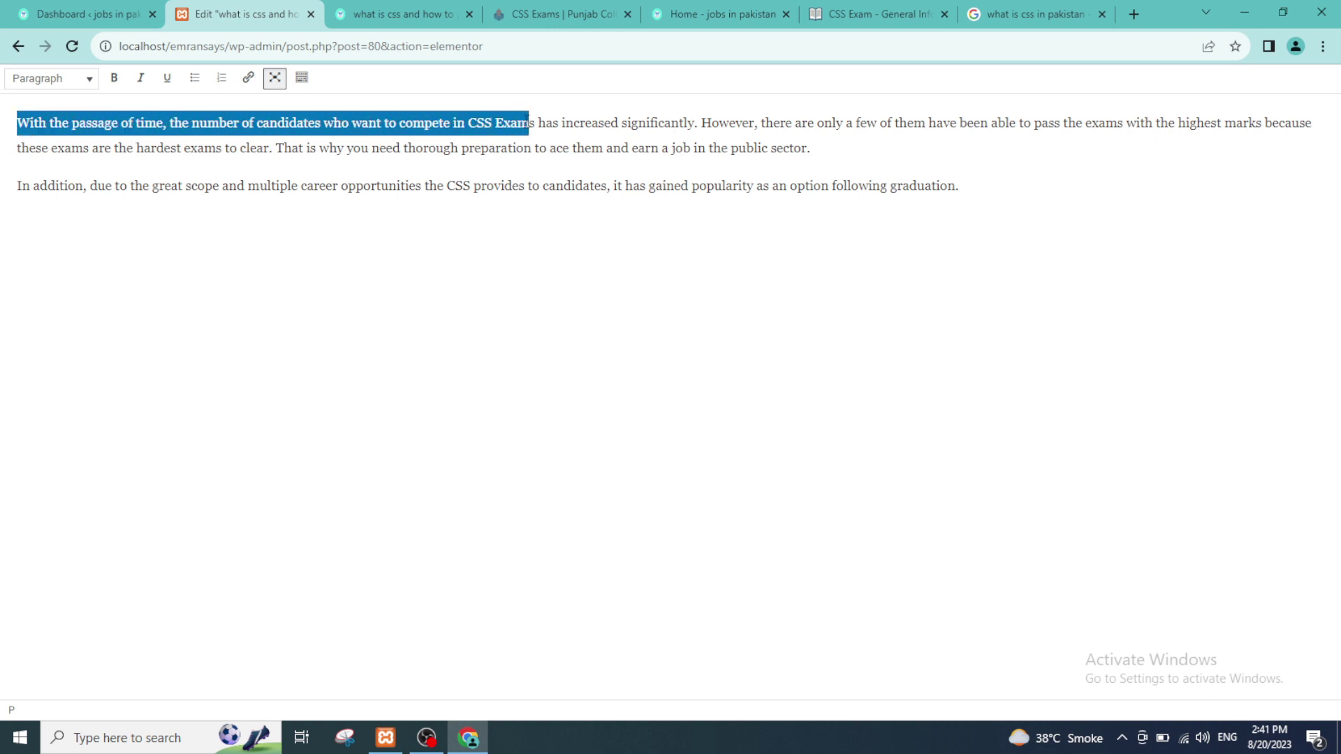
click(115, 81)
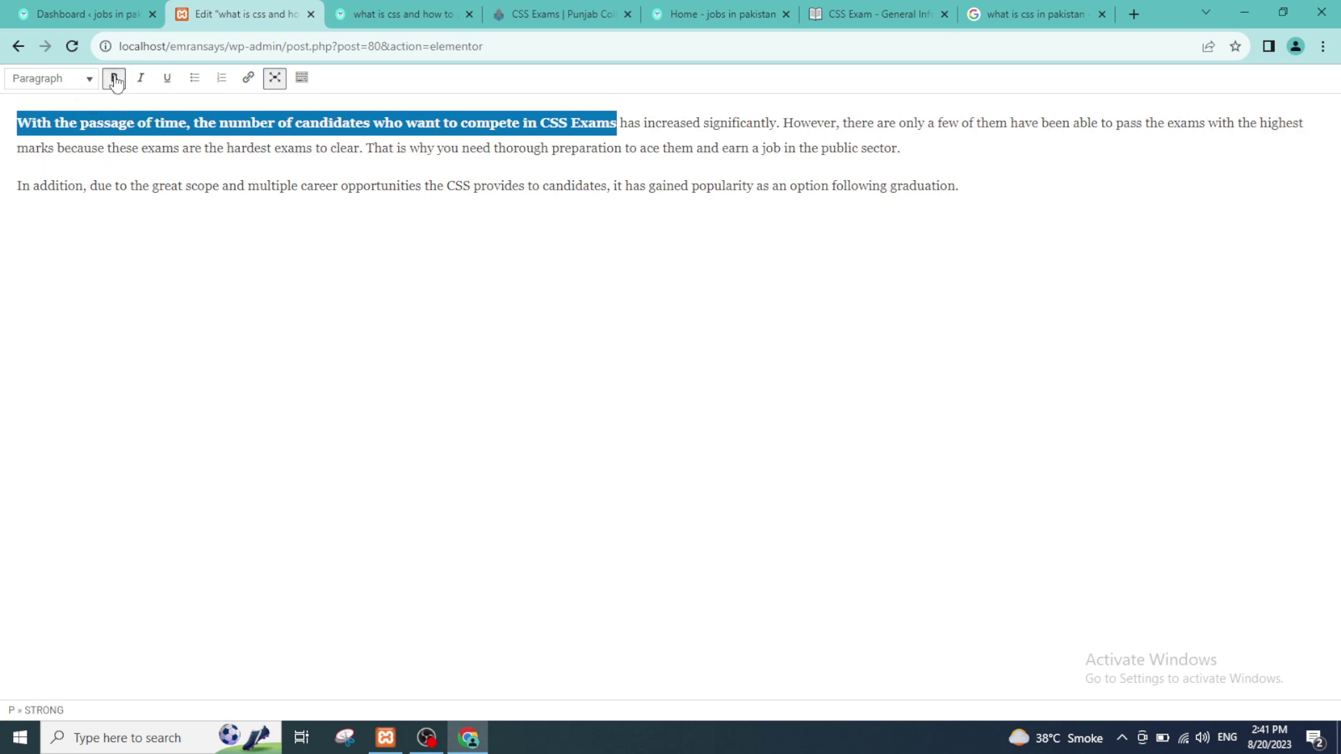
click(138, 155)
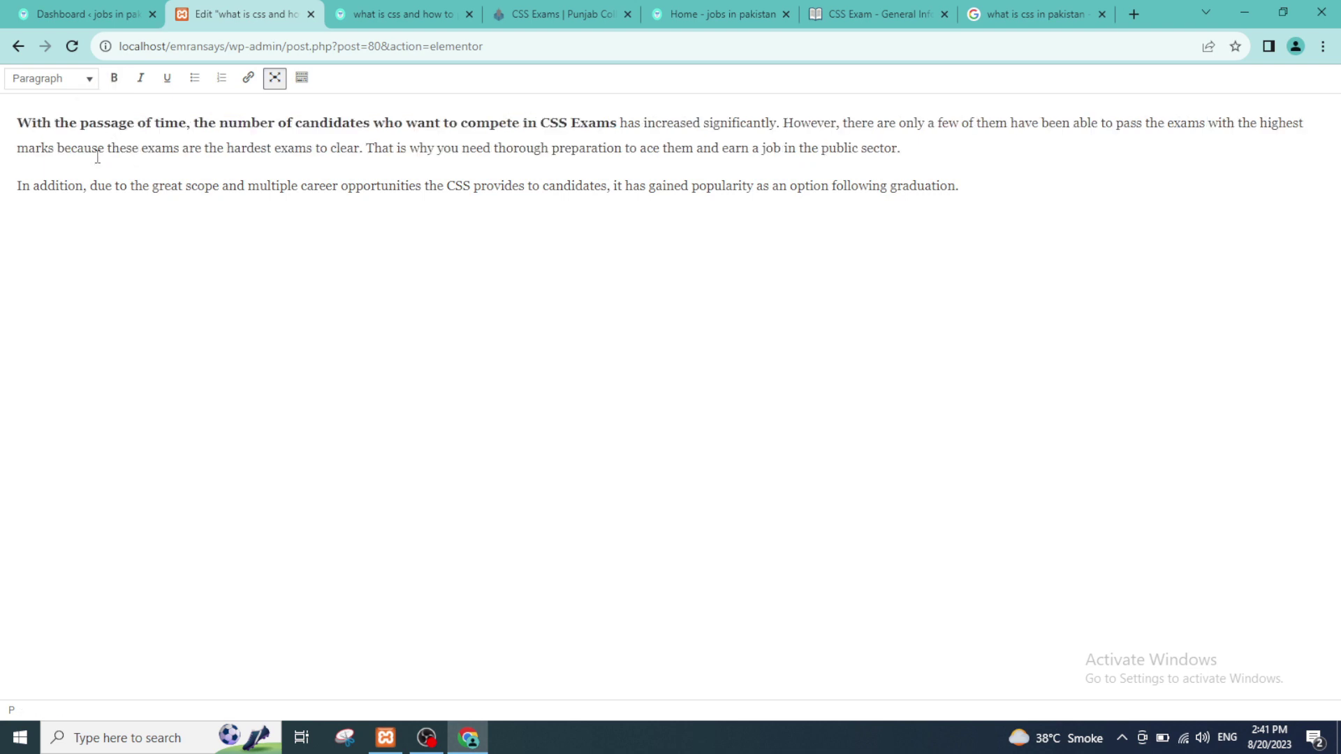
Try the Heading 6 format on the entire text of the Text Editor widget.
key(ctrl+a)
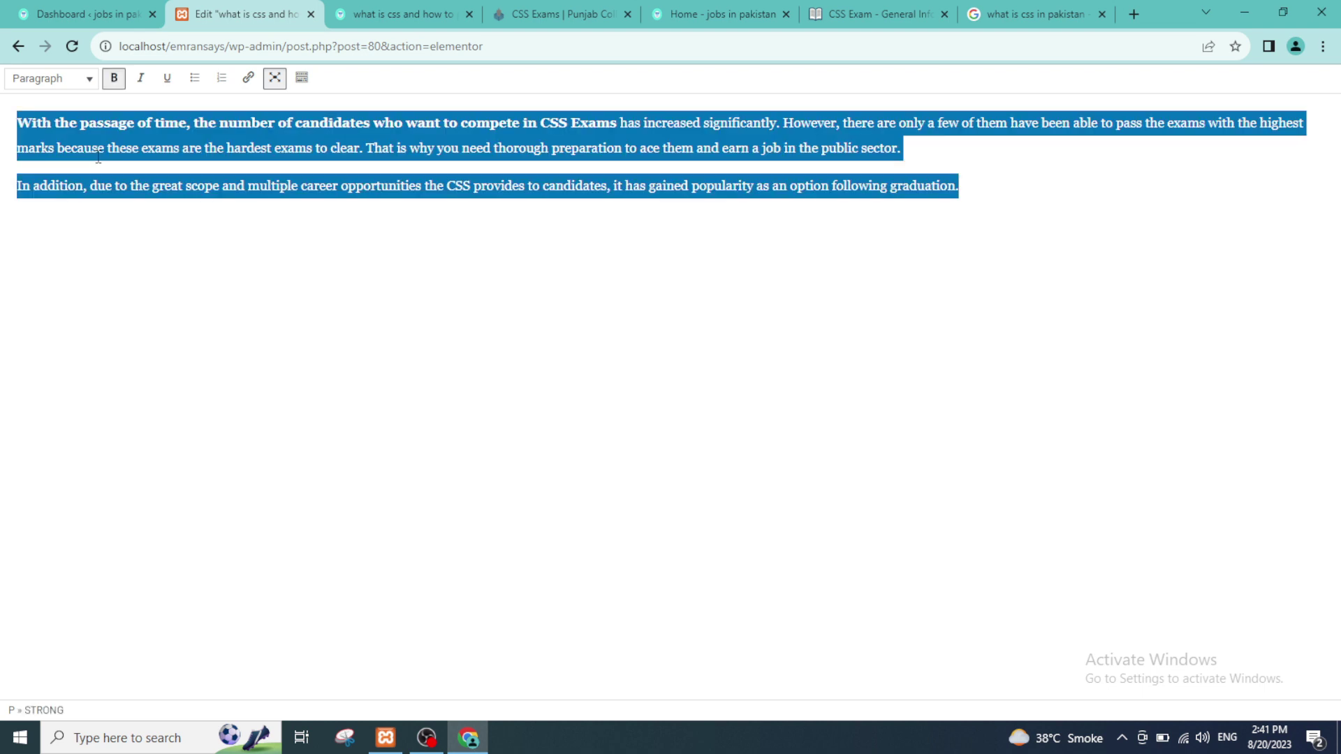
click(98, 152)
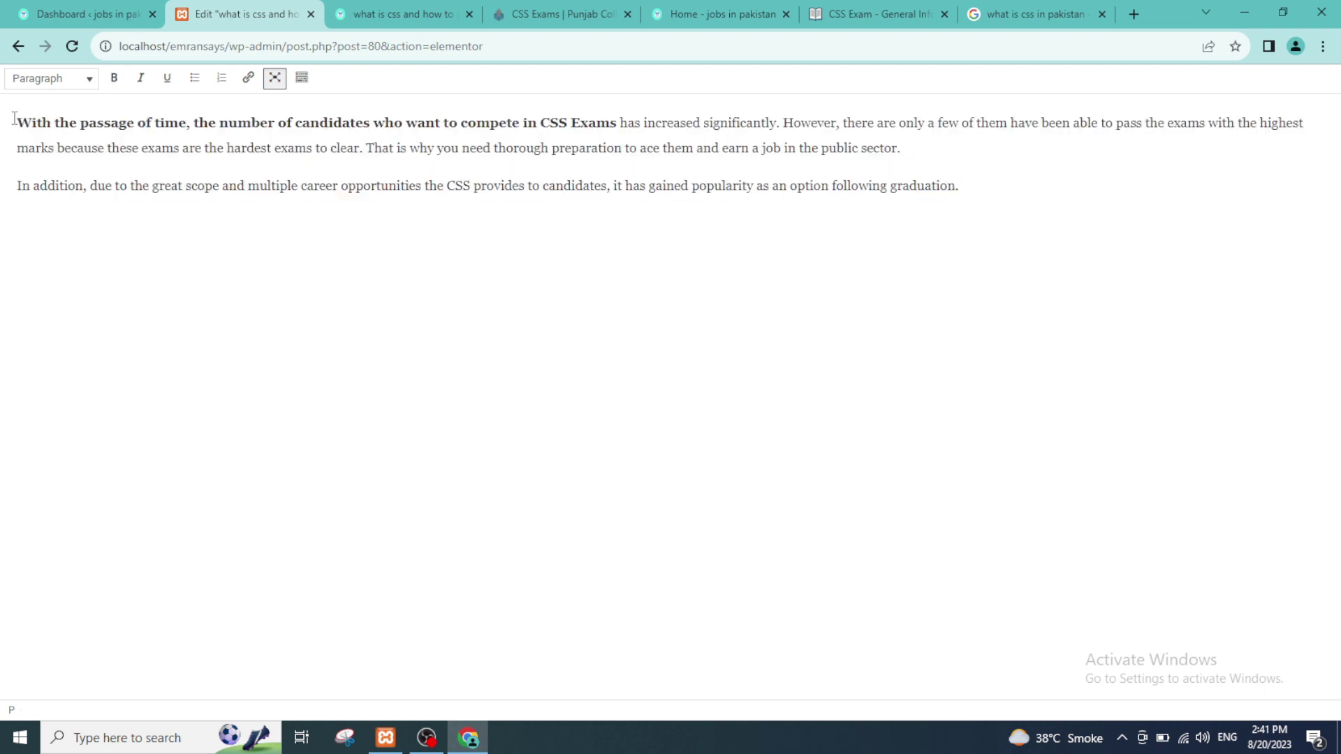
click(38, 113)
key(ctrl+a)
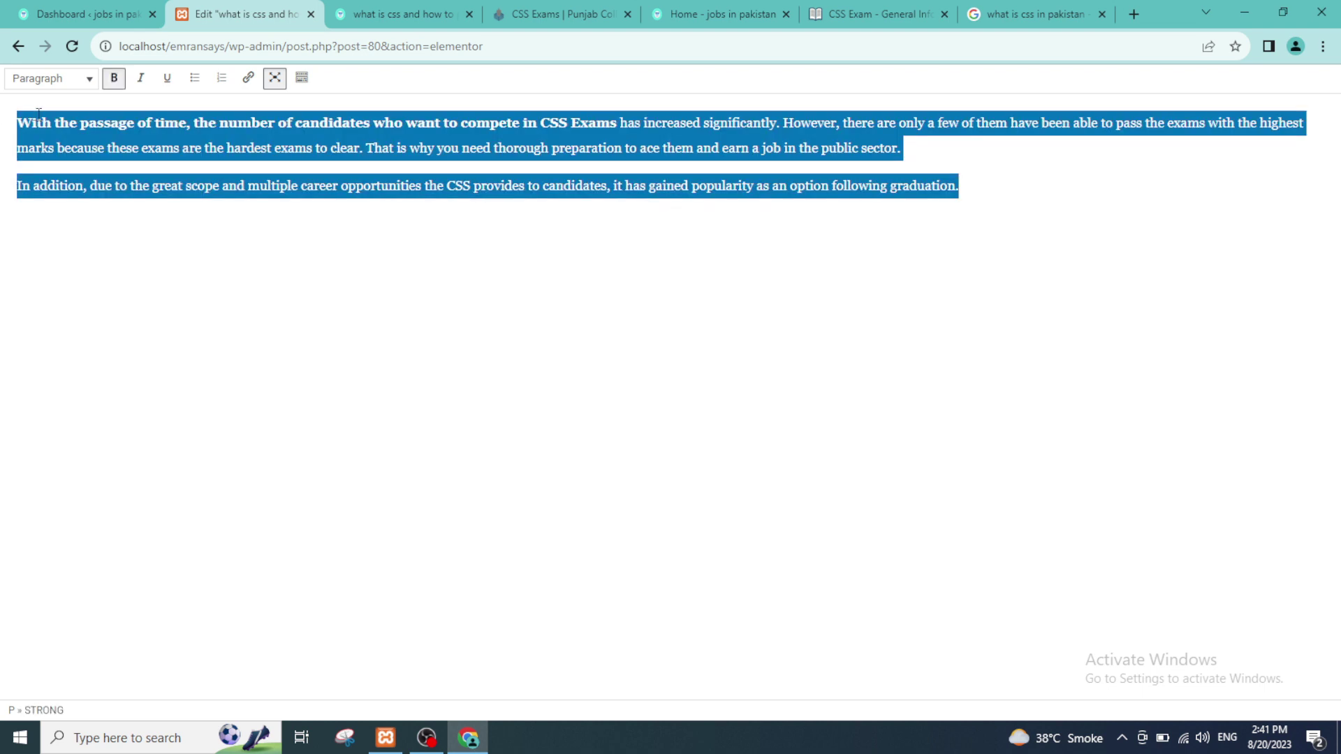
click(87, 79)
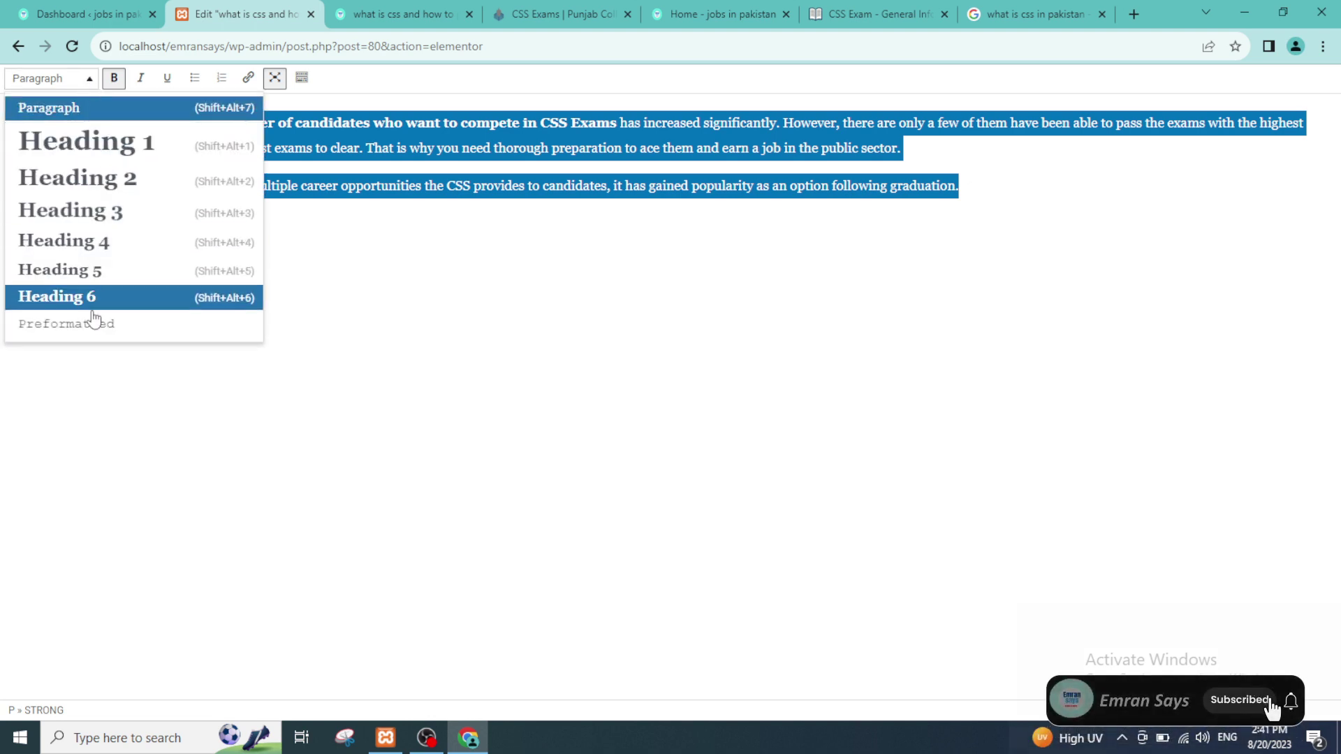
click(118, 297)
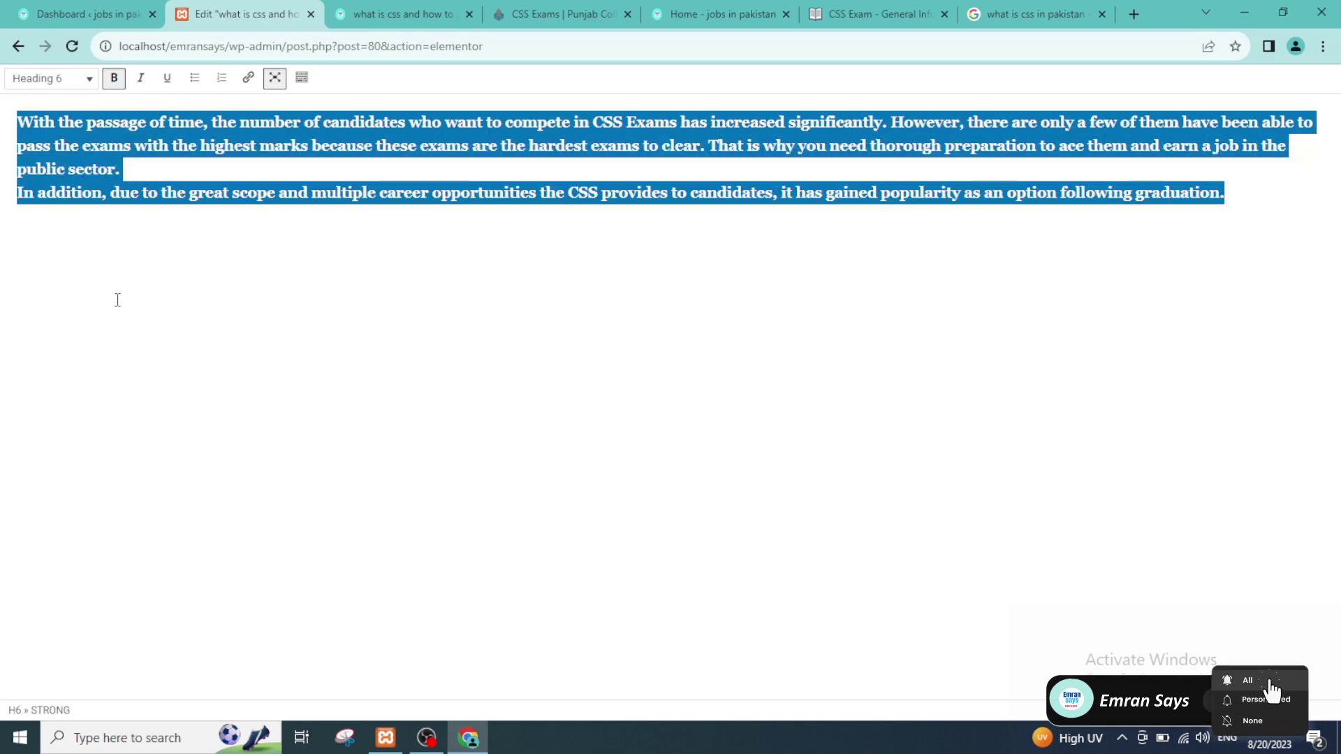
Try the Preformatted format on the entire text, undo it, and set the text to the Paragraph format.
click(88, 80)
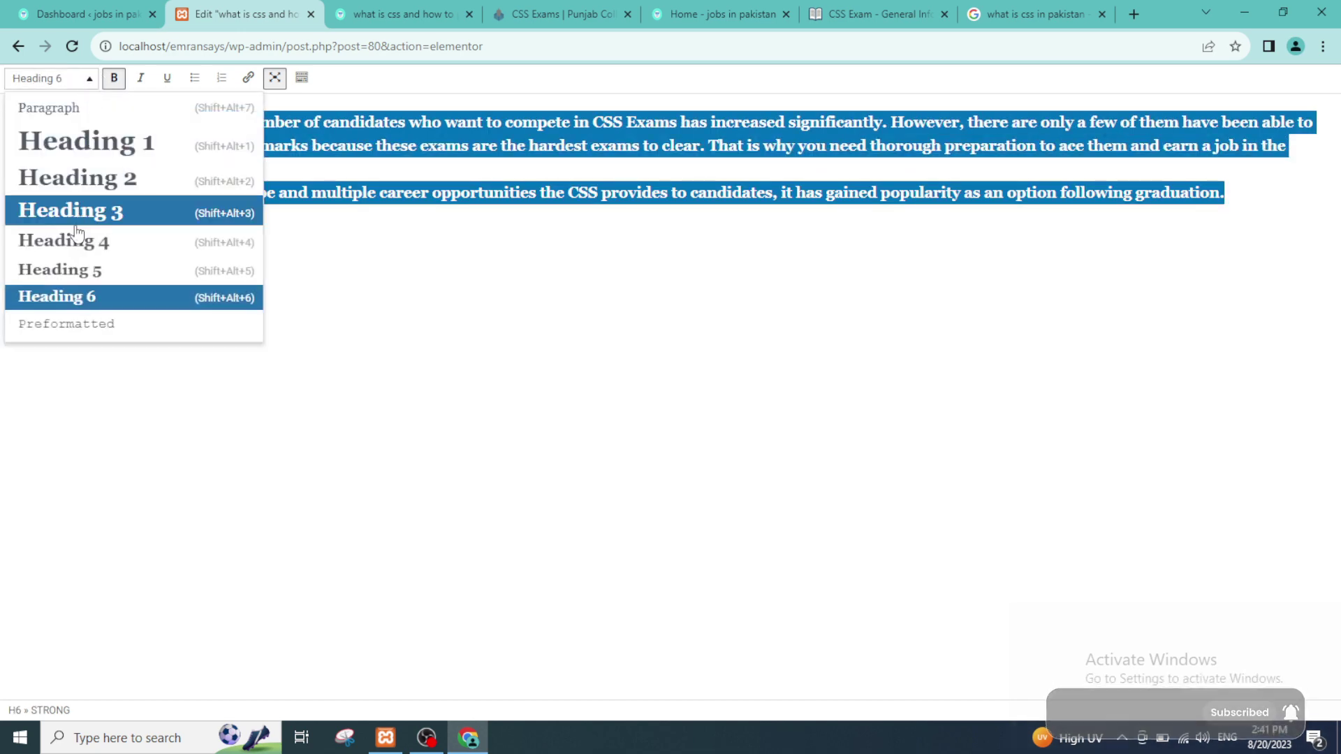
click(67, 323)
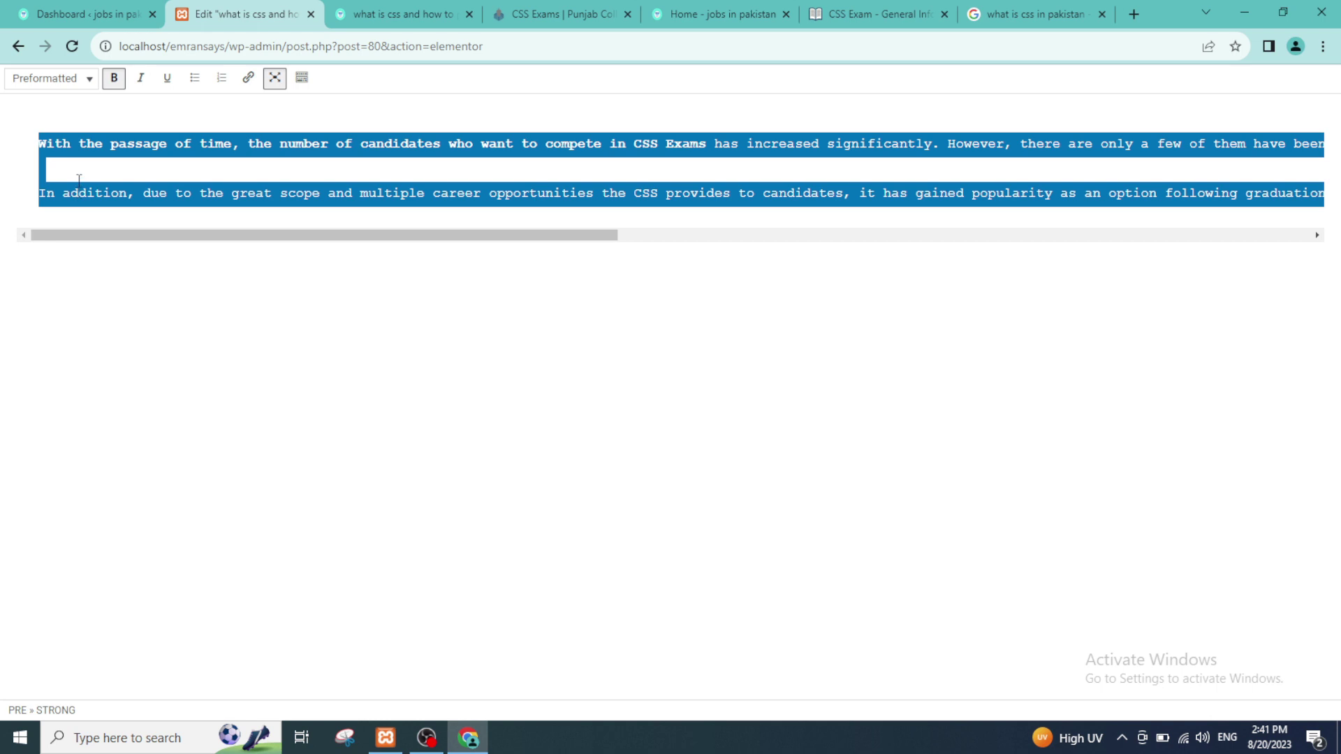
key(ctrl+z)
click(88, 79)
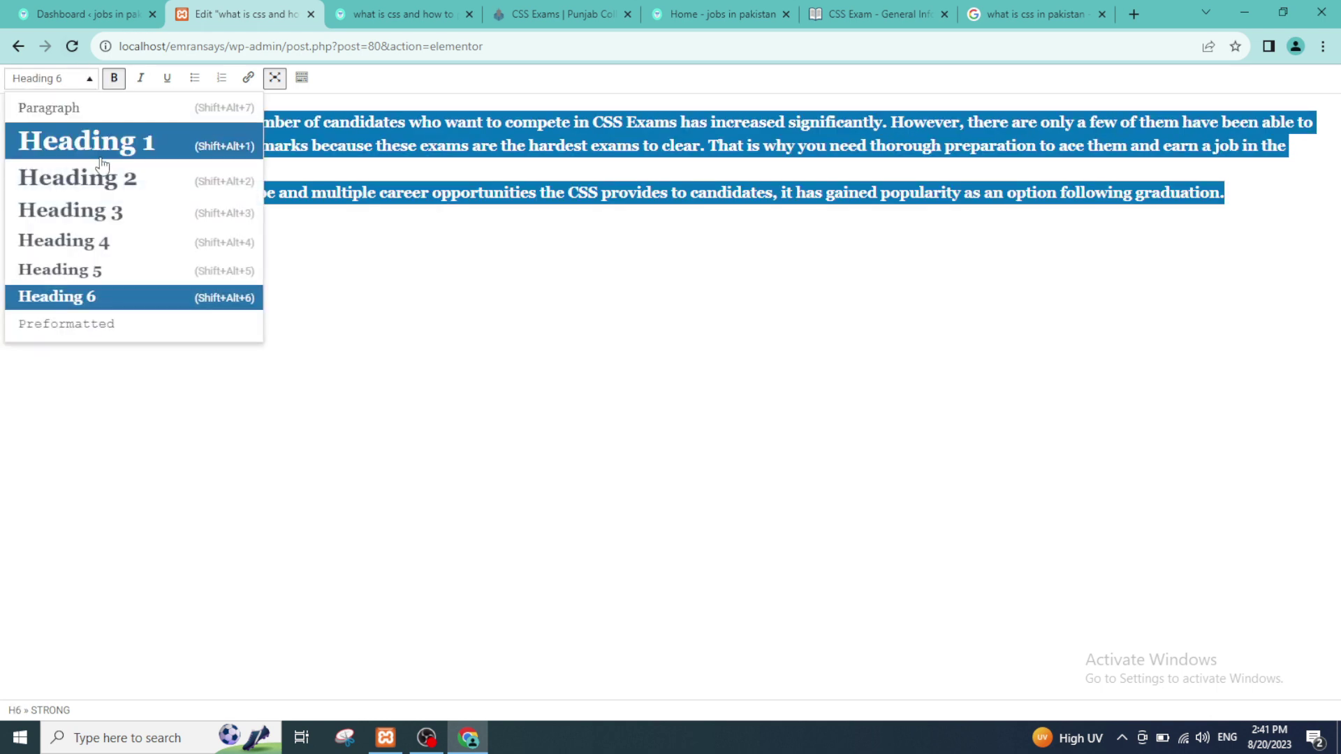
click(49, 108)
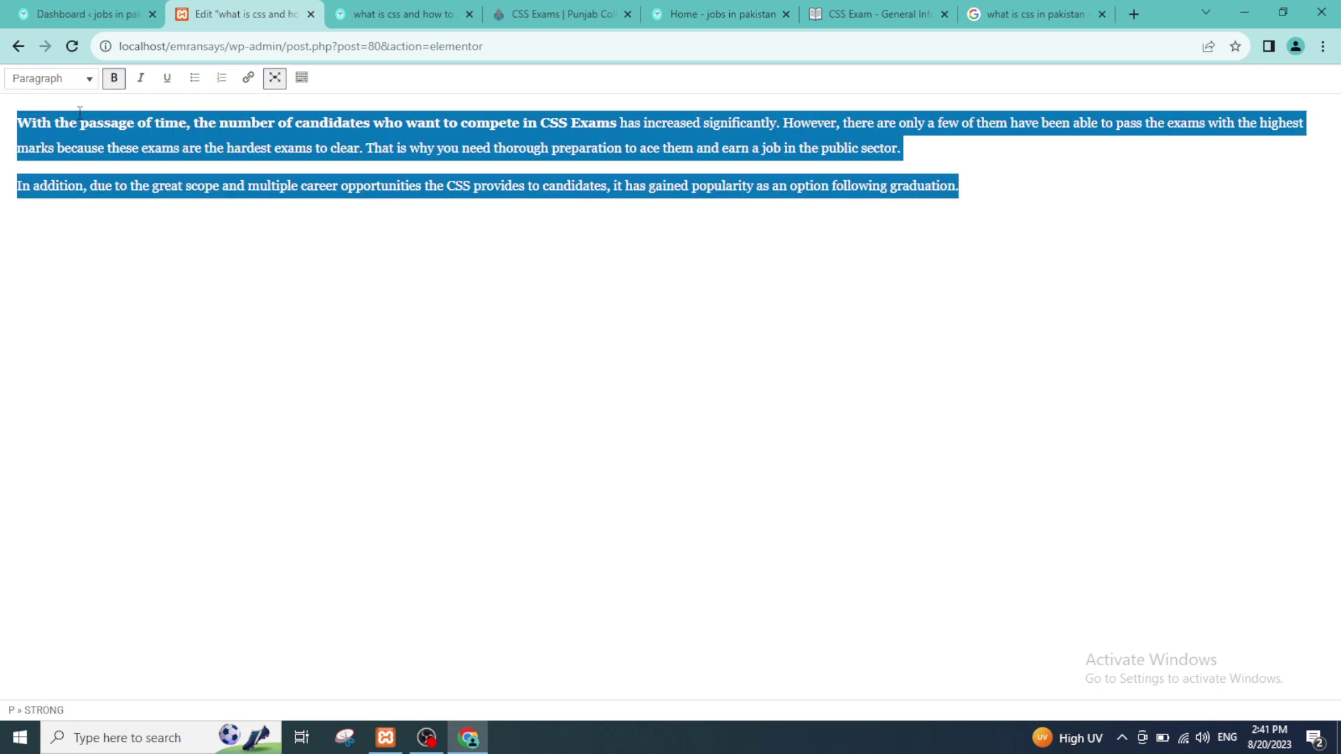
Remove the bold formatting from the opening words "With the passage of time, the number of candidates who want to compete in CSS Exams".
click(162, 168)
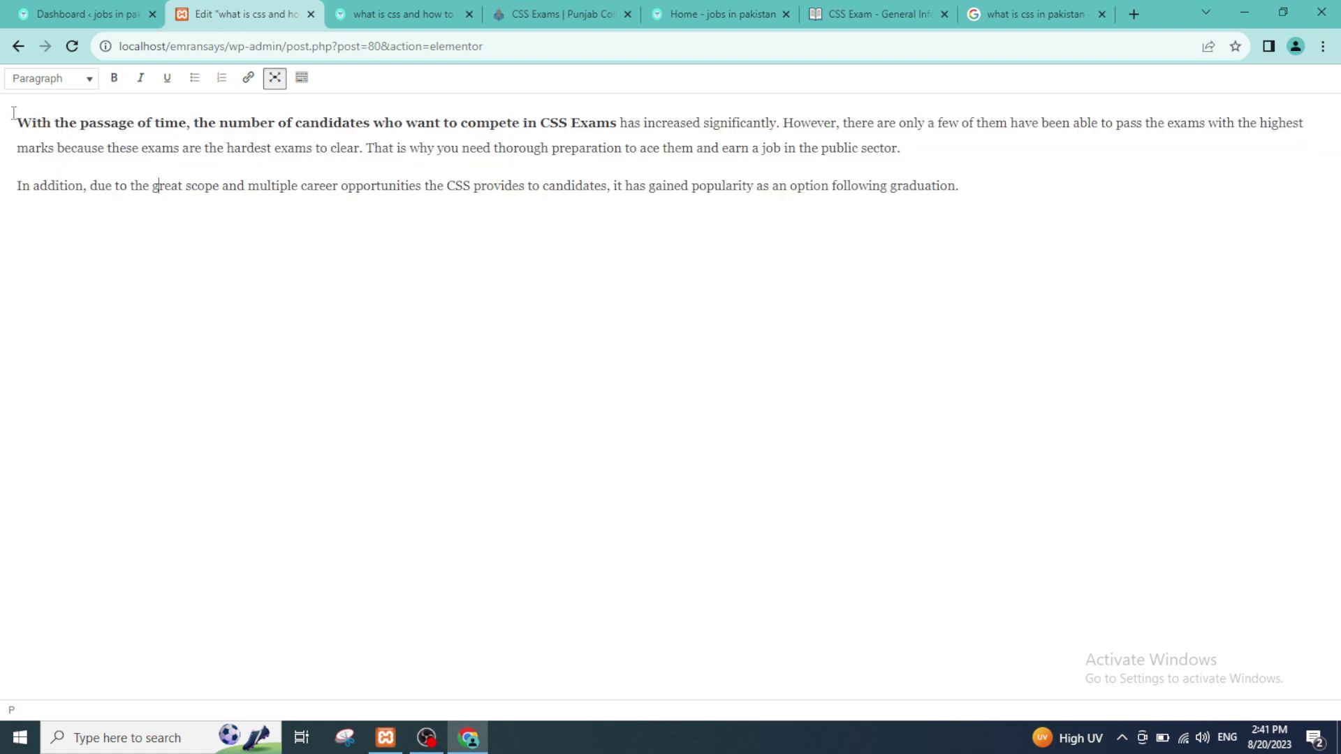
click(36, 126)
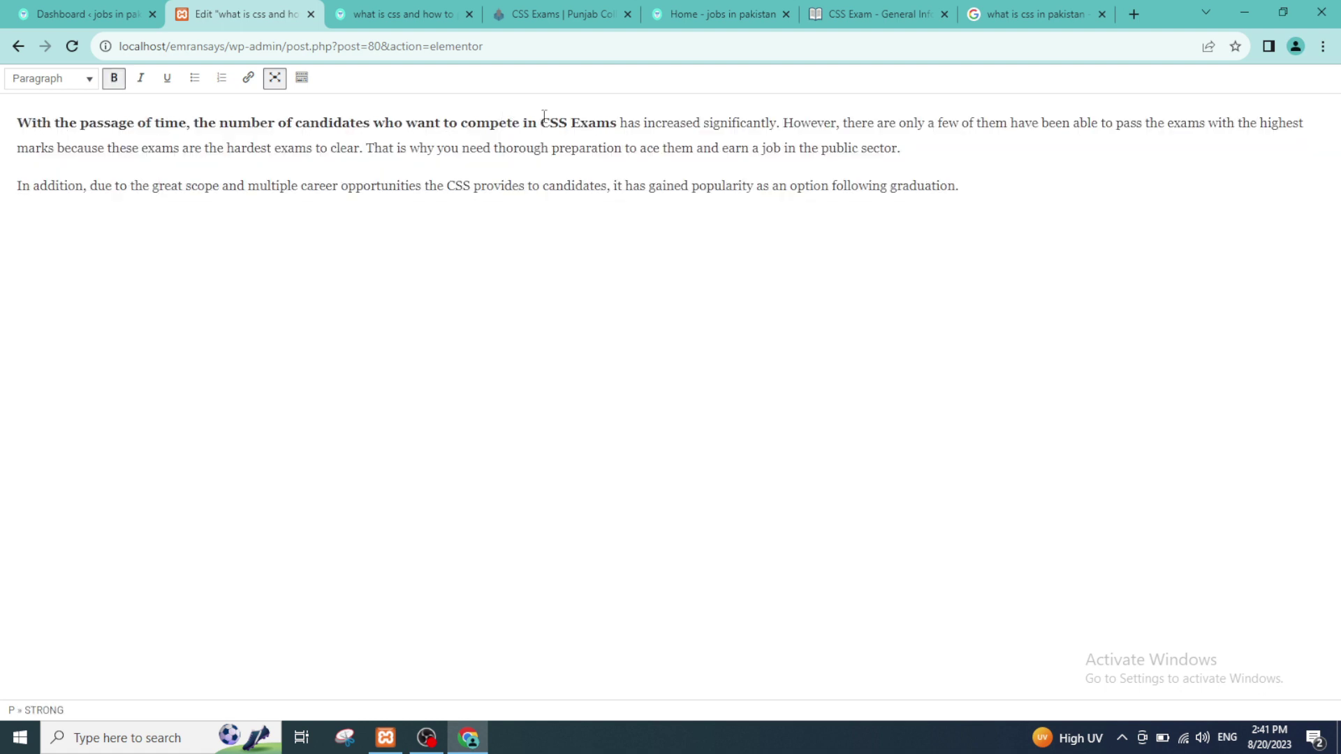
drag(617, 123, 24, 129)
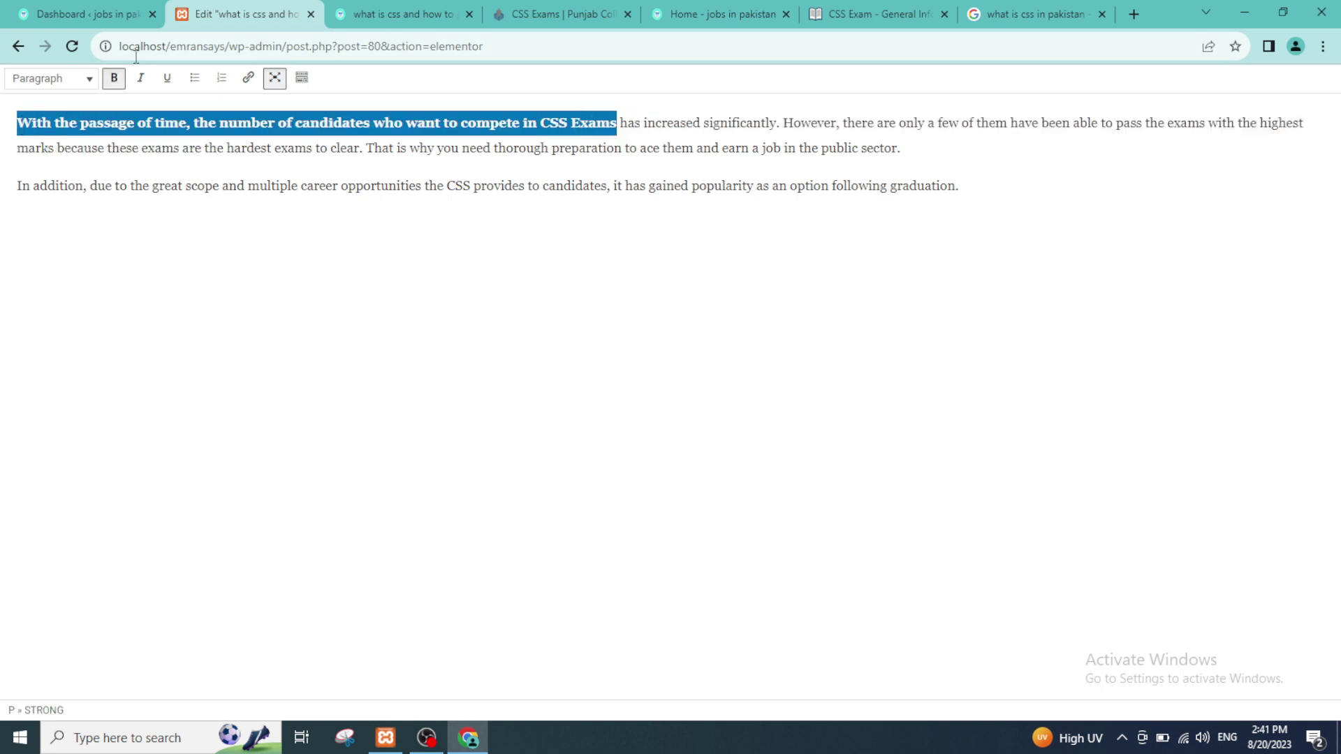
click(114, 79)
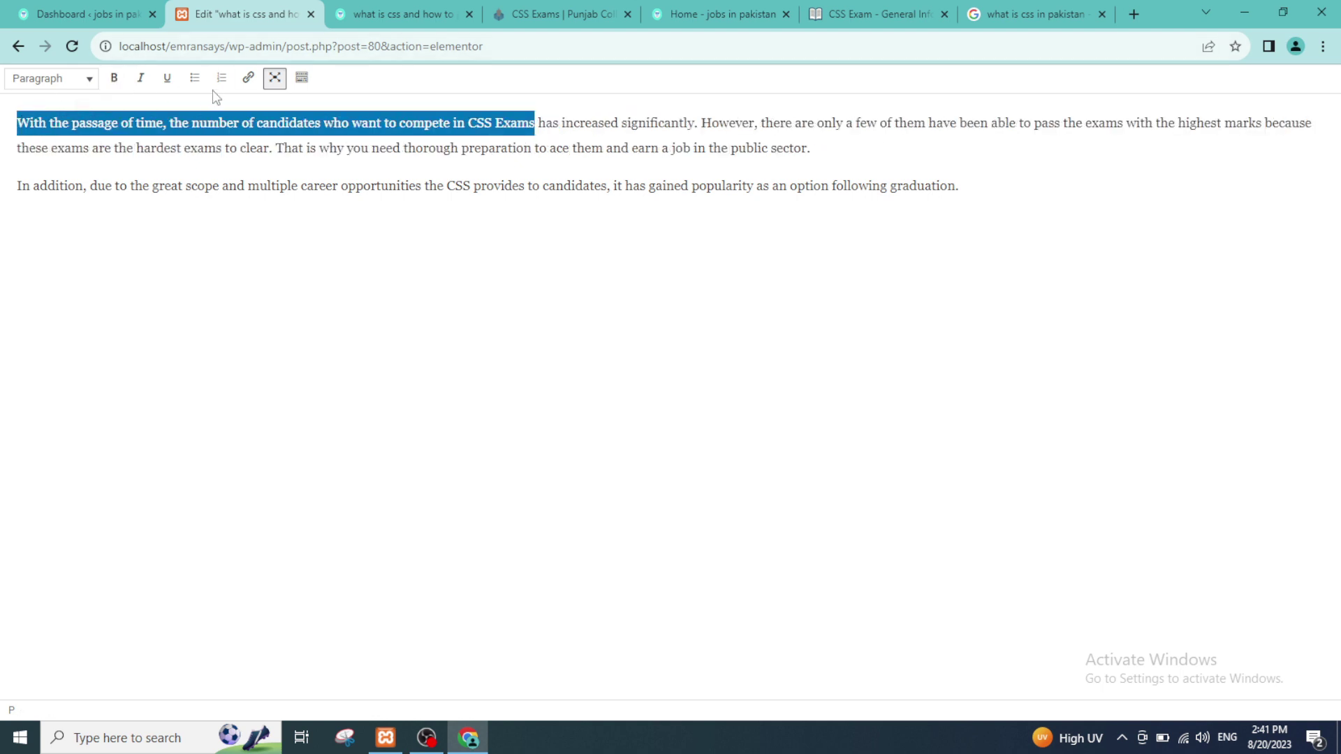
Split the first paragraph after "CSS Exams" and after "However,", and format "has increased significantly. However," as a blockquote.
click(534, 122)
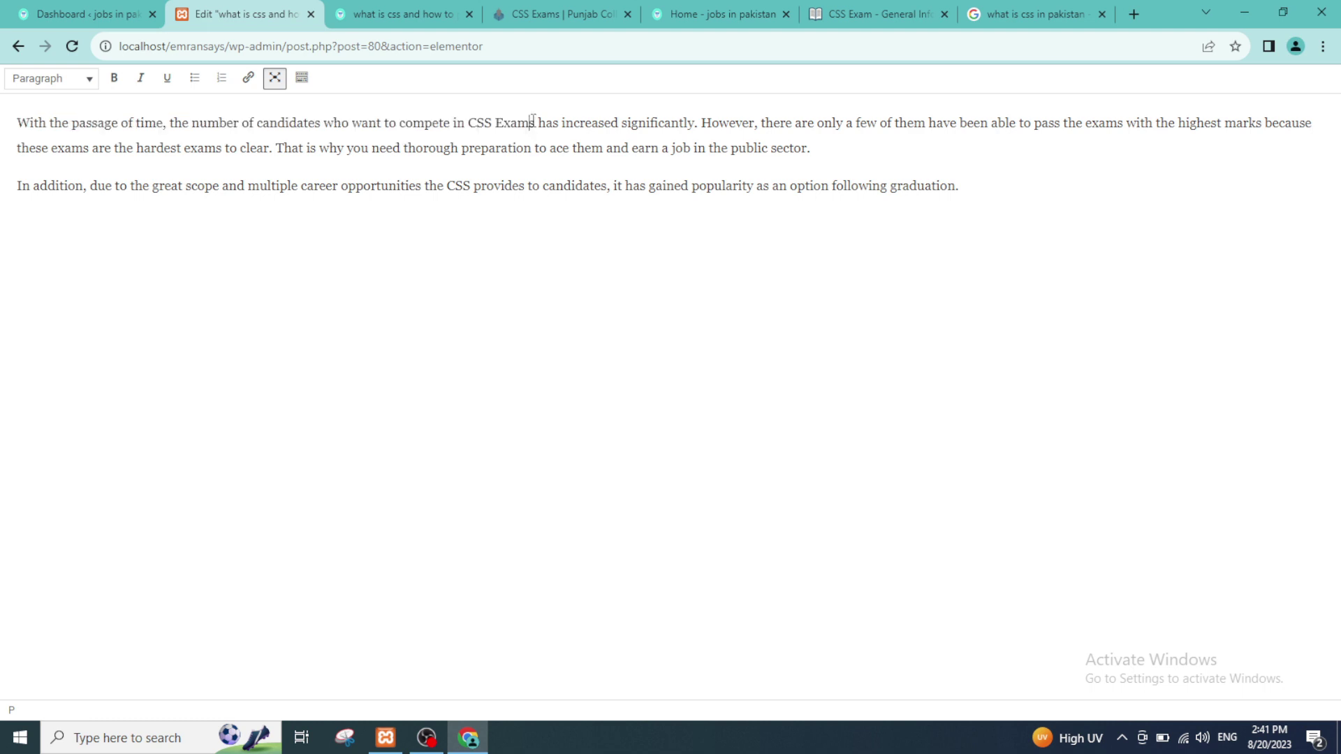
key(Return)
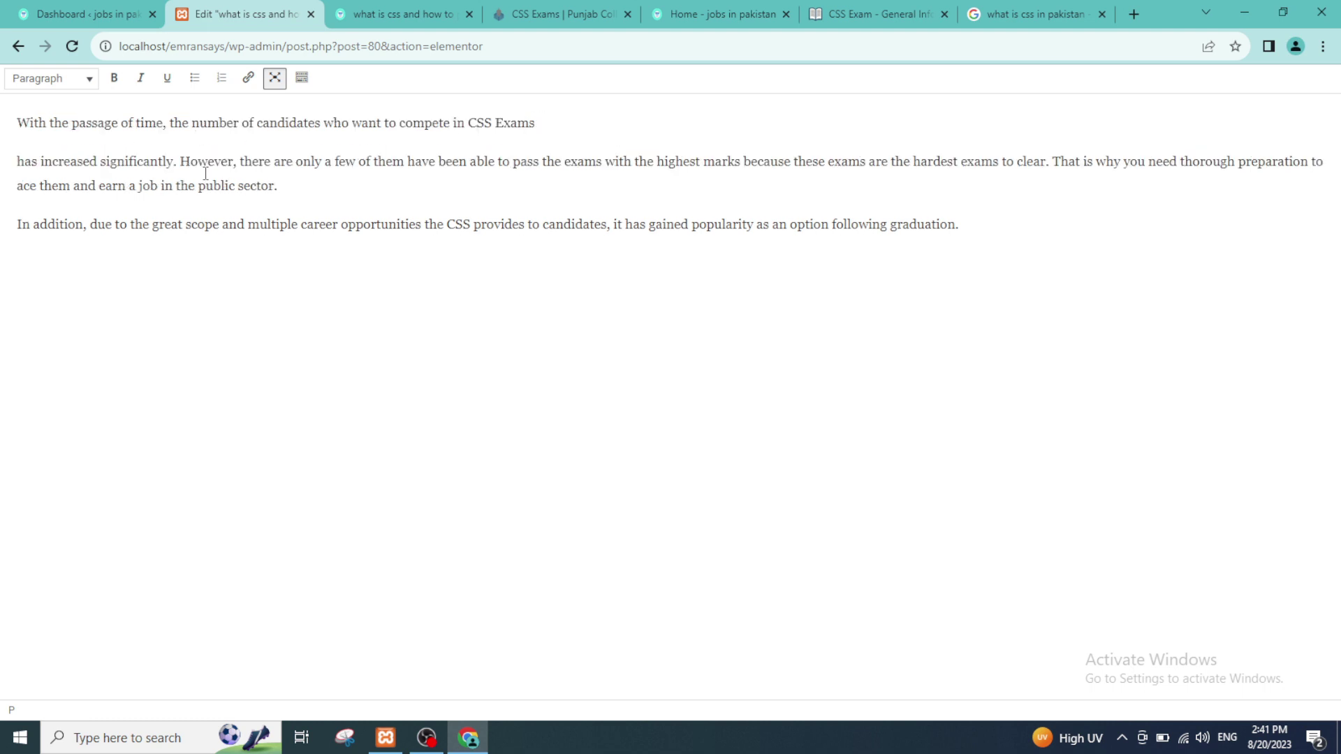
key(Return)
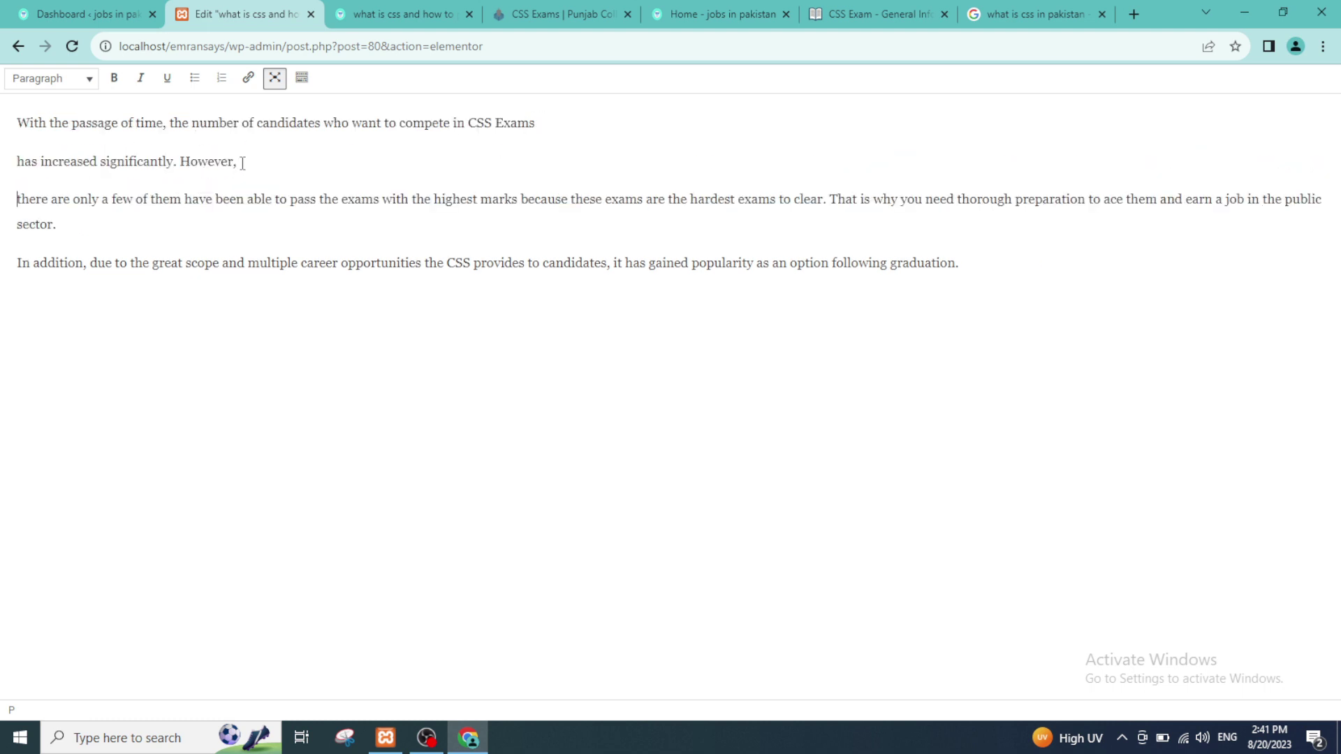
click(301, 79)
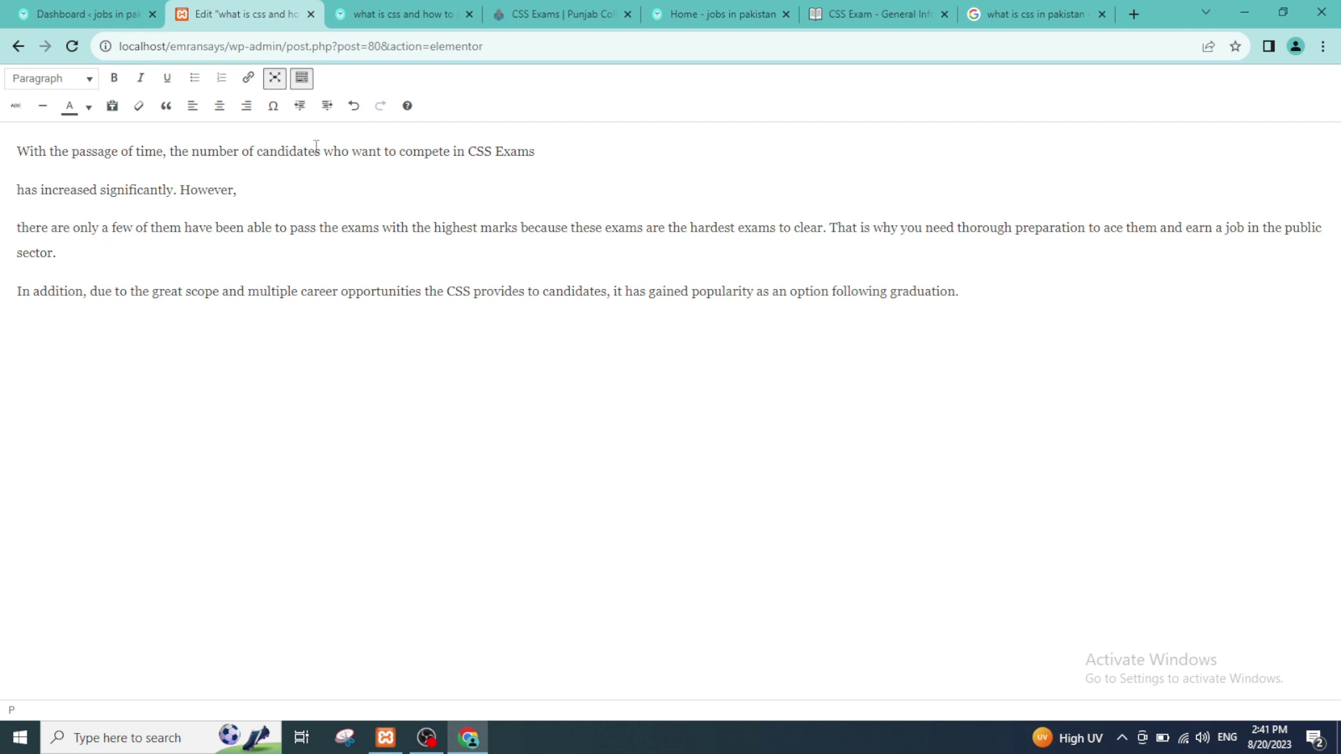
click(165, 110)
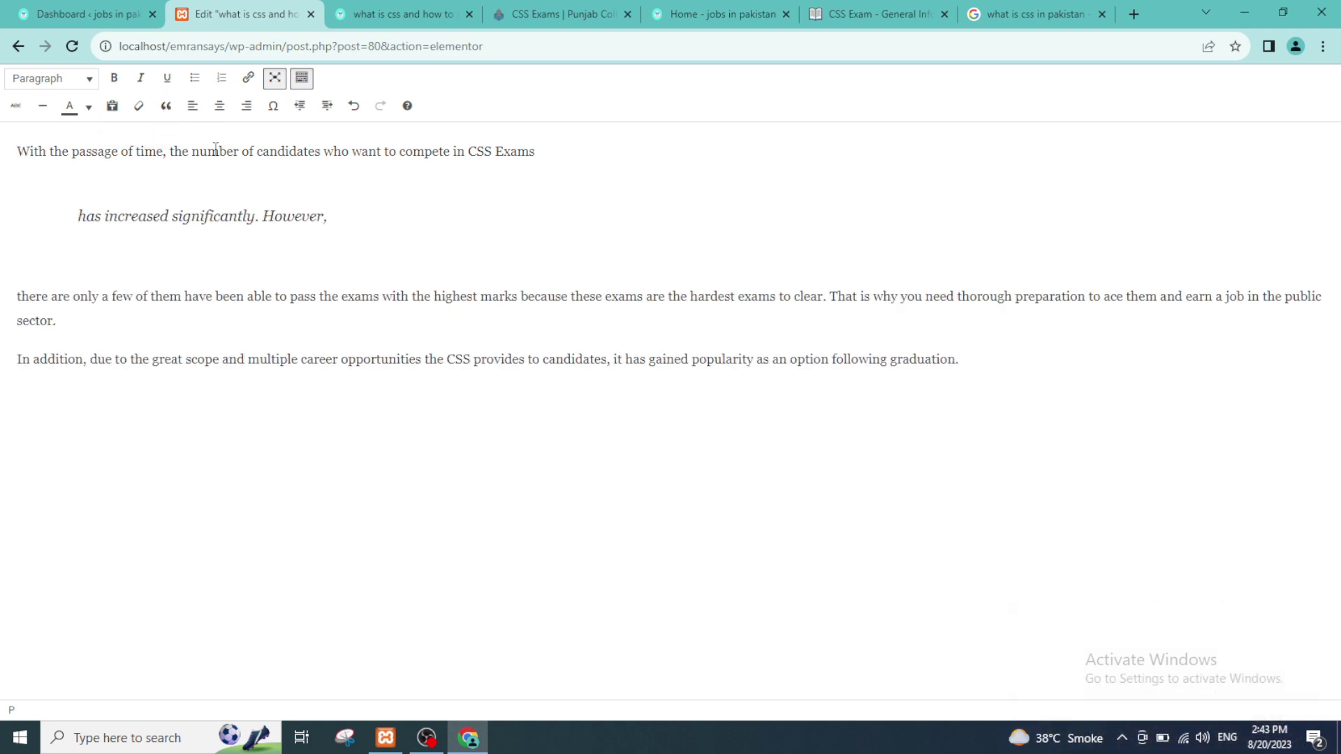
Make the words "With the passage of time, the number of ca" in the first line bold.
drag(266, 150, 15, 151)
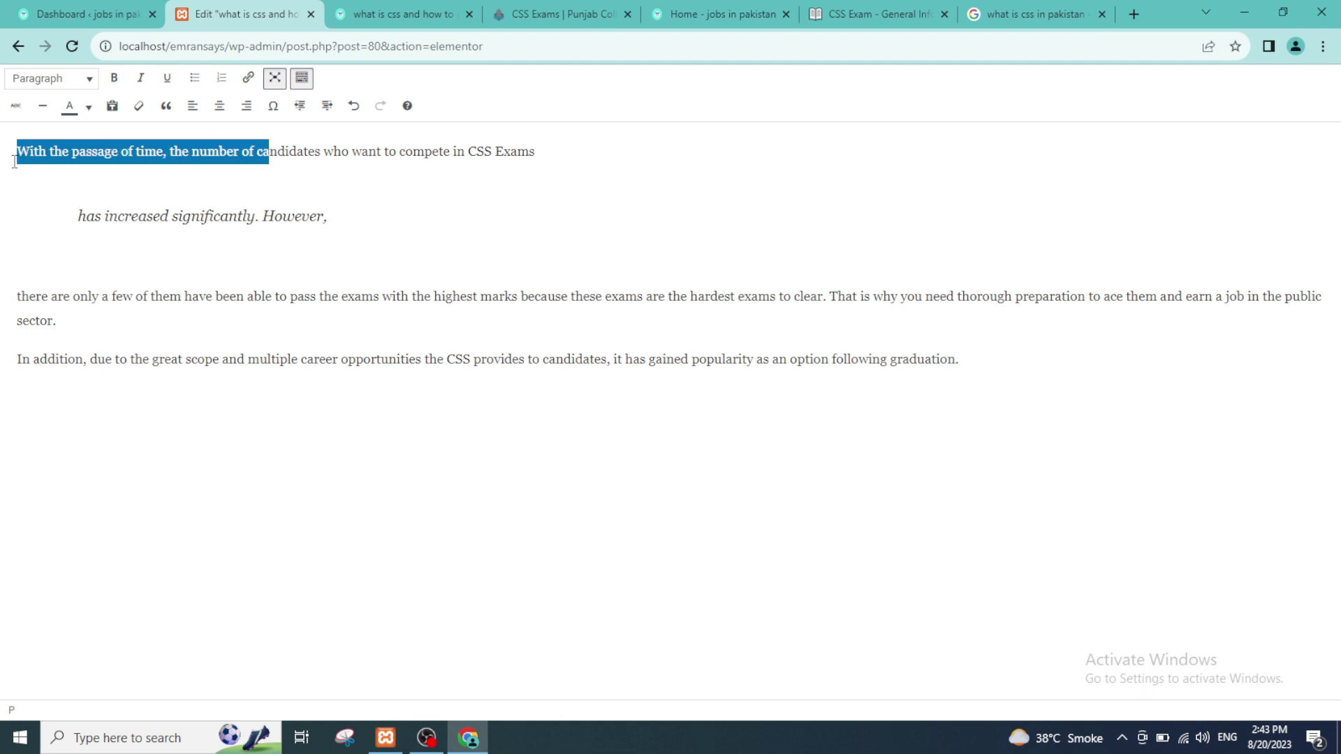
click(114, 77)
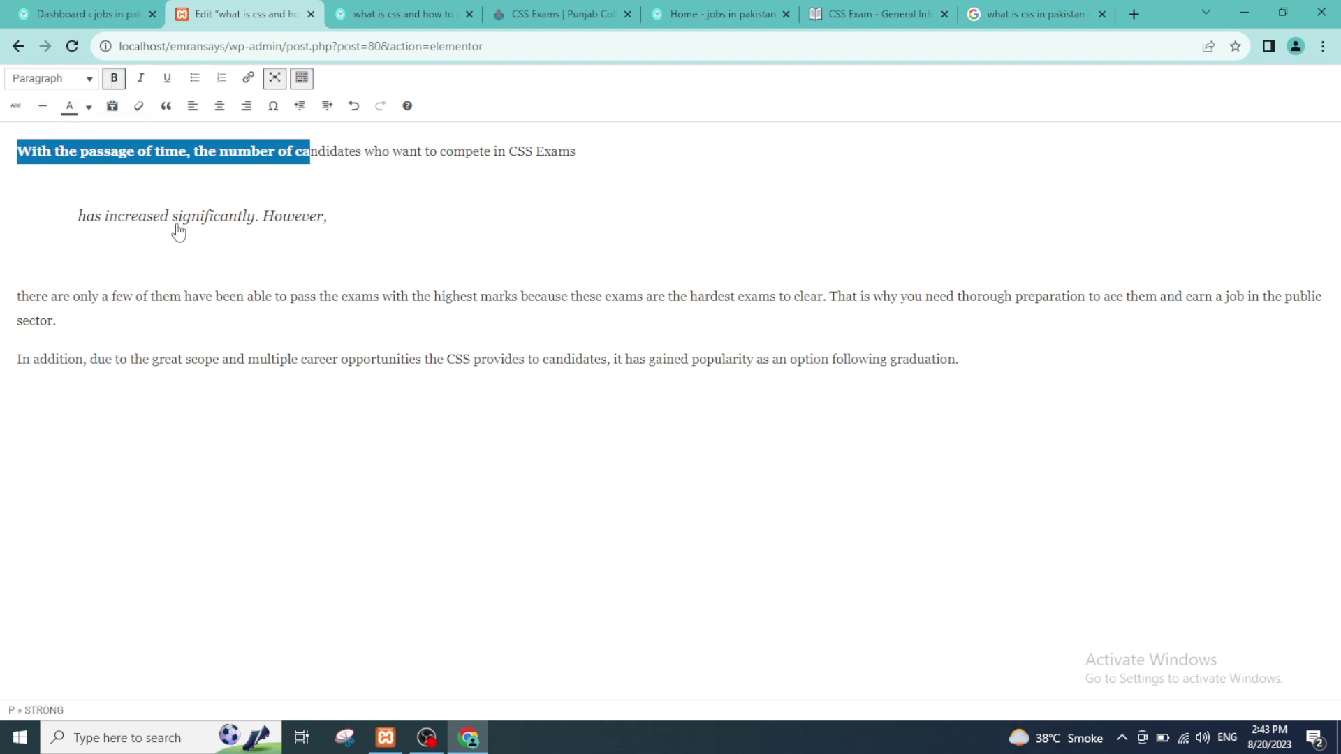
click(180, 227)
Colour the words "to pass the exams with the" in the paragraph below the blockquote red.
drag(271, 296, 436, 299)
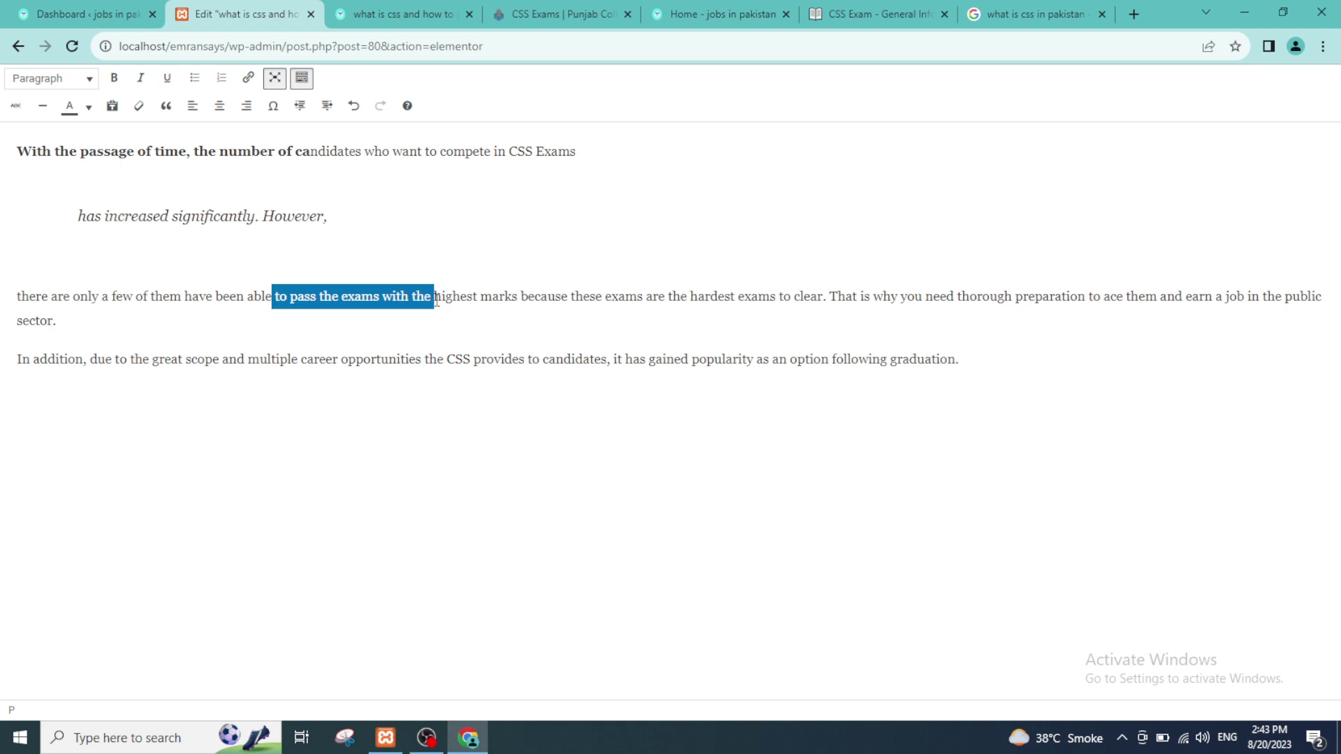
click(89, 106)
click(23, 166)
click(482, 342)
click(21, 156)
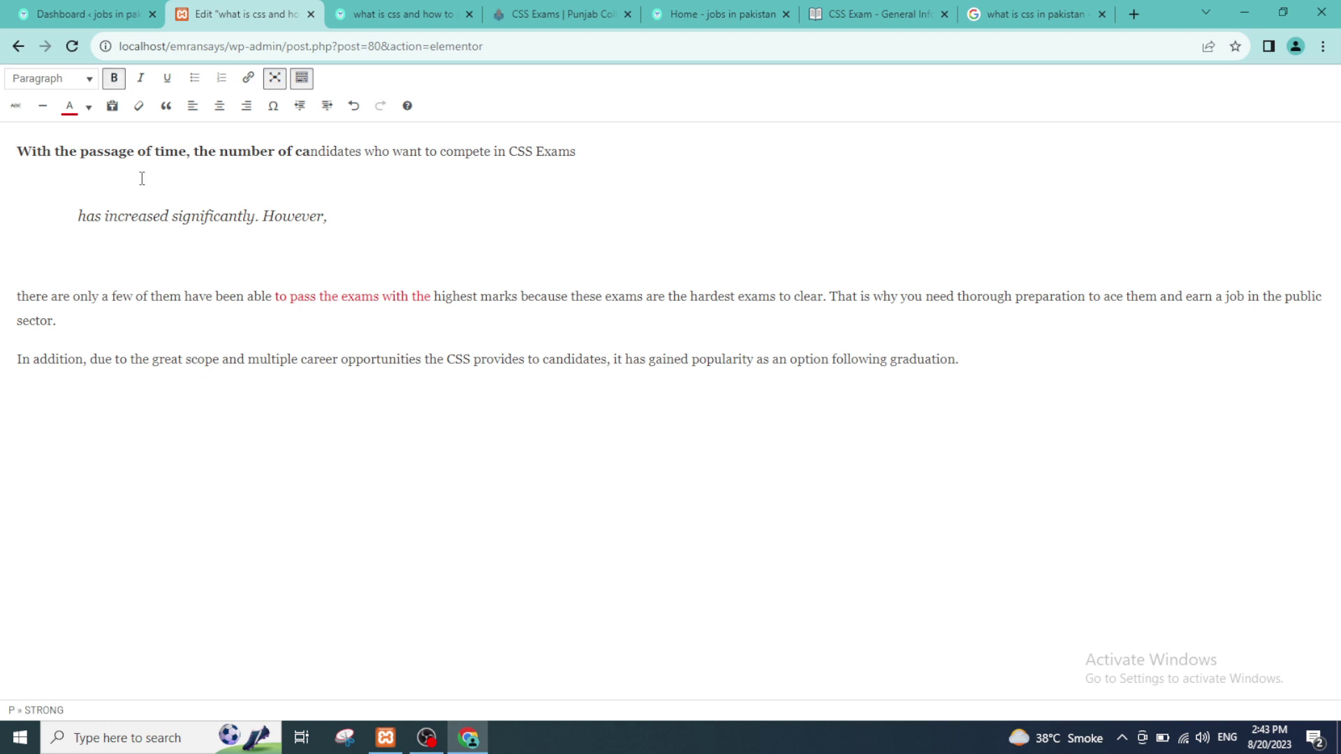
Clear the bold and colour formatting from the entire text of the Text Editor widget.
drag(995, 361, 58, 241)
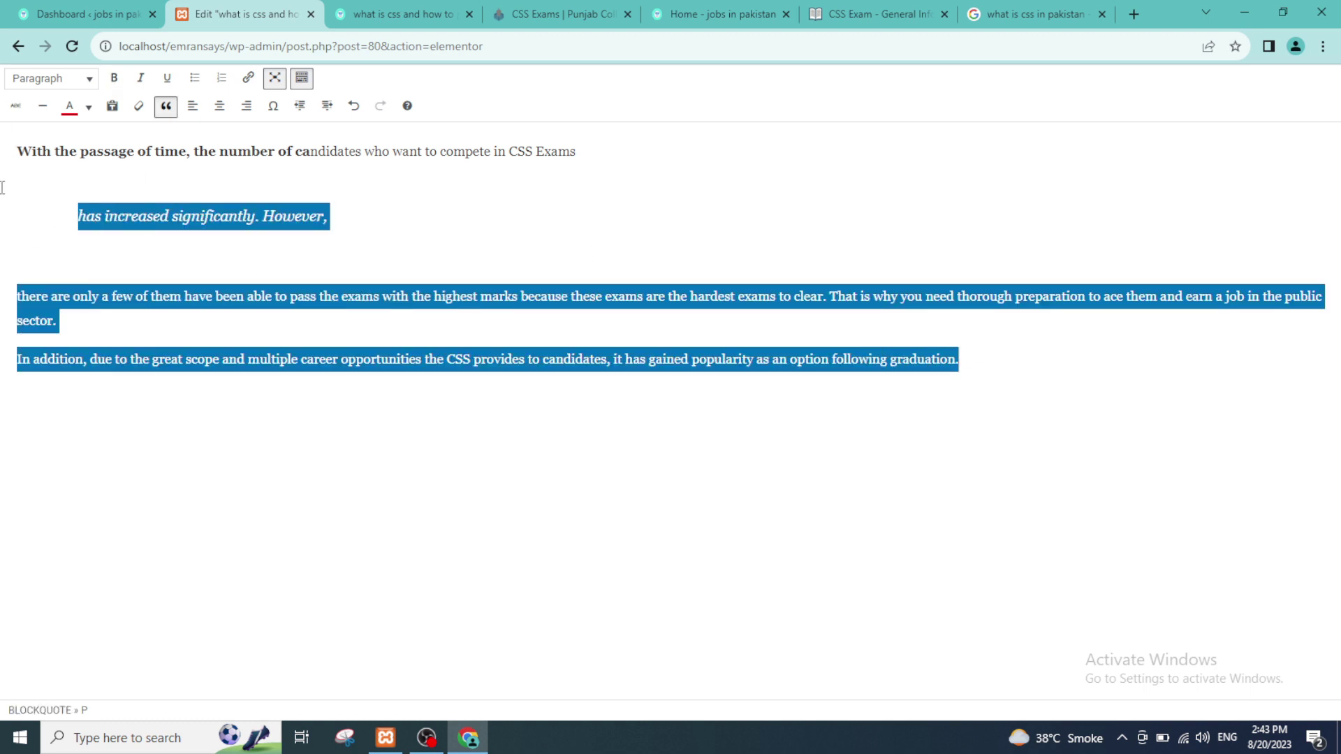
drag(2, 187, 25, 143)
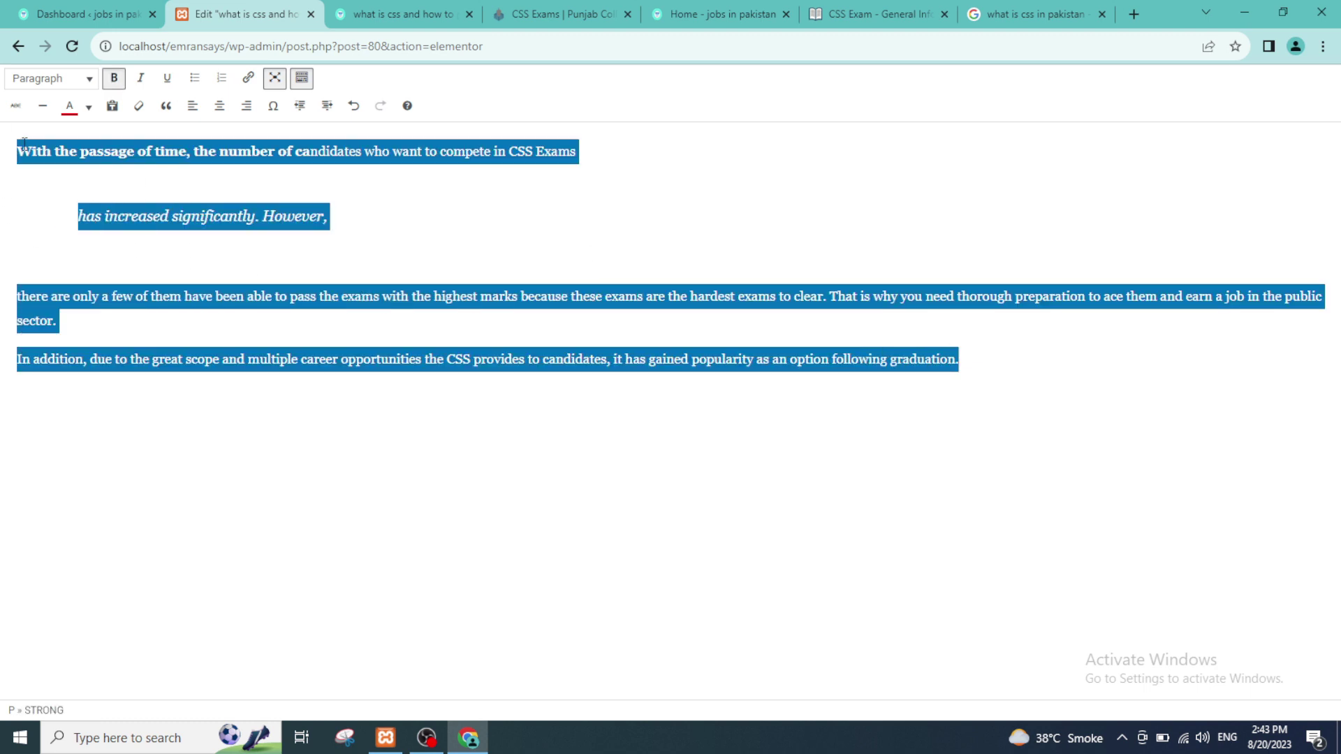
click(139, 106)
click(333, 298)
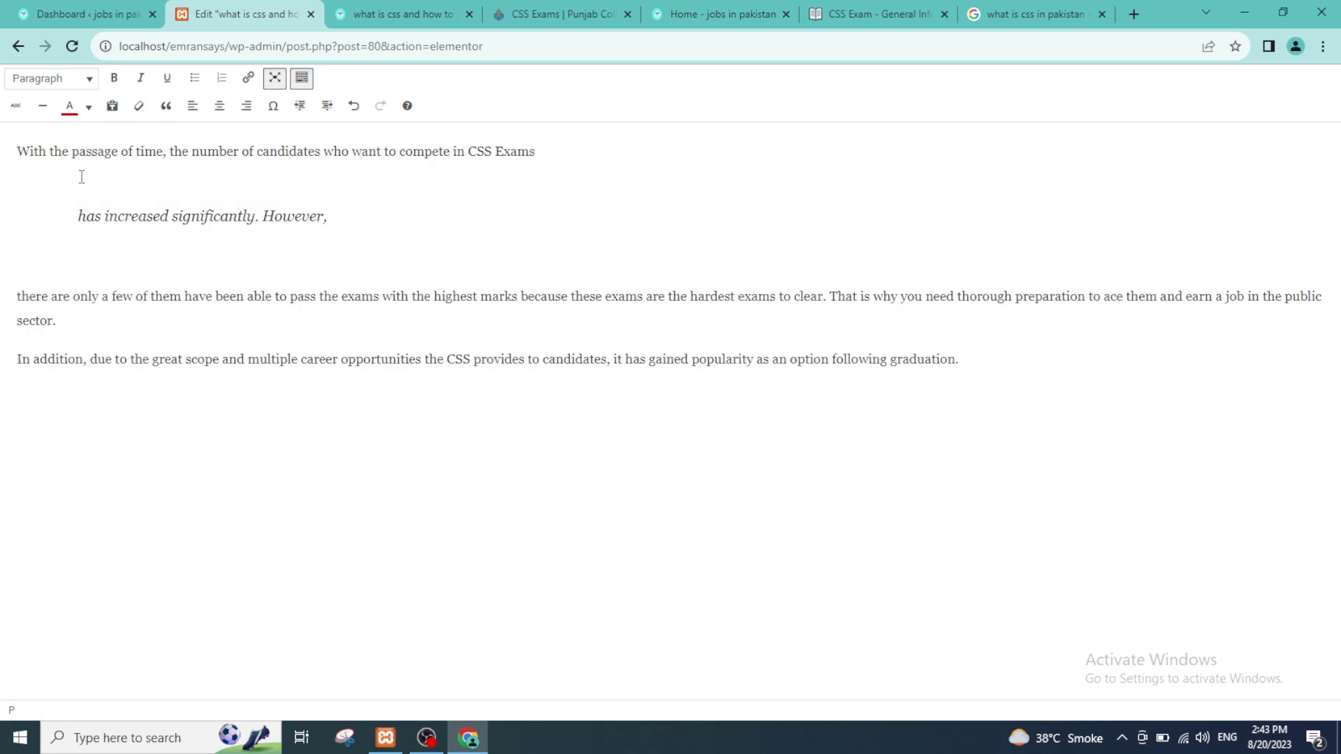
Look through the special characters without inserting one, then try increasing the indent of the paragraph "there are only a few of them" and undo it.
click(273, 109)
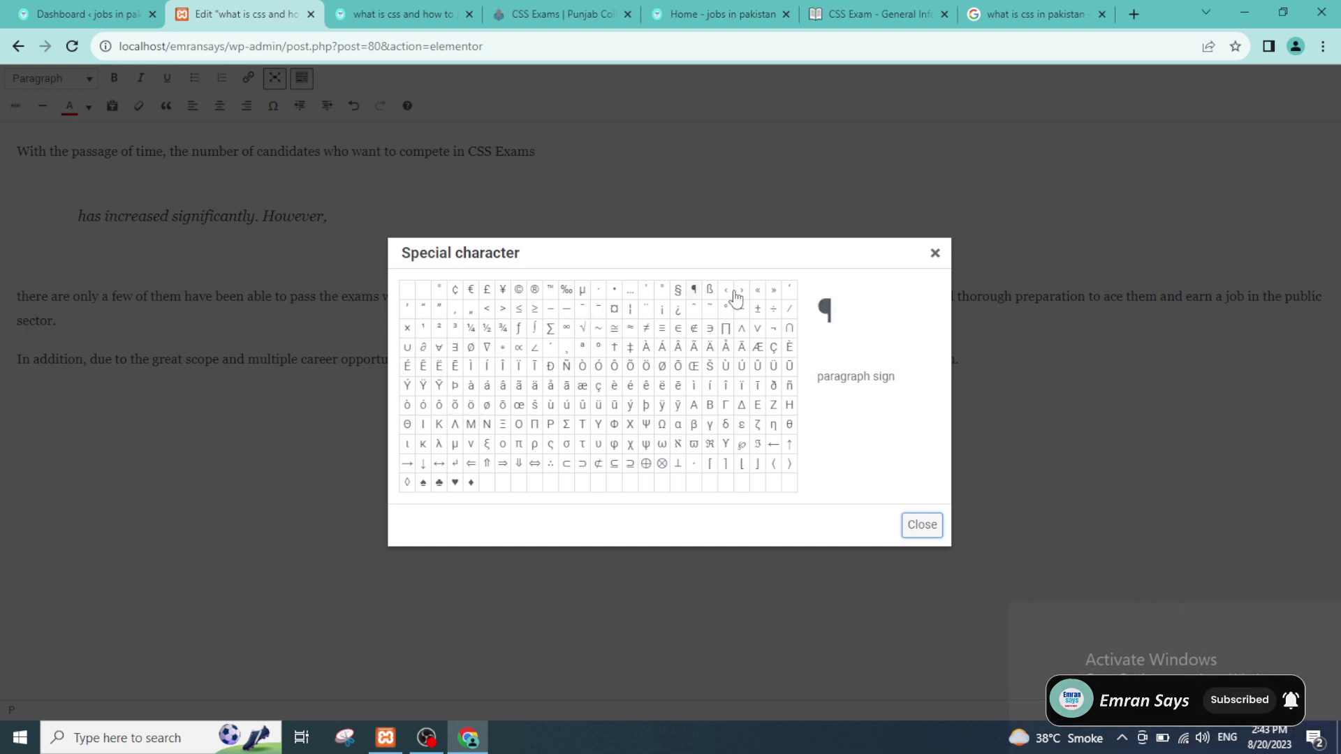
click(935, 255)
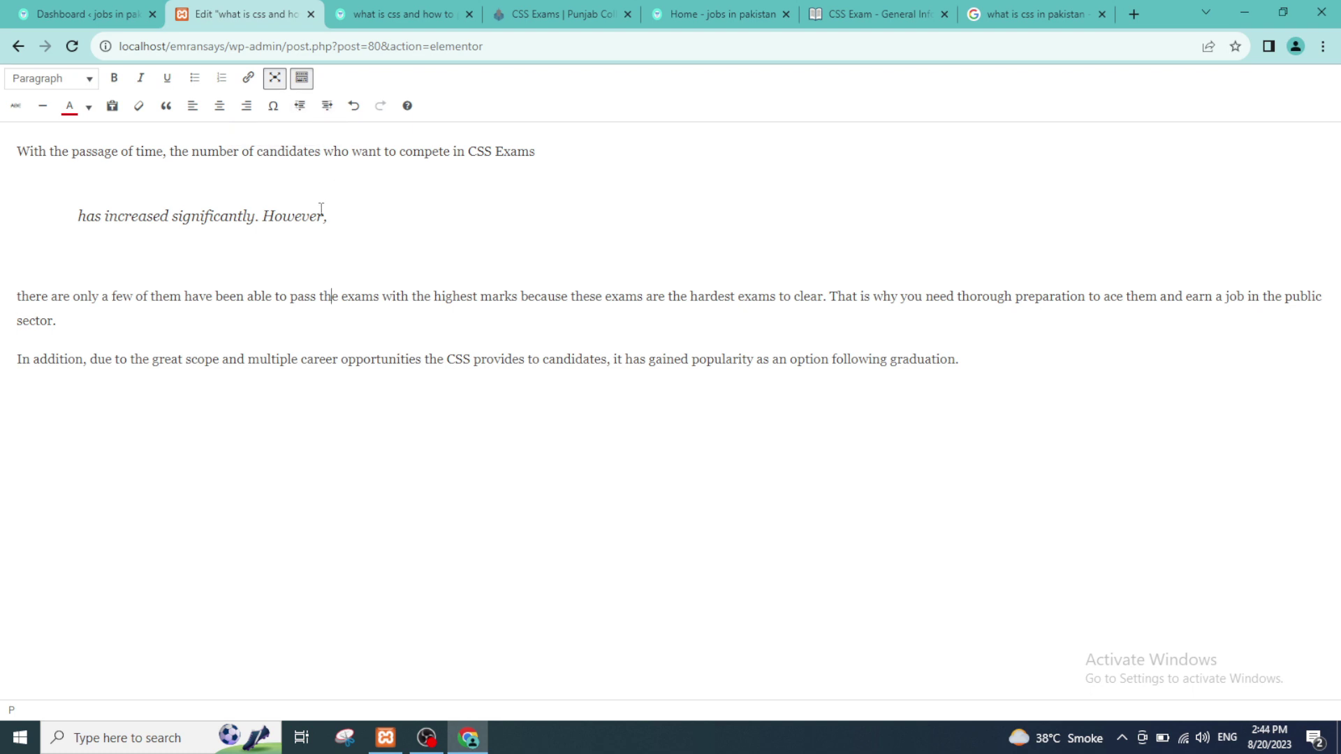
drag(279, 301, 489, 300)
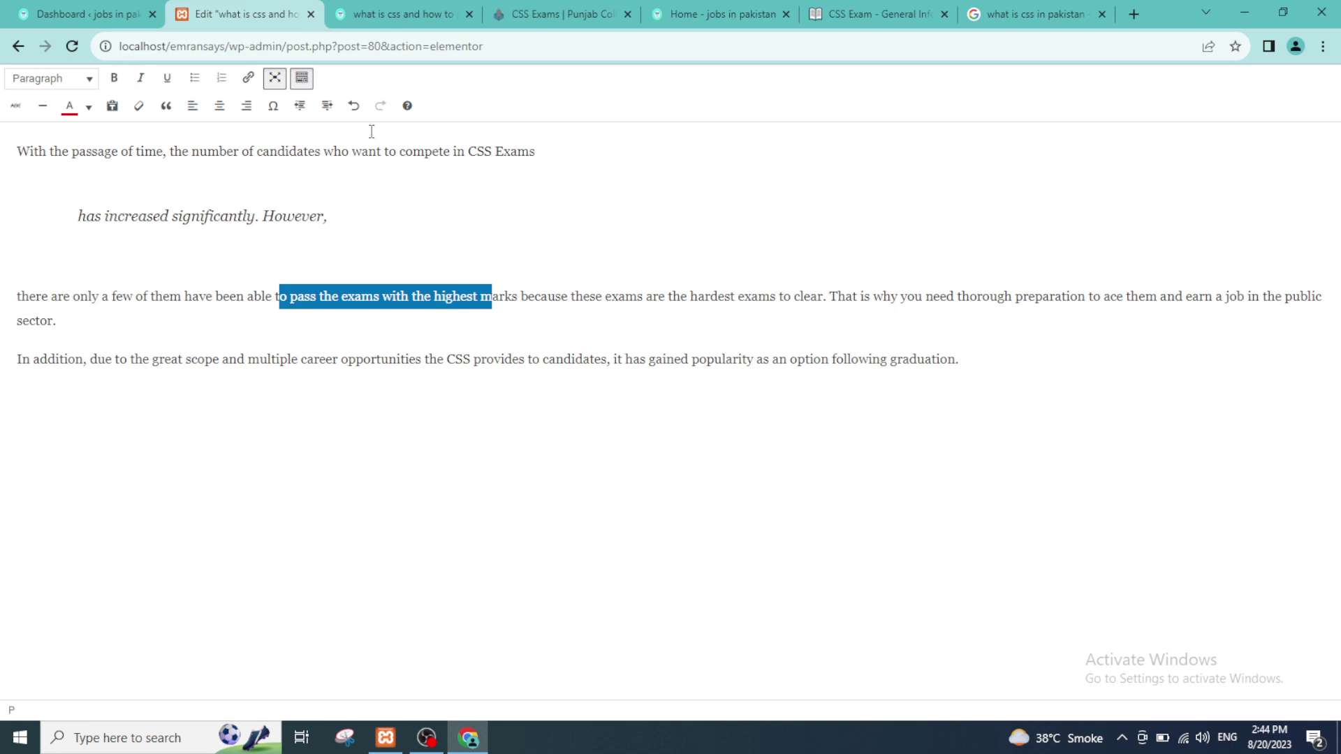
click(326, 107)
click(395, 357)
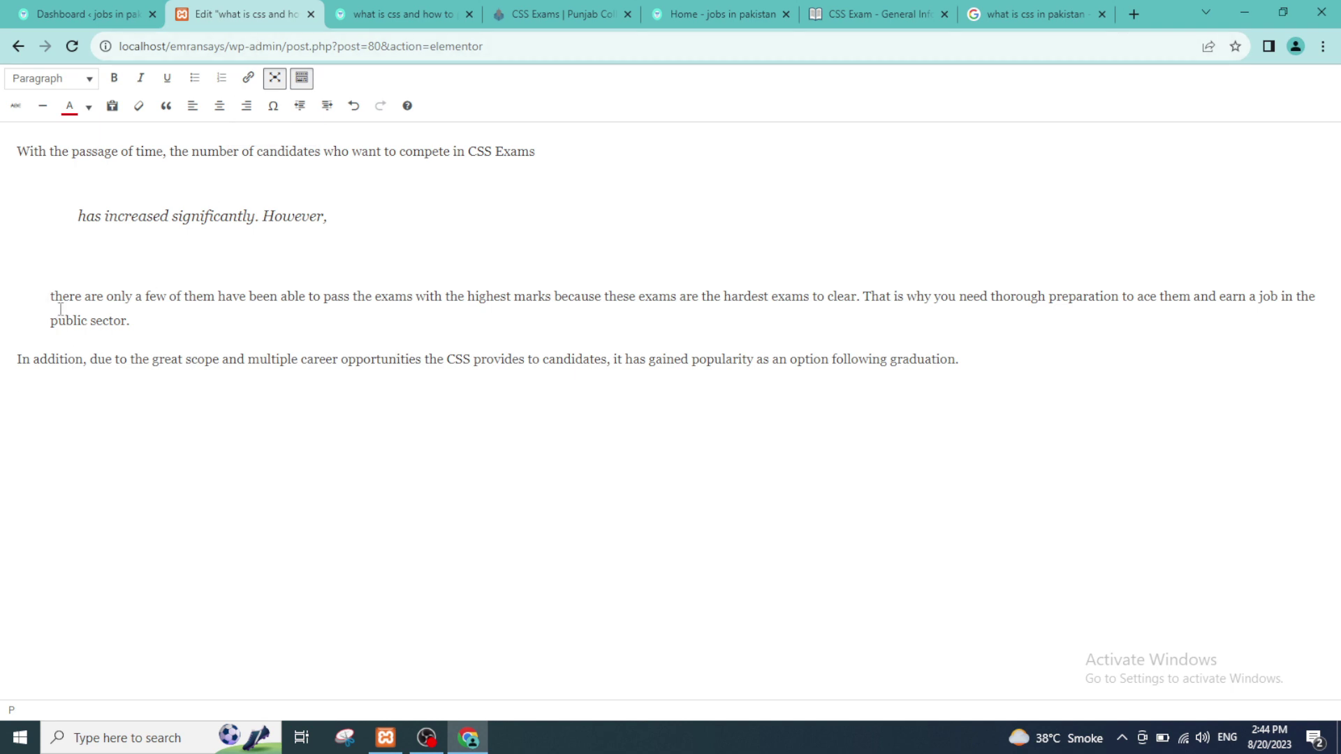
key(ctrl+z)
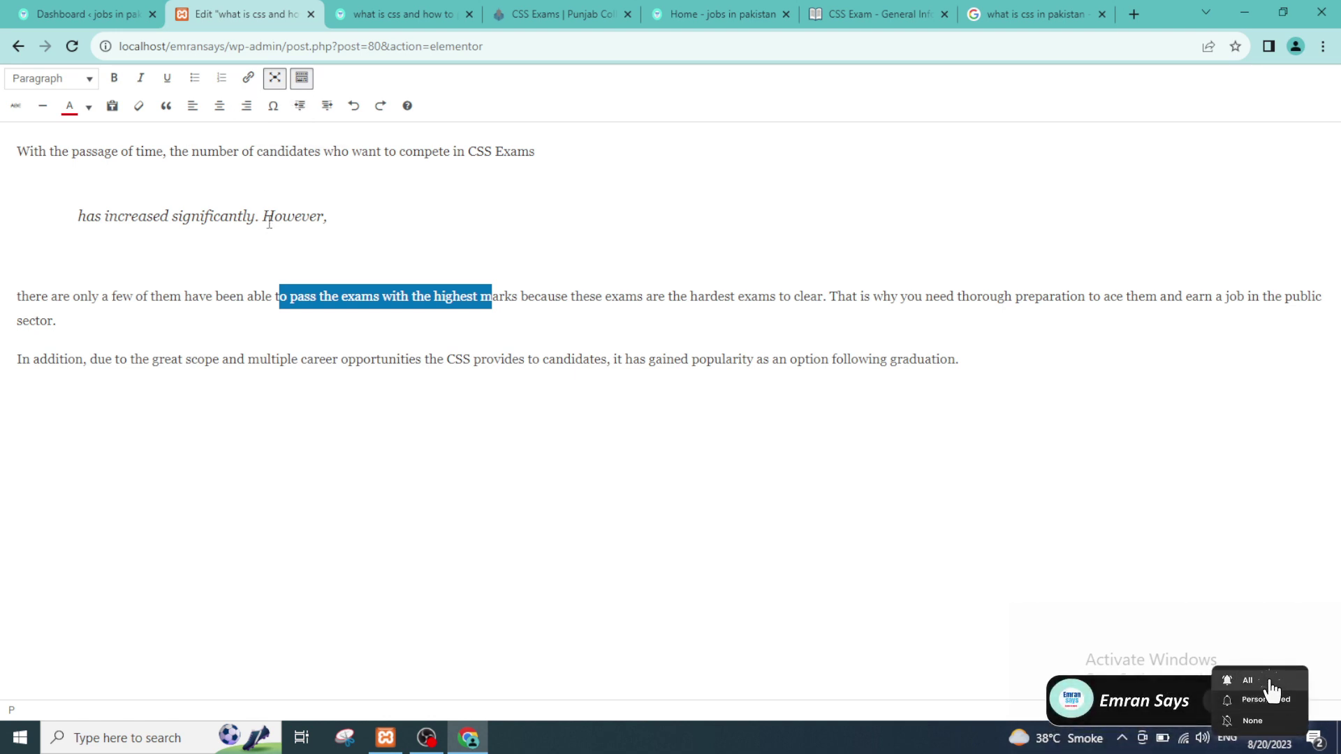
Try centre and right alignment on the first line, and set it to left alignment.
click(20, 149)
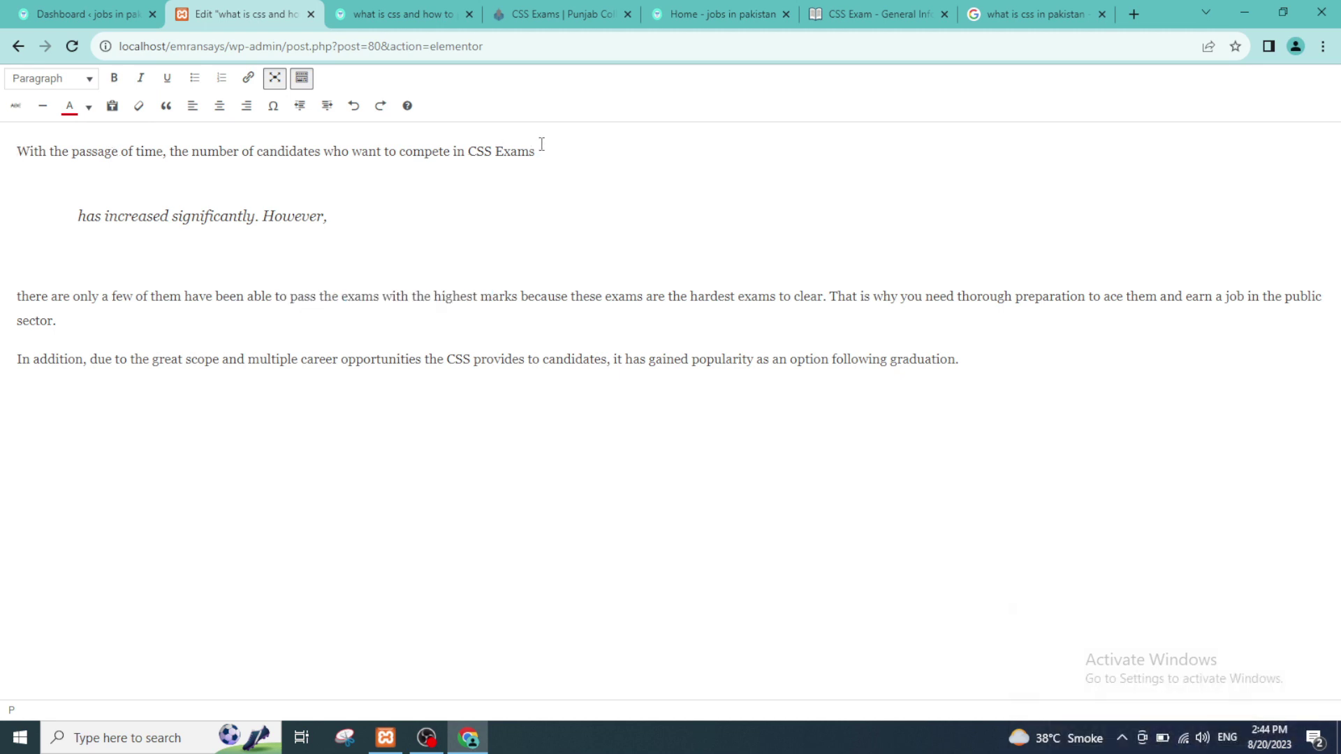
drag(539, 149, 23, 160)
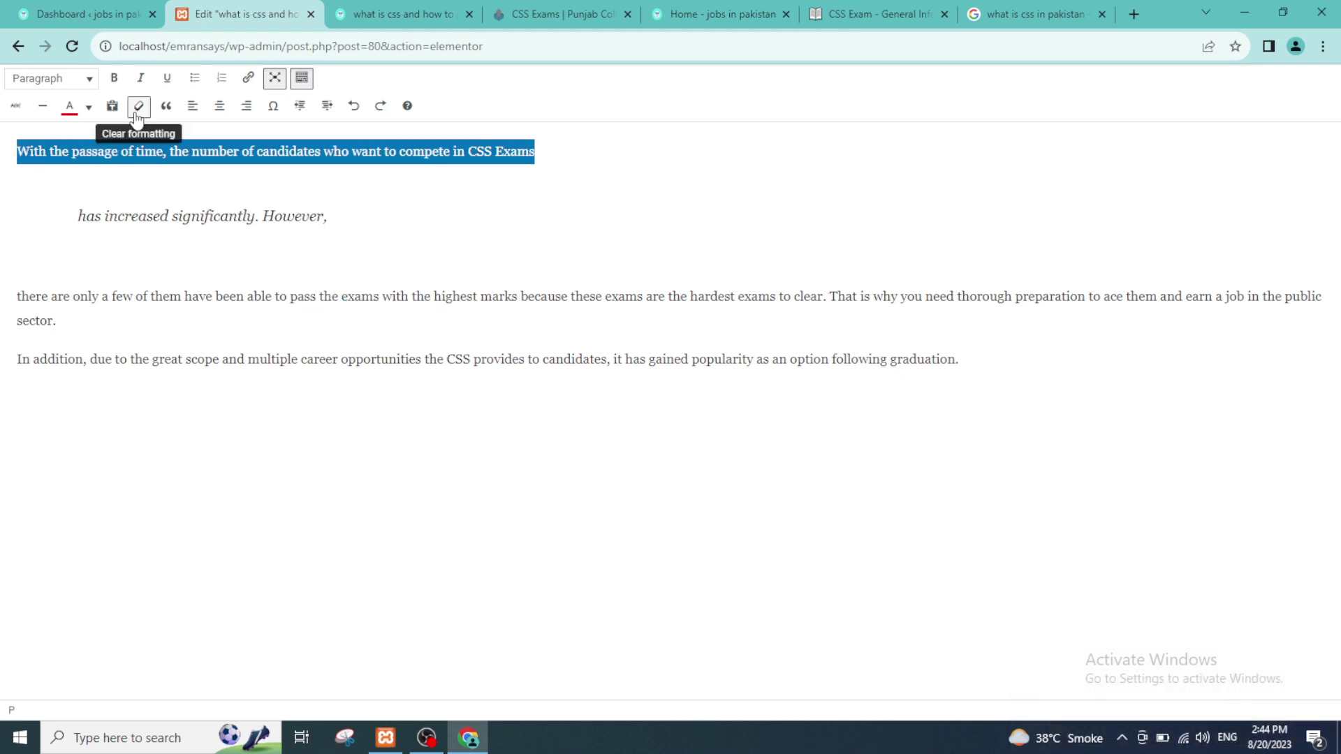
click(219, 111)
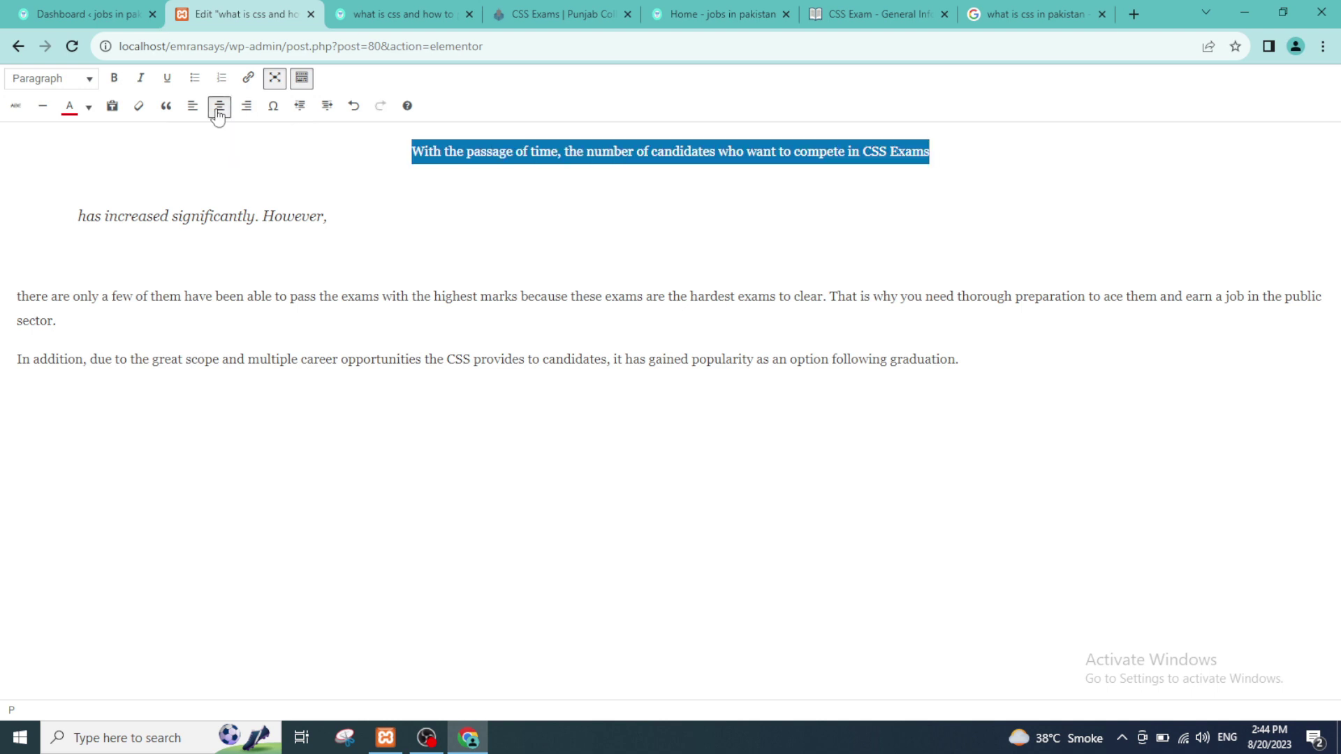
click(193, 109)
click(244, 111)
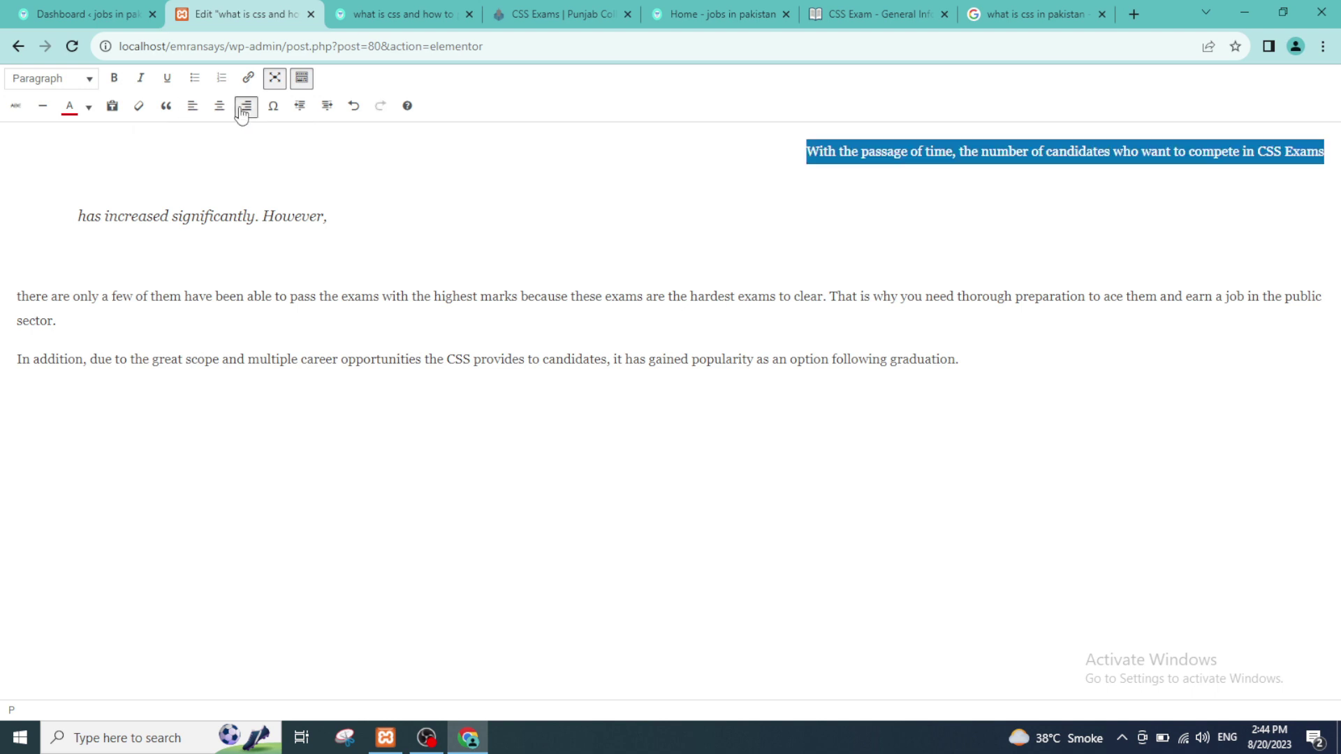
click(202, 111)
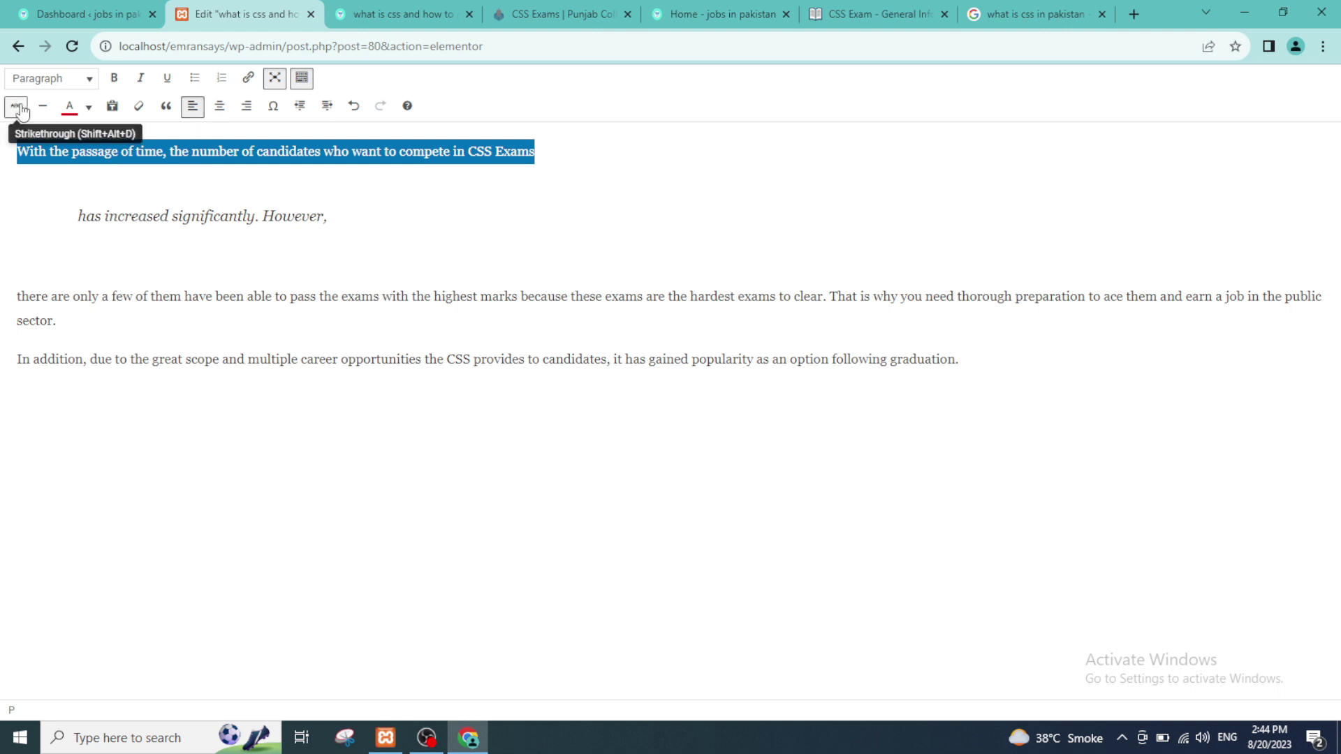
Strike through the words from "a few of them" to "the highe" in the paragraph below the blockquote.
drag(104, 293, 466, 302)
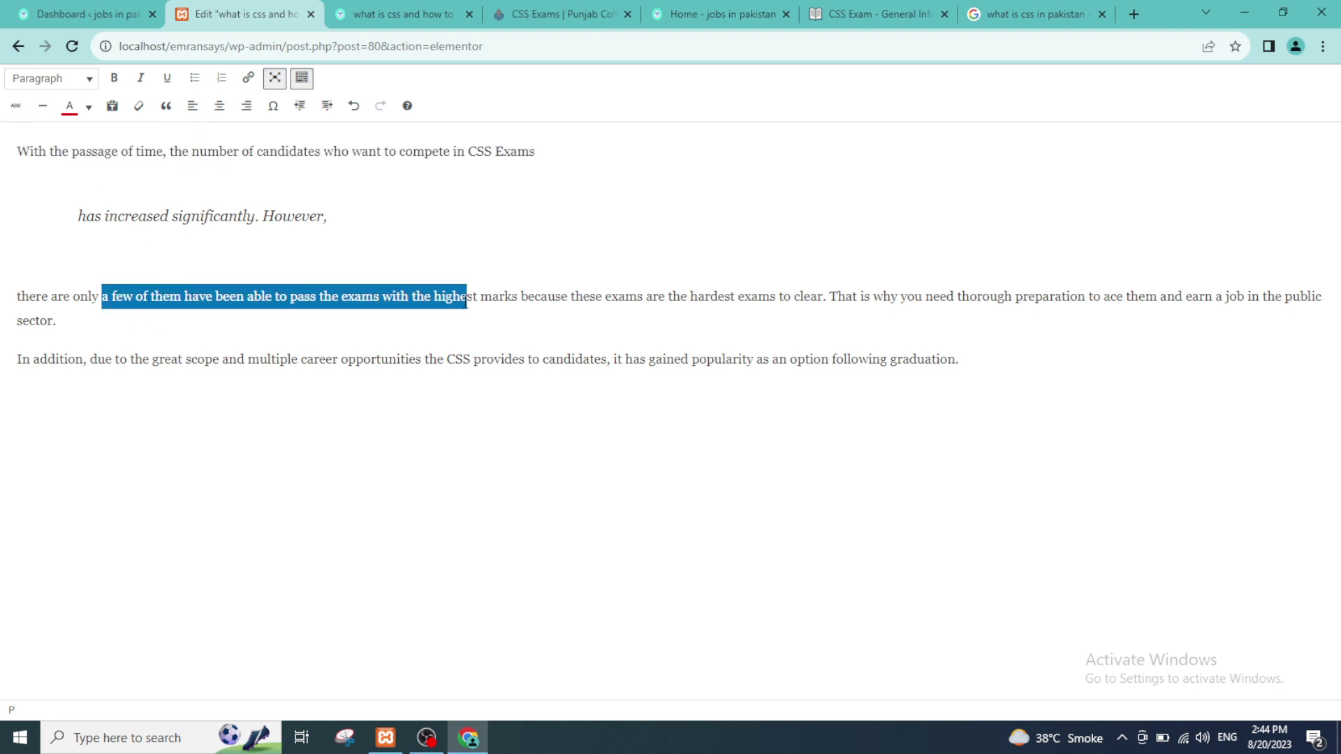
click(15, 110)
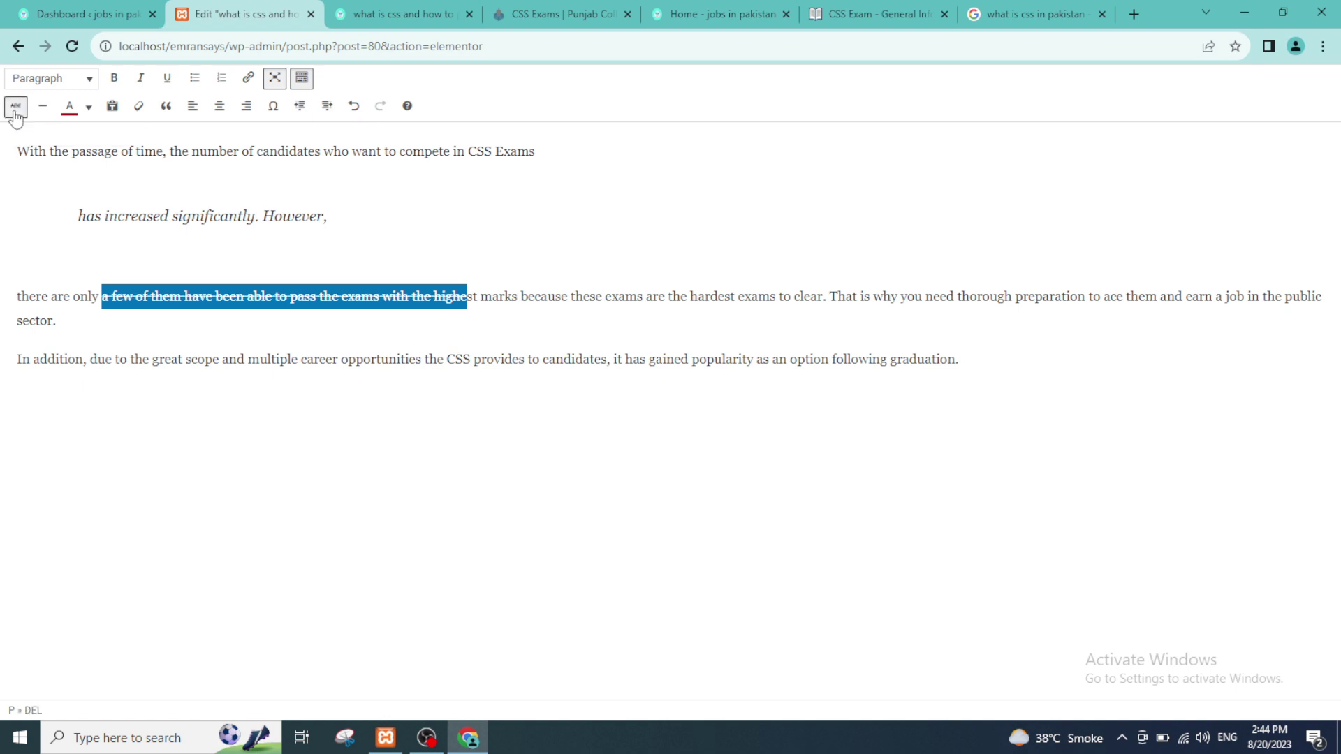
click(354, 362)
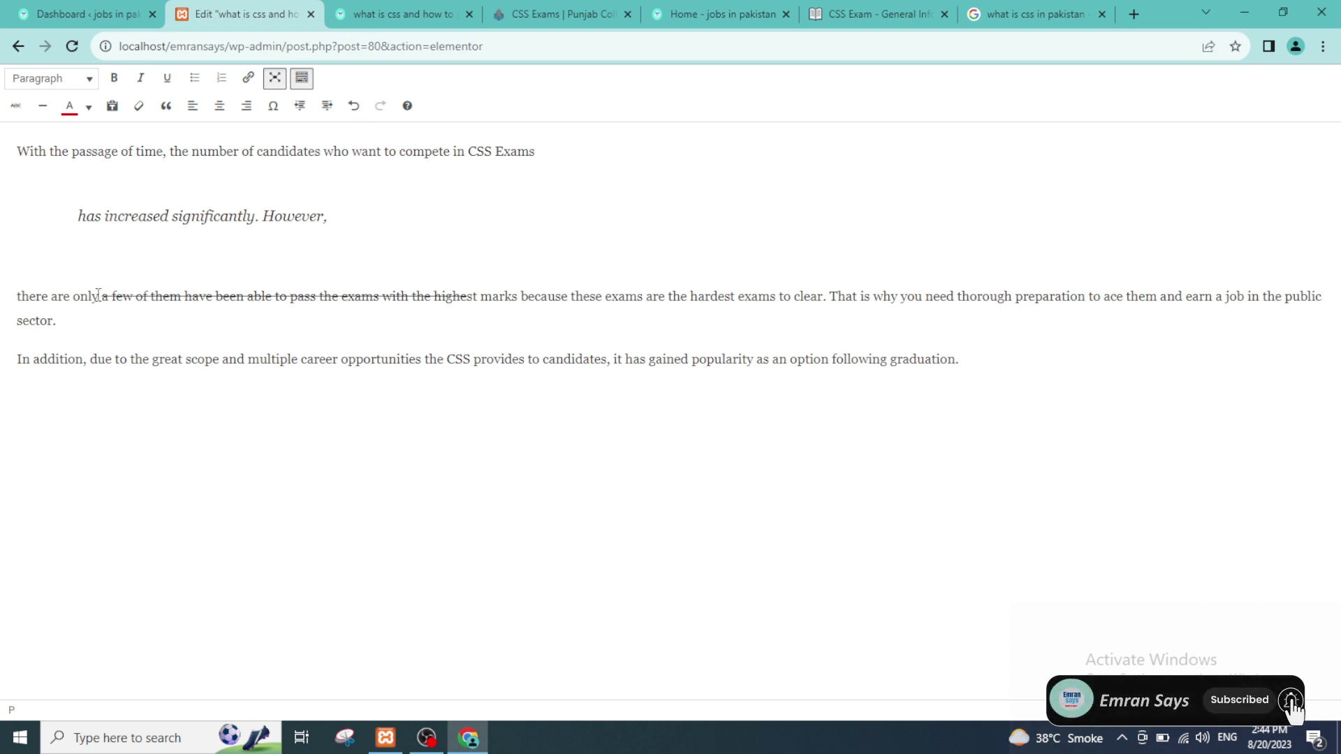
Apply strikethrough to the whole paragraph beginning "there are only", and clear its formatting.
click(69, 311)
drag(68, 311, 25, 292)
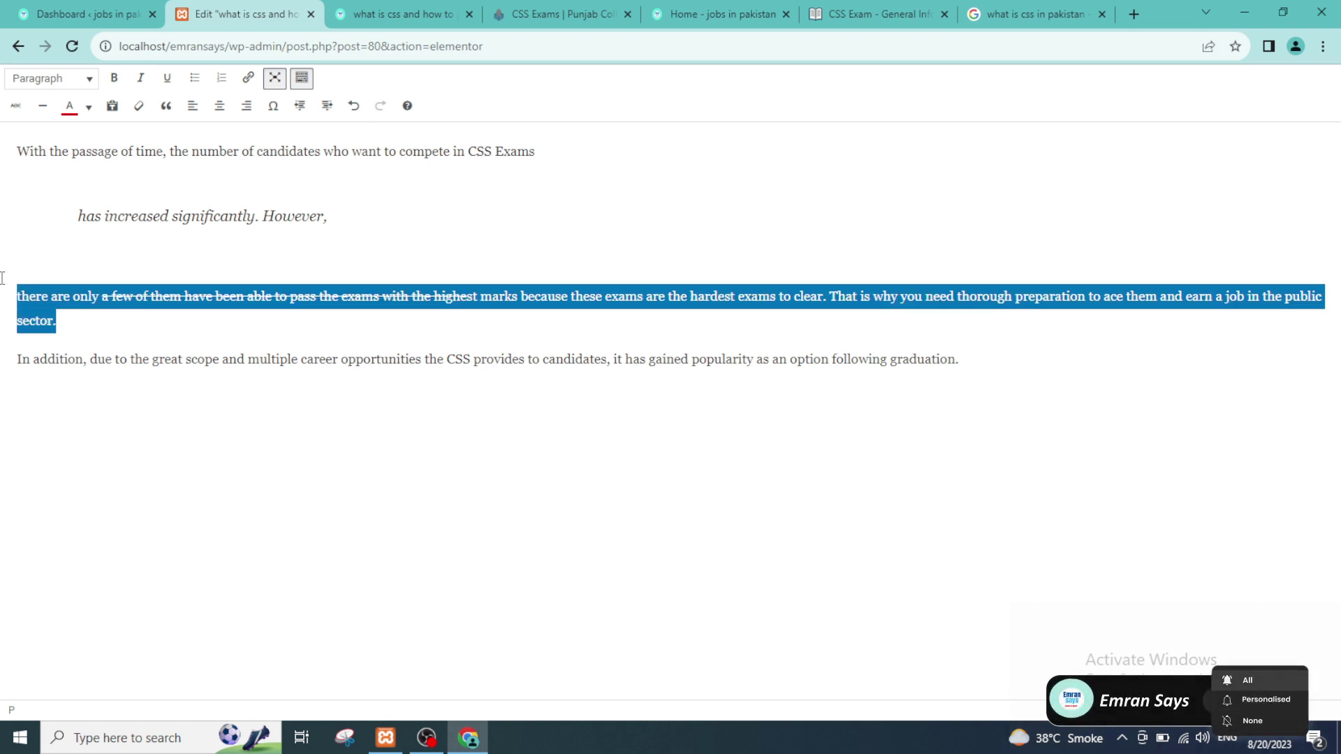
click(15, 109)
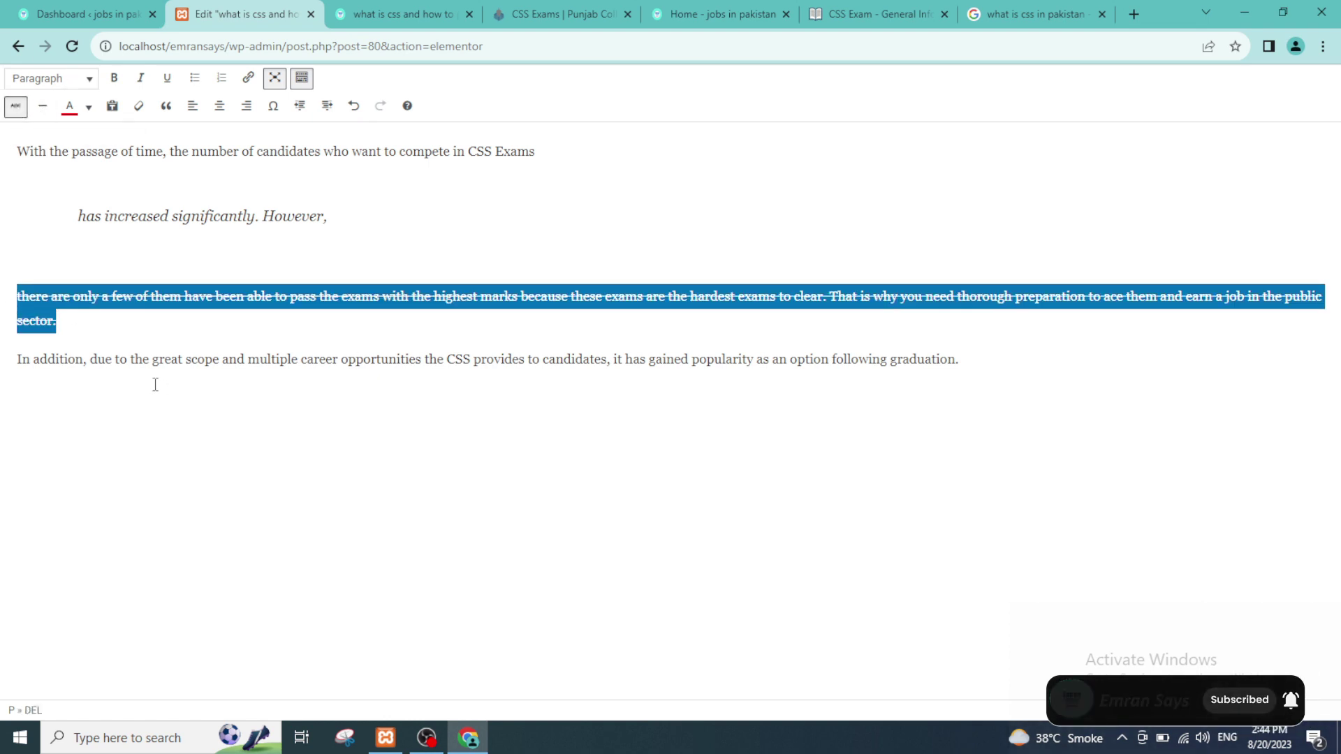
click(138, 106)
click(142, 310)
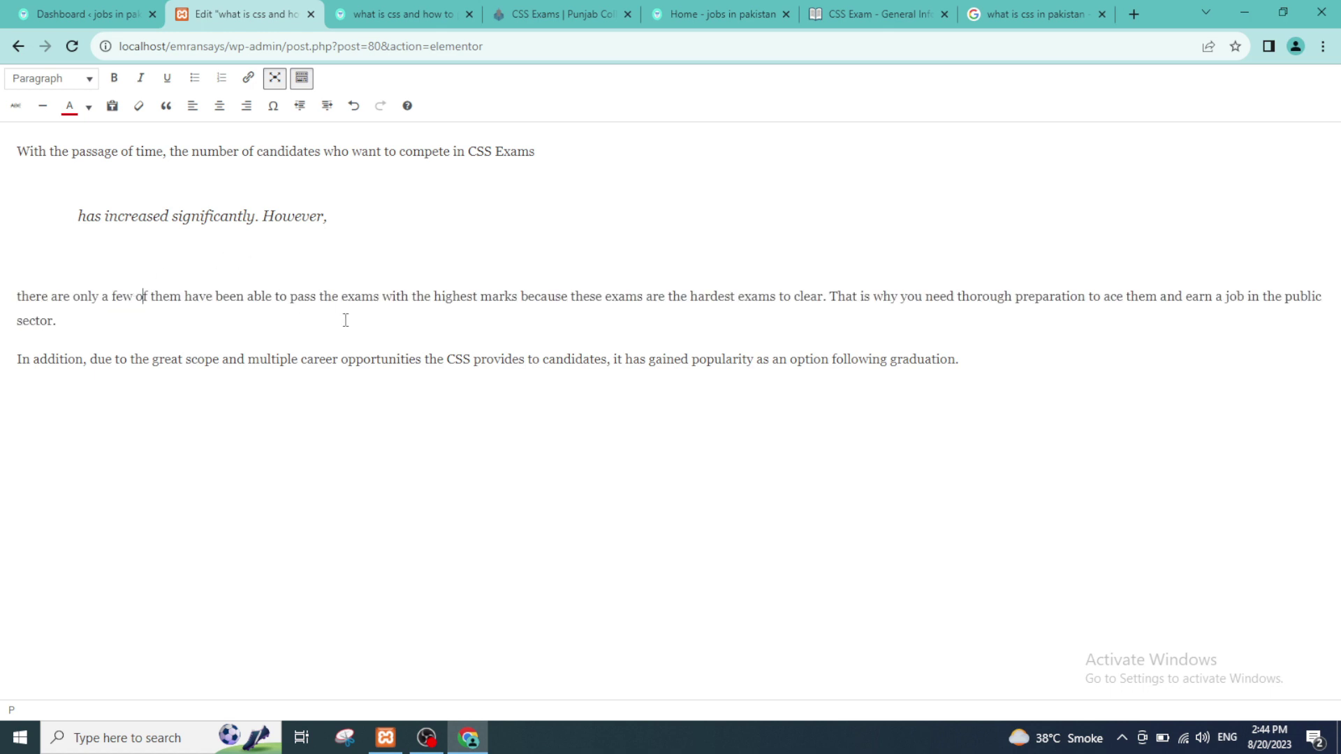
Split the paragraph beginning "there are only" into three paragraphs, breaking it after "exams wit" and after "hardest exa".
click(401, 297)
key(Return)
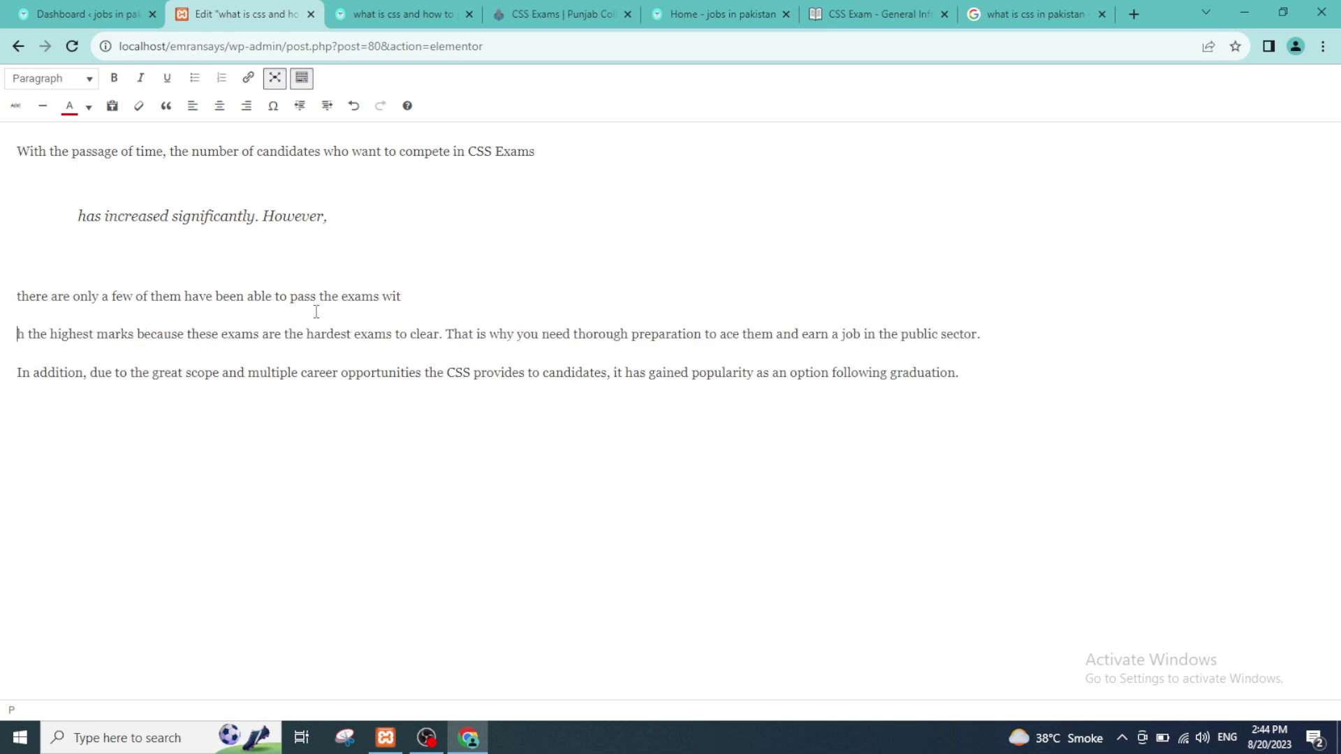
click(381, 329)
key(Return)
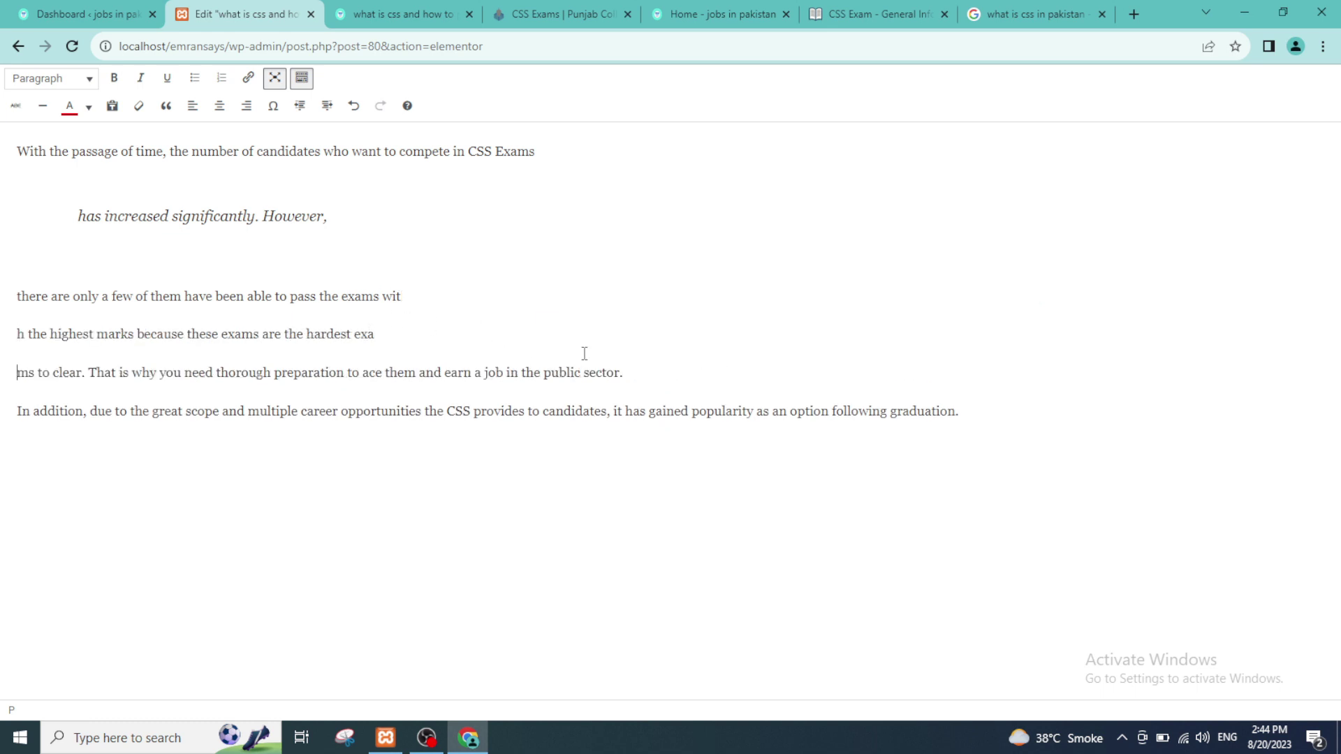
Try a numbered list and a bulleted list on the three split paragraphs, and remove the list formatting.
drag(687, 399, 2, 292)
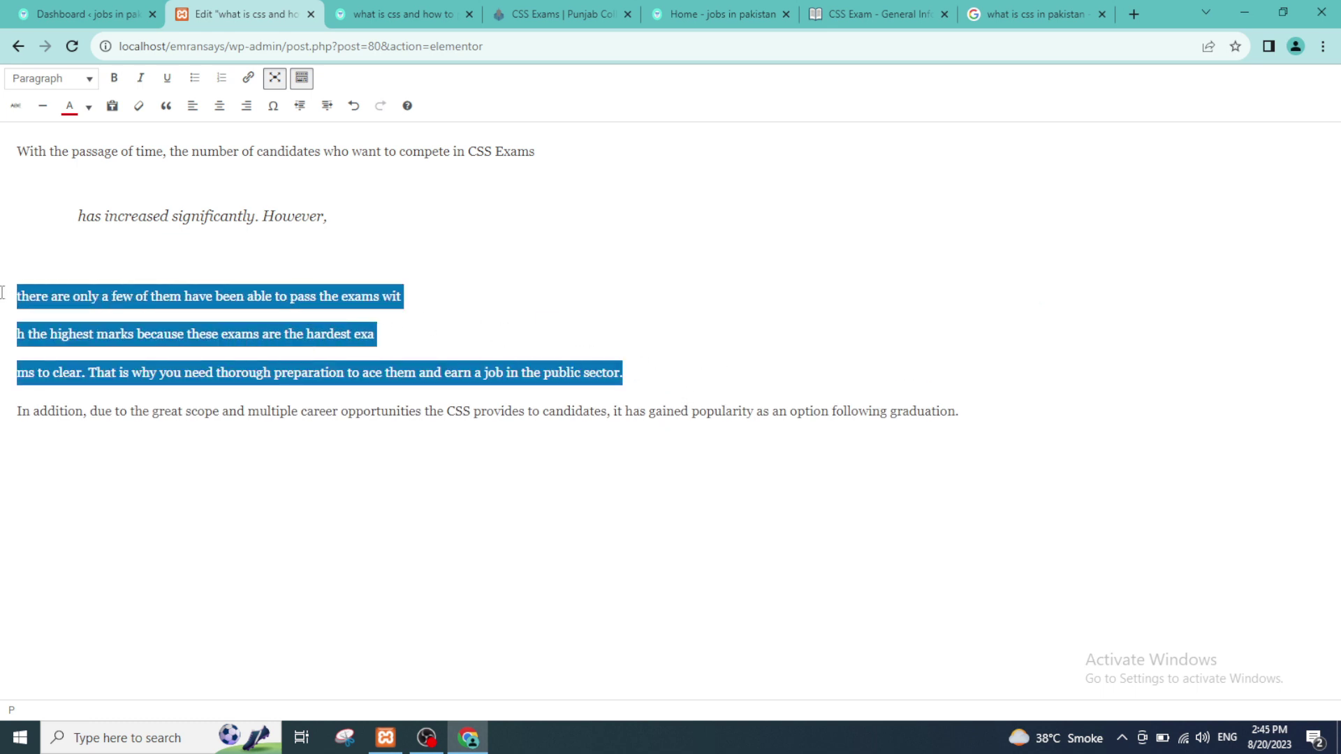
click(222, 79)
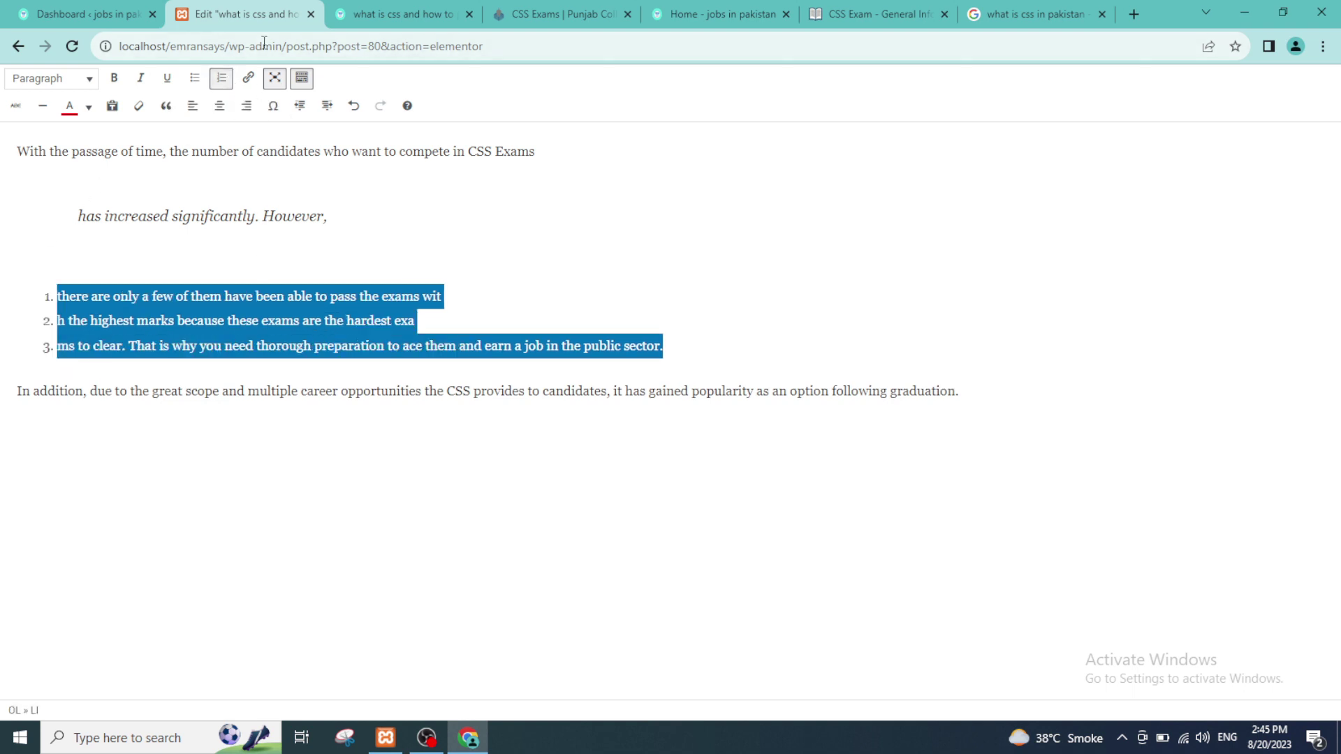
click(195, 79)
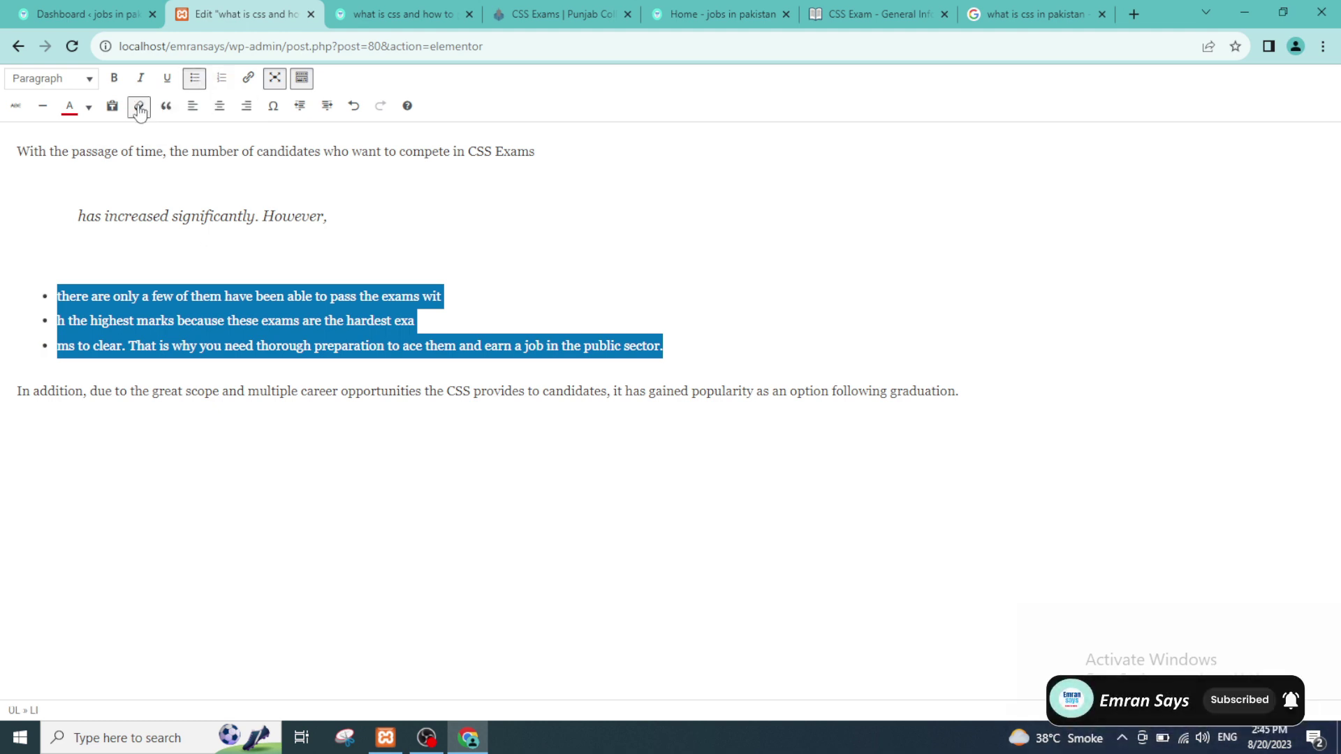
click(187, 80)
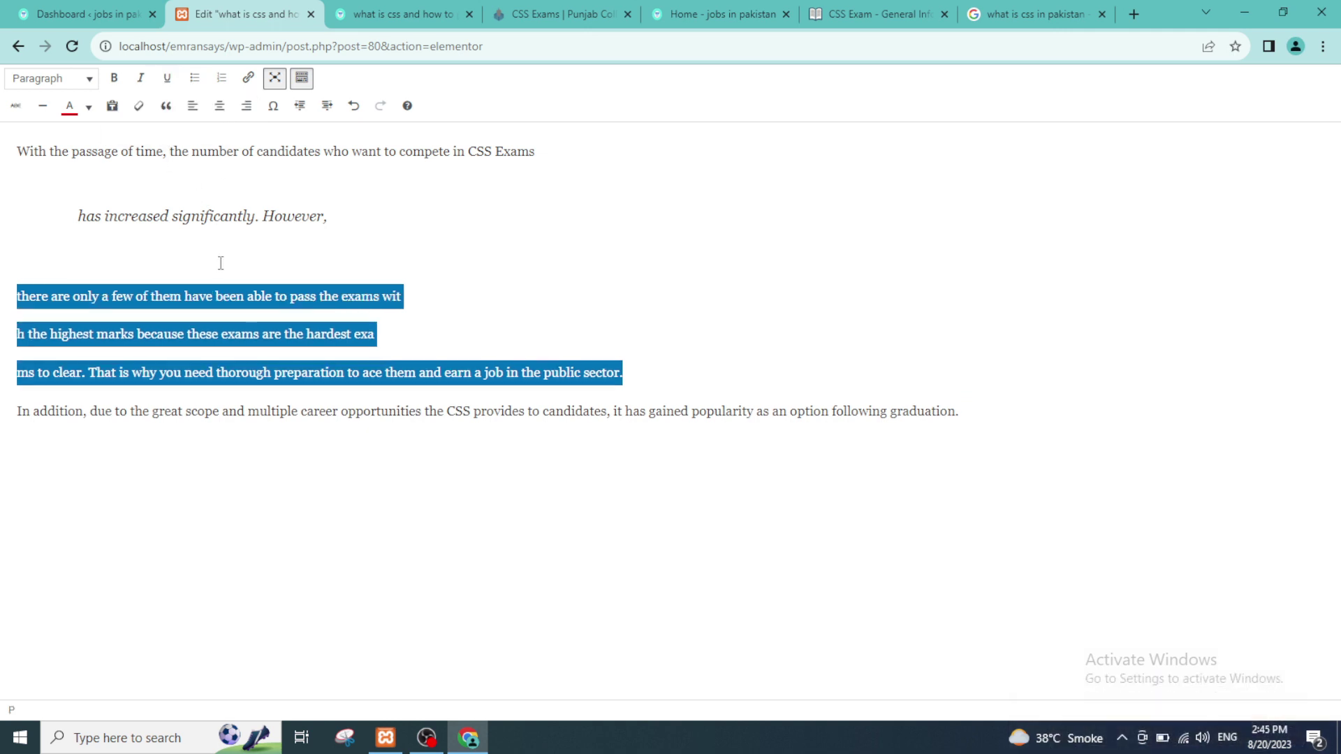
click(250, 334)
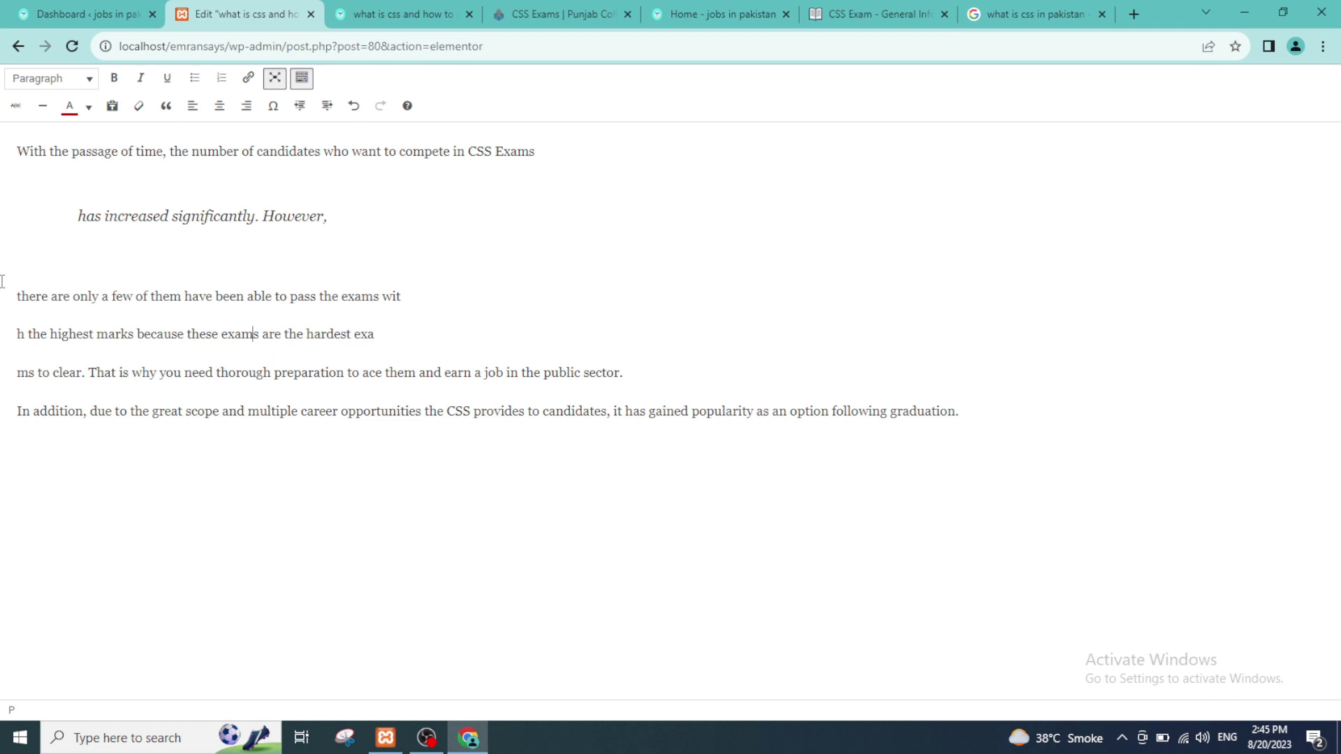
Format the first line, "With the passage of time", as Heading 4, and leave the full-screen editor to check the page.
drag(19, 149, 574, 164)
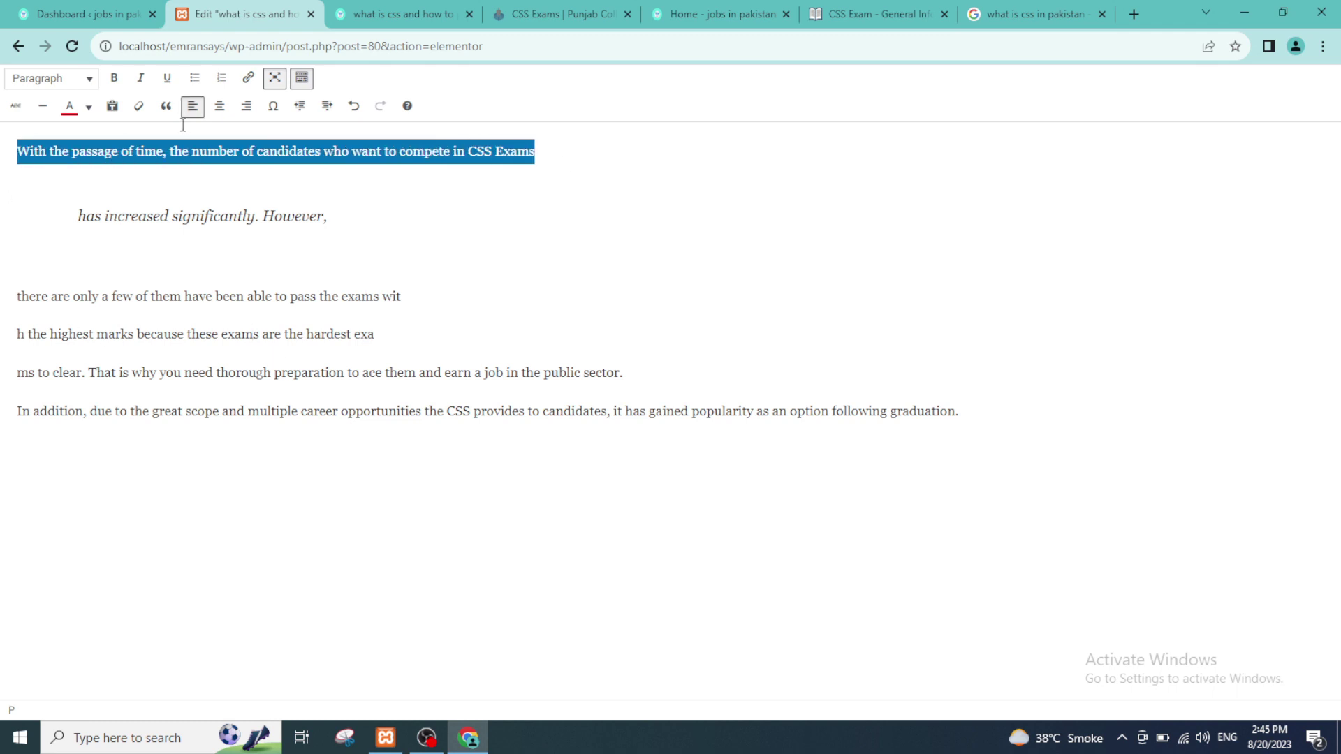
click(90, 82)
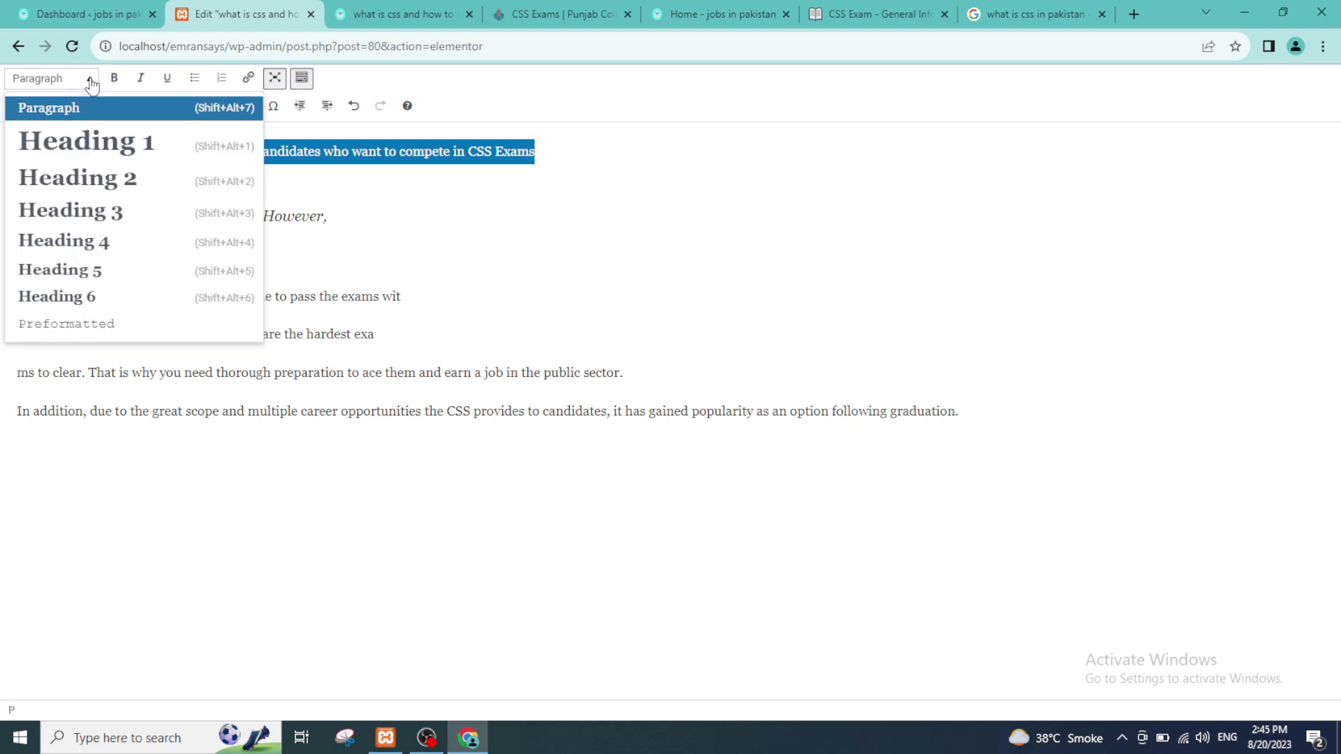
click(108, 241)
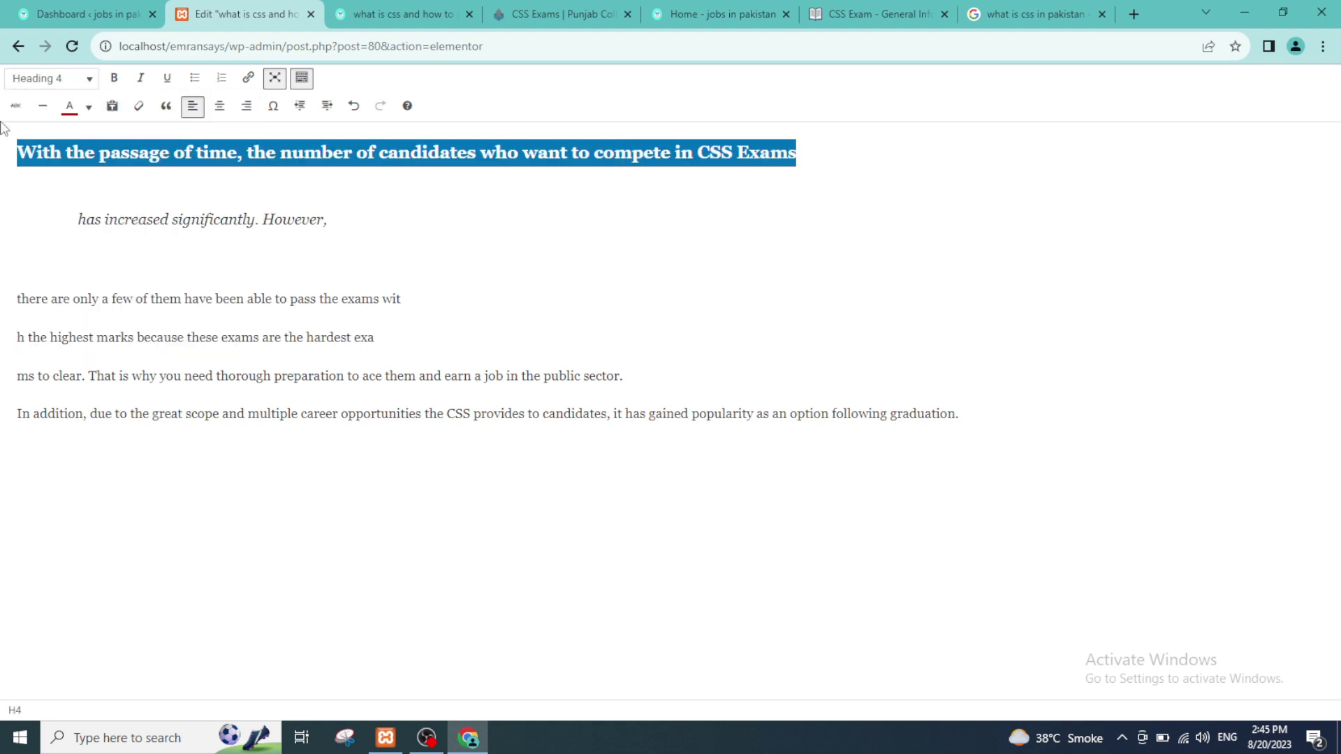
click(274, 78)
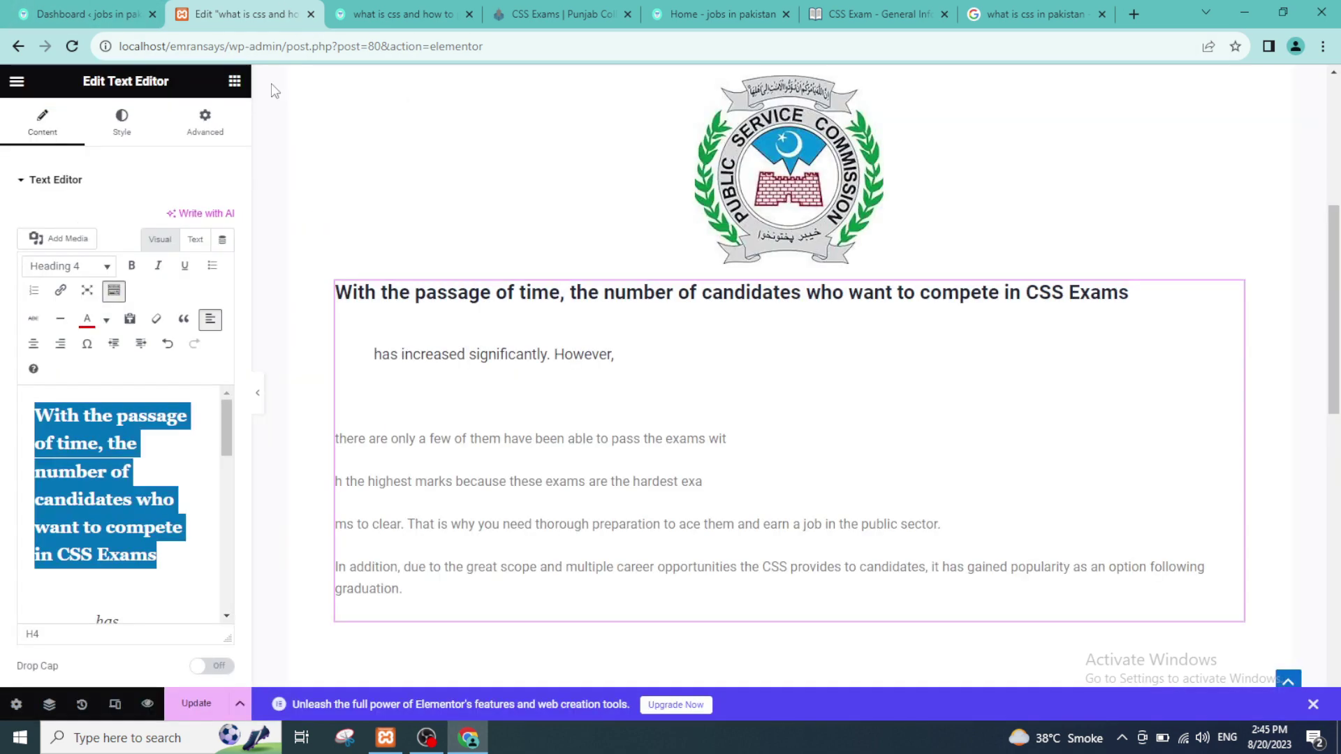
scroll(613, 438, down, 4)
scroll(616, 436, up, 1)
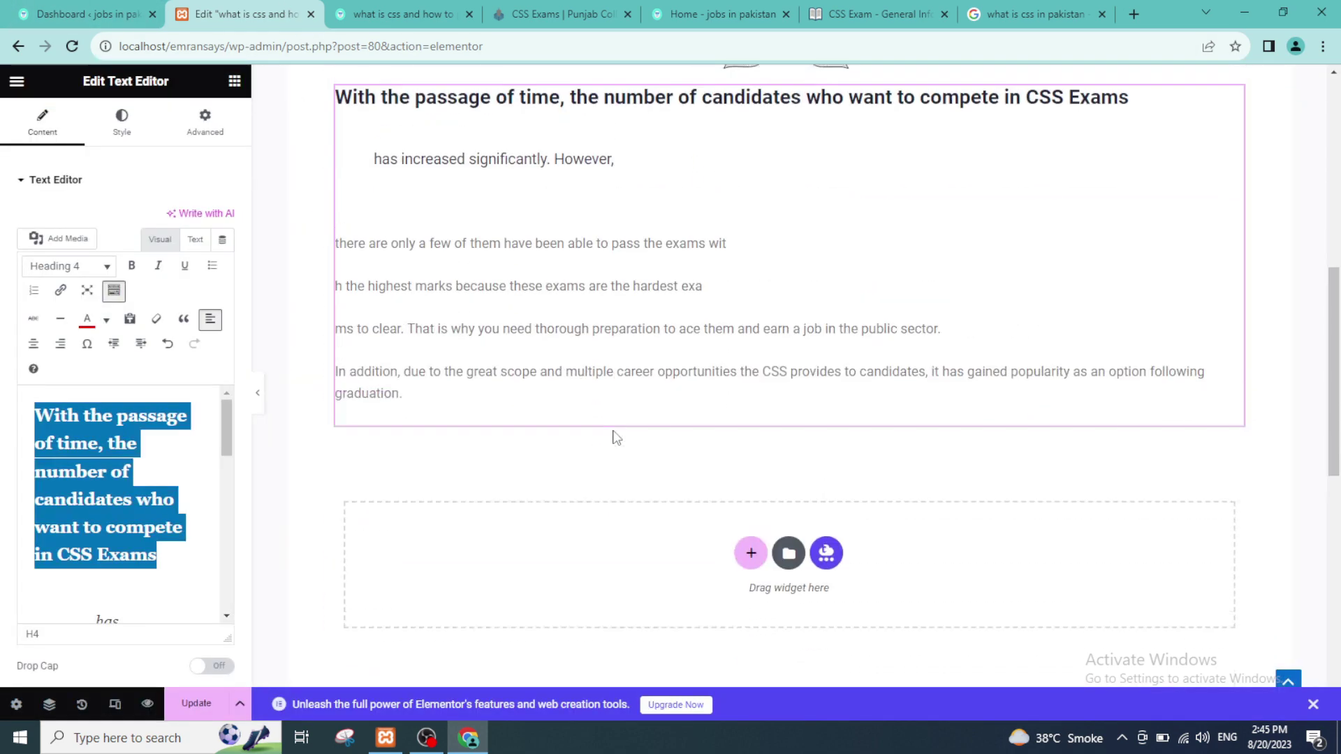
scroll(614, 439, up, 2)
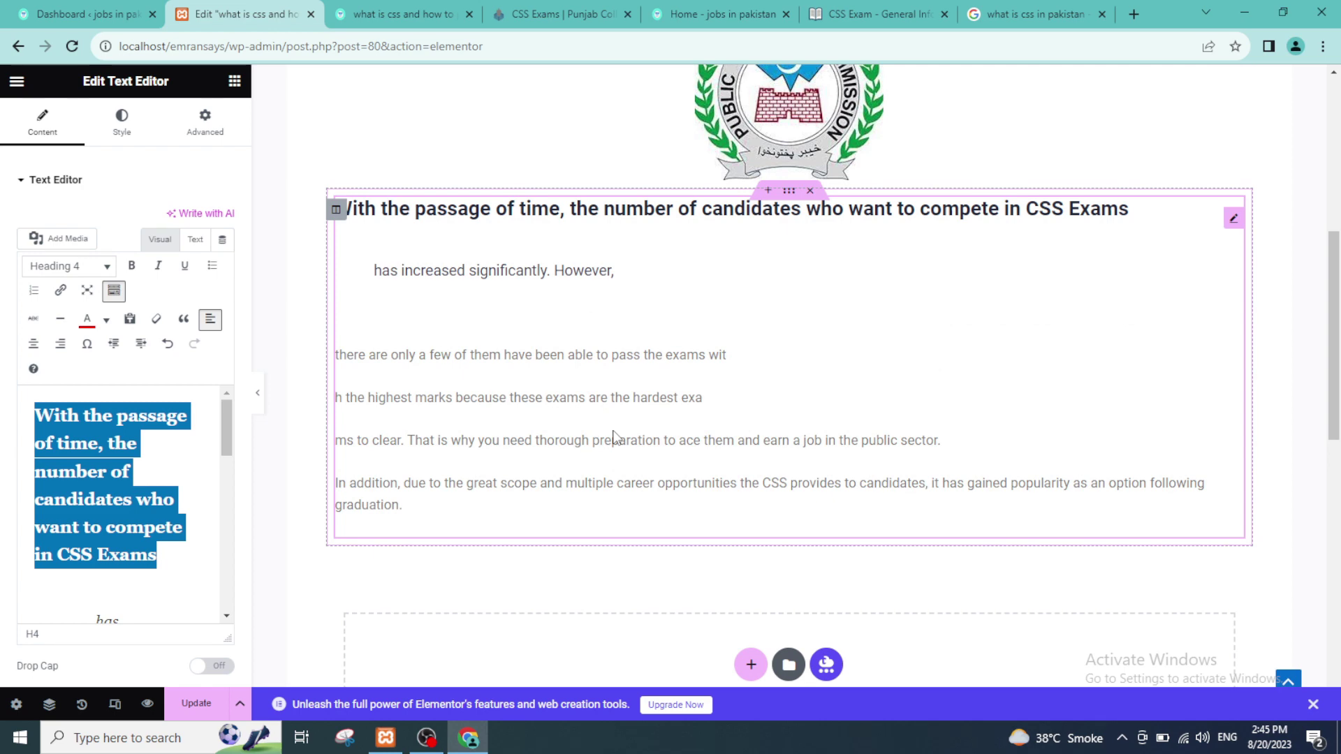
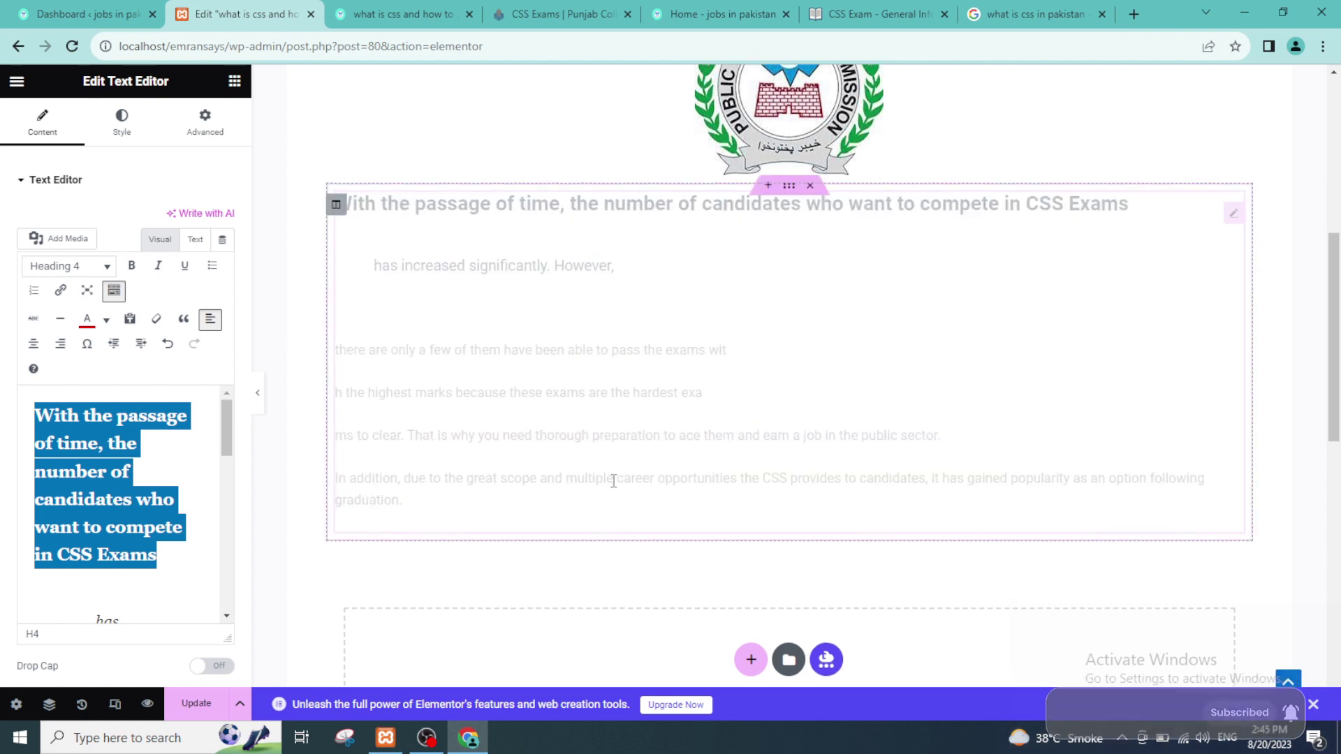
Find the Dual Color Heading widget by searching for "dual colo", and add it to the empty section below the text.
scroll(610, 476, down, 3)
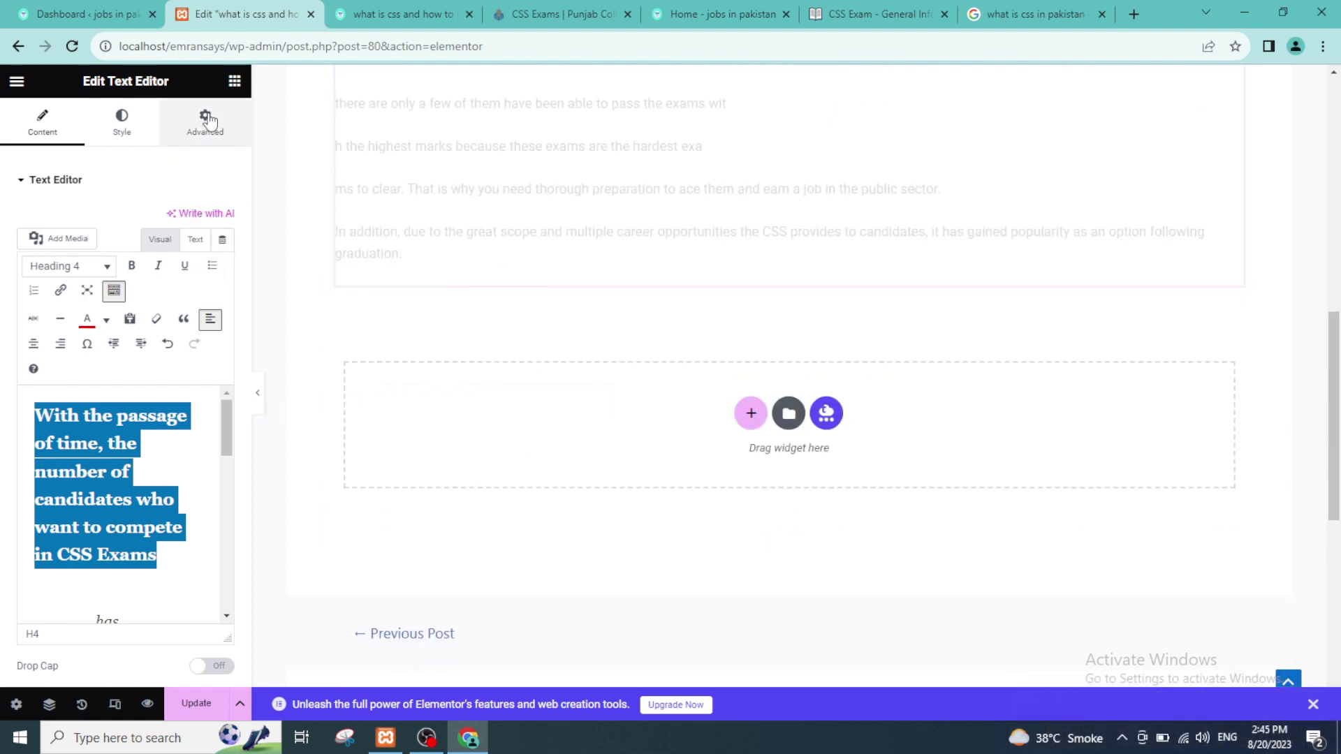
click(159, 340)
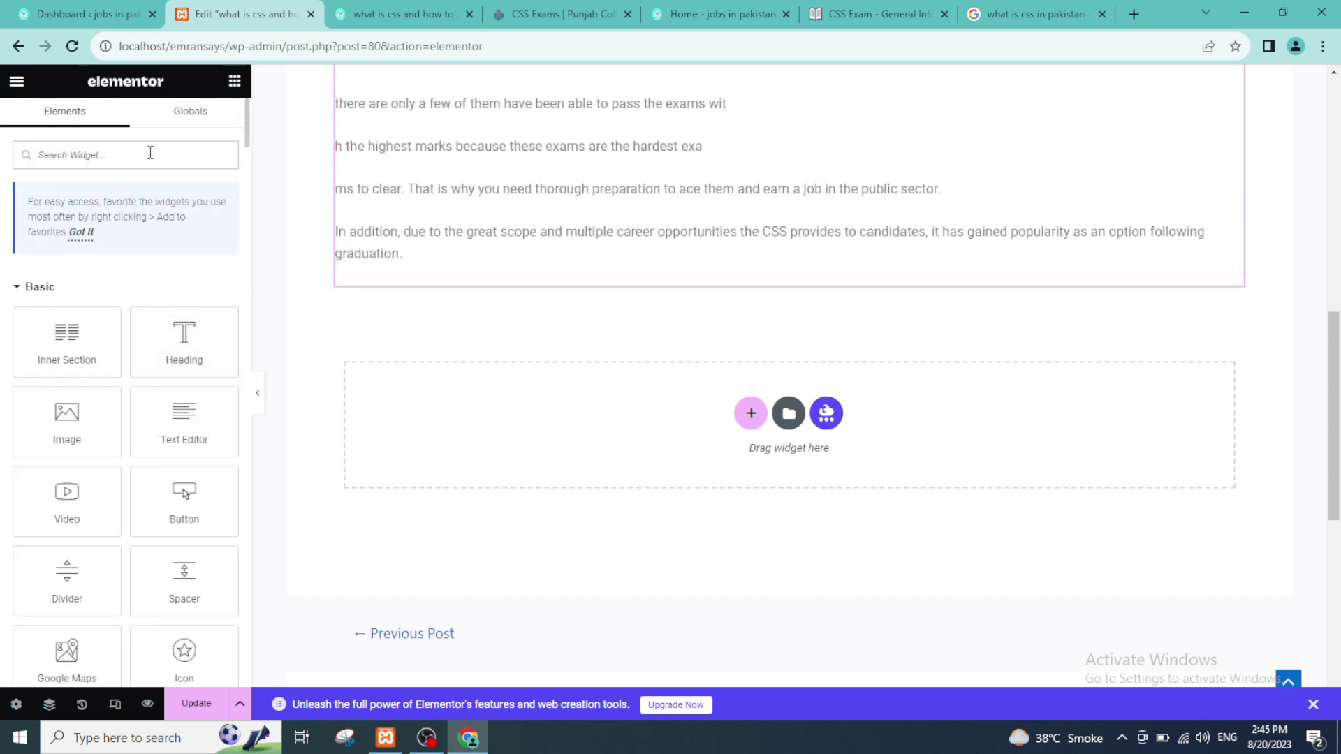
click(150, 154)
text(dual colo)
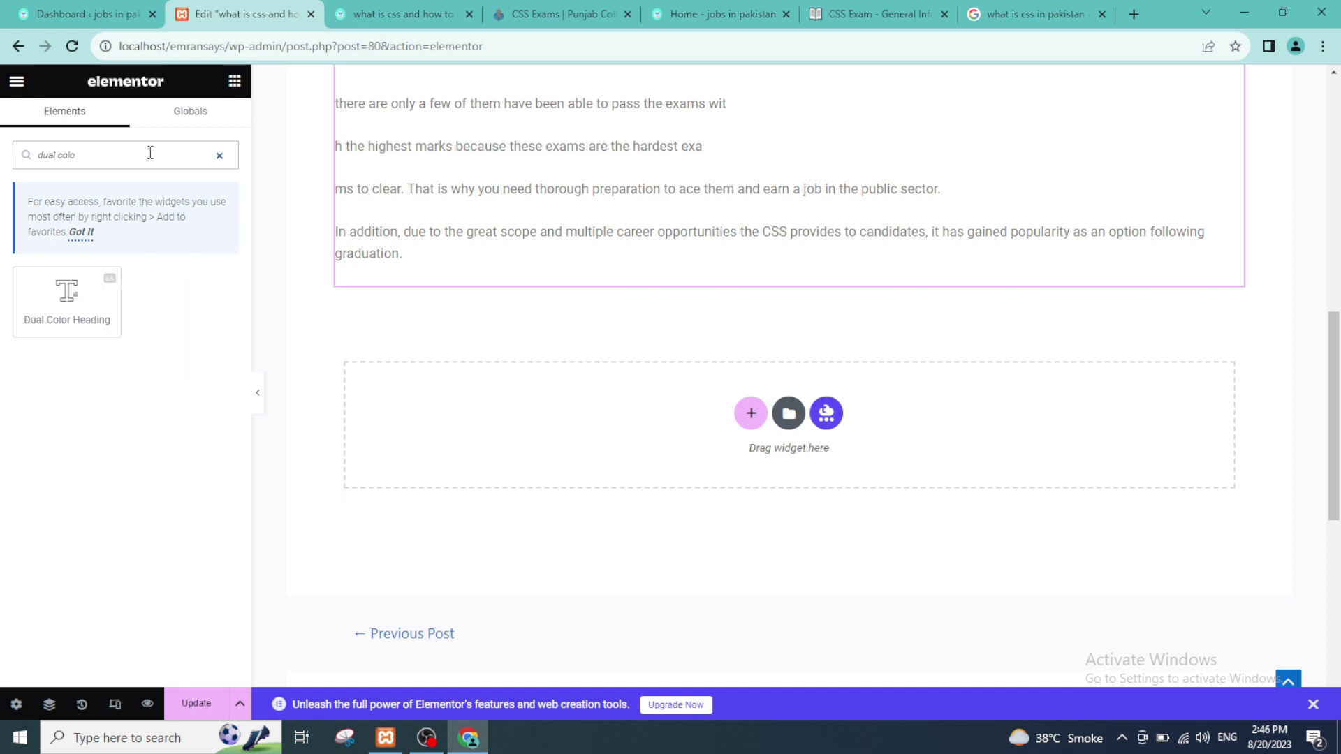
drag(97, 284, 759, 414)
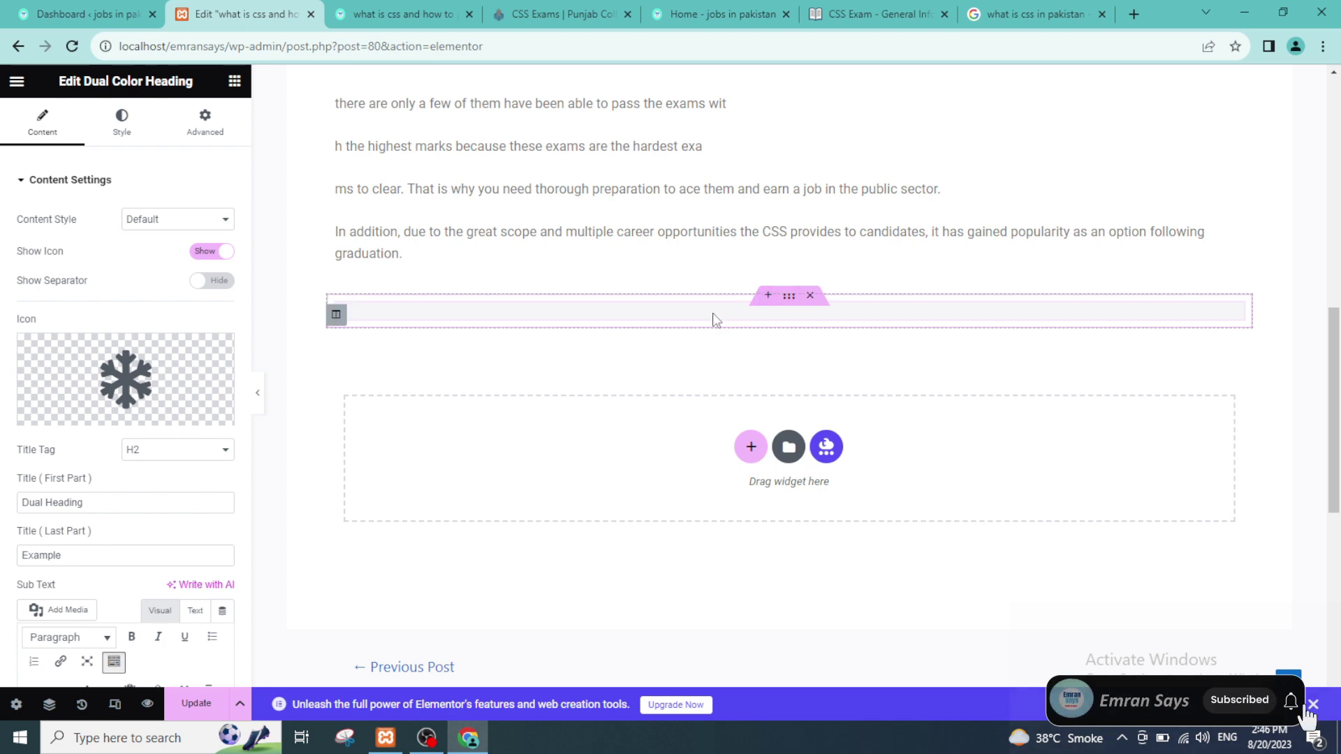
scroll(65, 264, down, 3)
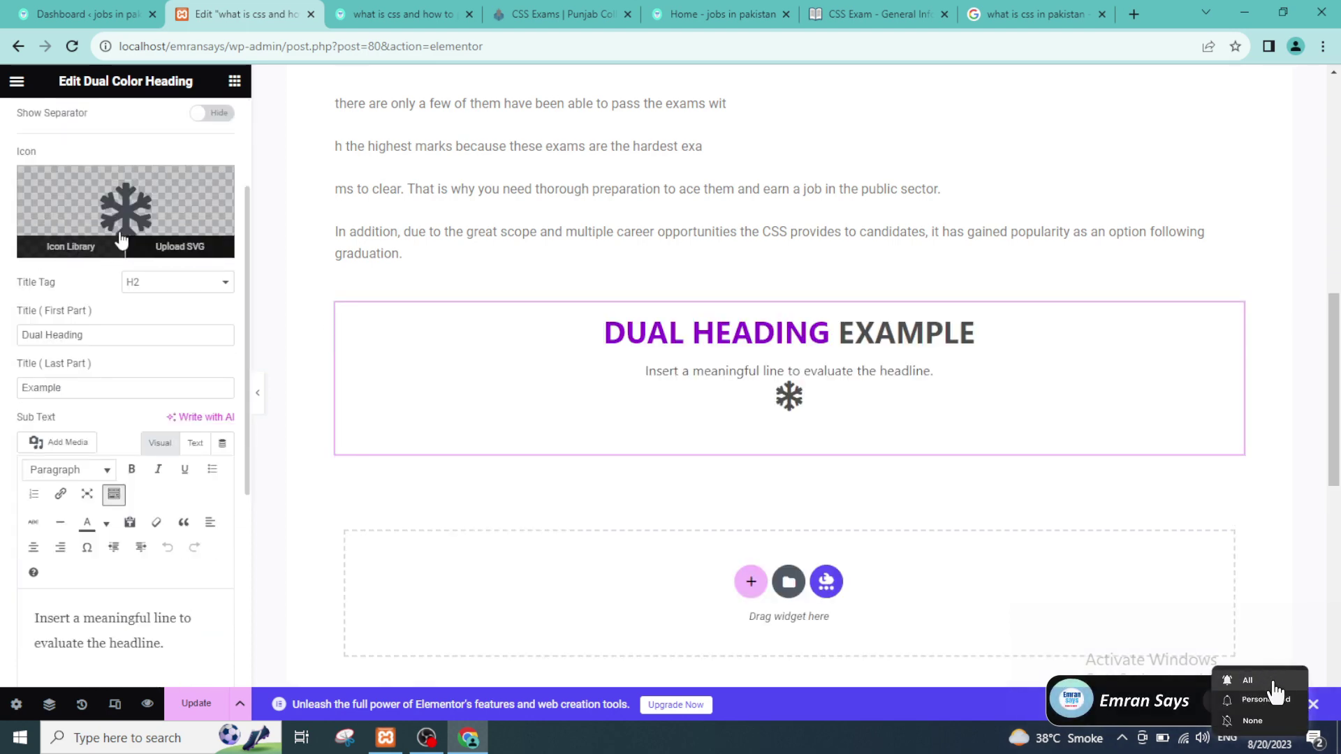
Copy the heading "STRUCTURE OF CSS EXAMS:" from the Punjab Colleges CSS exam page.
click(562, 14)
scroll(433, 406, down, 3)
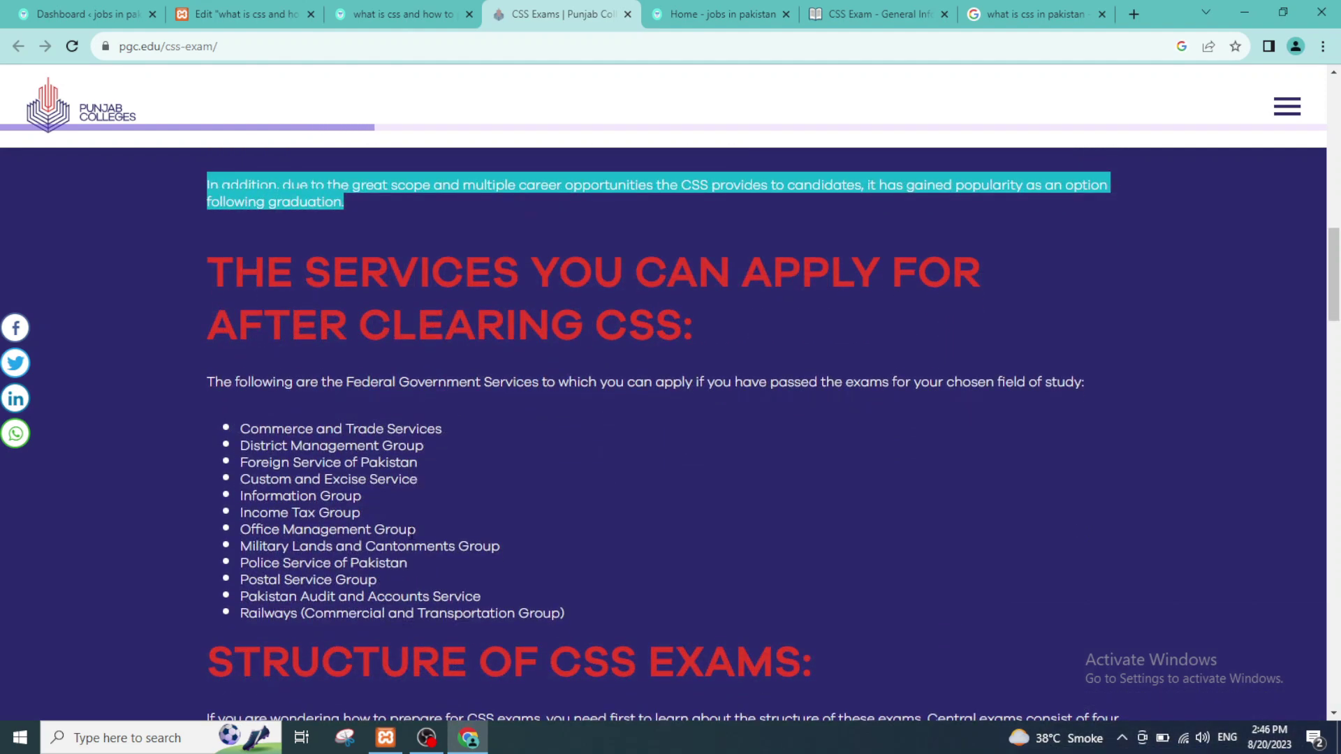
scroll(220, 477, down, 3)
drag(220, 477, 773, 474)
right_click(763, 471)
click(776, 484)
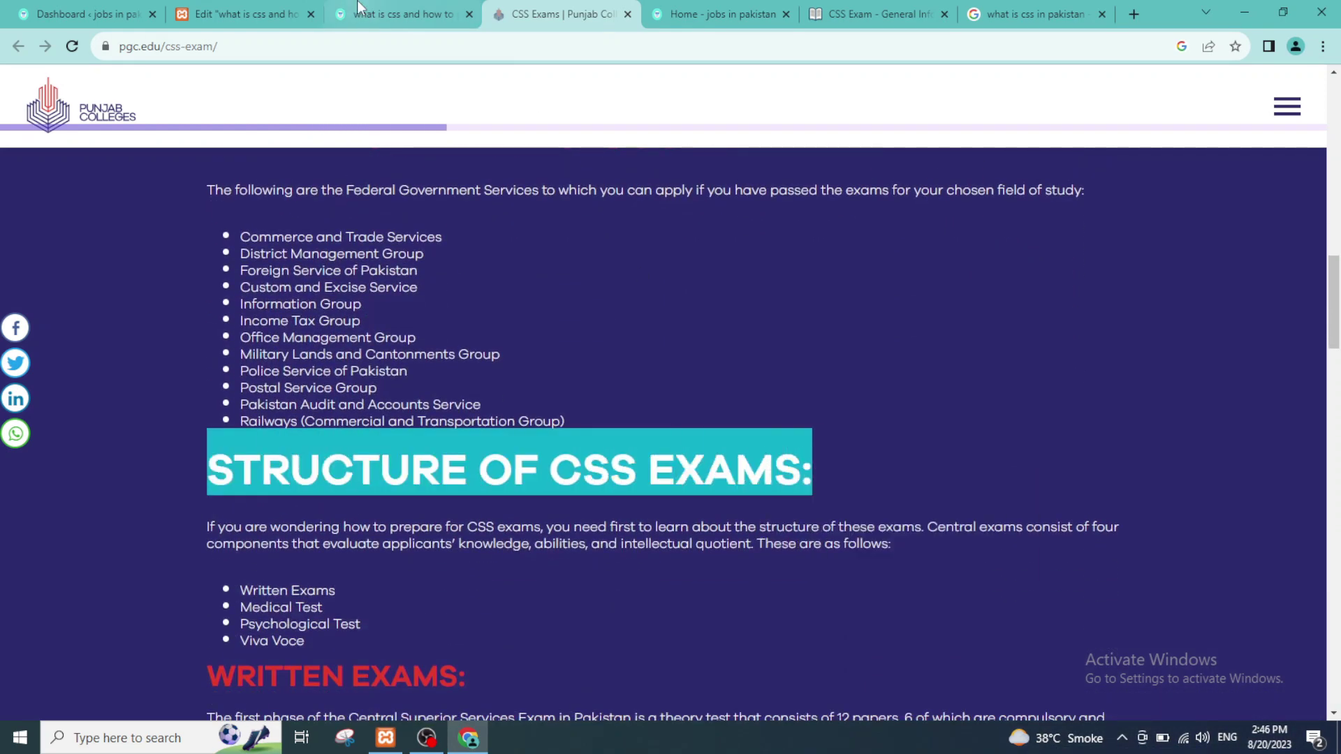
Return to the Elementor editor and replace the dual color heading's sub text with the copied "STRUCTURE OF CSS EXAMS:".
click(395, 14)
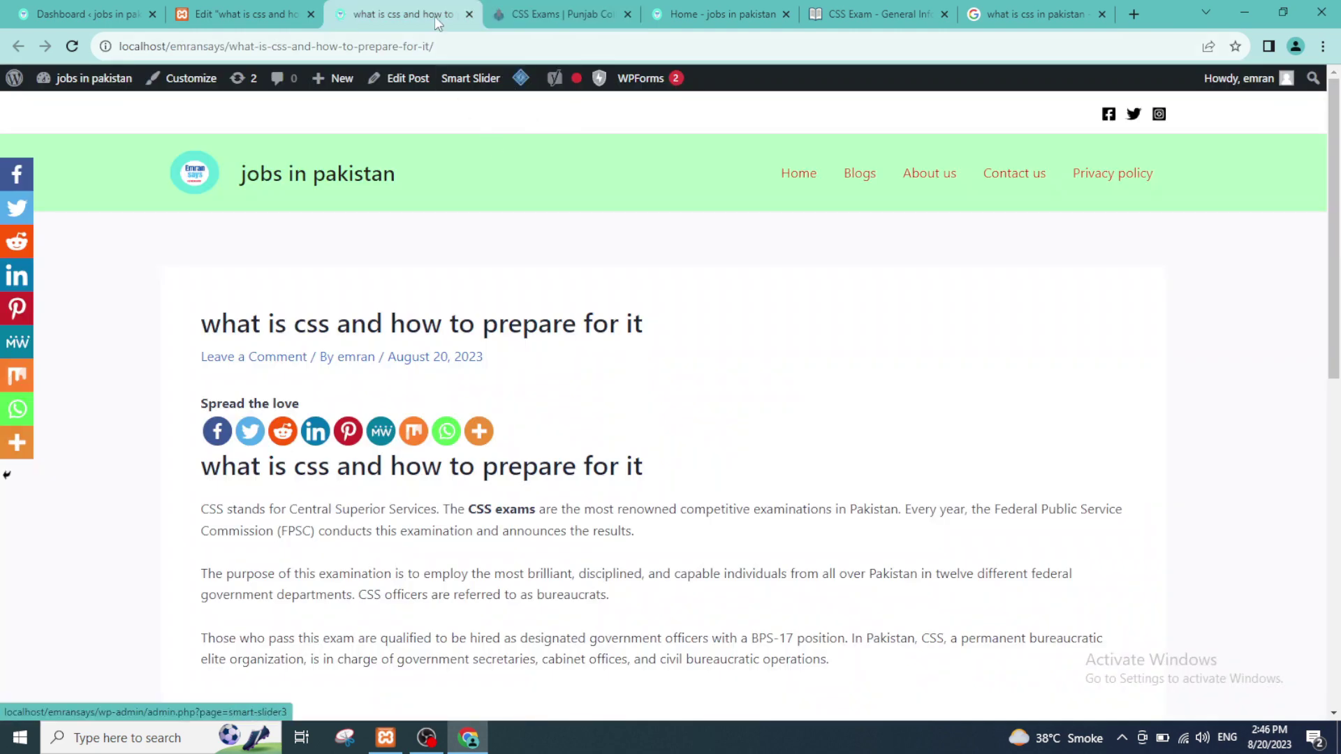
click(244, 14)
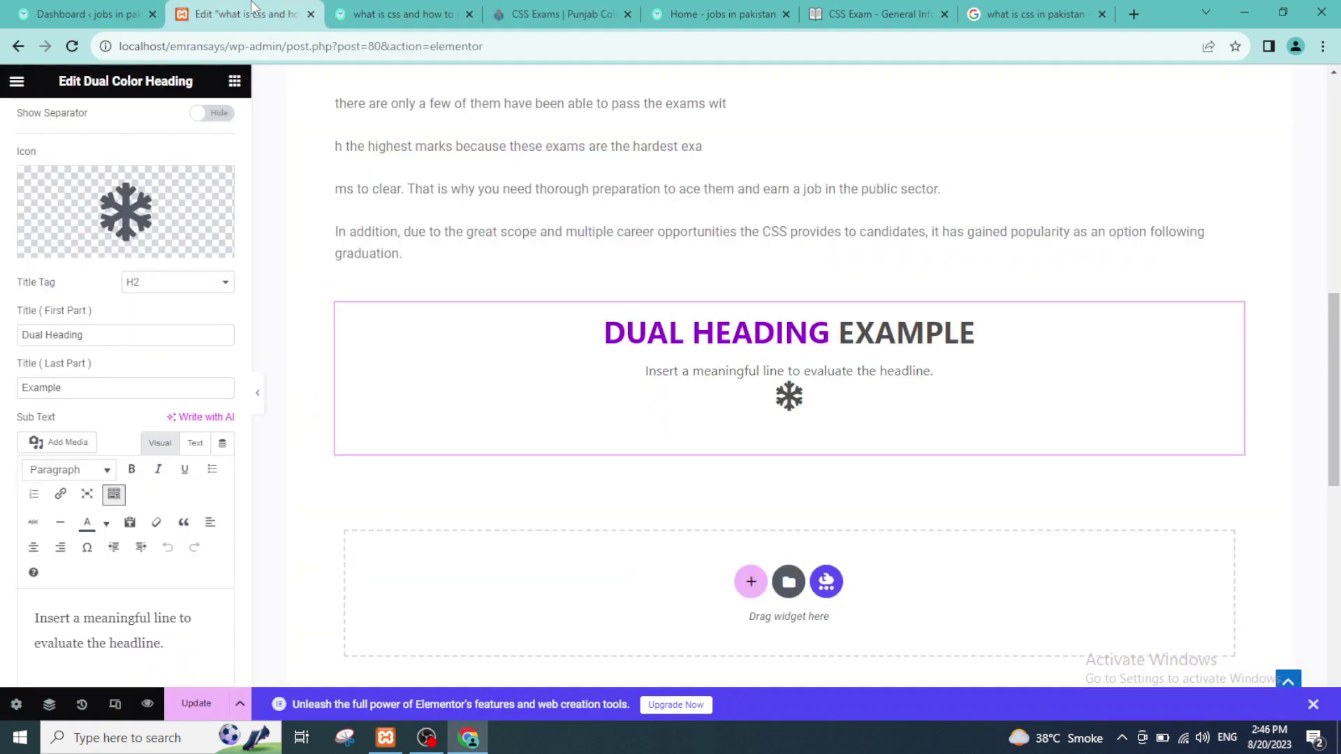
key(ctrl+a)
click(764, 333)
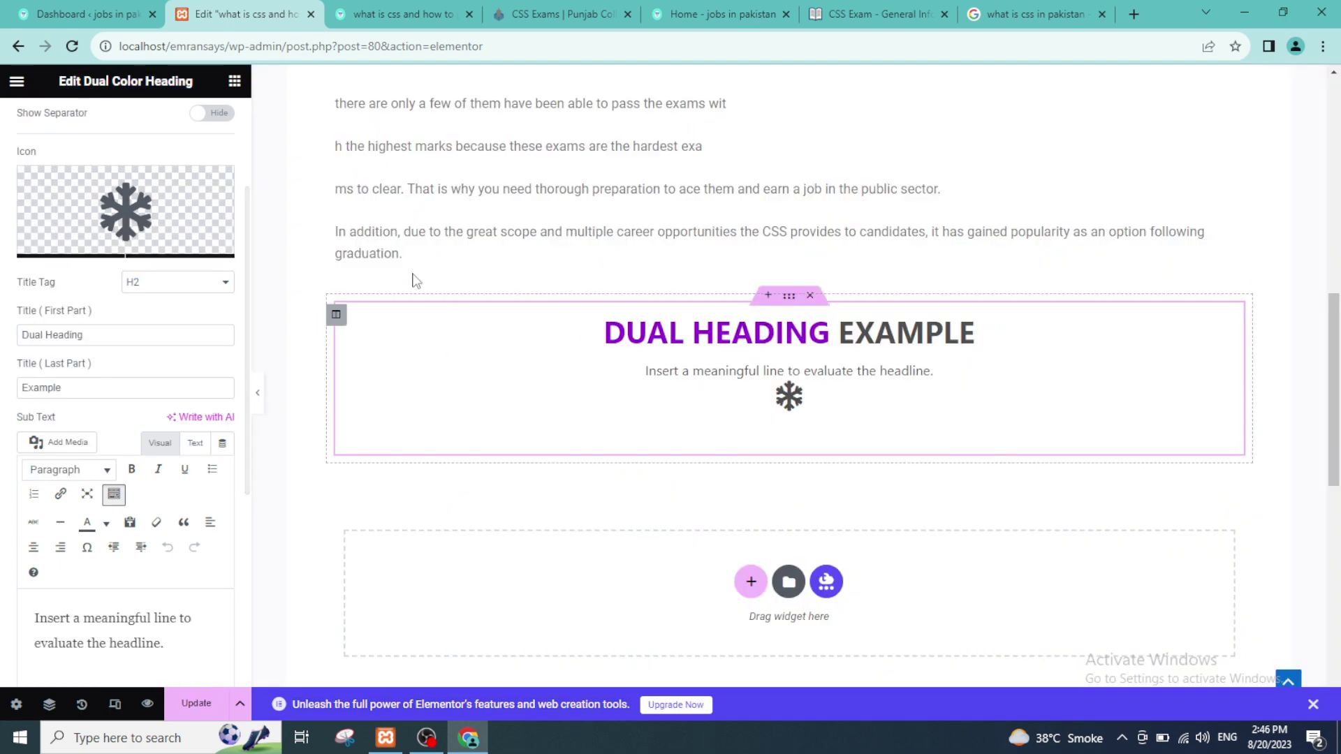
scroll(149, 281, down, 2)
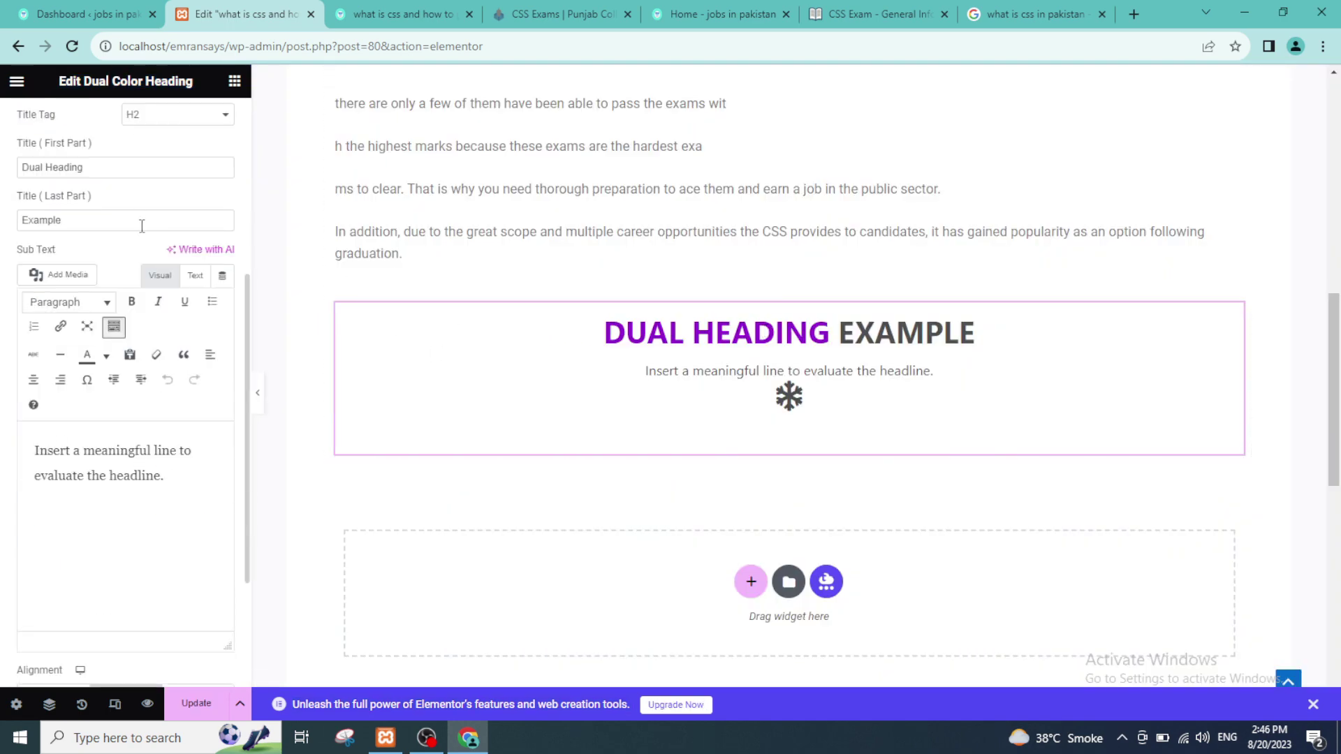
scroll(155, 253, down, 1)
scroll(155, 253, down, 1)
scroll(158, 252, down, 1)
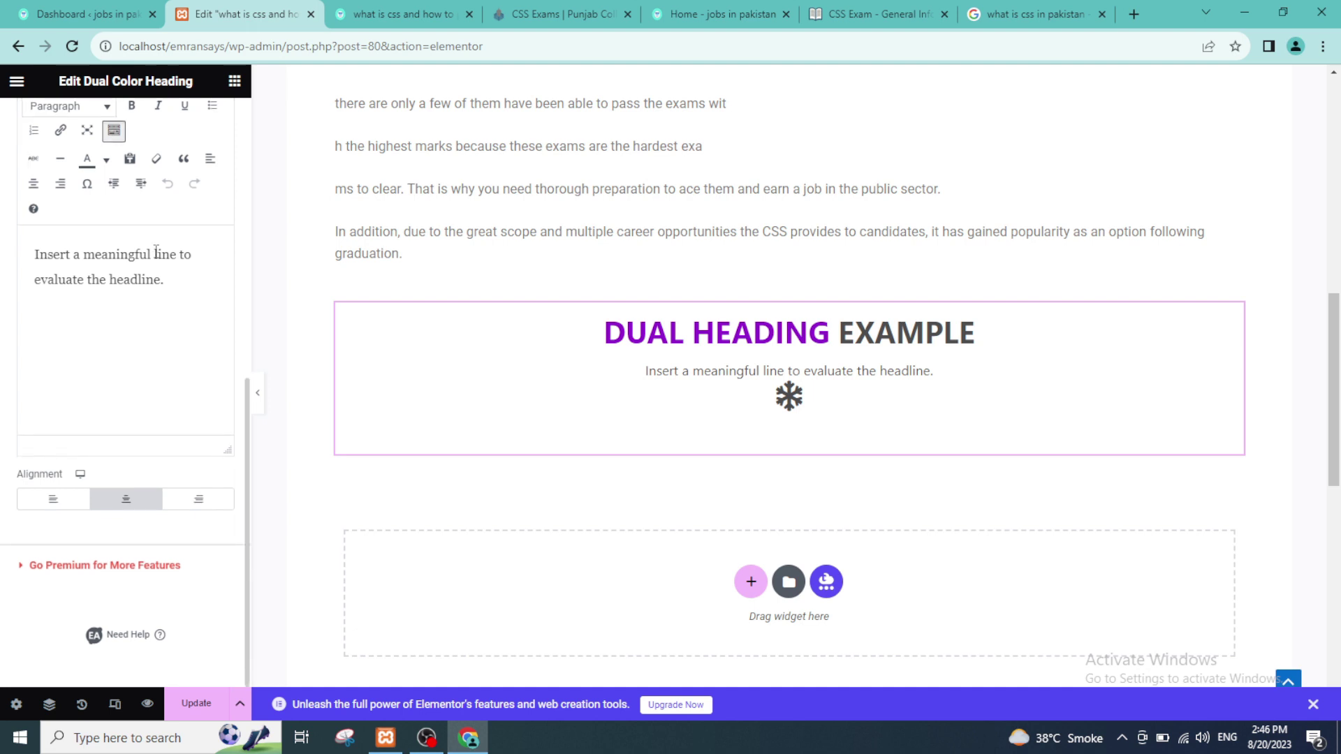
key(ctrl+a)
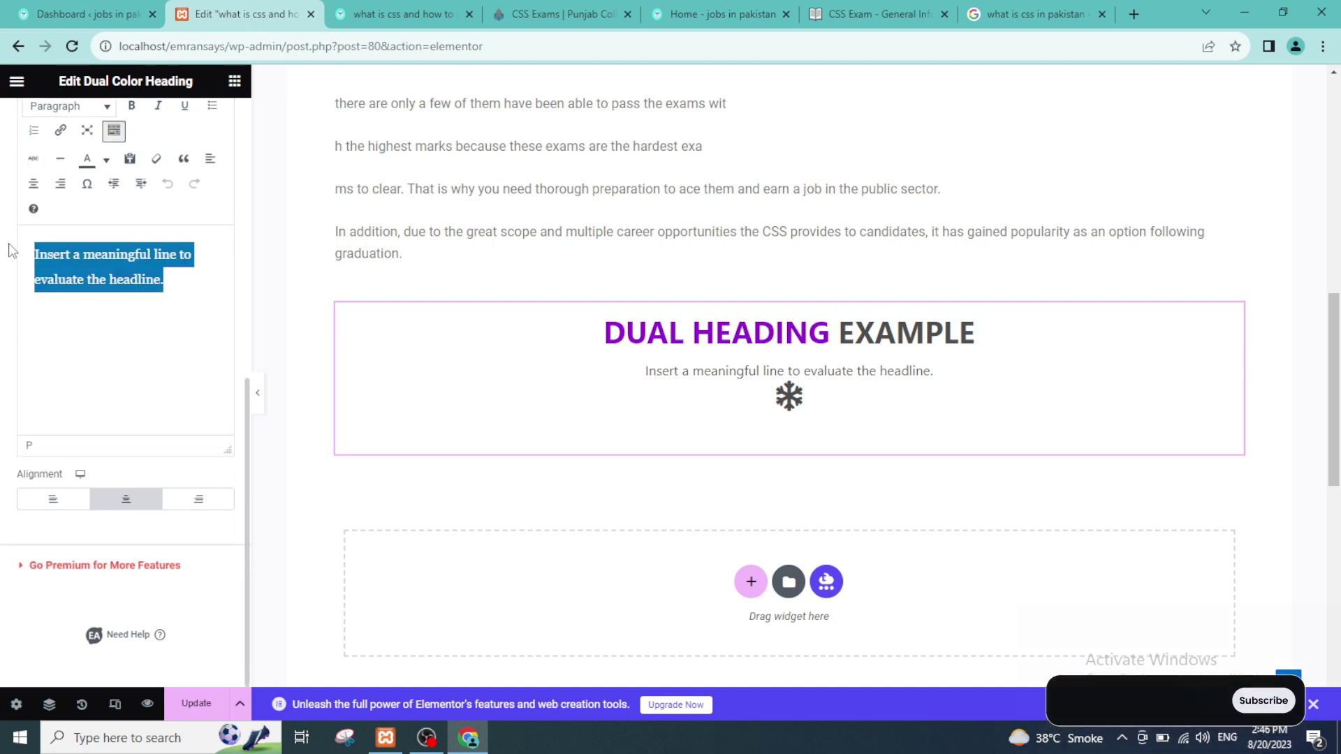
key(ctrl+v)
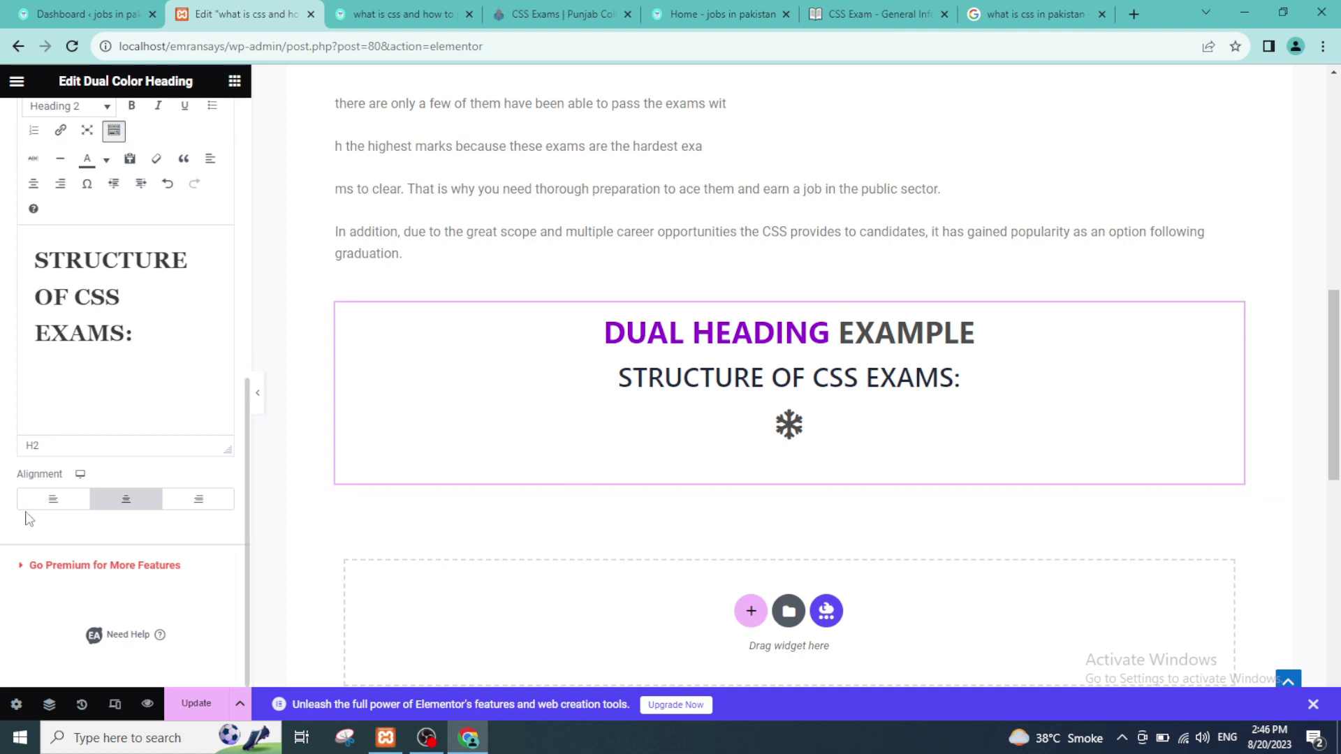
Try left and right alignment on the dual color heading, and set it back to centre.
click(51, 500)
click(198, 500)
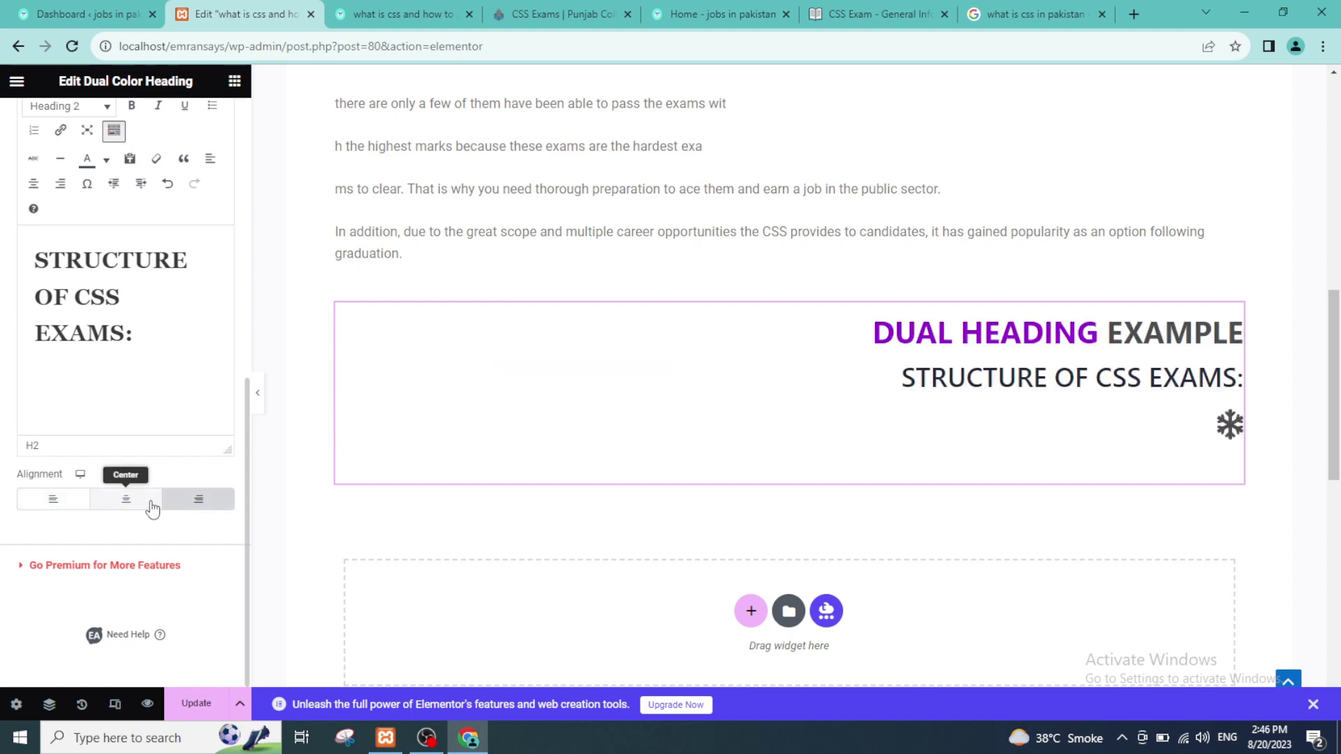
click(151, 507)
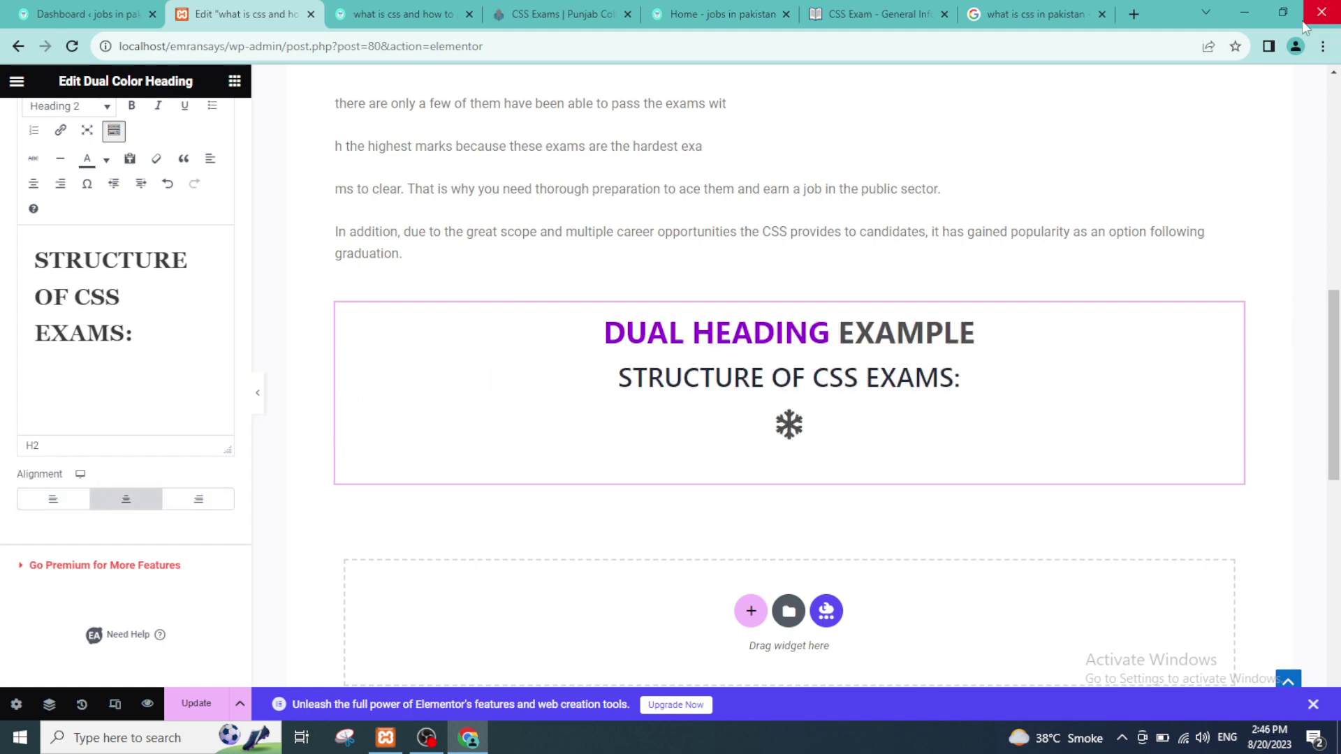
click(1282, 11)
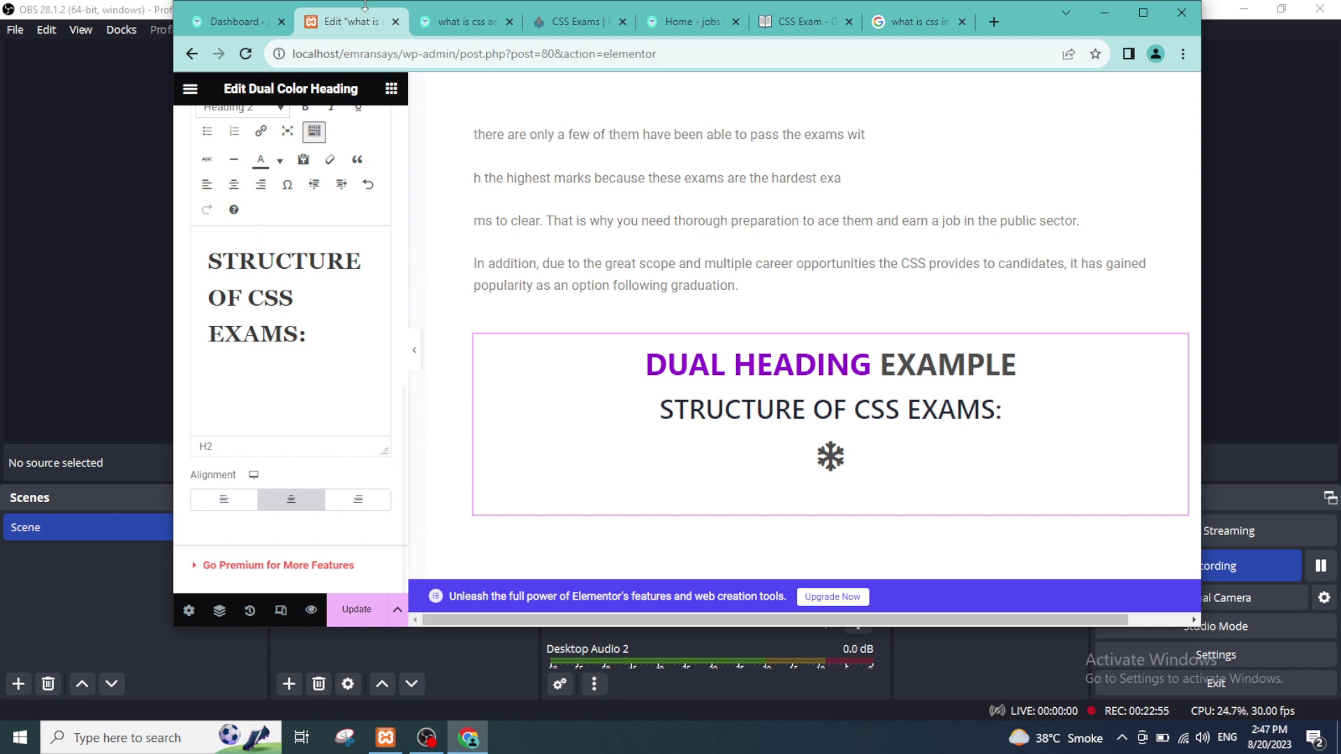
click(1142, 12)
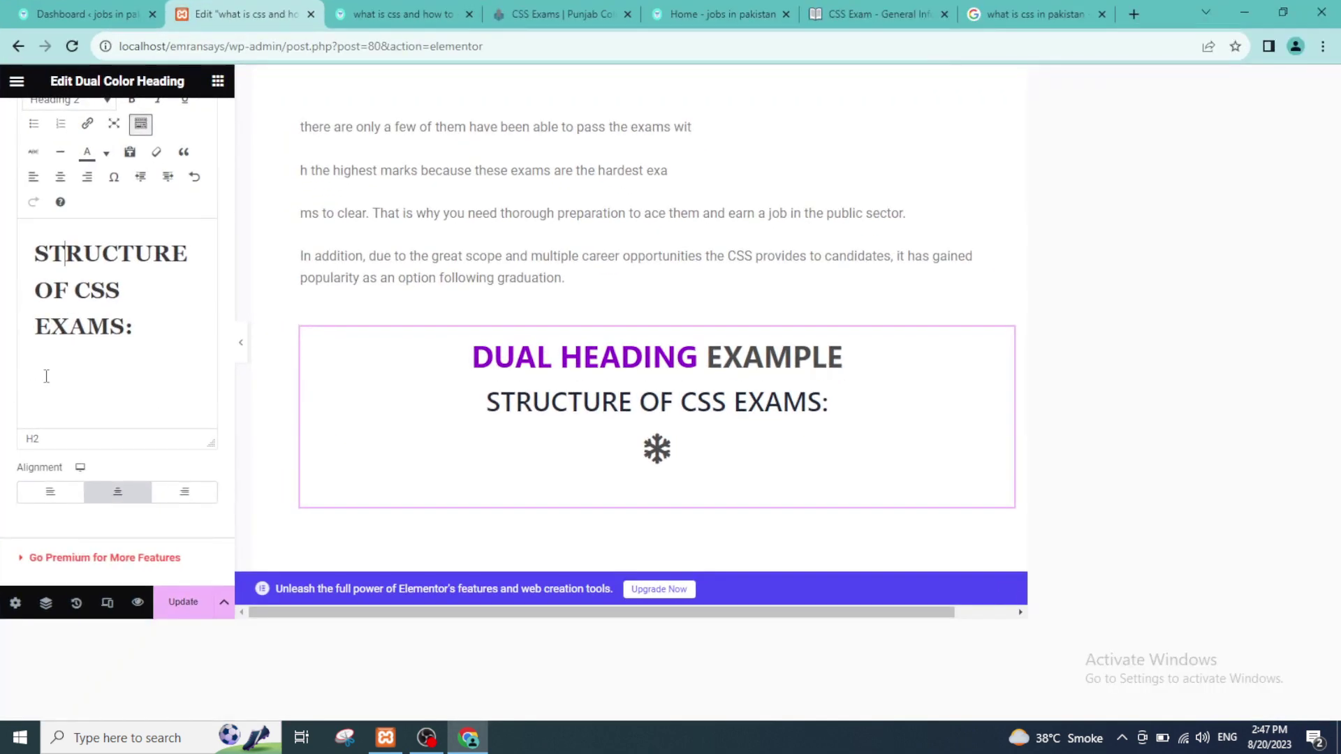
scroll(126, 263, up, 6)
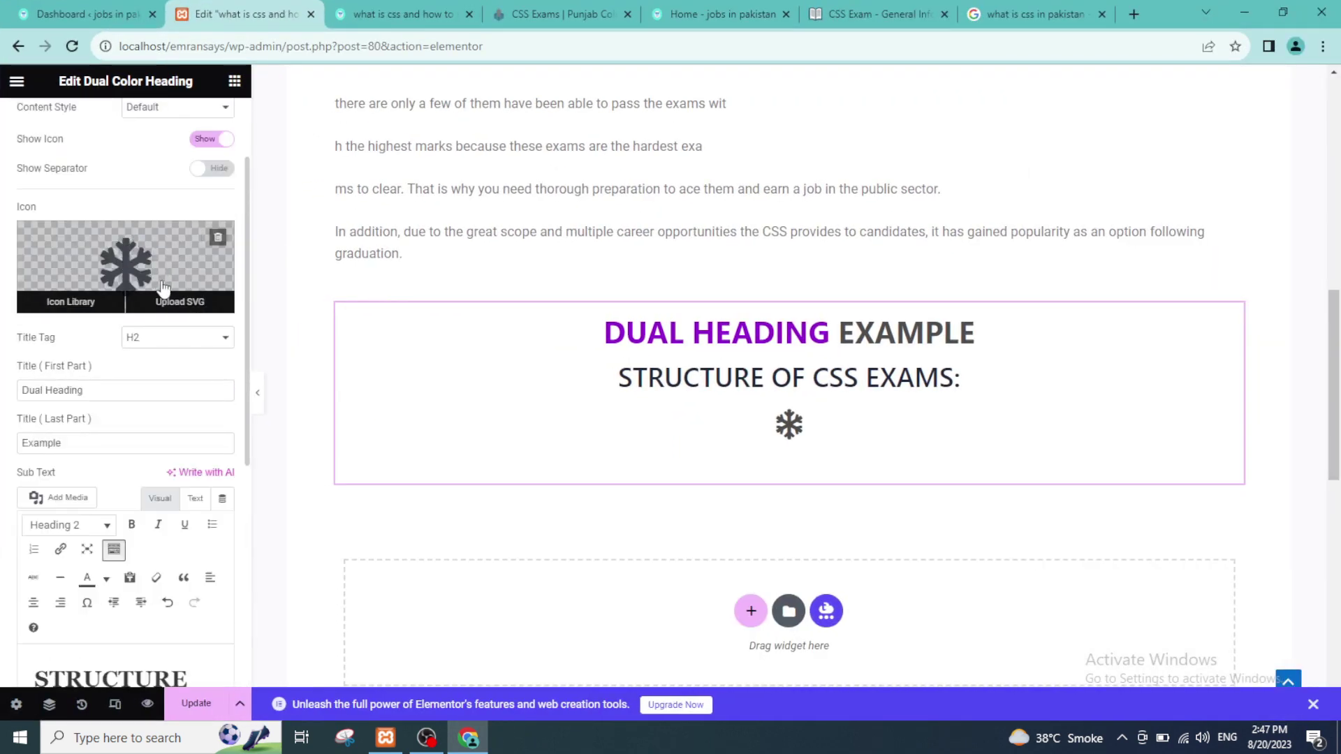
scroll(155, 275, down, 3)
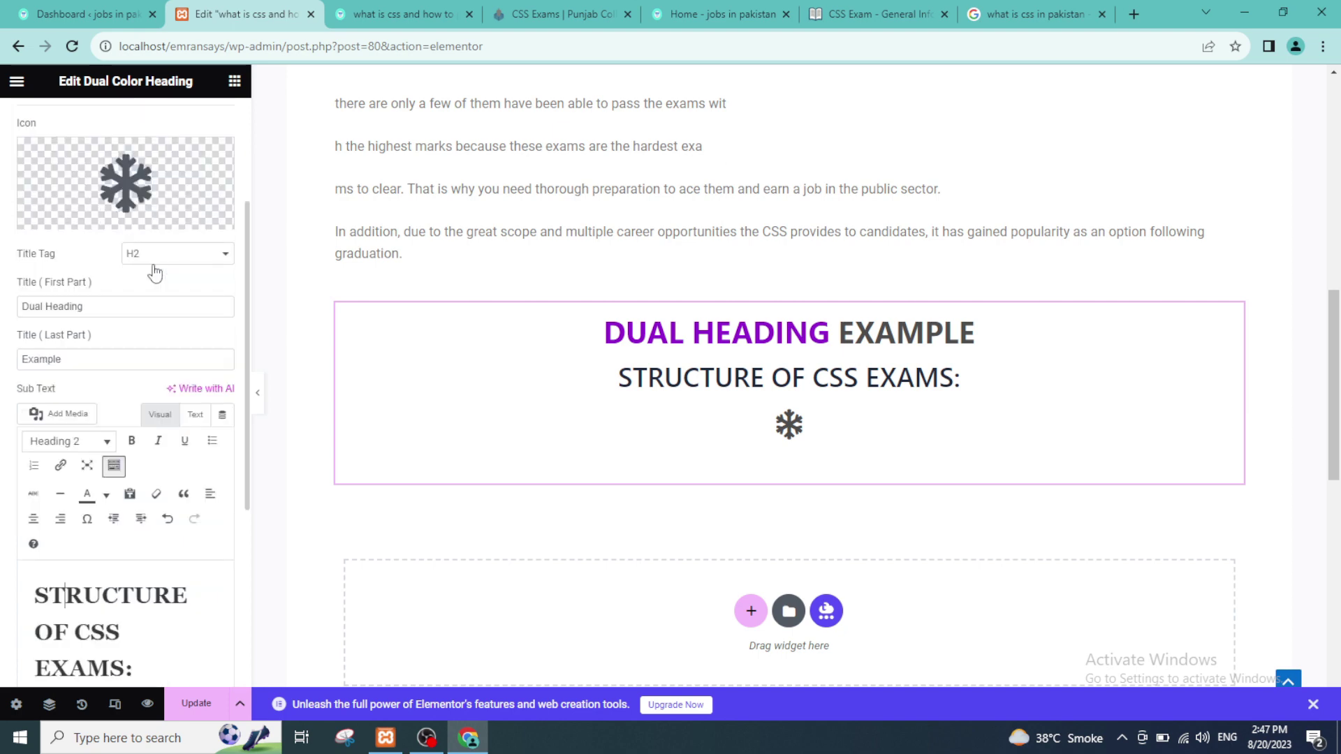
scroll(155, 272, up, 3)
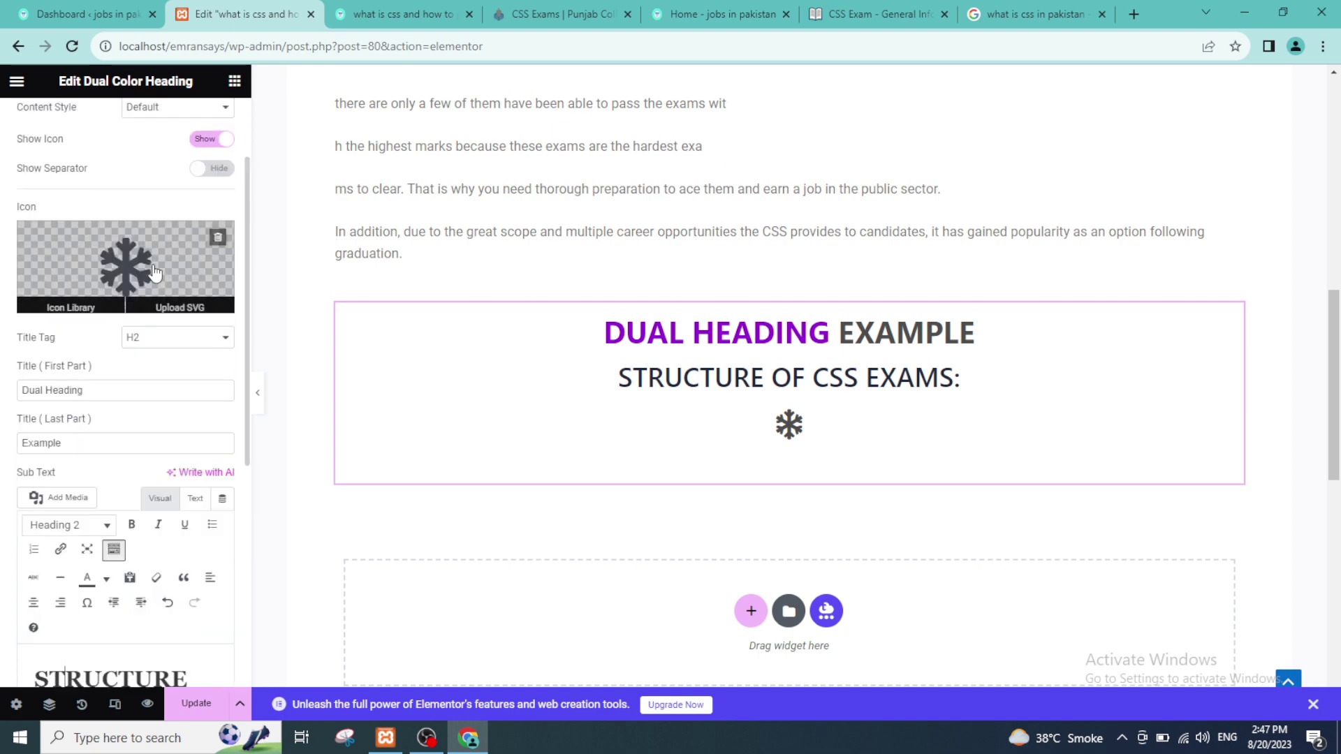
Hide the dual color heading's icon, and add an HTML widget to the empty section below the heading.
click(204, 142)
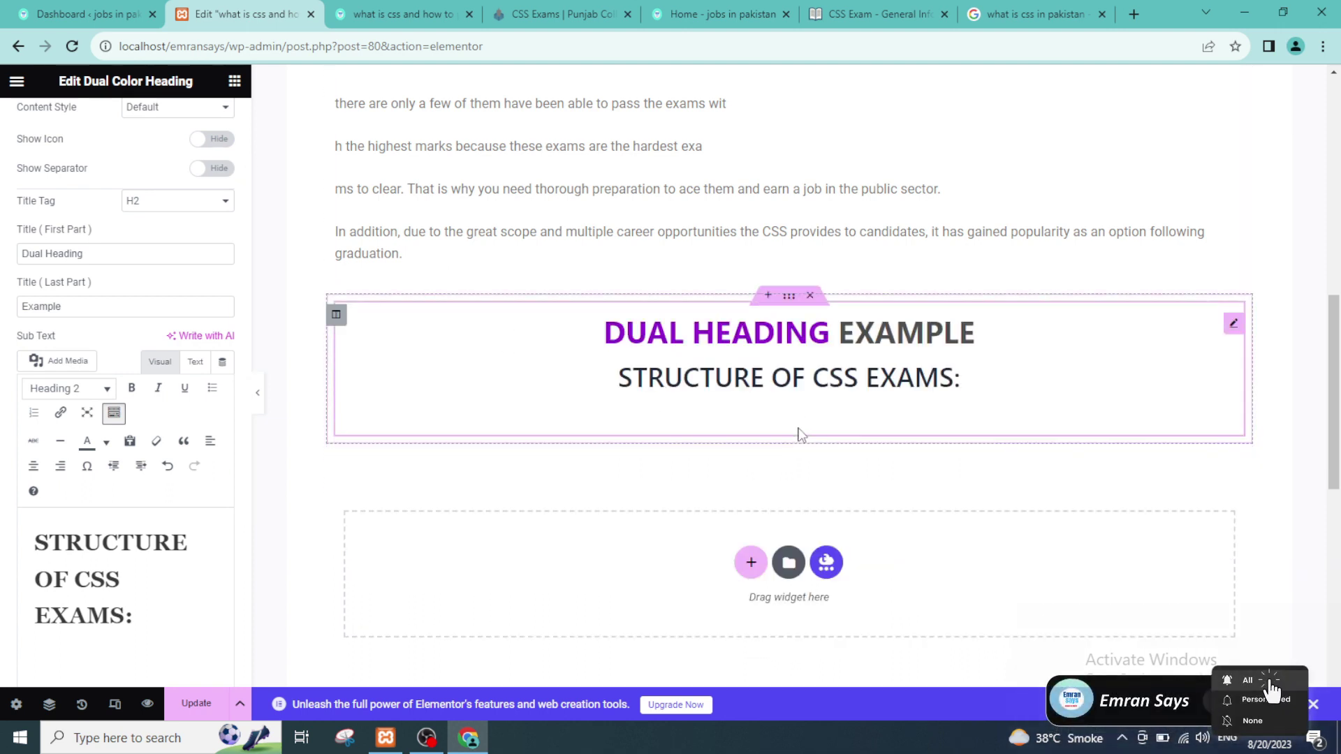
click(234, 83)
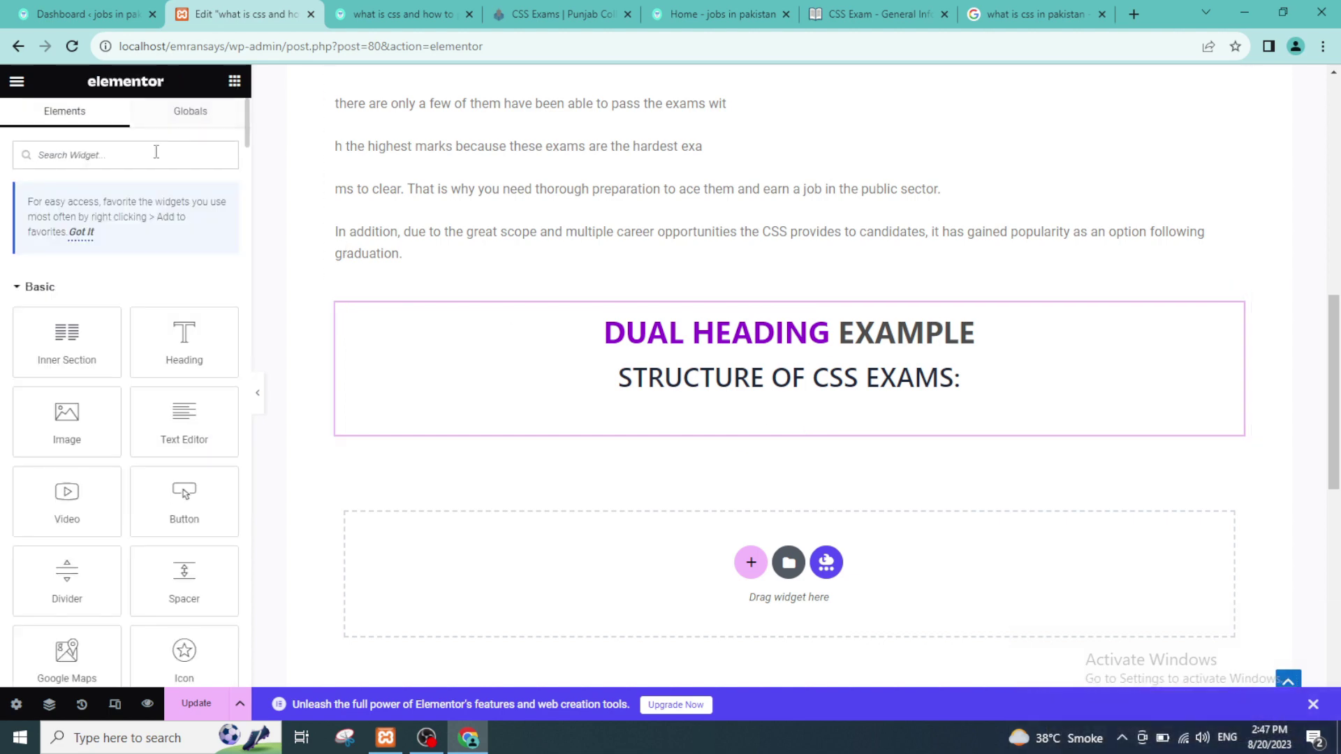
text(html)
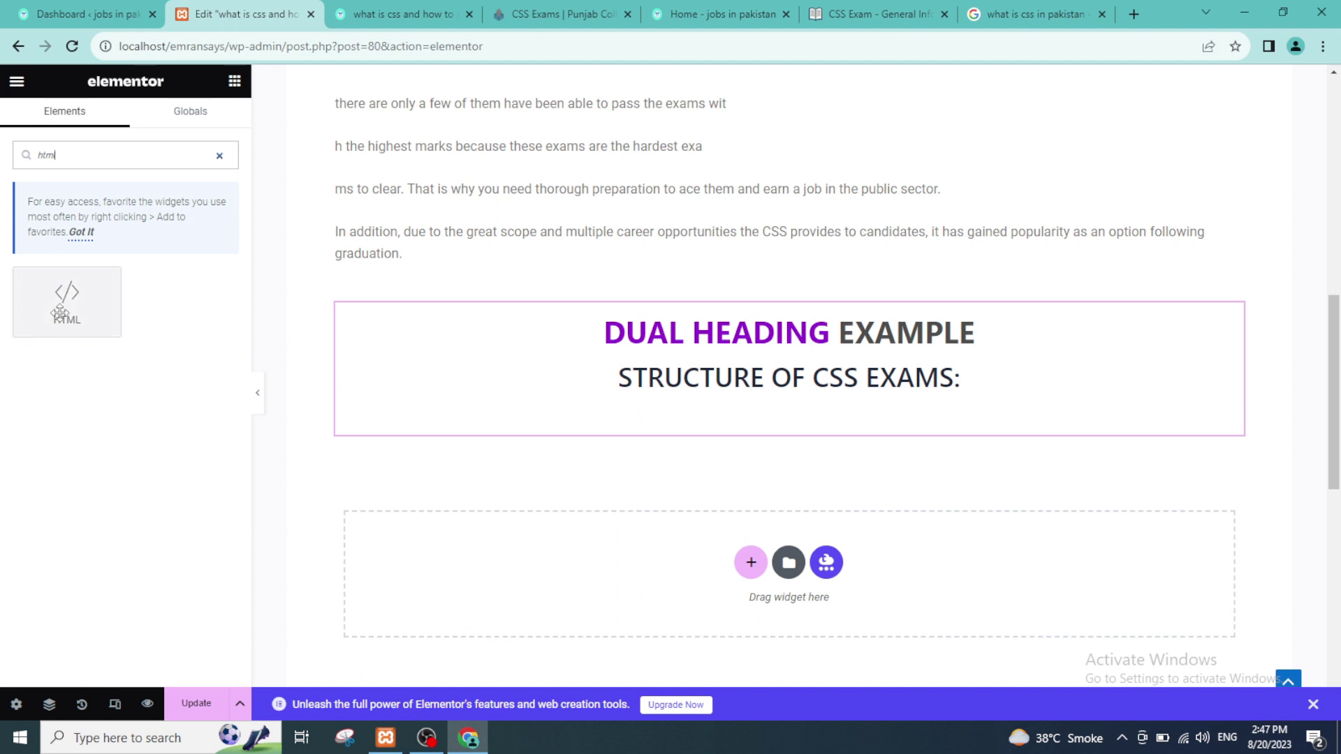
drag(60, 312, 859, 558)
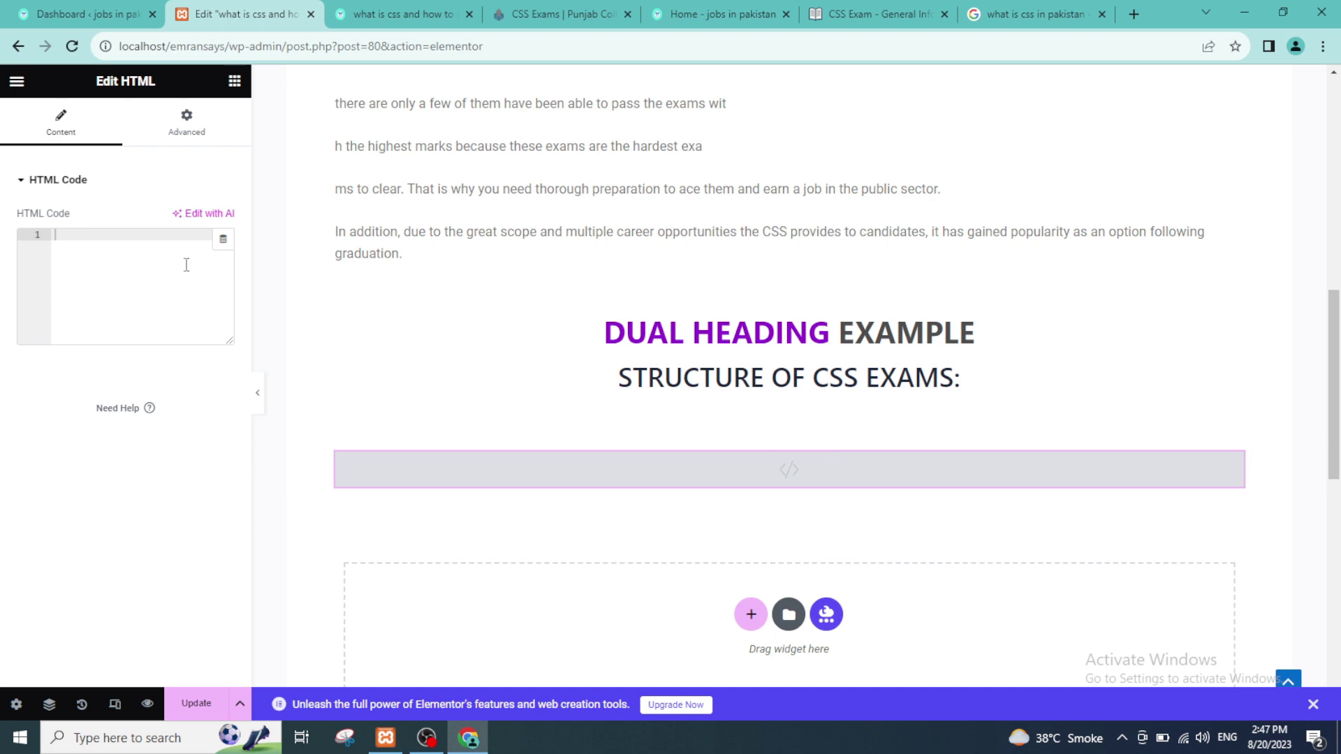
Enter <h1>hello world</h1> as the HTML widget's code.
text(<)
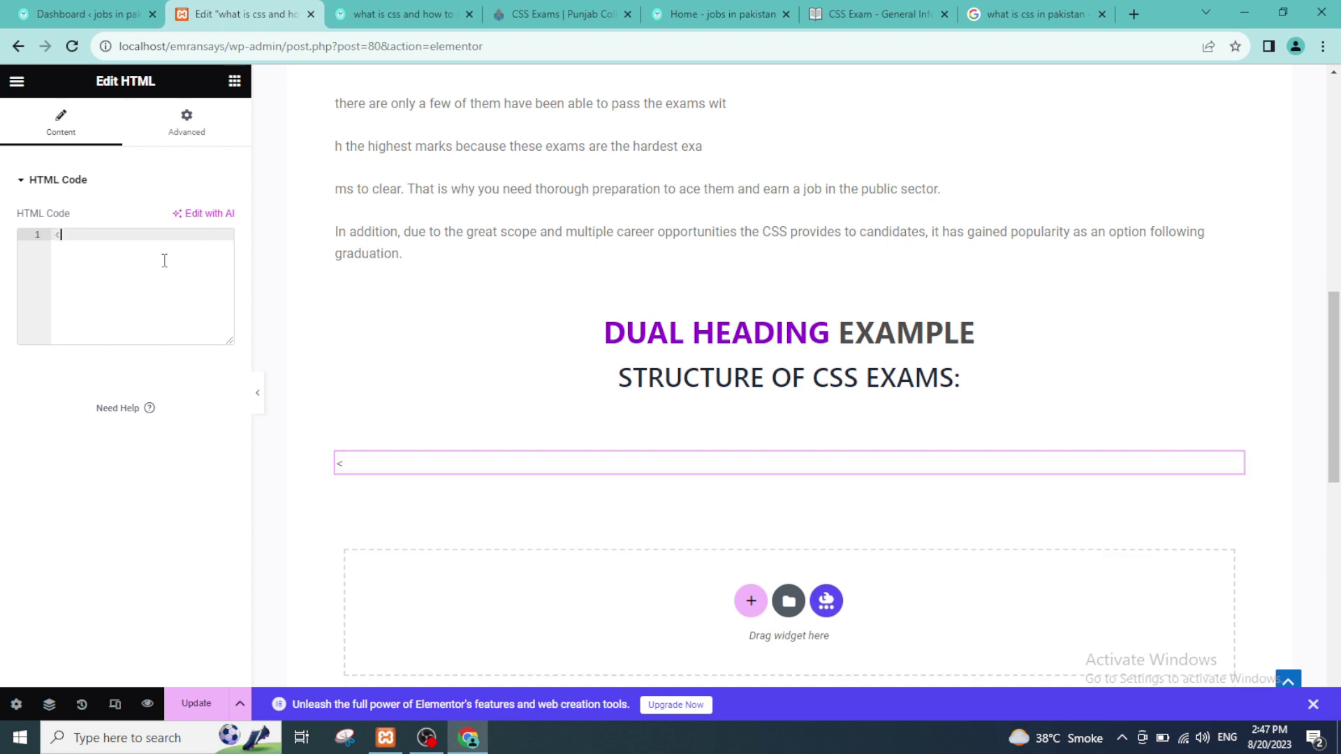
text(h1)
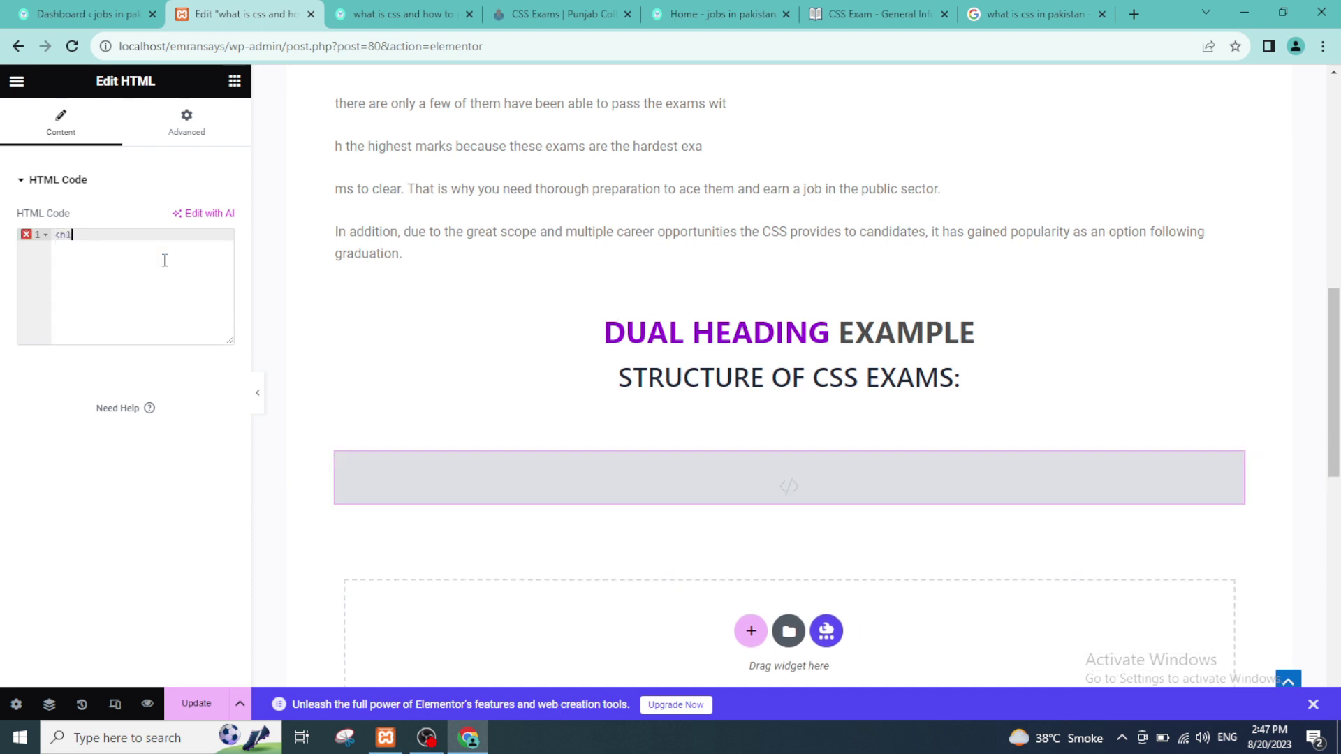
text(>)
text(he)
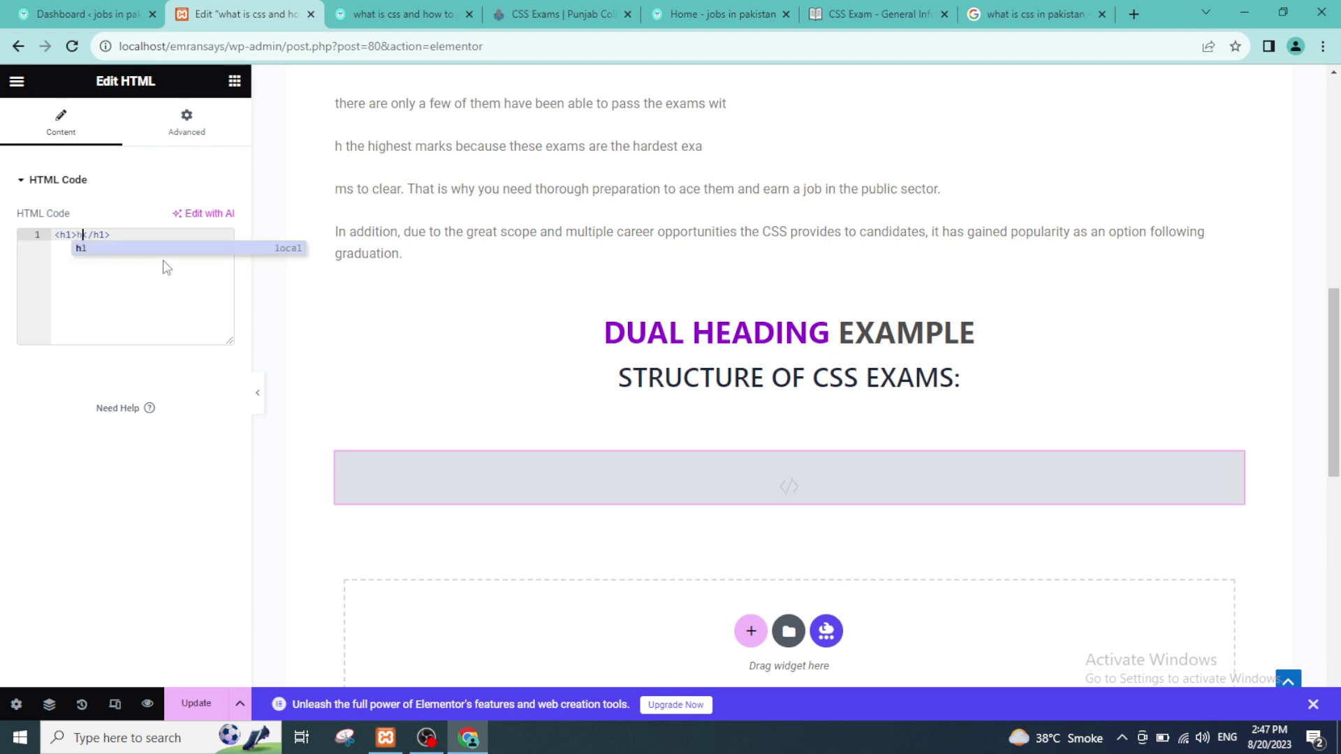
text(ll)
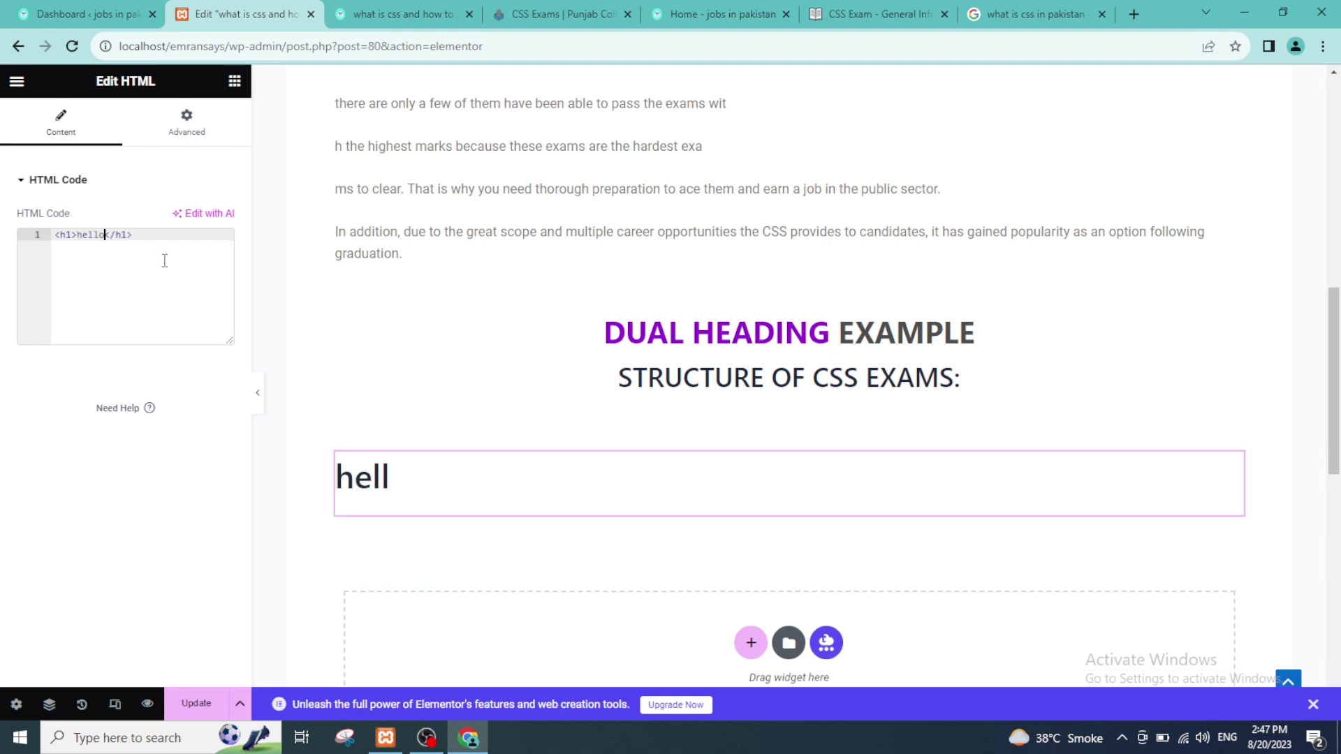
text(o world)
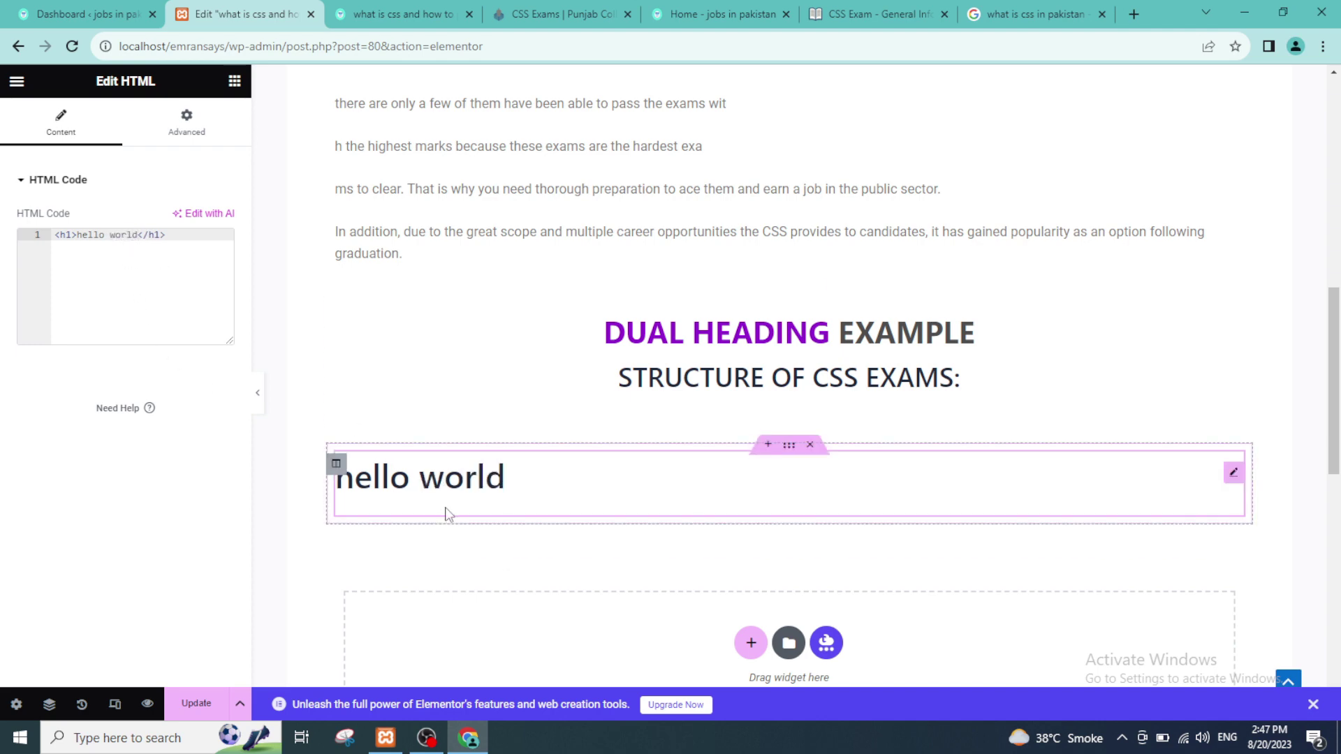
Add a Video widget to the empty section below the "hello world" heading.
scroll(447, 384, down, 3)
scroll(447, 384, up, 7)
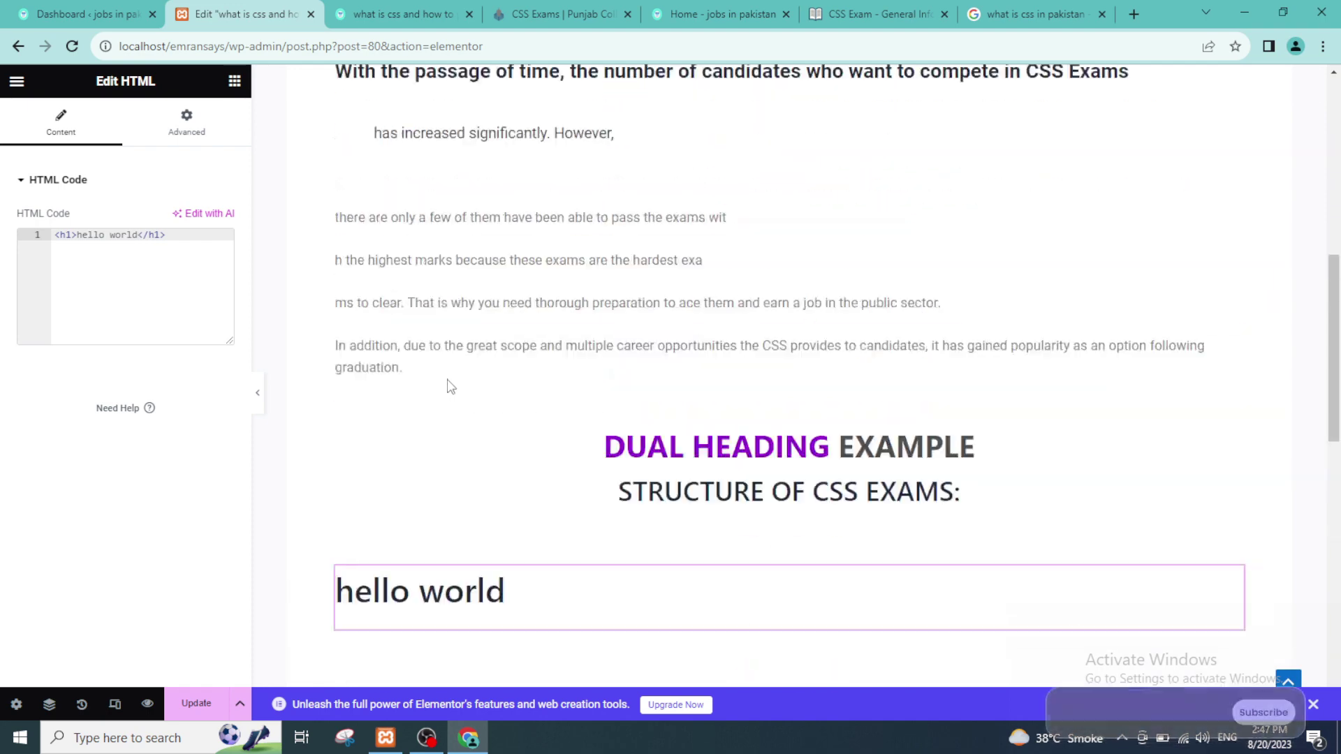
scroll(450, 386, up, 2)
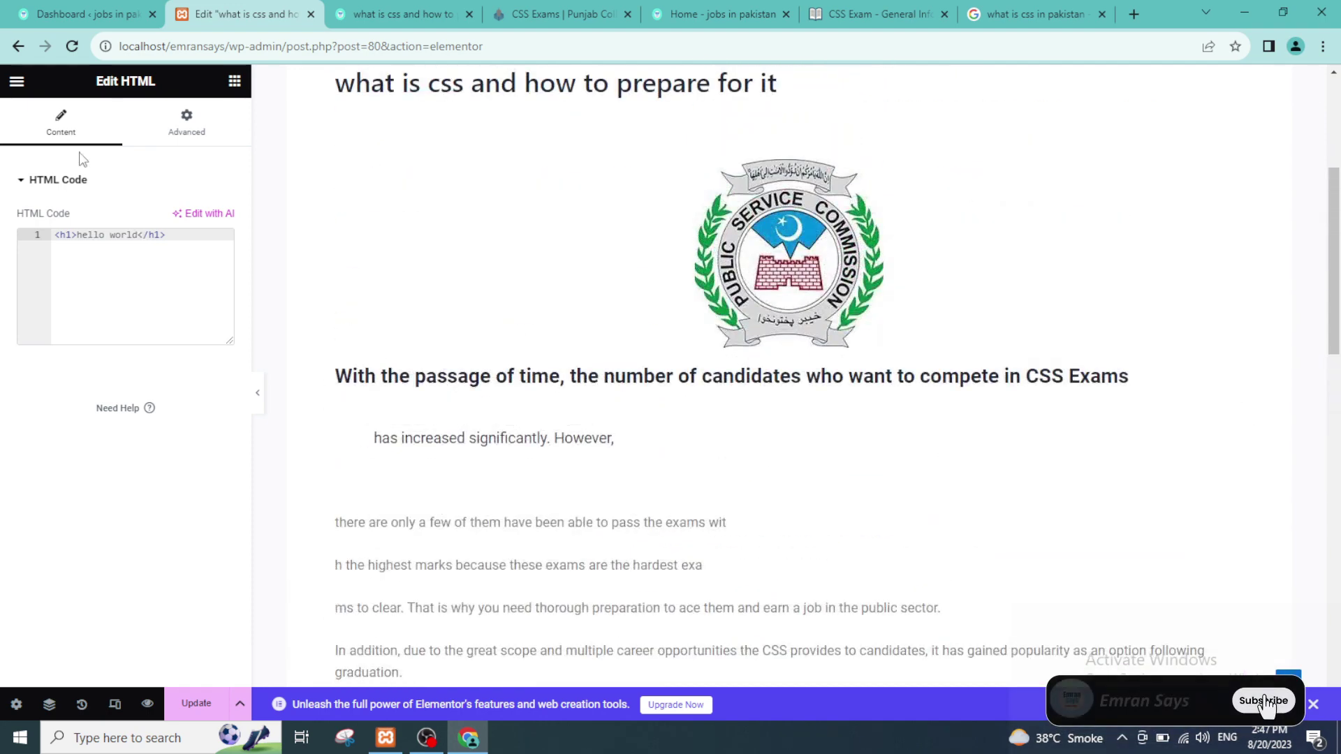
click(234, 97)
scroll(186, 257, down, 2)
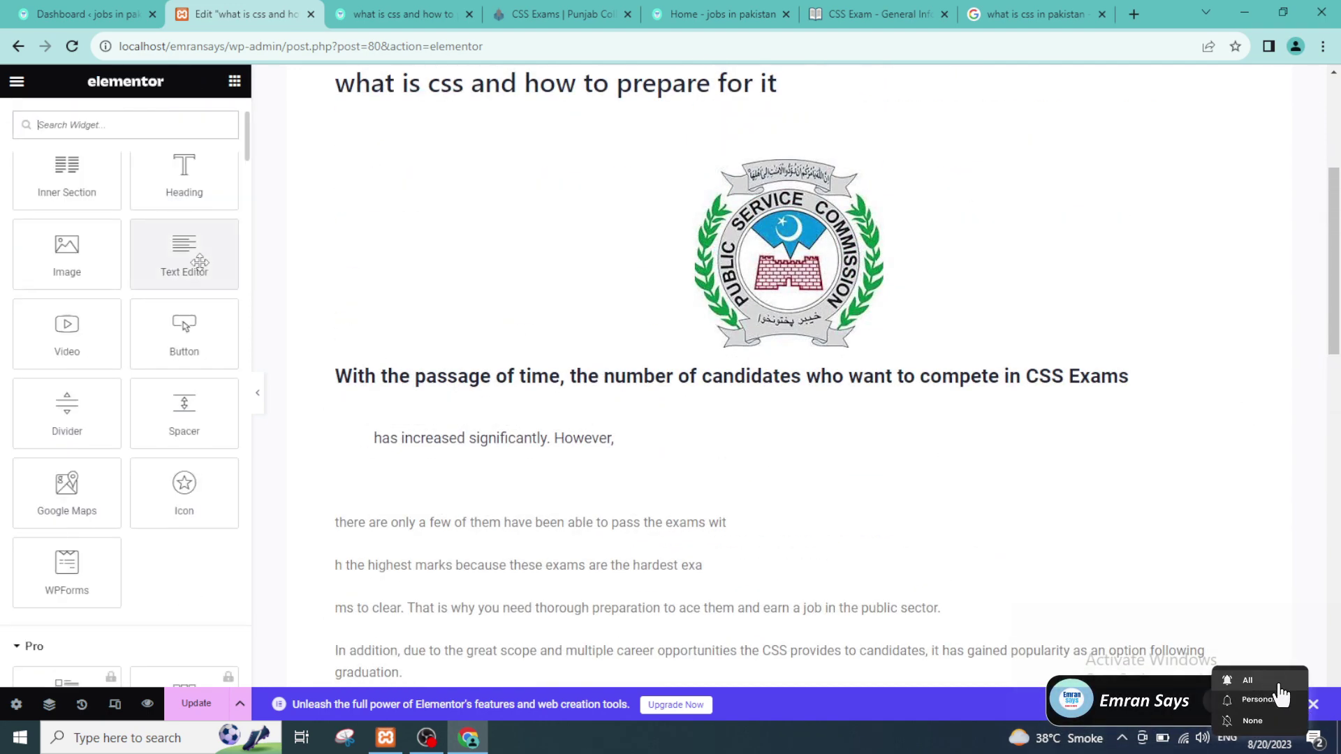
scroll(184, 241, down, 2)
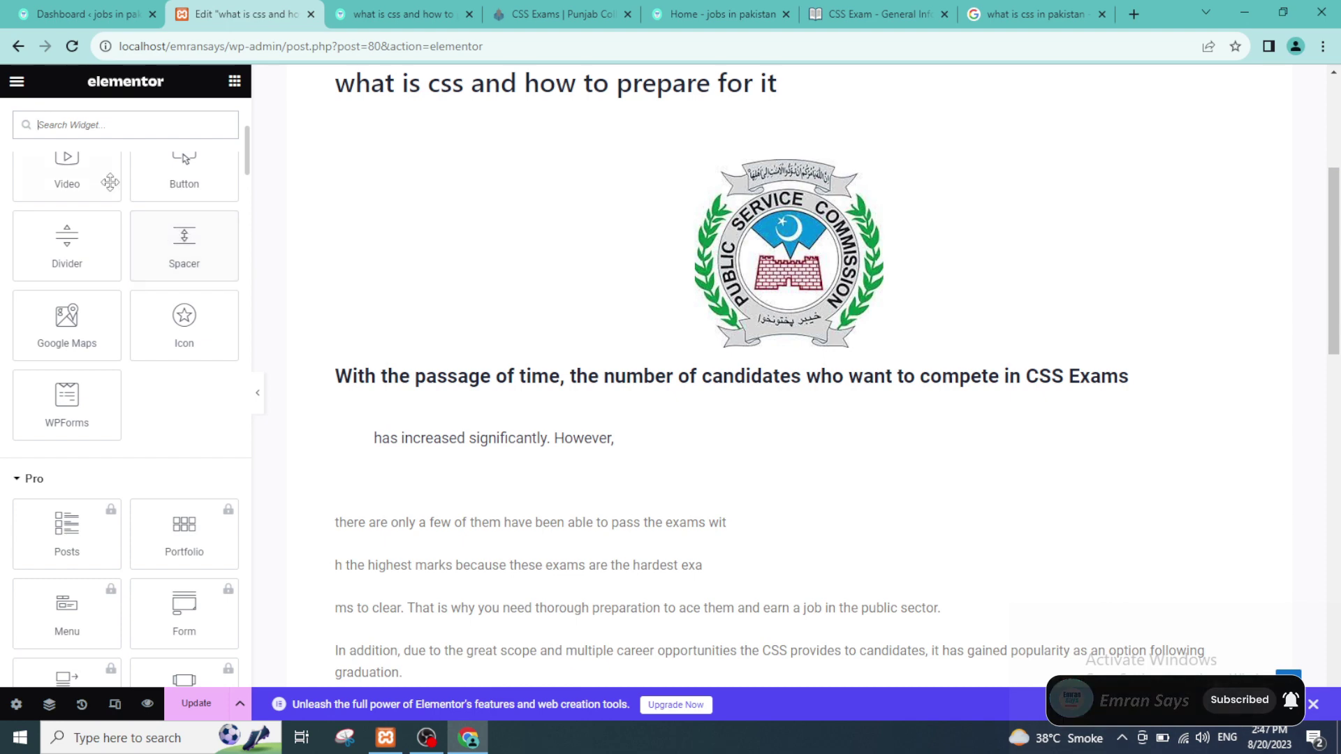
scroll(442, 291, down, 8)
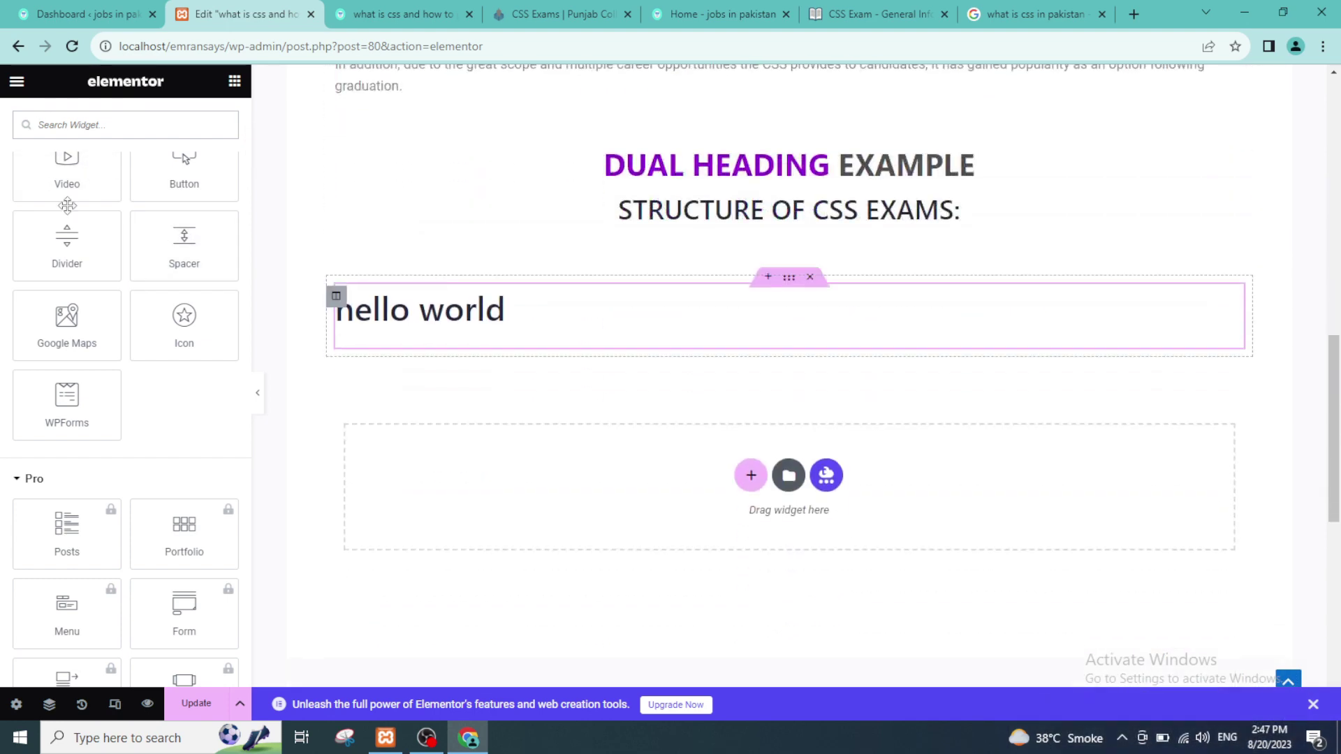
drag(55, 173, 759, 501)
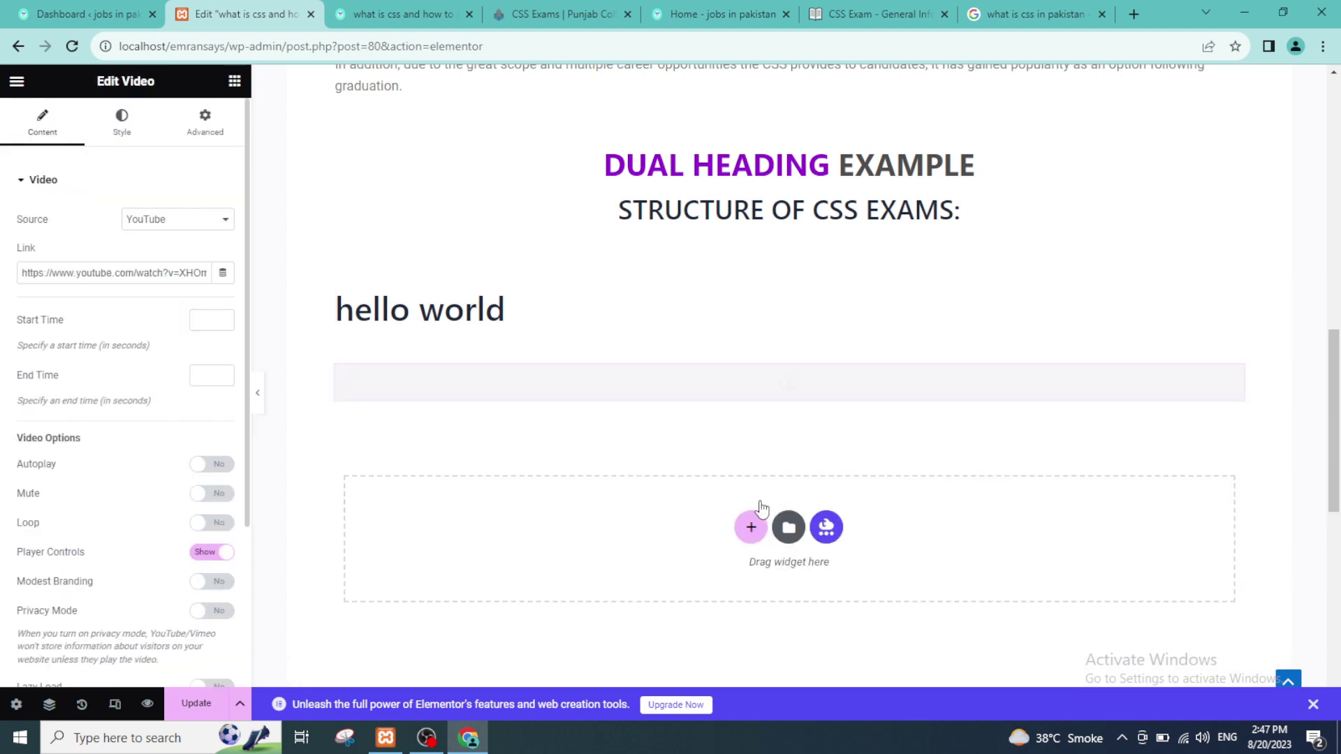
Clear the default YouTube link of the video widget and look over its video options.
triple_click(54, 273)
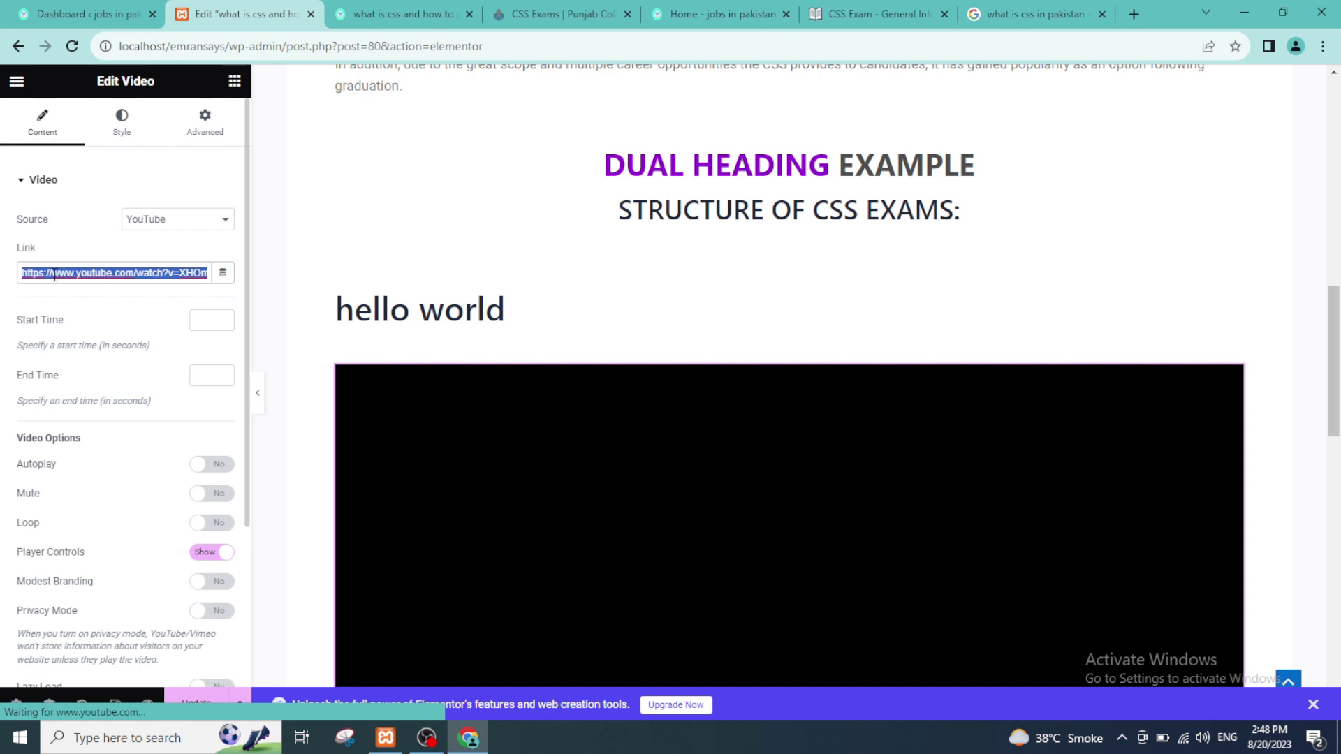
key(BackSpace)
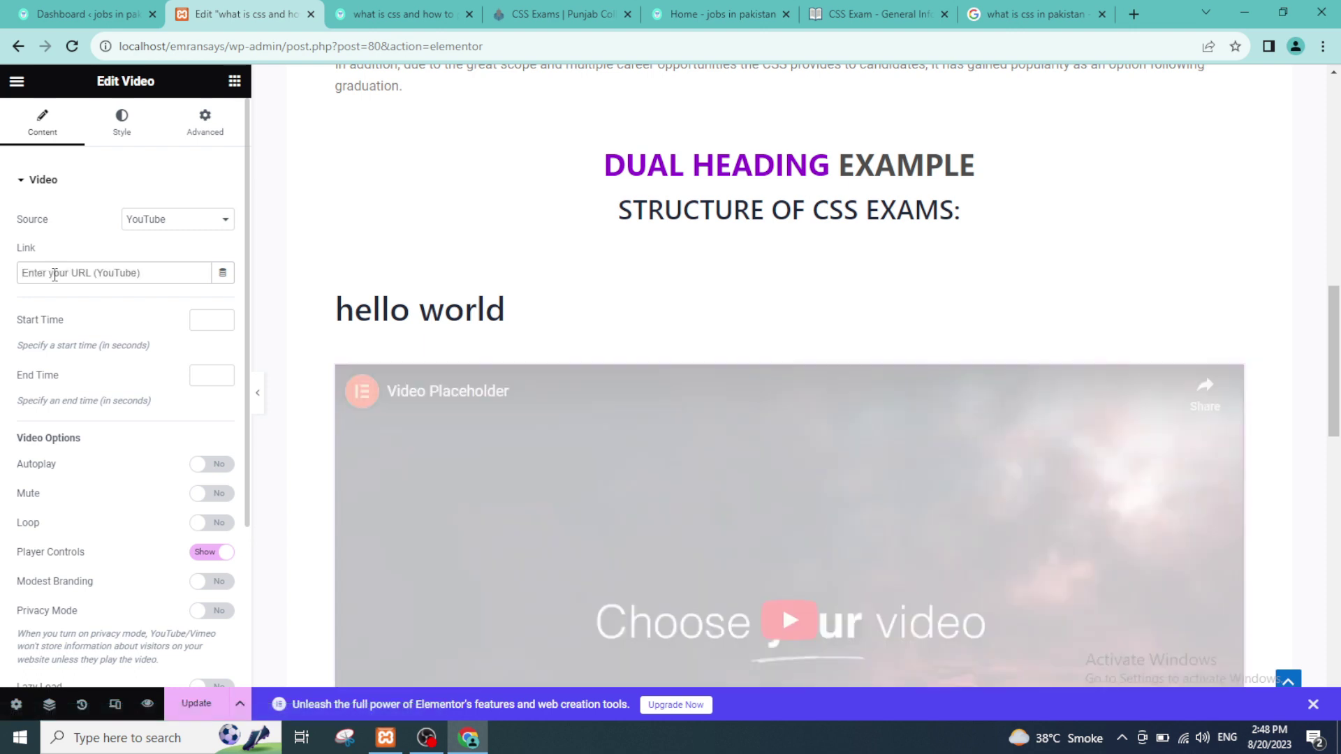
scroll(162, 436, down, 3)
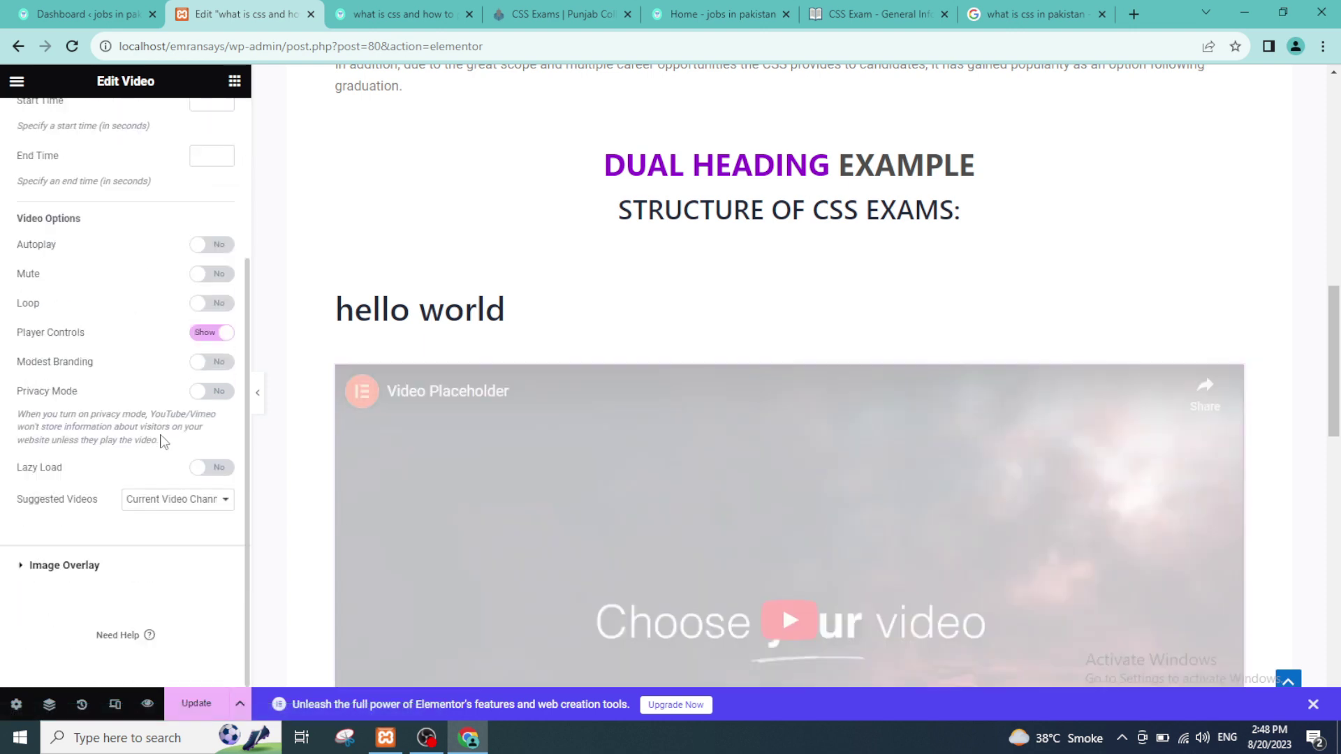
scroll(174, 524, up, 3)
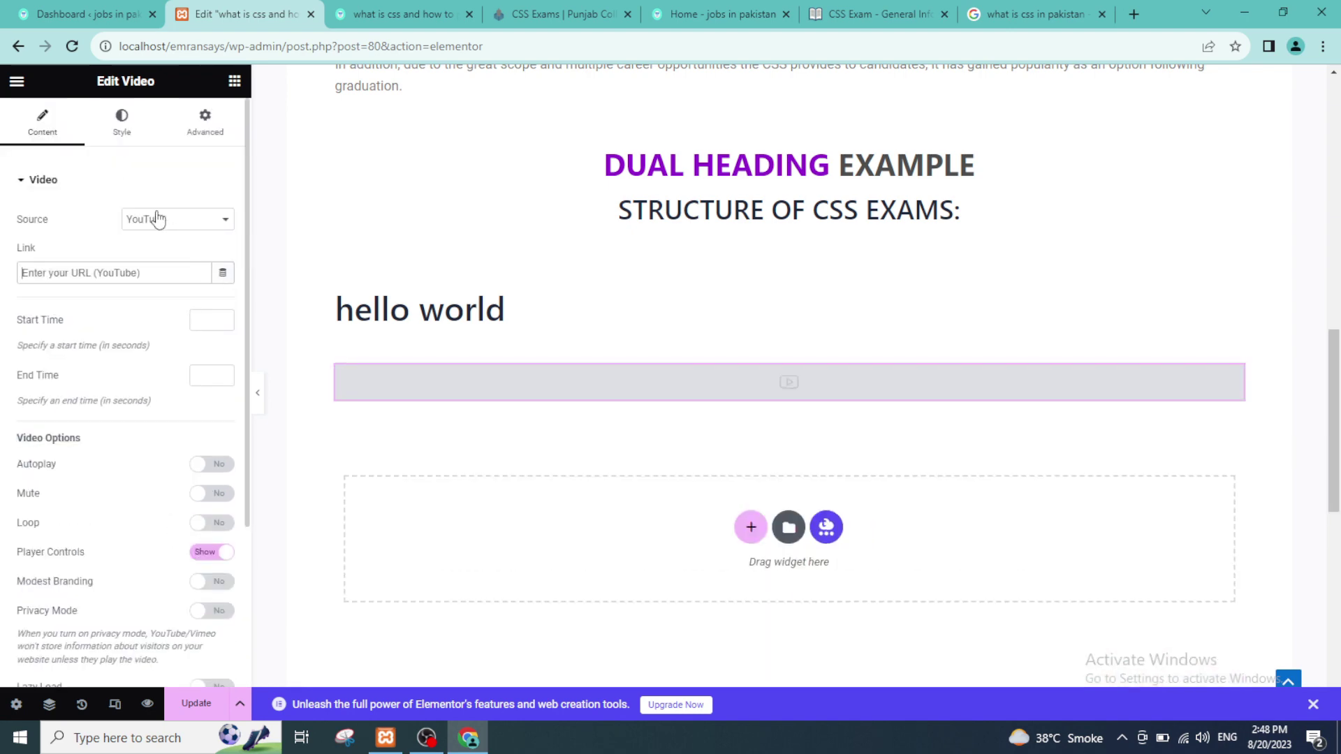
scroll(137, 301, down, 1)
scroll(137, 301, down, 1)
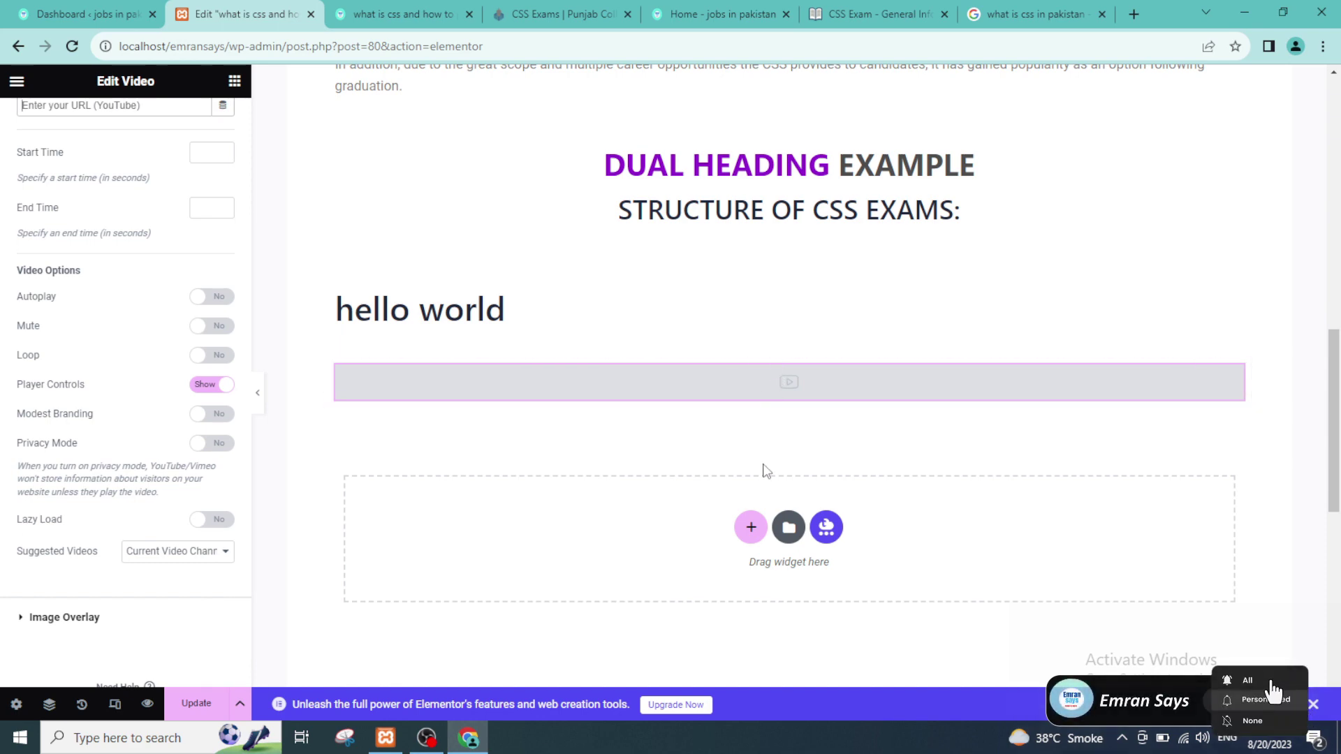
Review the post from its title down to the "hello world" heading, also with the widget settings hidden, and restore the settings.
scroll(763, 470, up, 10)
scroll(699, 279, up, 2)
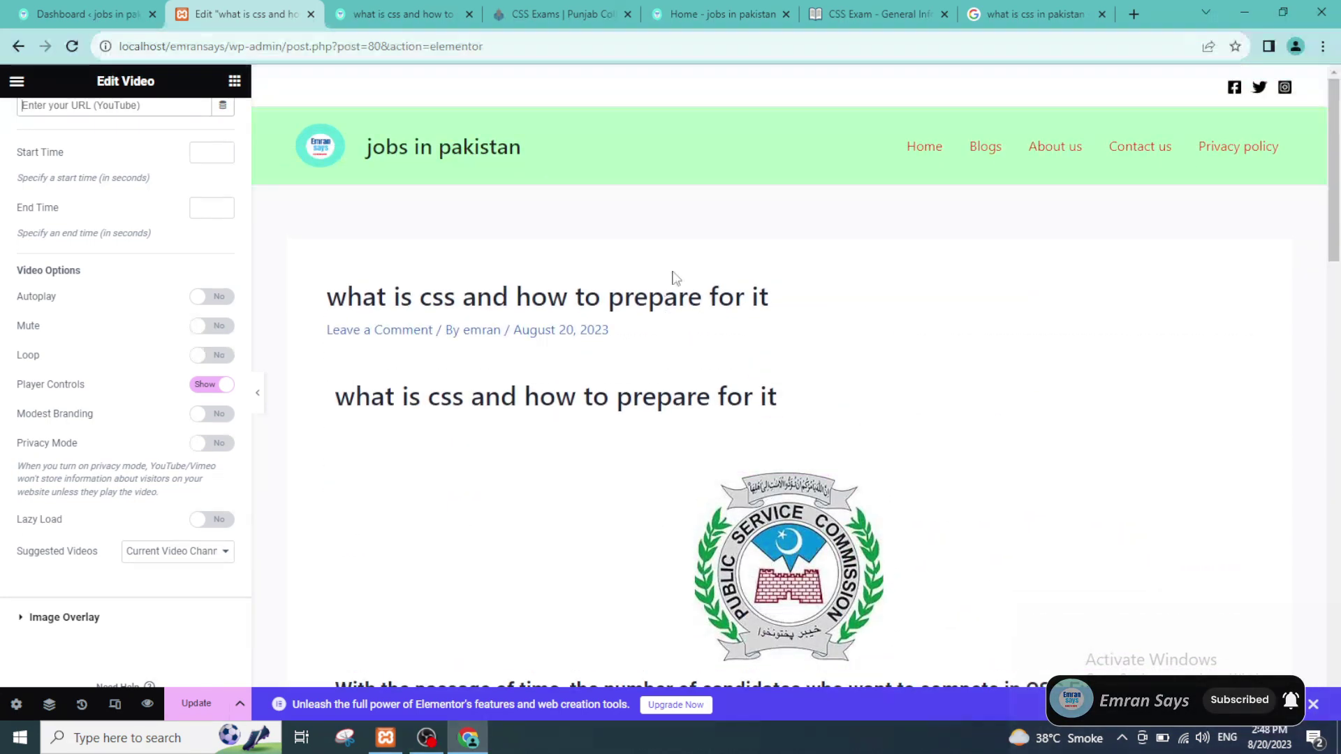
scroll(744, 276, down, 8)
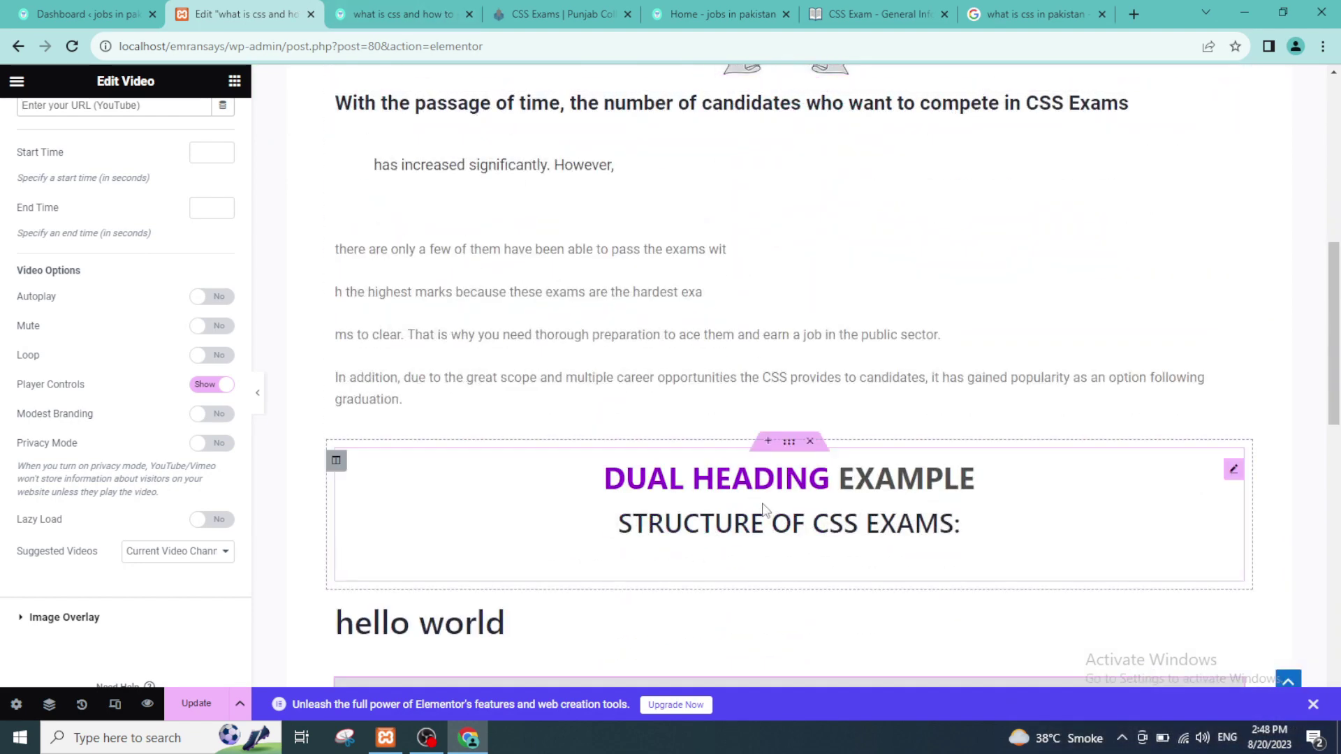
scroll(763, 503, down, 4)
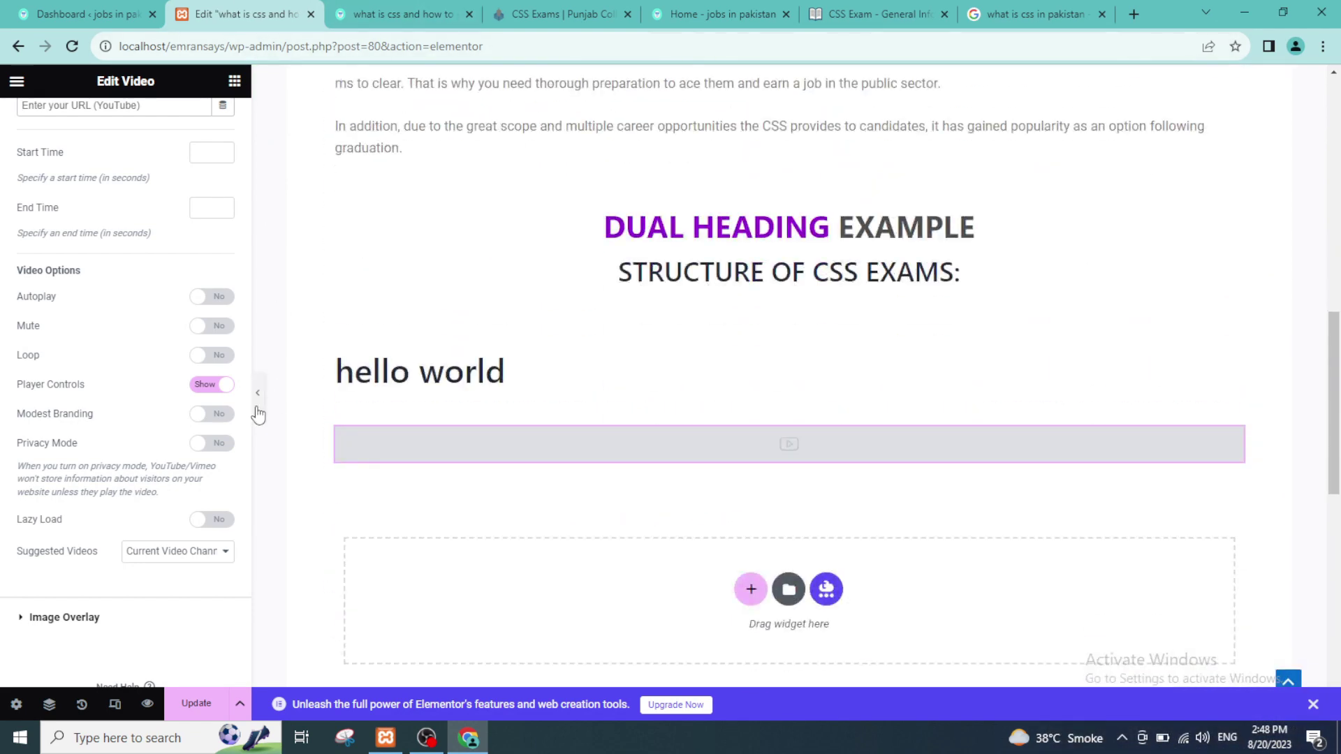
click(258, 401)
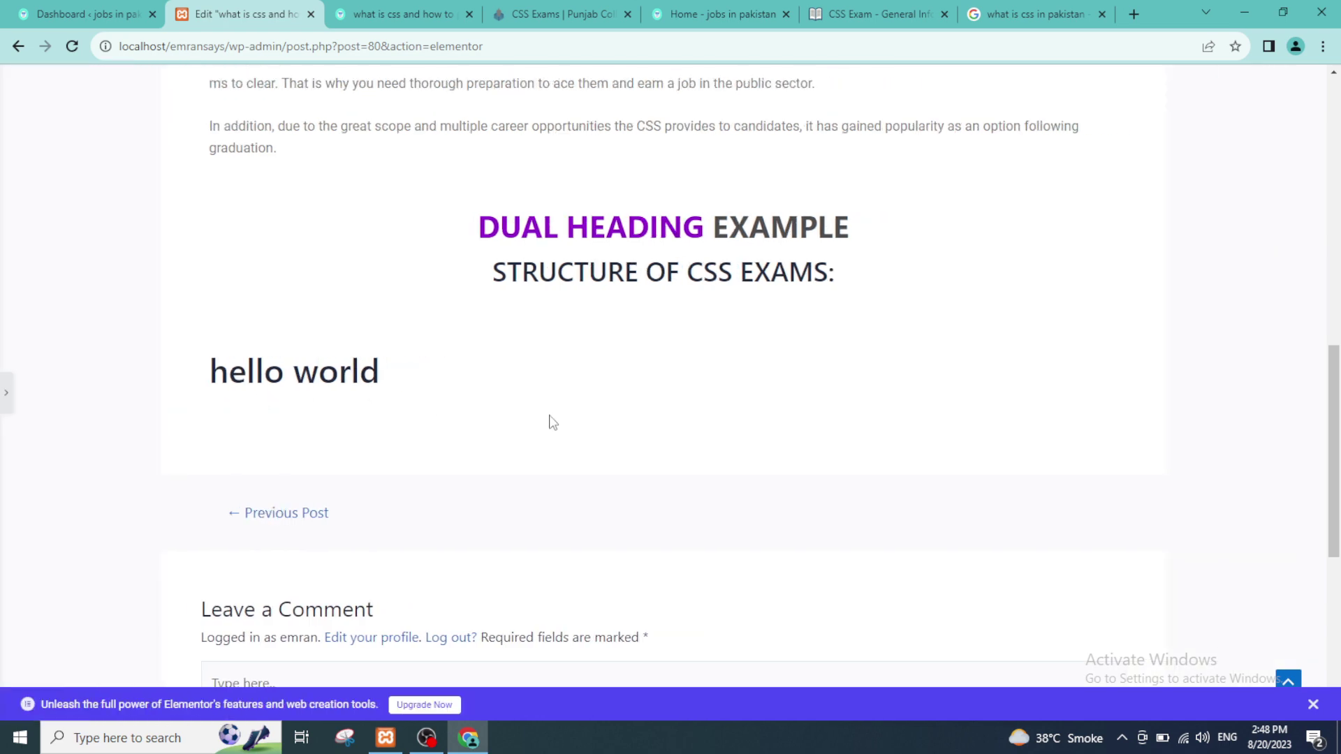
scroll(608, 433, up, 10)
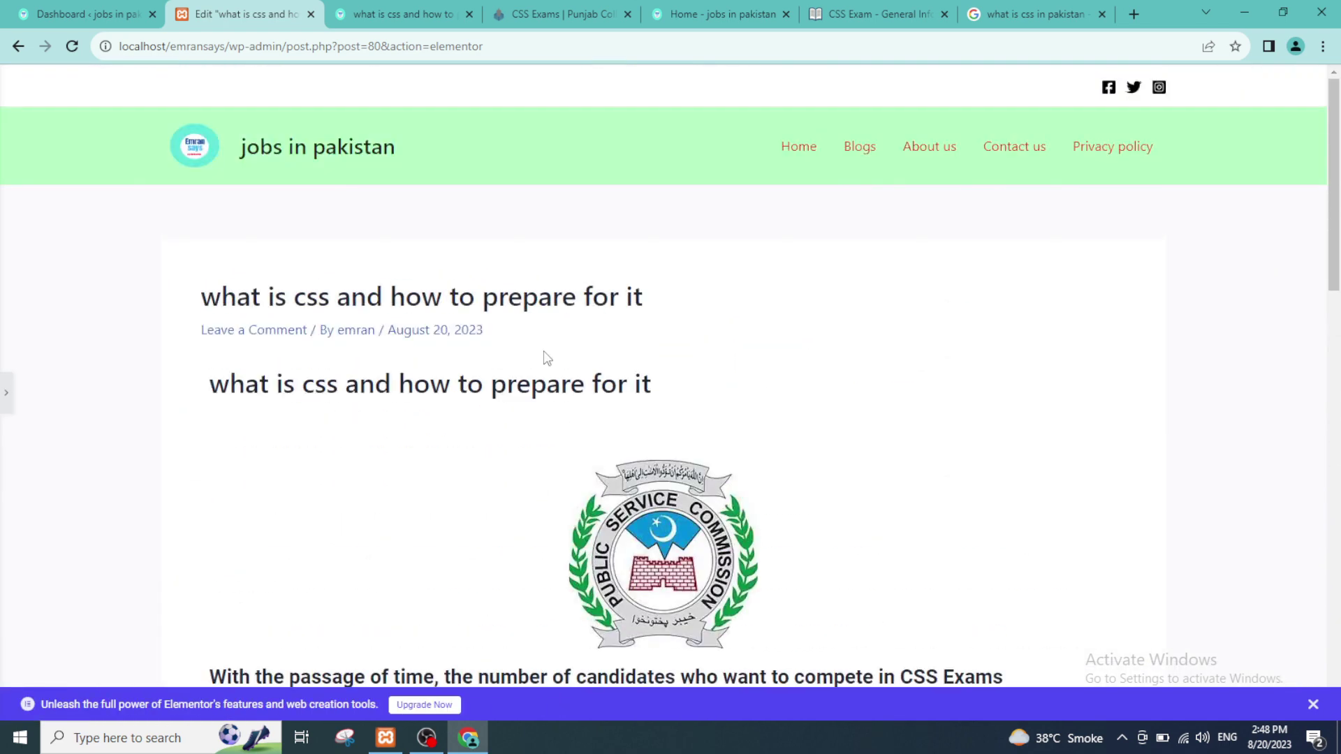
scroll(547, 359, down, 5)
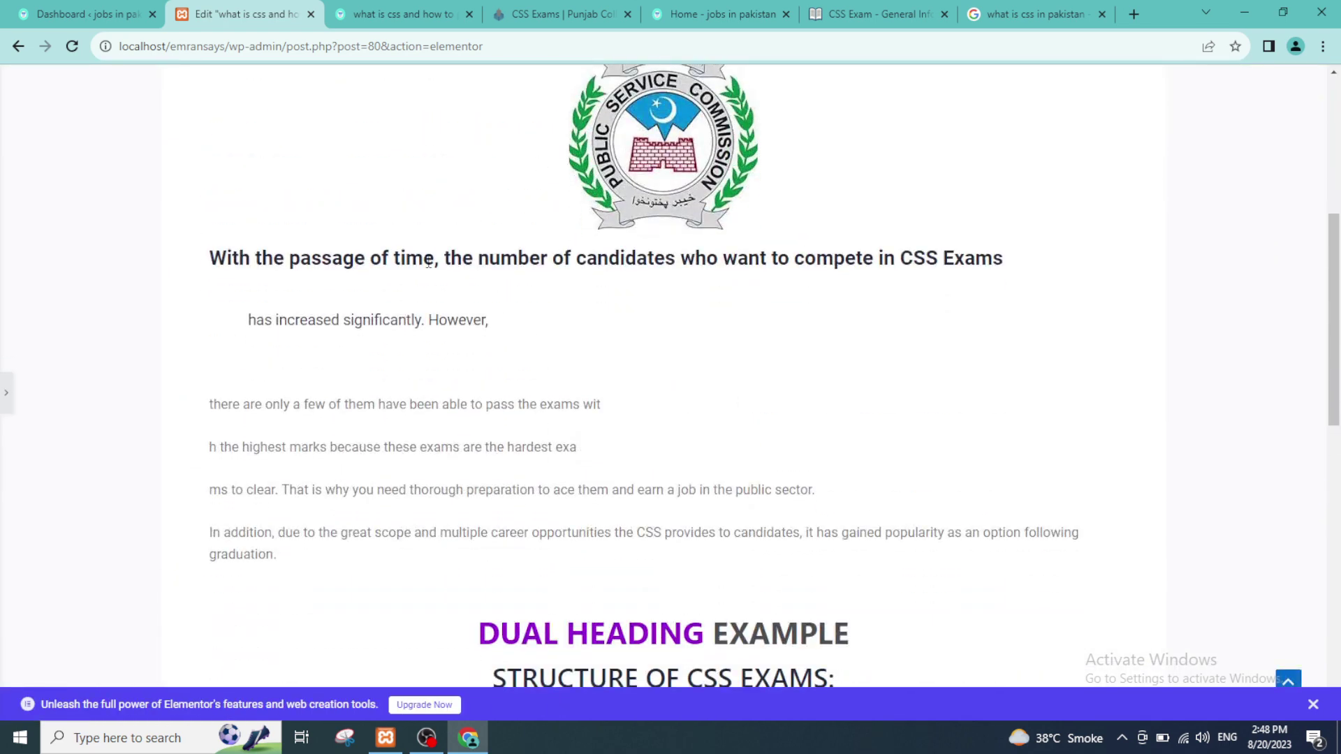
scroll(474, 444, up, 5)
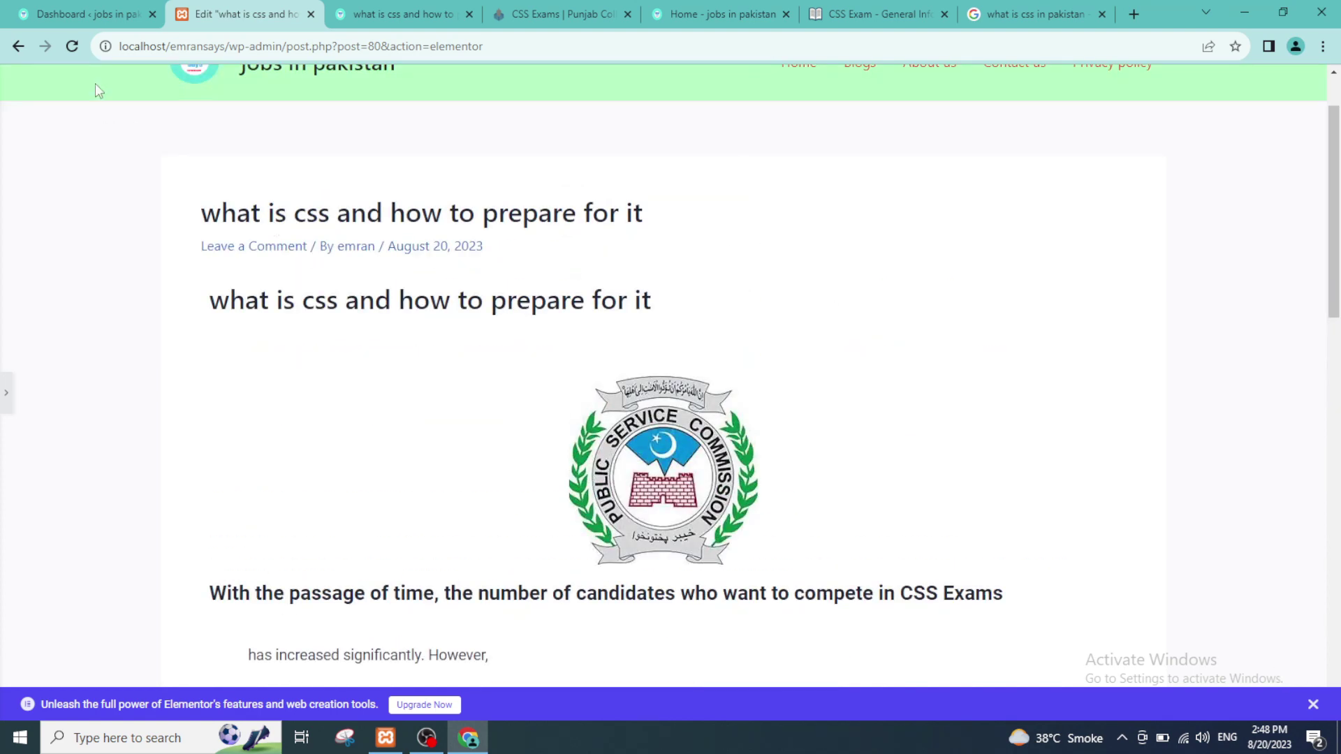
scroll(538, 450, down, 5)
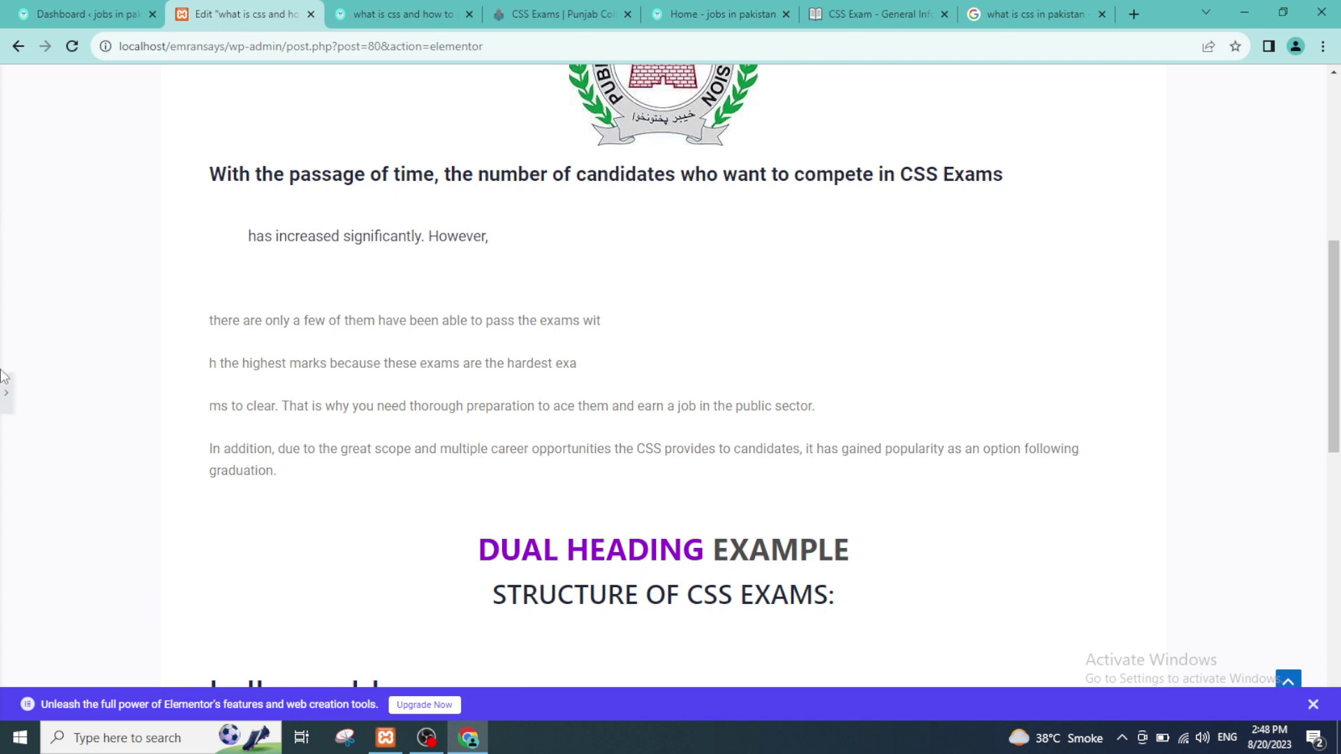
click(5, 396)
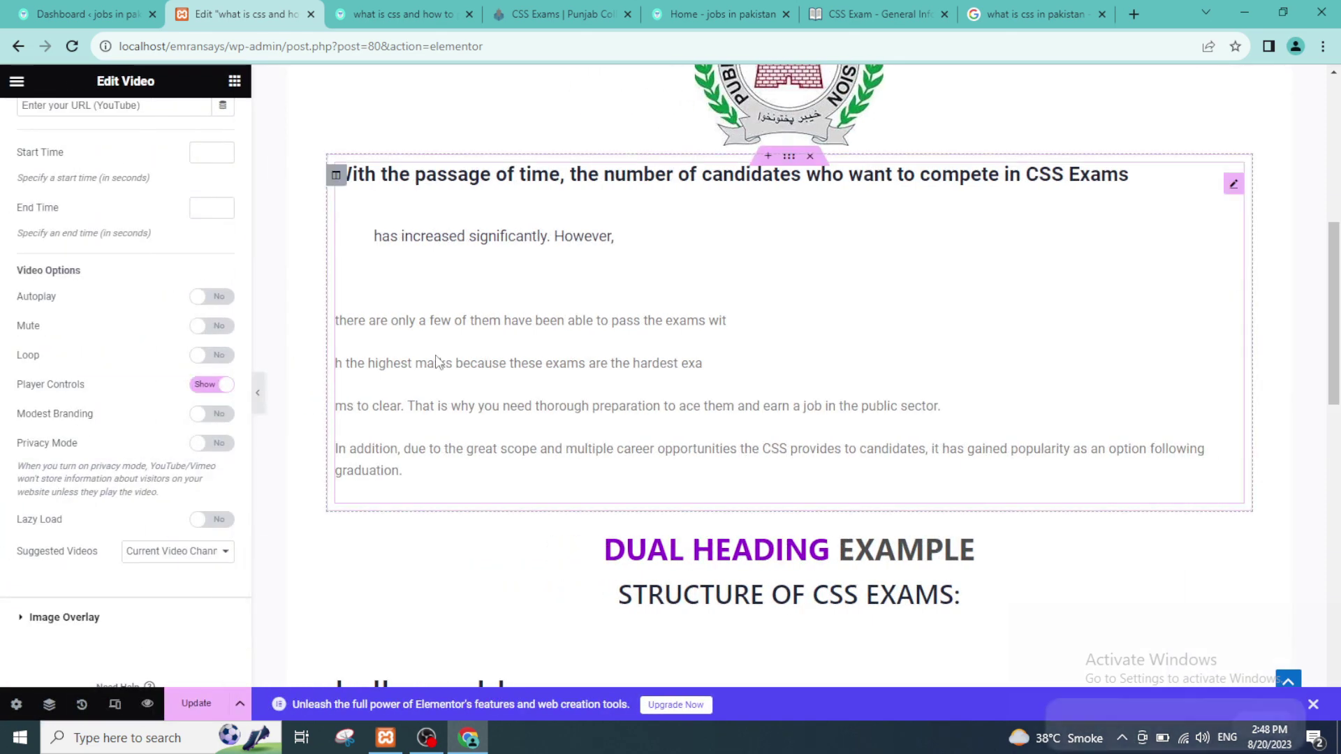
Open the body text in the full-screen editor and color "ly a few of them have been able to pass the exams wit" red.
click(533, 356)
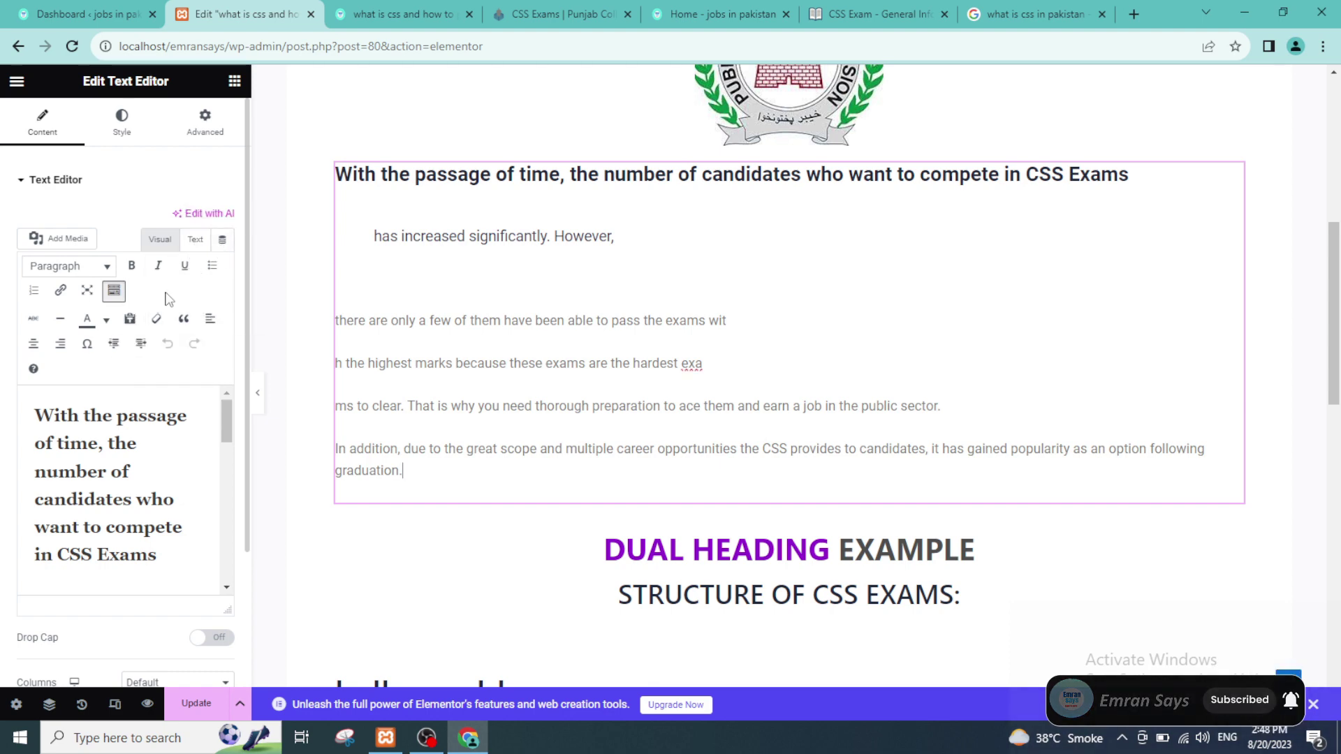
scroll(159, 335, down, 1)
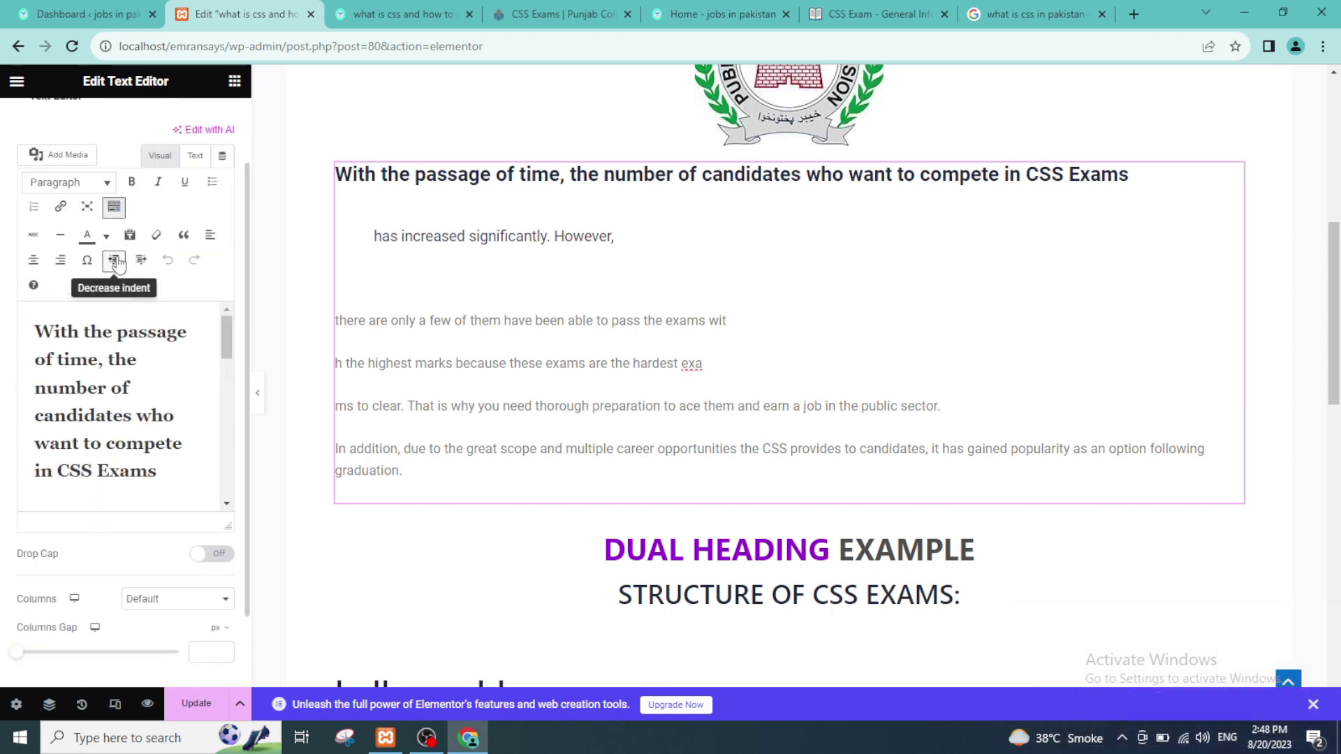
click(86, 206)
drag(95, 298, 428, 287)
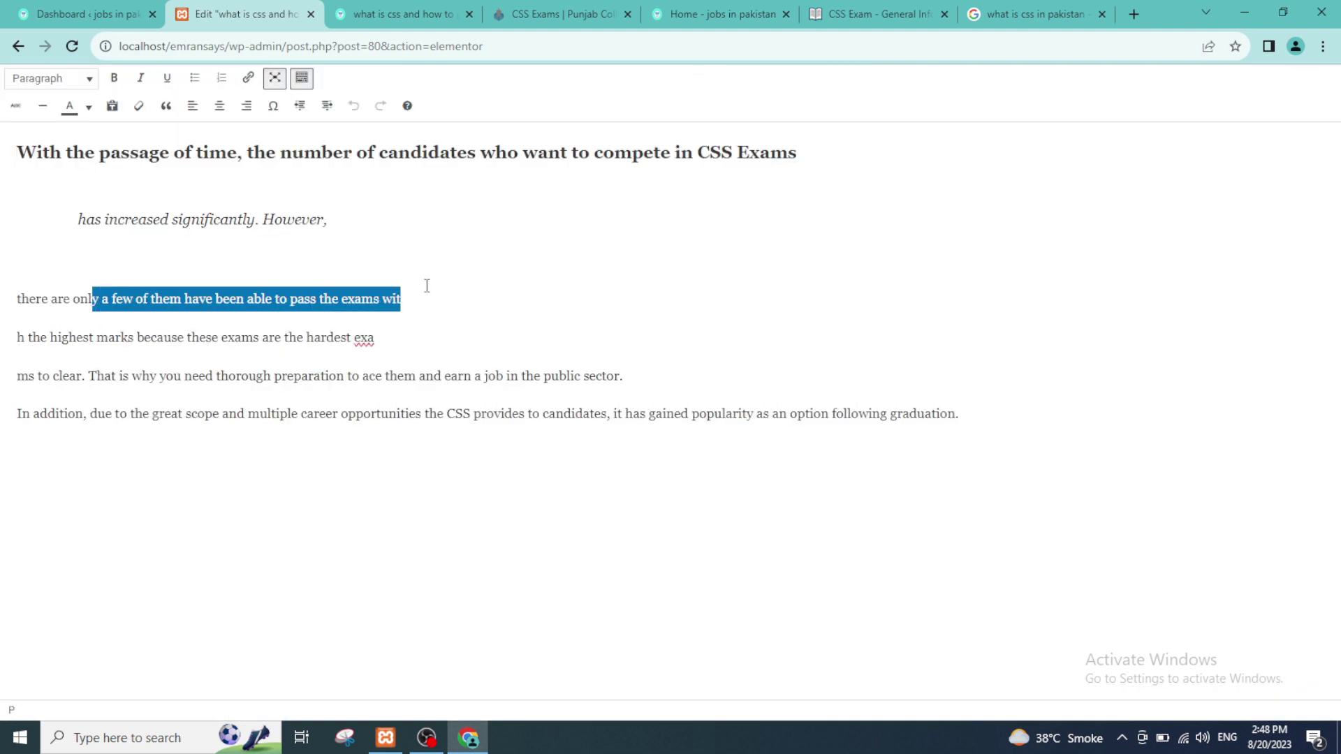
click(87, 109)
click(21, 165)
click(354, 338)
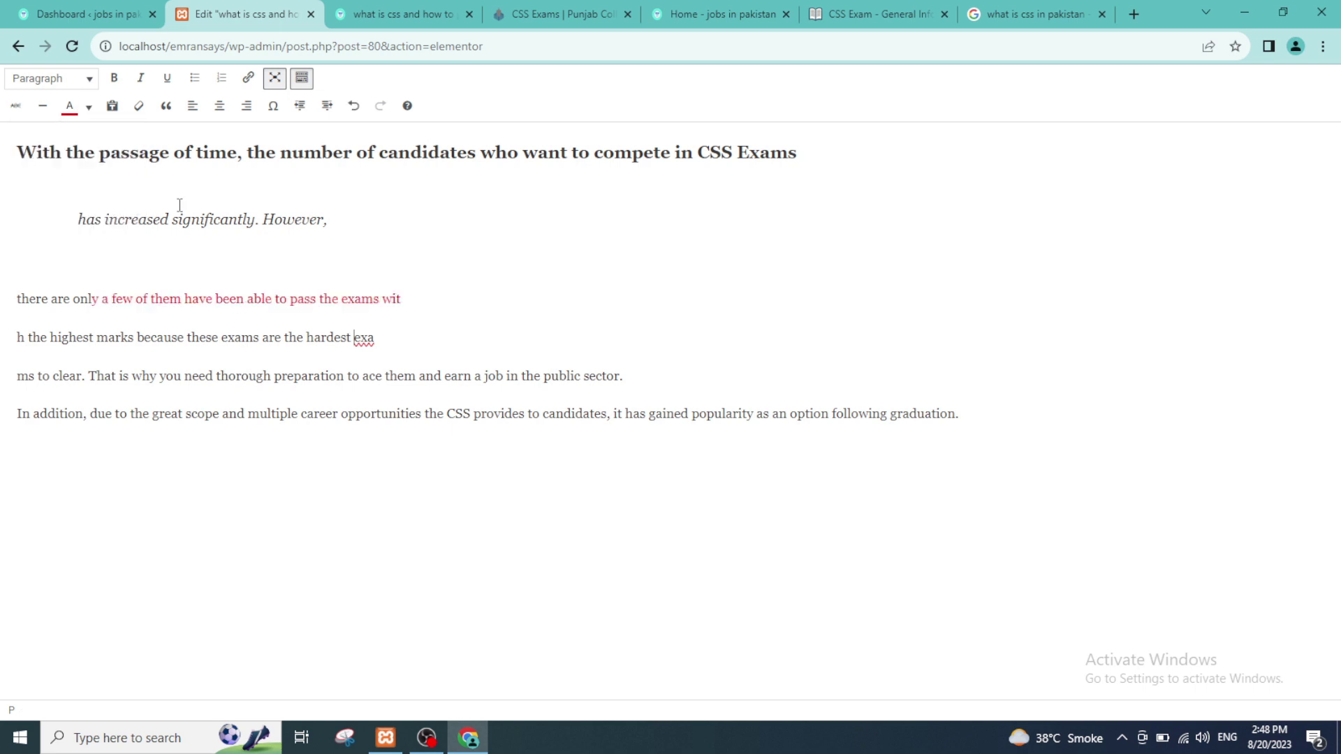
Make "aration to ace them and earn a job" bold in the paragraph about thorough preparation.
drag(304, 376, 507, 377)
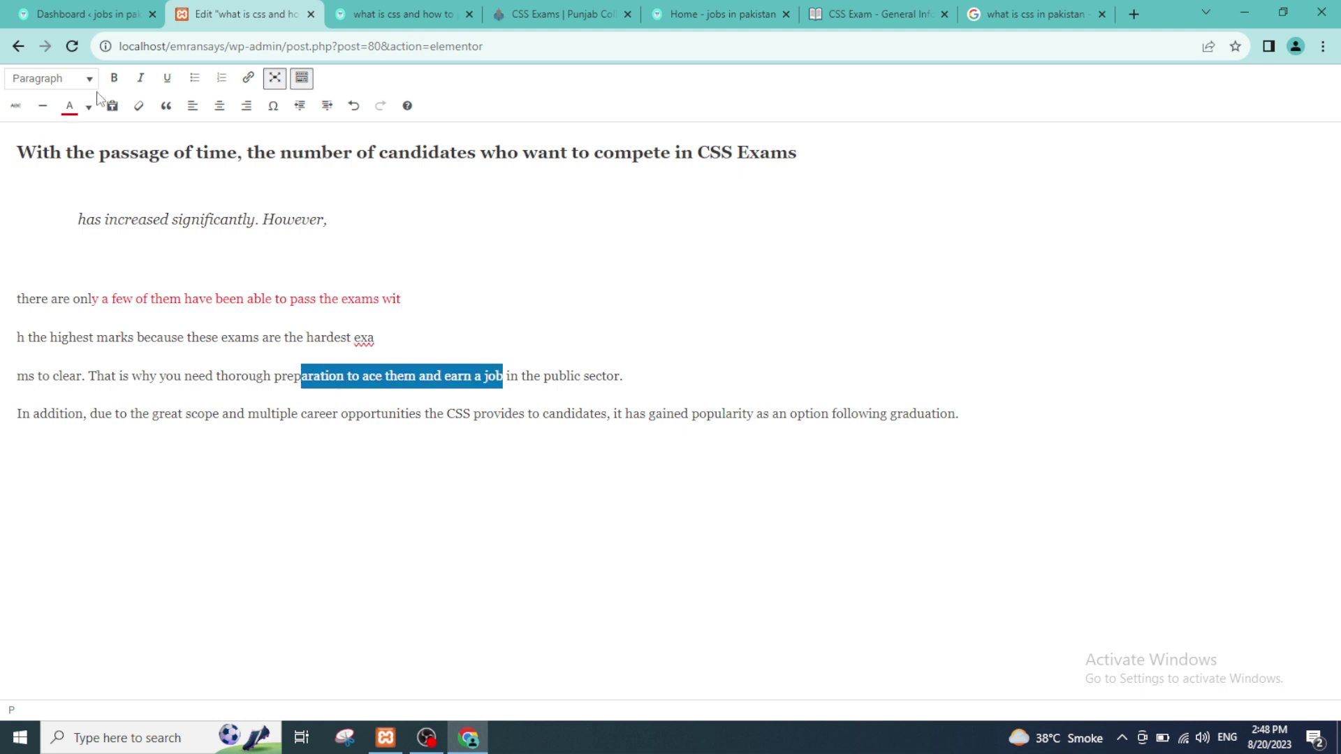
click(114, 78)
click(235, 301)
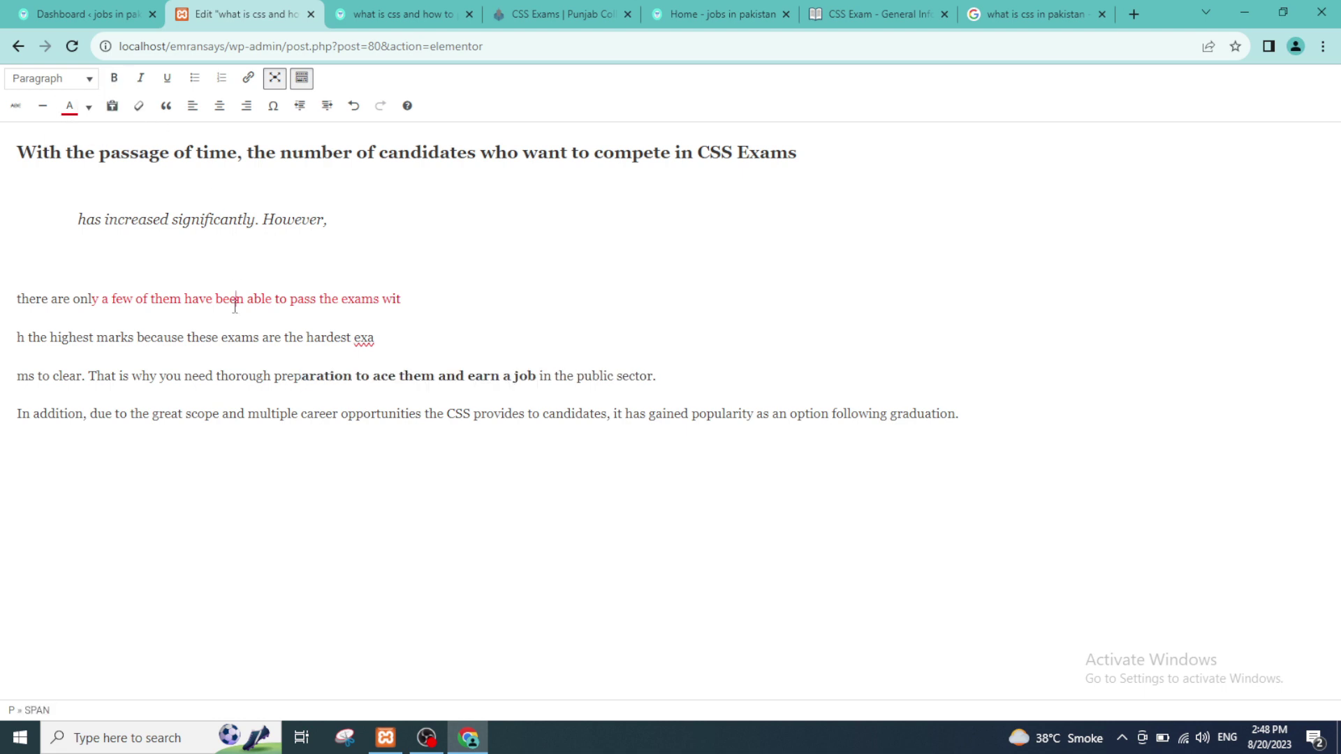
Remove the blockquote formatting from "has increased significantly. However," and reapply it to the same text.
click(102, 220)
drag(79, 217, 376, 227)
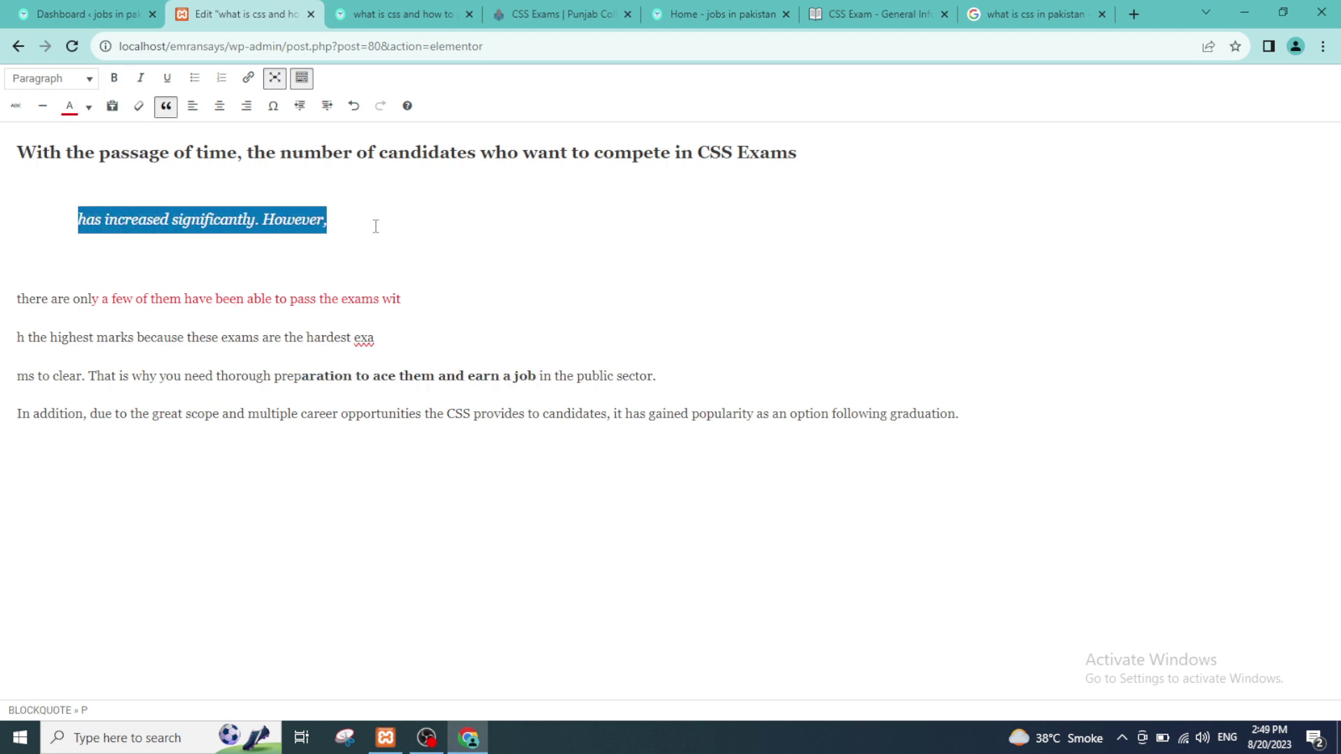
click(167, 110)
click(219, 294)
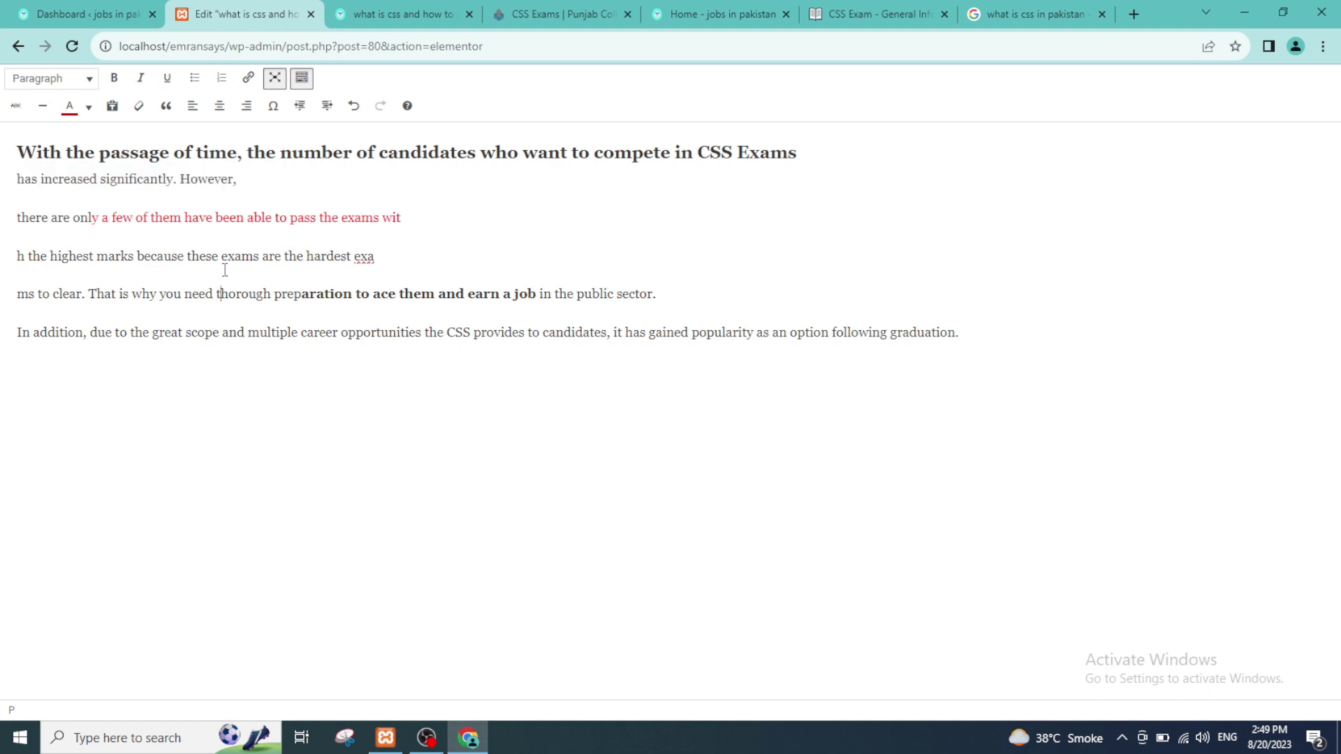
drag(18, 178, 252, 186)
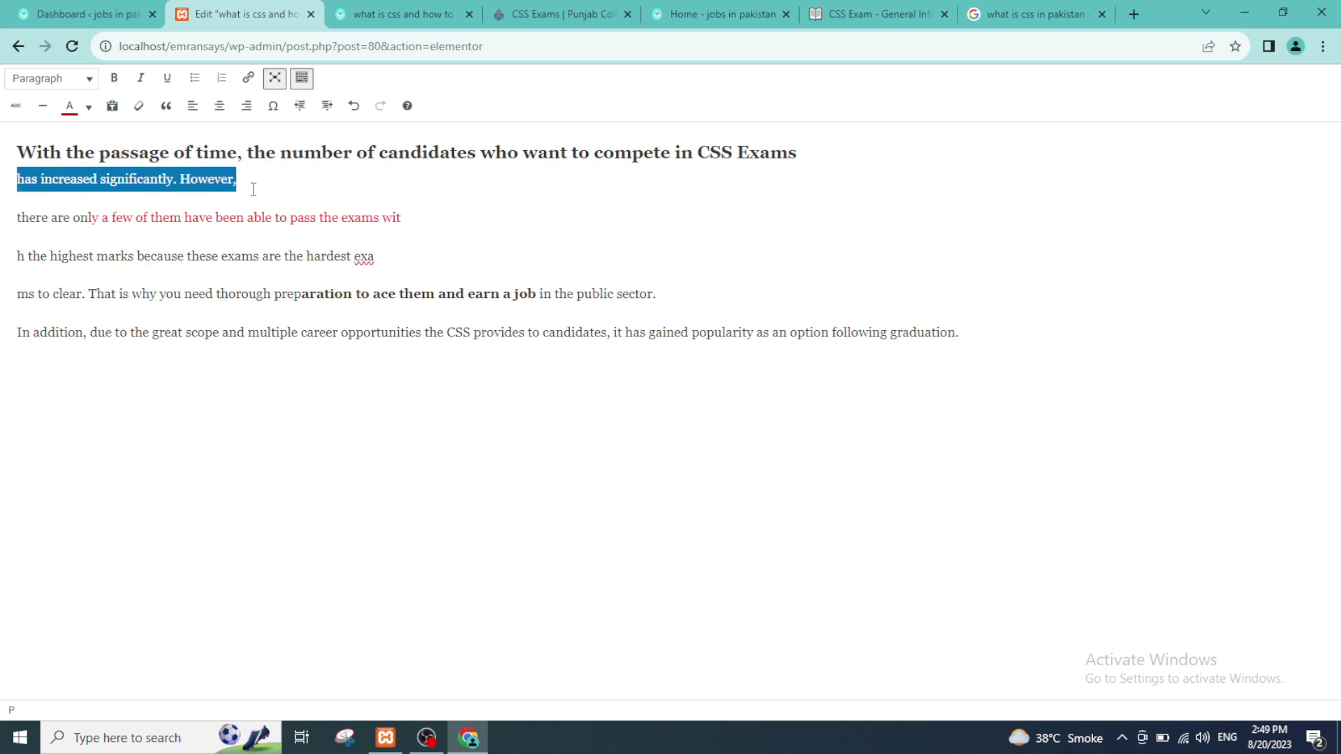
click(165, 106)
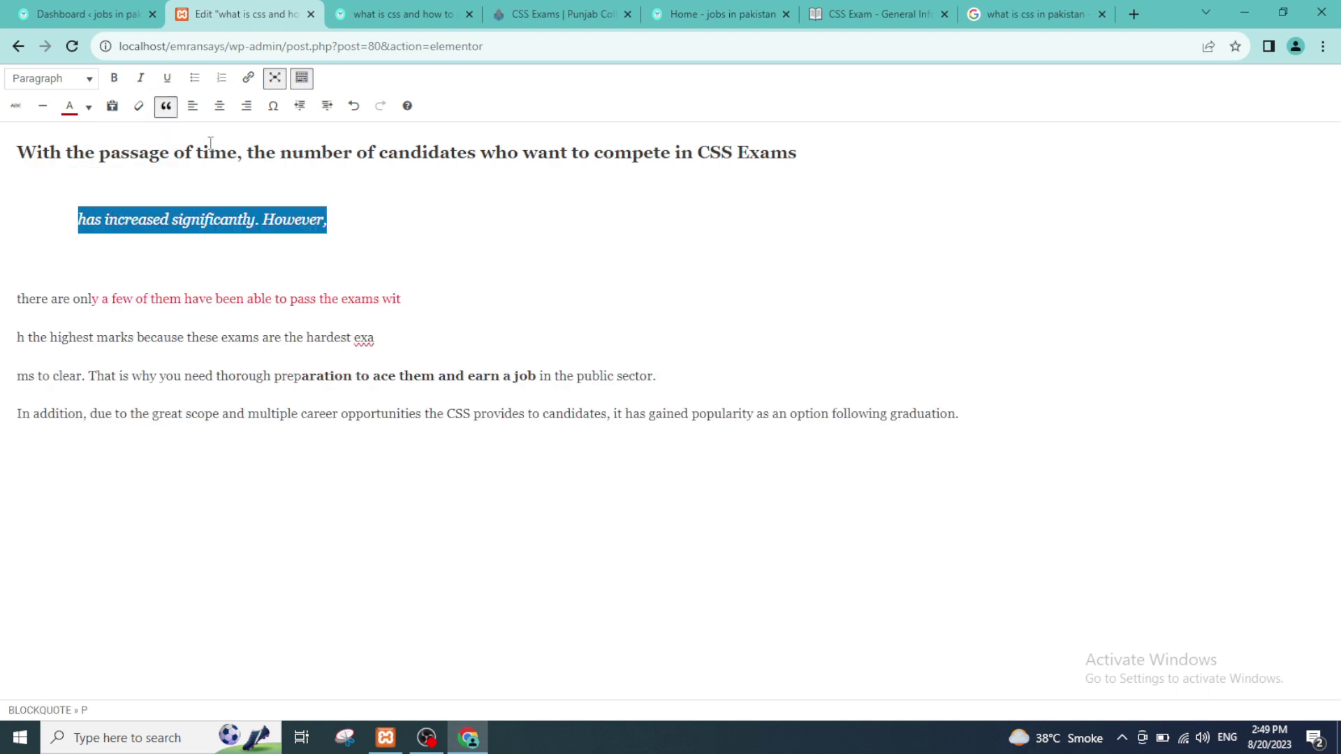
click(203, 212)
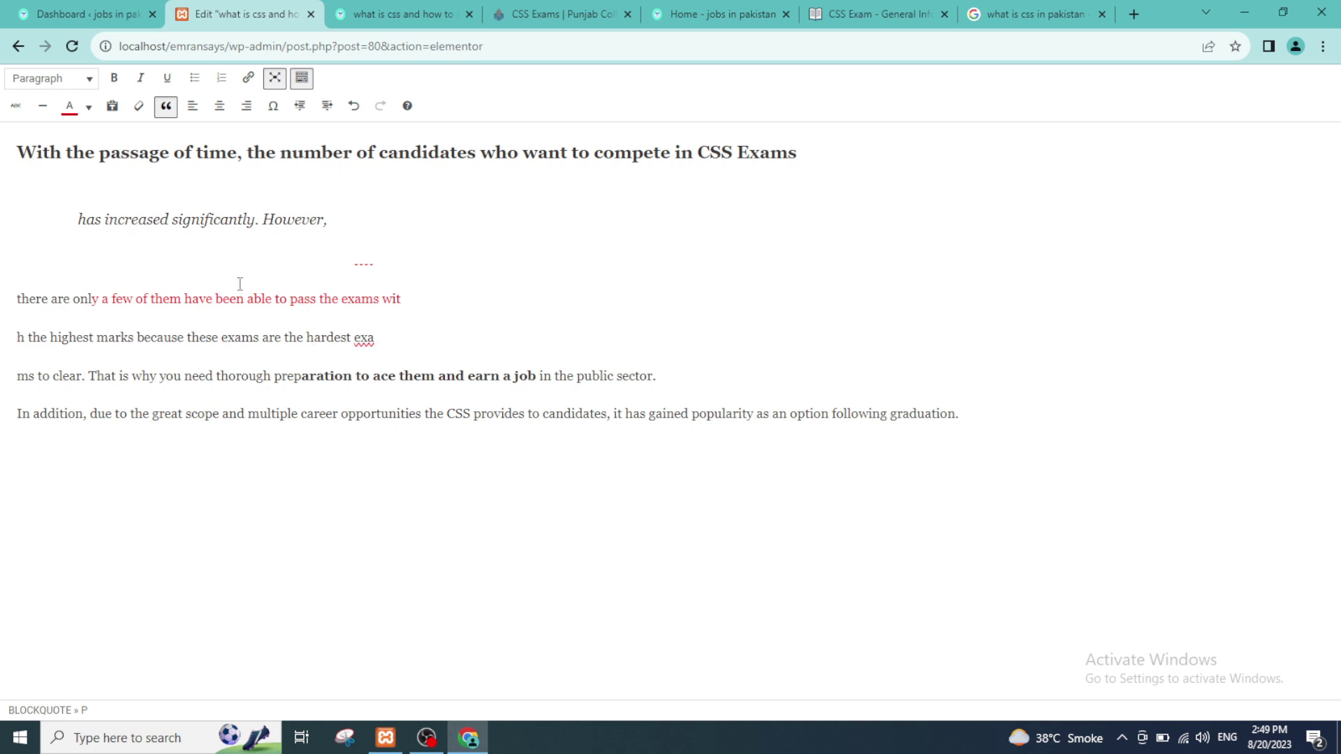
Try out a bullet on the line "h the highest marks because these exams are the hardest exa" and remove it.
click(229, 324)
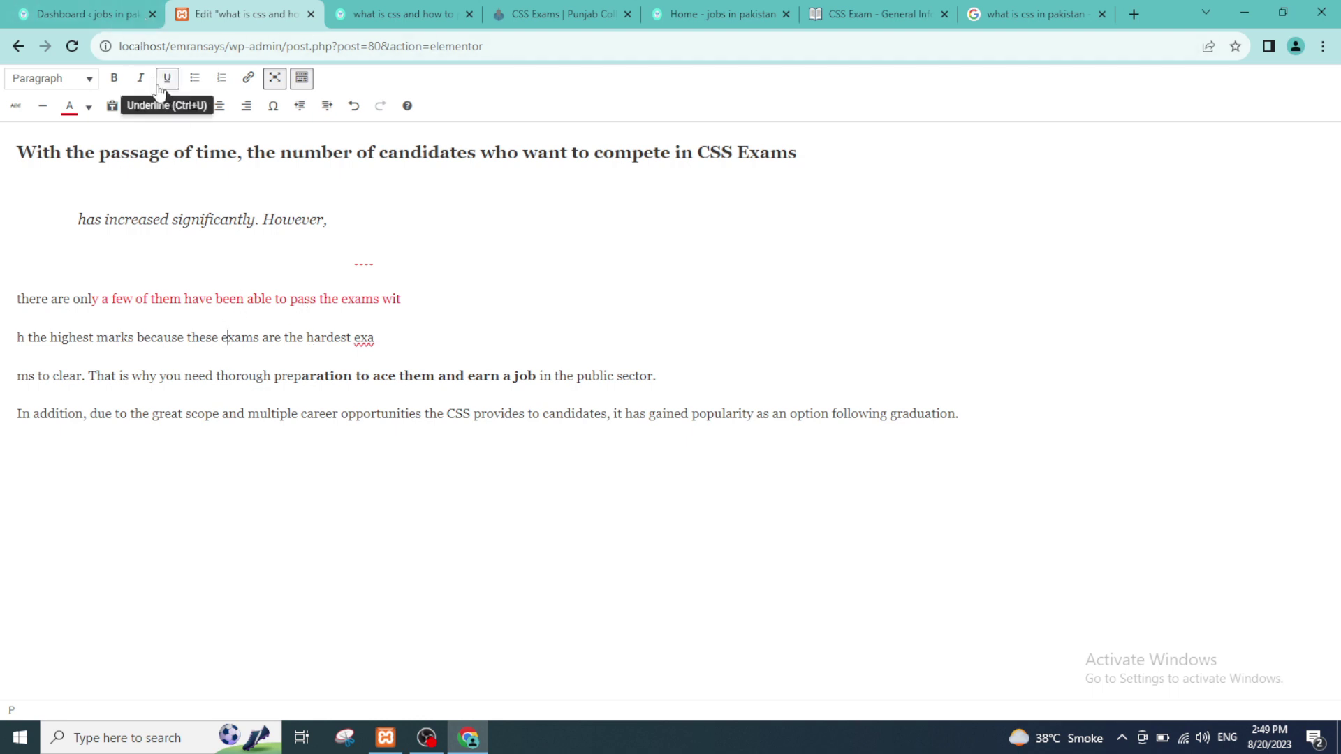
click(196, 78)
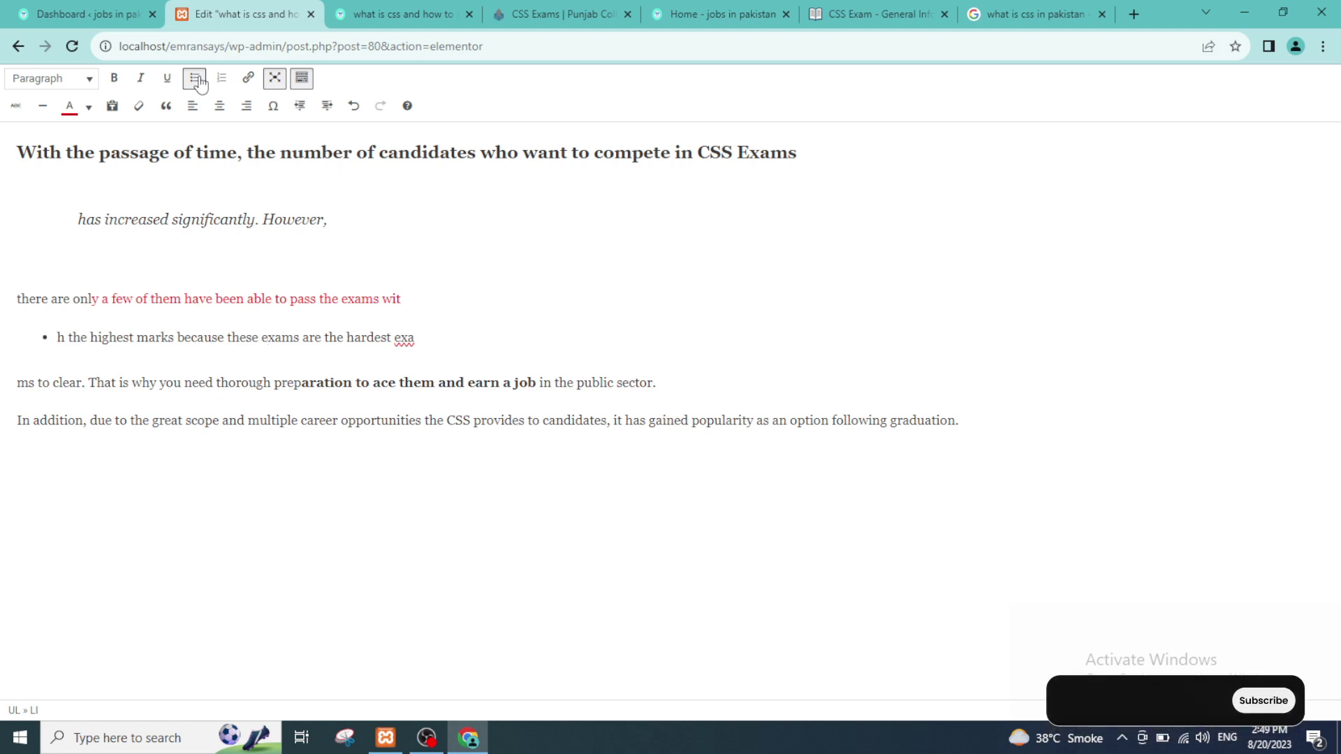
click(196, 78)
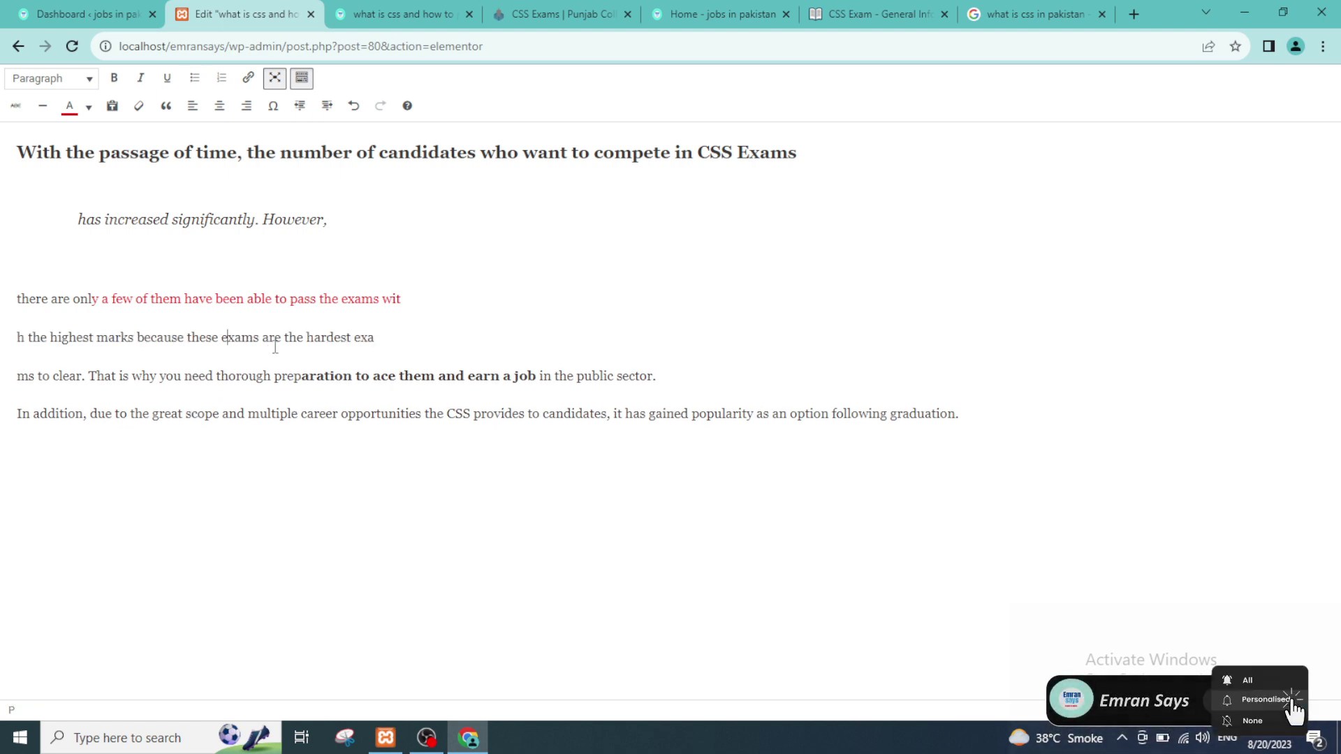
Split the thorough preparation paragraph into separate lines before "hem and earn a job" and before "ugh preparation".
click(405, 378)
key(Return)
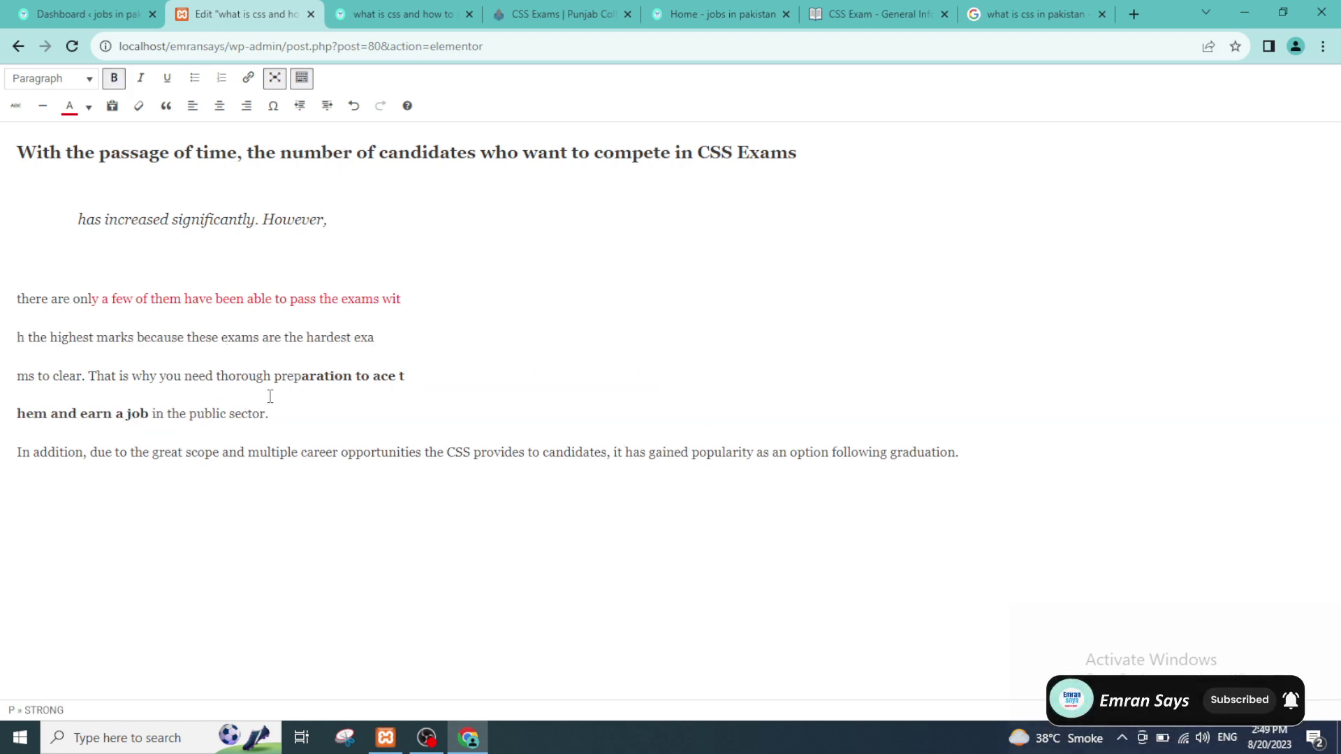
click(248, 377)
key(Return)
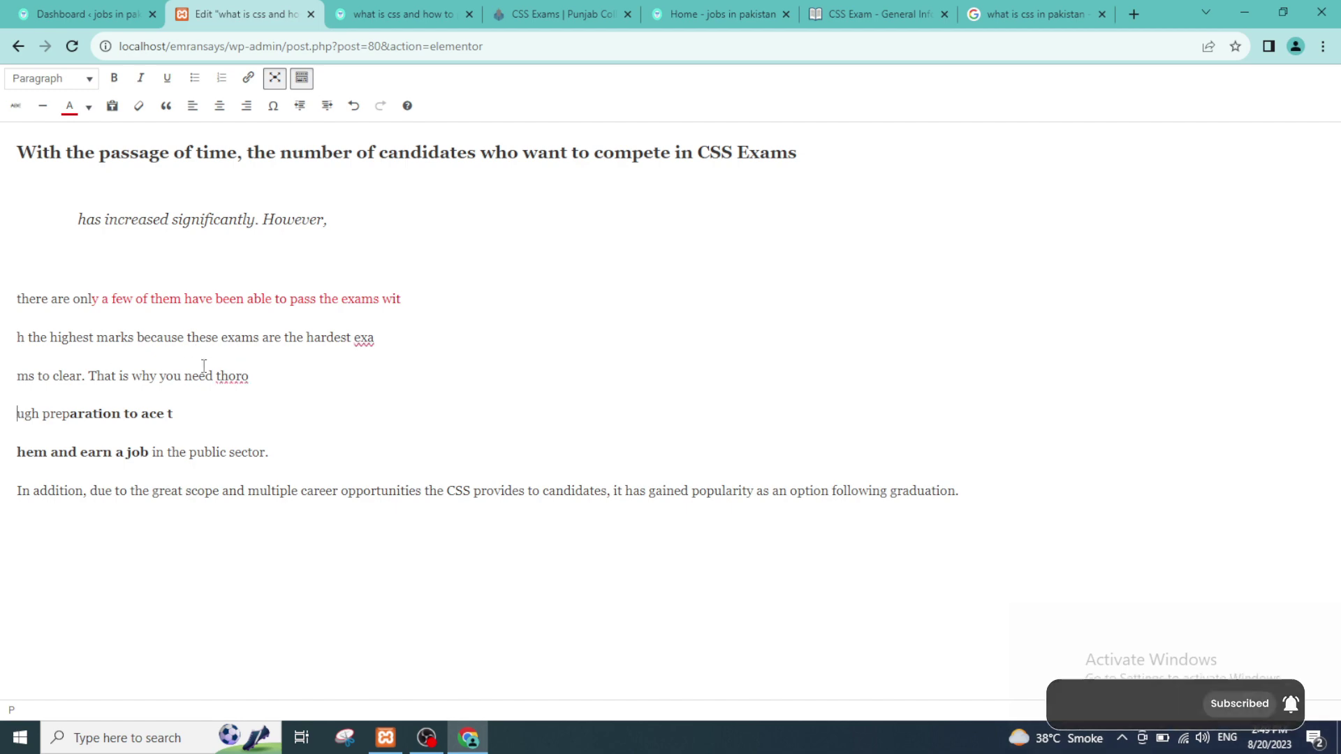
Make the four lines from "there are only" to "ugh preparation to ace t" a bulleted list after trying numbering, and leave the full-screen editor.
click(1283, 14)
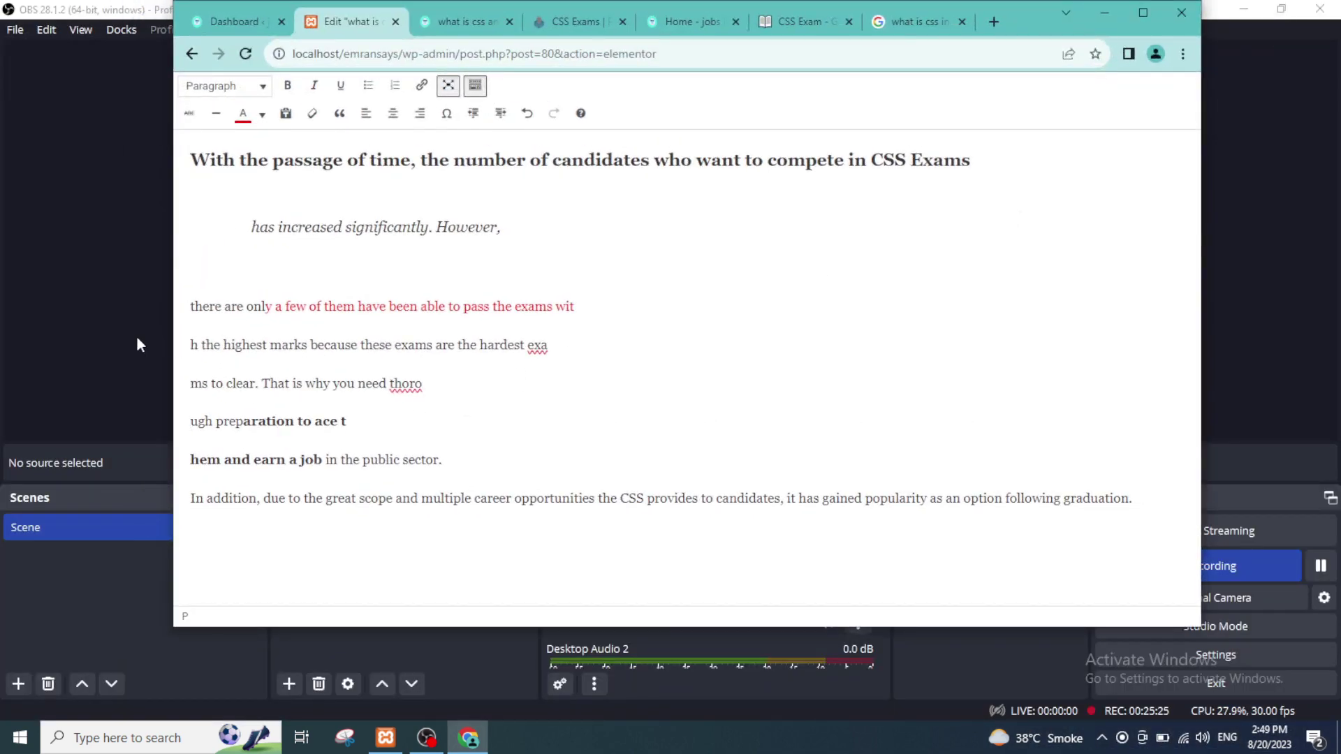
click(307, 398)
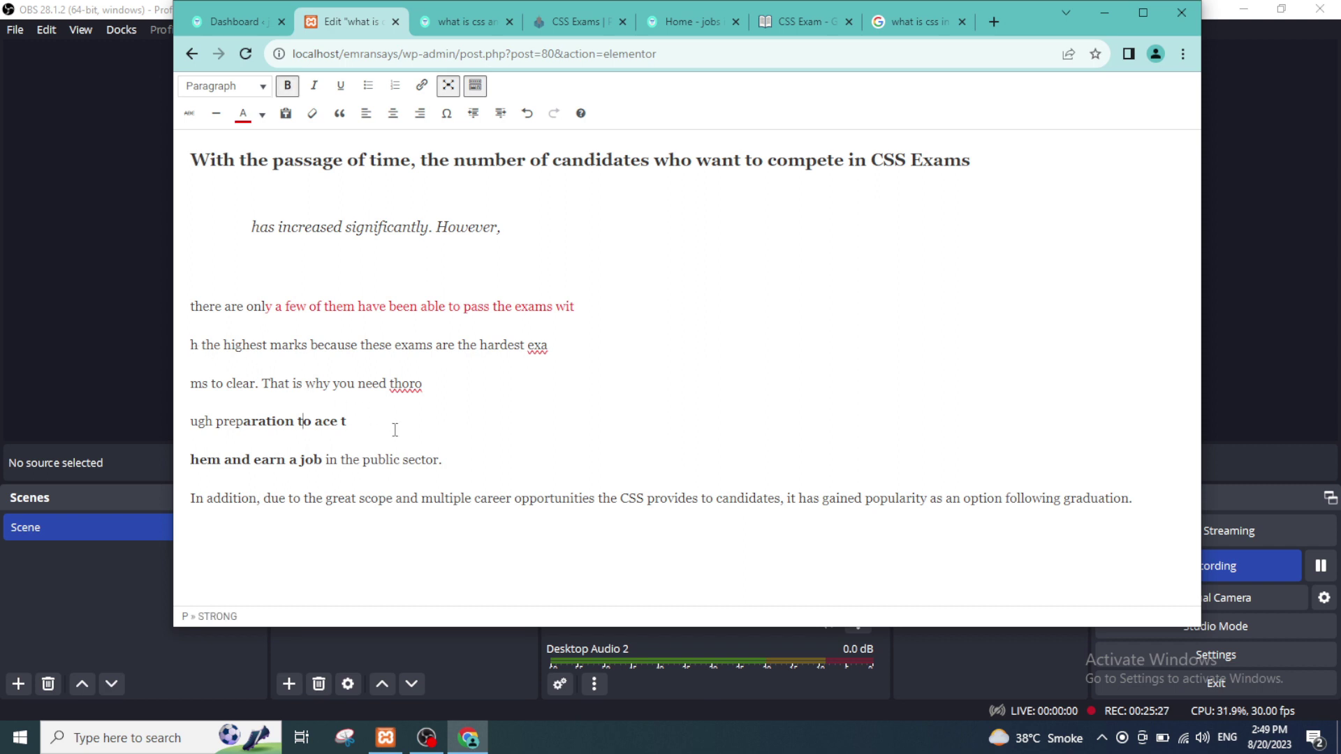
drag(394, 429, 189, 312)
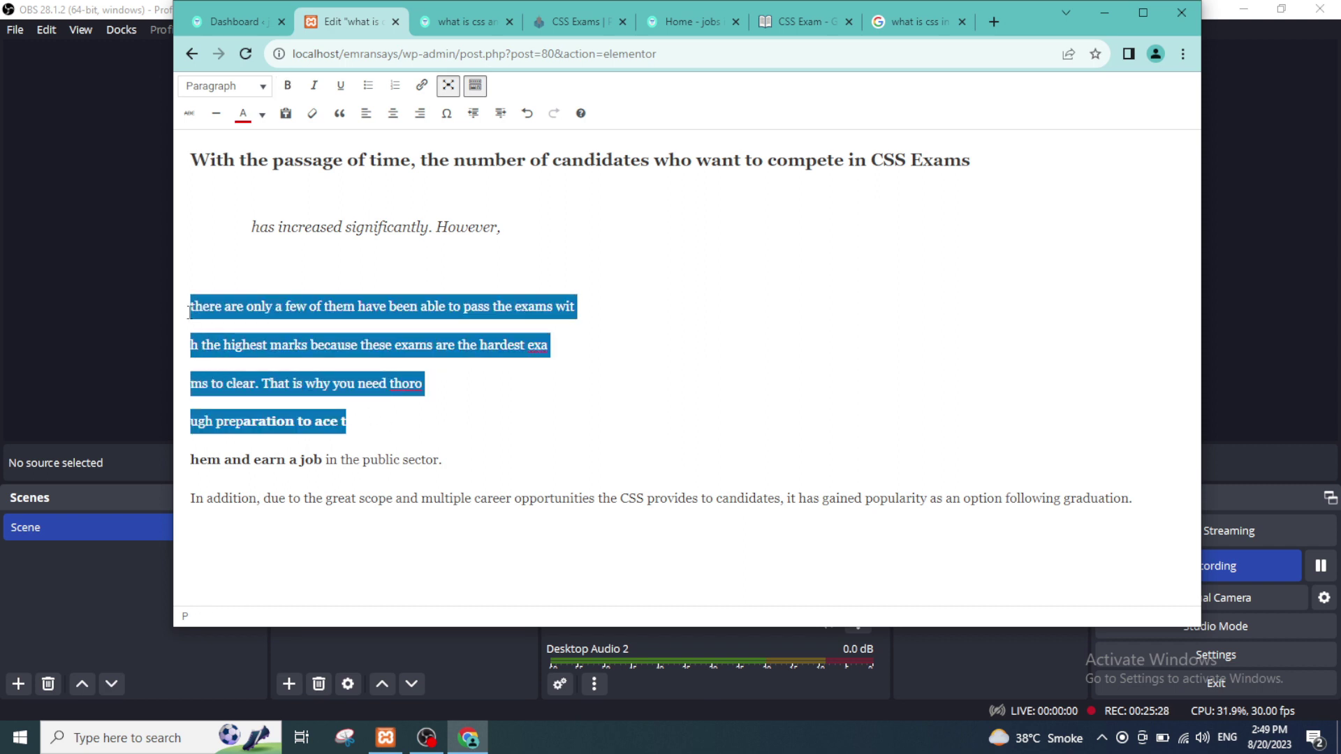
click(394, 86)
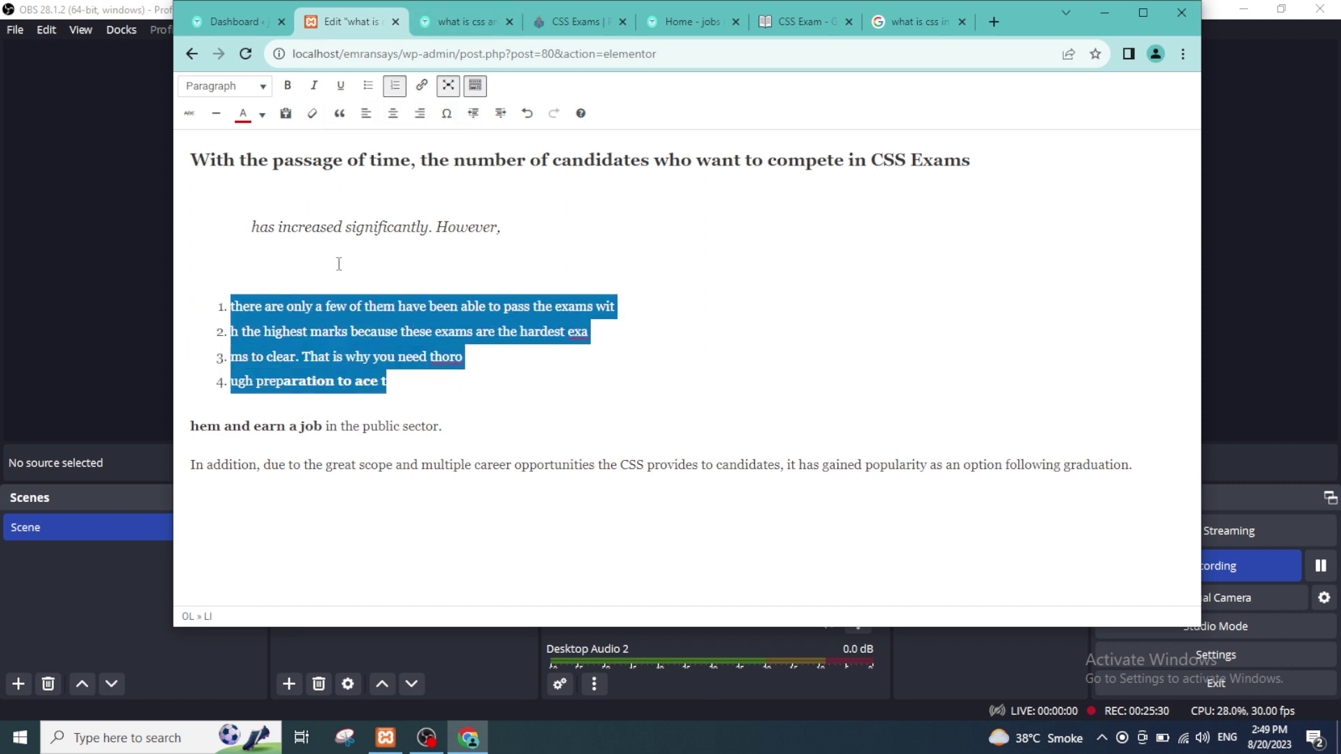
click(368, 86)
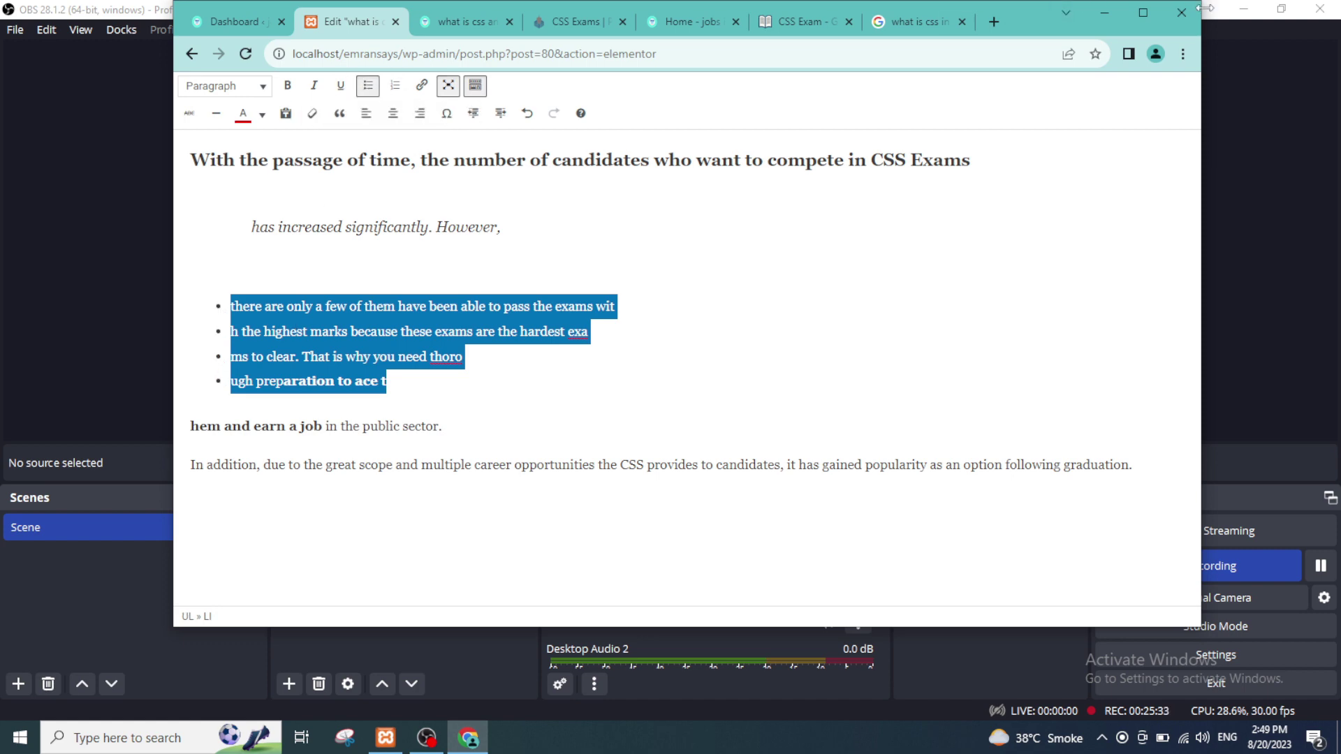
click(1146, 12)
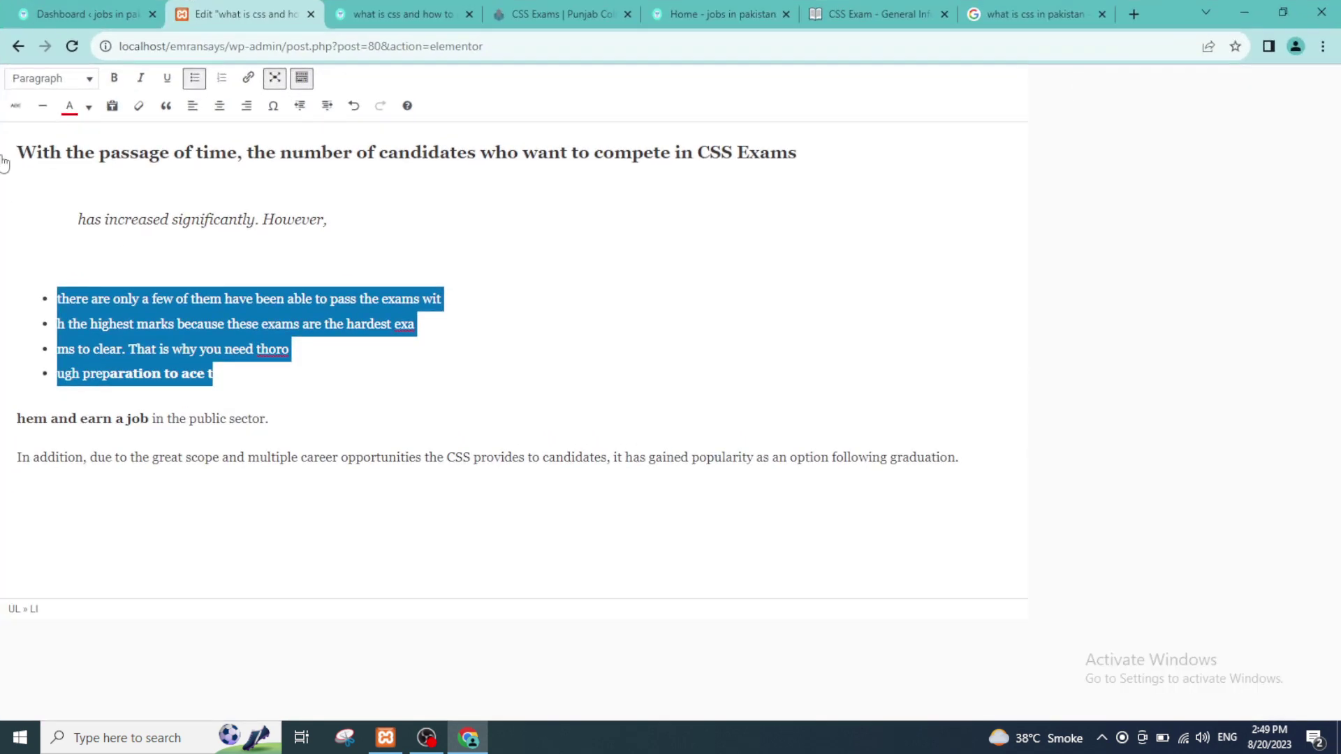
click(276, 79)
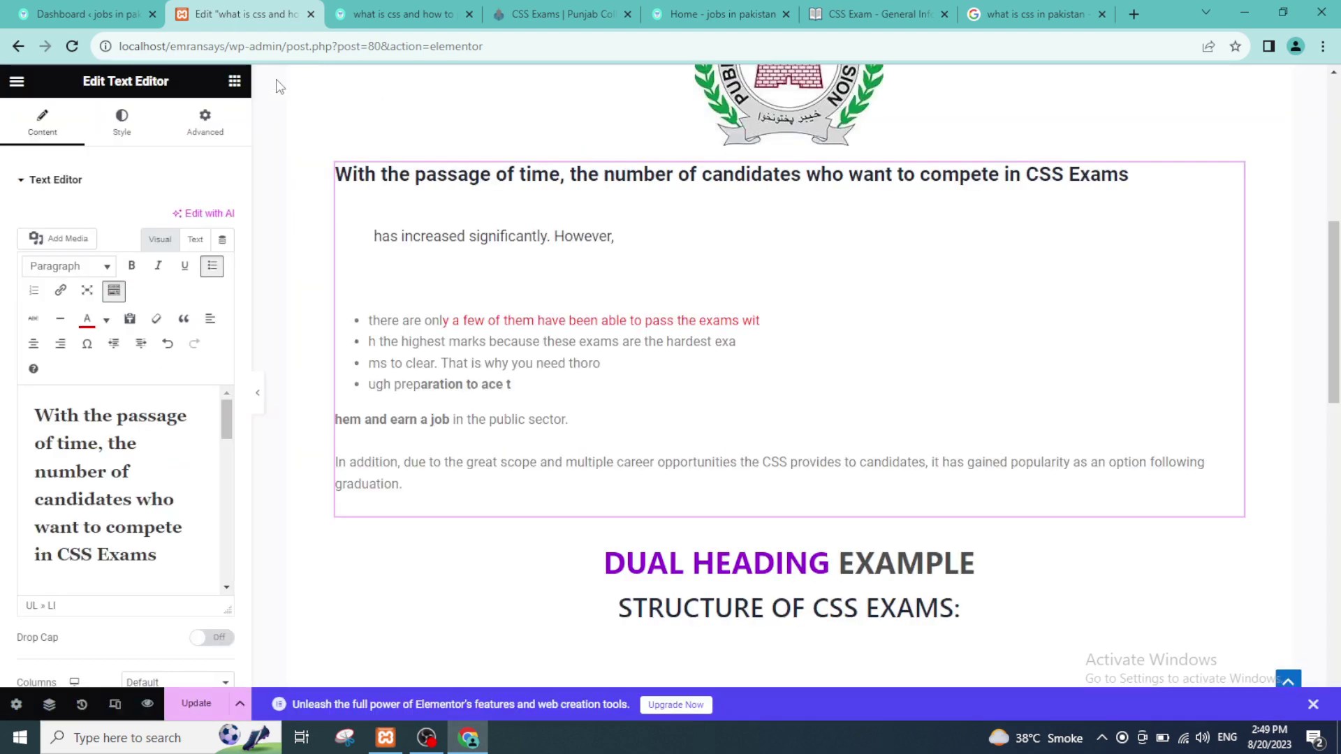
Review the formatted post from its title to the empty video widget, also with the widget settings hidden, and restore the settings.
scroll(635, 577, down, 7)
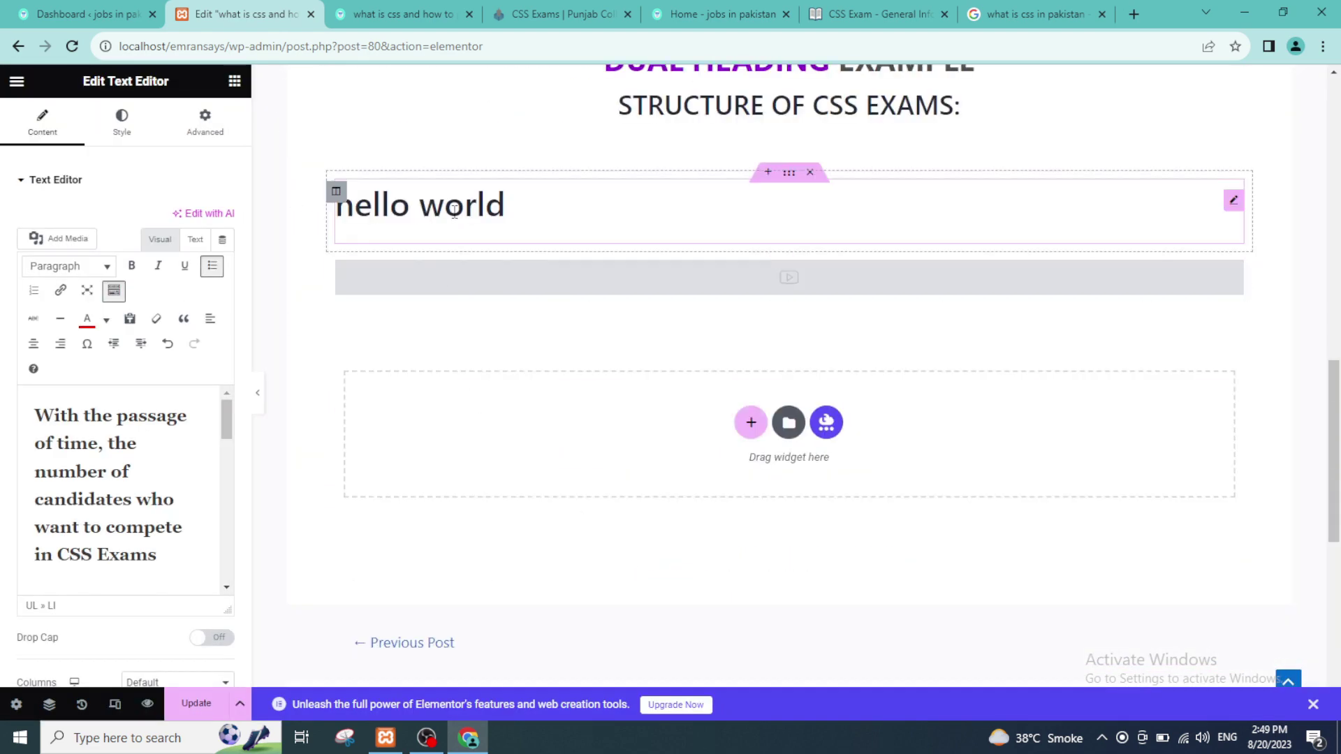
scroll(662, 606, up, 10)
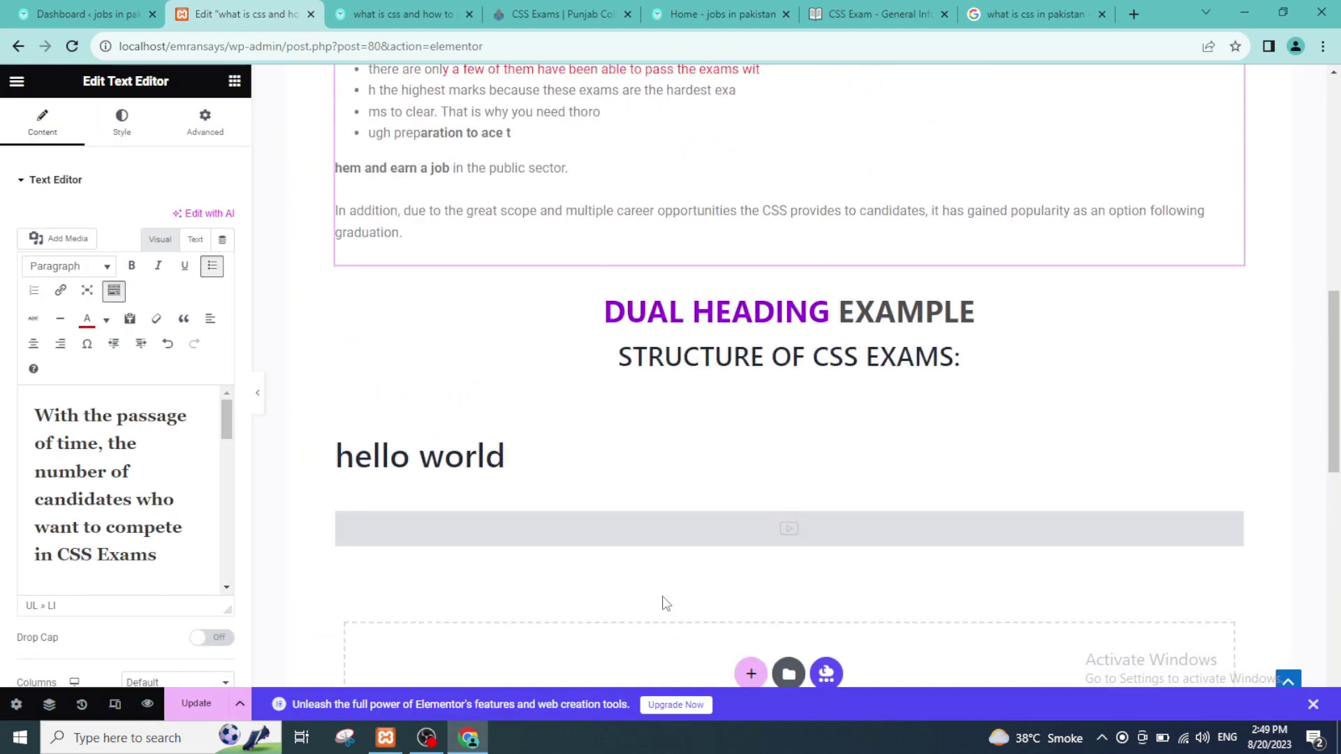
scroll(664, 603, up, 4)
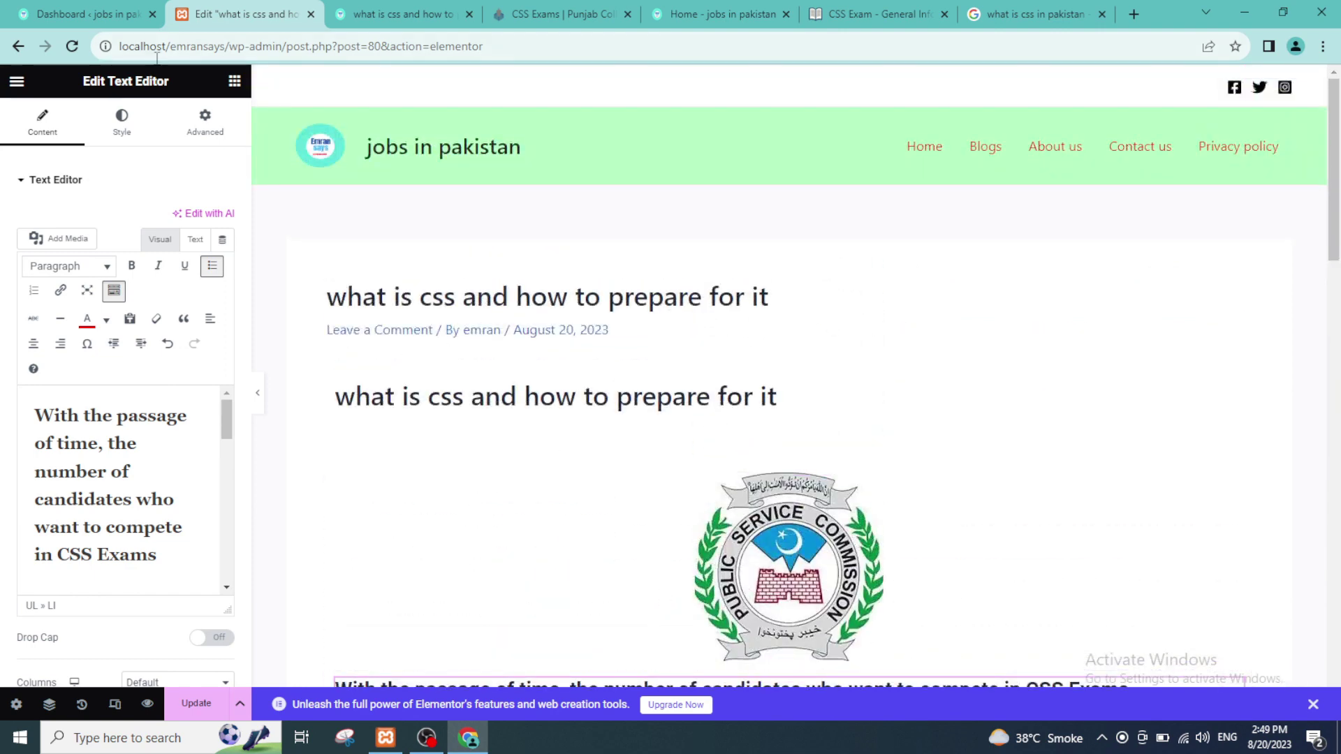
click(260, 396)
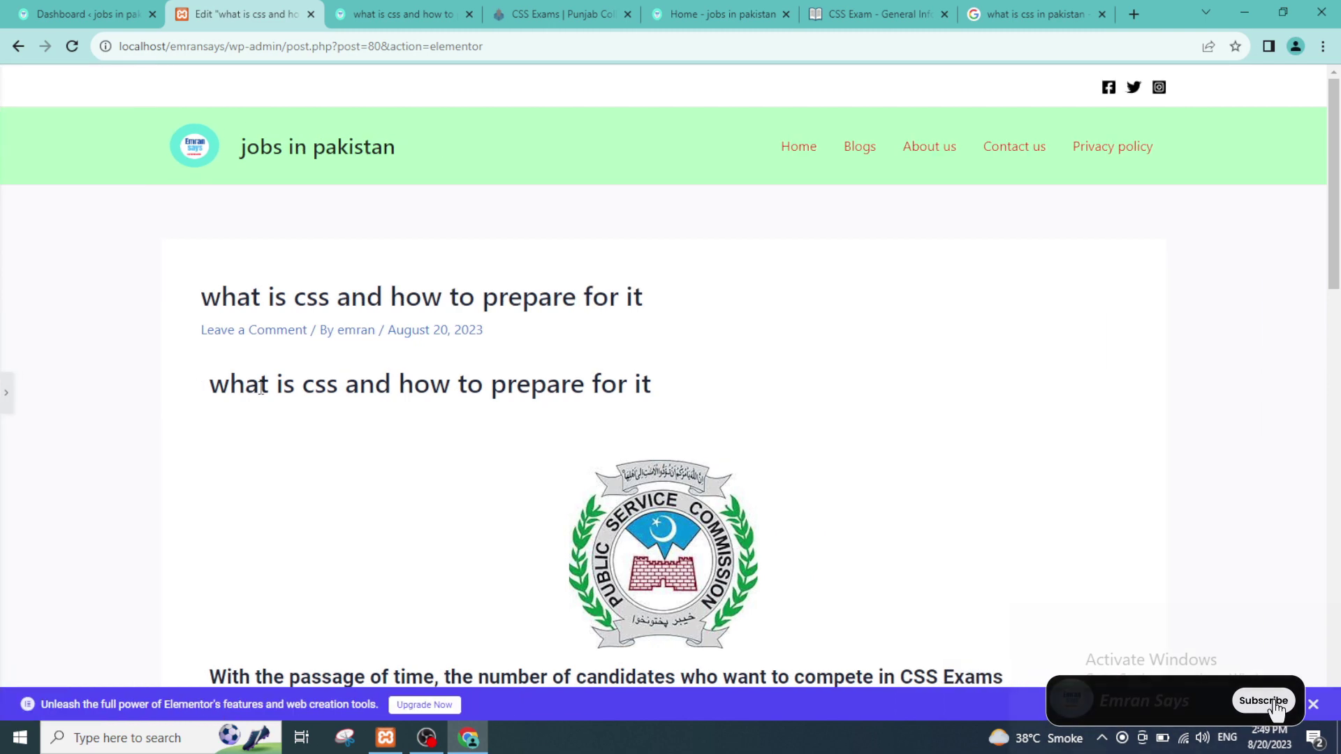
scroll(266, 328, down, 9)
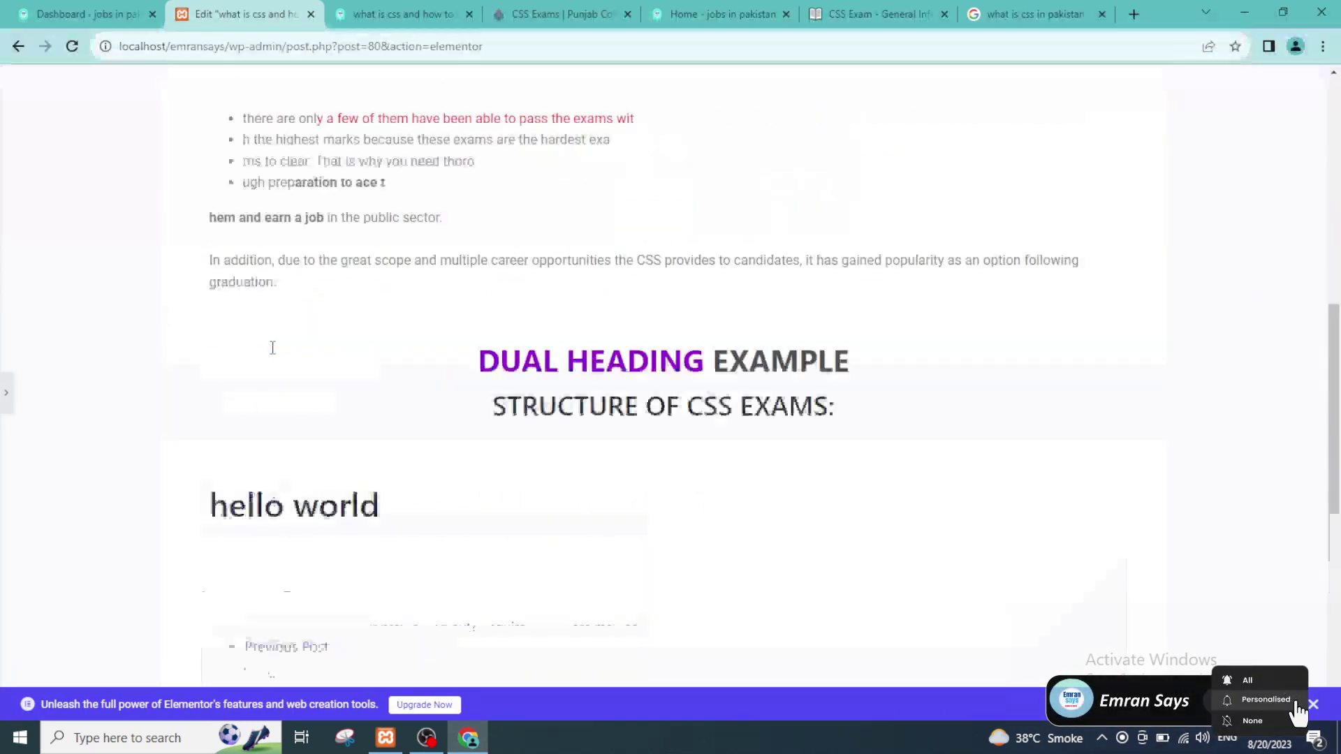
click(5, 399)
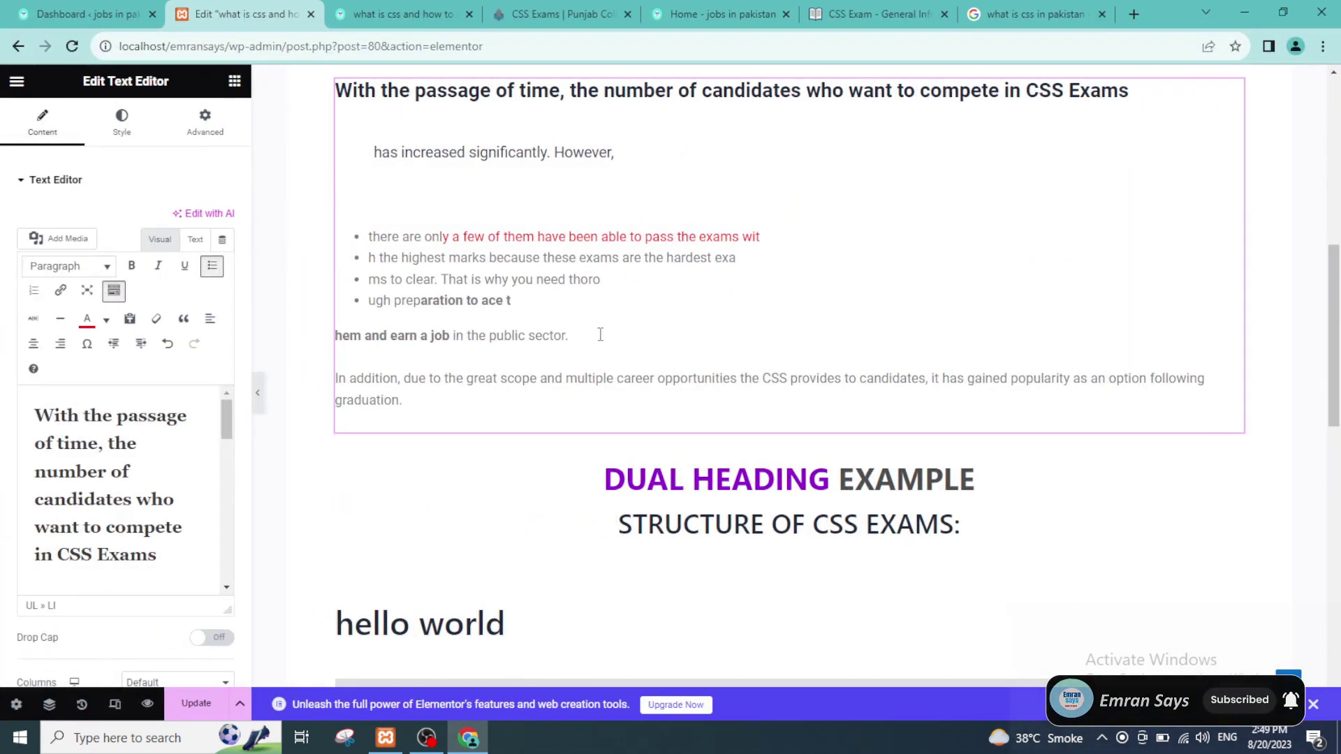
Update the post and look it over from the comment form back up to its title.
scroll(682, 343, down, 13)
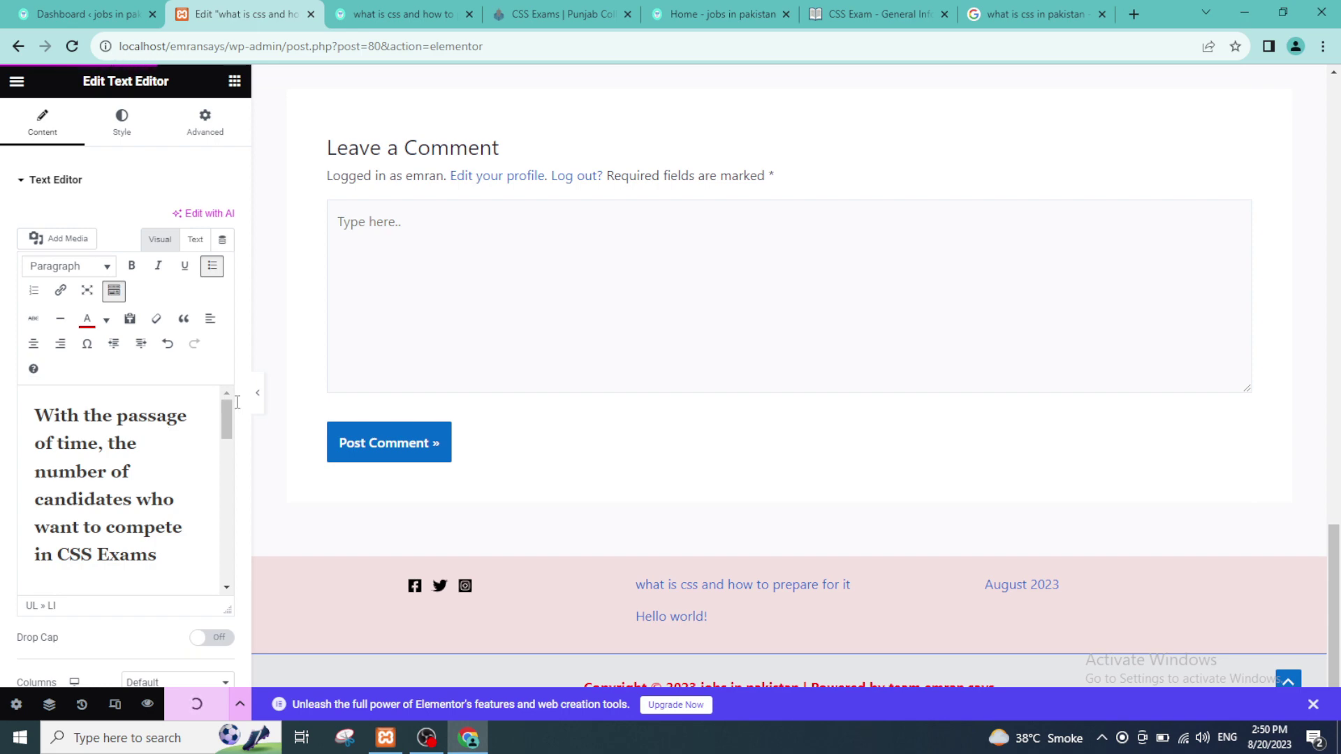
scroll(743, 331, up, 12)
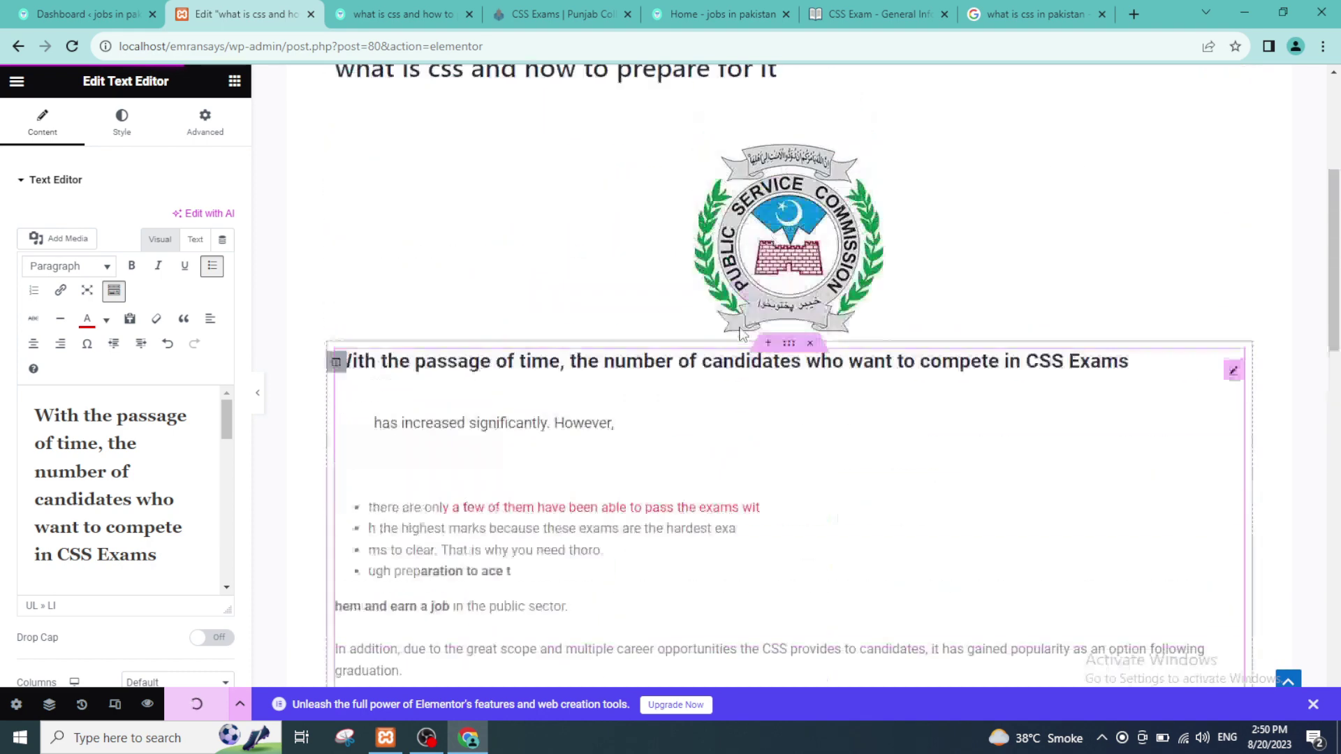
scroll(740, 332, up, 1)
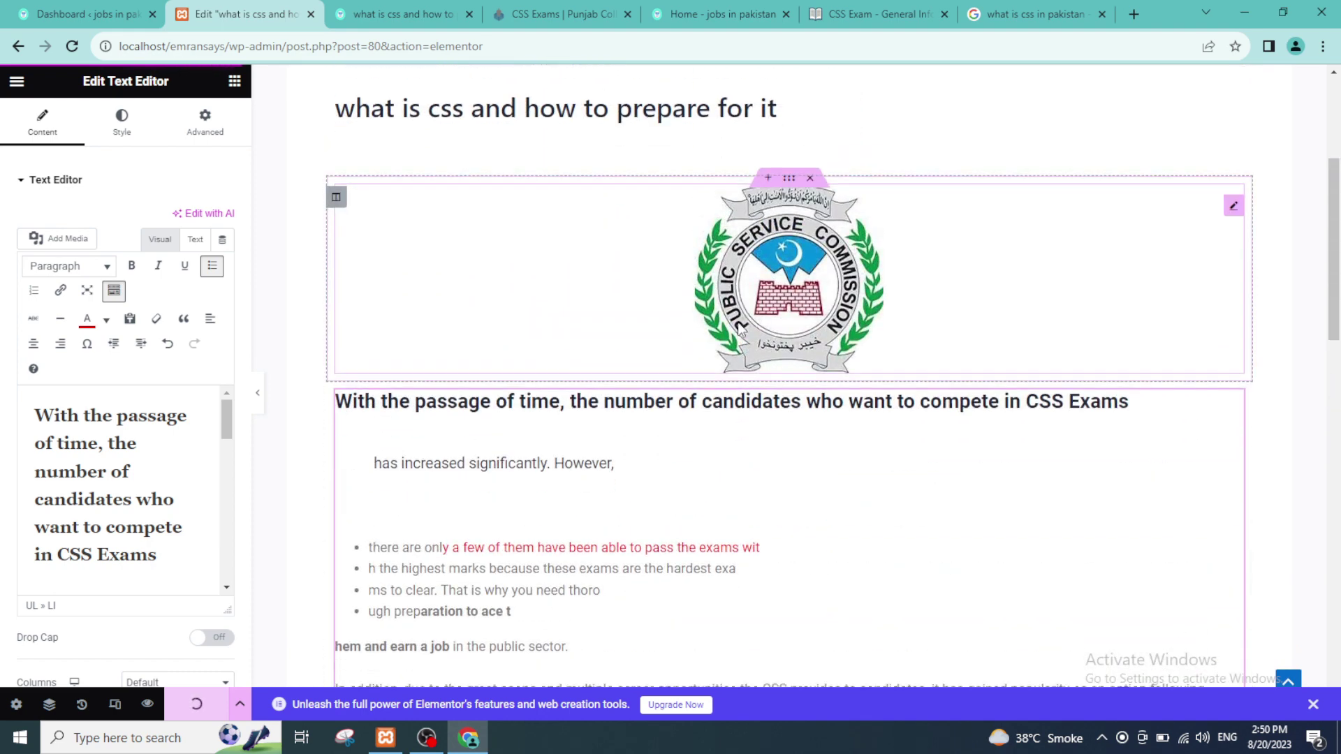
scroll(740, 331, up, 2)
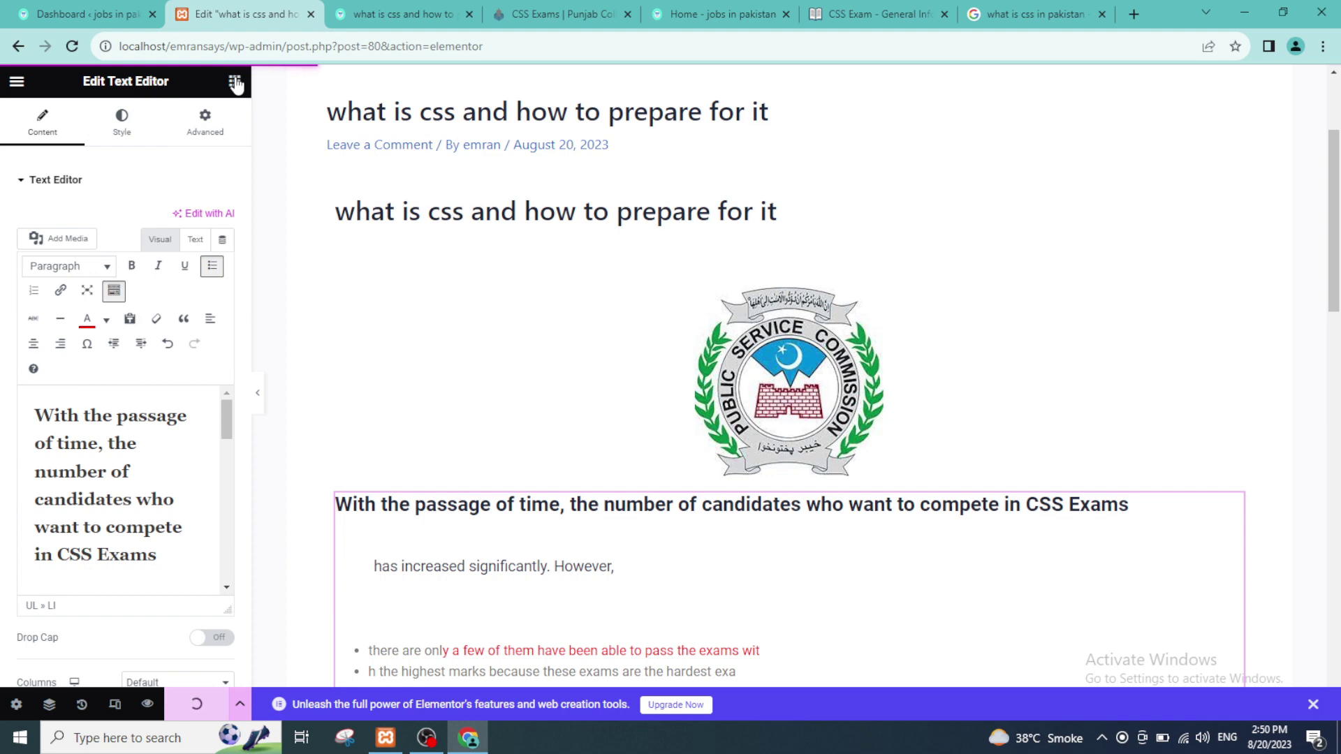
Load the home page of the live site from the published post and open the Elementor main menu in the editor.
click(398, 14)
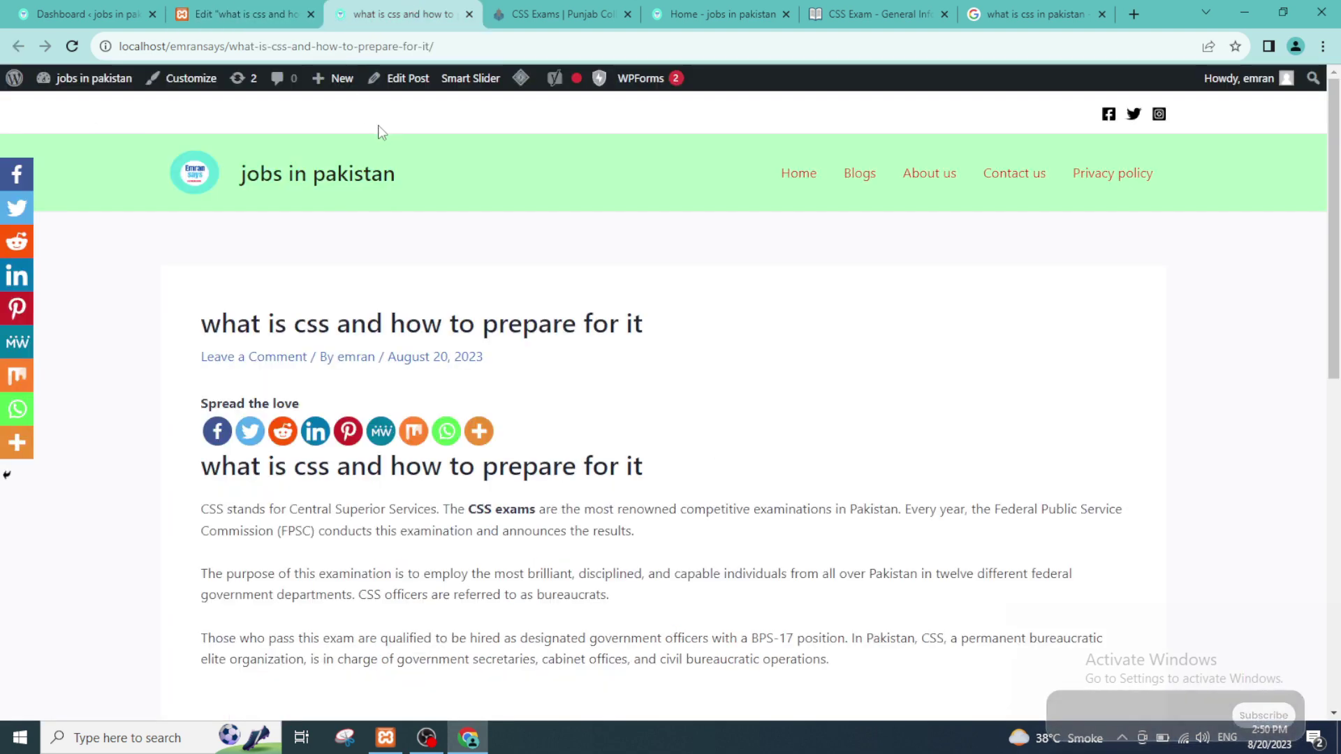
click(788, 184)
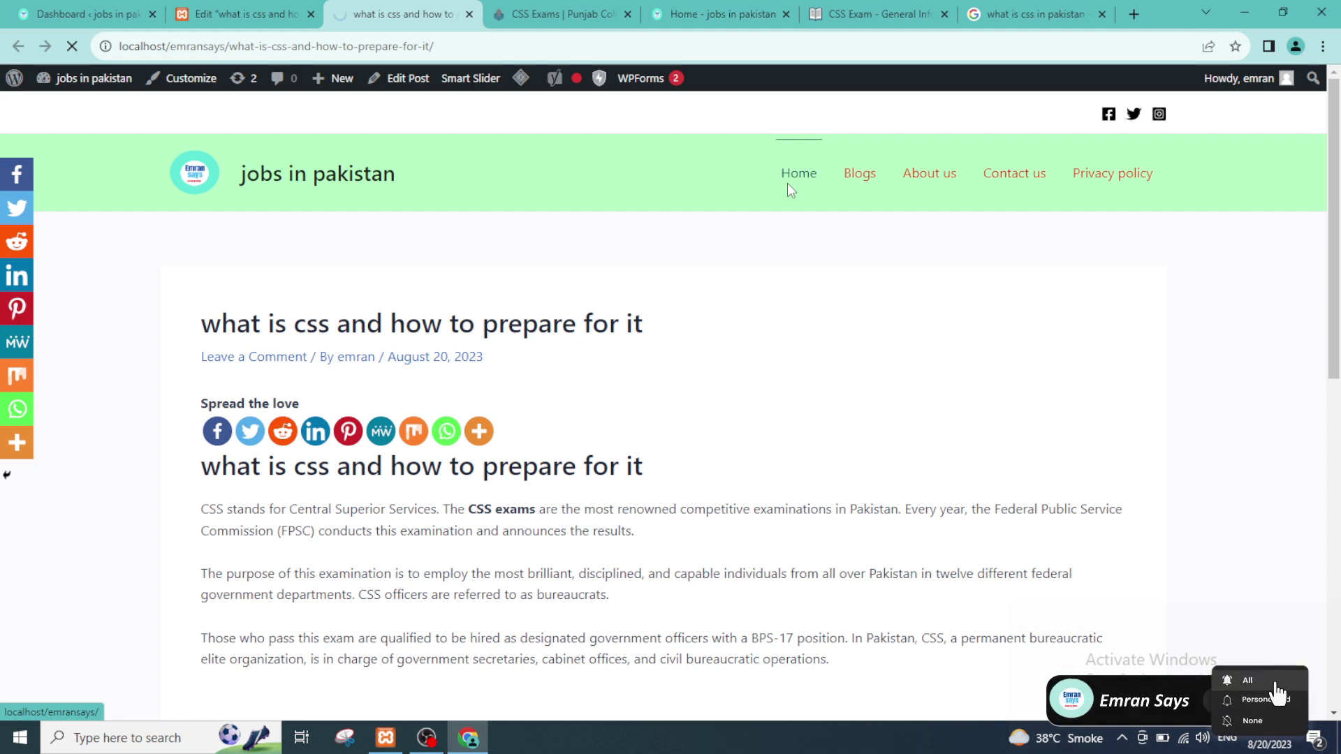
click(236, 10)
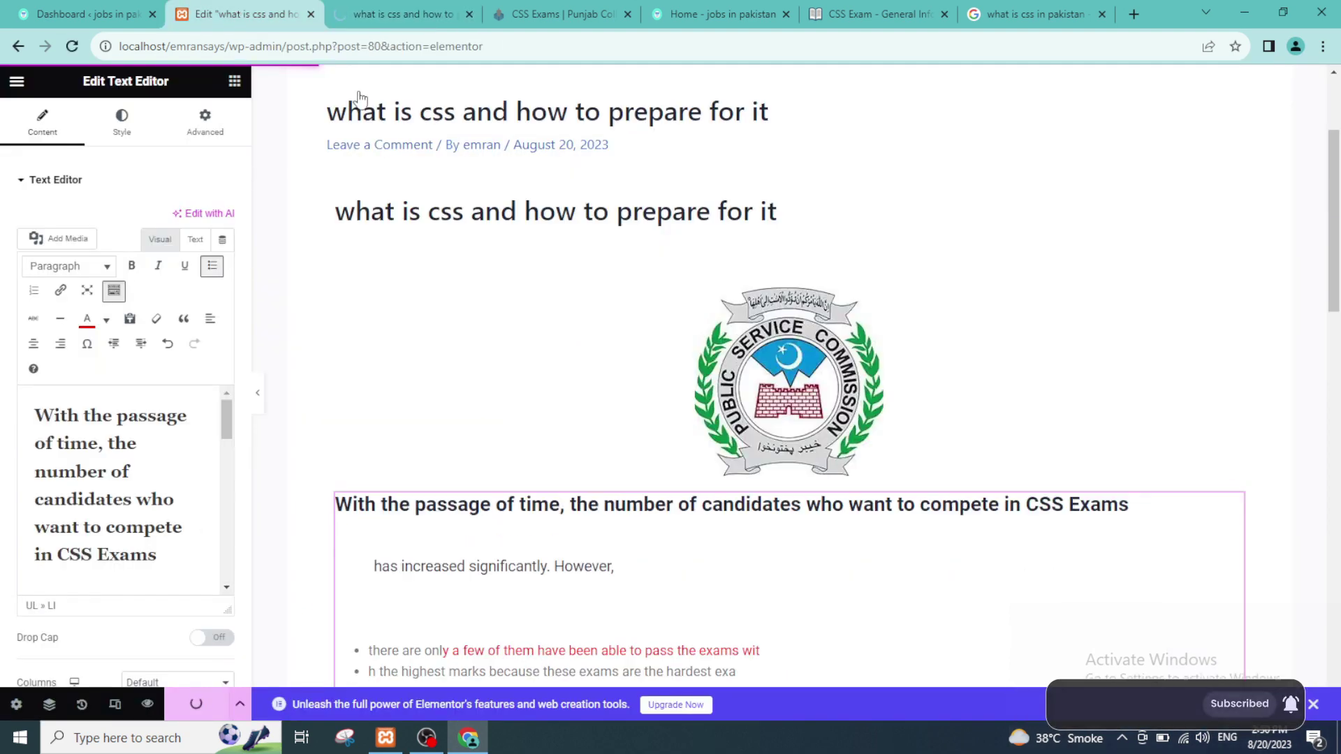
click(17, 83)
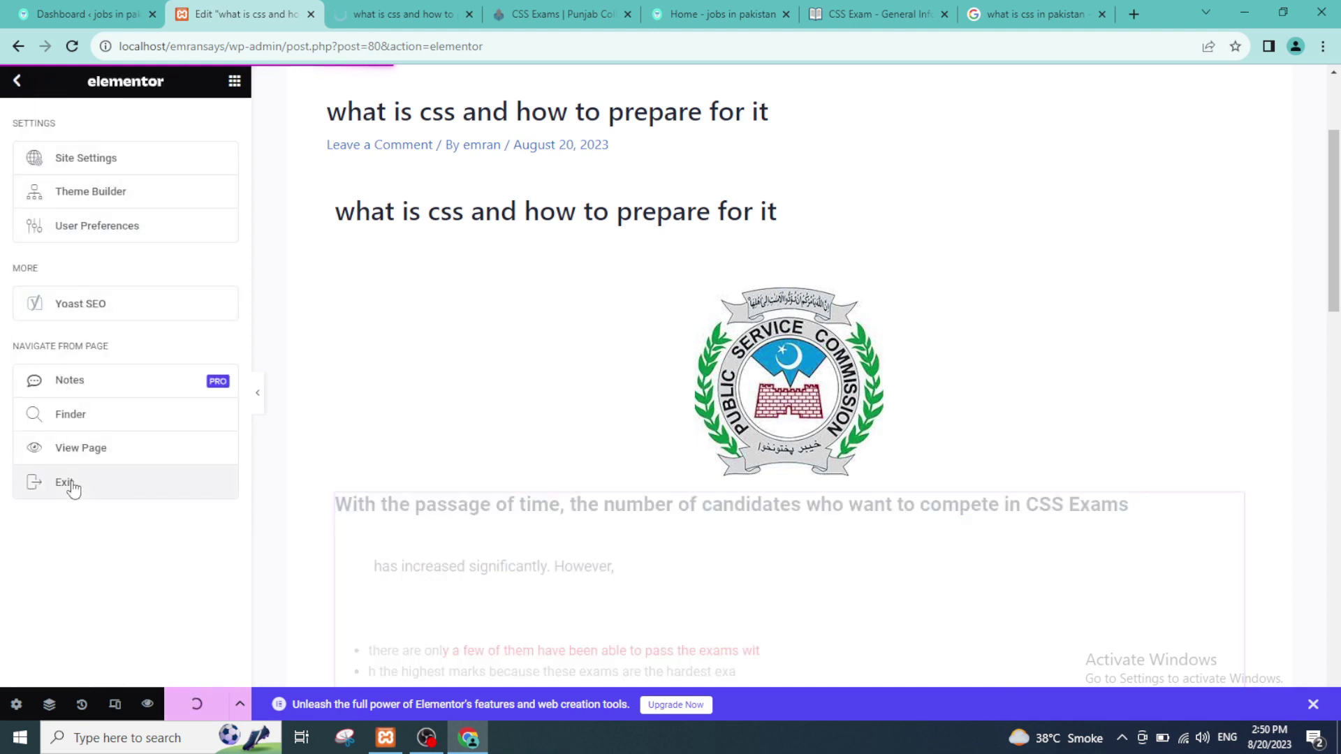
Look over the live home page and open the post "what is css and how to prepare for it" from the Blogs page.
click(359, 8)
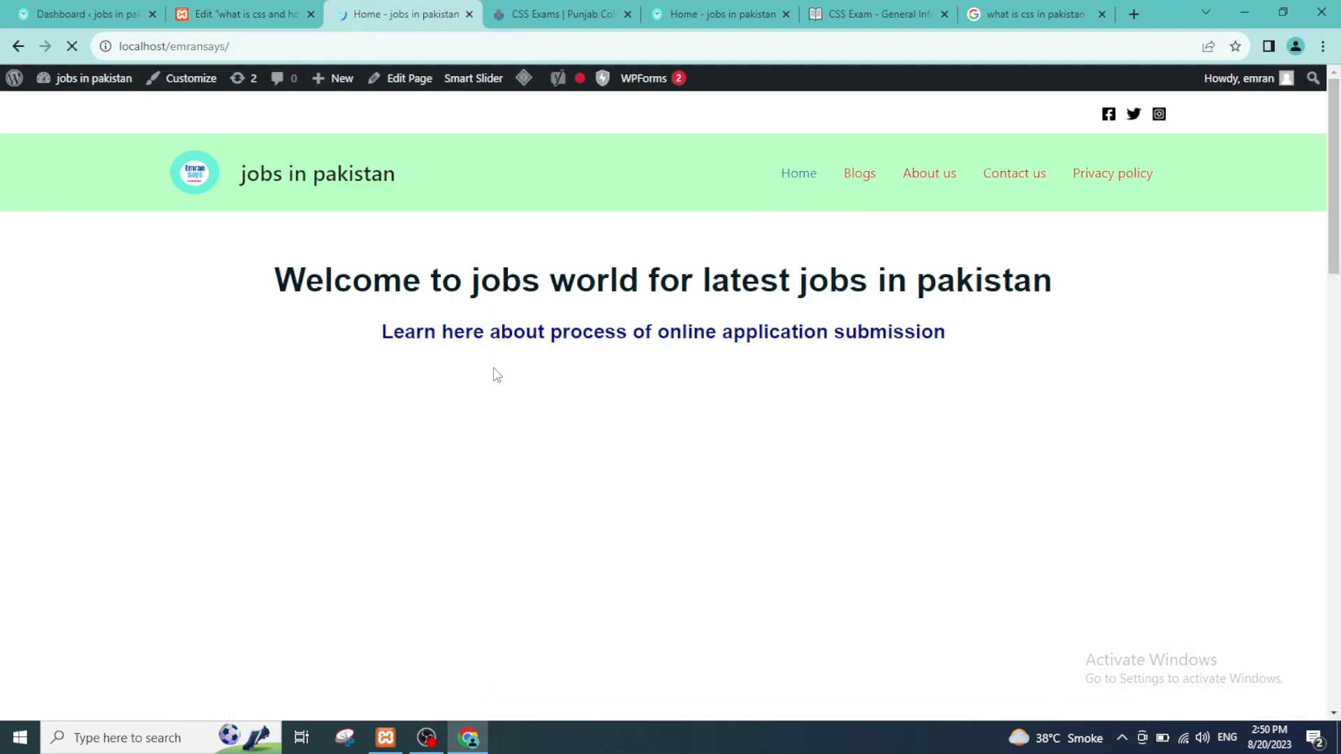
scroll(493, 361, down, 5)
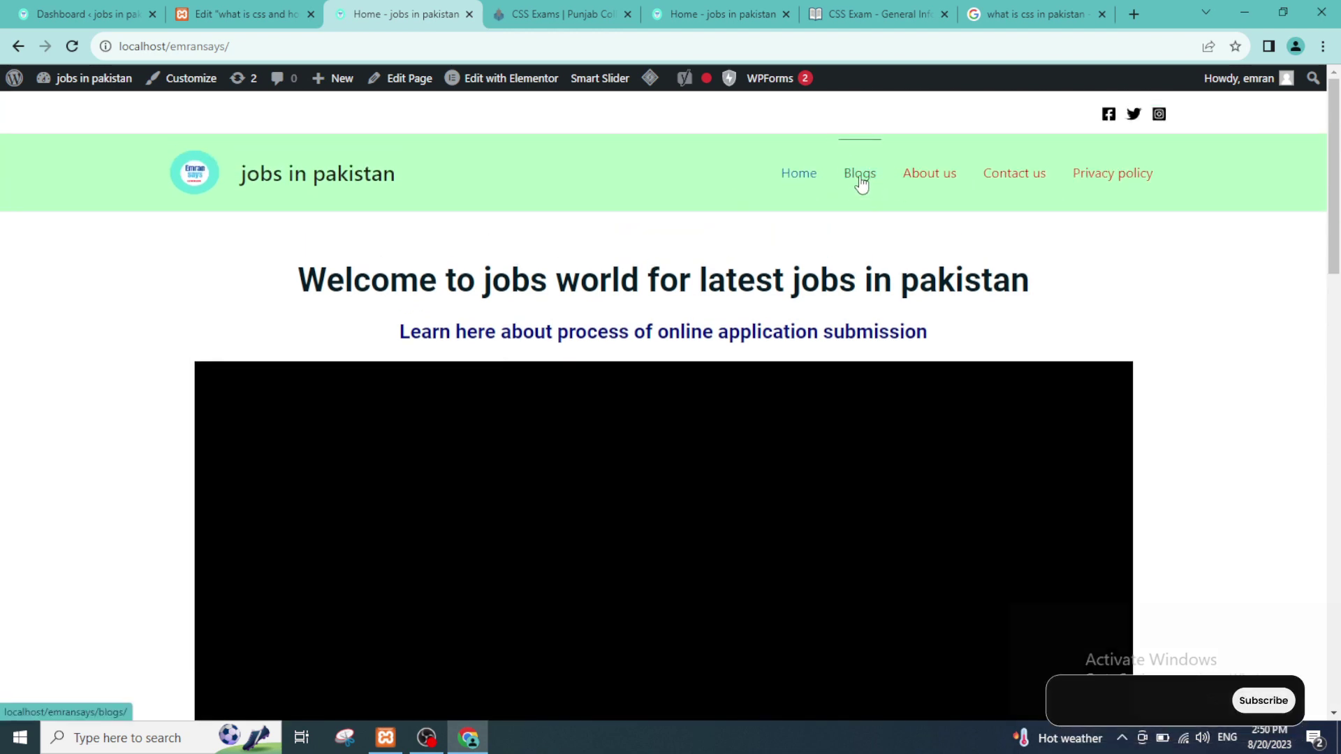
click(859, 178)
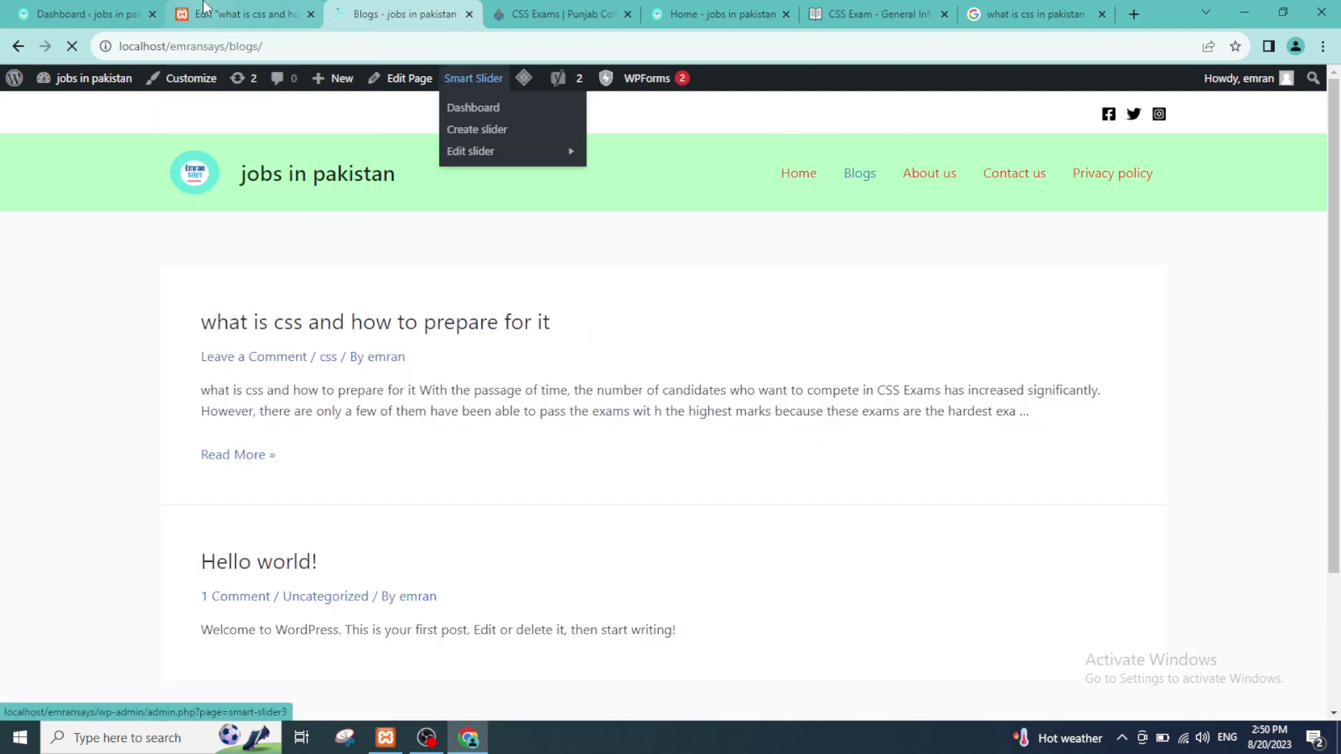
click(290, 331)
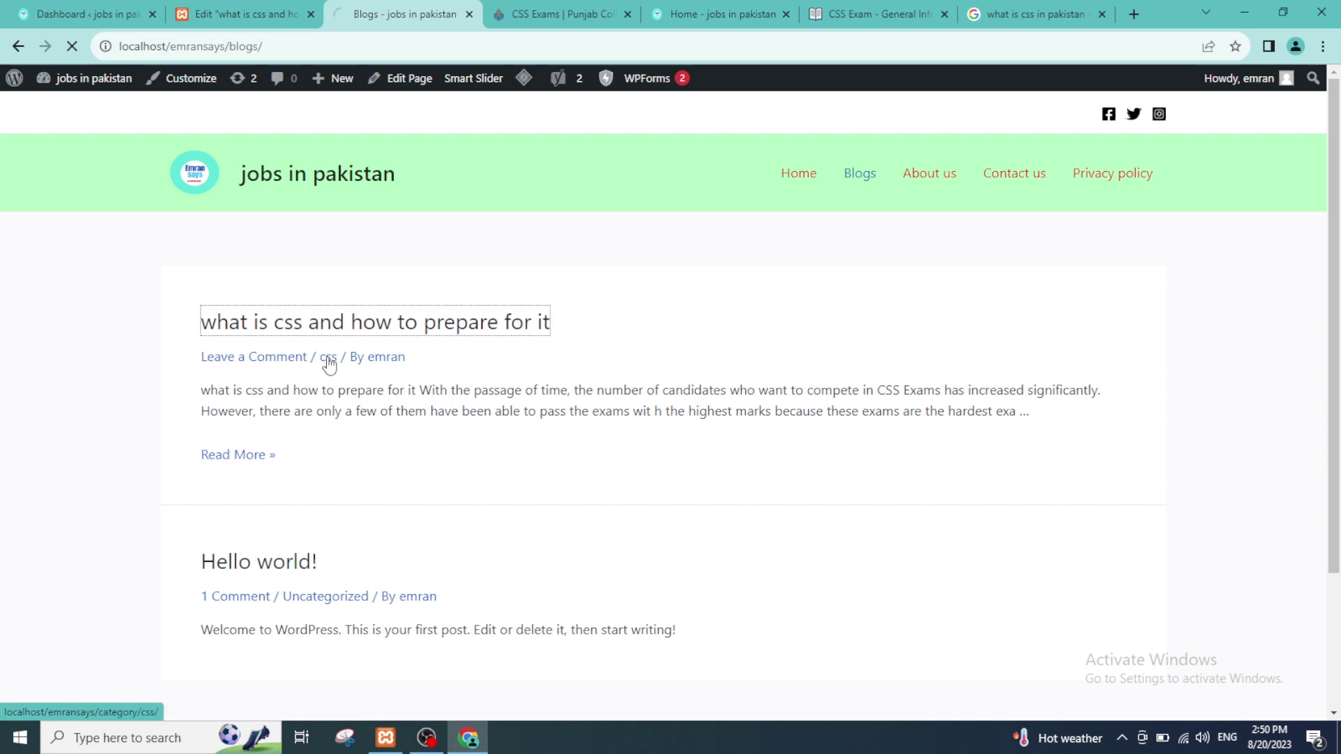
Look over the live post "what is css and how to prepare for it" down to the "hello world" heading and back up.
click(217, 8)
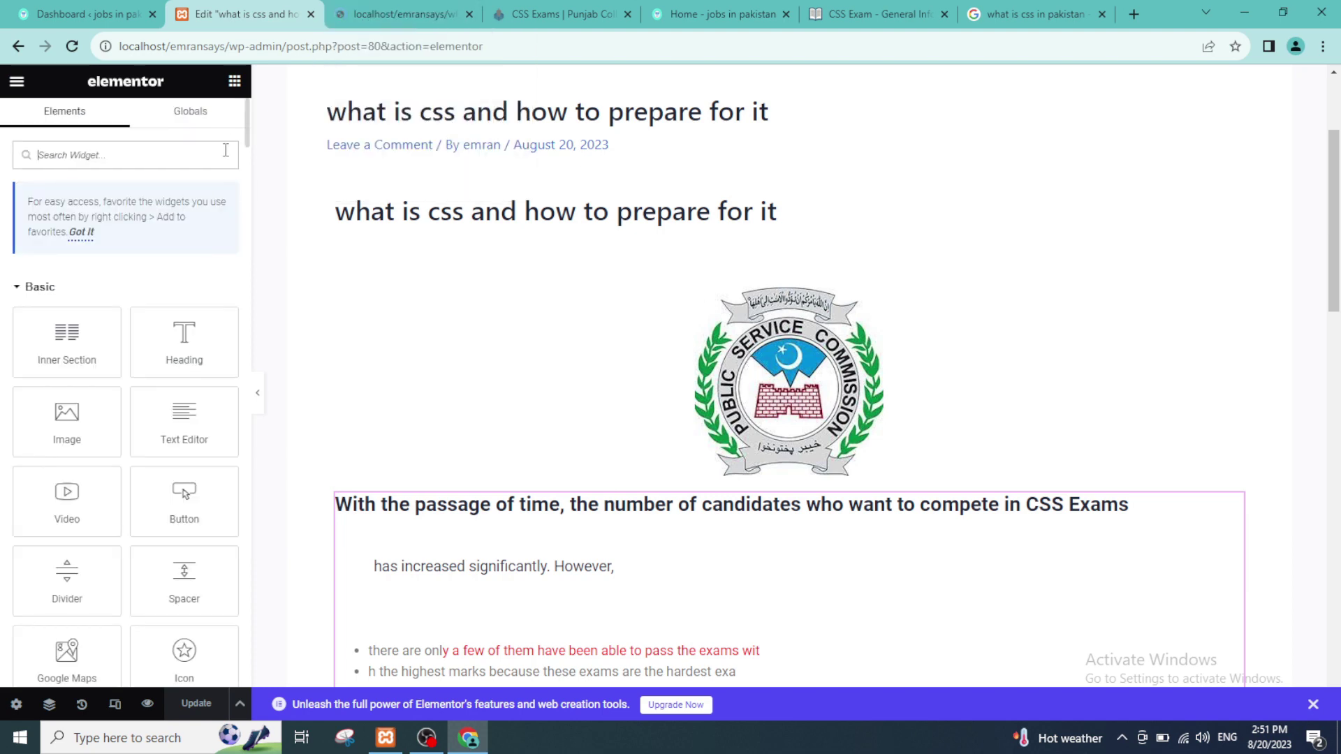
click(393, 10)
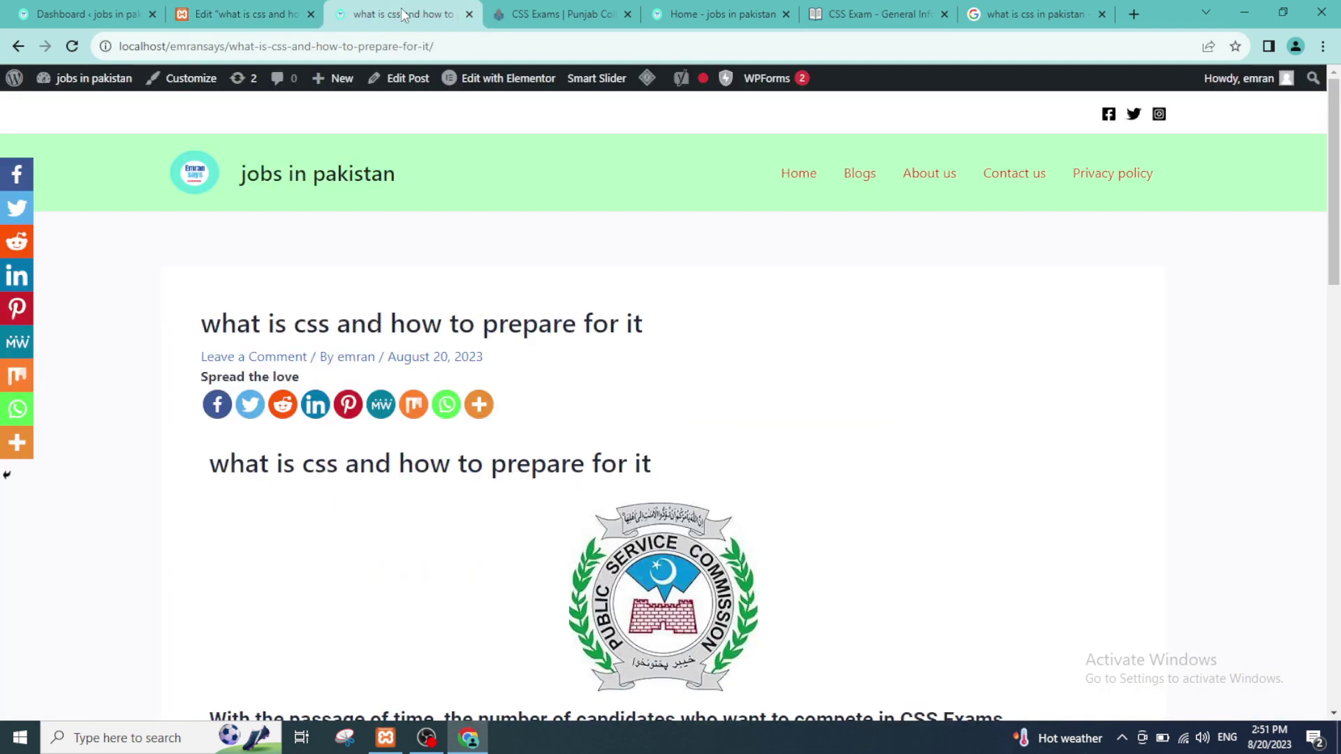
scroll(490, 161, down, 5)
scroll(468, 272, down, 12)
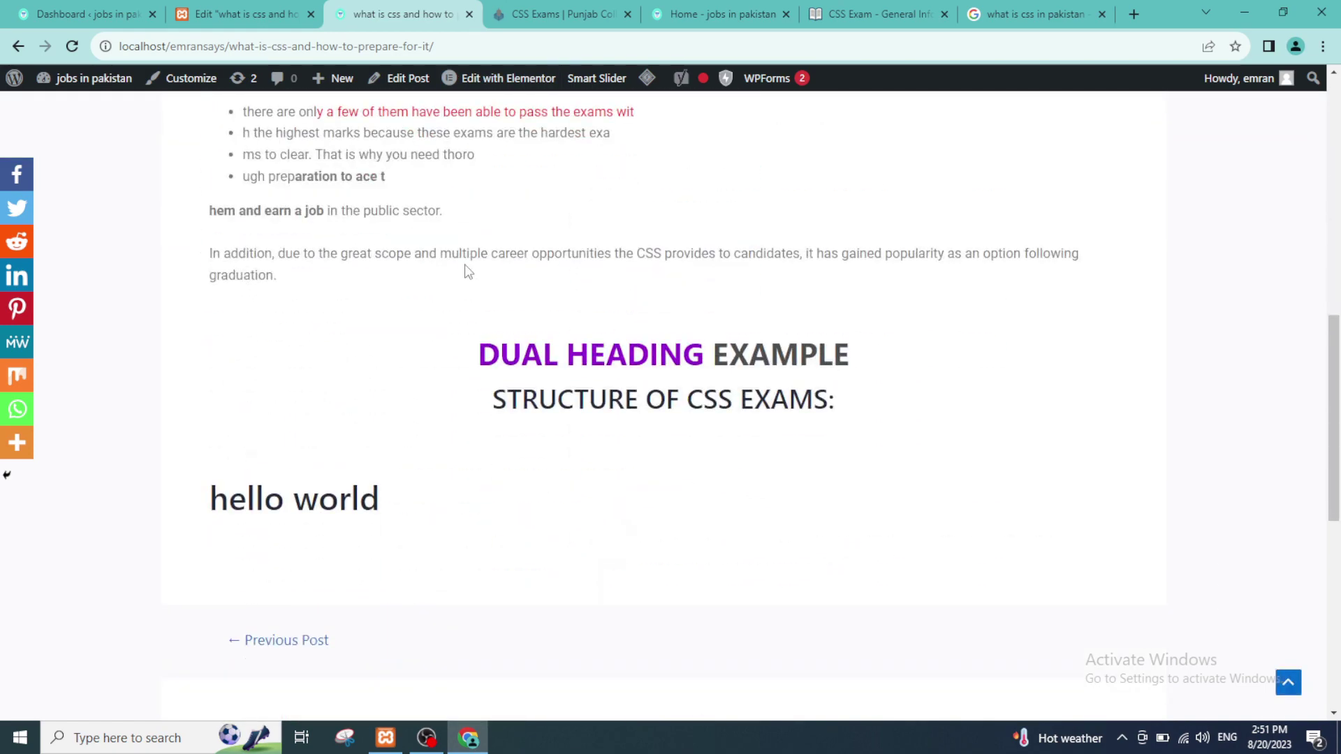
scroll(468, 272, up, 11)
scroll(468, 272, up, 5)
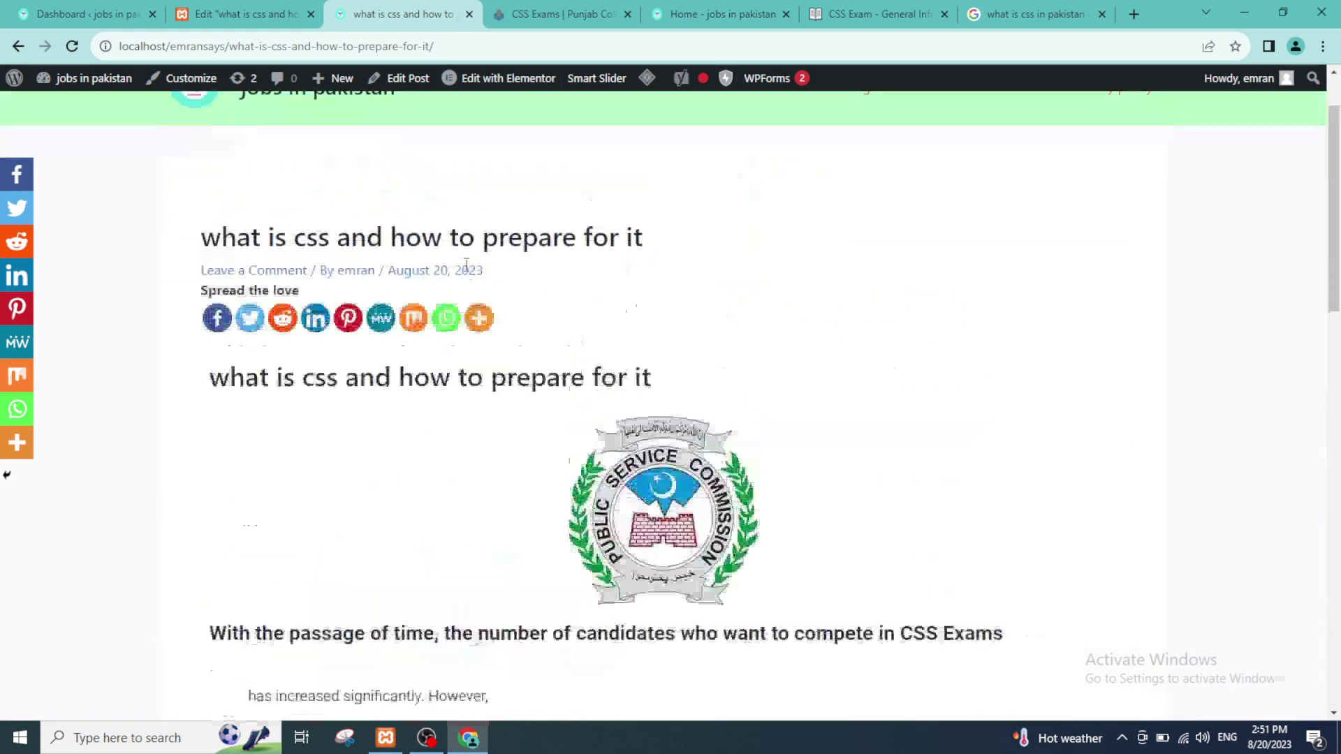
scroll(468, 273, down, 4)
Exit the Elementor editor to the WordPress post editor with This Post as the exit destination, leaving despite possible unsaved changes.
click(291, 6)
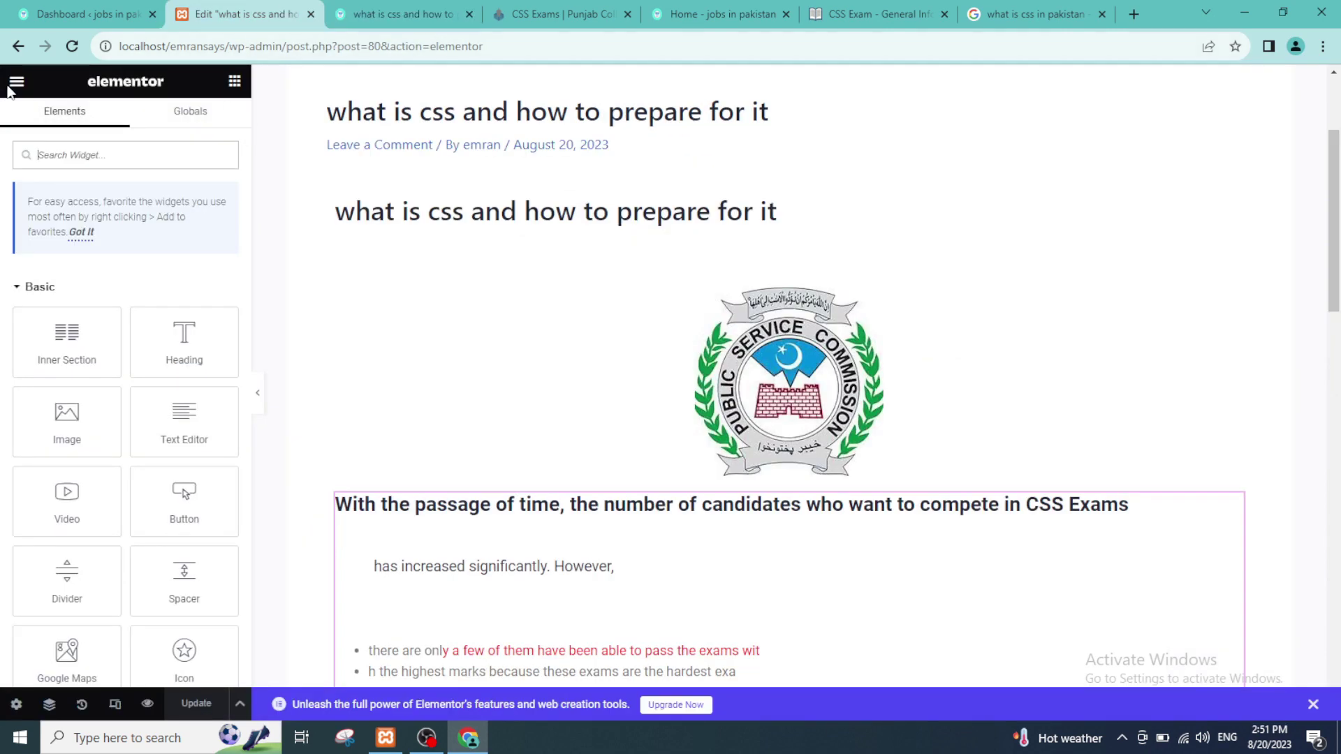
click(27, 81)
click(14, 84)
click(15, 82)
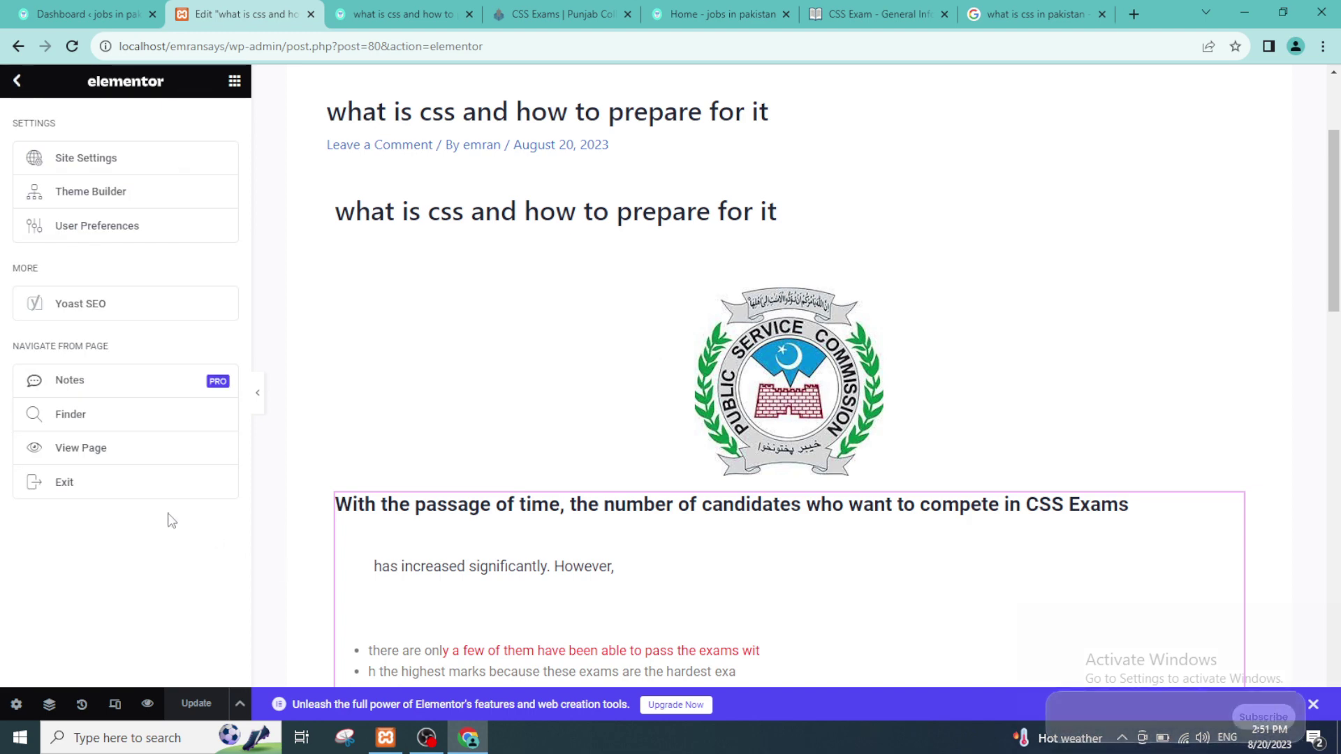
click(98, 483)
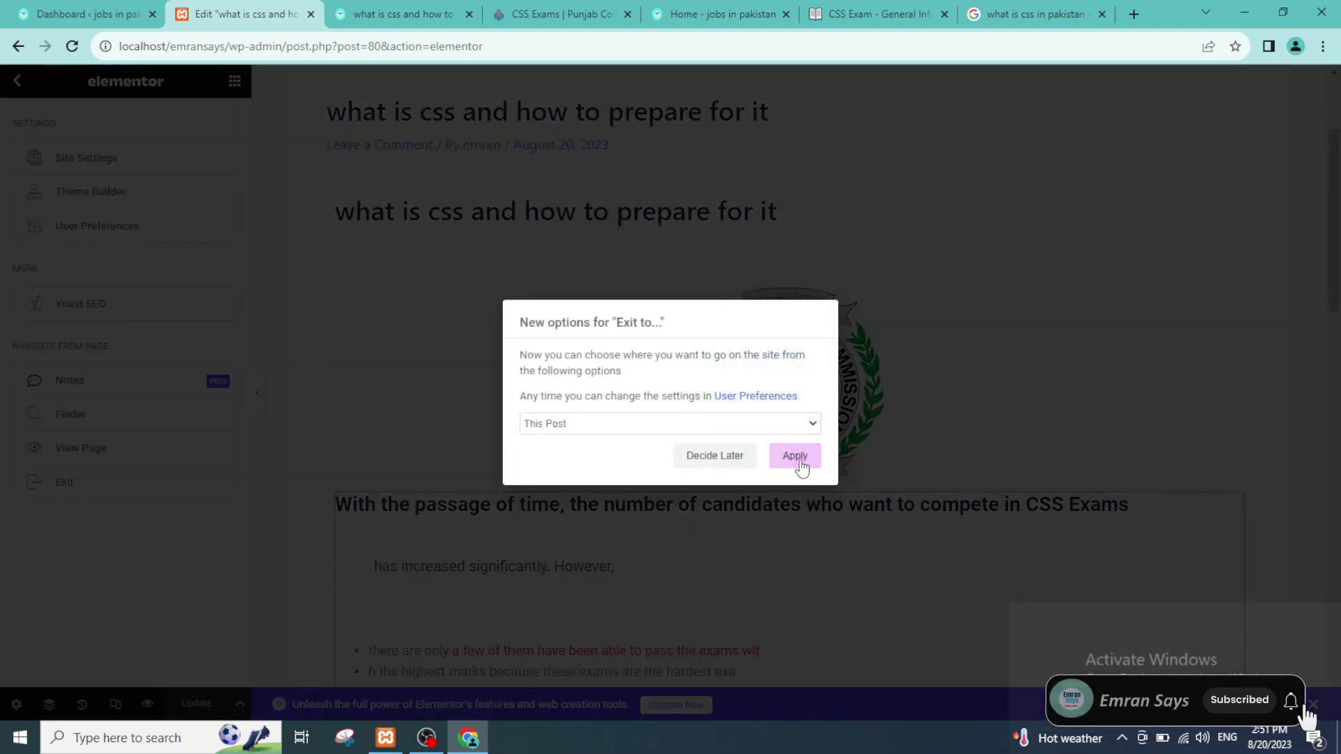
click(799, 459)
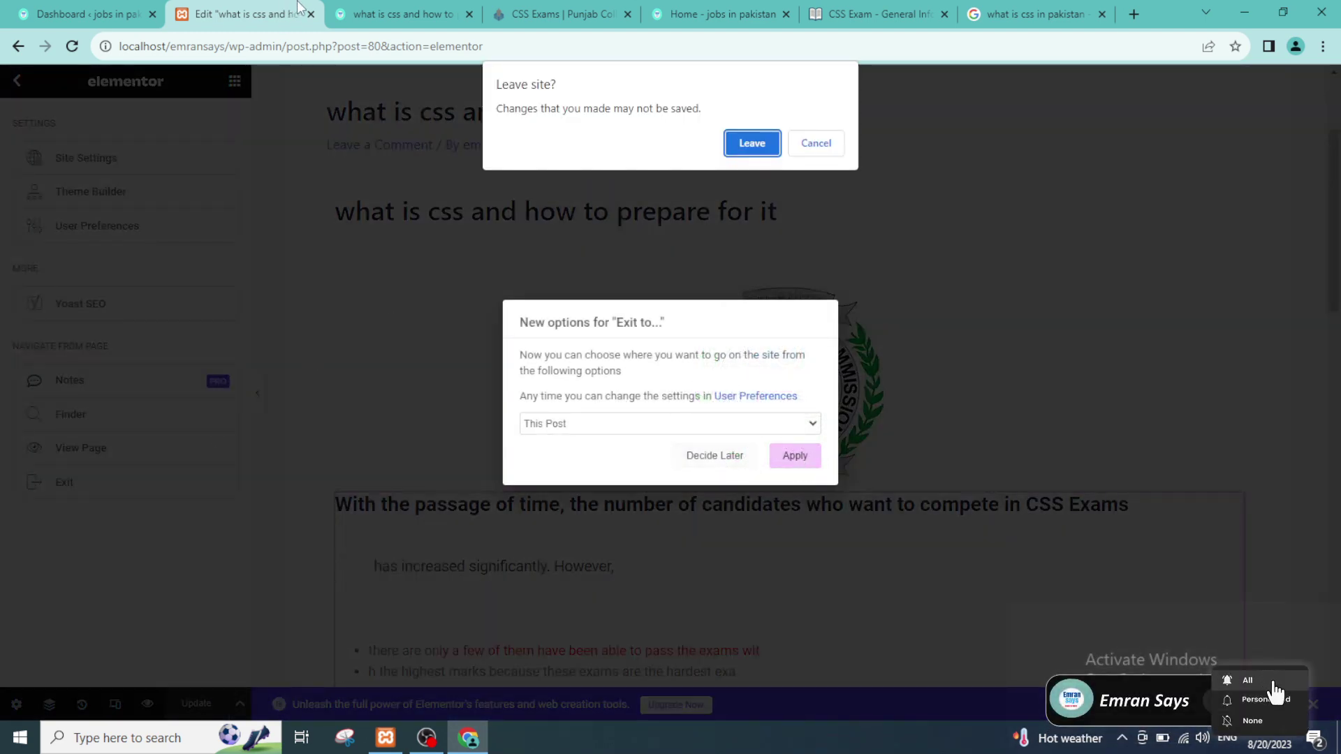
click(751, 140)
Glance at the live post again and examine the post's Yoast SEO focus keyphrase and Google preview in the WordPress editor.
click(467, 10)
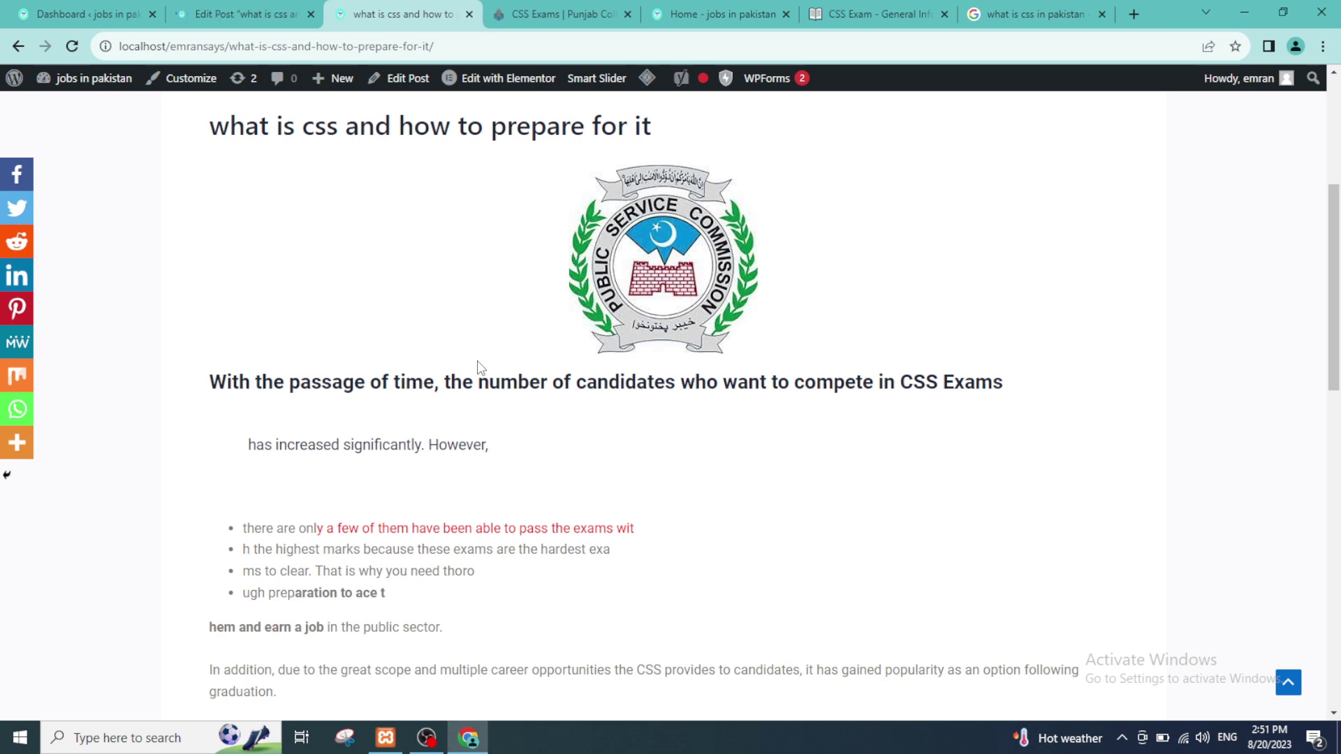
click(233, 6)
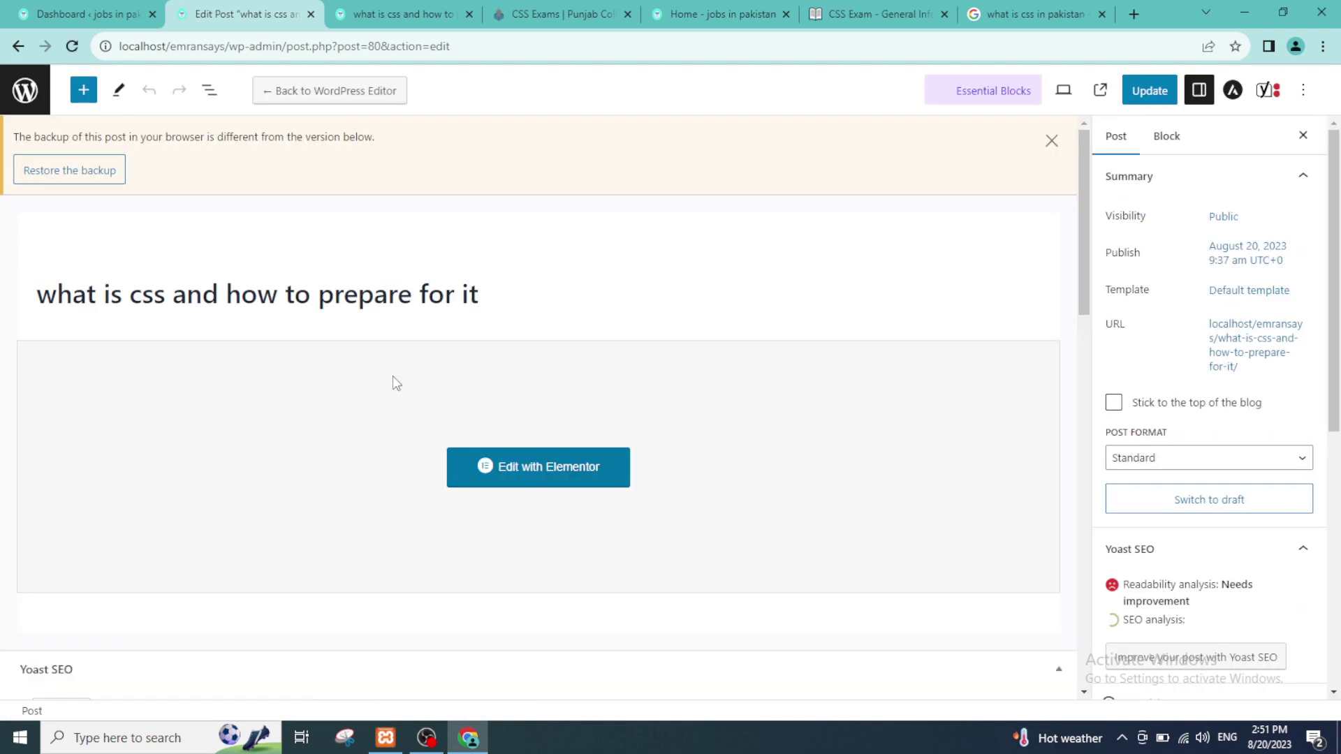
scroll(414, 401, down, 2)
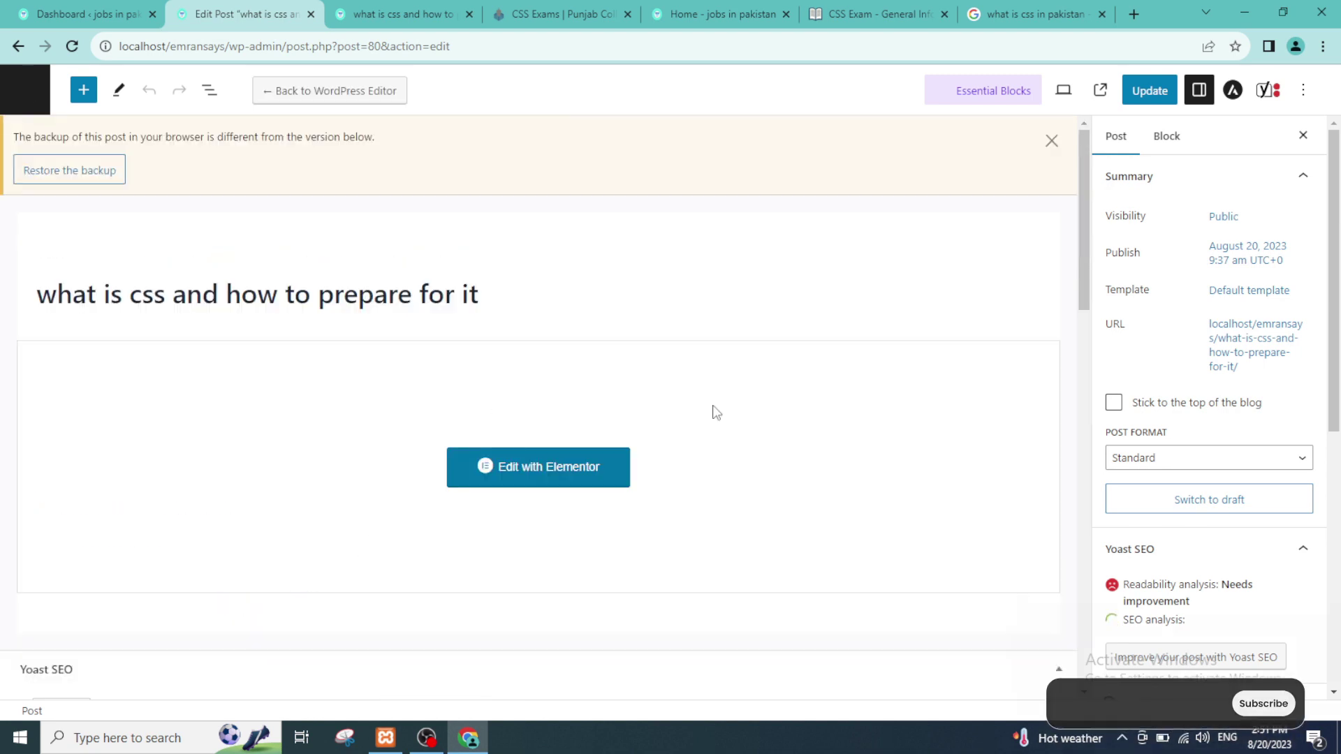
scroll(716, 412, down, 3)
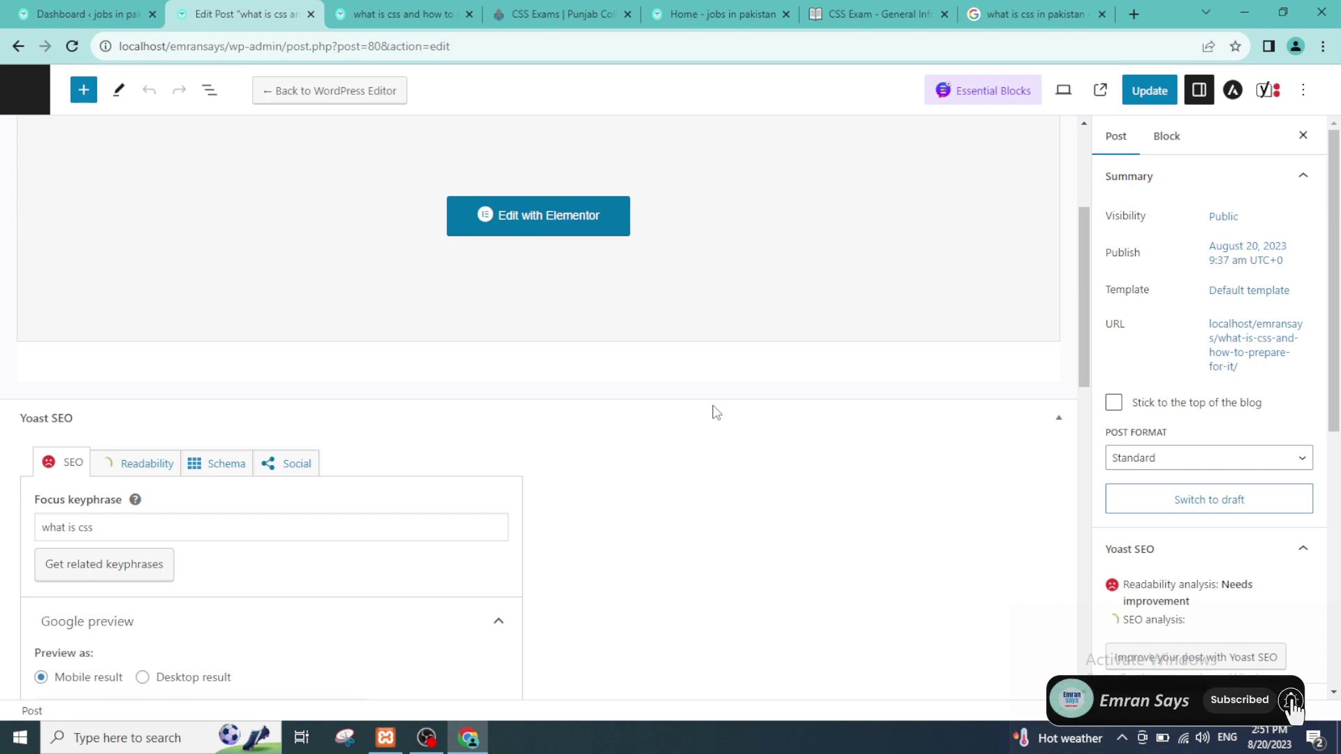
scroll(87, 455, down, 5)
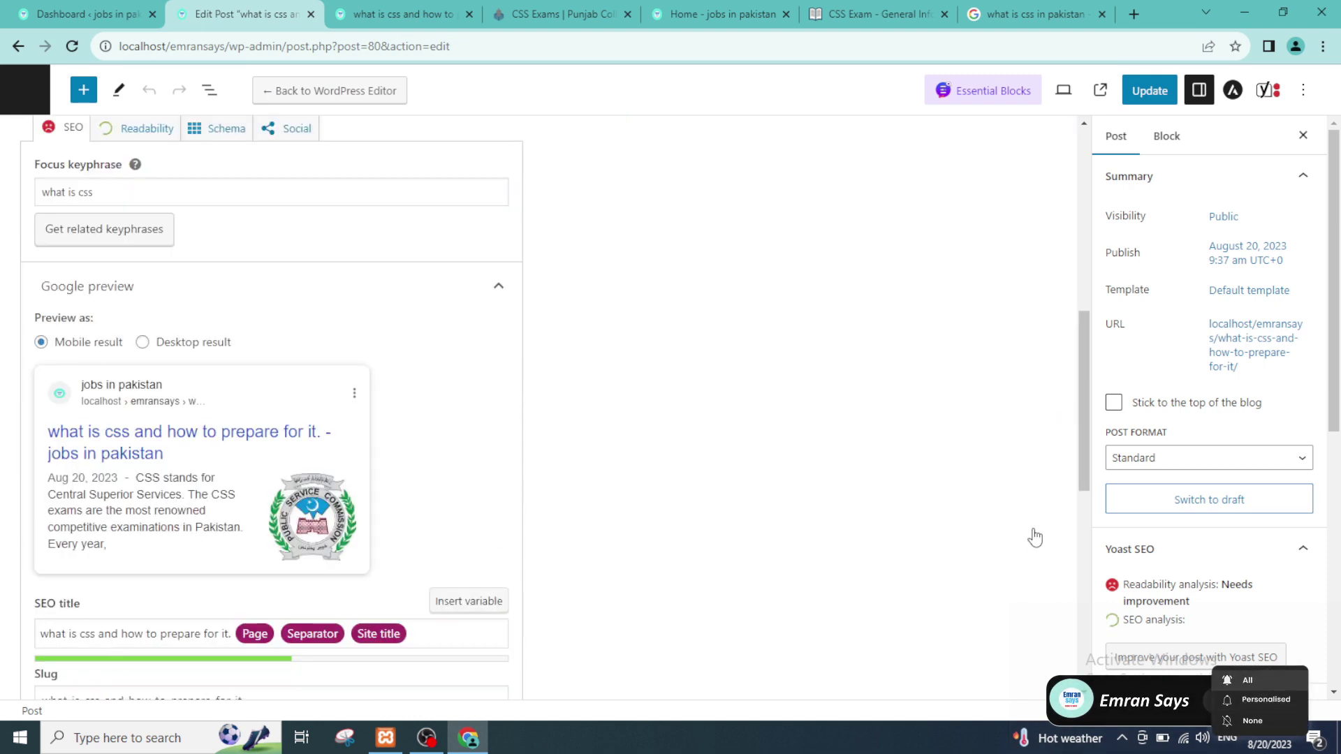